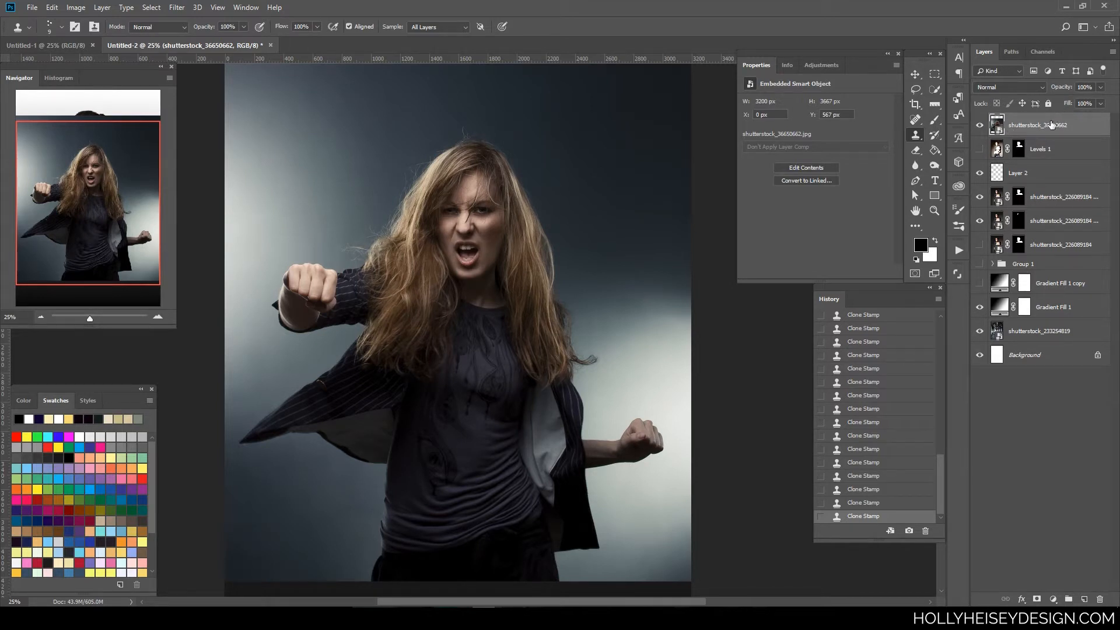
left_click(34, 8)
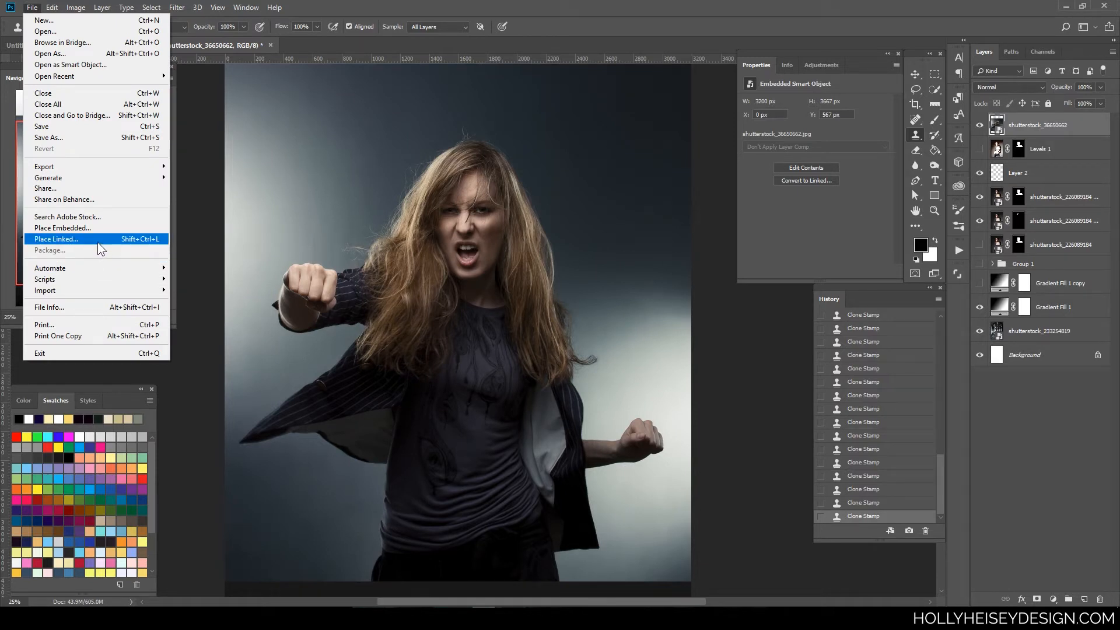
left_click(735, 320)
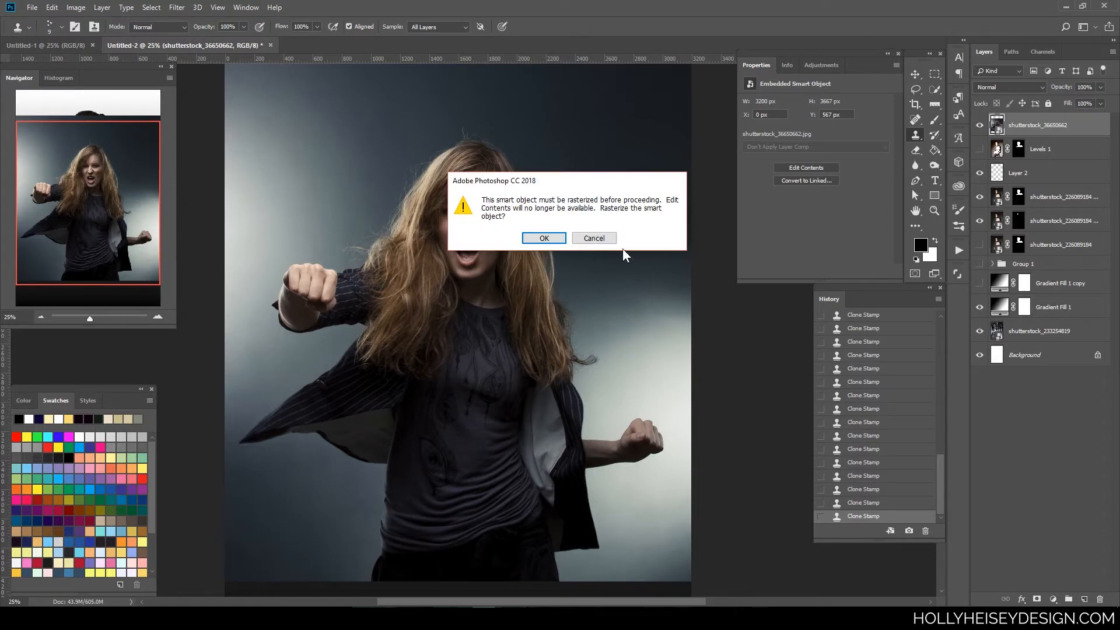
left_click(595, 239)
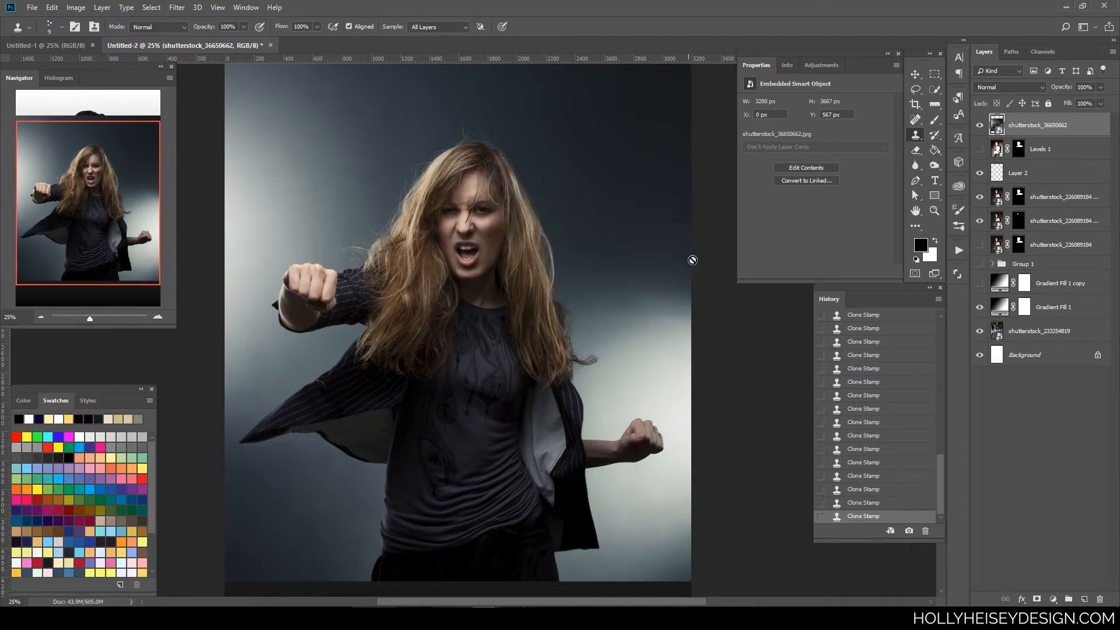
Open the contents of the smart object layer shutterstock_36650662 for editing and display the image's channels
key("ctrl+plus")
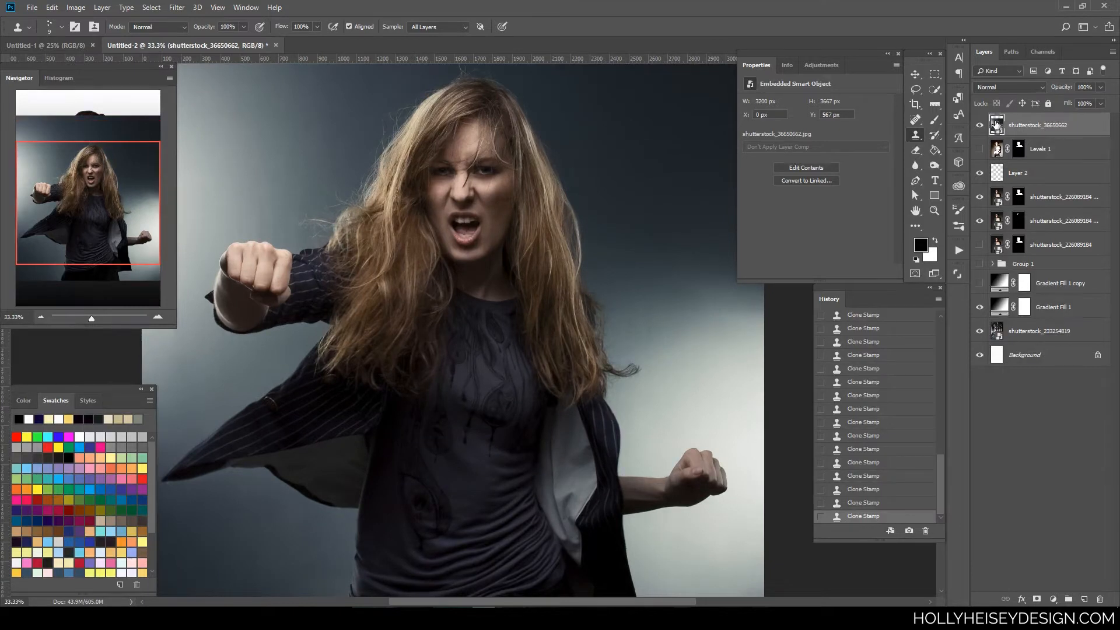
double_click(997, 125)
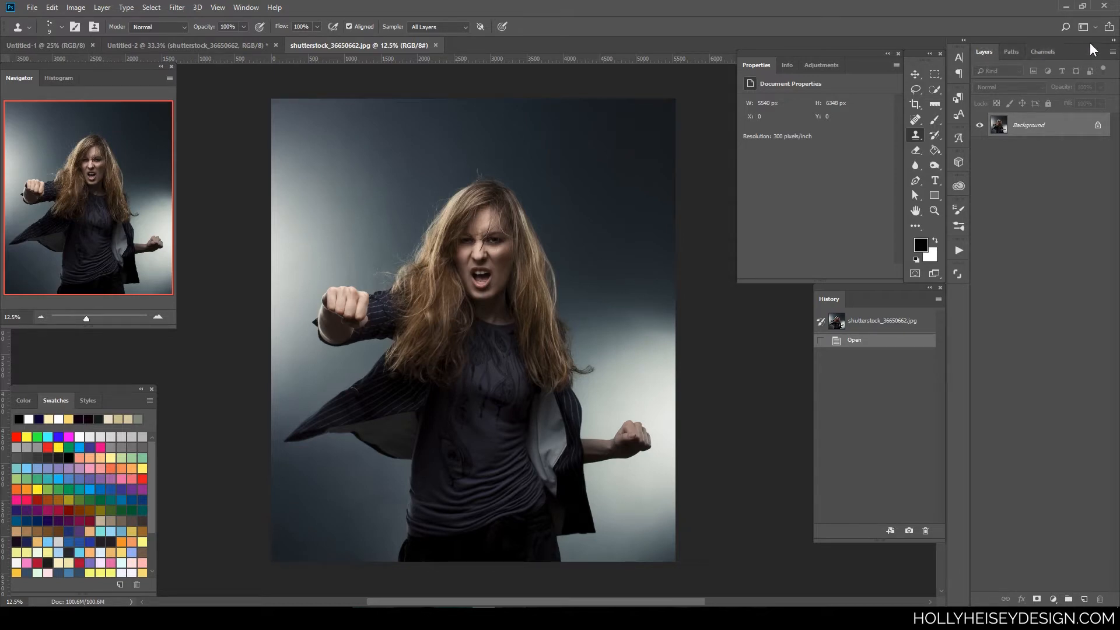
left_click(1049, 50)
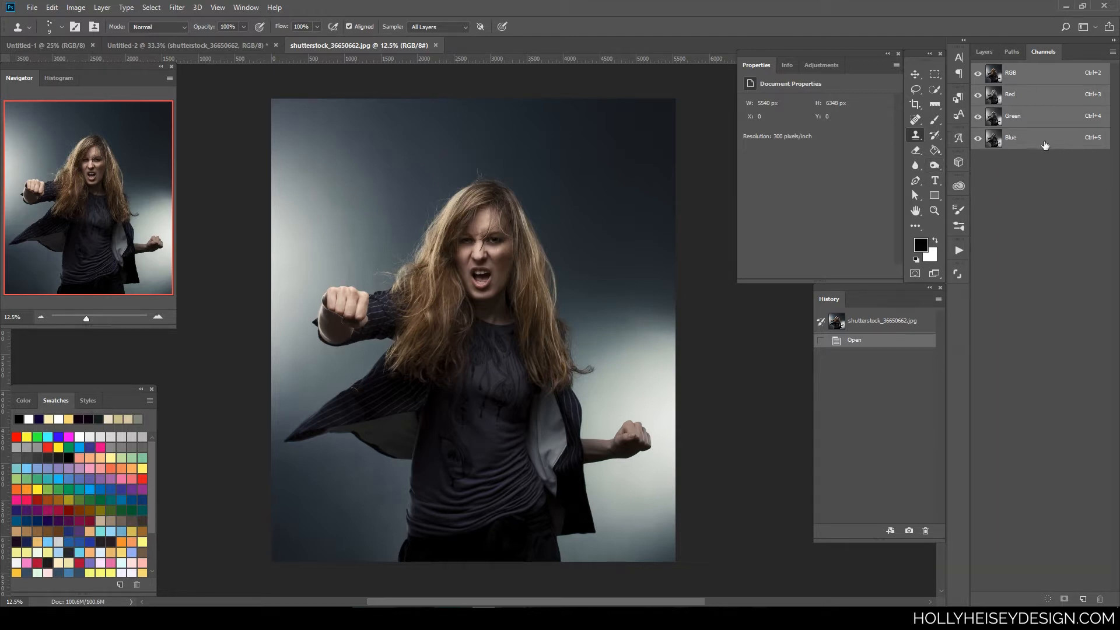
Compare the Red, Green and Blue channels by hiding and showing them in different combinations, ending with all of them visible
left_click(979, 94)
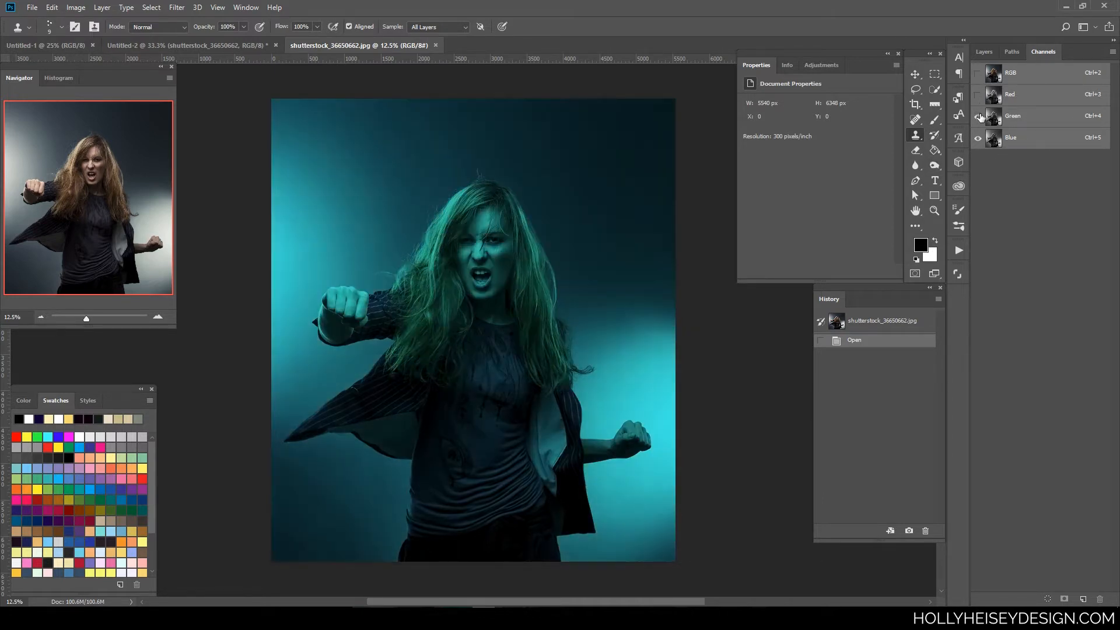
left_click(978, 116)
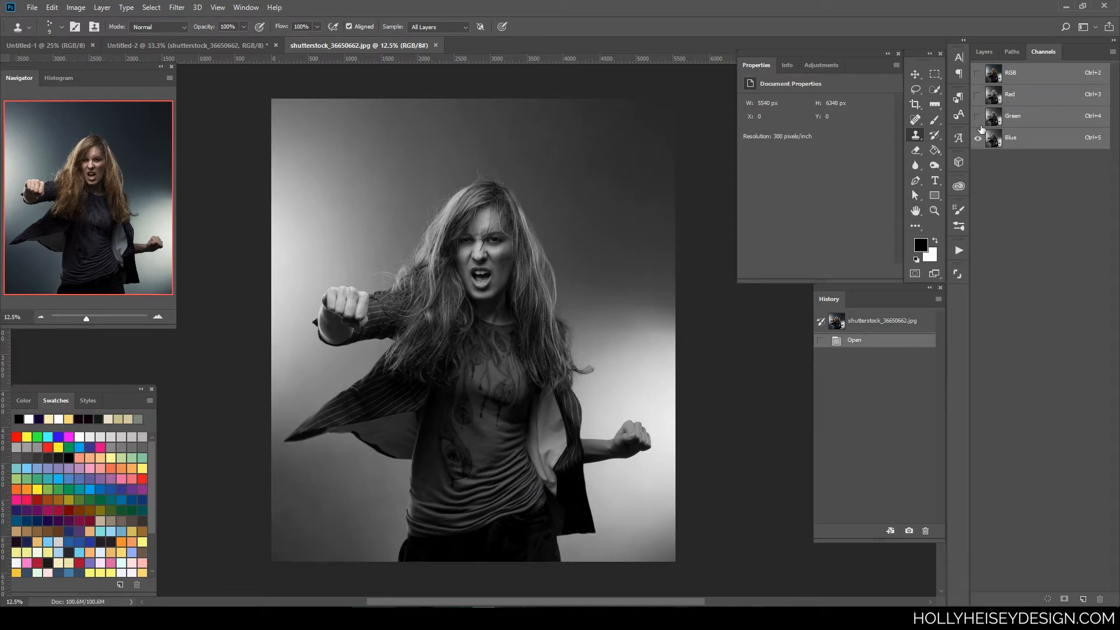
left_click(978, 117)
left_click(979, 138)
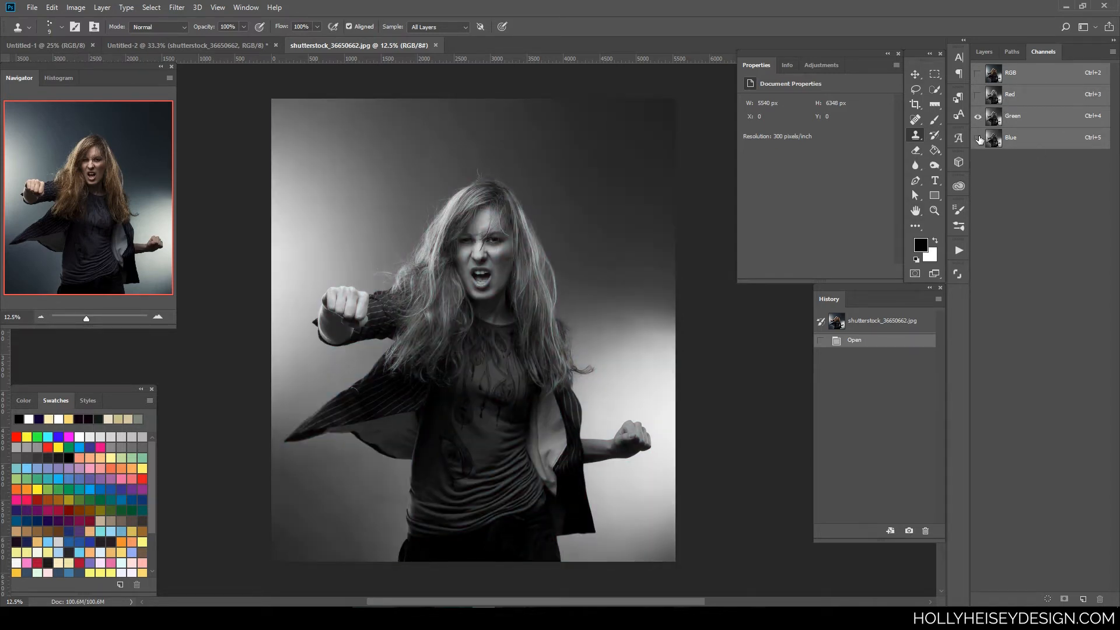
left_click(979, 138)
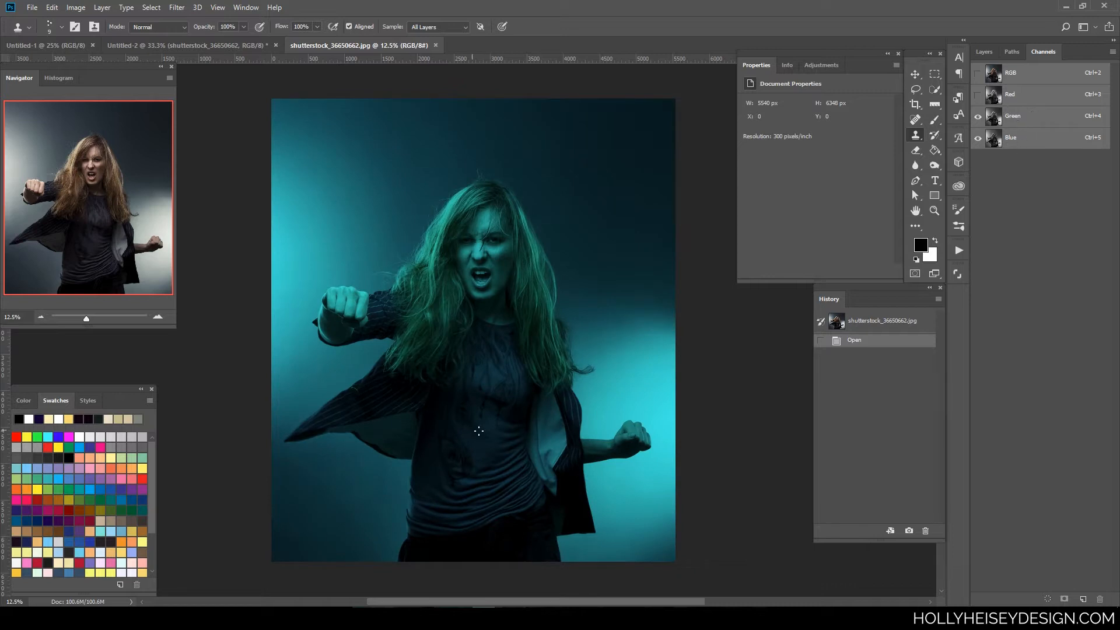
left_click(978, 95)
left_click(978, 139)
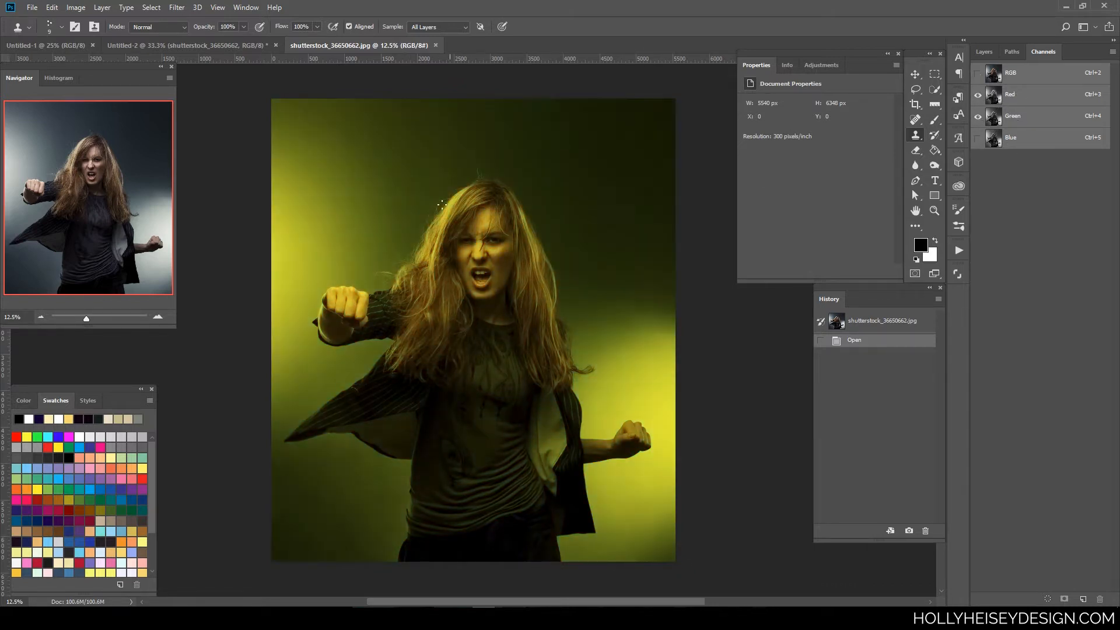
left_click(978, 139)
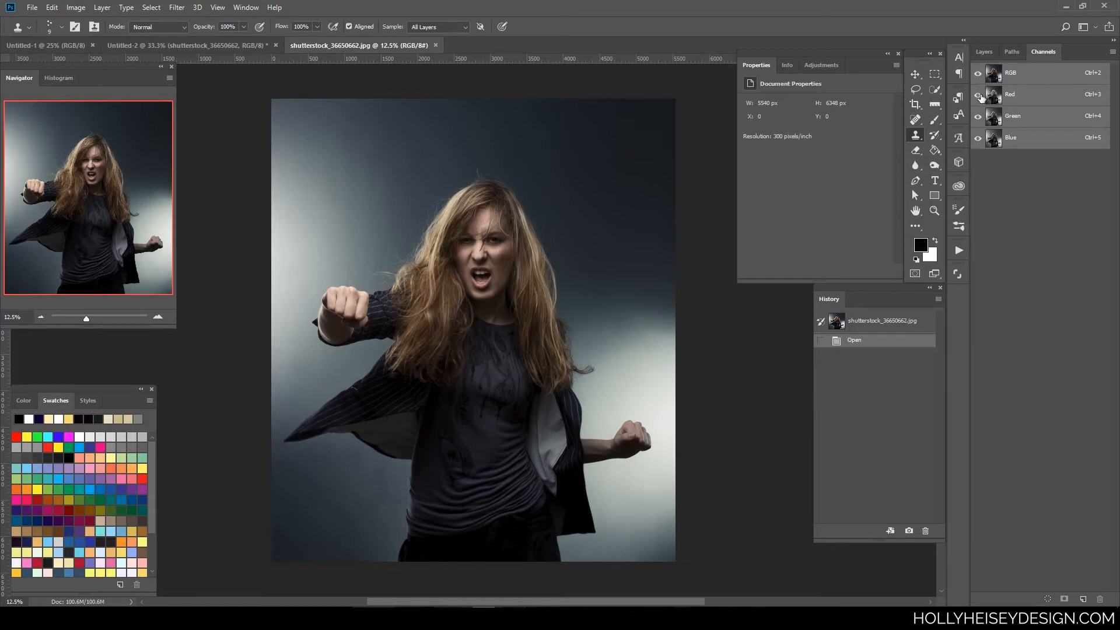
View the Blue, Green and Red channels one at a time to examine the hair's contrast against the background
left_click(979, 95)
left_click(978, 116)
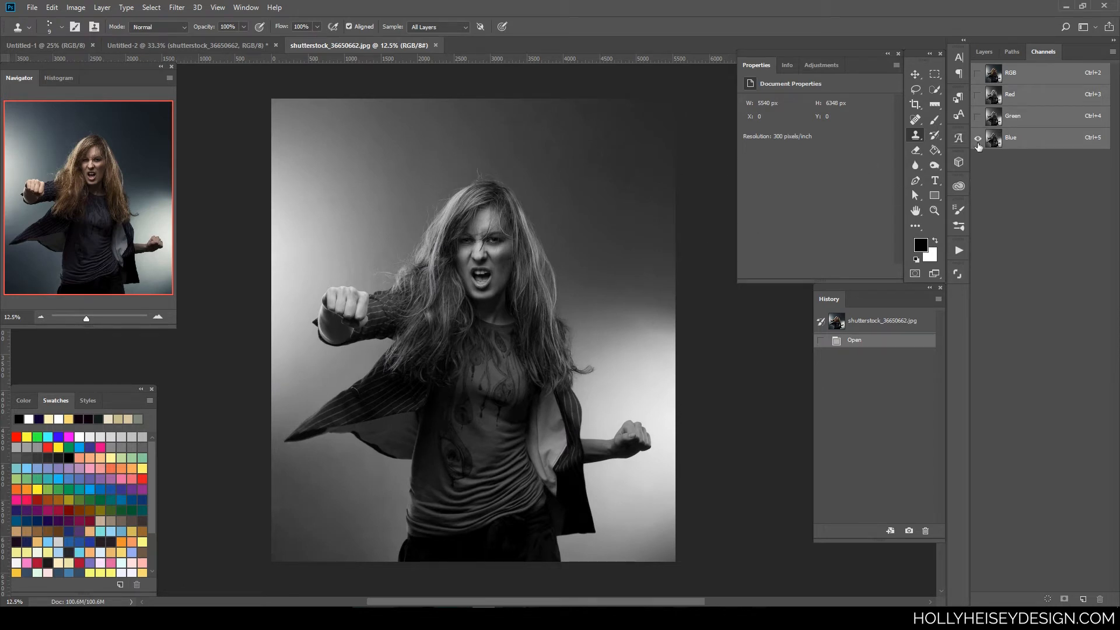
left_click(979, 116)
left_click(978, 138)
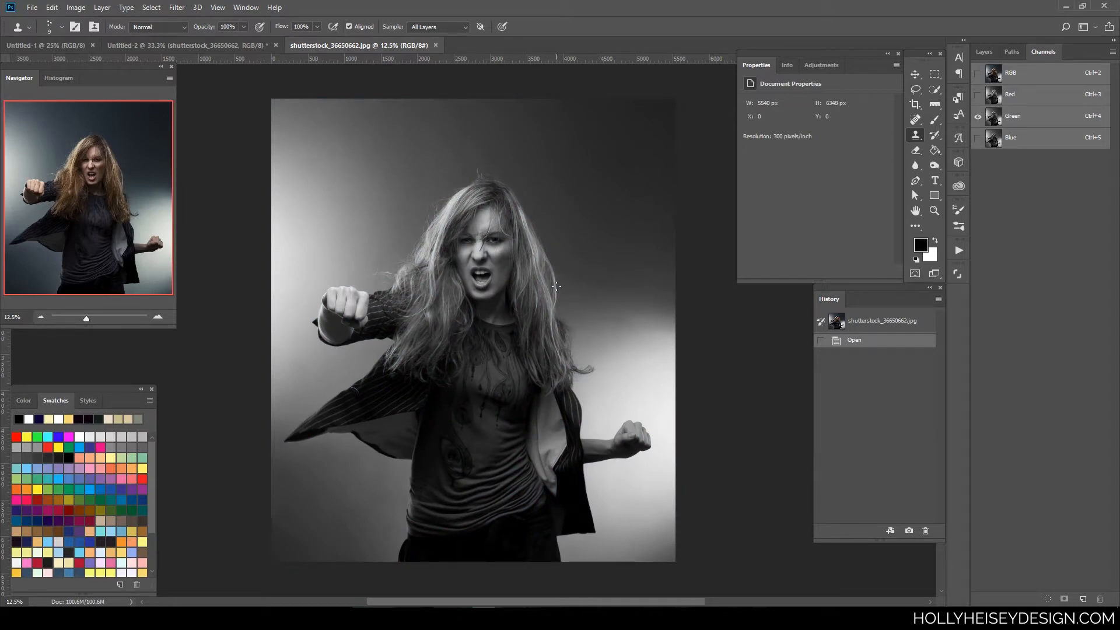
left_click(978, 94)
left_click(979, 116)
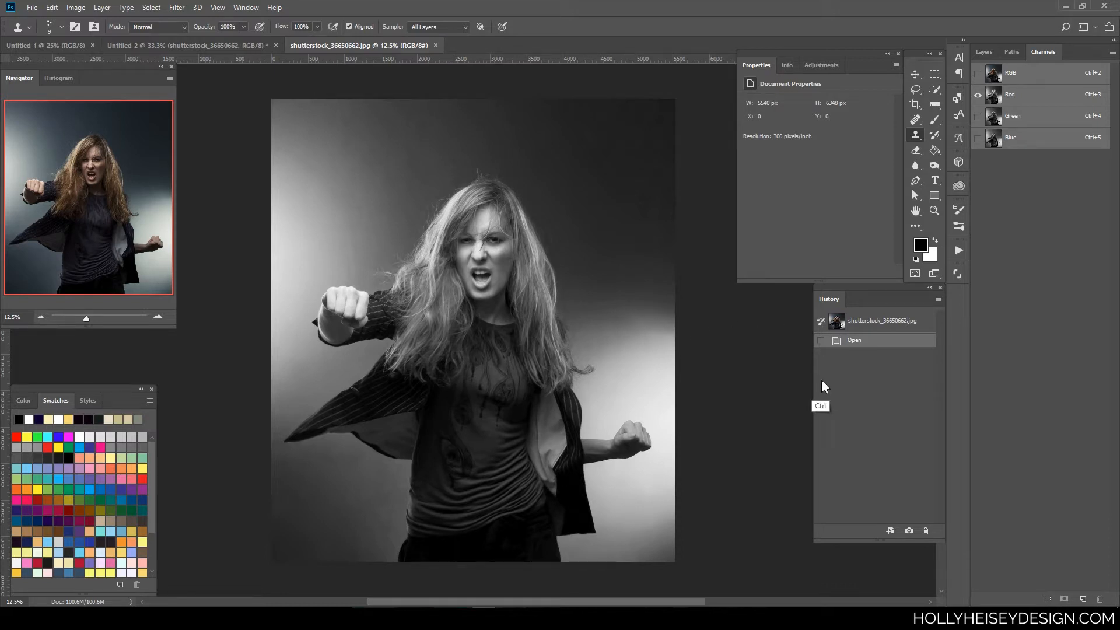
Duplicate the Red channel
key("ctrl+plus")
key("ctrl+plus")
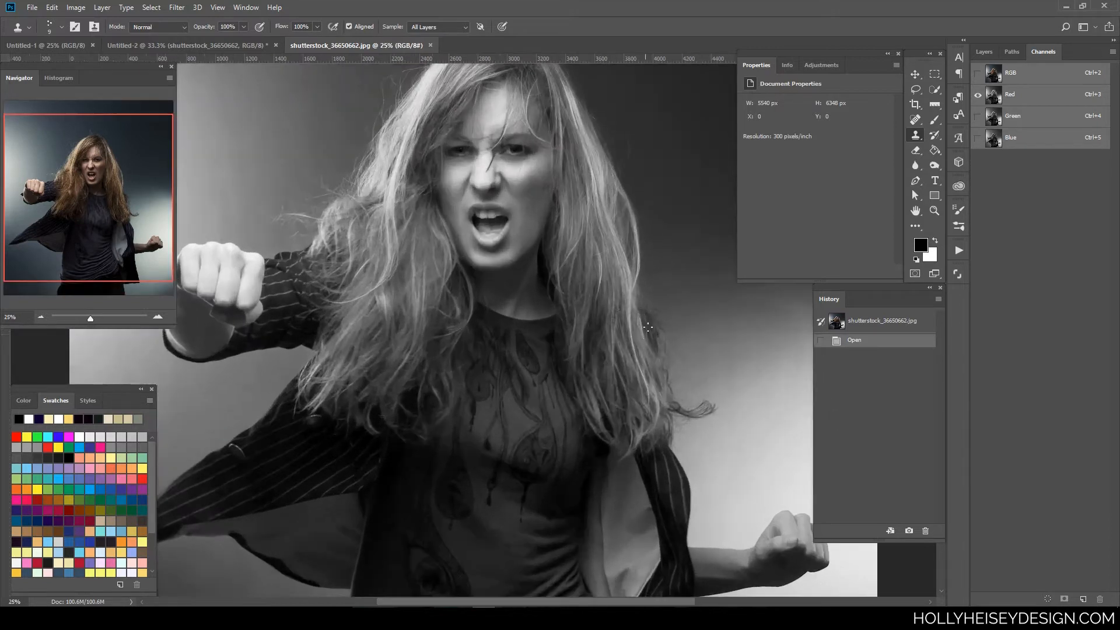
left_click_drag(559, 332, 574, 470)
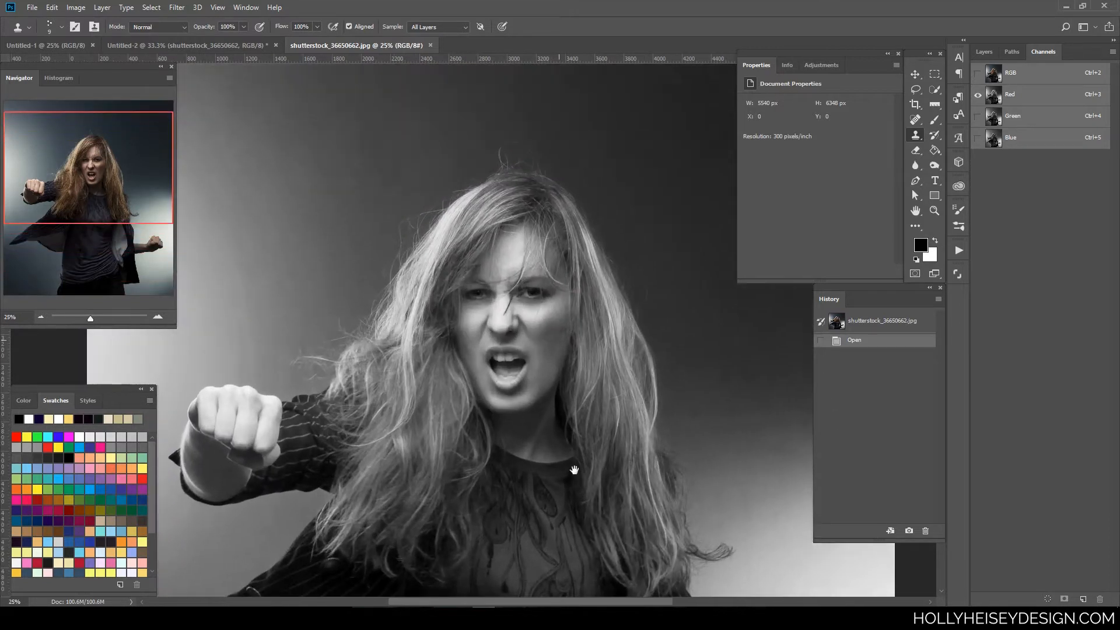
left_click(1025, 95)
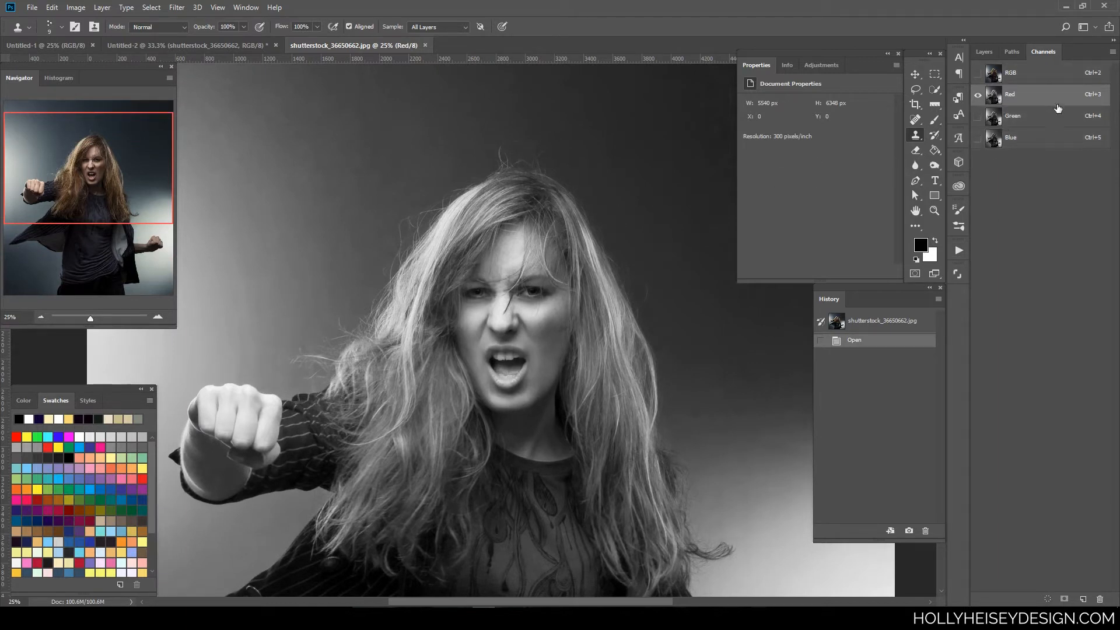
left_click_drag(1060, 100, 1083, 596)
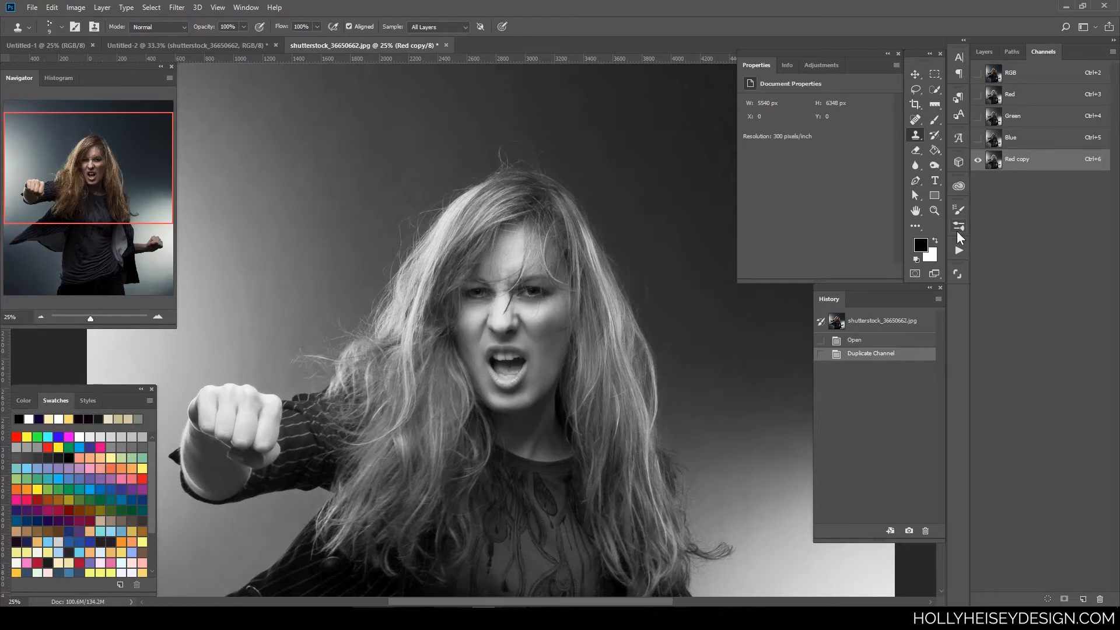
Apply Levels to the Red copy channel with input values 27, 1.12 and 173
key("ctrl+l")
left_click_drag(845, 288, 845, 230)
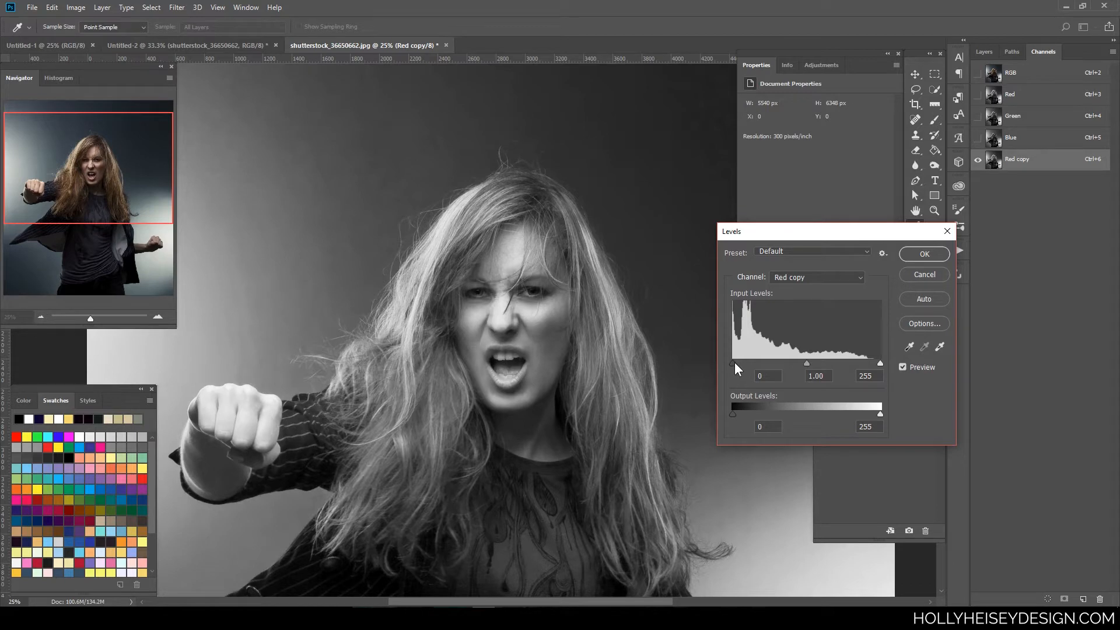
mouse_move(735, 362)
left_mouse_down()
mouse_move(806, 361)
mouse_move(747, 365)
left_mouse_up()
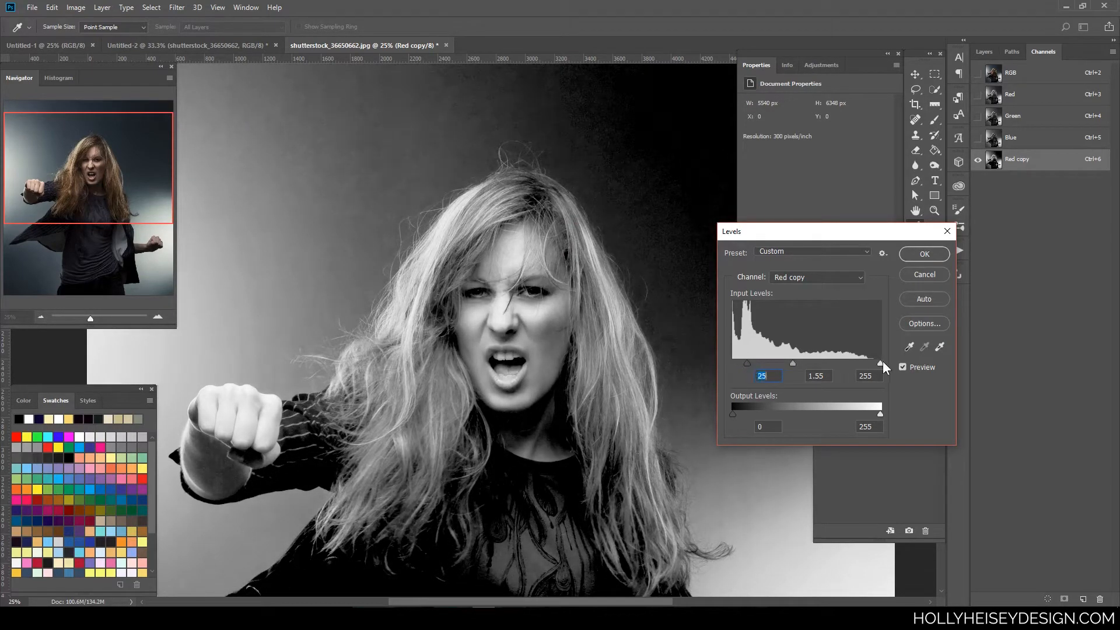
left_click_drag(881, 363, 782, 363)
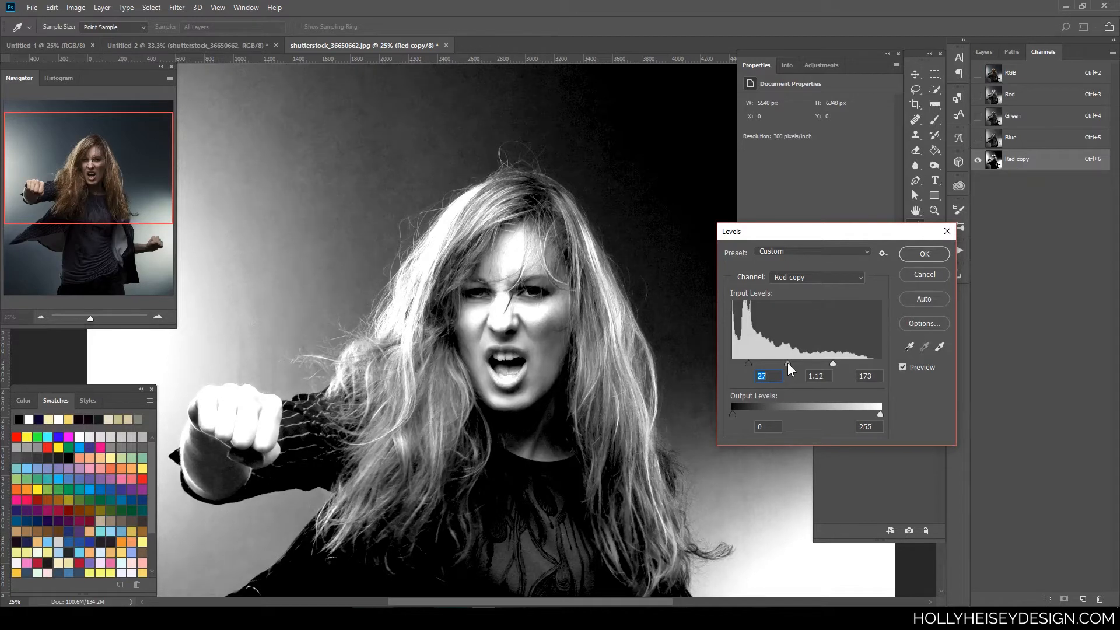
left_click(788, 363)
left_click(926, 251)
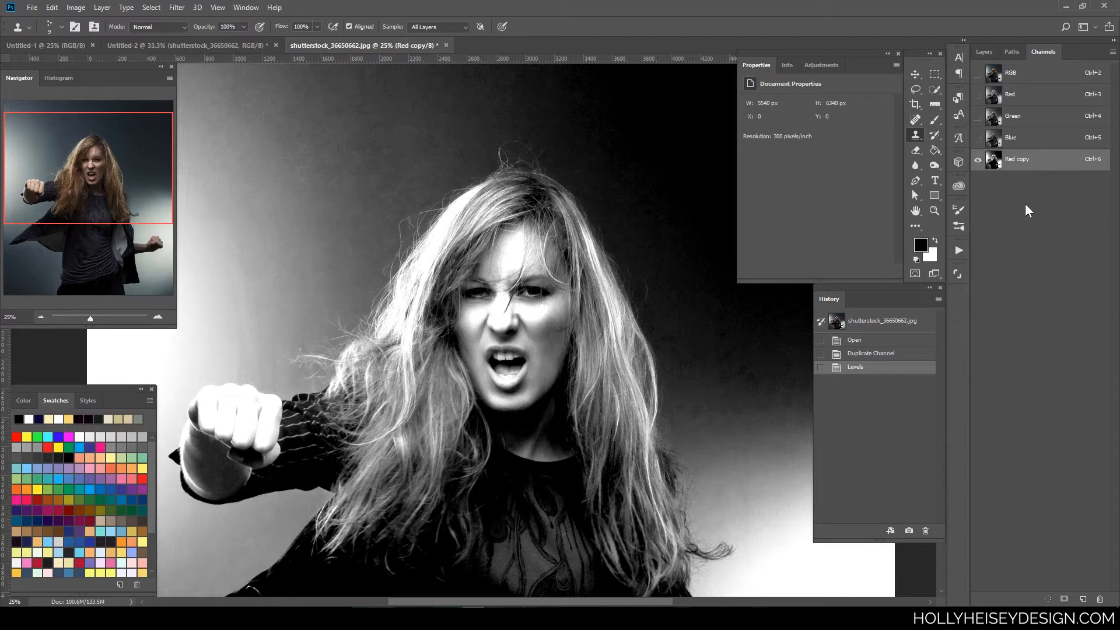
Draw a freehand Lasso selection just inside the outline of the woman's hair, enclosing her face and upper chest
left_click(916, 89)
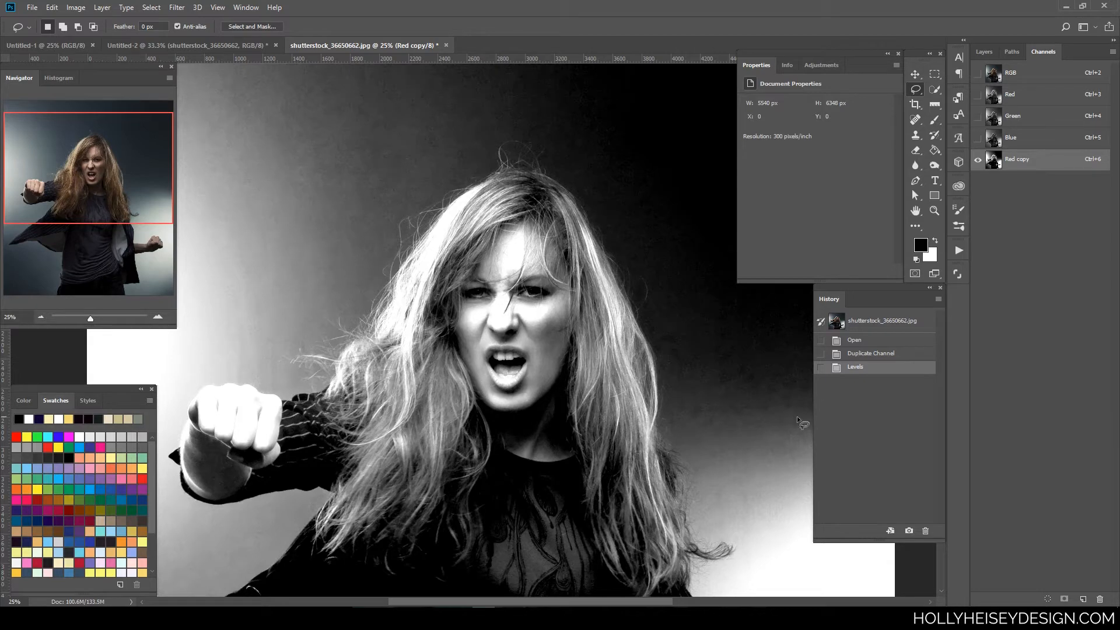
key("ctrl+plus")
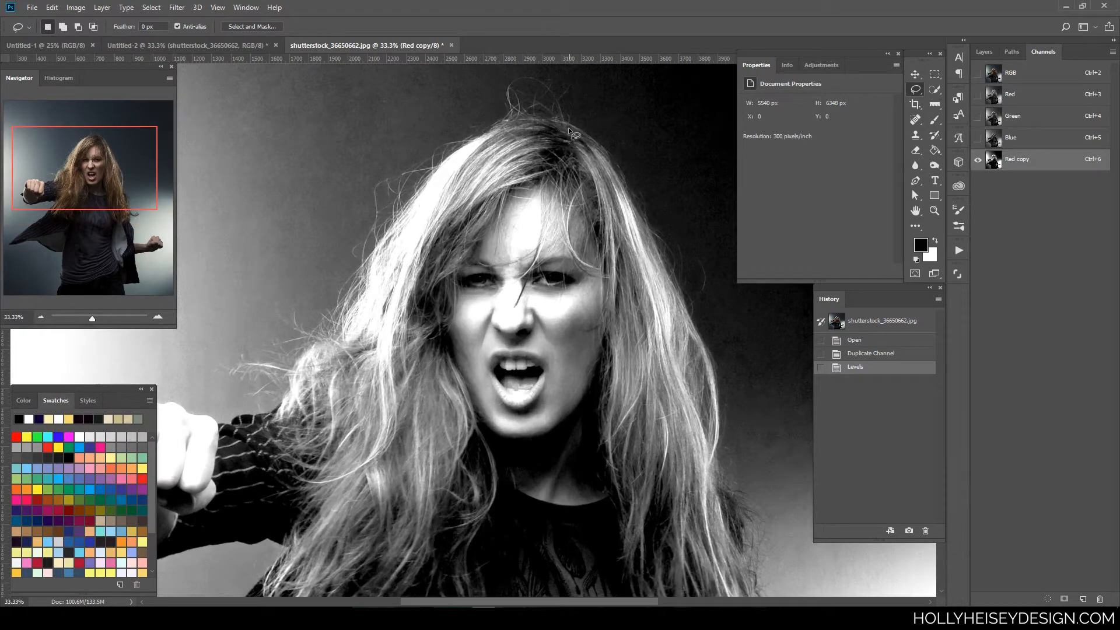
left_click_drag(595, 148, 526, 120)
mouse_move(376, 291)
left_mouse_down()
mouse_move(313, 380)
mouse_move(281, 454)
mouse_move(290, 533)
mouse_move(445, 565)
mouse_move(579, 552)
mouse_move(719, 590)
left_mouse_up()
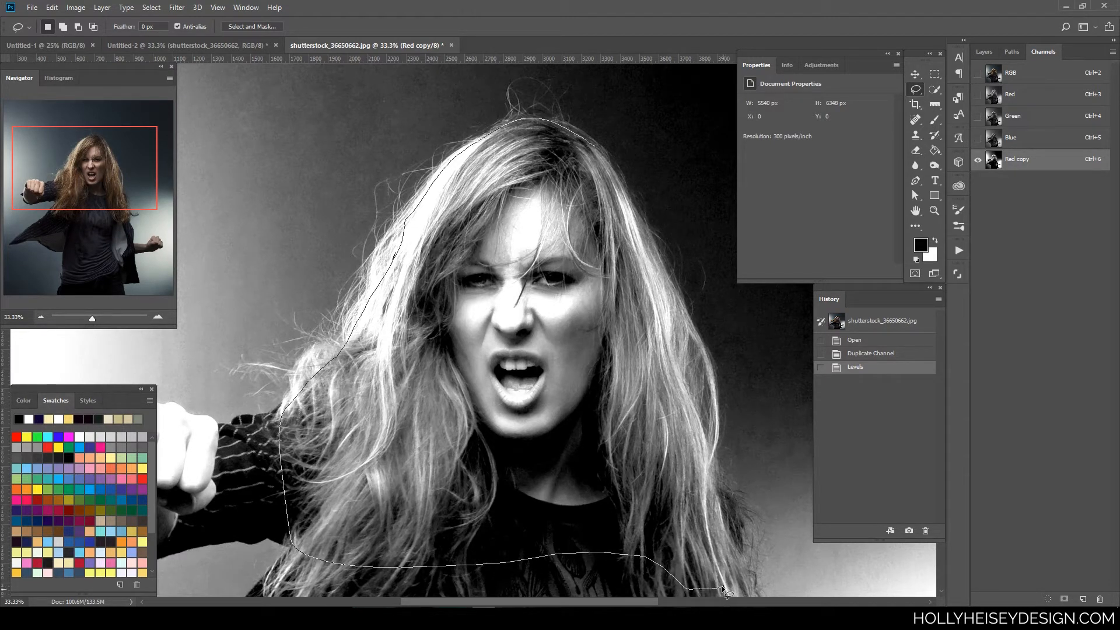
key("space")
mouse_move(724, 590)
left_mouse_down()
mouse_move(691, 470)
mouse_move(637, 418)
mouse_move(608, 365)
mouse_move(607, 449)
mouse_move(610, 464)
mouse_move(638, 457)
left_mouse_up()
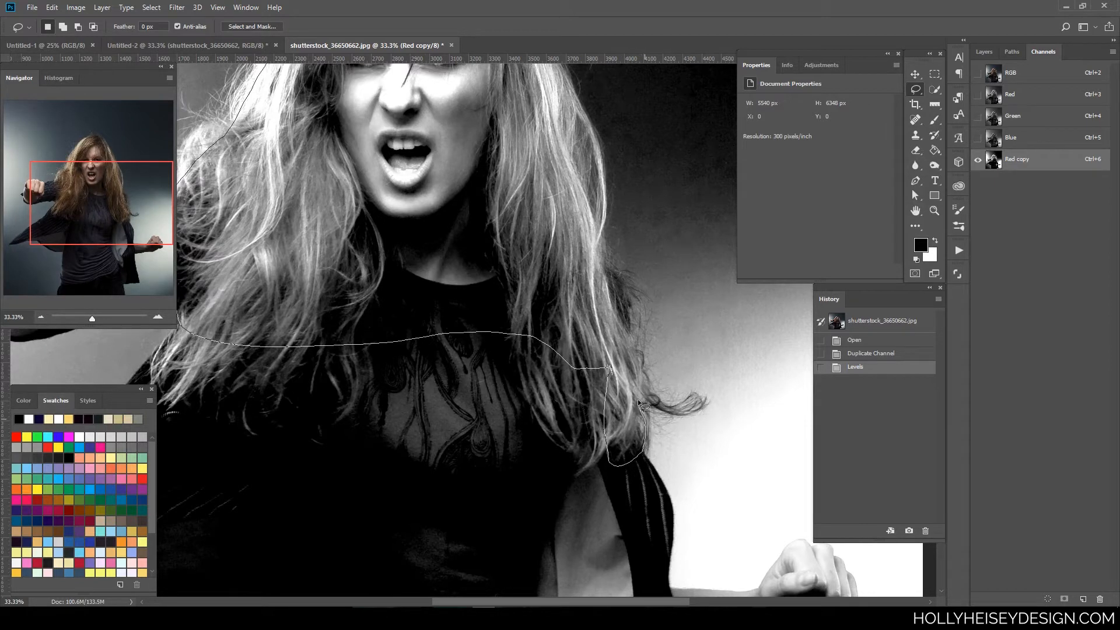
left_click_drag(631, 349, 600, 254)
mouse_move(565, 159)
left_mouse_down()
mouse_move(587, 423)
mouse_move(574, 336)
left_mouse_up()
key("space")
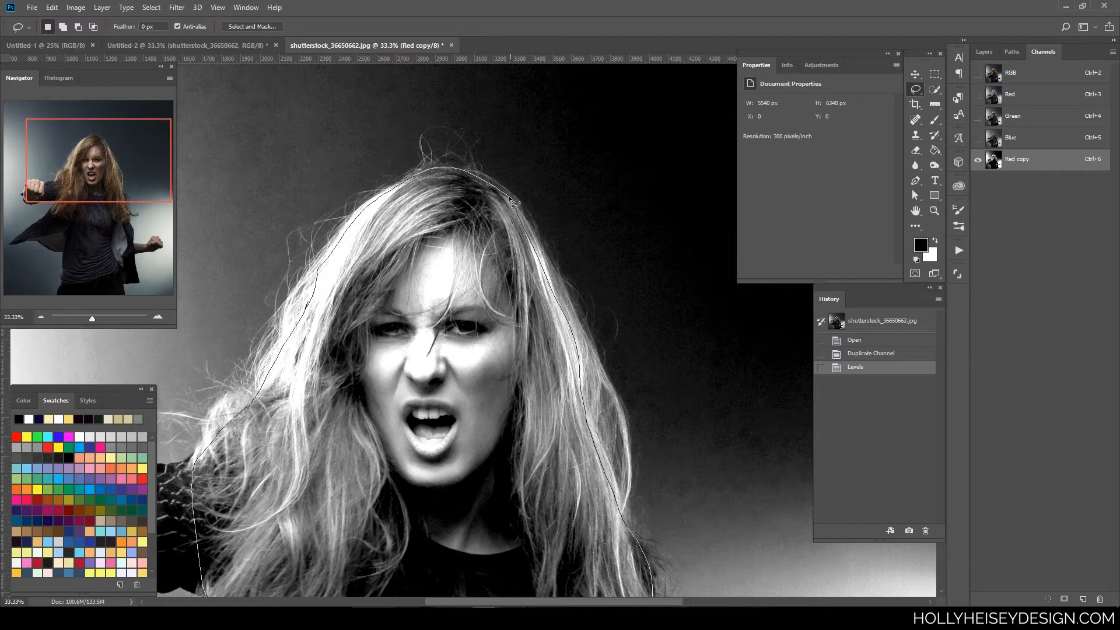
left_click_drag(510, 198, 510, 198)
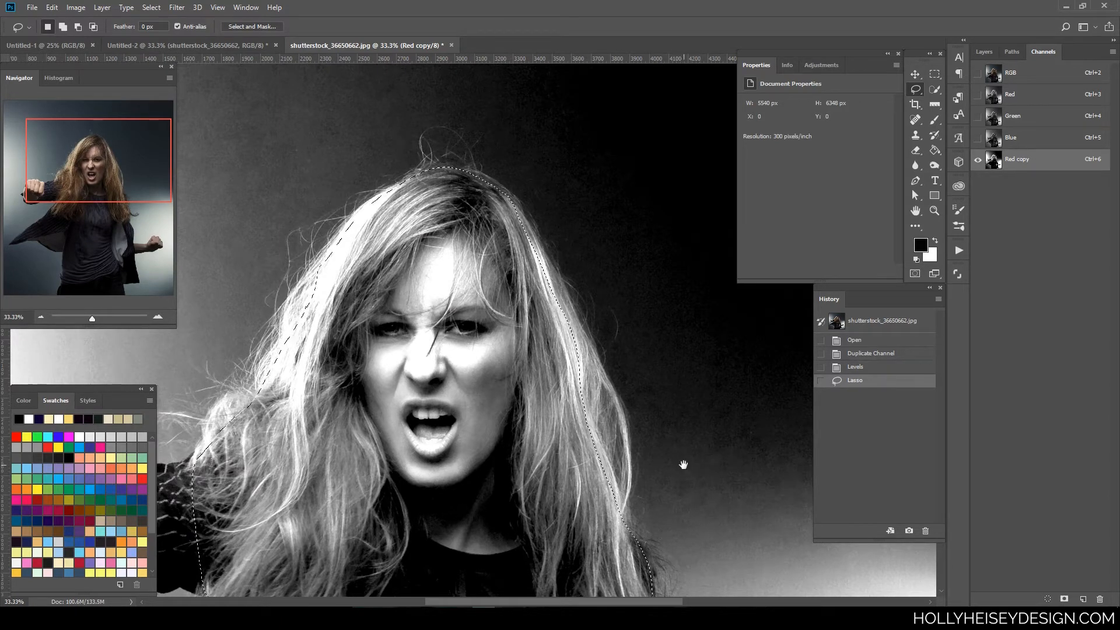
Fill the selected hair and face area of the Red copy channel with the white background color and deselect
key("space")
mouse_move(685, 462)
left_mouse_down()
mouse_move(716, 335)
mouse_move(723, 347)
left_mouse_up()
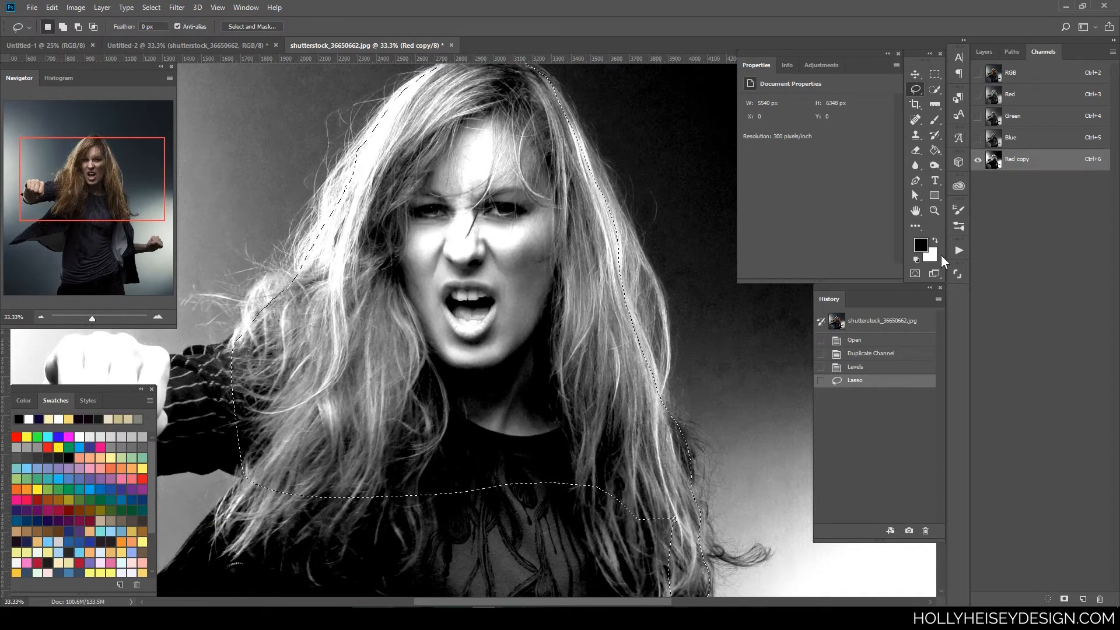
key("ctrl+BackSpace")
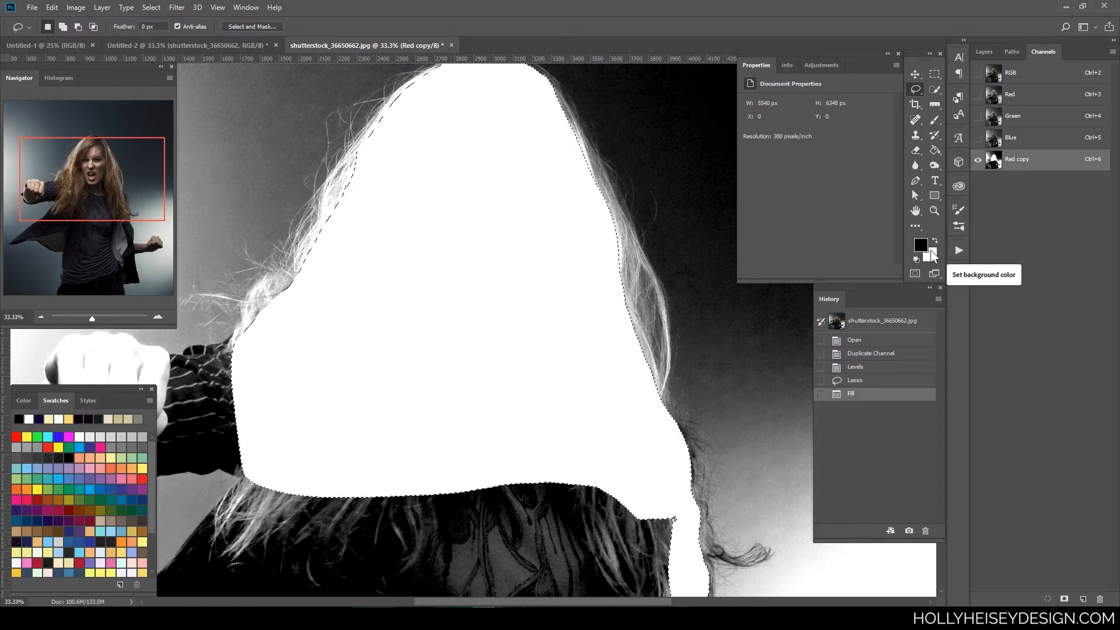
mouse_move(678, 295)
left_mouse_down()
mouse_move(716, 338)
mouse_move(657, 300)
left_mouse_up()
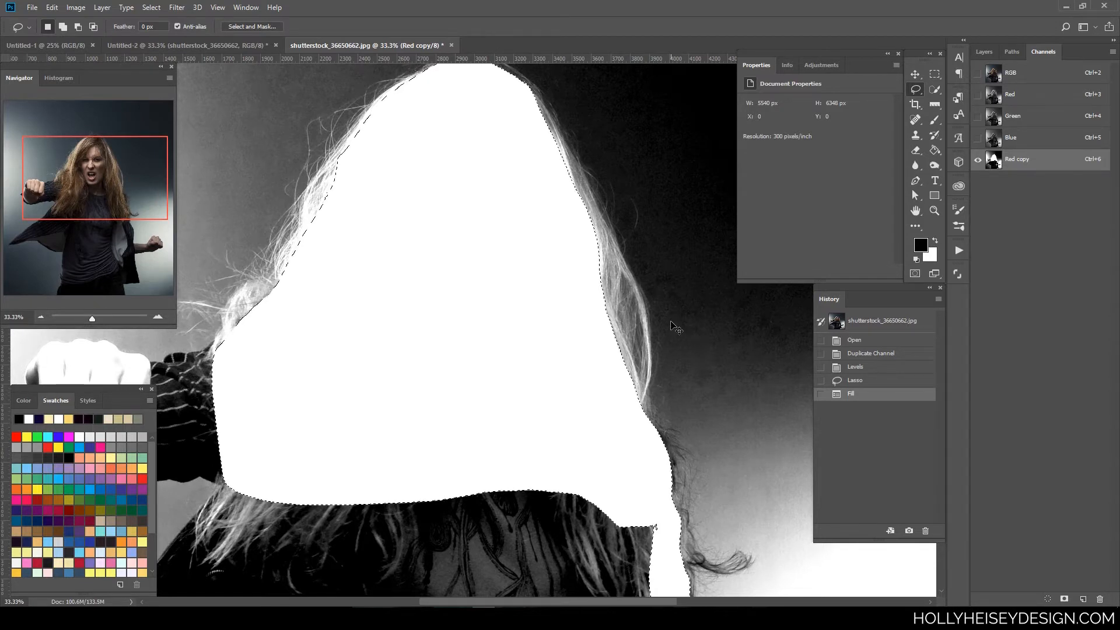
key("ctrl+d")
mouse_move(712, 429)
left_mouse_down()
mouse_move(708, 353)
mouse_move(661, 321)
left_mouse_up()
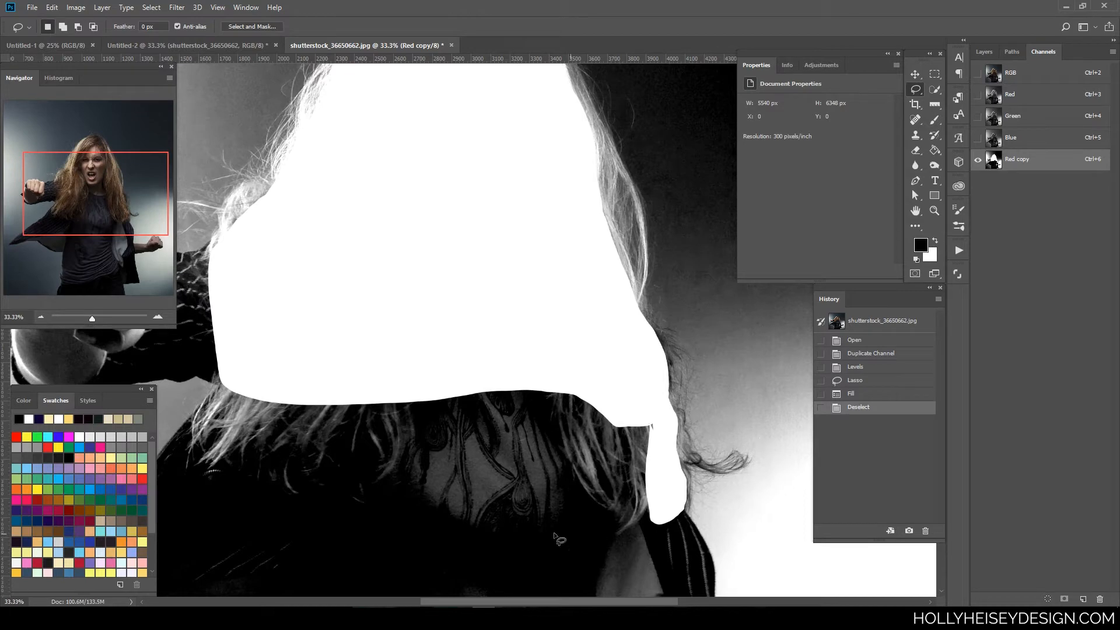
key("ctrl+minus")
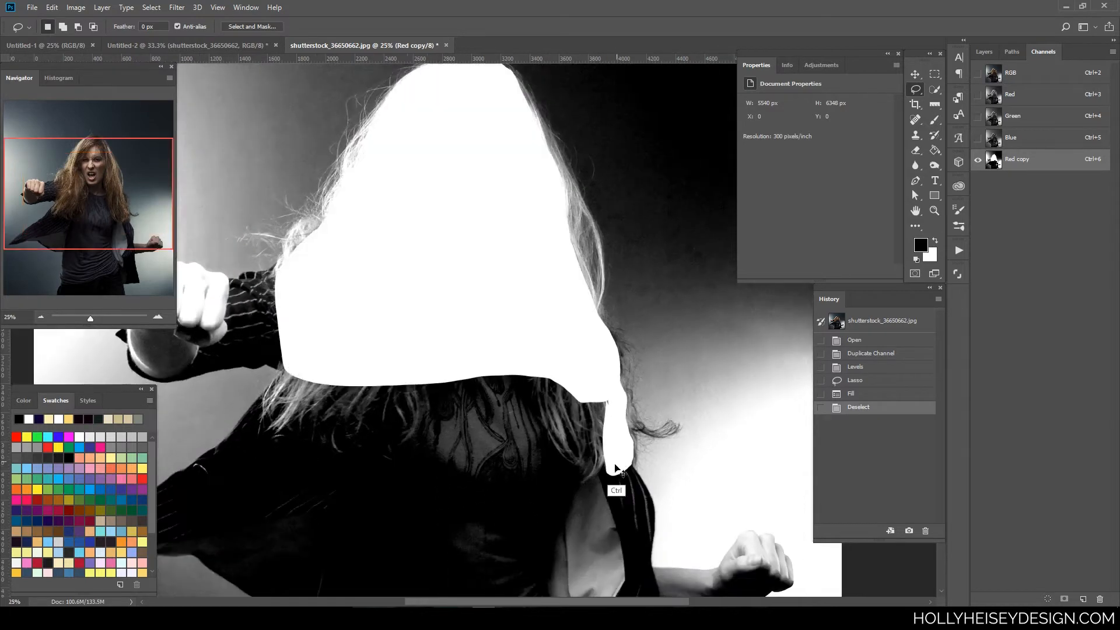
left_click_drag(618, 490, 744, 443)
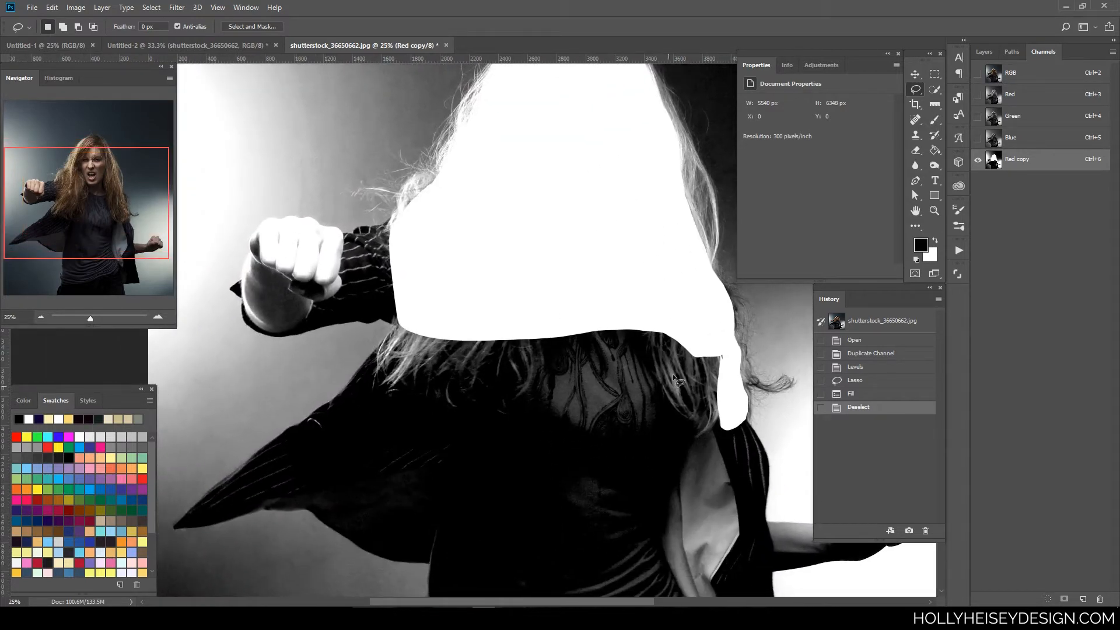
Paint white with a 50 px brush along the inner hair edge on the image's right side, undoing the stray black dab
mouse_move(646, 336)
left_mouse_down()
mouse_move(584, 473)
mouse_move(587, 501)
left_mouse_up()
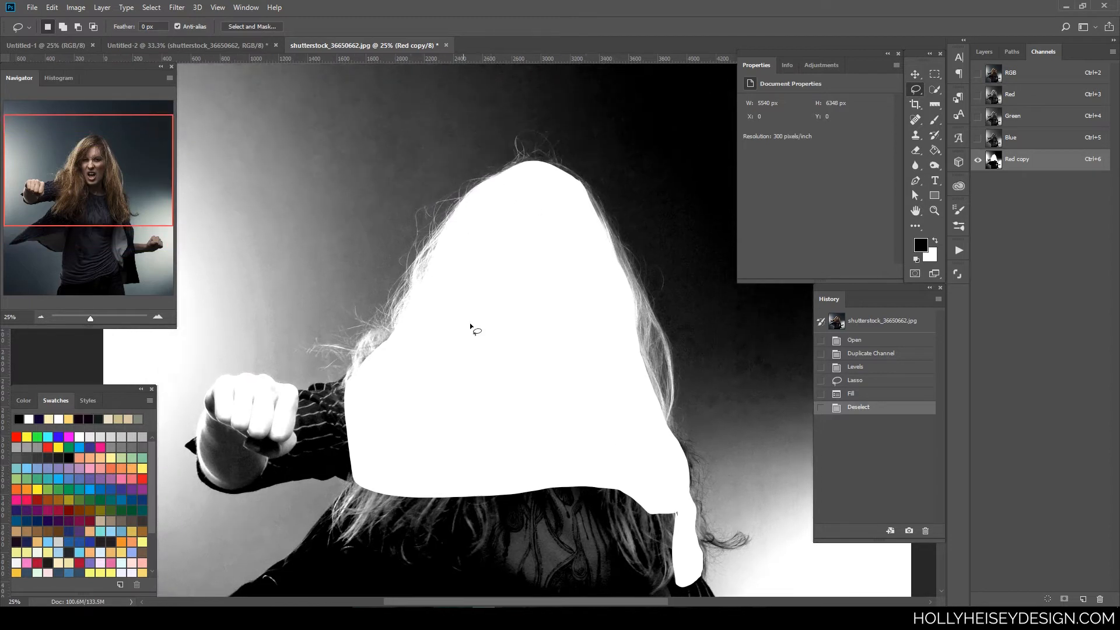
key("ctrl+plus")
mouse_move(690, 475)
left_mouse_down()
mouse_move(605, 453)
mouse_move(600, 469)
left_mouse_up()
left_click(935, 120)
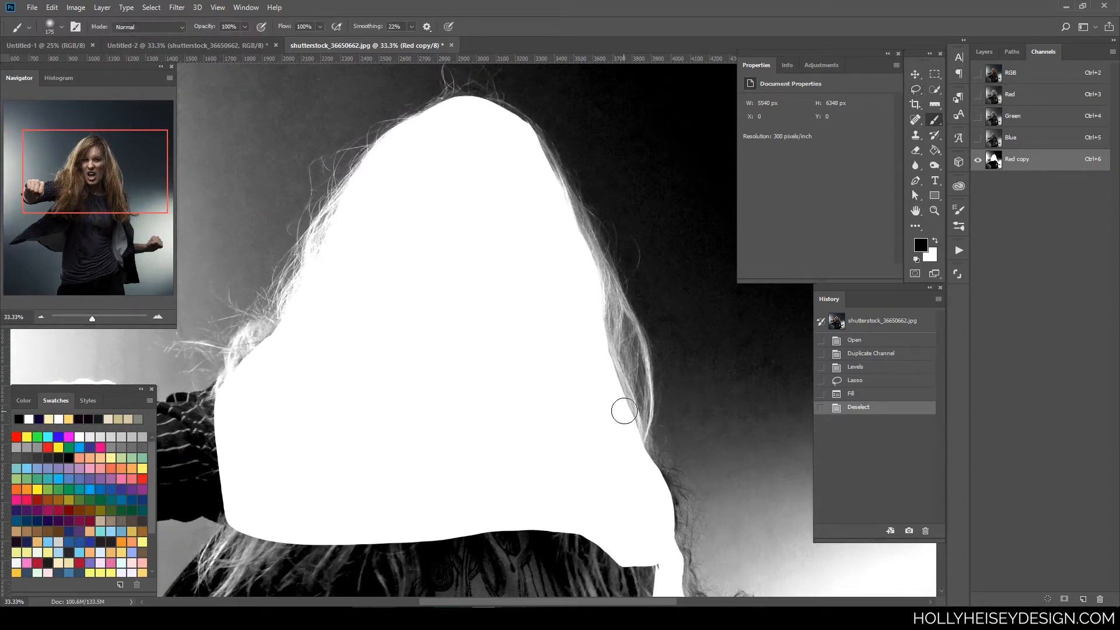
key("bracketleft")
key("bracketleft")
left_click_drag(619, 377, 620, 386)
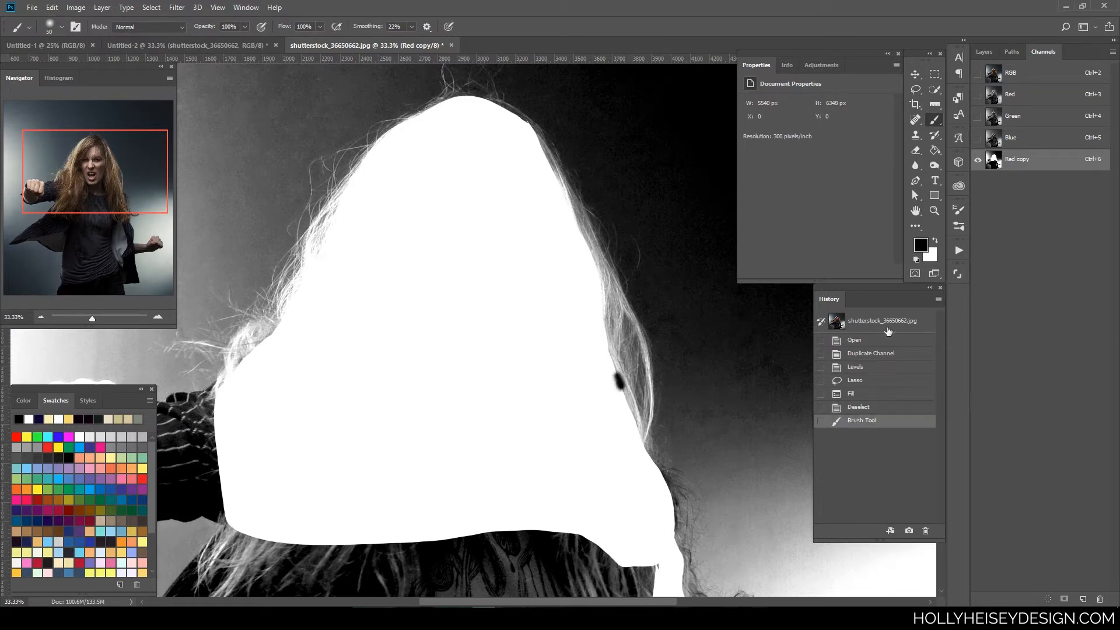
key("x")
key("ctrl+z")
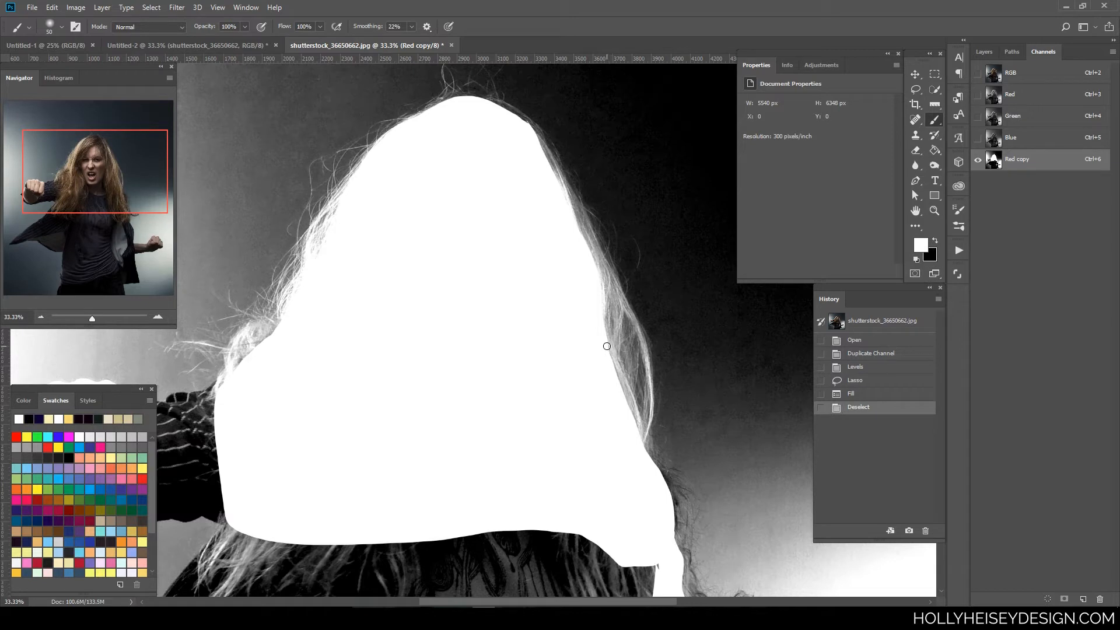
mouse_move(607, 346)
left_mouse_down()
mouse_move(636, 427)
mouse_move(599, 311)
left_mouse_up()
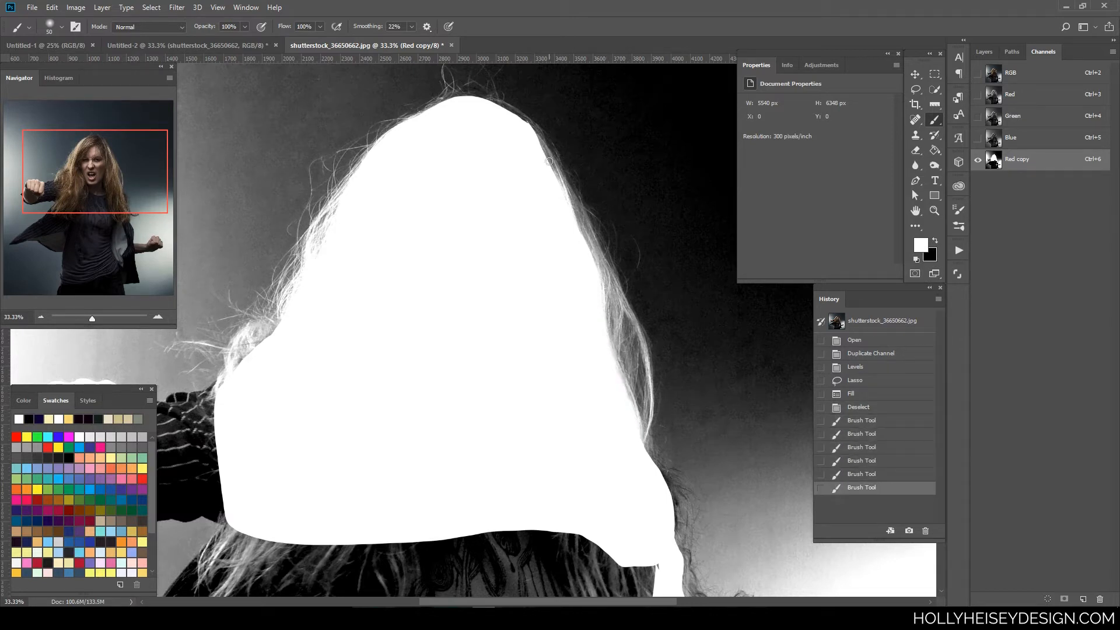
Paint the inner hair edge on the image's left side white, down to the shoulder strands
left_click_drag(513, 215, 546, 311)
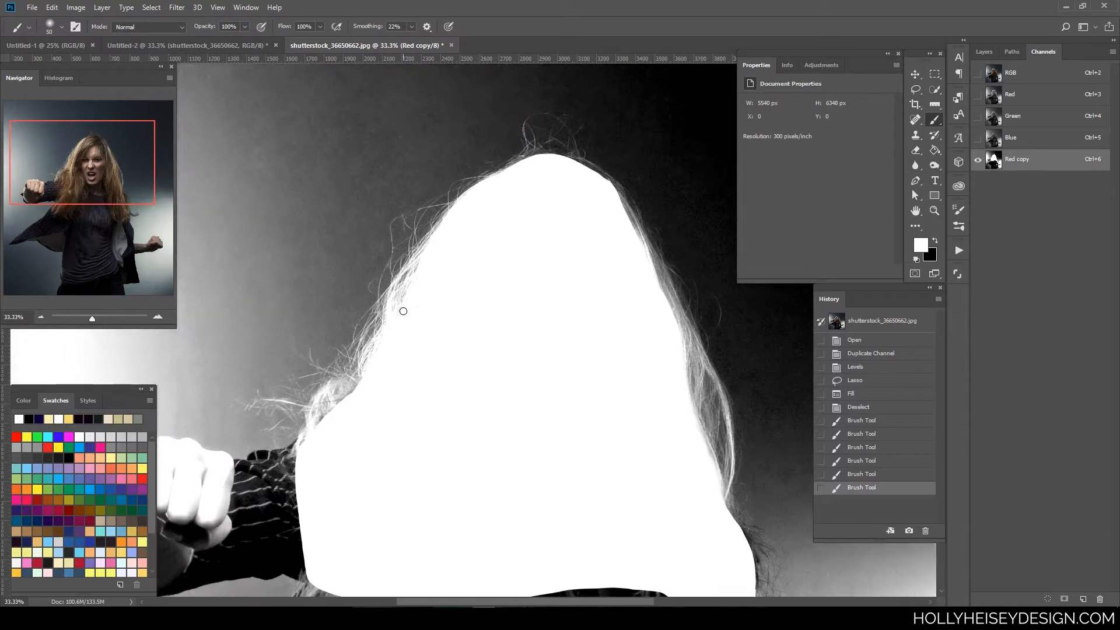
mouse_move(403, 311)
left_mouse_down()
mouse_move(412, 293)
mouse_move(383, 357)
left_mouse_up()
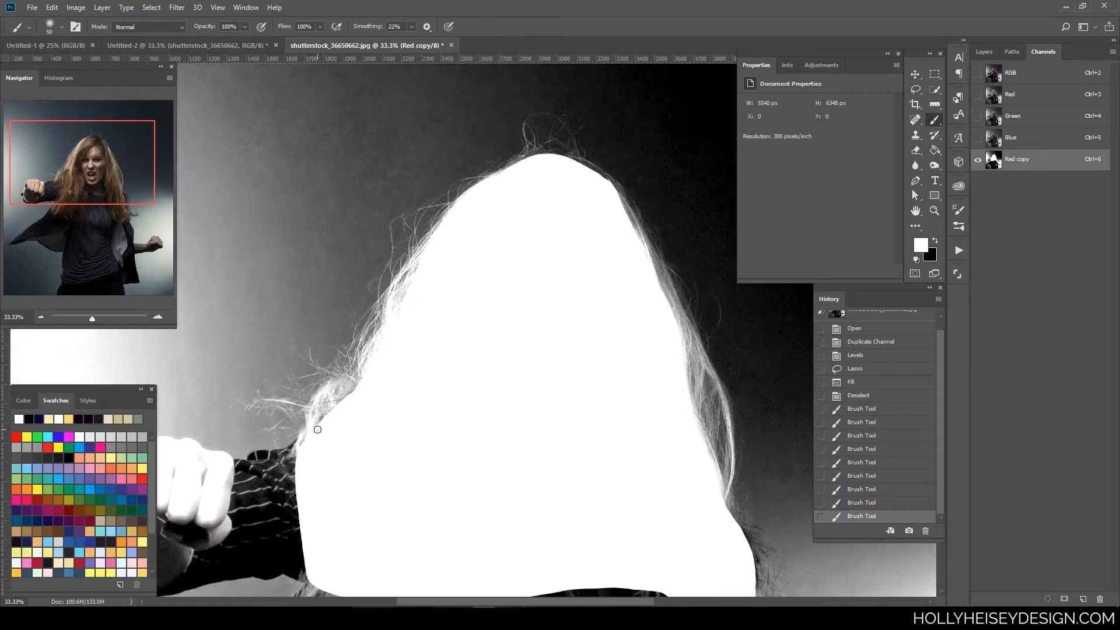
left_click(341, 409)
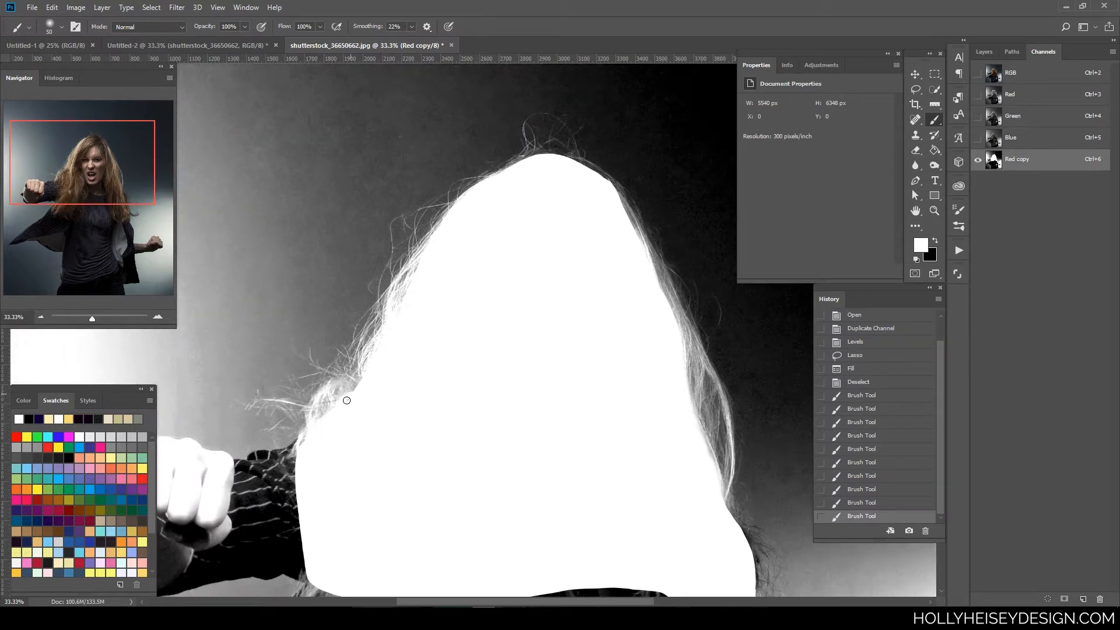
left_click(380, 360)
Paint white along the crown and down the upper right hair edge to smooth the filled area's outline
mouse_move(540, 303)
left_mouse_down()
mouse_move(445, 345)
mouse_move(447, 333)
left_mouse_up()
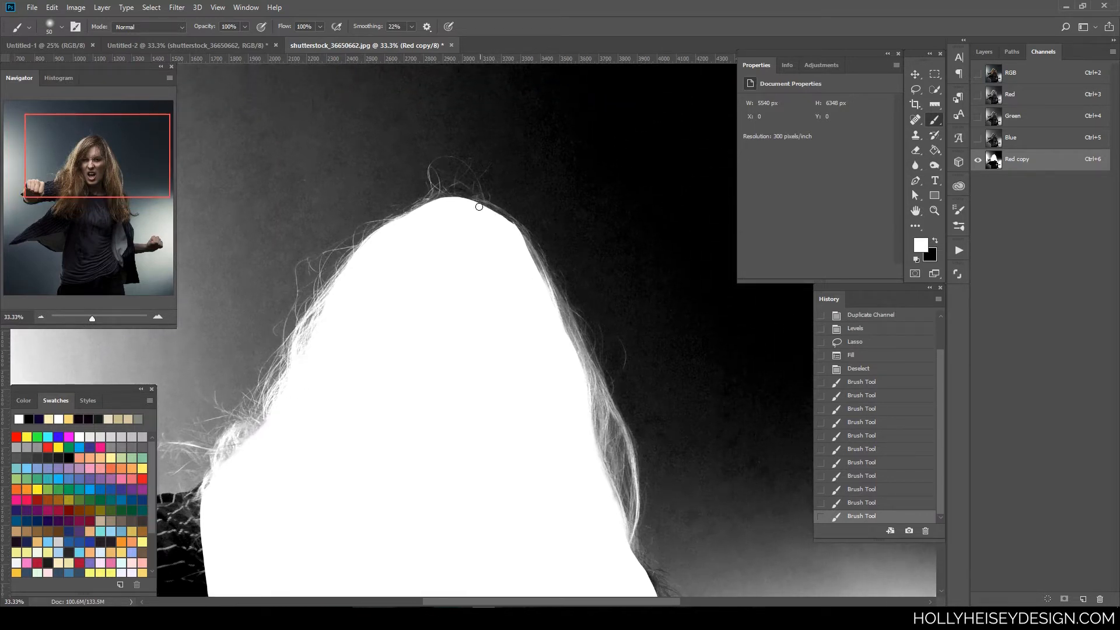
mouse_move(496, 214)
left_mouse_down()
mouse_move(439, 200)
mouse_move(534, 259)
mouse_move(516, 233)
mouse_move(545, 283)
left_mouse_up()
left_click(440, 200)
left_click(458, 213)
left_click_drag(601, 429, 553, 349)
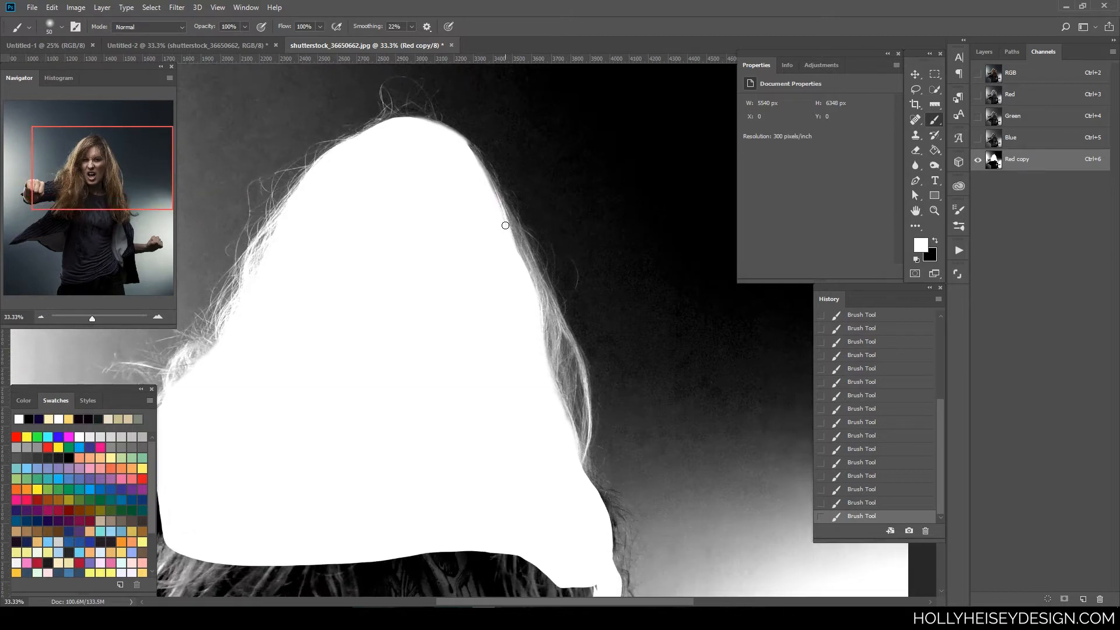
left_click_drag(505, 225, 535, 289)
Step back through the recent brush strokes on the upper right hair edge and retouch that edge with white
left_click_drag(602, 374, 650, 415)
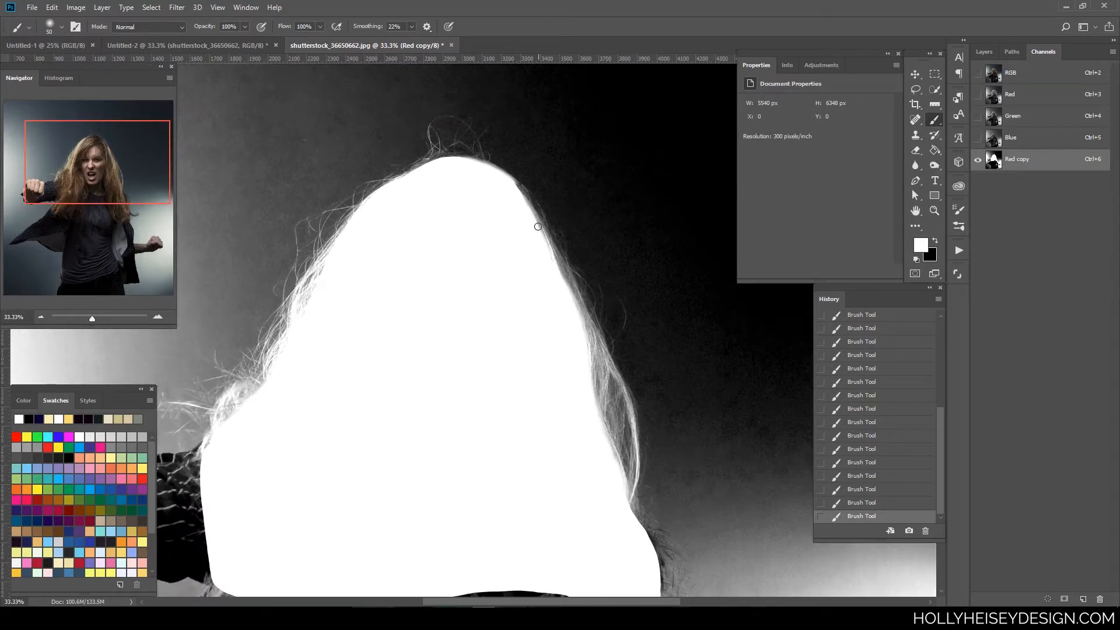
left_click(865, 504)
left_click(870, 489)
left_click(873, 465)
left_click(878, 451)
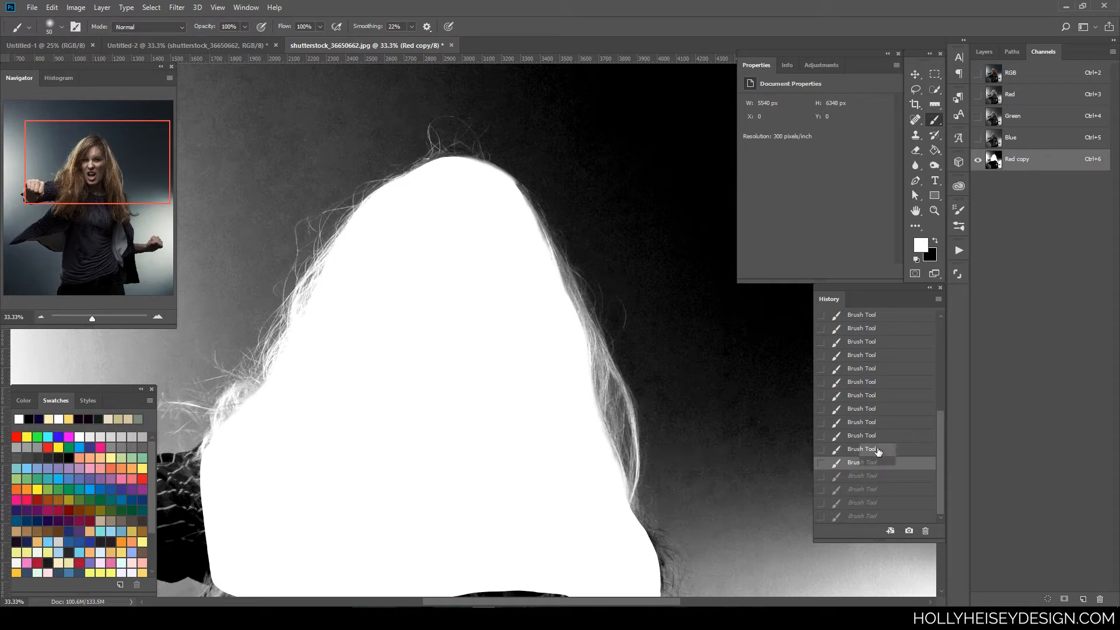
left_click(881, 437)
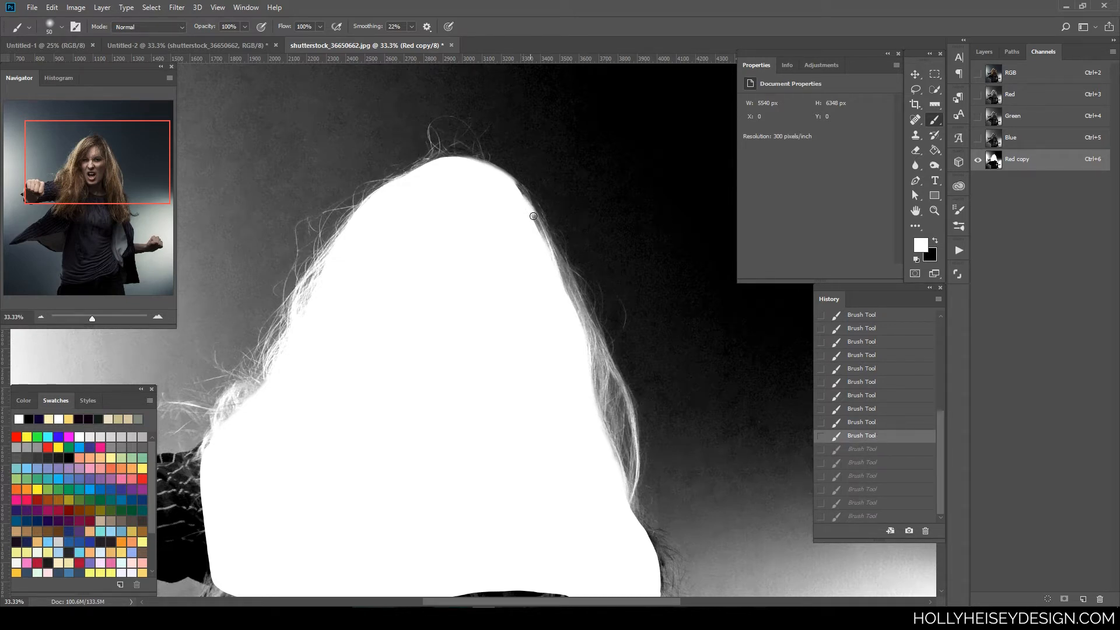
key("ctrl+shift+z")
key("ctrl+shift+z")
key("ctrl+shift+z")
key("ctrl+shift+z")
key("ctrl+shift+z")
key("ctrl+shift+z")
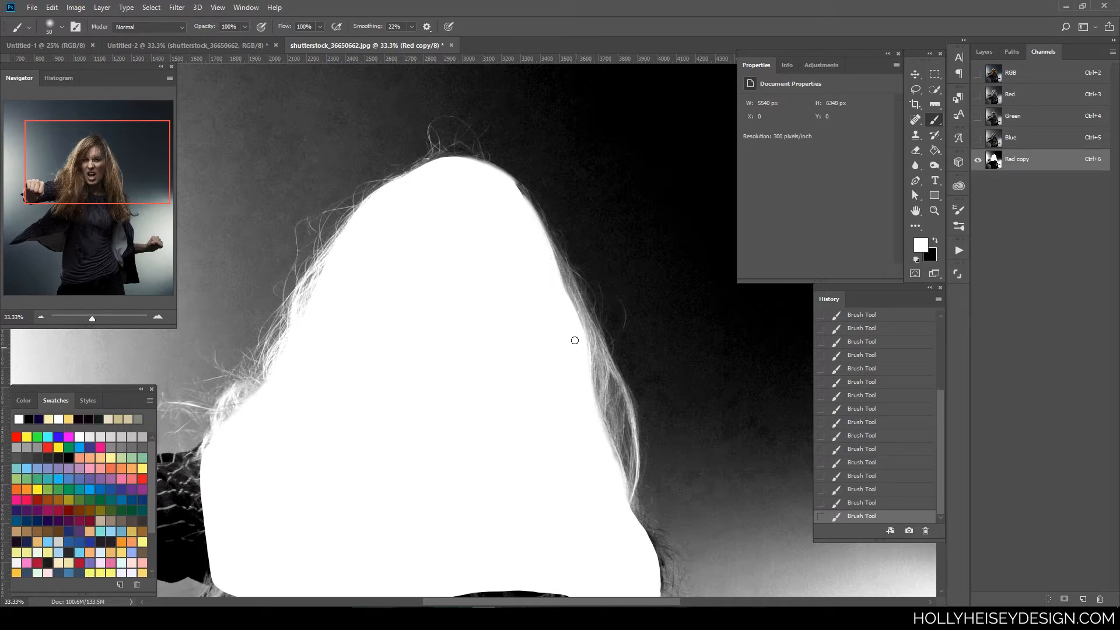
left_click_drag(552, 255, 576, 319)
Burn the gaps between strands and the background along the right hair edge with a 100 px brush, Midtones range, 16% exposure
left_click_drag(547, 463, 520, 470)
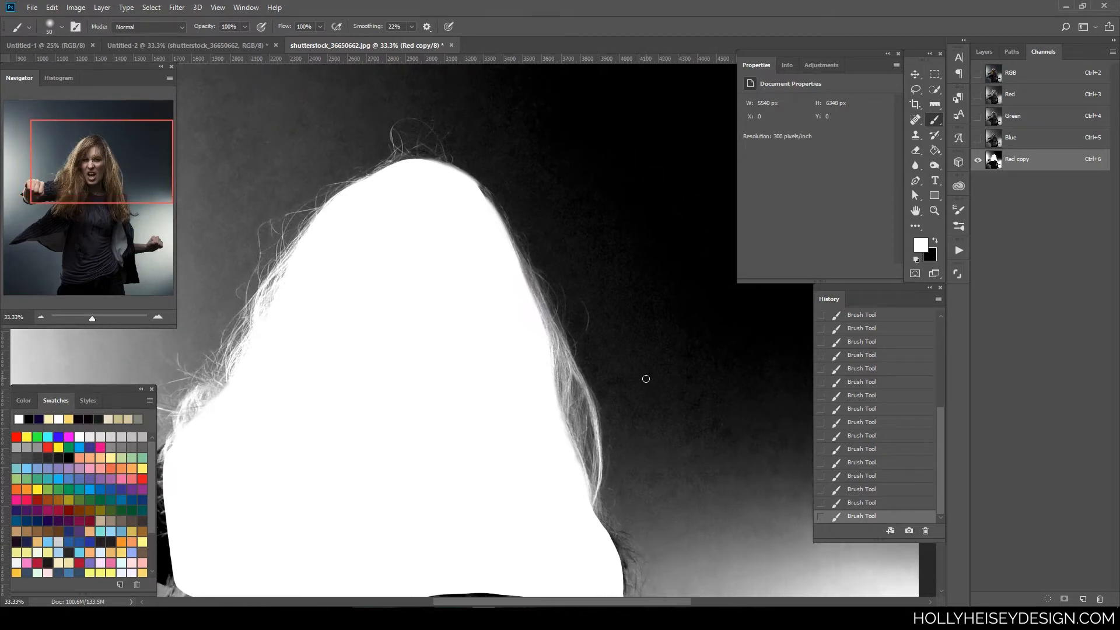
left_click(935, 165)
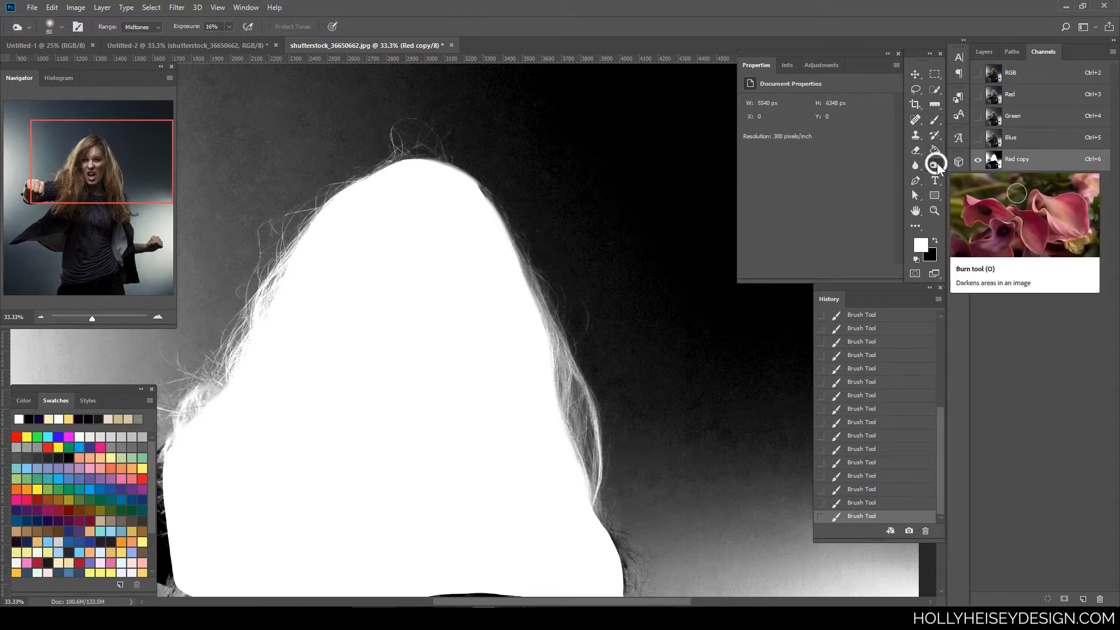
right_click(939, 164)
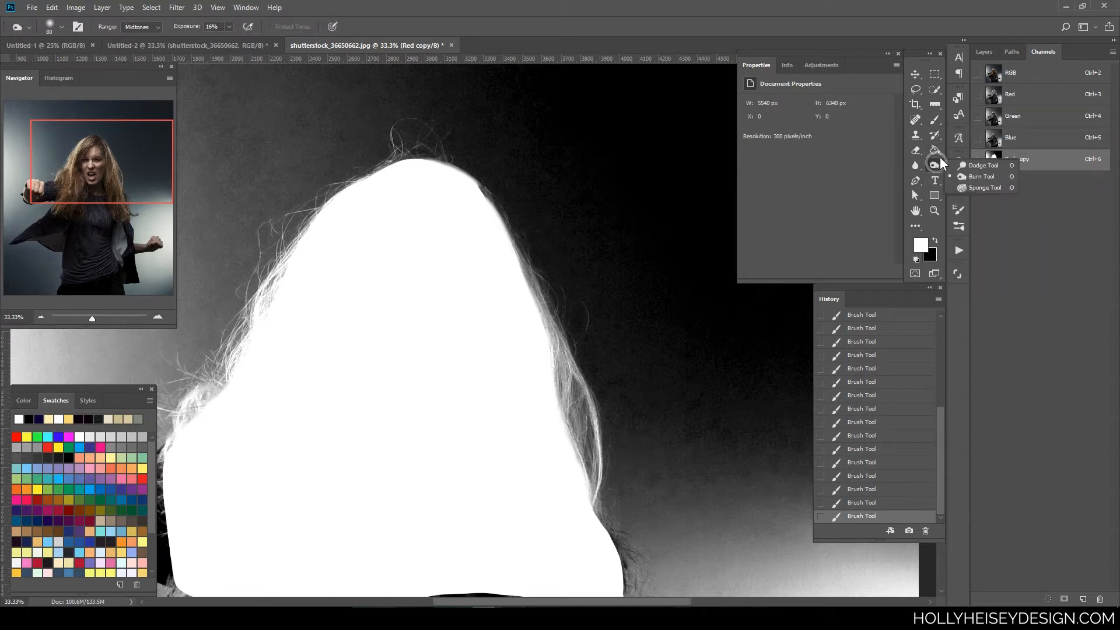
left_click(978, 176)
mouse_move(639, 429)
left_mouse_down()
mouse_move(632, 370)
mouse_move(613, 345)
left_mouse_up()
key("bracketright")
key("bracketright")
key("bracketright")
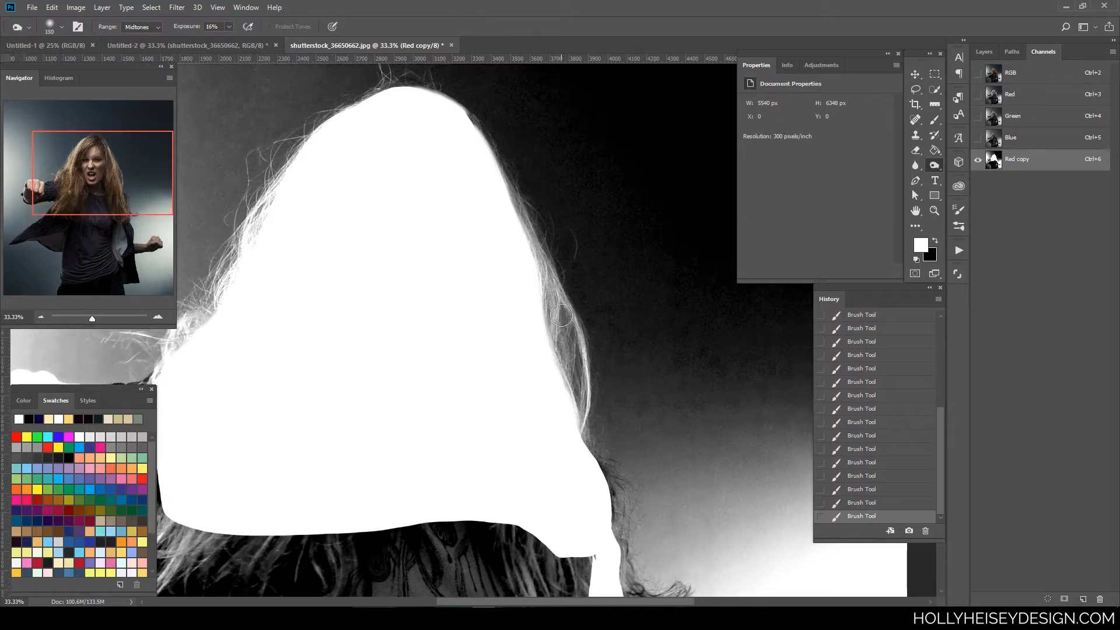
left_click_drag(564, 324, 577, 369)
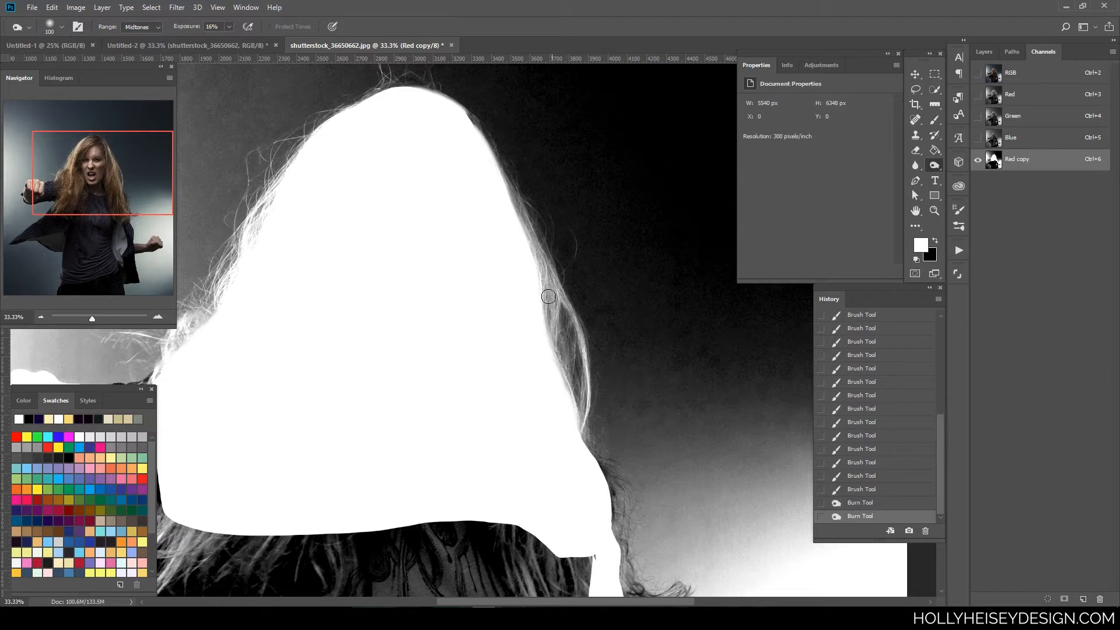
mouse_move(547, 241)
left_mouse_down()
mouse_move(567, 267)
mouse_move(591, 376)
left_mouse_up()
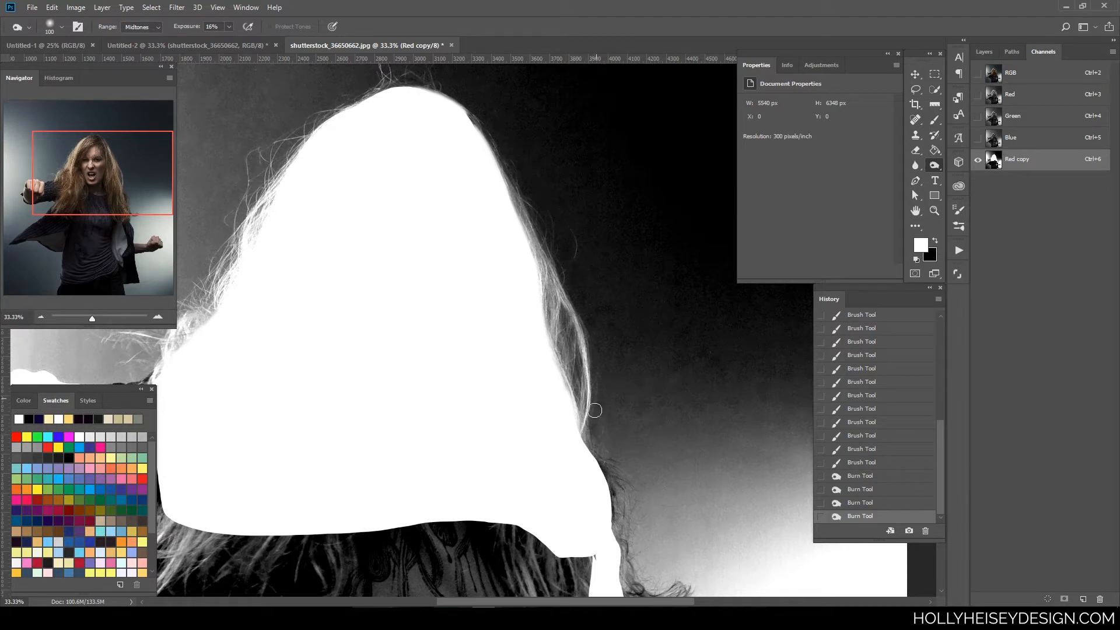
left_click_drag(585, 312, 582, 302)
mouse_move(511, 193)
left_mouse_down()
mouse_move(533, 230)
mouse_move(493, 126)
left_mouse_up()
Burn the background along the left hair edge and around the shoulder wisps, enlarging the brush for the wider grey area
mouse_move(579, 159)
left_mouse_down()
mouse_move(706, 250)
mouse_move(720, 233)
left_mouse_up()
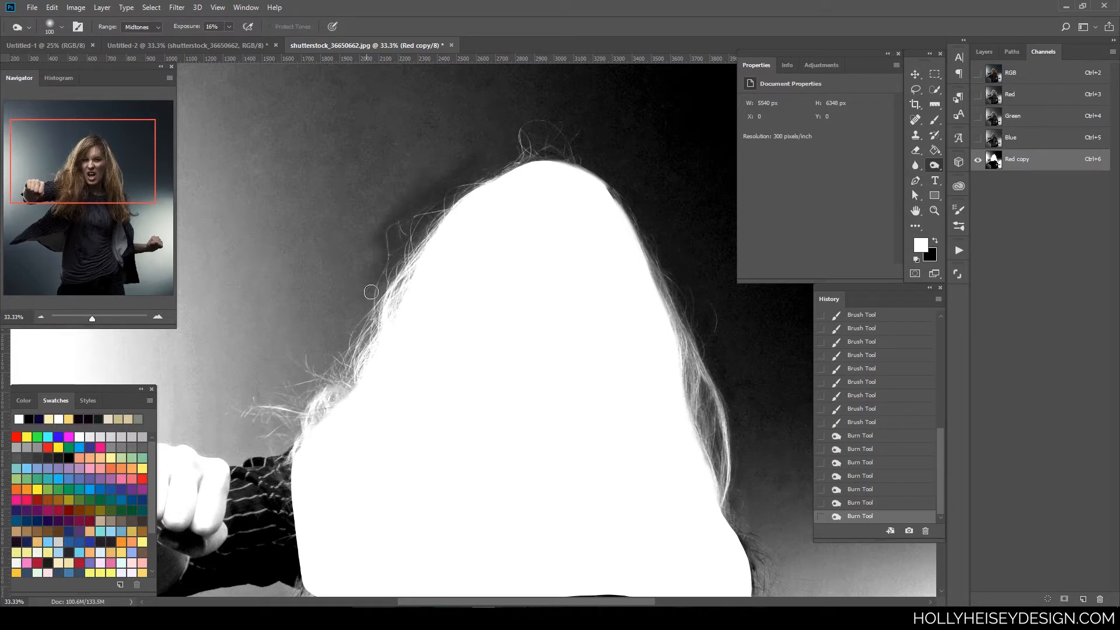
mouse_move(380, 292)
left_mouse_down()
mouse_move(335, 374)
mouse_move(324, 361)
mouse_move(316, 369)
mouse_move(317, 351)
mouse_move(298, 364)
left_mouse_up()
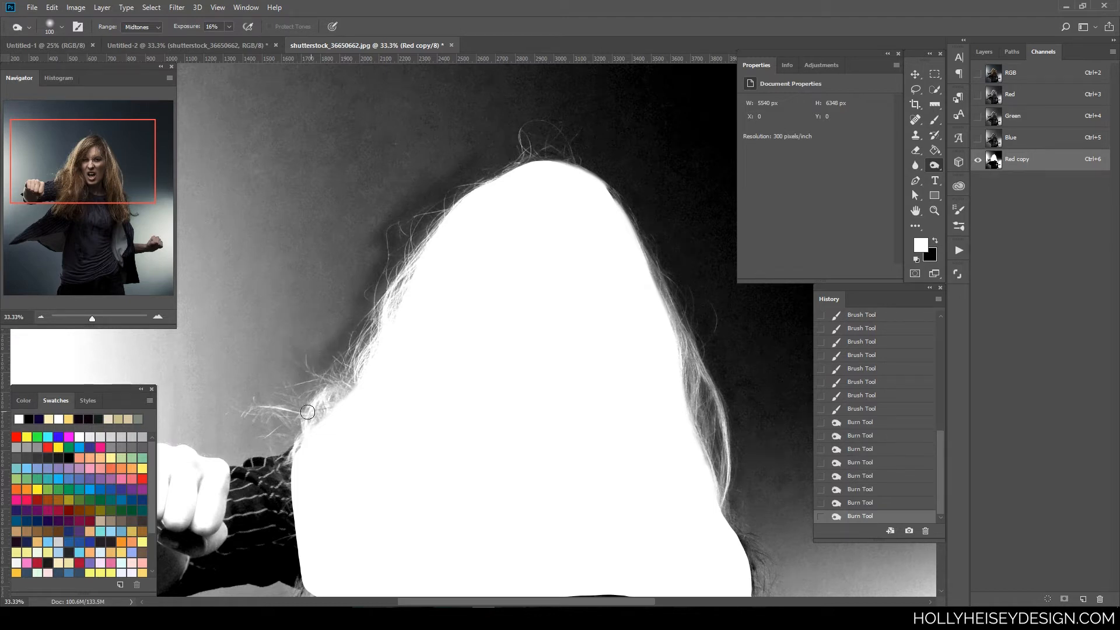
key("bracketright")
key("bracketright")
key("bracketright")
key("bracketright")
key("bracketright")
key("bracketright")
key("bracketright")
key("bracketright")
mouse_move(282, 401)
left_mouse_down()
mouse_move(254, 399)
mouse_move(282, 404)
mouse_move(256, 412)
mouse_move(293, 388)
mouse_move(274, 363)
mouse_move(253, 379)
mouse_move(257, 415)
left_mouse_up()
left_click_drag(303, 328, 258, 402)
left_click_drag(290, 375, 256, 408)
mouse_move(297, 332)
left_mouse_down()
mouse_move(319, 321)
mouse_move(279, 406)
mouse_move(347, 283)
mouse_move(318, 356)
mouse_move(345, 254)
mouse_move(311, 337)
mouse_move(351, 253)
mouse_move(371, 331)
left_mouse_up()
Darken the background beside the upper left hair edge with a 300 px Burn brush
key("bracketleft")
key("bracketleft")
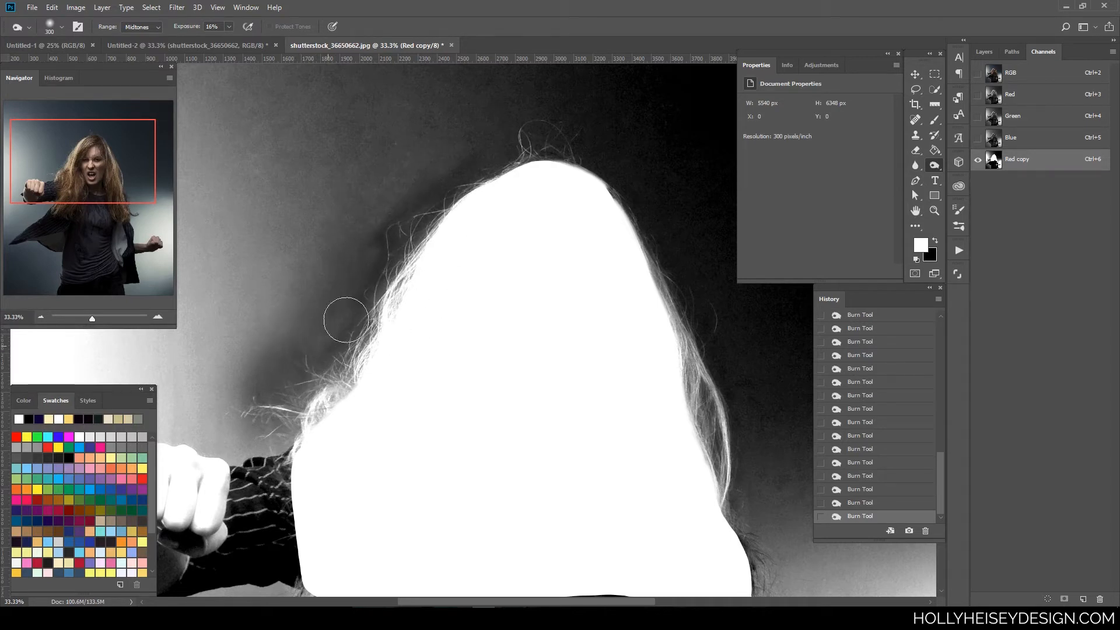
mouse_move(378, 280)
left_mouse_down()
mouse_move(320, 400)
mouse_move(426, 238)
left_mouse_up()
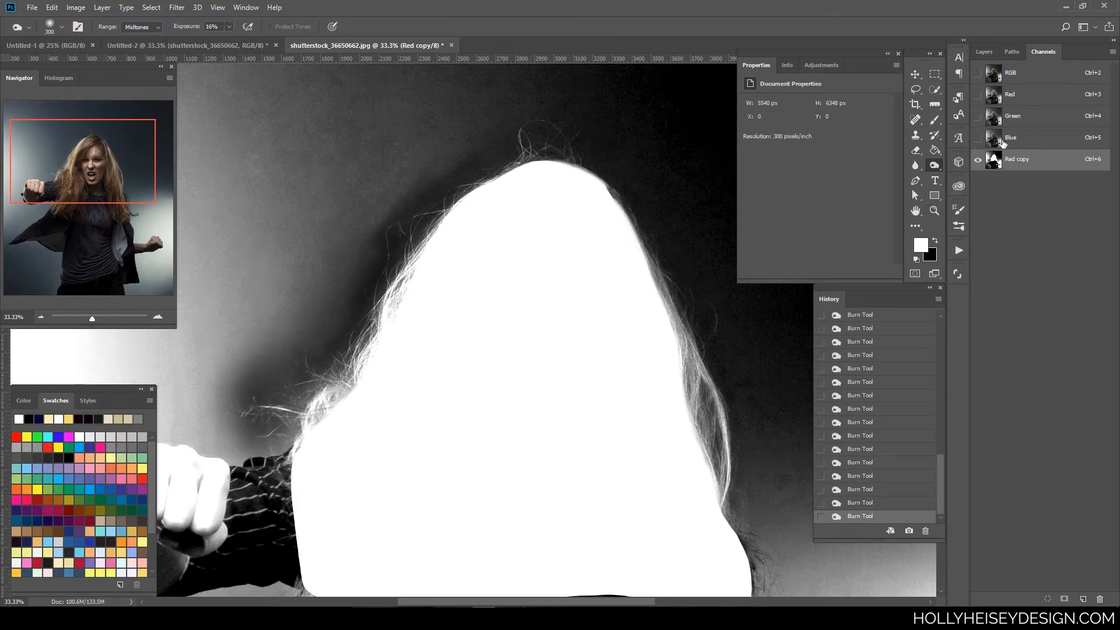
Paint white with the 50 px brush along the inside of the crown and upper left hair edge
left_click(936, 119)
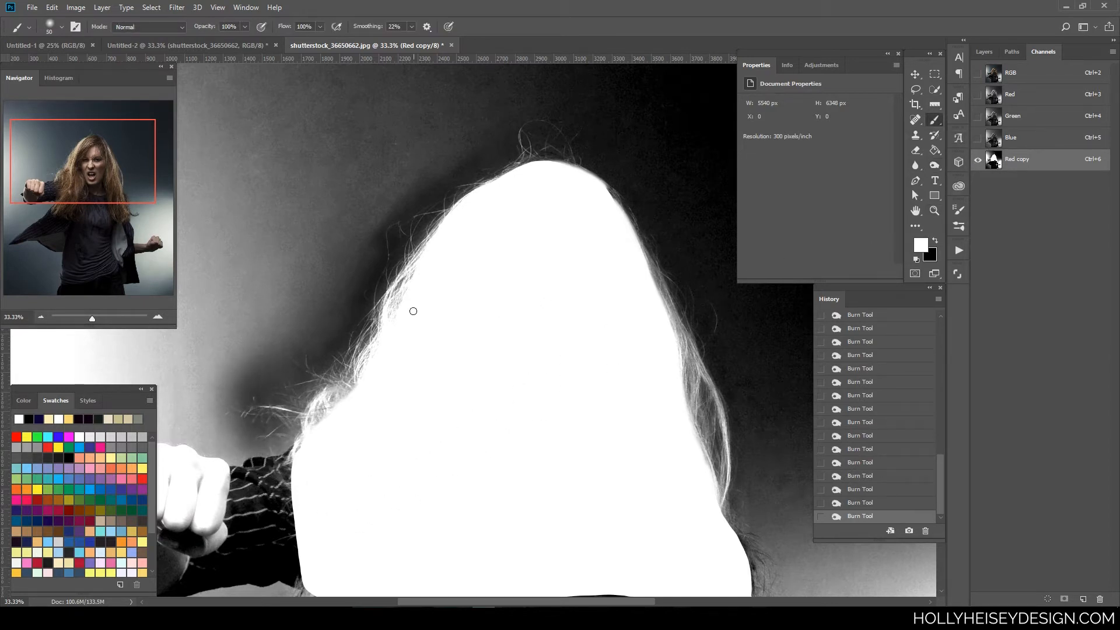
left_click(491, 184)
left_click(496, 181)
left_click(500, 178)
left_click(517, 171)
left_click(515, 169)
left_click(523, 168)
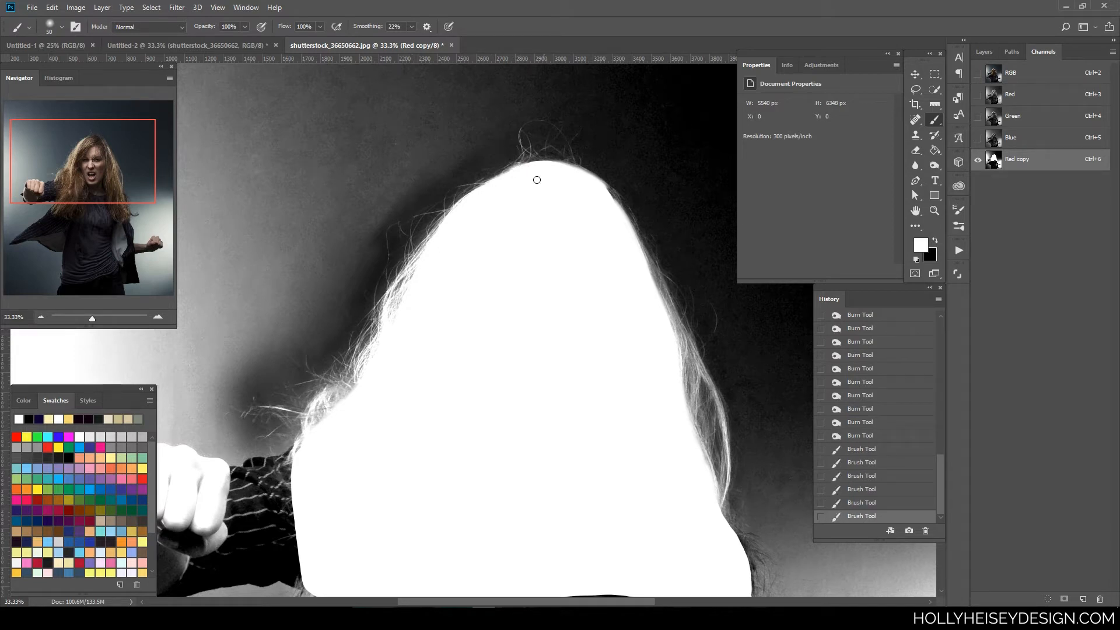
left_click(469, 199)
left_click(456, 207)
mouse_move(434, 241)
left_mouse_down()
mouse_move(400, 310)
mouse_move(411, 297)
left_mouse_up()
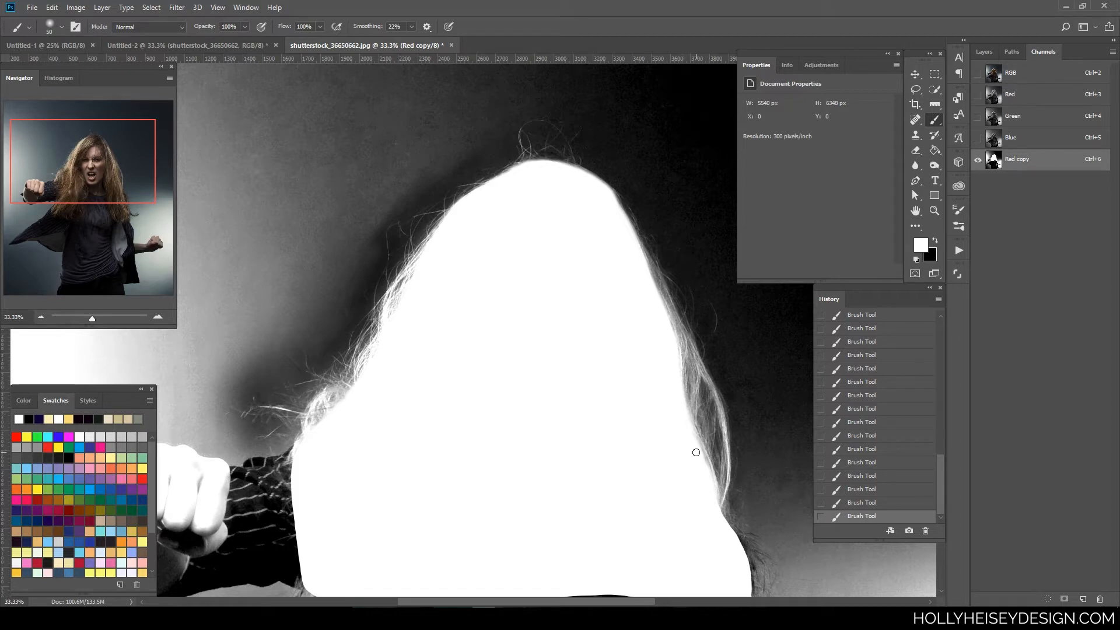
Burn the background around the shoulder wisps, crown and lower right hair with the 300 px brush
left_click(937, 168)
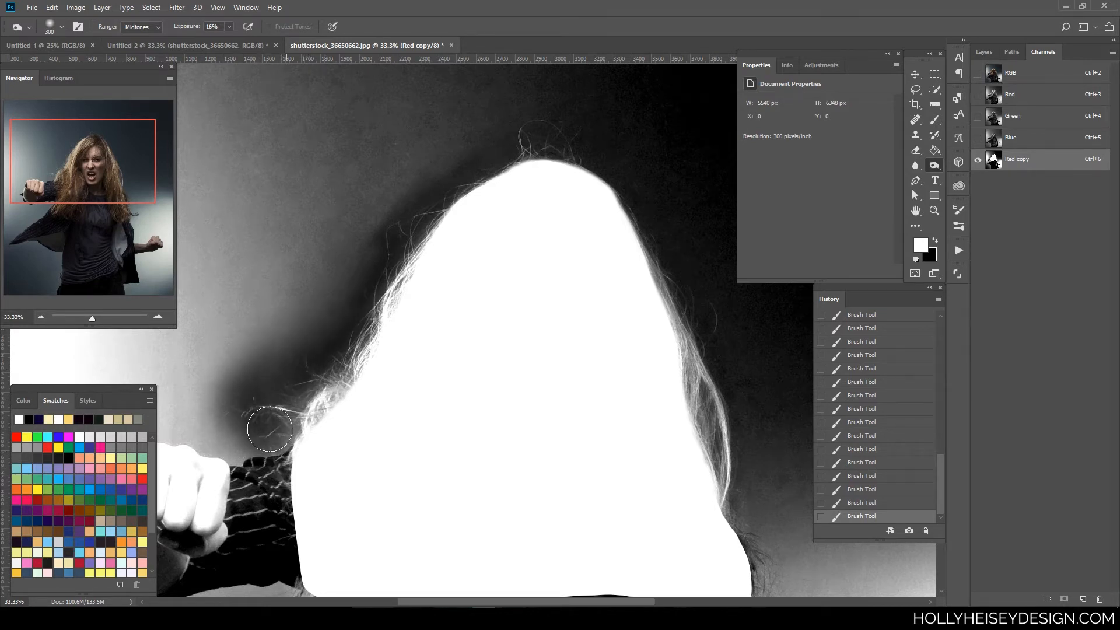
left_click_drag(311, 408, 313, 412)
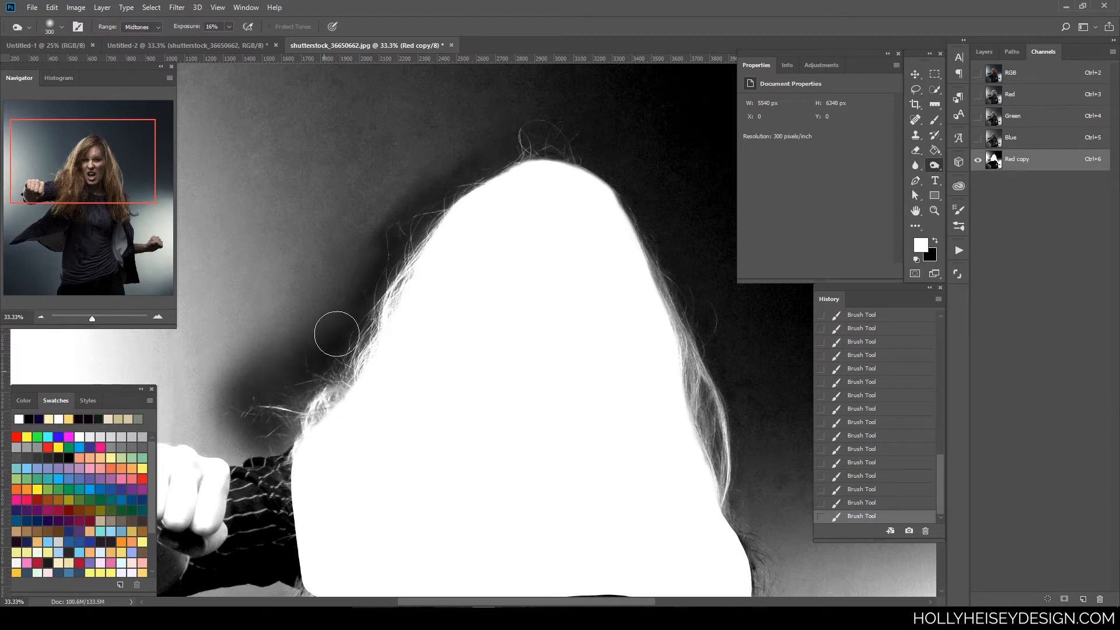
mouse_move(514, 152)
left_mouse_down()
mouse_move(322, 347)
mouse_move(465, 159)
mouse_move(311, 315)
mouse_move(369, 243)
mouse_move(404, 223)
mouse_move(284, 347)
left_mouse_up()
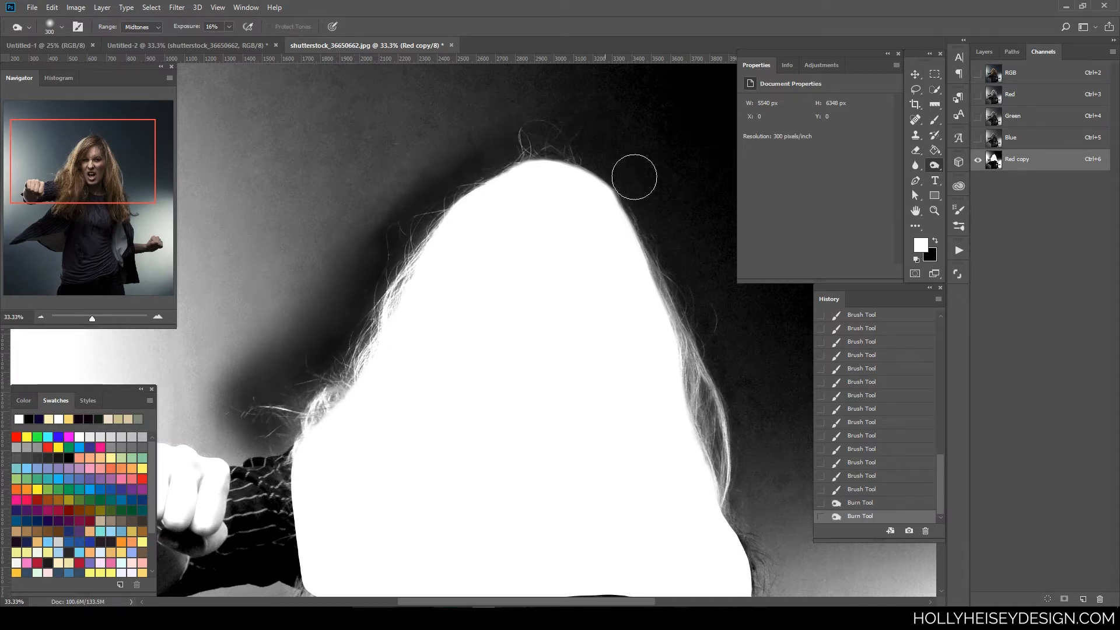
left_click_drag(760, 505, 768, 525)
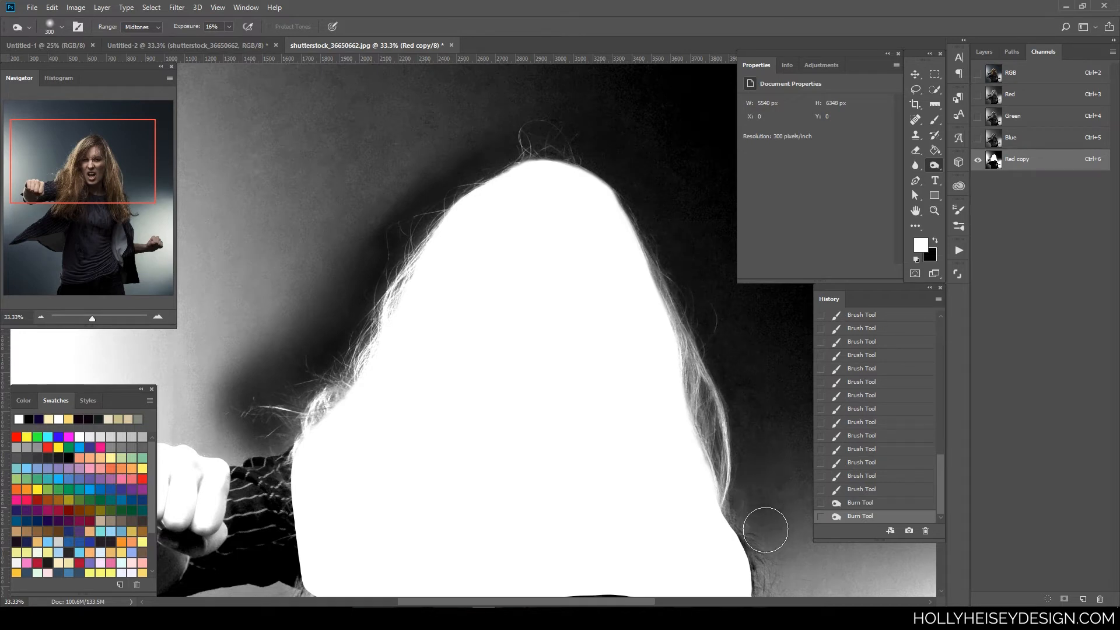
left_click_drag(719, 451, 747, 475)
Reduce the Burn brush to 100 px and darken the gaps between the loose strands on the right side of the hair
key("bracketleft")
key("bracketleft")
key("bracketleft")
key("bracketleft")
key("bracketleft")
key("bracketleft")
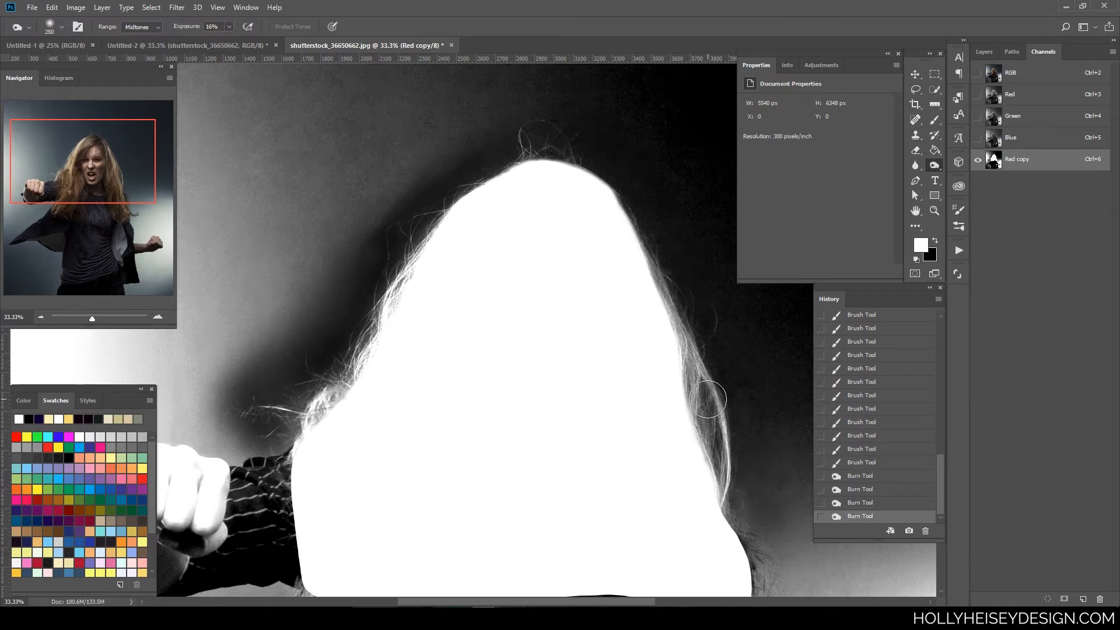
left_click_drag(709, 394, 716, 450)
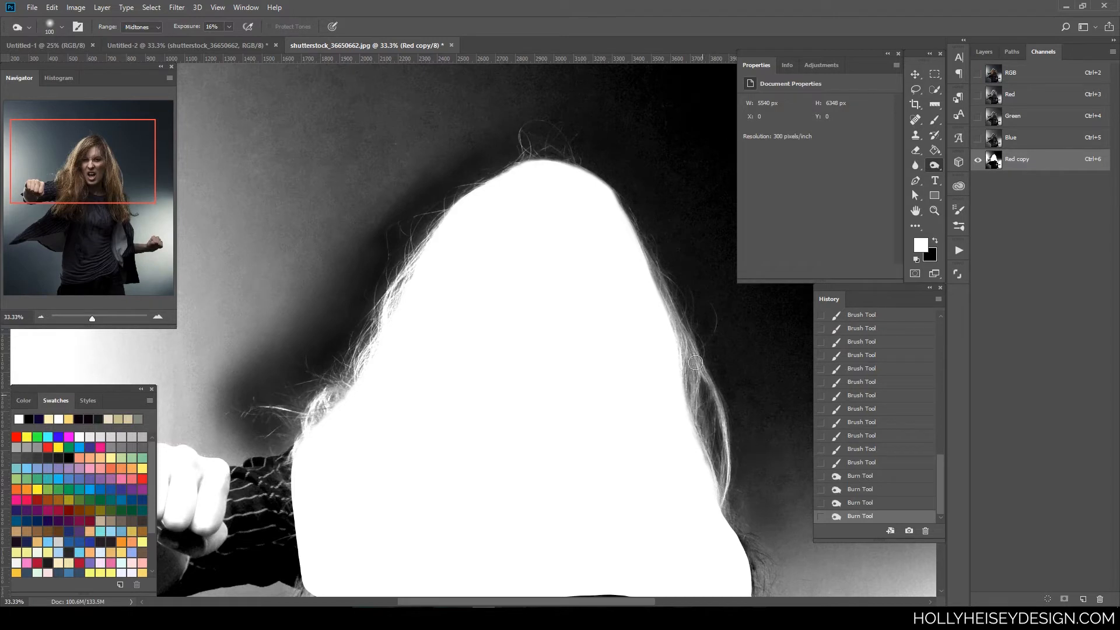
mouse_move(695, 363)
left_mouse_down()
mouse_move(688, 355)
mouse_move(699, 394)
left_mouse_up()
left_click_drag(651, 256, 711, 429)
Dodge the loose strands along the lower left hair edge with a 60 px brush, lowering the exposure to 18%
right_click(939, 163)
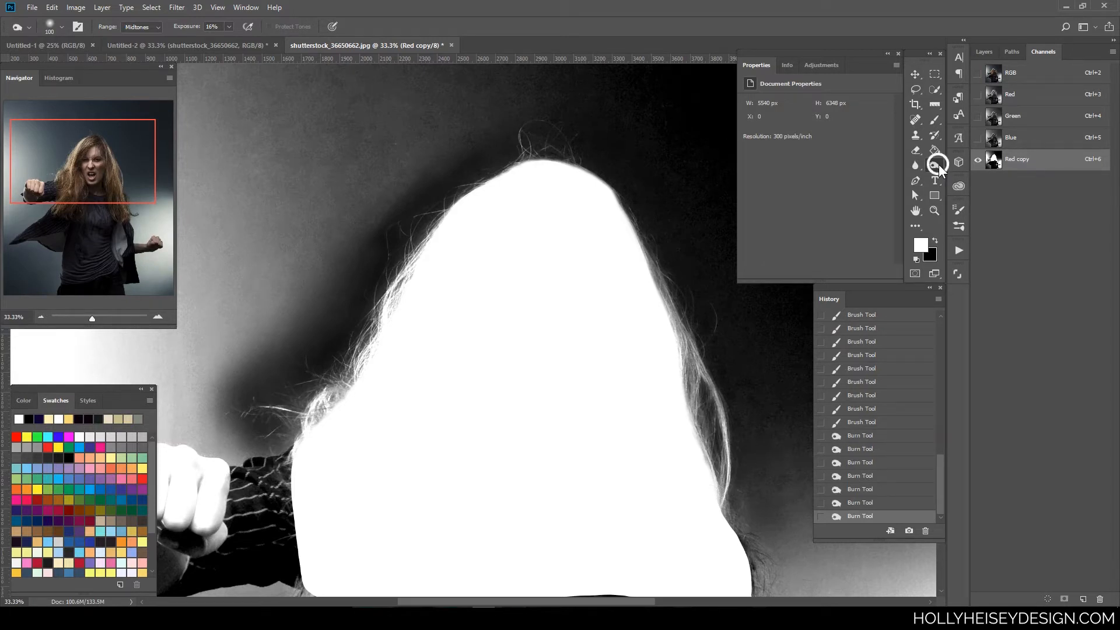
left_click(986, 167)
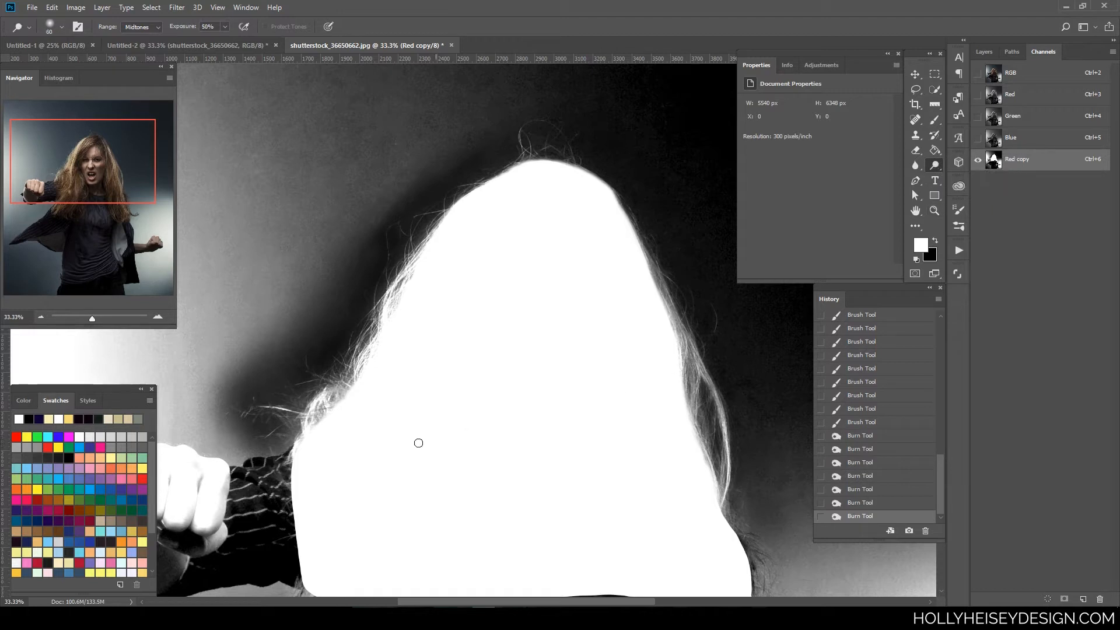
left_click_drag(341, 362, 344, 378)
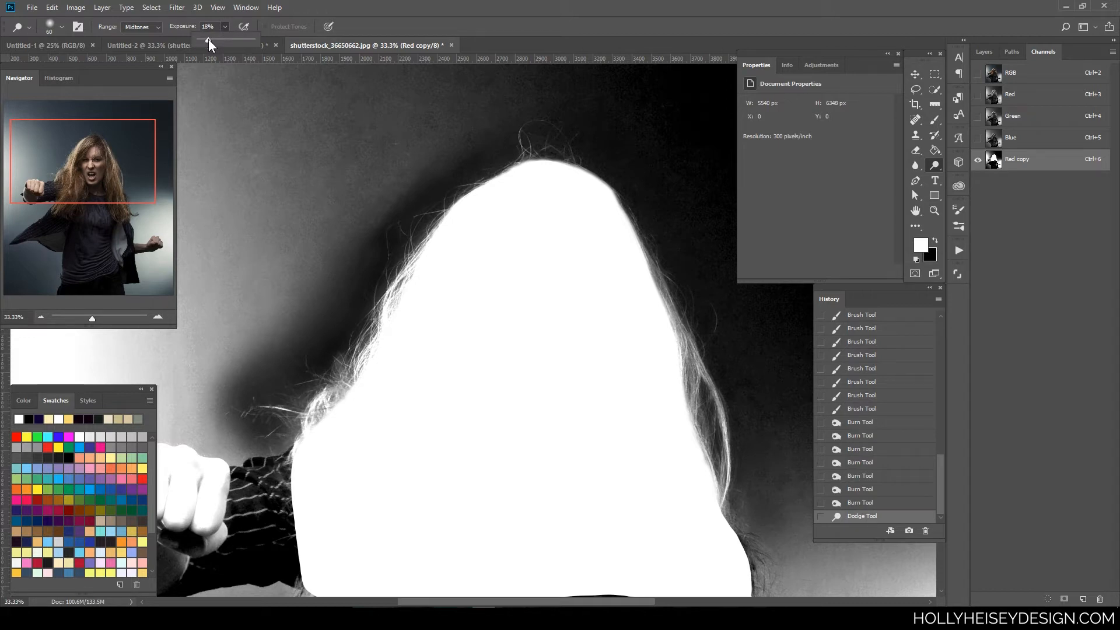
left_click(380, 20)
mouse_move(287, 425)
left_mouse_down()
mouse_move(307, 443)
mouse_move(318, 403)
left_mouse_up()
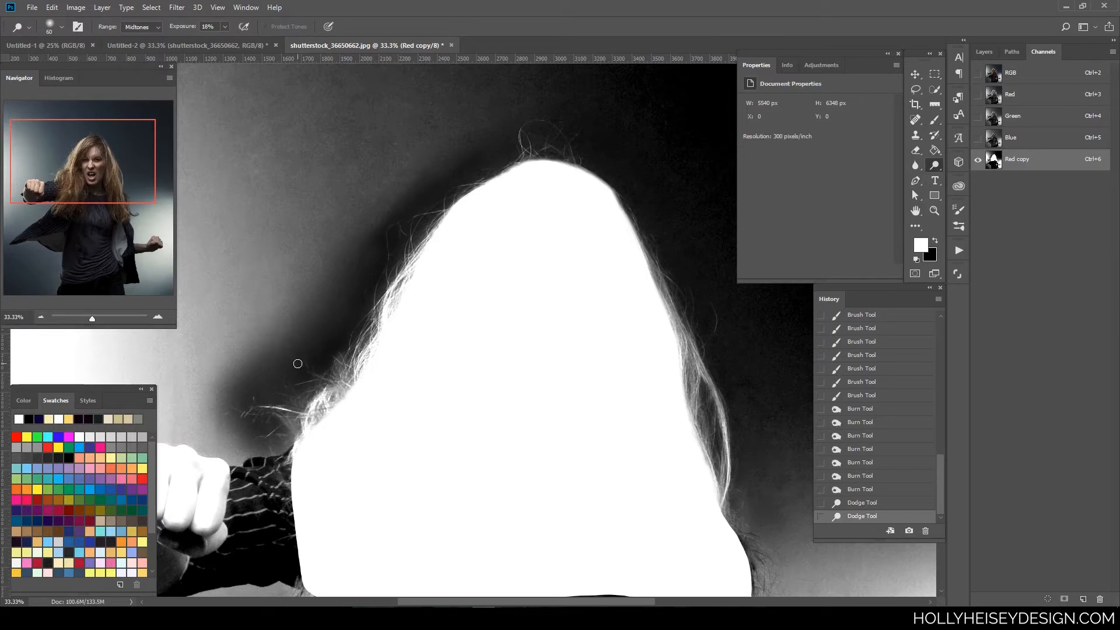
left_click_drag(295, 363, 362, 380)
mouse_move(380, 306)
left_mouse_down()
mouse_move(350, 346)
mouse_move(367, 296)
left_mouse_up()
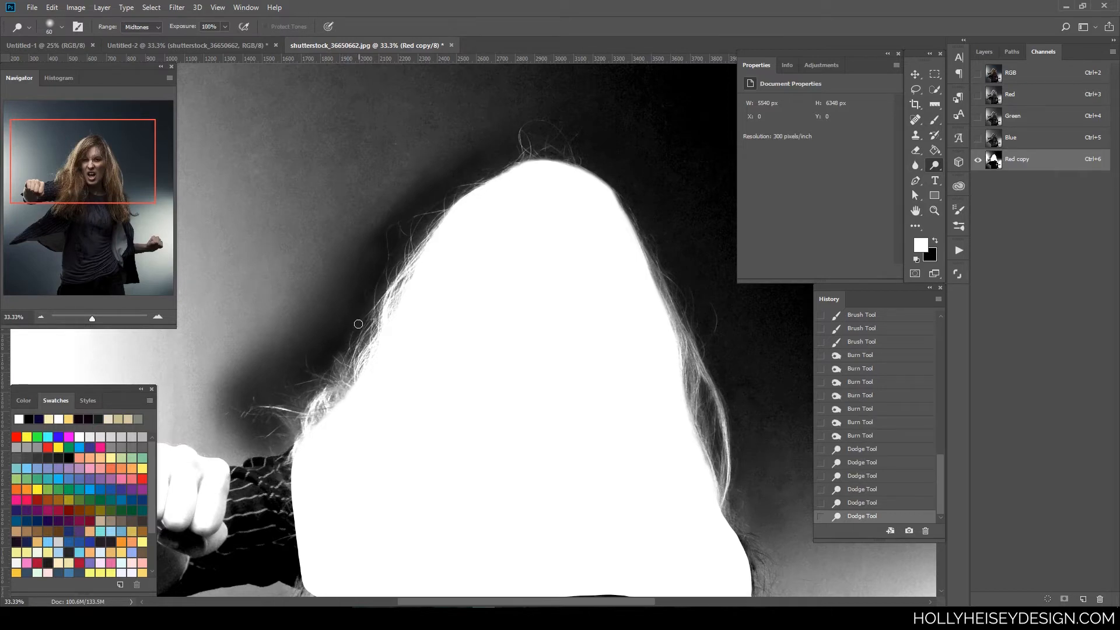
Raise the Dodge exposure to 100% and brighten the fine strands up the left hair edge with a 20 px brush
key("0")
key("bracketleft")
left_click_drag(359, 321, 369, 308)
left_click_drag(351, 342, 373, 308)
mouse_move(353, 337)
left_mouse_down()
mouse_move(412, 254)
mouse_move(419, 216)
left_mouse_up()
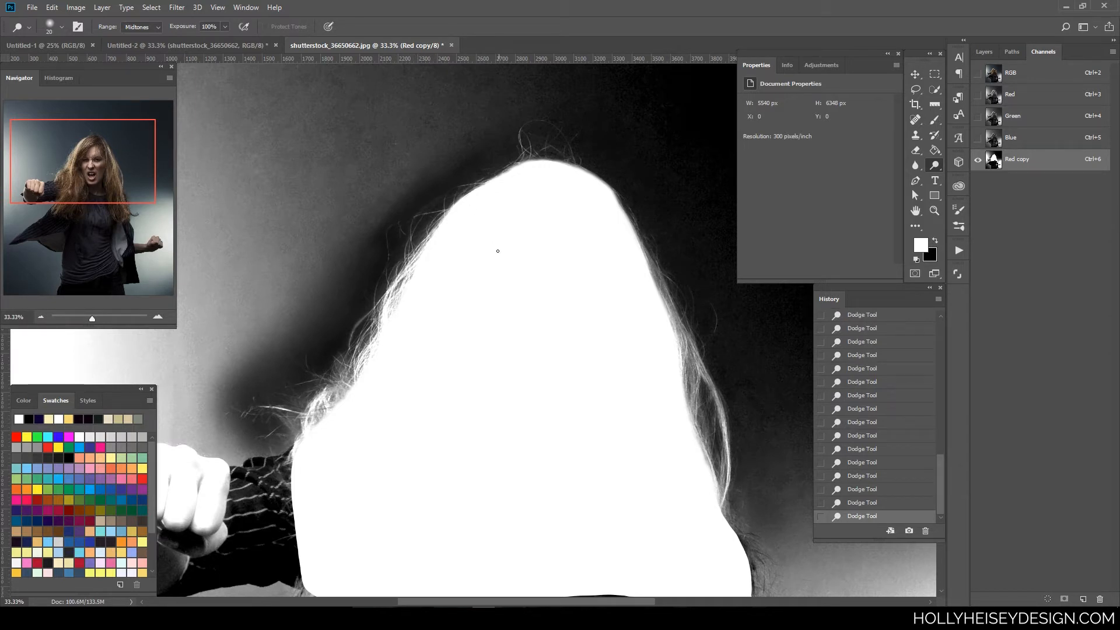
Step back through the last two dodge strokes and restore them
left_click(890, 503)
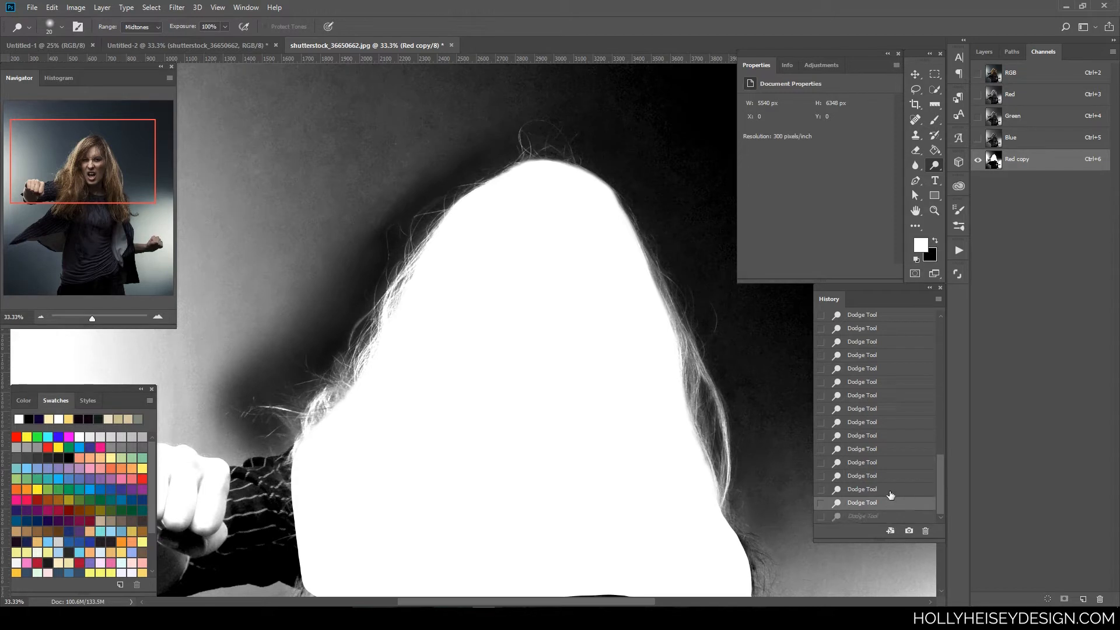
left_click(890, 493)
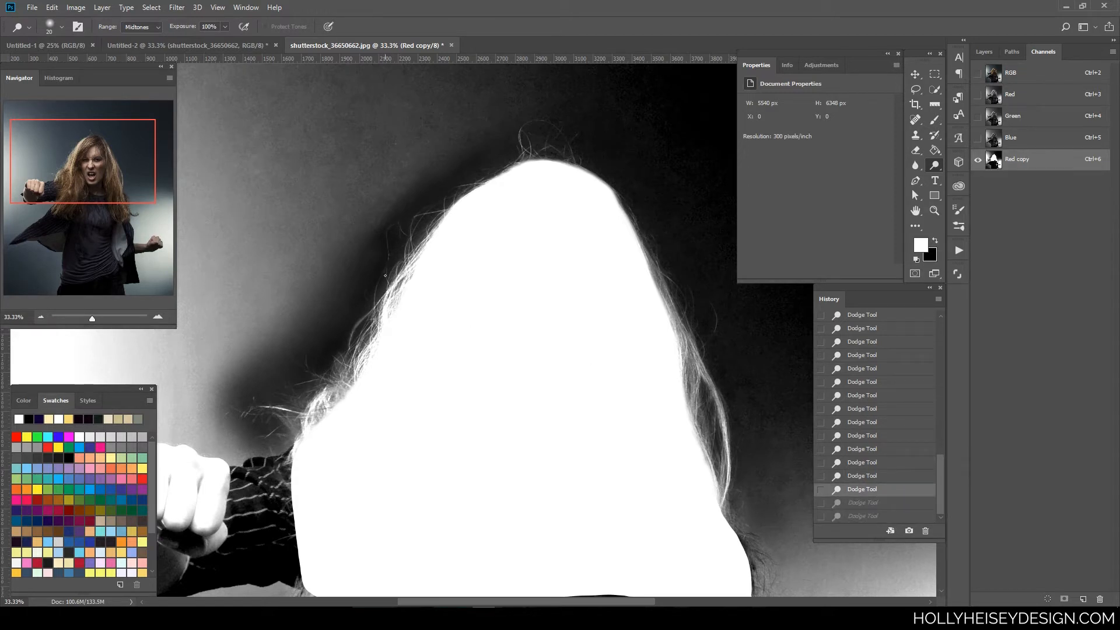
key("ctrl+shift+z")
key("ctrl+shift+z")
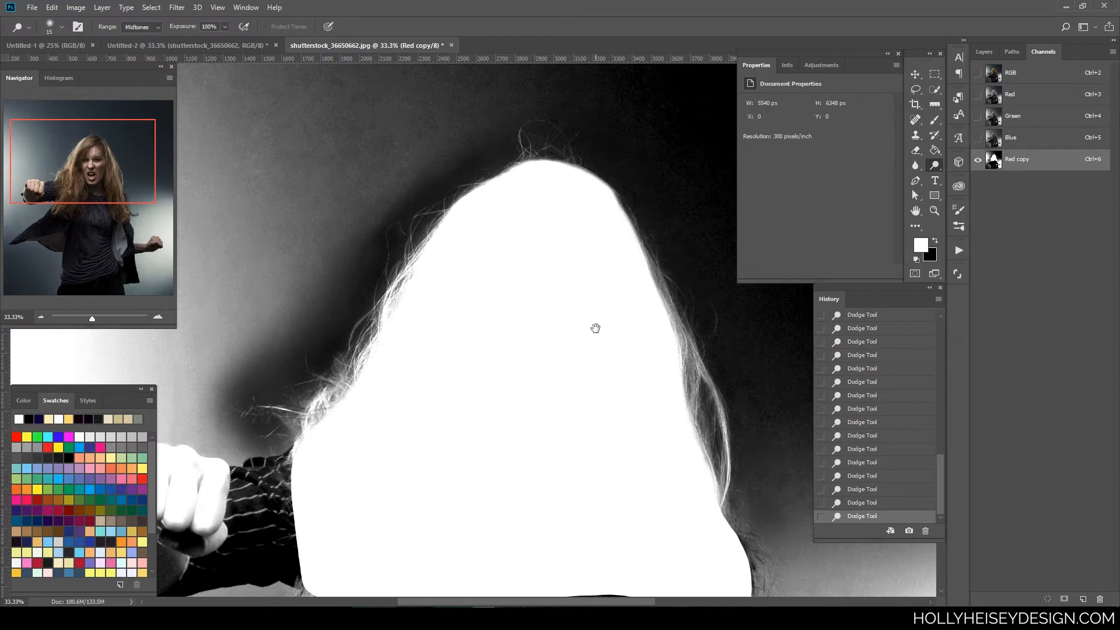
Dodge the thin strands along the right side of the hair with a 15 px brush at 100% exposure
left_click_drag(595, 328, 485, 365)
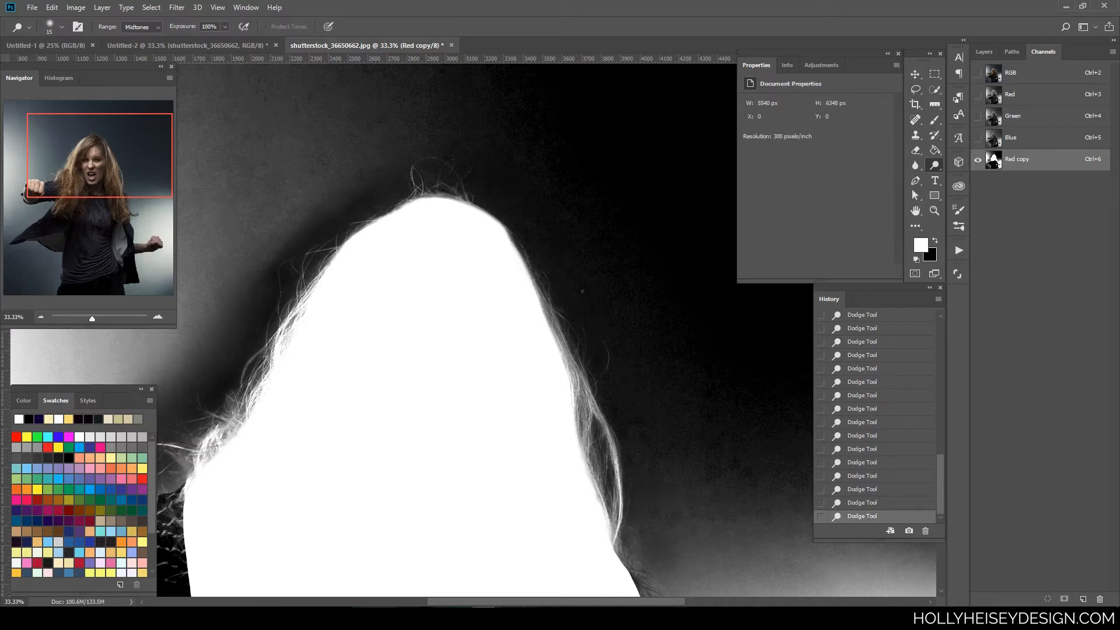
left_click_drag(577, 403, 581, 462)
mouse_move(547, 319)
left_mouse_down()
mouse_move(545, 306)
mouse_move(555, 322)
left_mouse_up()
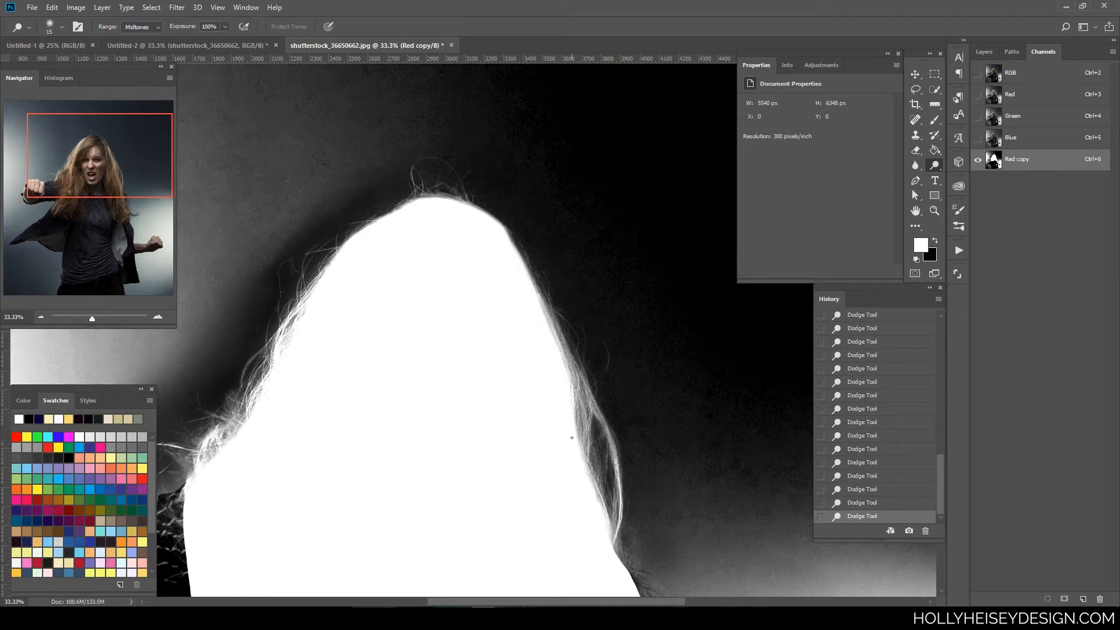
Lower the Dodge exposure to 10% and softly brighten the crown wisps and left hair edge with a 100 px brush
left_click_drag(619, 505, 601, 411)
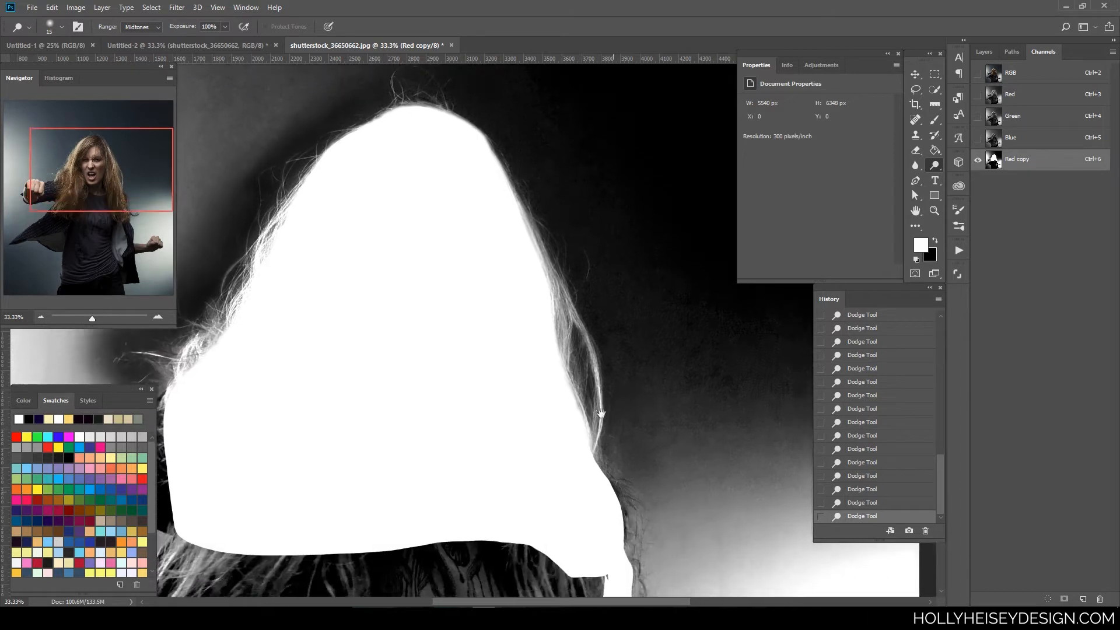
left_click(224, 26)
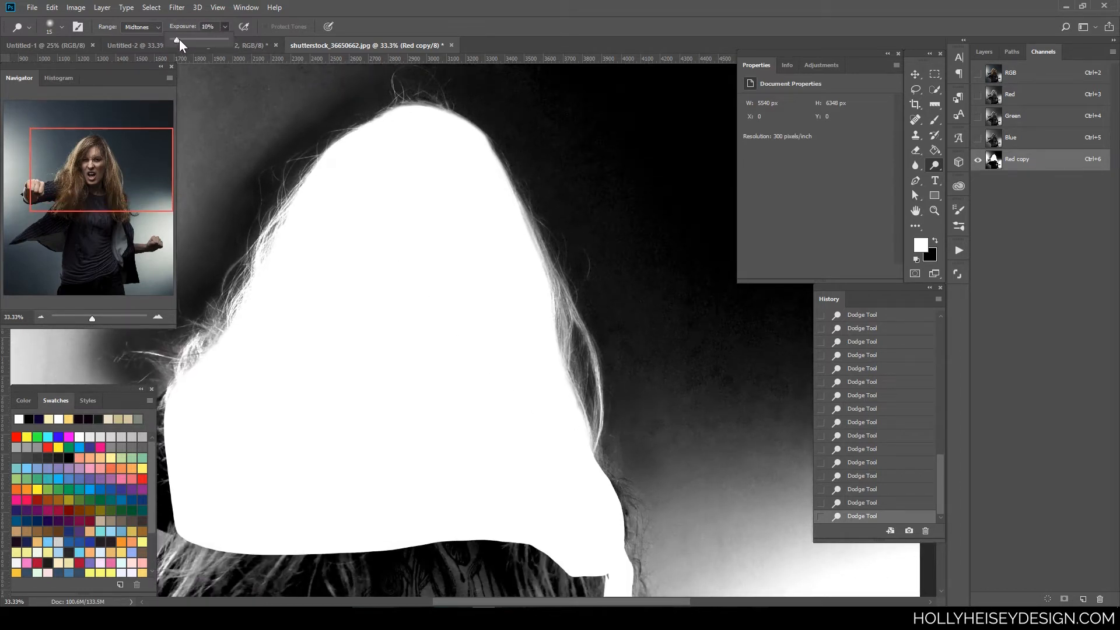
key("bracketright")
key("bracketright")
key("bracketright")
key("bracketright")
key("bracketright")
key("bracketright")
key("bracketright")
key("bracketright")
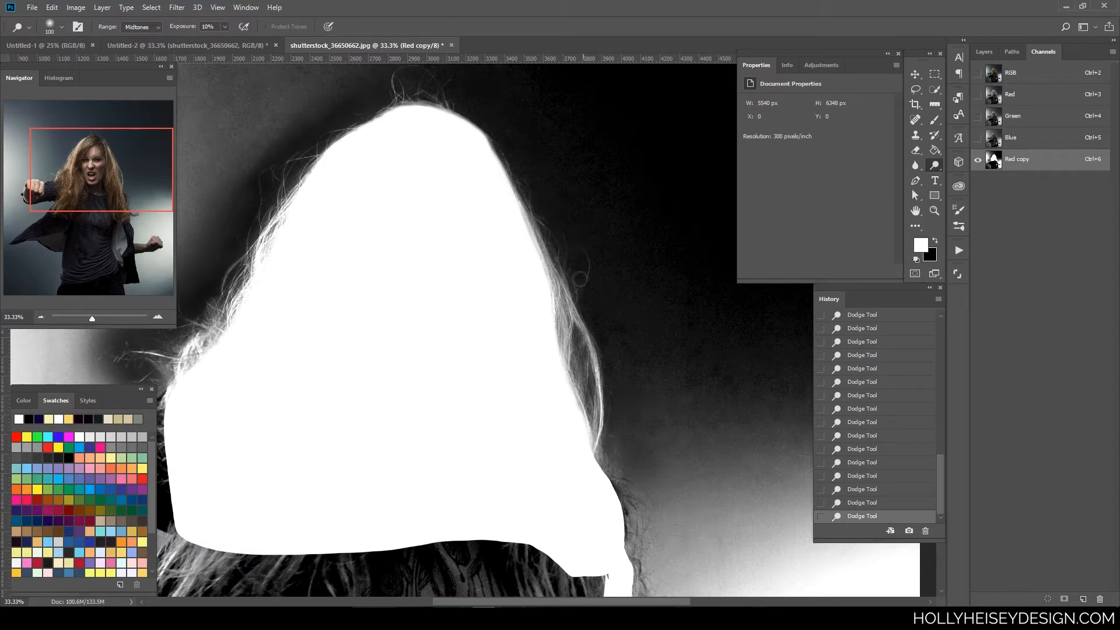
left_click_drag(623, 296, 650, 372)
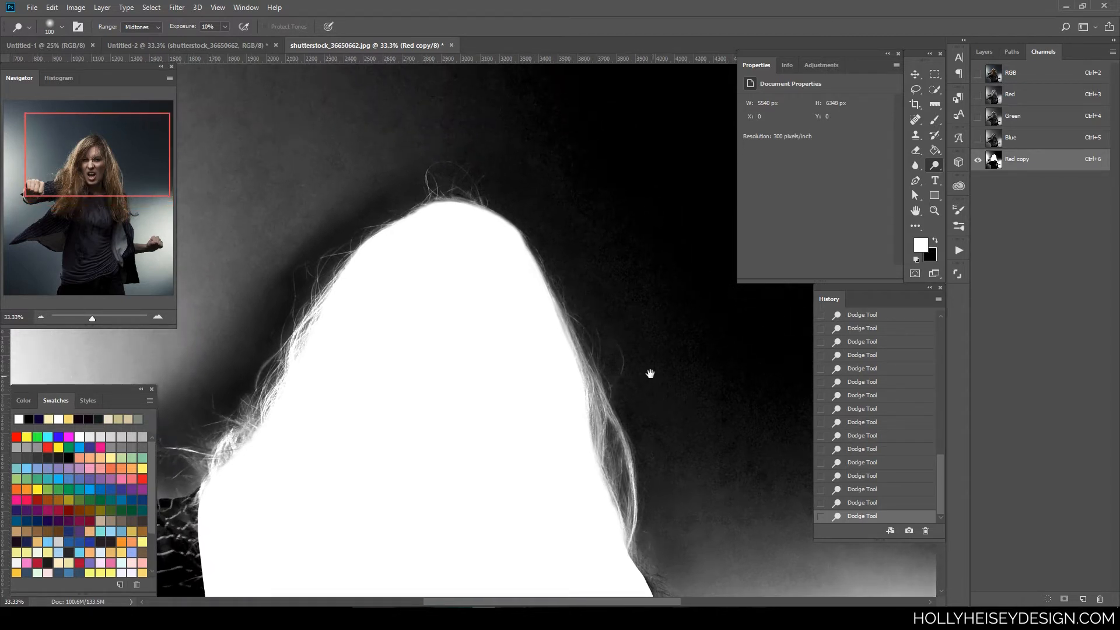
mouse_move(423, 166)
left_mouse_down()
mouse_move(440, 209)
mouse_move(472, 175)
mouse_move(446, 163)
mouse_move(487, 222)
left_mouse_up()
mouse_move(302, 283)
left_mouse_down()
mouse_move(292, 312)
mouse_move(284, 307)
mouse_move(296, 318)
mouse_move(291, 334)
left_mouse_up()
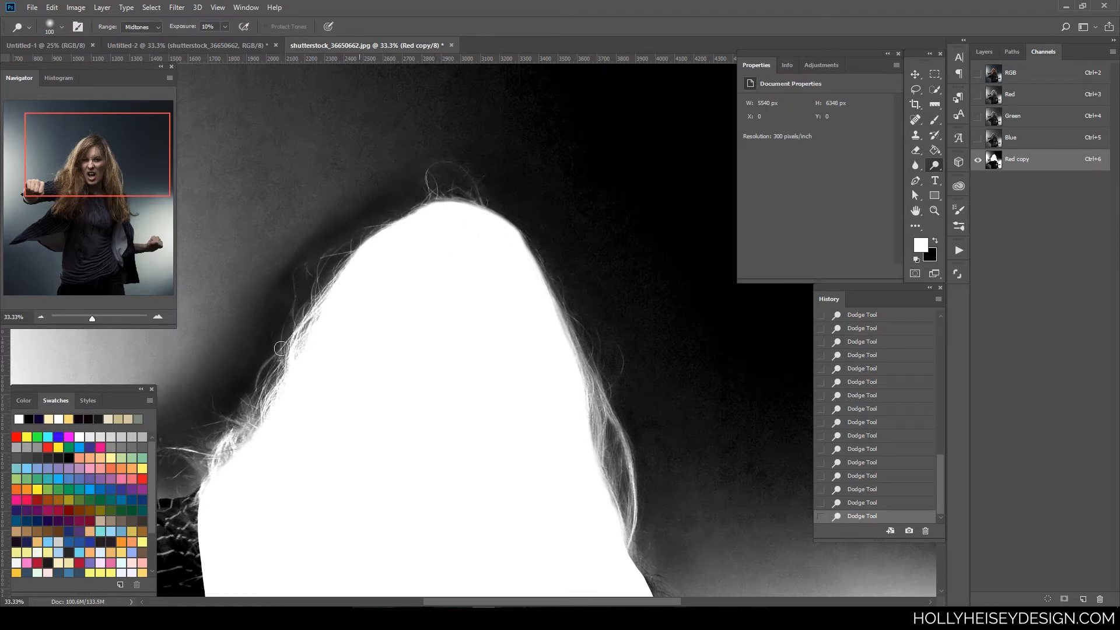
left_click_drag(388, 393, 513, 333)
mouse_move(366, 362)
left_mouse_down()
mouse_move(352, 357)
mouse_move(298, 392)
mouse_move(347, 424)
left_mouse_up()
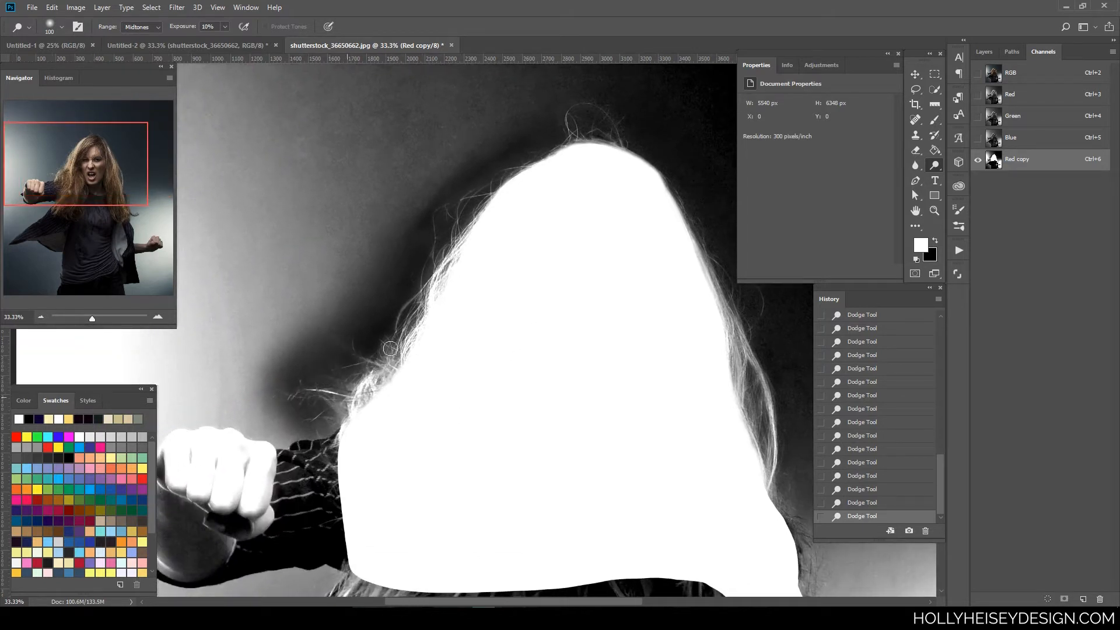
Draw a loose Lasso selection around the hair, enclosing the crown, both edges' wisps and the upper part of the white area
key("ctrl+minus")
key("ctrl+minus")
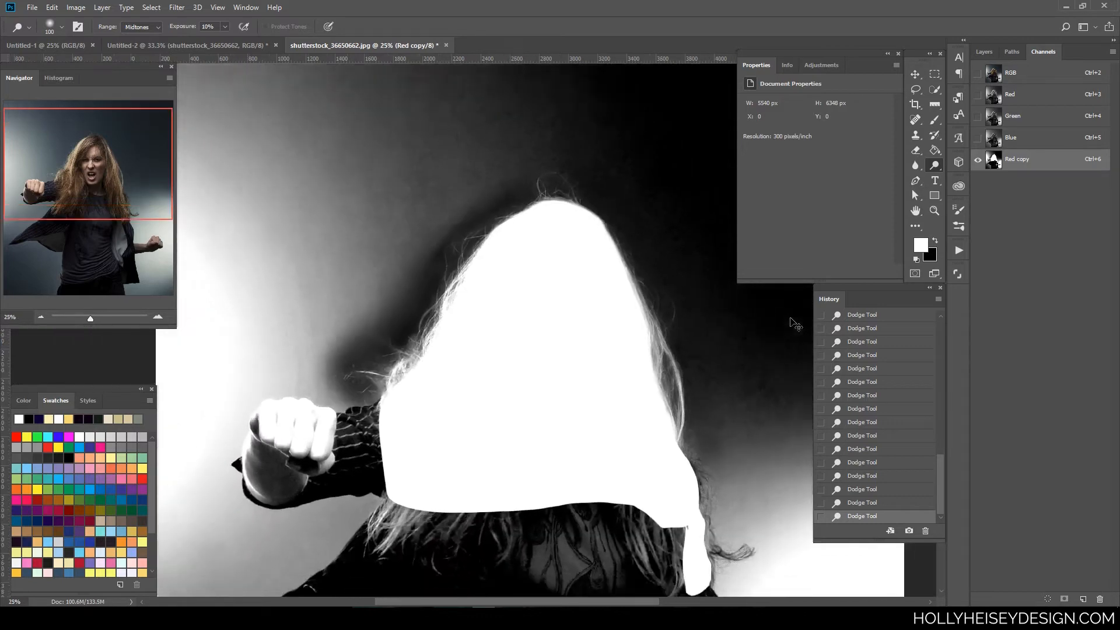
left_click_drag(704, 403, 669, 407)
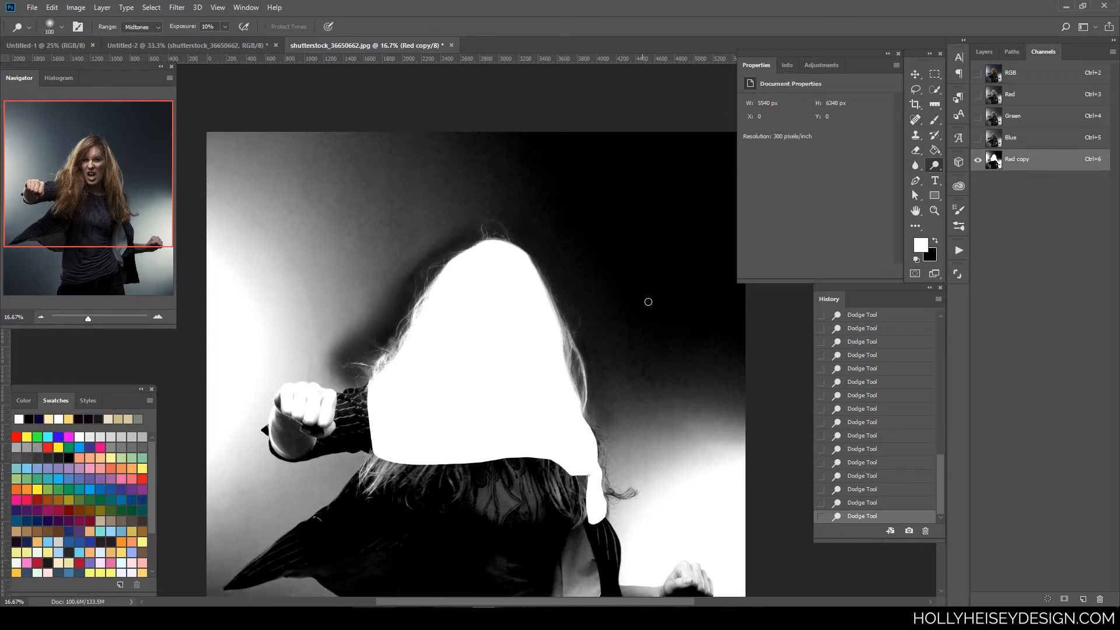
left_click_drag(642, 427, 665, 390)
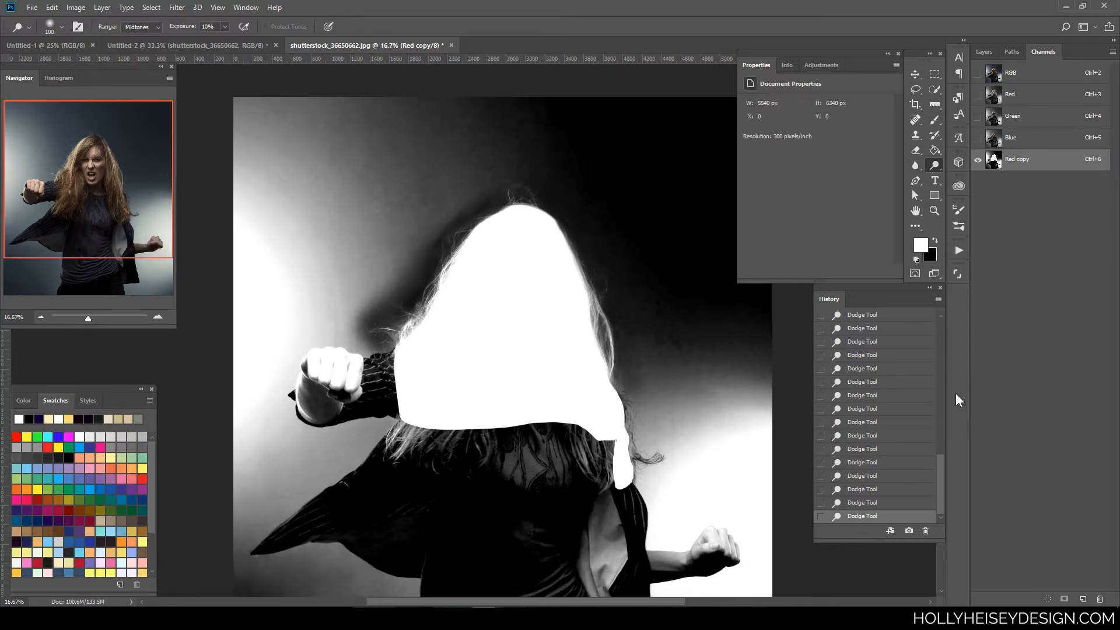
left_click(916, 88)
key("ctrl+plus")
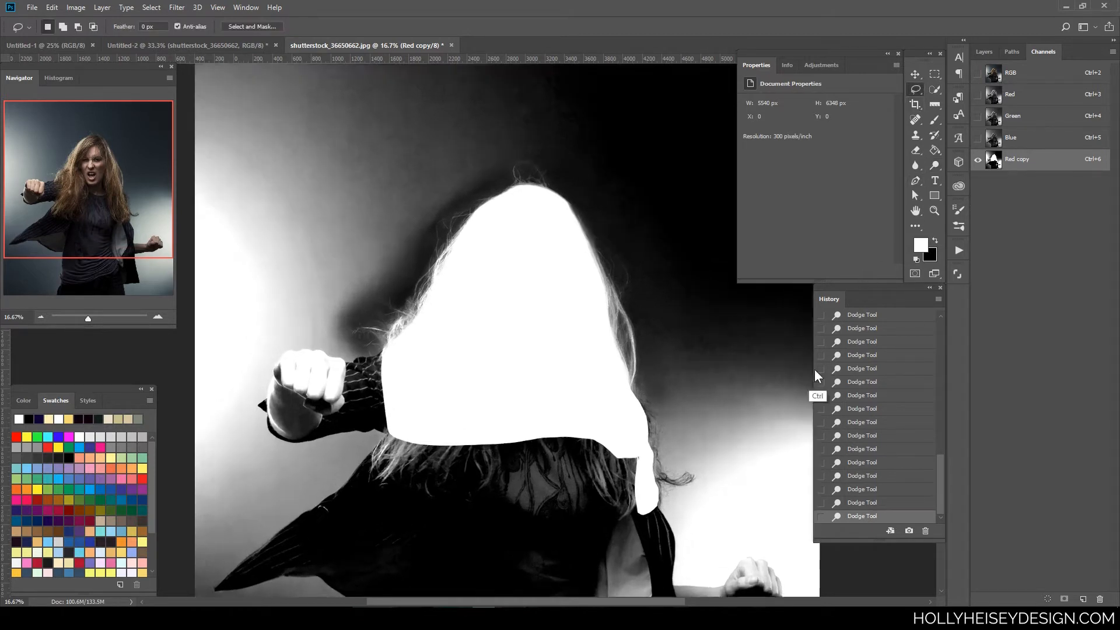
left_click_drag(740, 379, 703, 388)
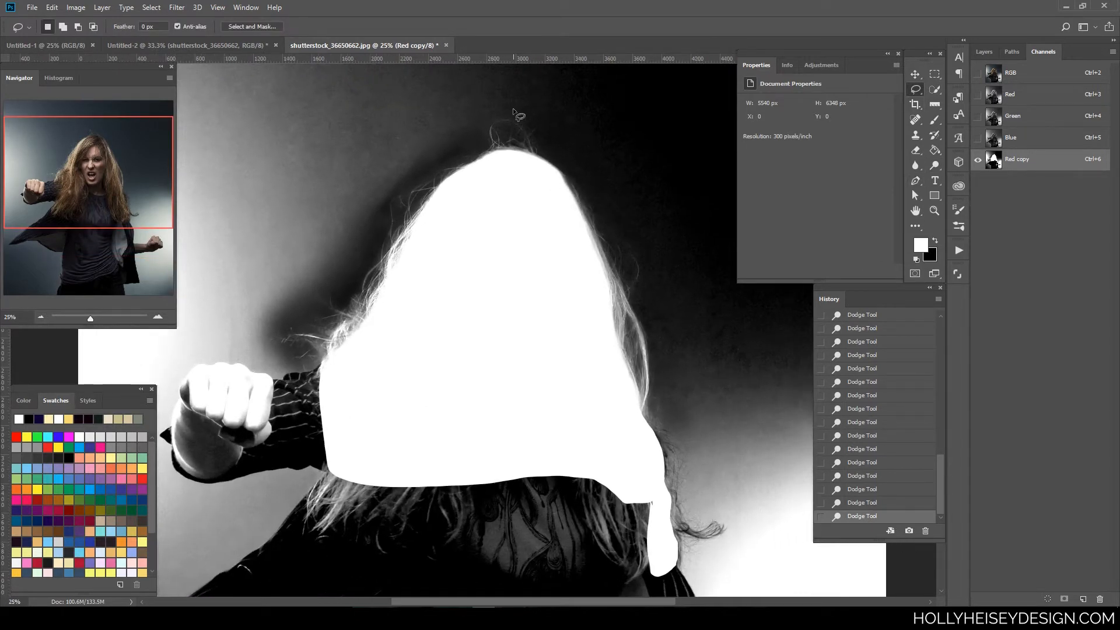
mouse_move(508, 110)
left_mouse_down()
mouse_move(399, 184)
mouse_move(347, 262)
mouse_move(271, 329)
mouse_move(264, 346)
mouse_move(278, 367)
mouse_move(313, 378)
mouse_move(455, 366)
mouse_move(586, 429)
mouse_move(681, 423)
mouse_move(638, 236)
mouse_move(516, 111)
left_mouse_up()
Invert the selection, fill everything outside the hair area with black and deselect
key("ctrl+minus")
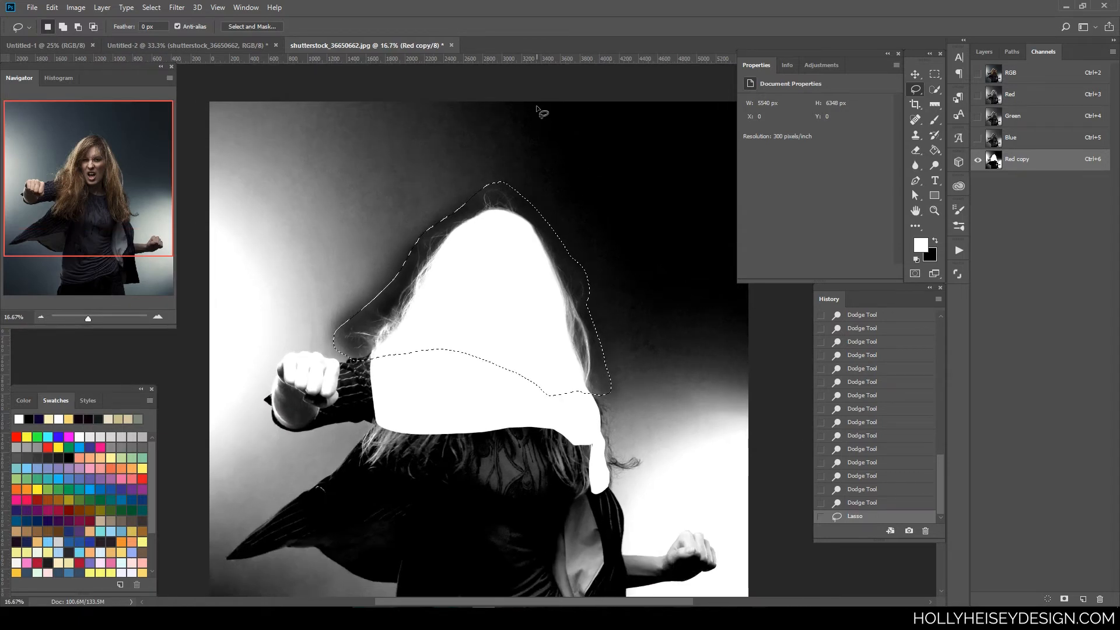
key("ctrl+shift+i")
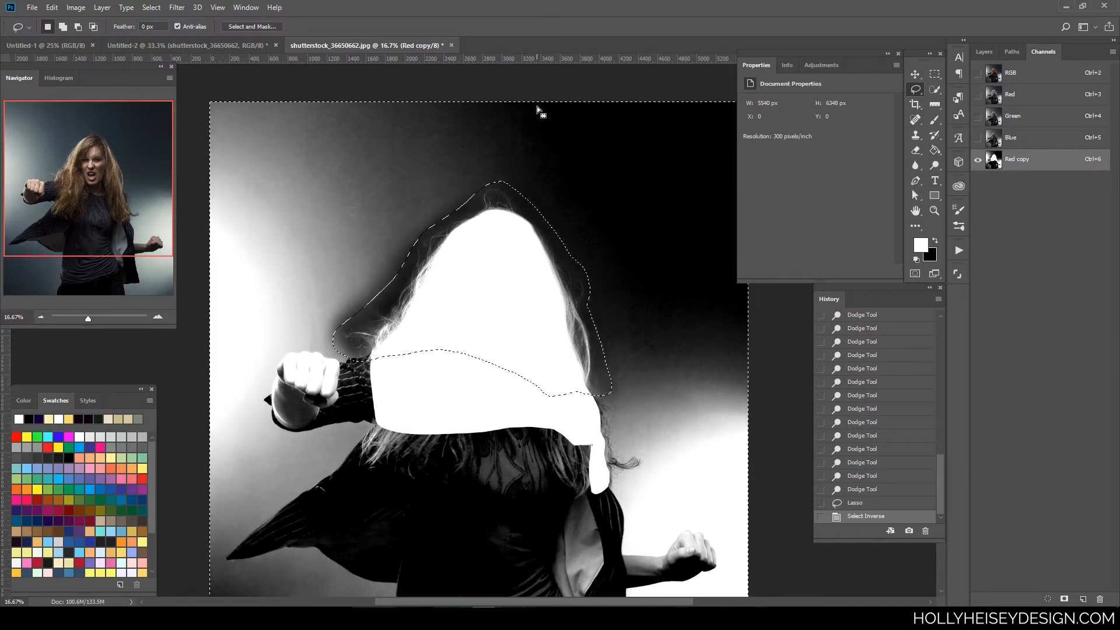
key("ctrl+BackSpace")
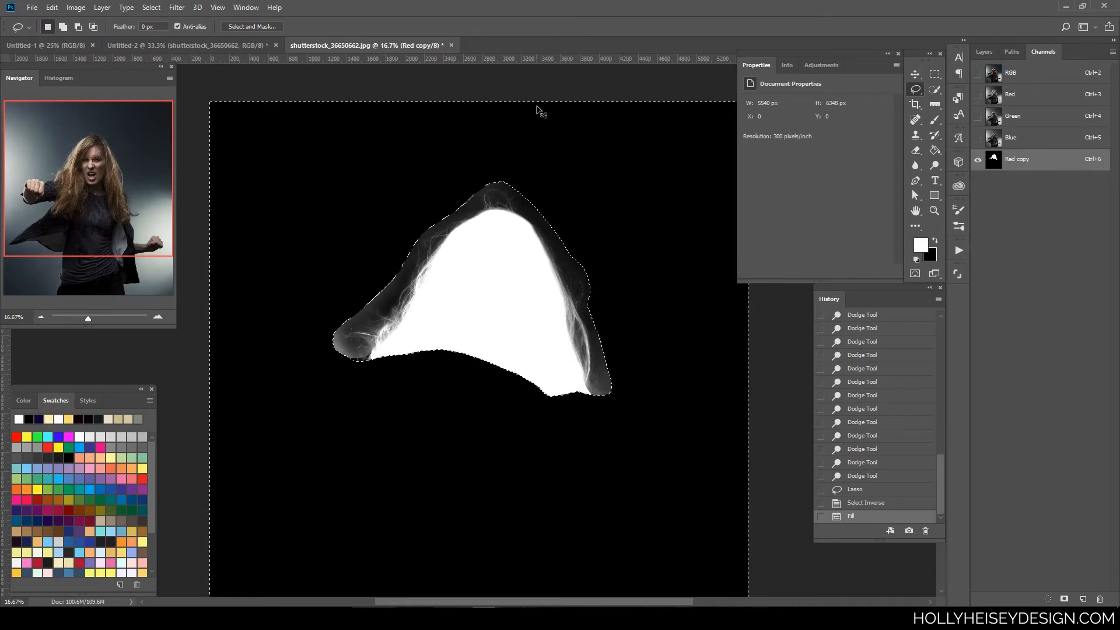
key("ctrl+d")
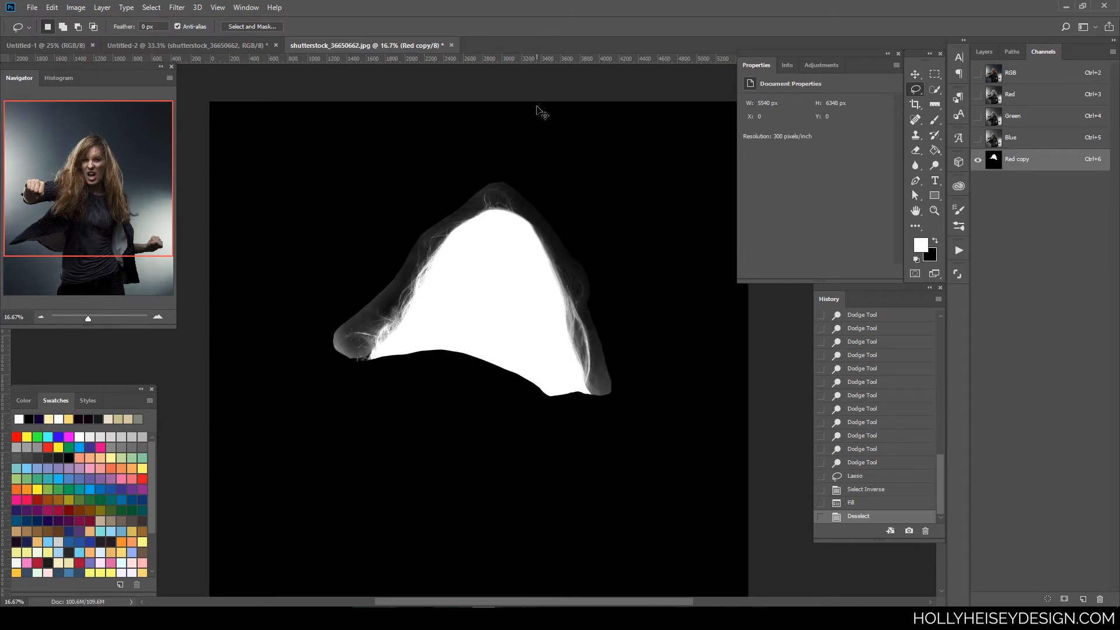
Apply Levels to the Red copy channel with a black input of 15 and a white input of 214
key("ctrl+plus")
left_click_drag(627, 482, 704, 510)
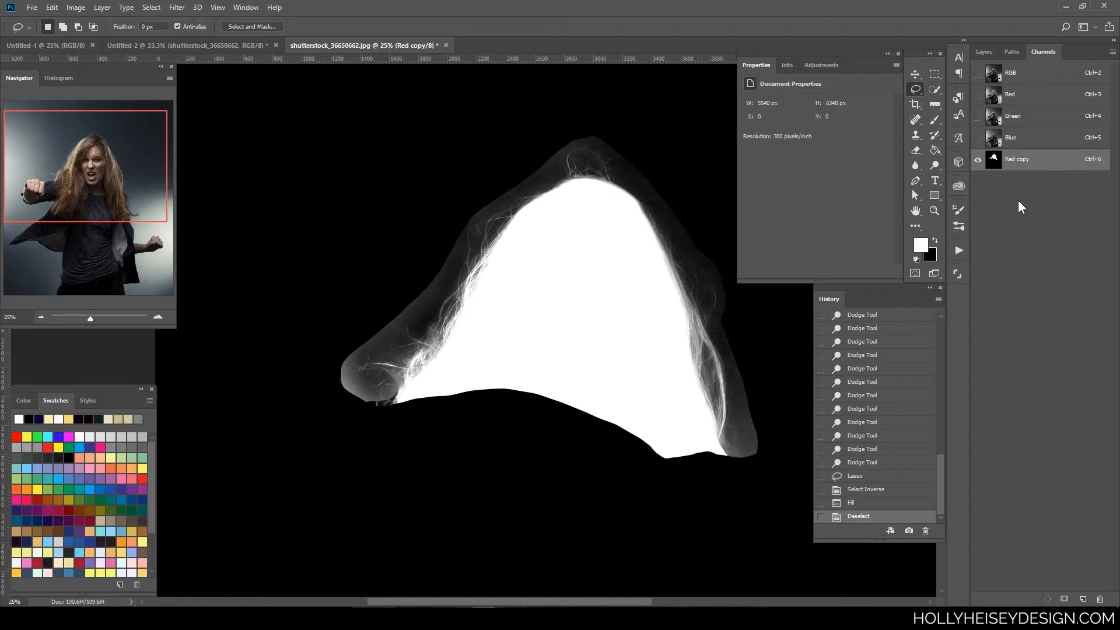
key("ctrl+l")
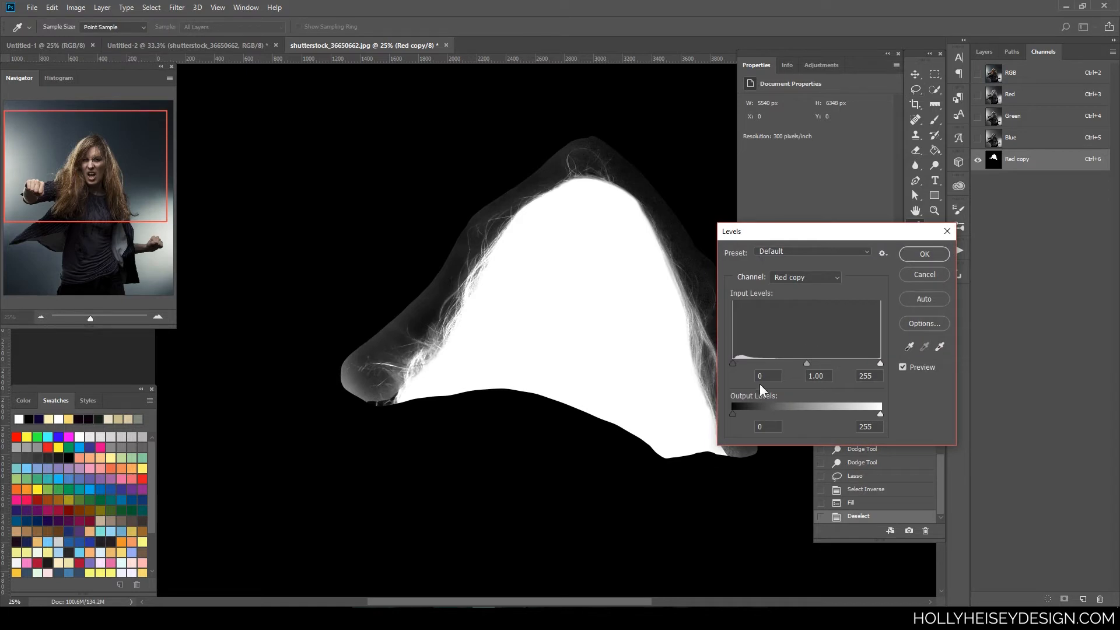
left_click_drag(785, 229, 831, 222)
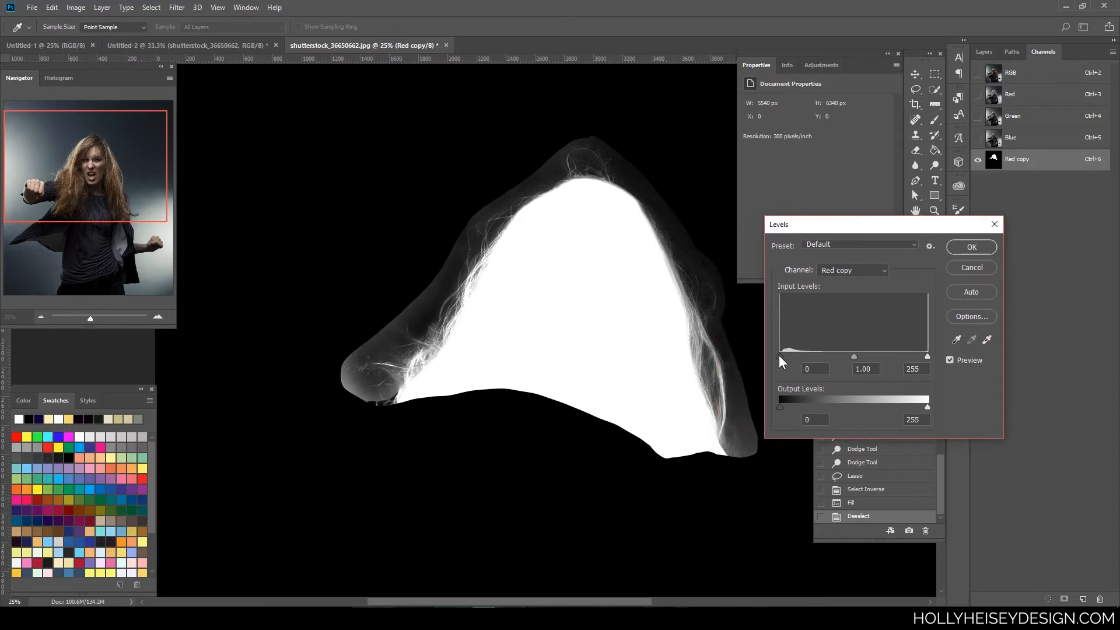
left_click_drag(780, 355, 790, 355)
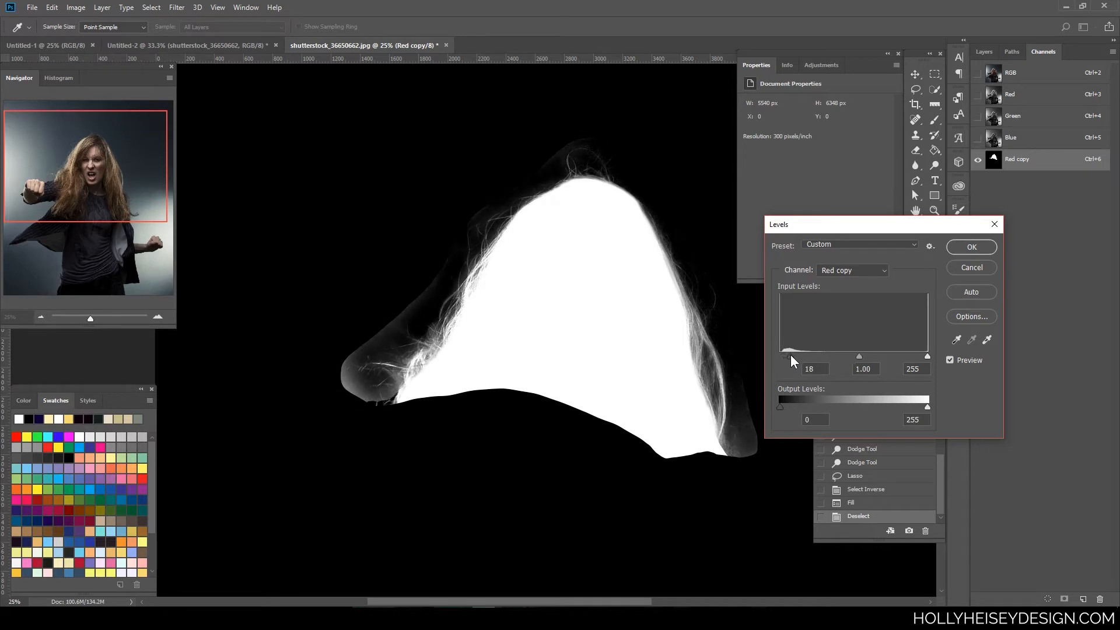
left_click_drag(927, 356, 917, 355)
mouse_move(790, 355)
left_mouse_down()
mouse_move(800, 355)
mouse_move(791, 357)
left_mouse_up()
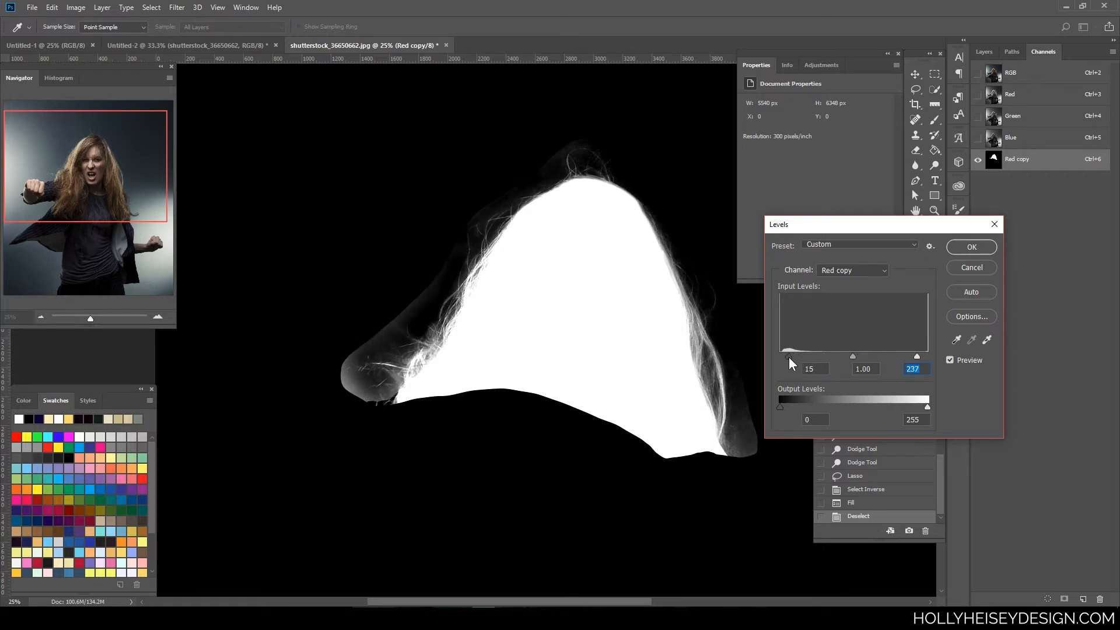
left_click_drag(917, 355, 904, 355)
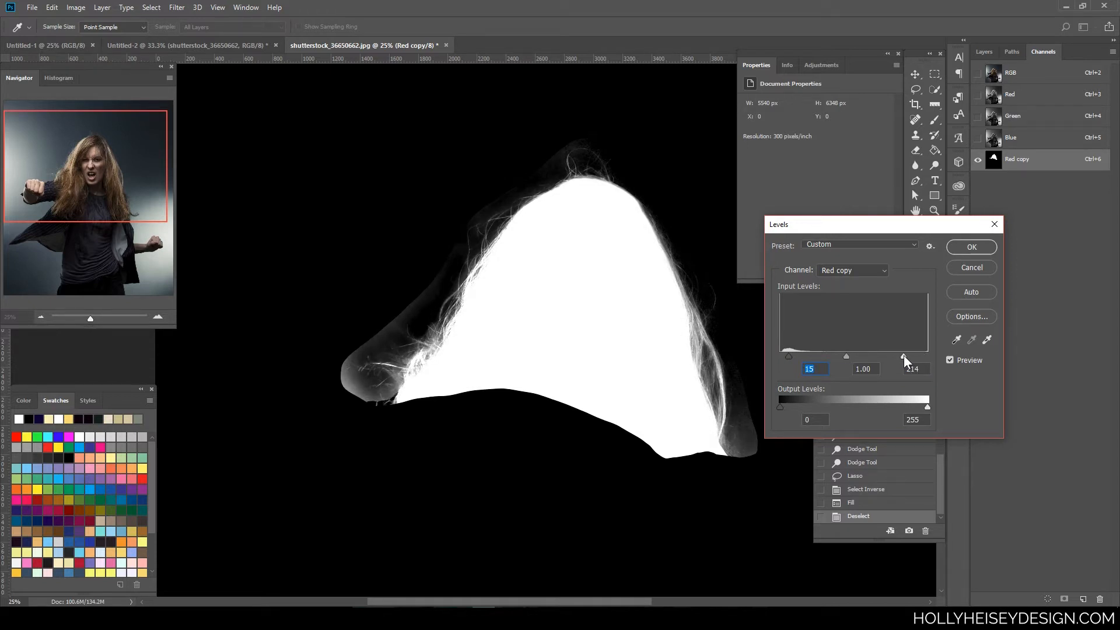
left_click(974, 248)
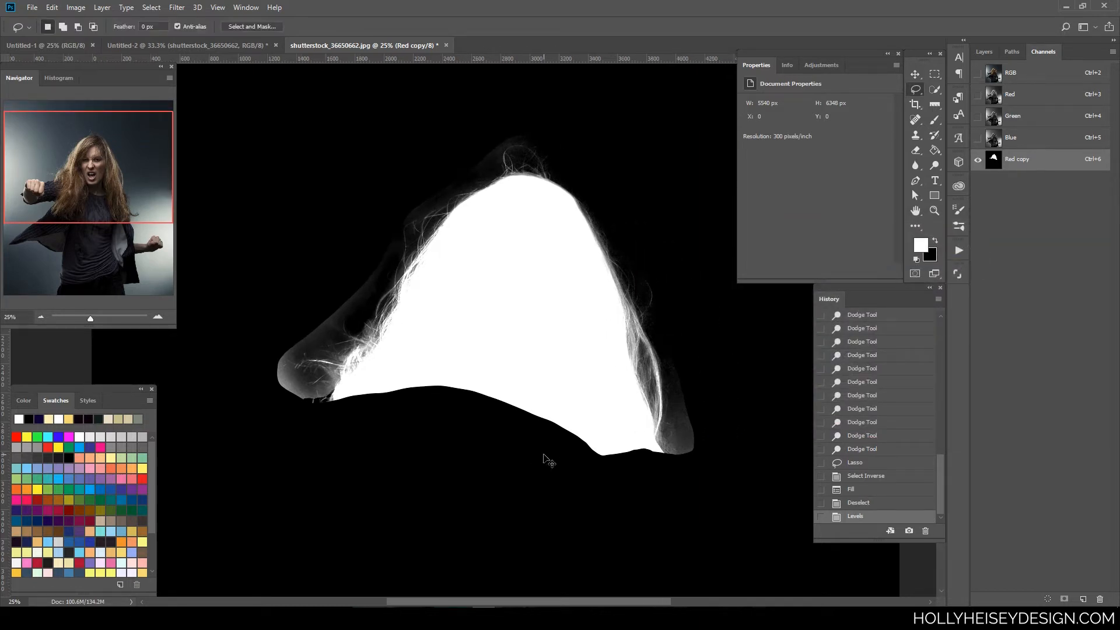
Paint the grey halo outside the hair's lower left edge black with a soft 125 px brush at 100% opacity
key("ctrl+plus")
left_click_drag(492, 489, 597, 500)
key("b")
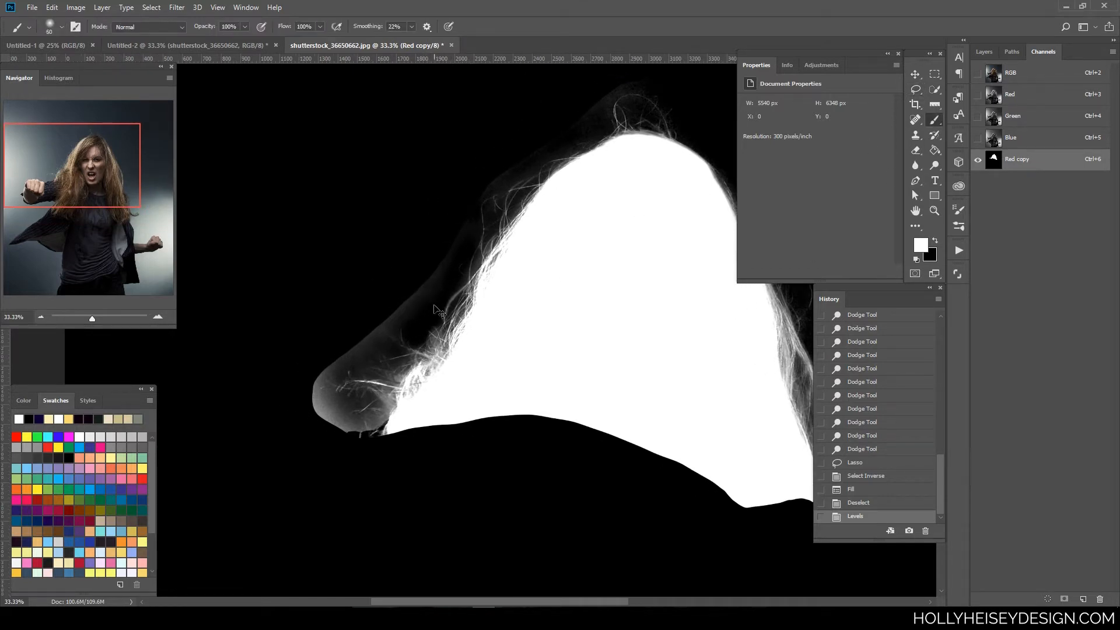
key("ctrl+plus")
left_click_drag(532, 418, 590, 439)
key("bracketright")
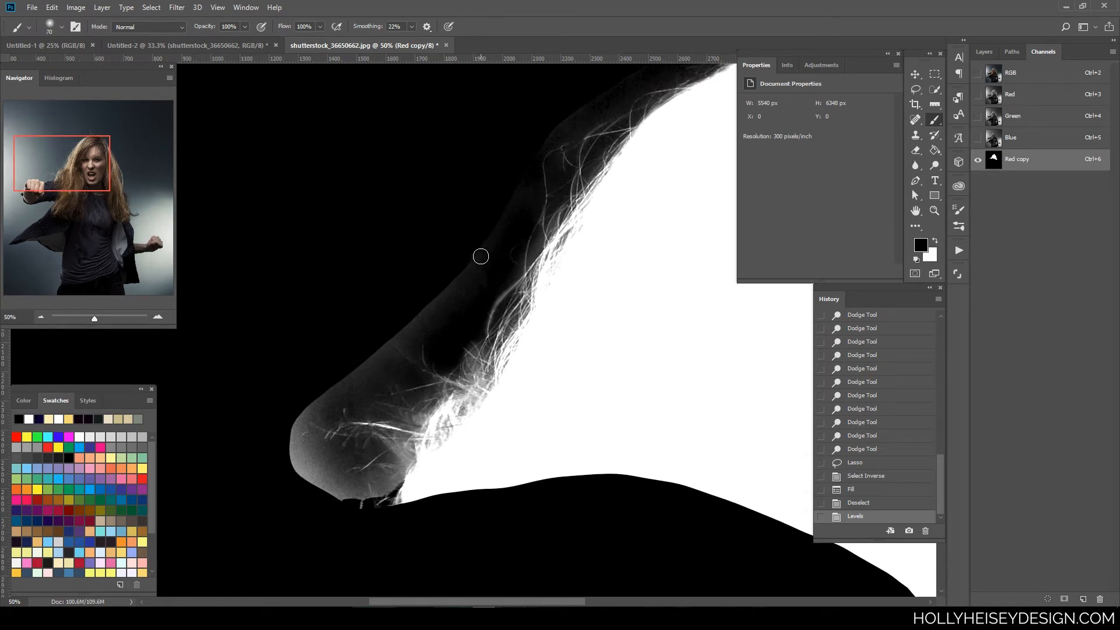
key("bracketright")
key("bracketright")
key("bracketright")
key("bracketright")
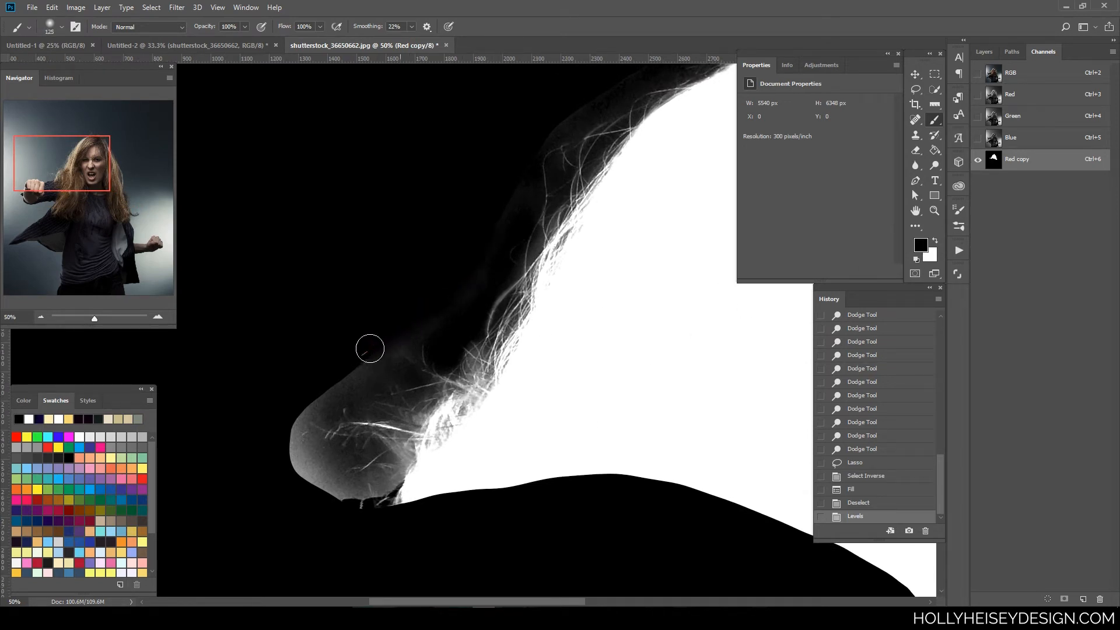
mouse_move(370, 348)
left_mouse_down()
mouse_move(336, 386)
mouse_move(347, 384)
mouse_move(322, 395)
mouse_move(391, 339)
mouse_move(396, 350)
mouse_move(299, 415)
mouse_move(278, 459)
mouse_move(291, 440)
mouse_move(301, 446)
mouse_move(323, 513)
mouse_move(322, 494)
mouse_move(340, 518)
mouse_move(350, 513)
mouse_move(335, 507)
mouse_move(364, 517)
mouse_move(305, 466)
mouse_move(328, 480)
mouse_move(293, 420)
left_mouse_up()
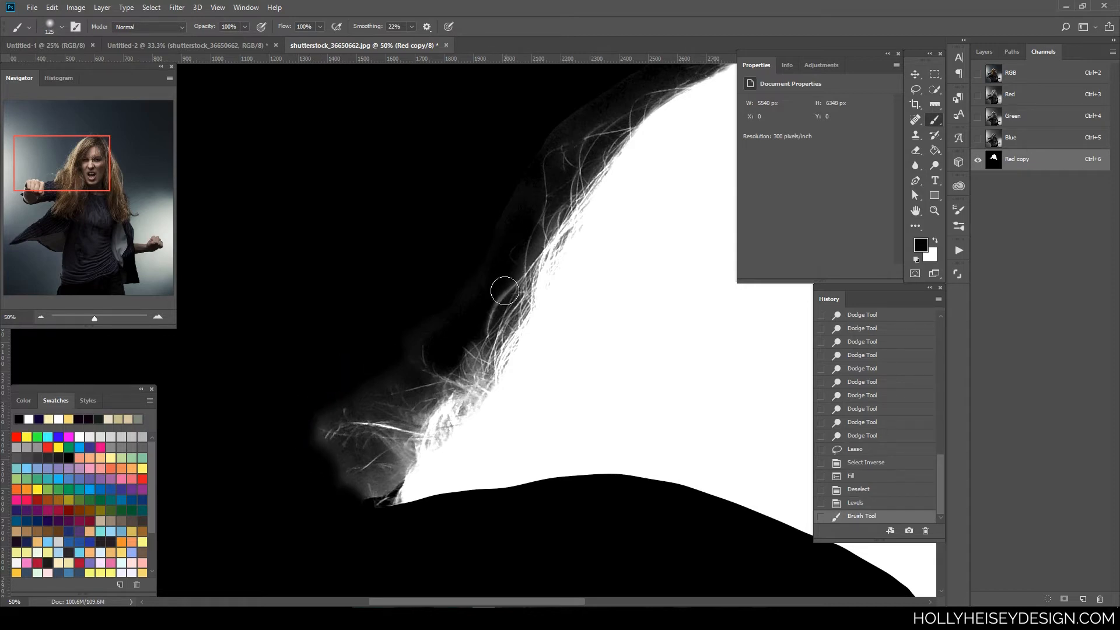
left_click_drag(454, 298, 368, 363)
left_click_drag(469, 278, 486, 271)
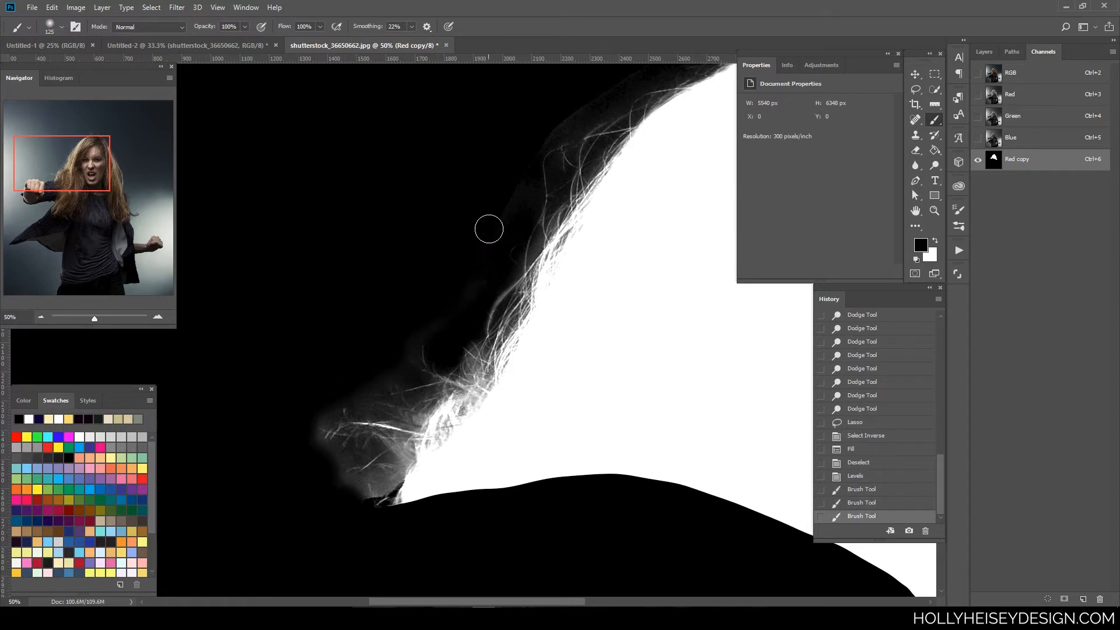
Paint black over the remaining grey haze outside the crown's left side and beside the lower right hair tips
mouse_move(663, 282)
left_mouse_down()
mouse_move(477, 412)
mouse_move(462, 439)
mouse_move(359, 431)
left_mouse_up()
mouse_move(401, 151)
left_mouse_down()
mouse_move(420, 137)
mouse_move(401, 163)
left_mouse_up()
mouse_move(463, 102)
left_mouse_down()
mouse_move(486, 107)
mouse_move(475, 108)
left_mouse_up()
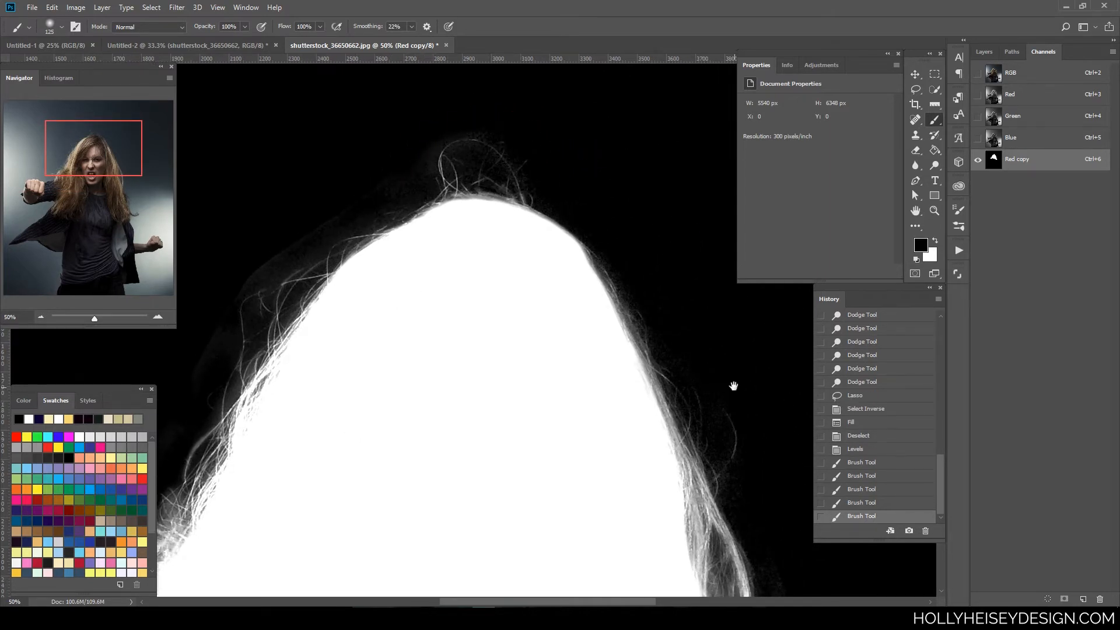
left_click_drag(734, 386, 575, 169)
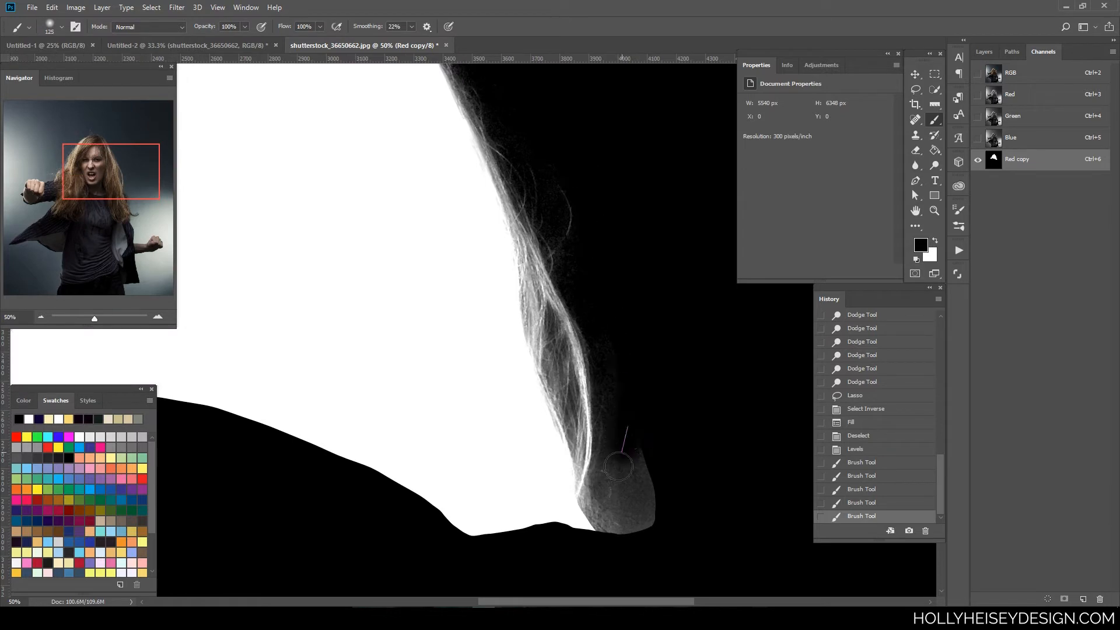
mouse_move(618, 467)
left_mouse_down()
mouse_move(631, 539)
mouse_move(636, 453)
mouse_move(648, 467)
mouse_move(645, 521)
left_mouse_up()
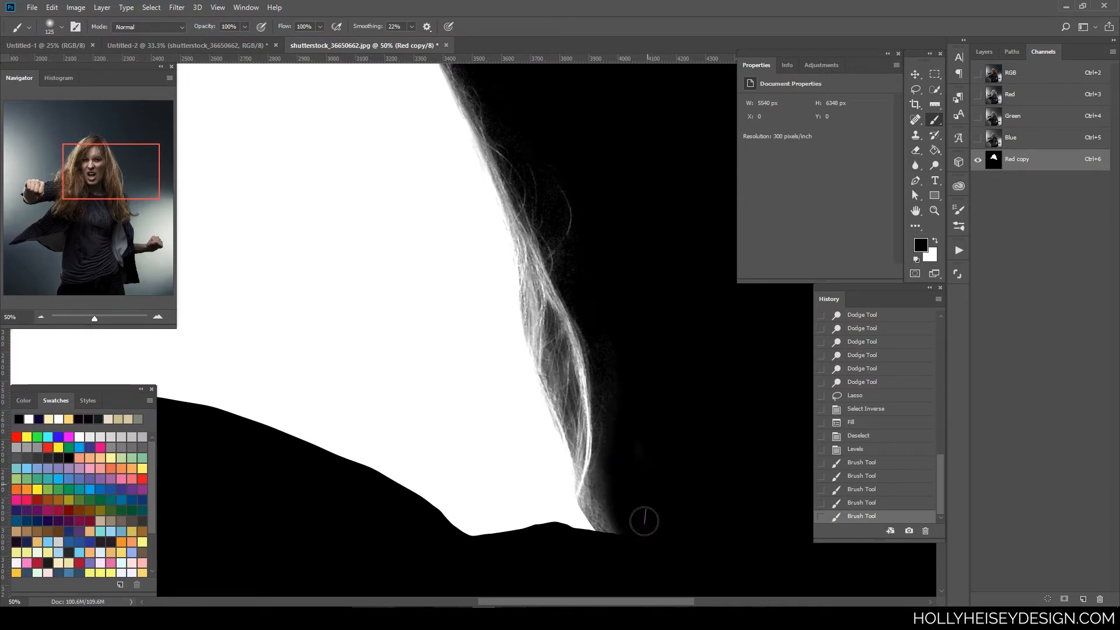
left_click_drag(613, 488, 610, 476)
Burn the midtones of the haze around the lower left wisps with a 250 px brush at 16% exposure
left_click_drag(643, 405, 771, 509)
left_click(936, 164)
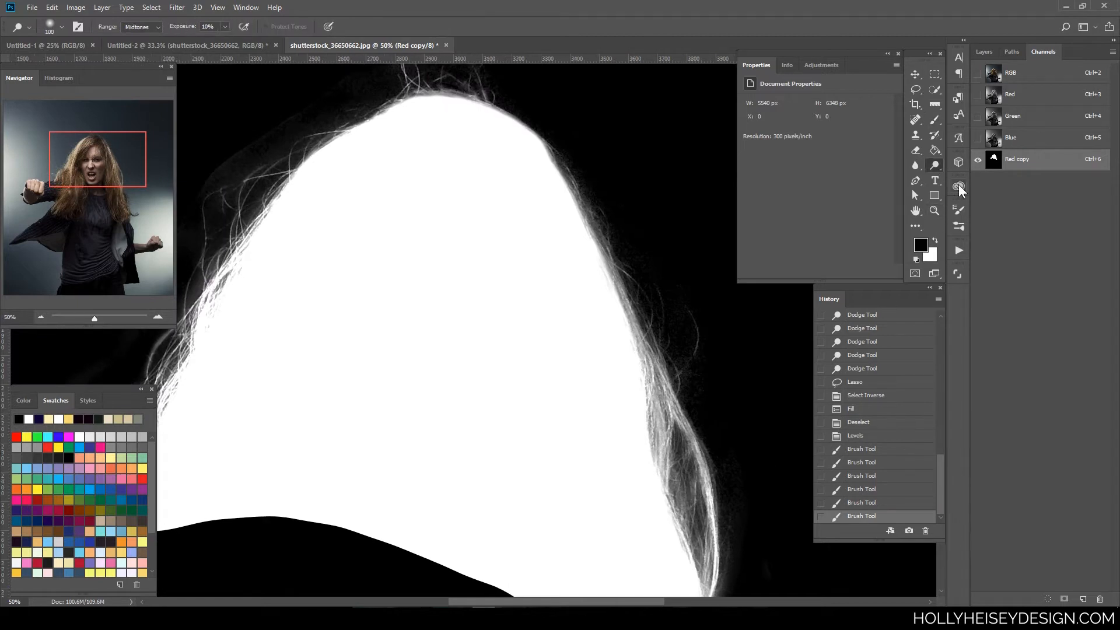
right_click(936, 164)
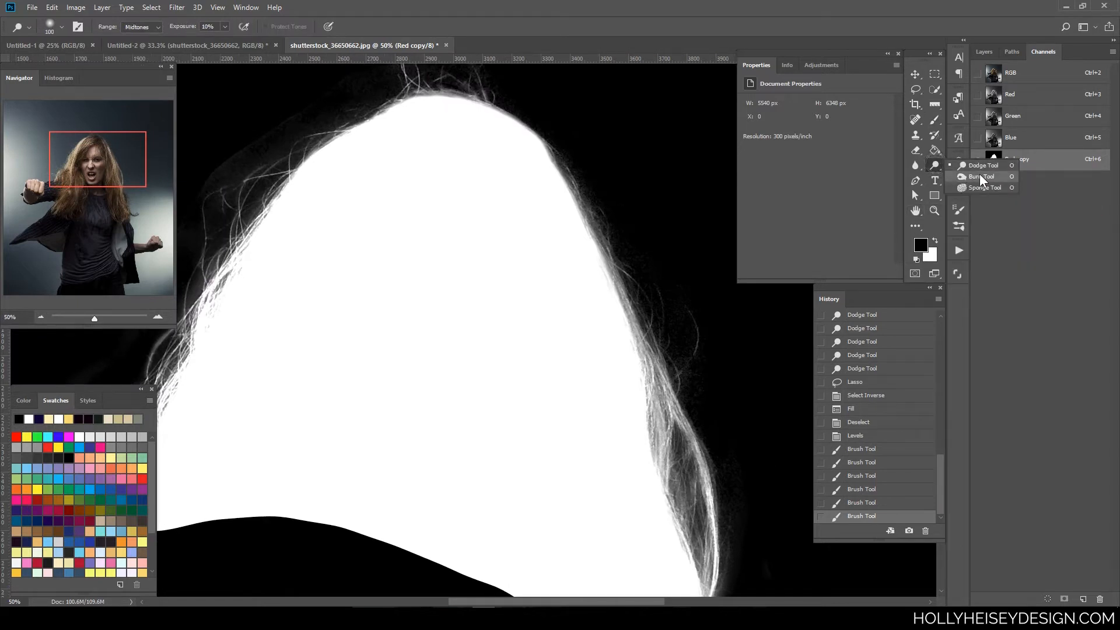
left_click(980, 174)
mouse_move(465, 408)
left_mouse_down()
mouse_move(529, 398)
mouse_move(730, 322)
mouse_move(777, 320)
left_mouse_up()
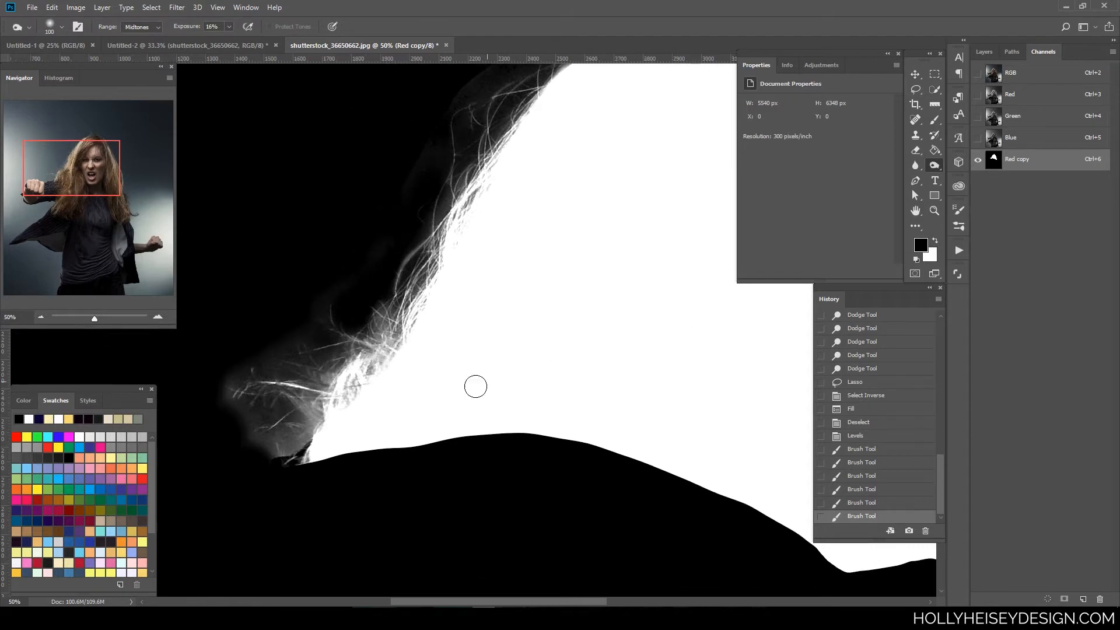
key("bracketright")
key("bracketright")
key("bracketright")
key("bracketright")
left_click_drag(268, 464, 330, 408)
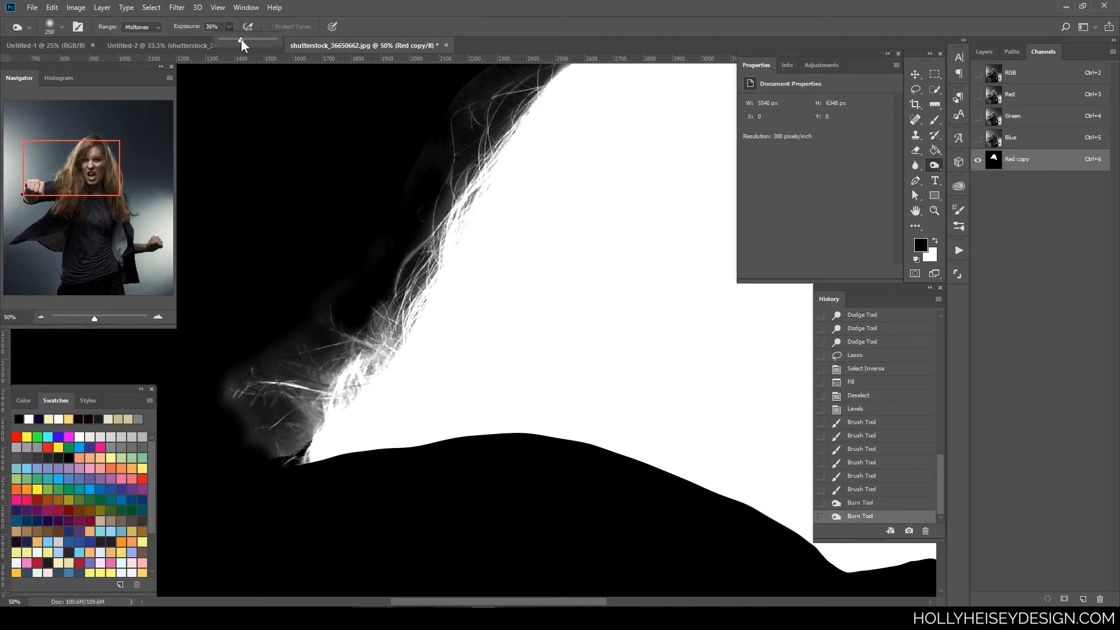
Raise the Burn exposure to 41% and darken the haze outside and below the lower left wisps
left_click_drag(241, 39, 243, 40)
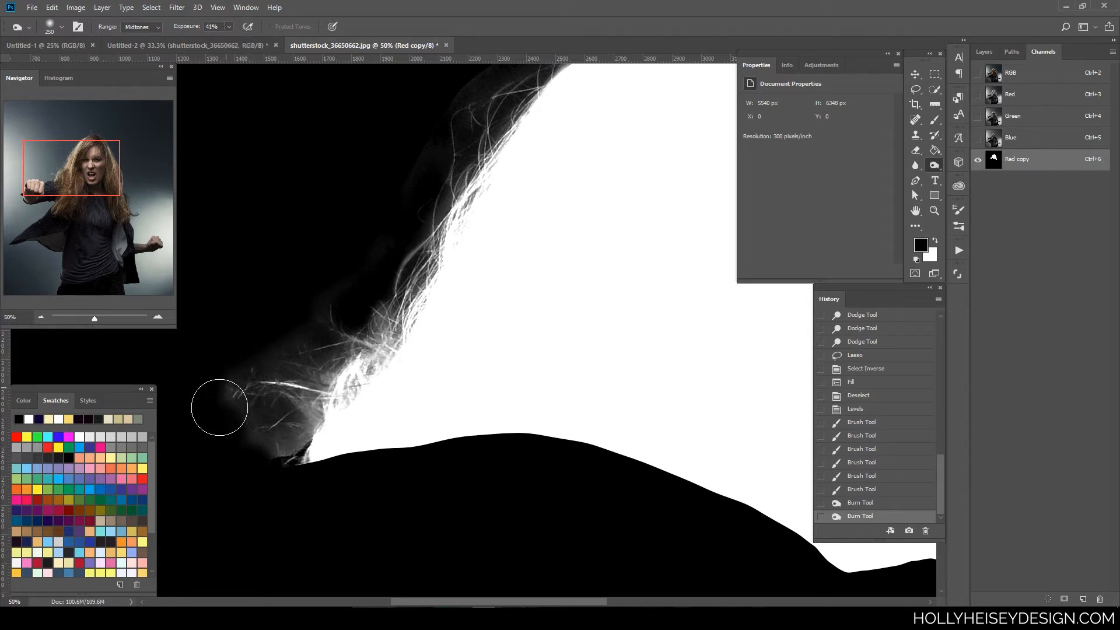
mouse_move(220, 408)
left_mouse_down()
mouse_move(254, 430)
mouse_move(235, 477)
left_mouse_up()
mouse_move(254, 495)
left_mouse_down()
mouse_move(291, 432)
mouse_move(256, 472)
mouse_move(283, 445)
mouse_move(261, 458)
mouse_move(262, 446)
mouse_move(271, 450)
mouse_move(259, 482)
mouse_move(286, 451)
mouse_move(251, 513)
left_mouse_up()
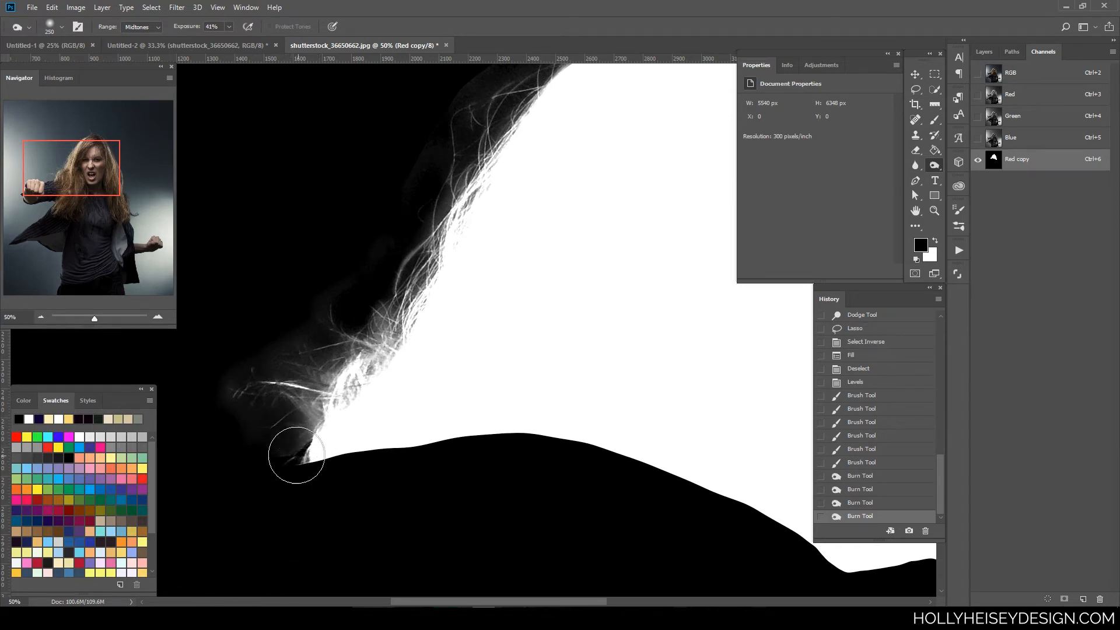
mouse_move(296, 455)
left_mouse_down()
mouse_move(286, 365)
mouse_move(313, 387)
mouse_move(332, 435)
mouse_move(297, 413)
mouse_move(346, 432)
mouse_move(311, 409)
mouse_move(300, 413)
mouse_move(314, 427)
mouse_move(287, 434)
mouse_move(312, 438)
left_mouse_up()
Burn the haze between the loose strands up the hair's left edge with a smaller brush
key("bracketleft")
key("bracketleft")
key("bracketleft")
key("bracketleft")
mouse_move(312, 438)
left_mouse_down()
mouse_move(345, 418)
mouse_move(326, 361)
mouse_move(384, 322)
mouse_move(372, 321)
left_mouse_up()
left_click_drag(423, 358, 378, 451)
mouse_move(403, 292)
left_mouse_down()
mouse_move(422, 265)
mouse_move(386, 324)
left_mouse_up()
Reduce the Burn brush to 70 px and darken the haze around the upper left strands, crown wisps and right hair edge
key("bracketleft")
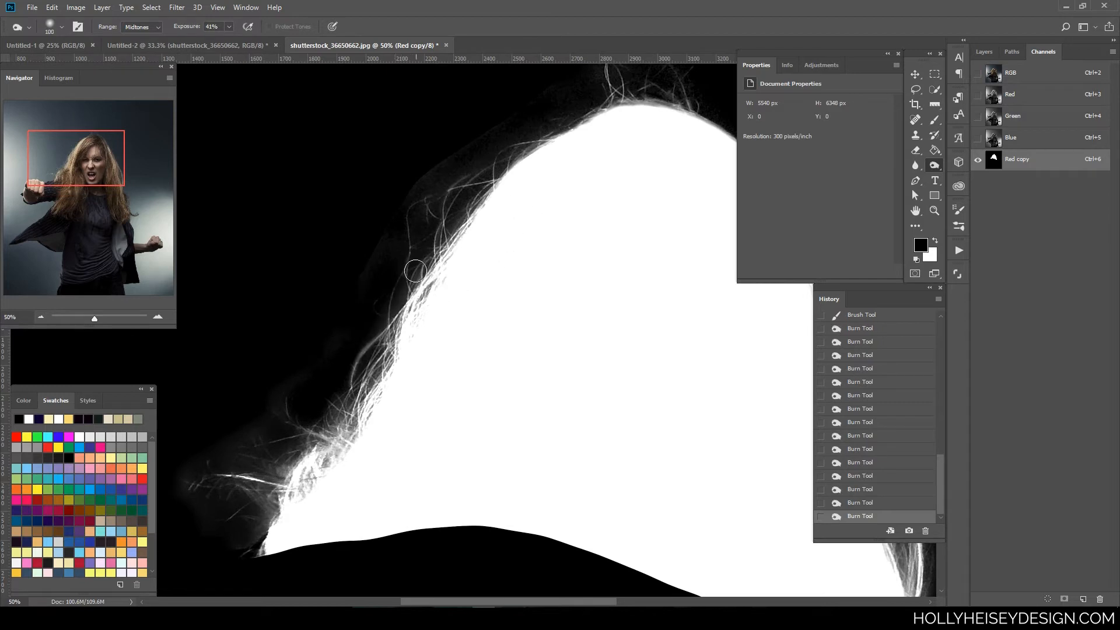
key("bracketleft")
left_click_drag(425, 260, 430, 249)
left_click_drag(577, 337, 535, 418)
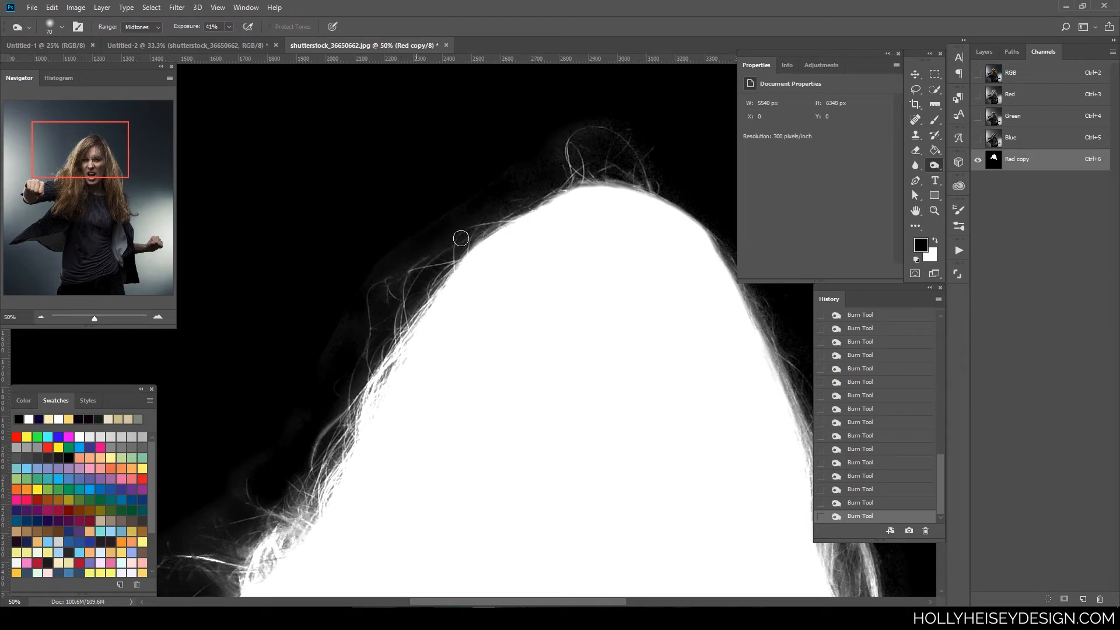
left_click_drag(650, 358, 450, 395)
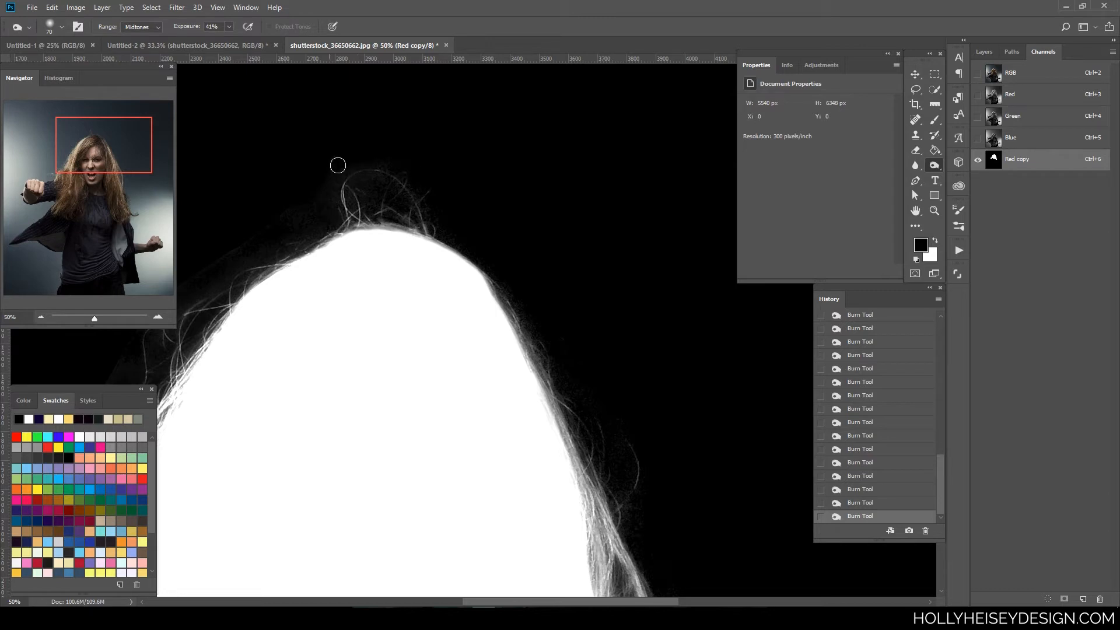
mouse_move(594, 391)
left_mouse_down()
mouse_move(507, 177)
mouse_move(525, 253)
left_mouse_up()
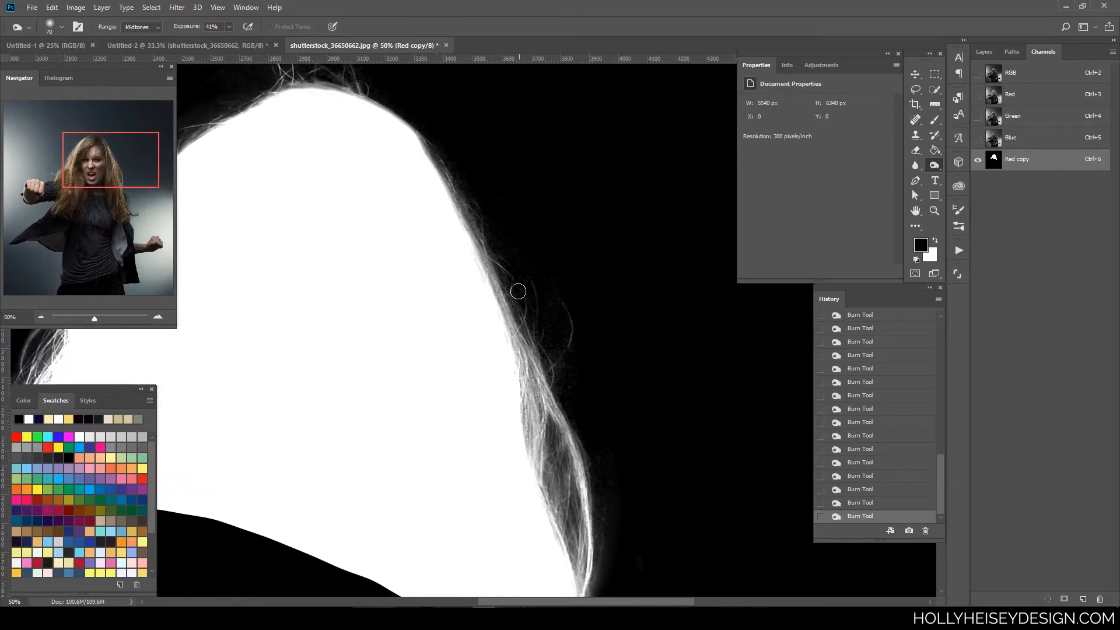
left_click_drag(600, 414, 558, 280)
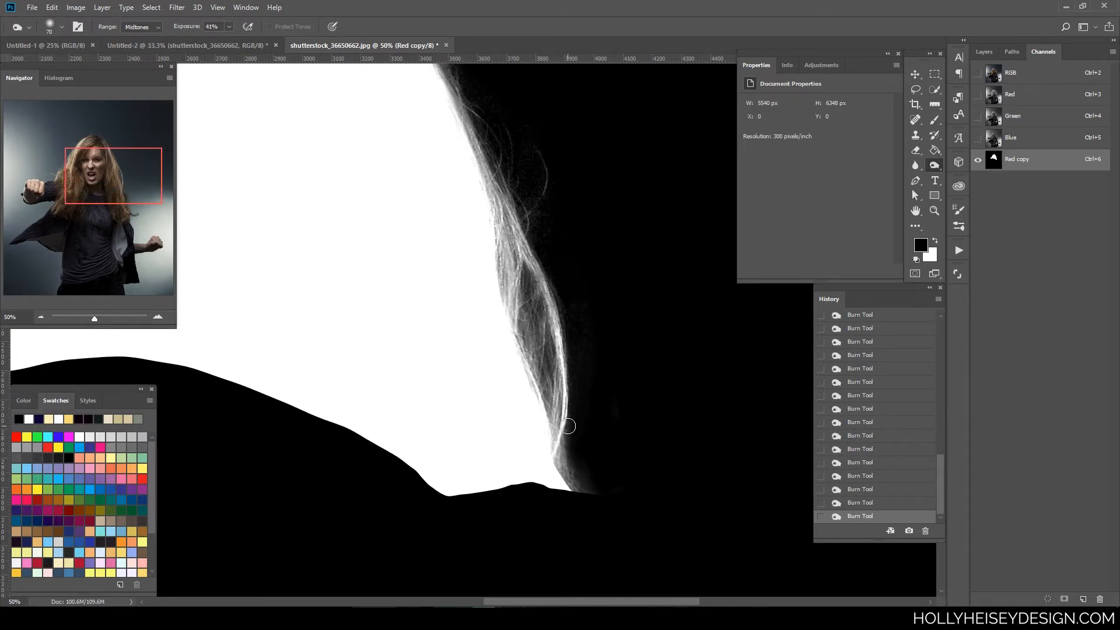
Softly brighten the lower left stray wisps and hair corner with a 100 px Dodge brush at 10% exposure
key("ctrl+minus")
key("ctrl+minus")
key("ctrl+minus")
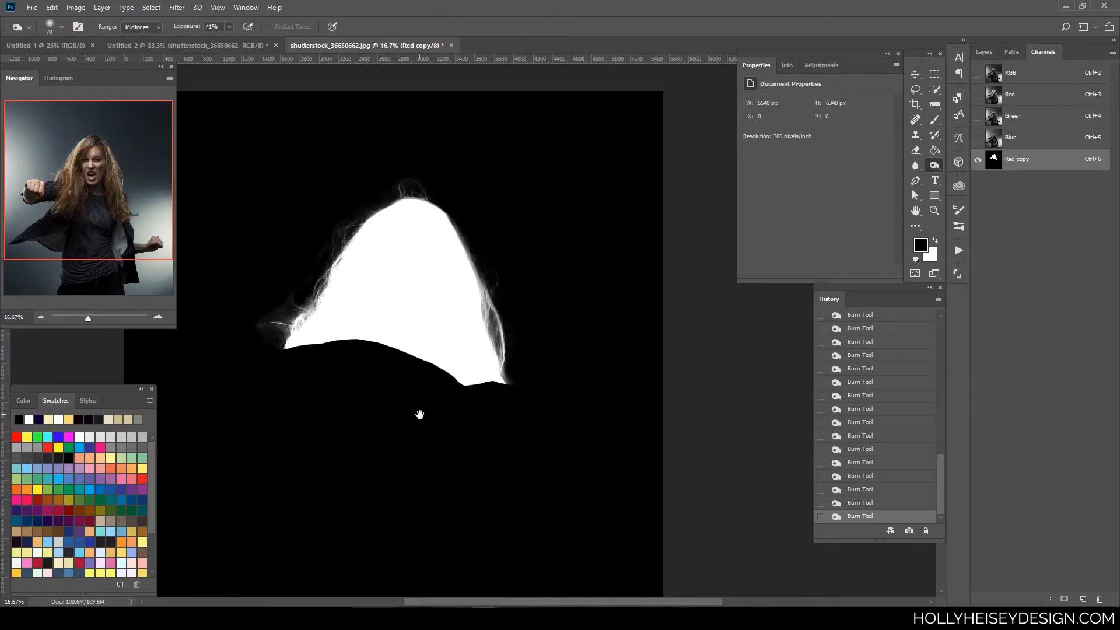
left_click_drag(420, 415, 516, 466)
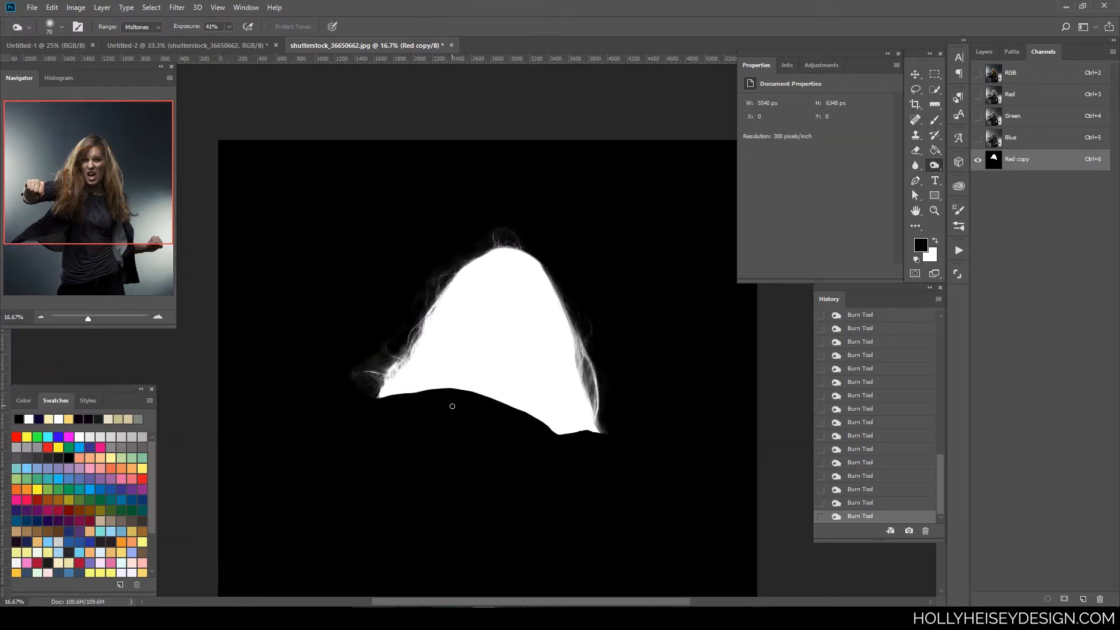
scroll(401, 480, "up", 2)
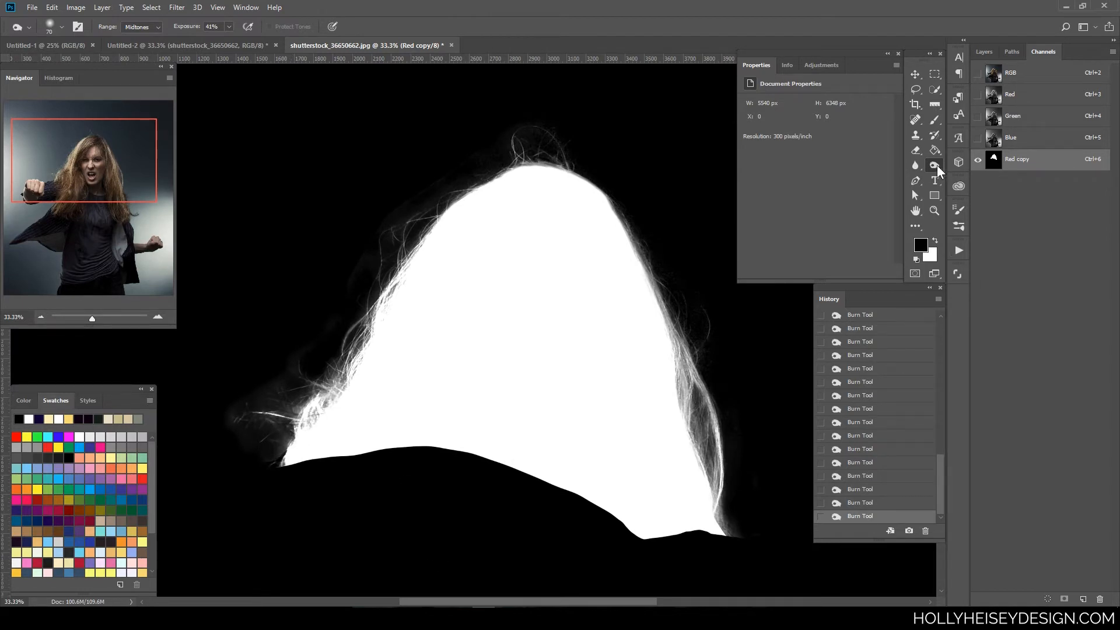
left_click_drag(936, 166, 980, 180)
left_click_drag(325, 435, 291, 442)
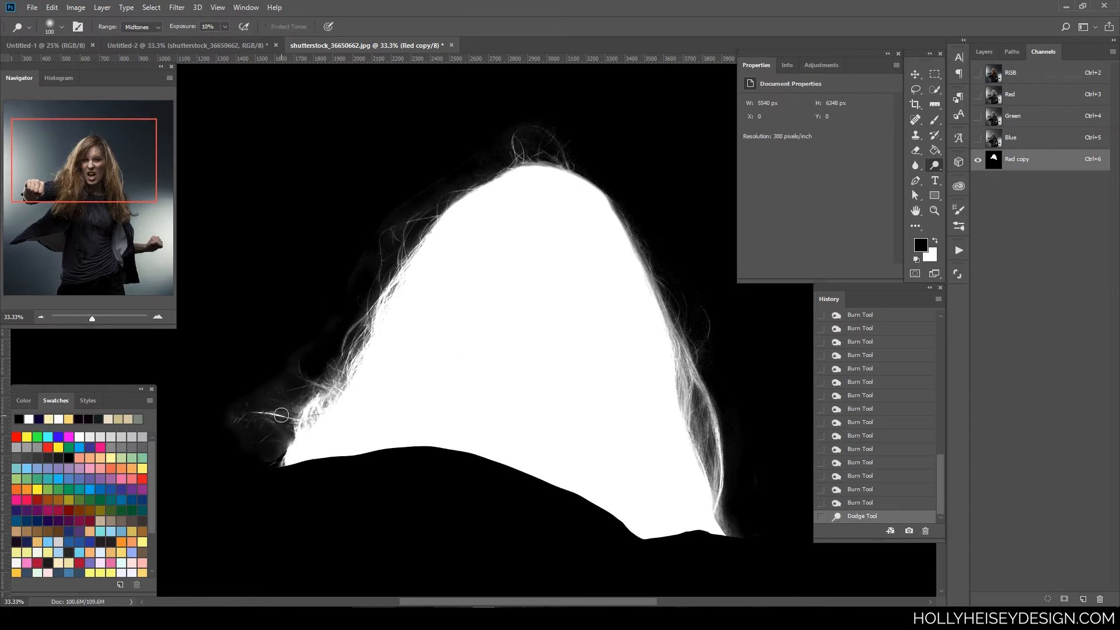
mouse_move(270, 402)
left_mouse_down()
mouse_move(308, 419)
mouse_move(286, 402)
mouse_move(301, 381)
mouse_move(299, 418)
left_mouse_up()
left_click_drag(296, 456, 283, 463)
mouse_move(285, 456)
left_mouse_down()
mouse_move(320, 432)
mouse_move(284, 420)
mouse_move(350, 442)
left_mouse_up()
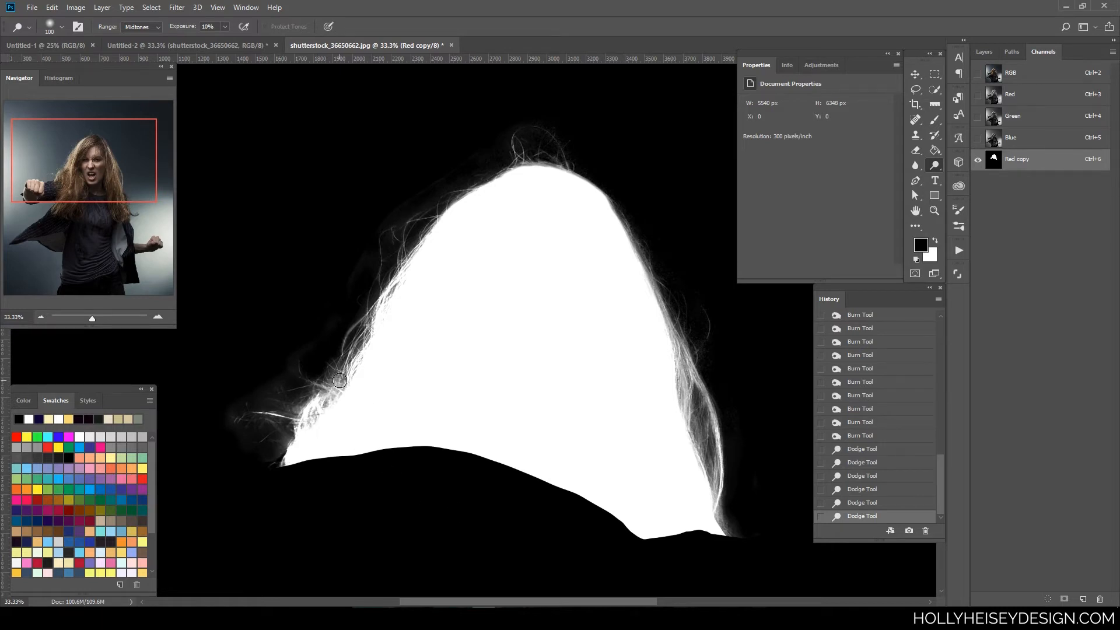
left_click_drag(340, 380, 366, 351)
key("ctrl+z")
Load the finished Red copy channel as a selection
key("ctrl+minus")
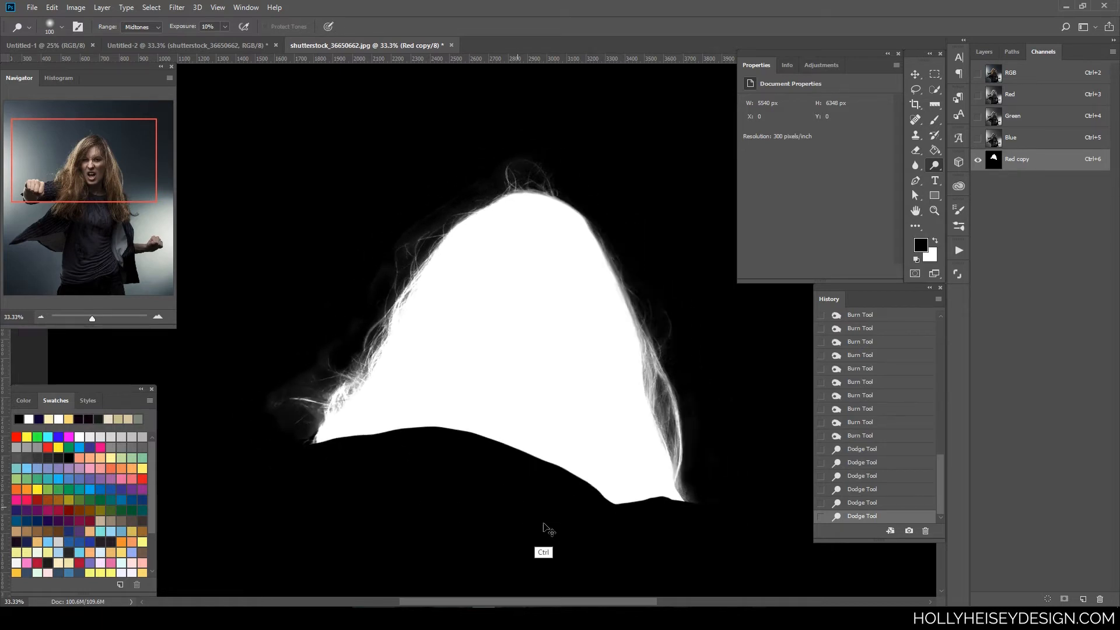
mouse_move(712, 497)
left_mouse_down()
mouse_move(721, 452)
mouse_move(715, 473)
left_mouse_up()
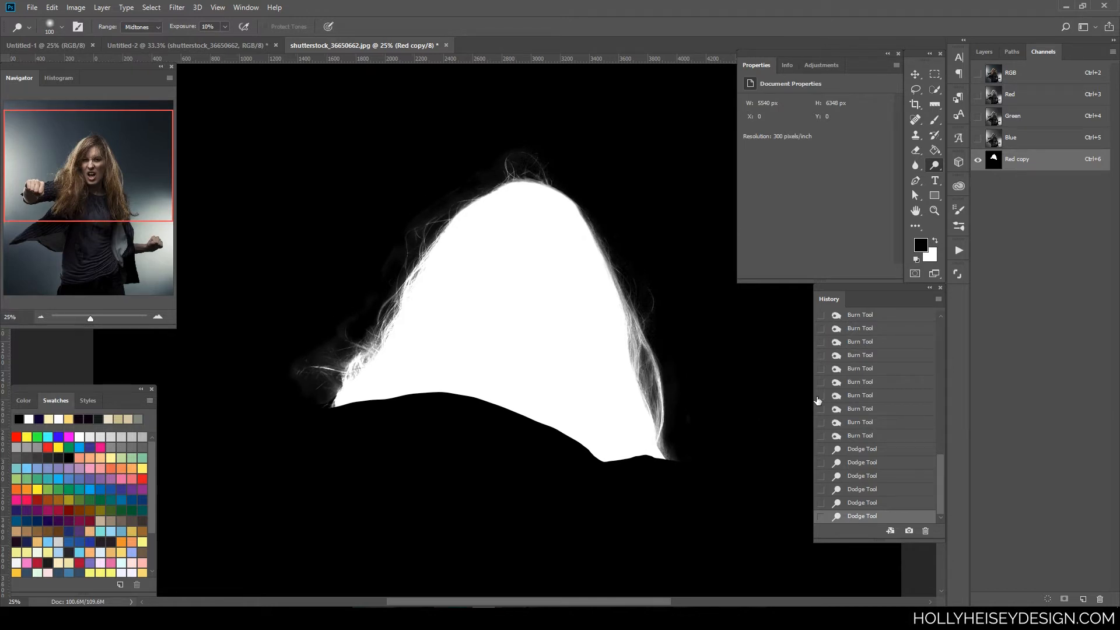
key("ctrl")
left_click(994, 159, "ctrl")
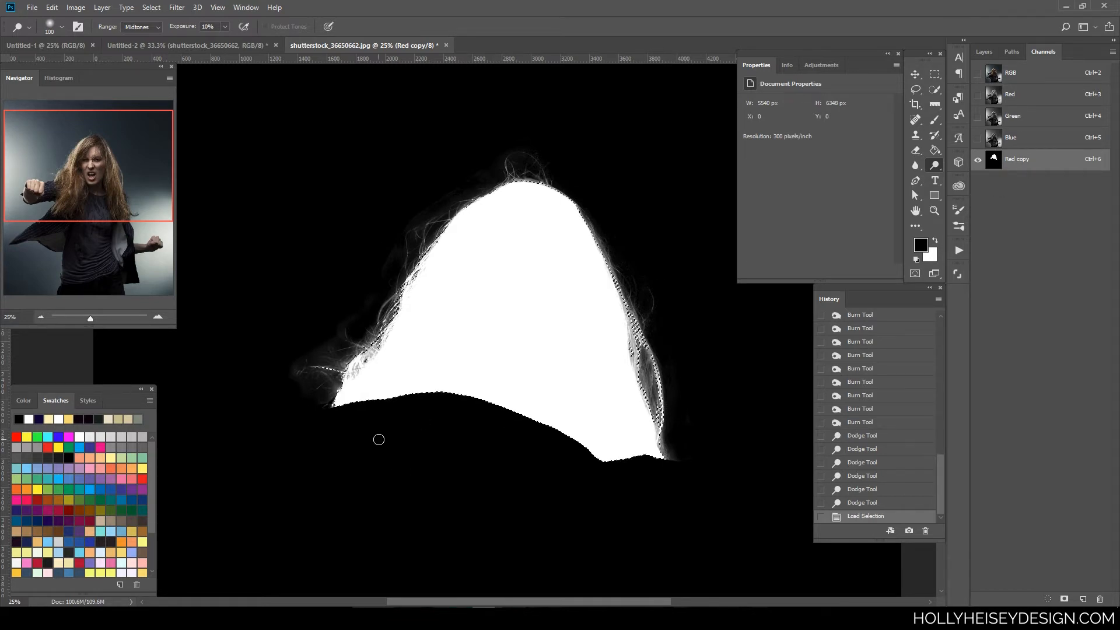
Show the RGB composite channel and hide the Red copy channel, keeping the hair selection active
key("ctrl+minus")
key("ctrl+minus")
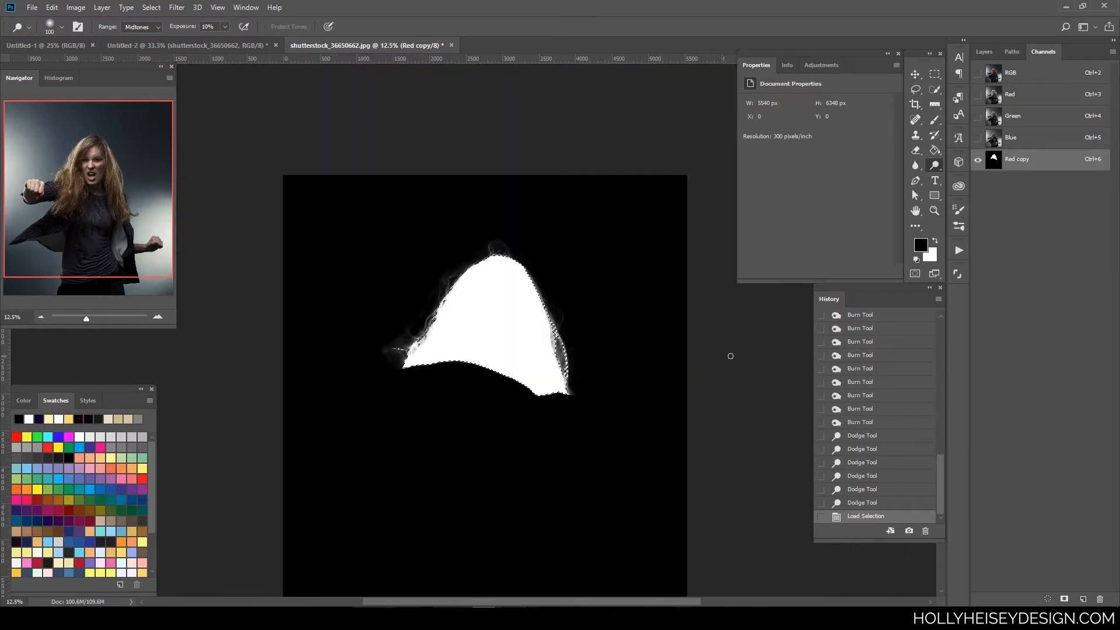
mouse_move(645, 446)
left_mouse_down()
mouse_move(708, 288)
mouse_move(705, 302)
left_mouse_up()
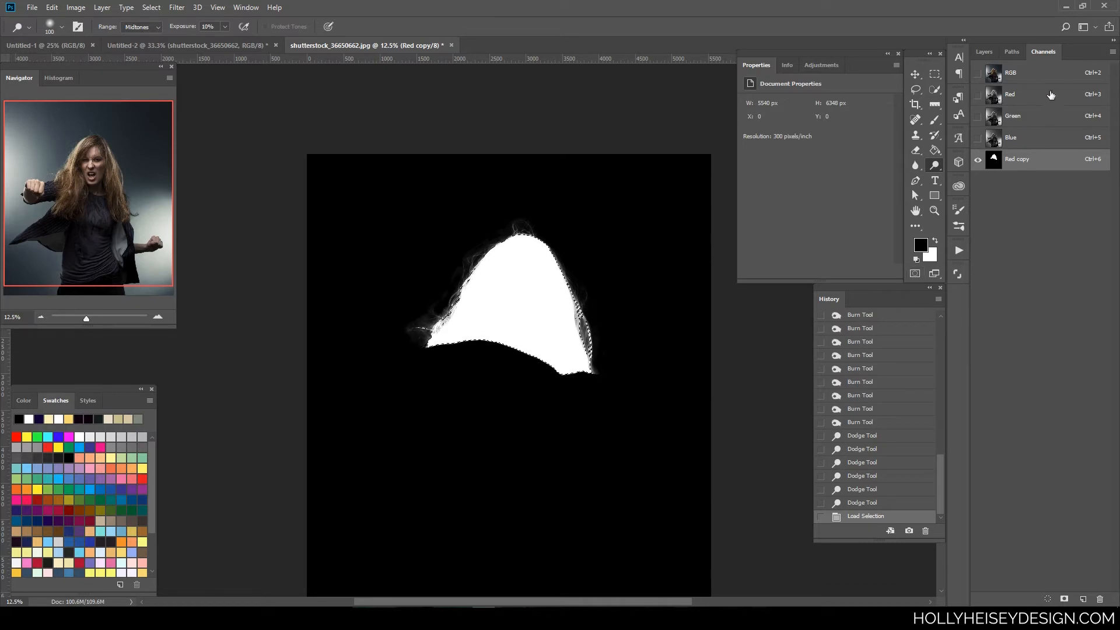
left_click(978, 73)
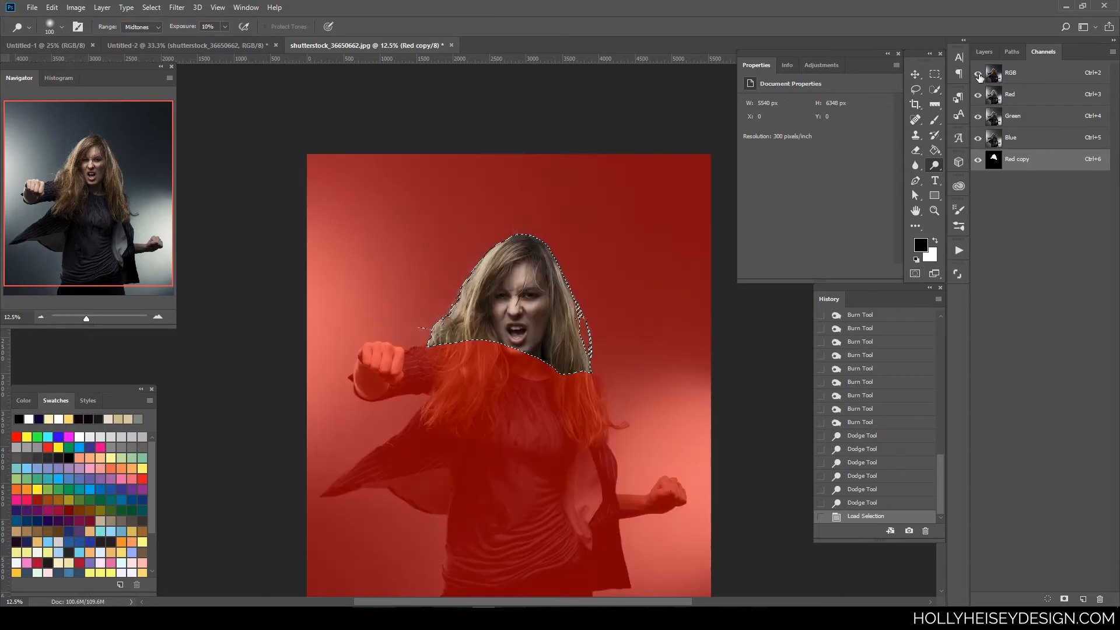
left_click(978, 160)
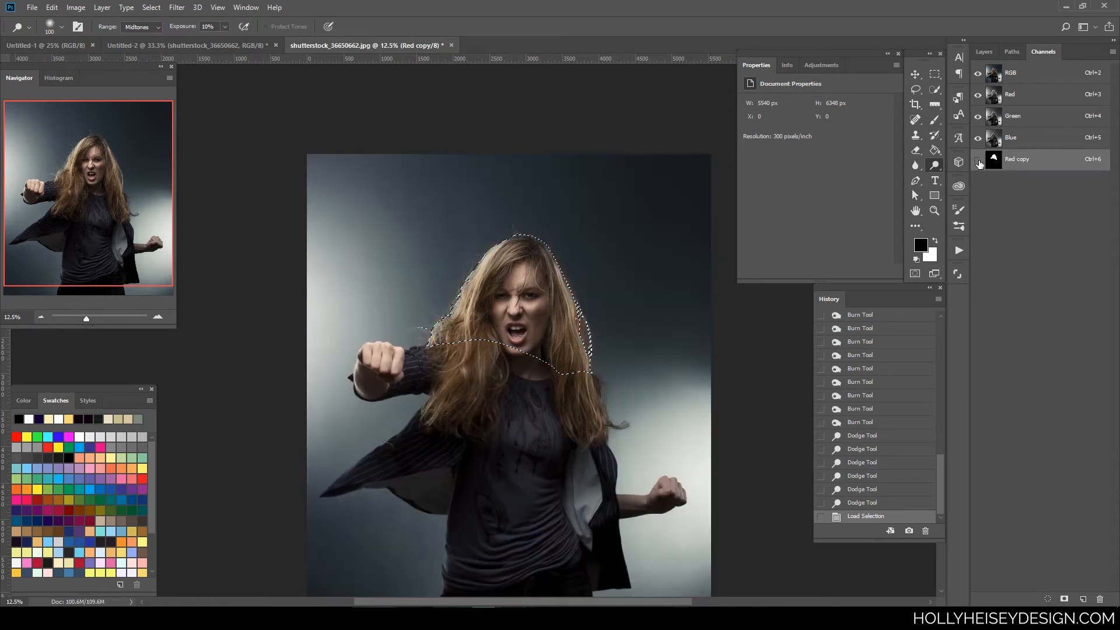
Duplicate the unlocked Background layer and add a layer mask to the copy from the hair selection
left_click(989, 50)
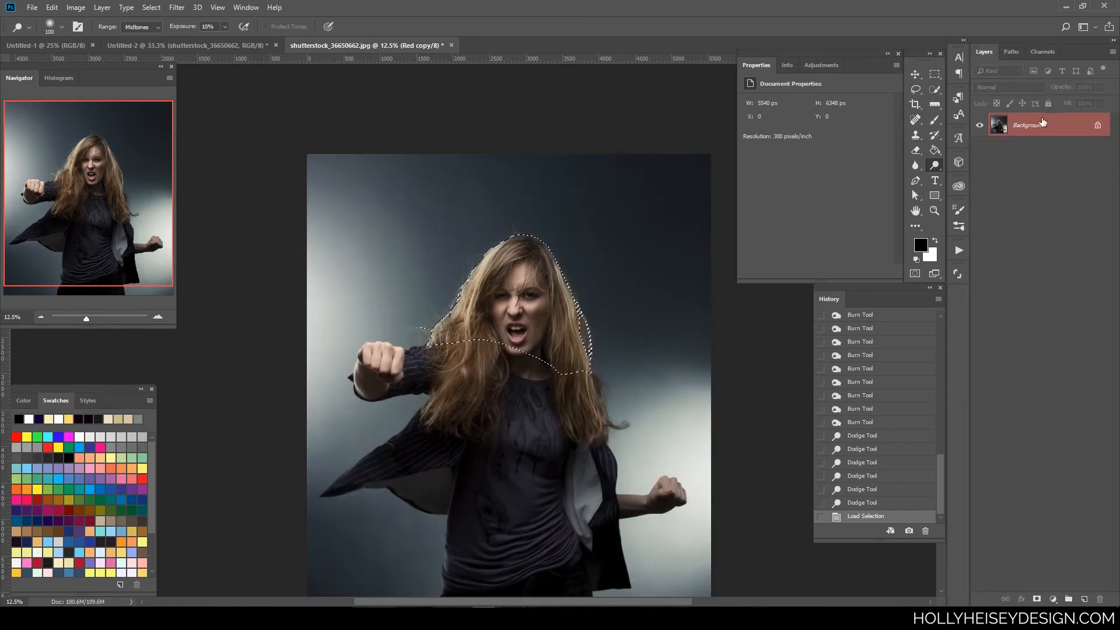
left_click(1099, 126)
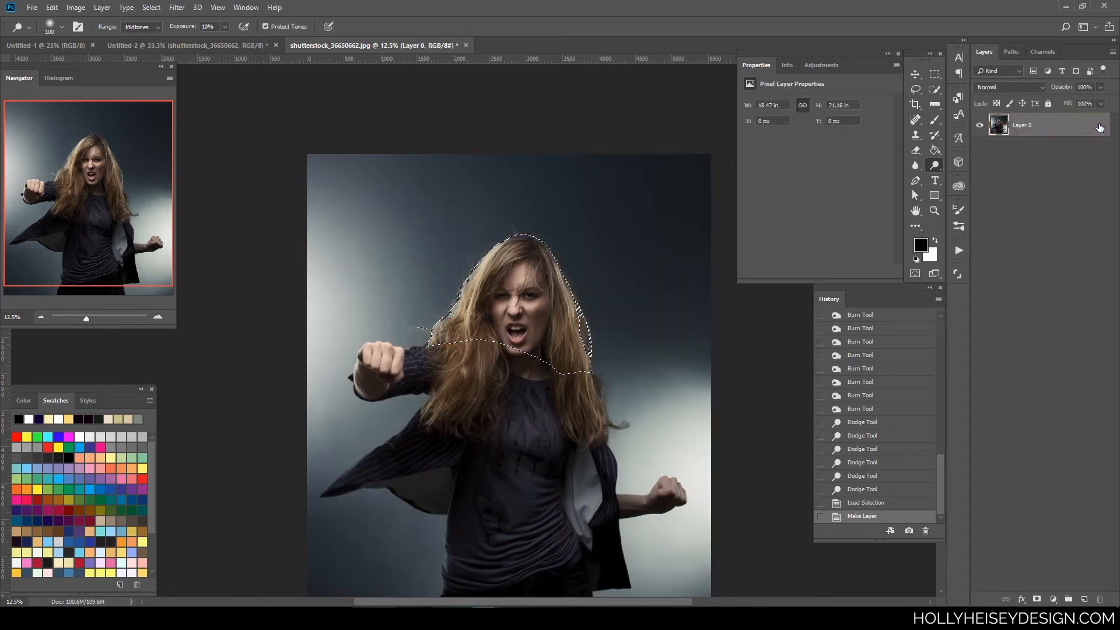
left_click_drag(1081, 127, 1086, 597)
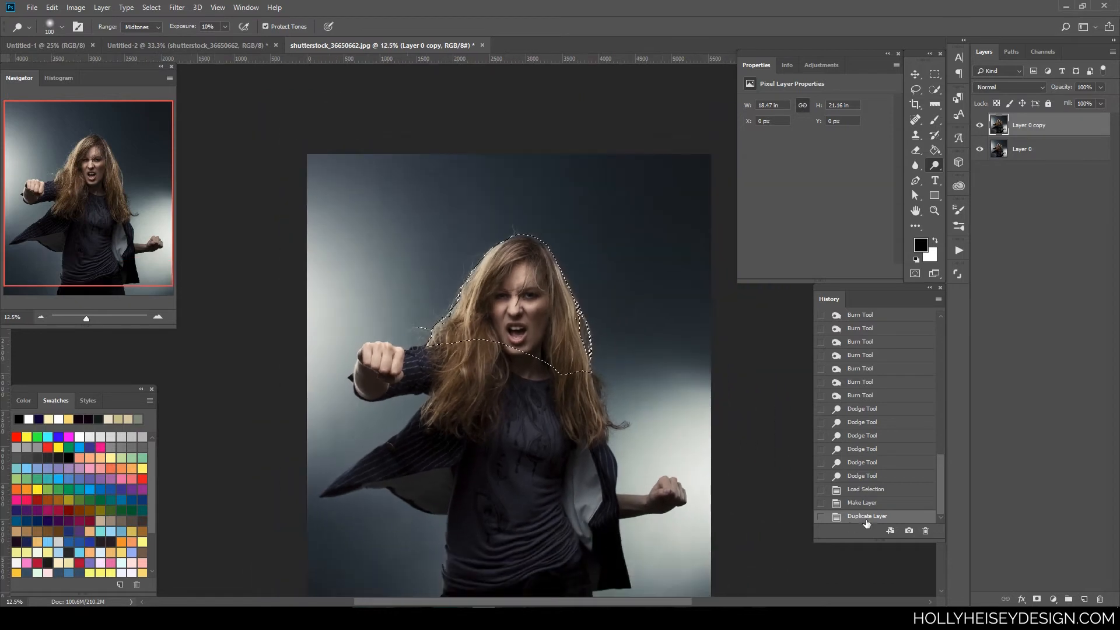
left_click(1038, 600)
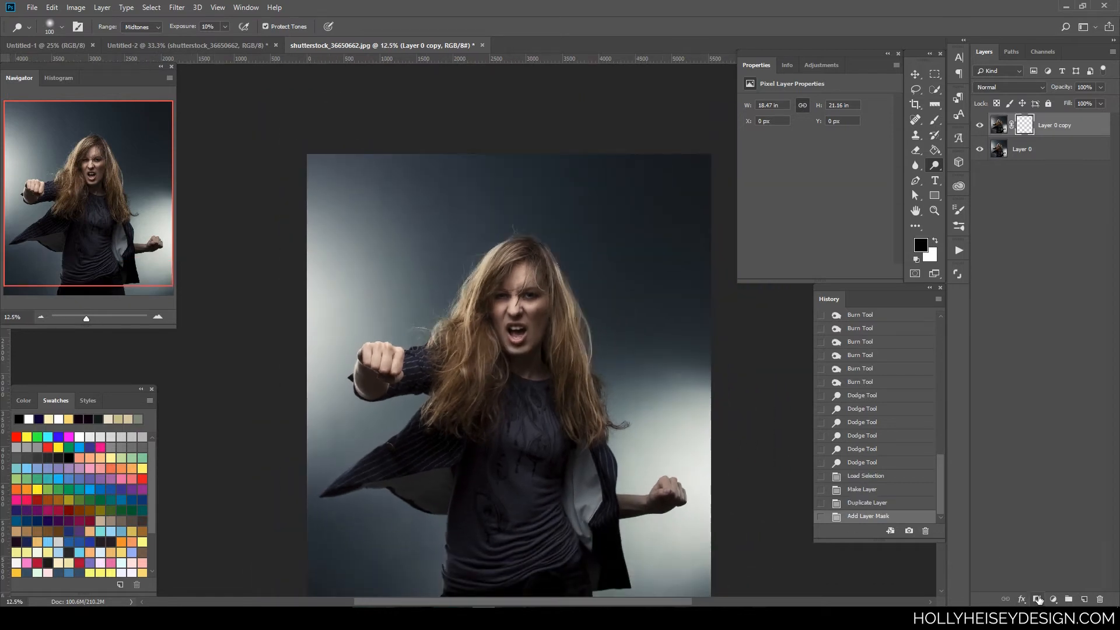
Add a black-to-white linear Gradient Fill layer at 90° and 100% scale directly above Layer 0, beneath the masked hair layer
key("ctrl+plus")
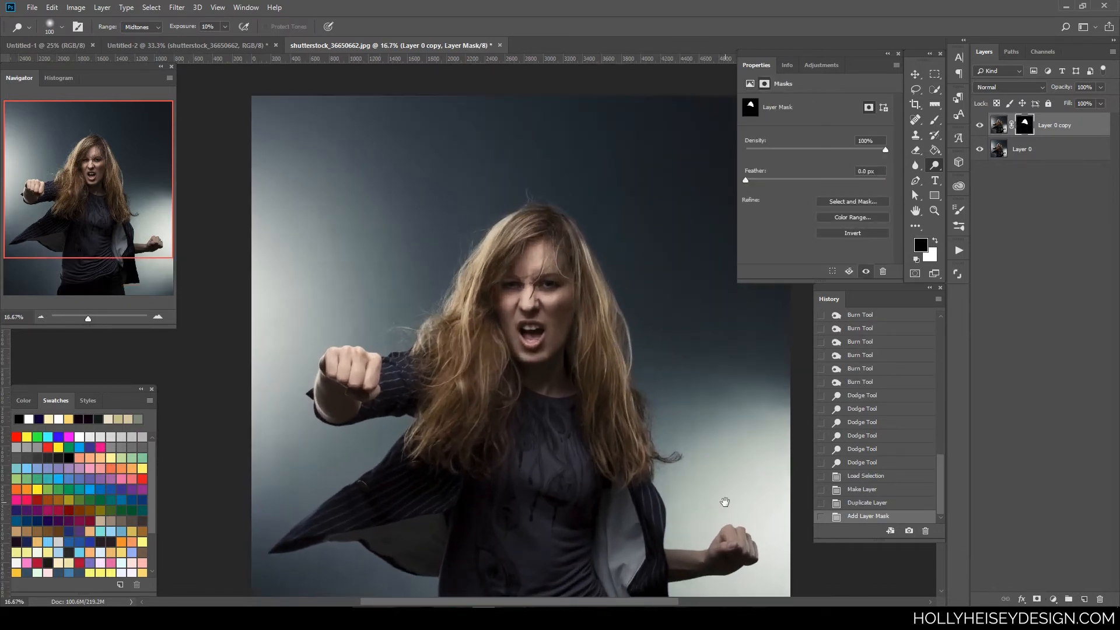
left_click_drag(704, 484, 677, 433)
left_click(1074, 151)
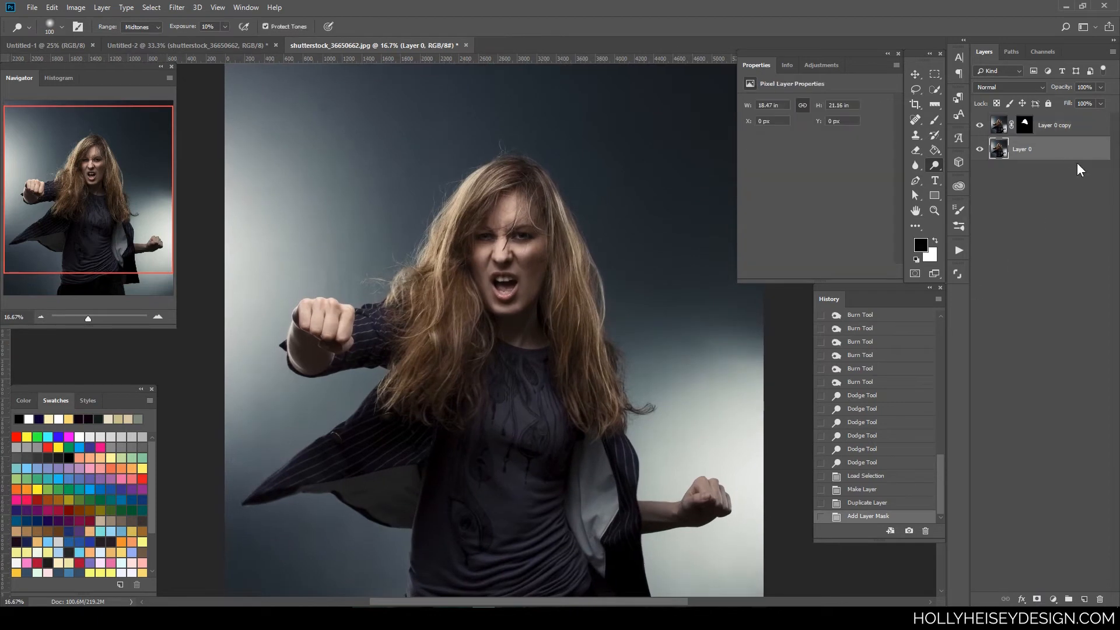
left_click(1054, 599)
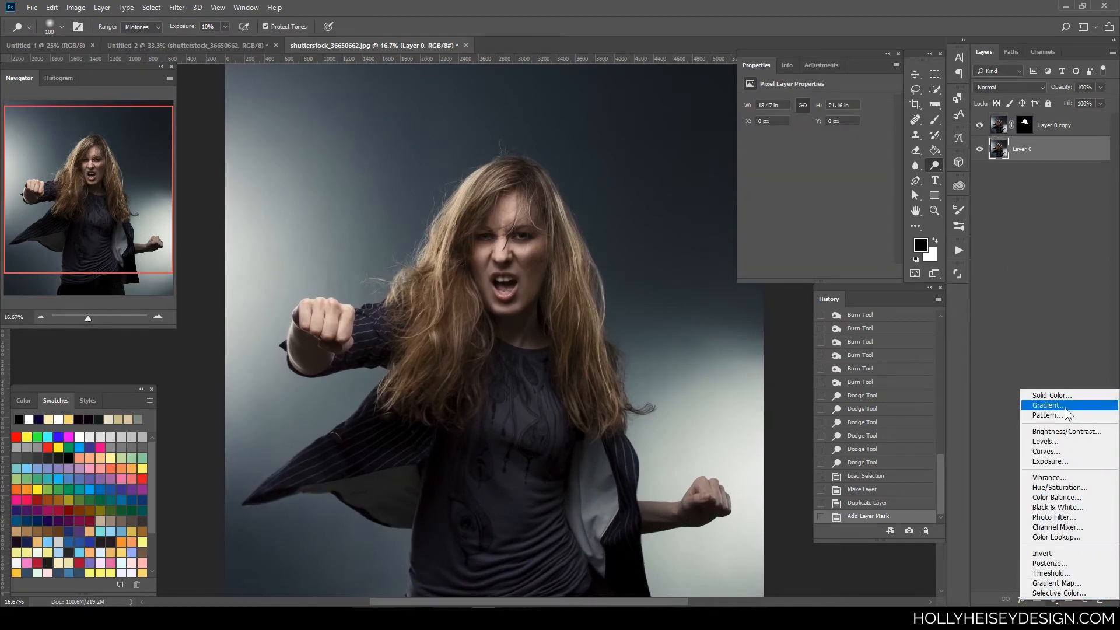
left_click(1048, 405)
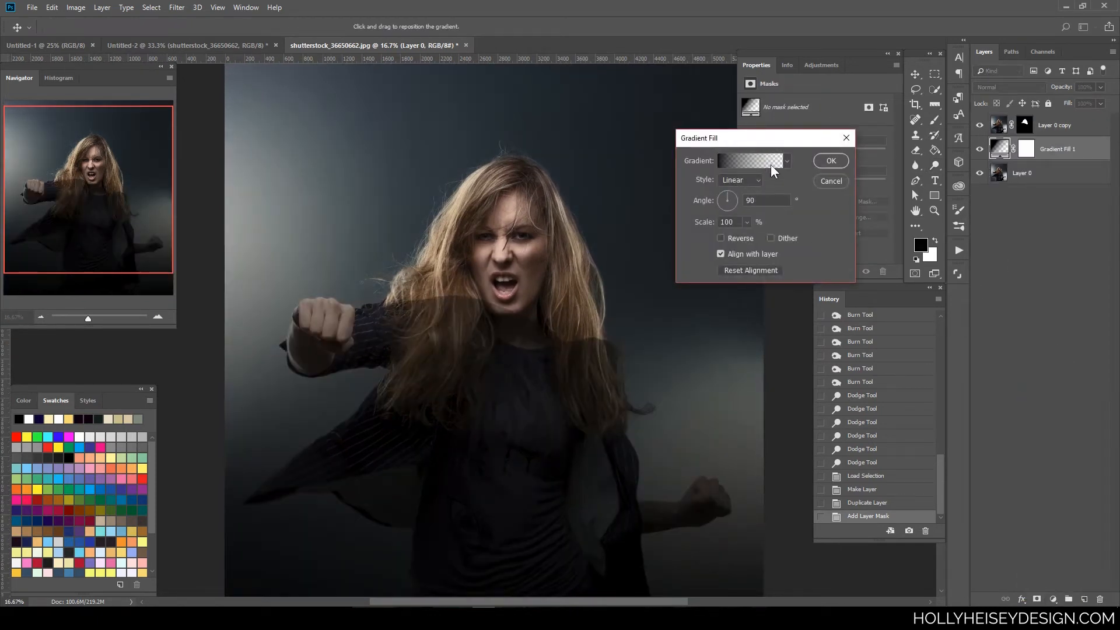
left_click(787, 161)
left_click(742, 185)
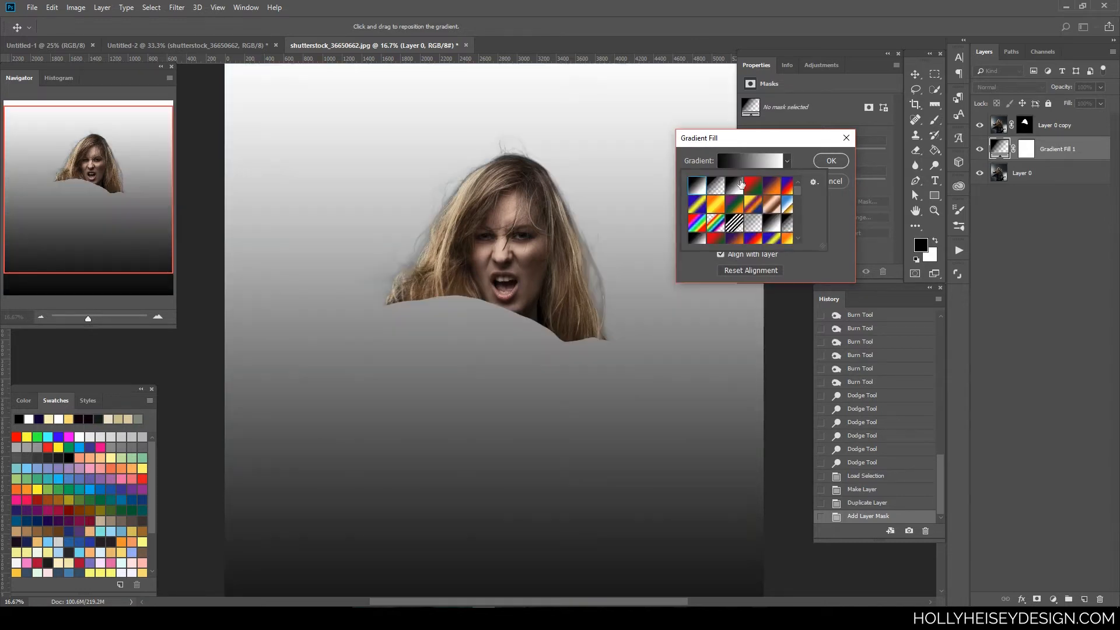
left_click(840, 161)
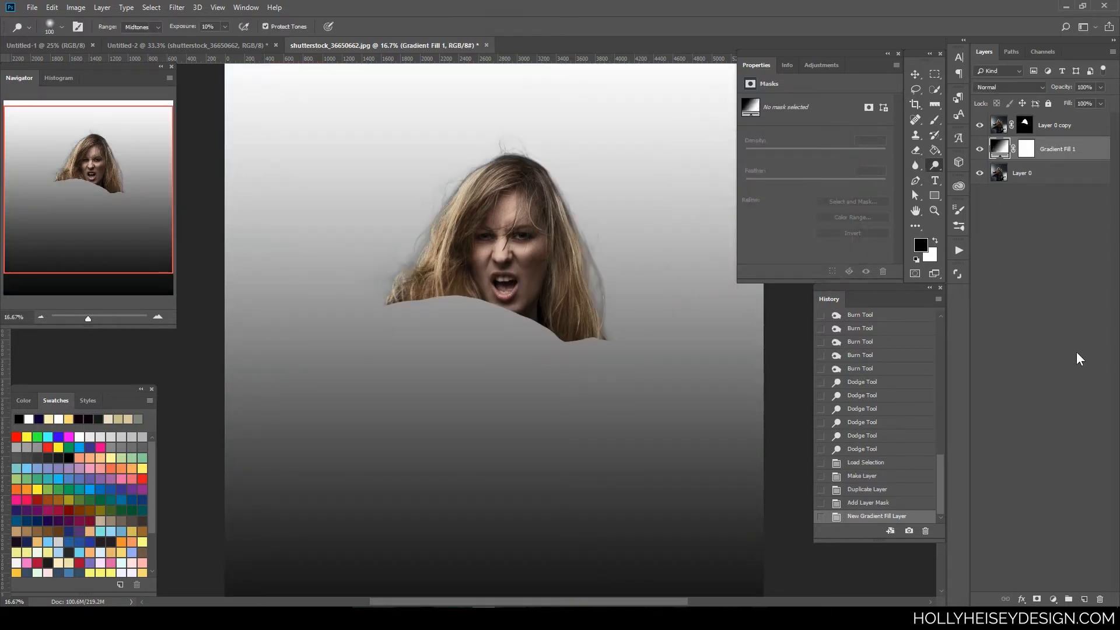
Add a second linear Gradient Fill layer above the first, using the Foreground to Background preset with Reverse enabled
left_click(1054, 599)
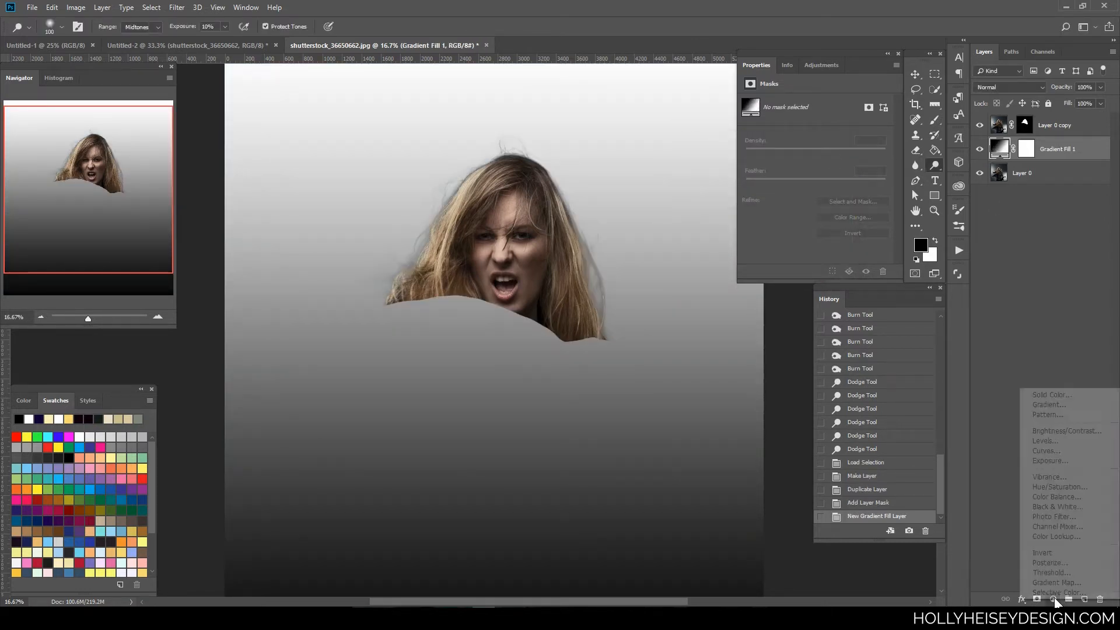
left_click(1066, 405)
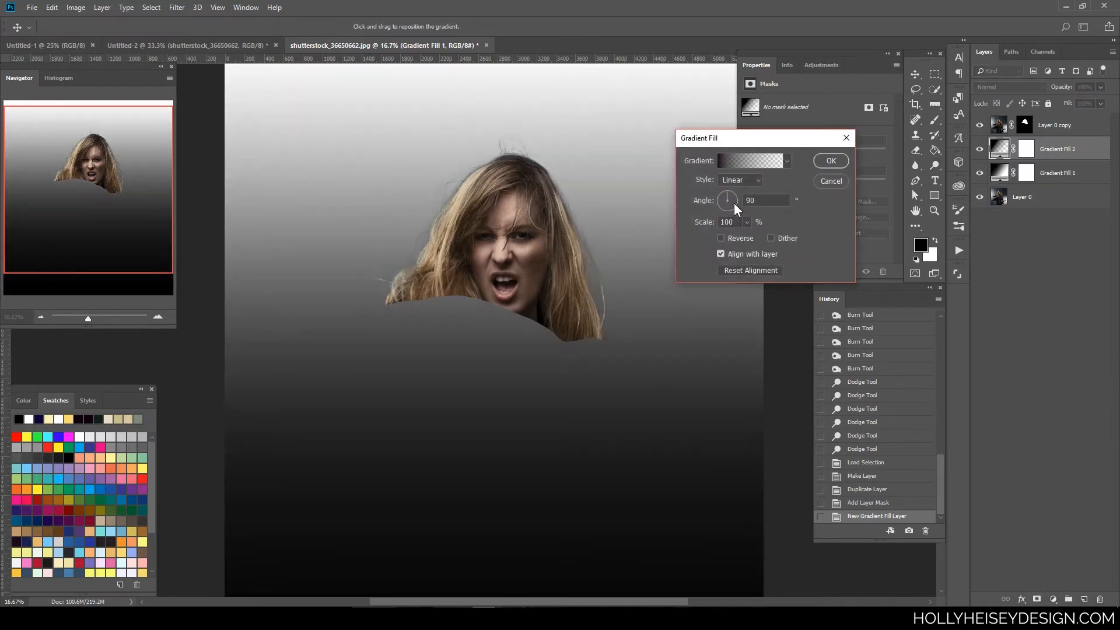
left_click(760, 166)
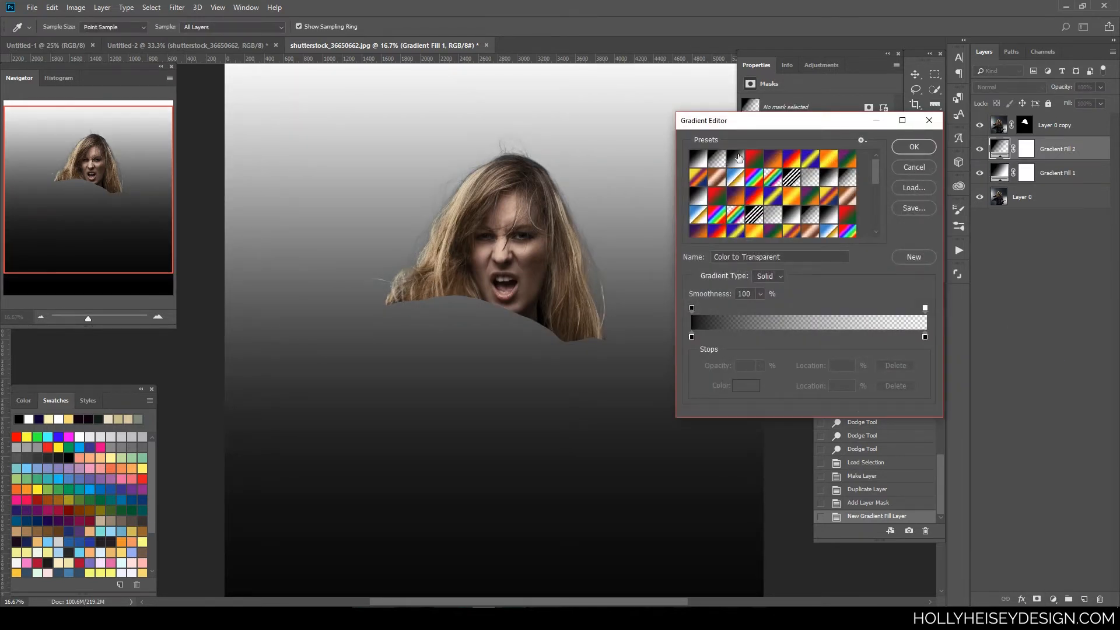
left_click(698, 158)
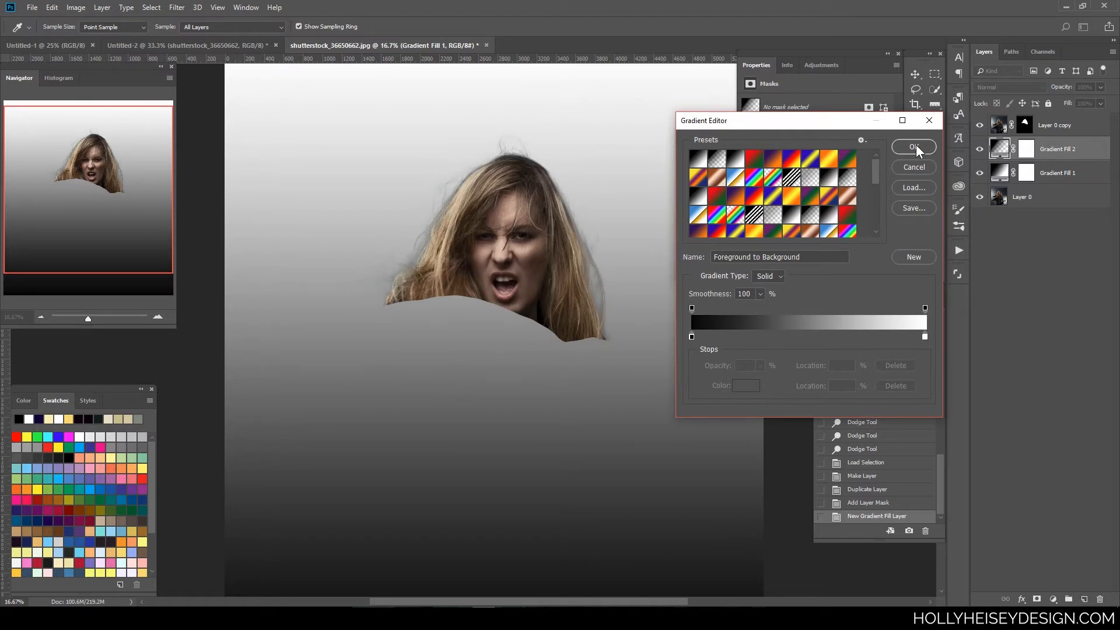
left_click(915, 148)
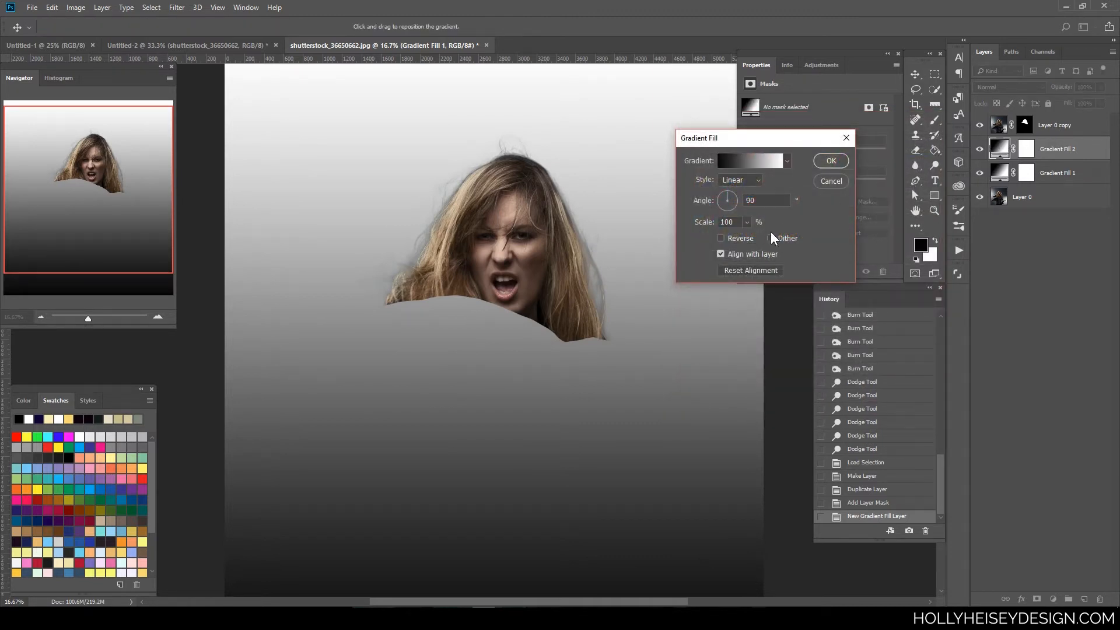
left_click(722, 238)
left_click(825, 159)
Examine the hair cutout's fine strands against light and dark backdrops by toggling the Gradient Fill 2 layer's visibility
key("ctrl+plus")
key("ctrl+plus")
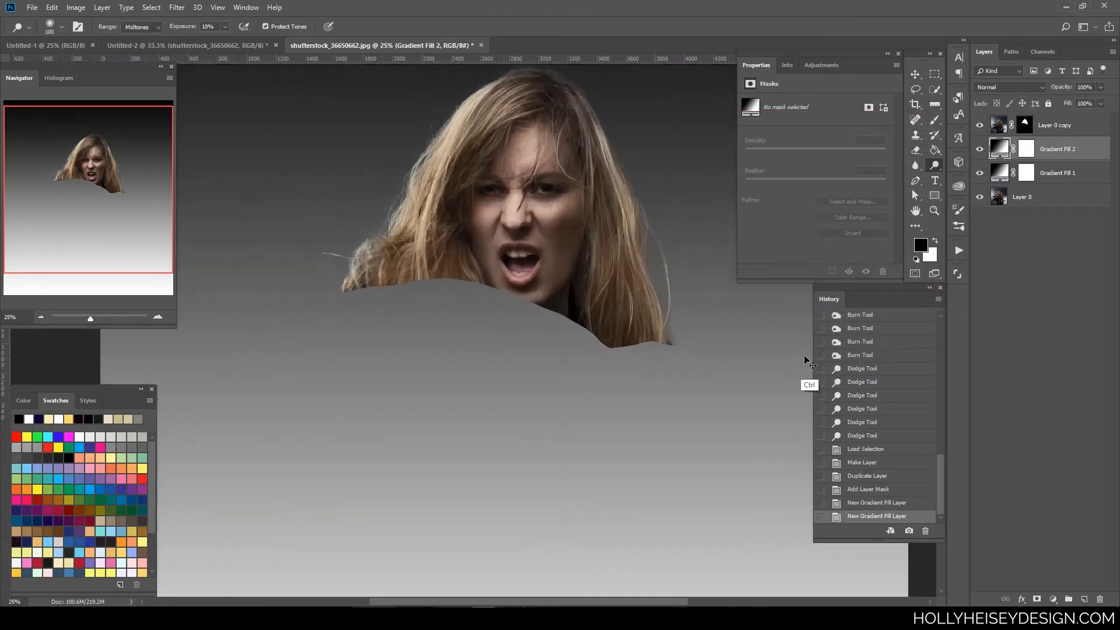
left_click_drag(532, 349, 545, 492)
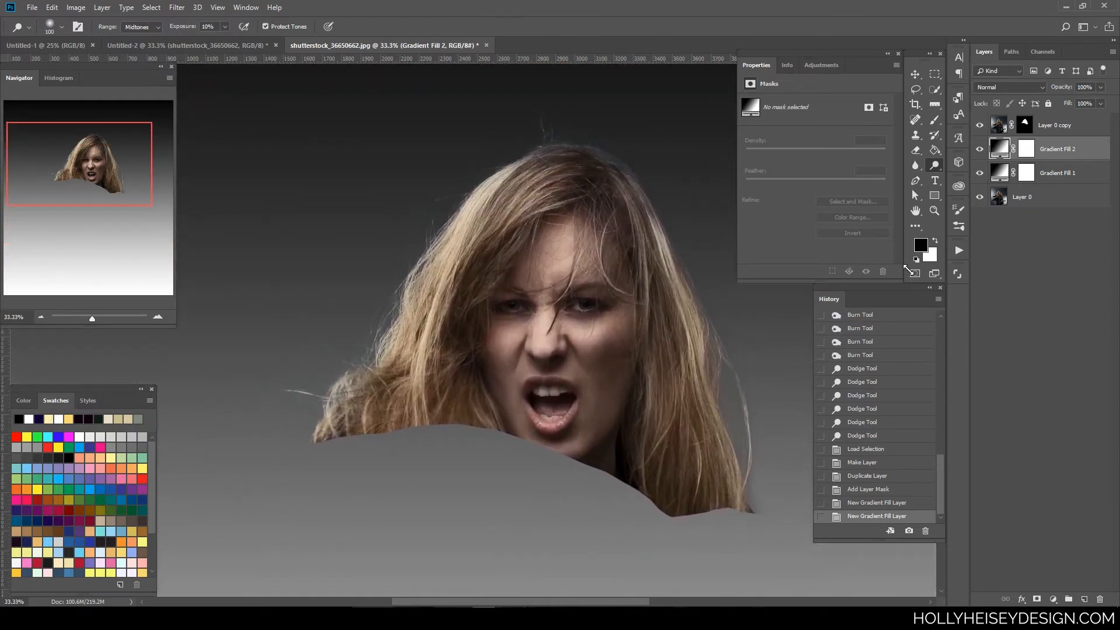
left_click(980, 149)
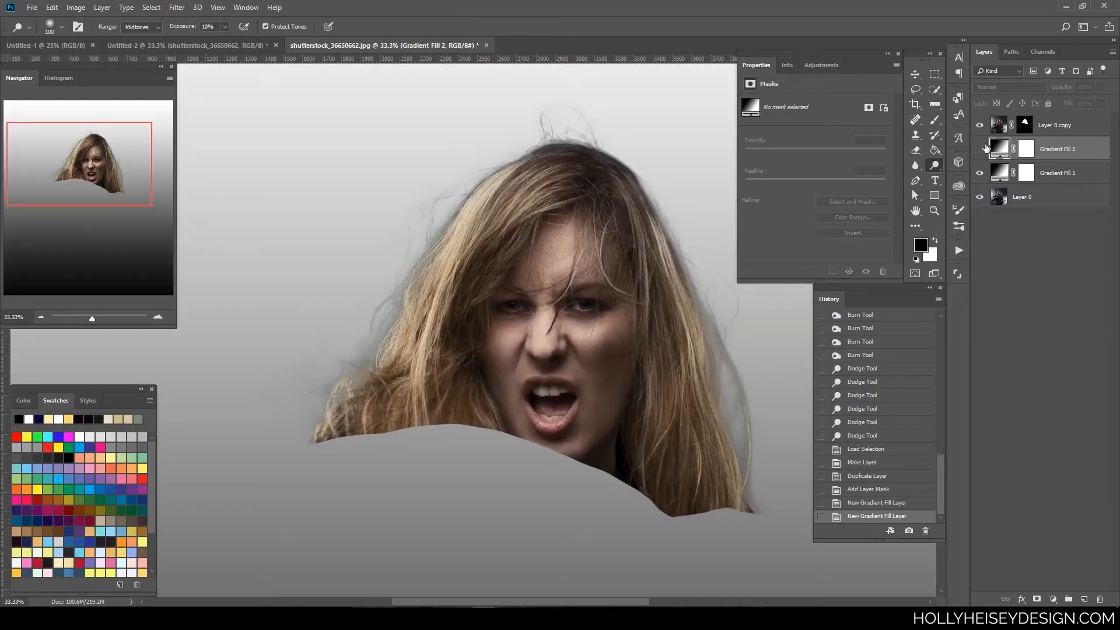
left_click(984, 149)
left_click(984, 149)
left_click_drag(733, 405, 680, 393)
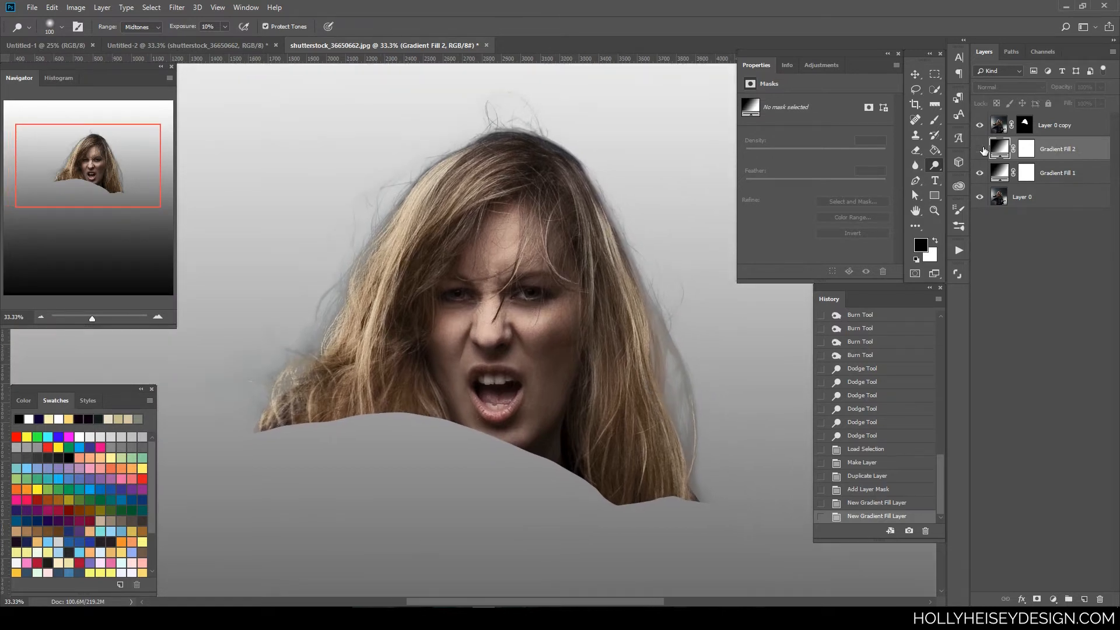
left_click(984, 149)
left_click(984, 150)
key("ctrl+minus")
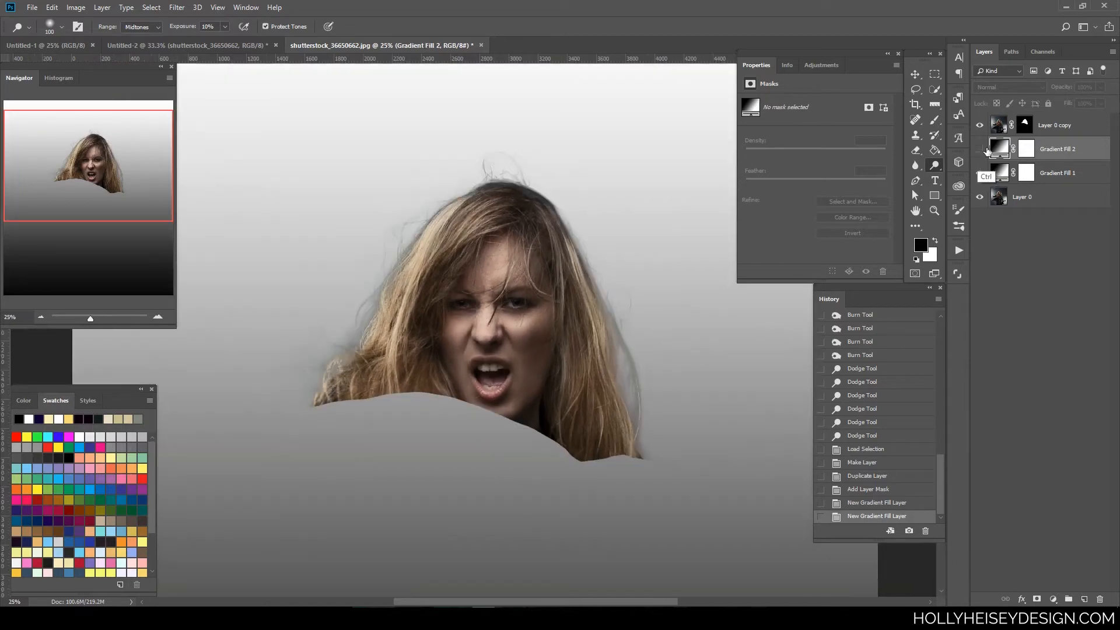
key("ctrl+minus")
left_click(985, 150)
left_click(985, 150)
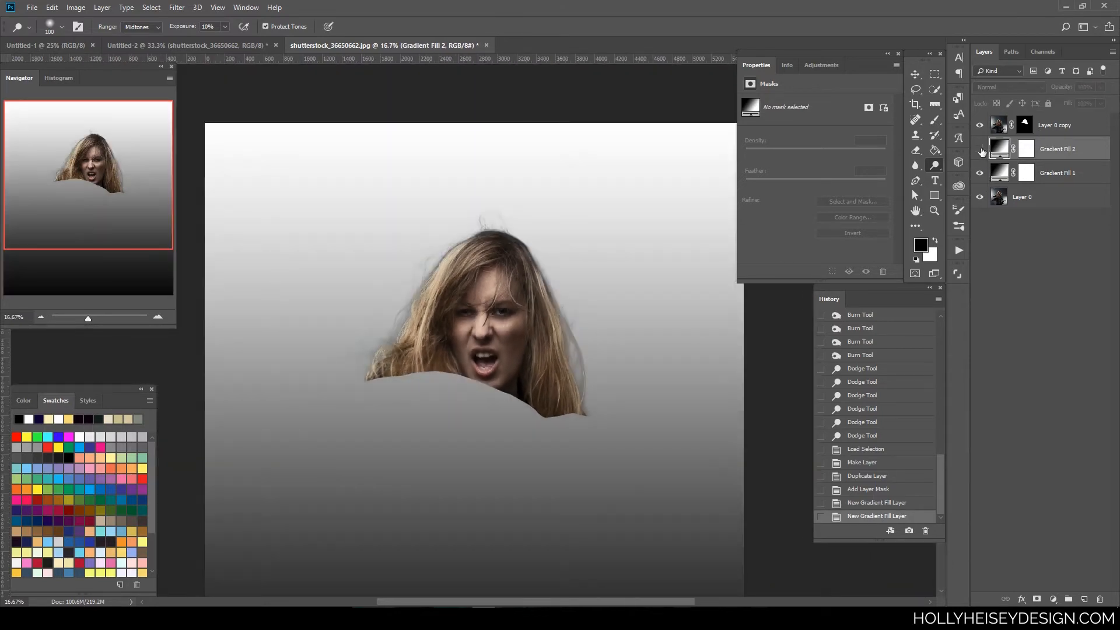
left_click(983, 150)
Duplicate the masked Layer 0 copy and delete the layer mask from the duplicate
left_click_drag(1062, 138, 1085, 599)
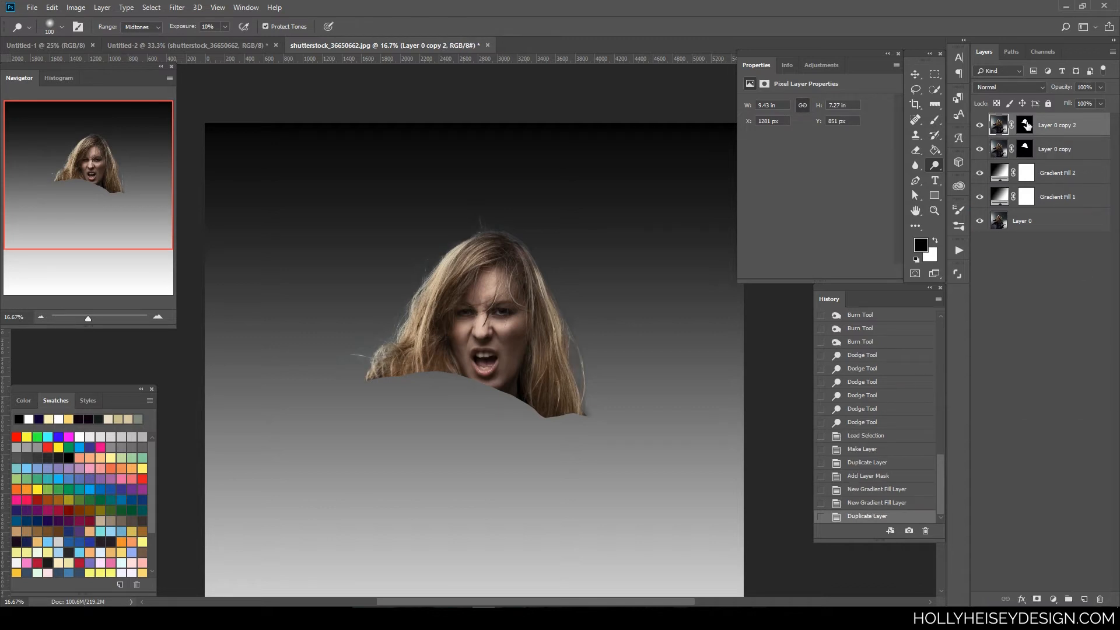
left_click(1025, 124)
right_click(1026, 124)
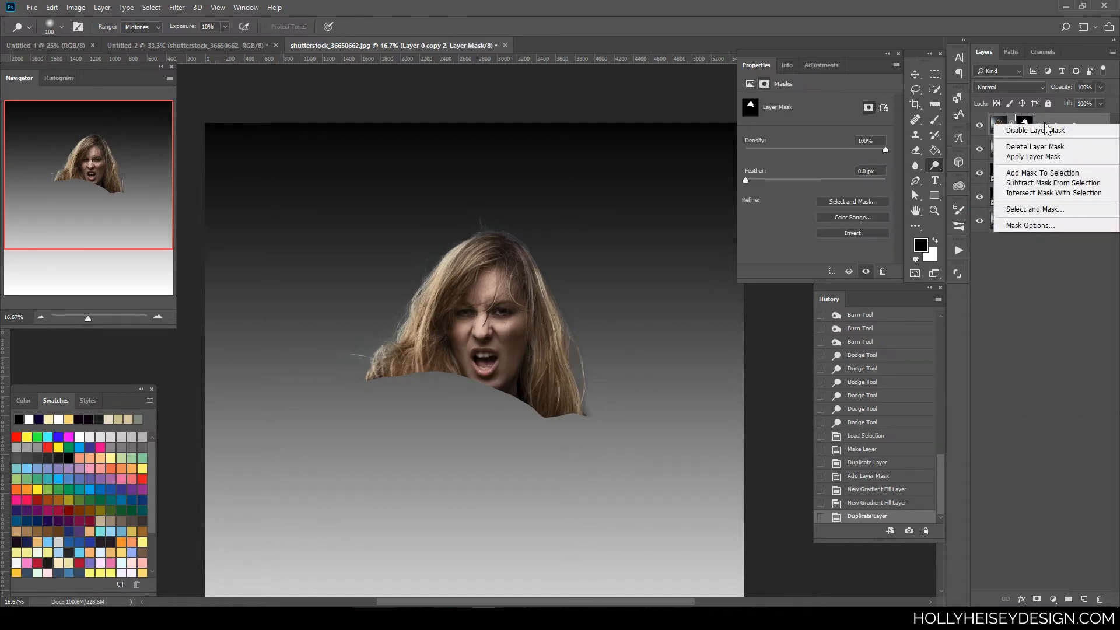
left_click(1031, 149)
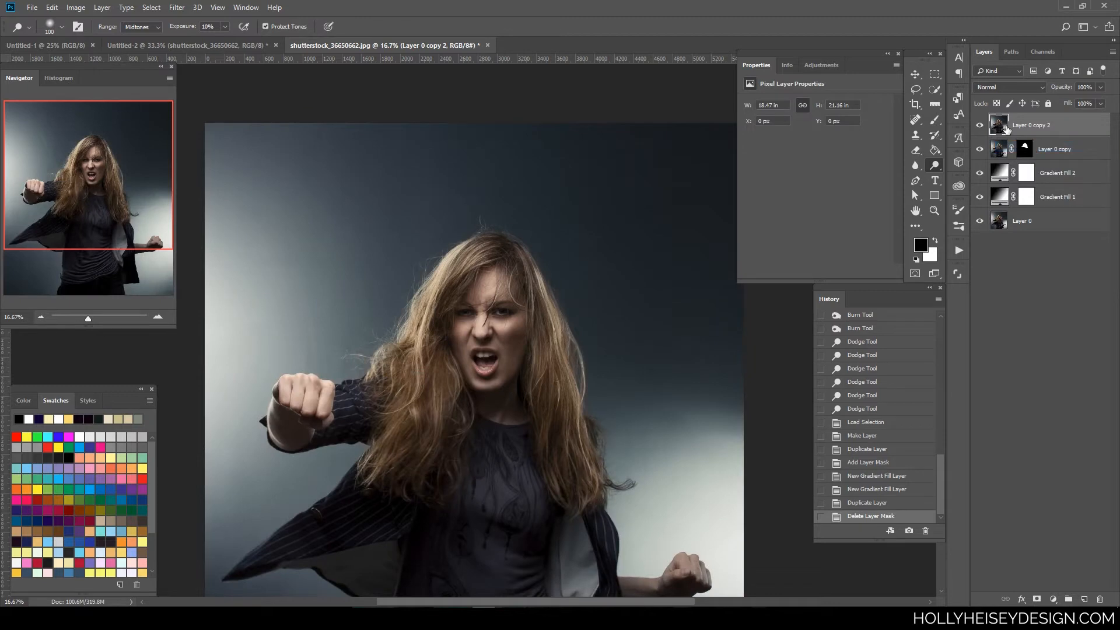
Select the woman on Layer 0 copy 2 using the Quick Selection tool's Select Subject command
key("ctrl+plus")
left_click_drag(665, 456, 673, 276)
key("ctrl+minus")
key("ctrl+minus")
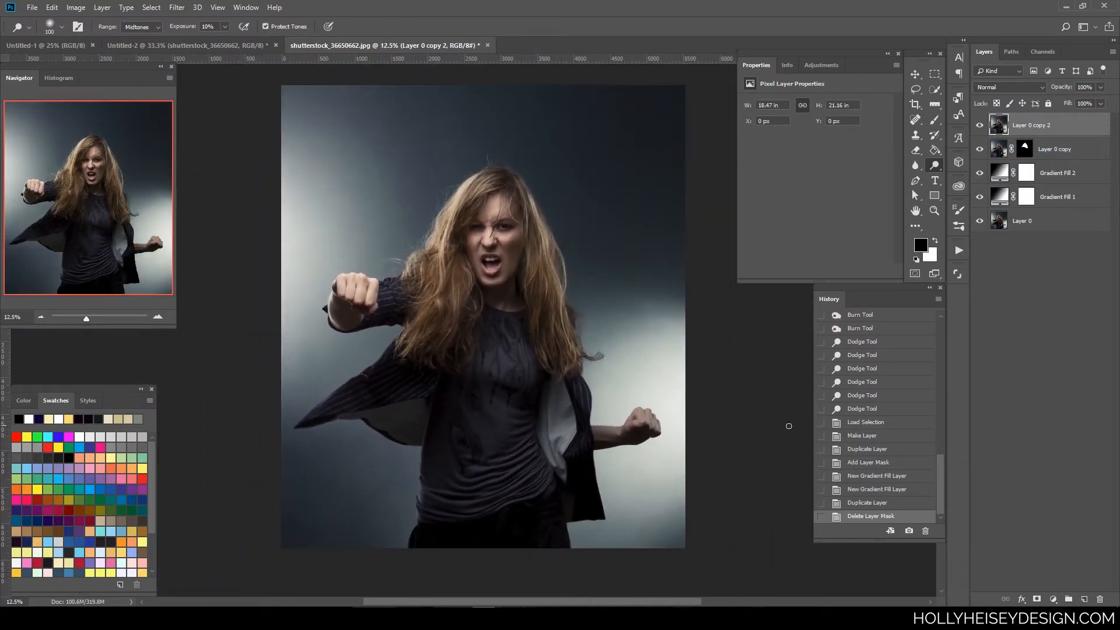
left_click(936, 90)
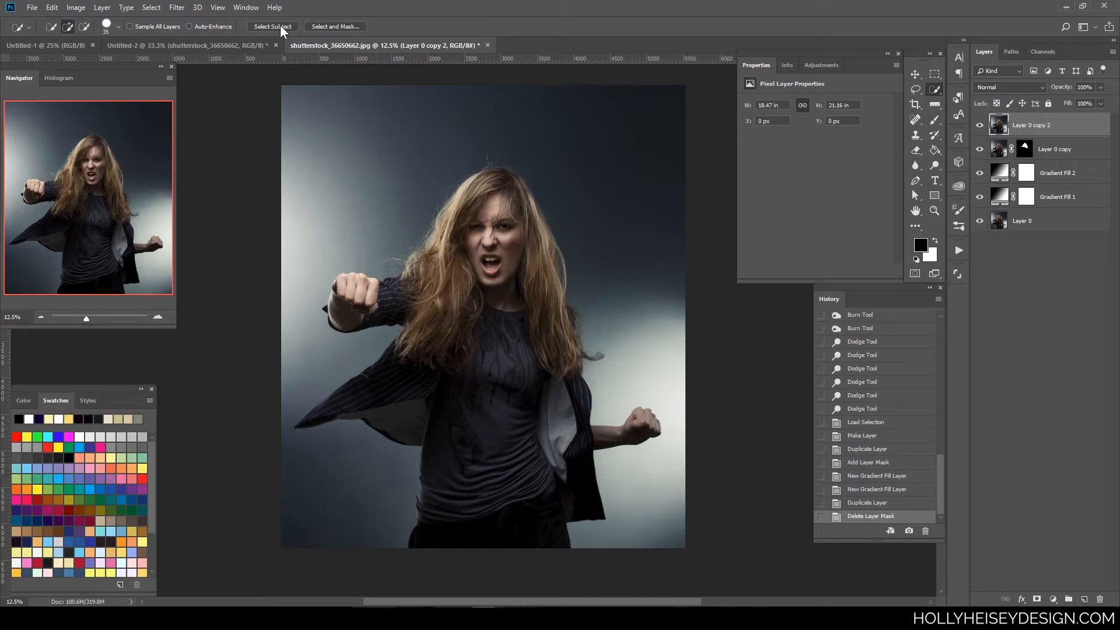
right_click(937, 89)
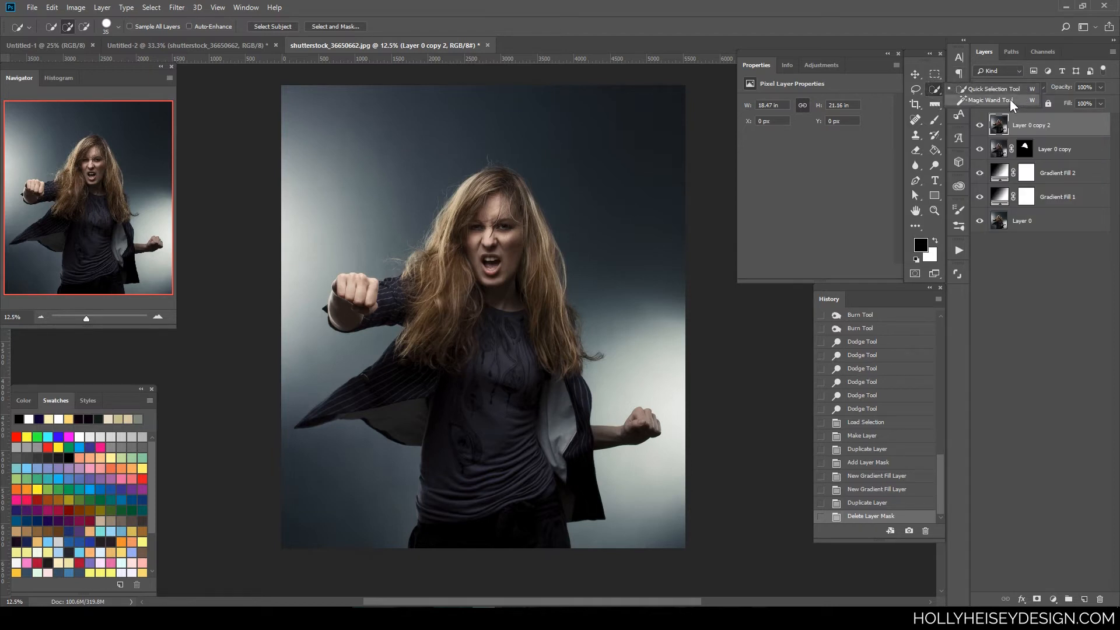
left_click(987, 89)
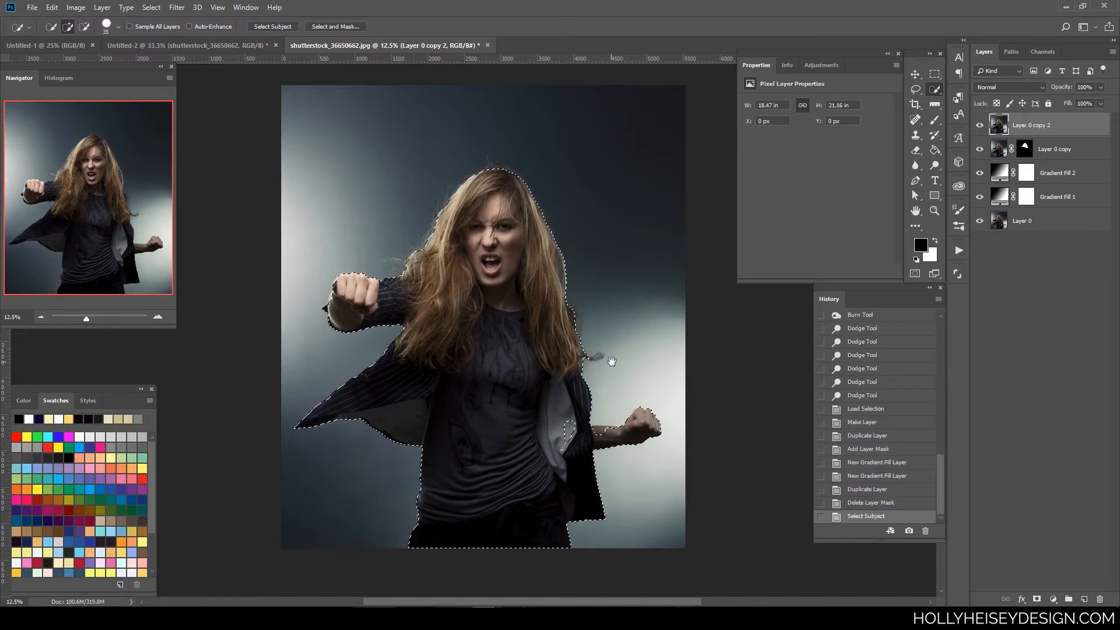
Add the open jacket's lining, its lower corner and the forearm to the selection, and turn it into a mask on Layer 0 copy 2
mouse_move(612, 361)
left_mouse_down()
mouse_move(663, 376)
mouse_move(650, 380)
left_mouse_up()
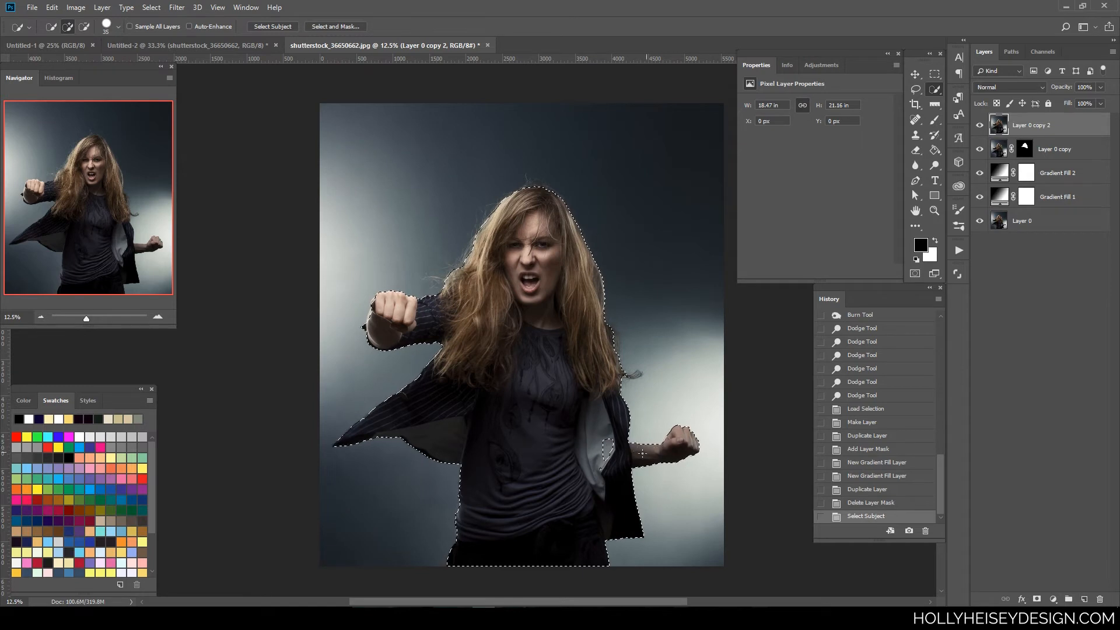
left_click(599, 462)
left_click(601, 465)
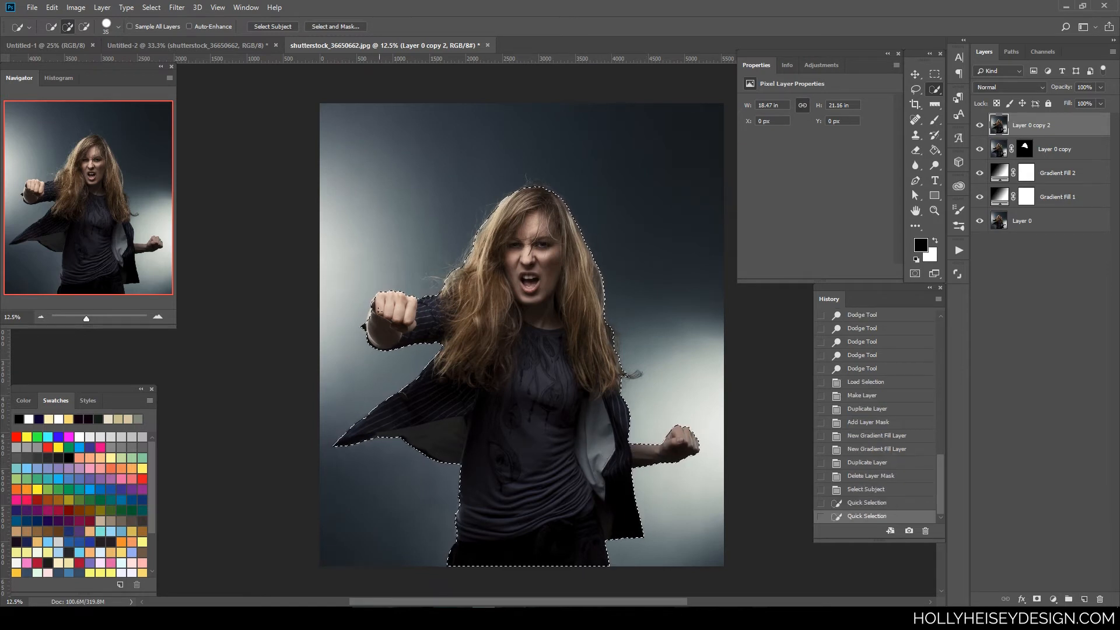
left_click(627, 519)
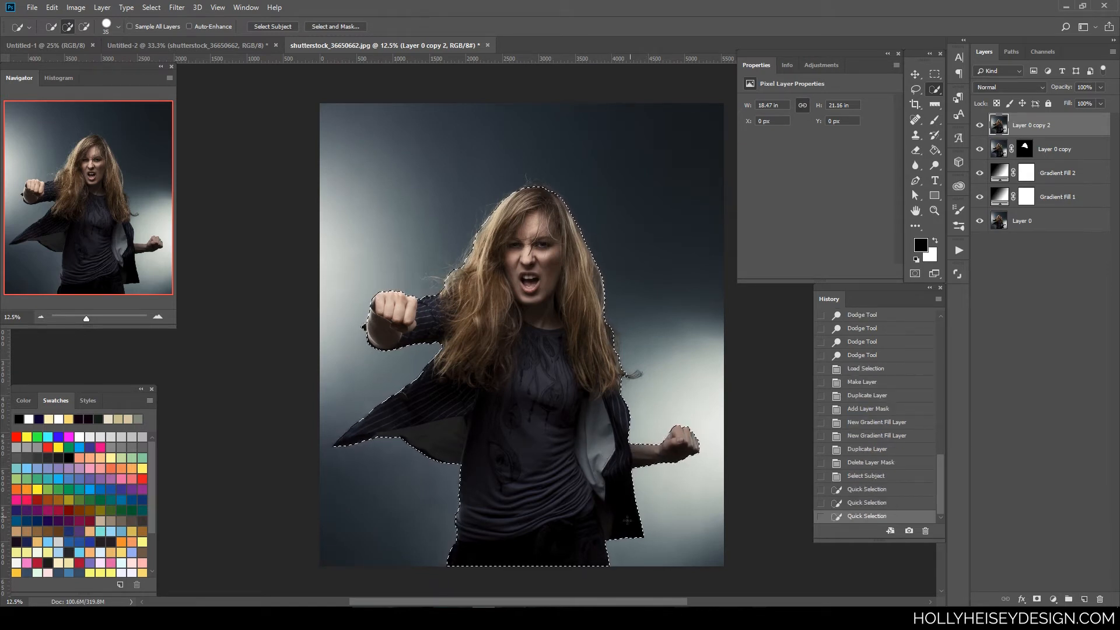
left_click(663, 430)
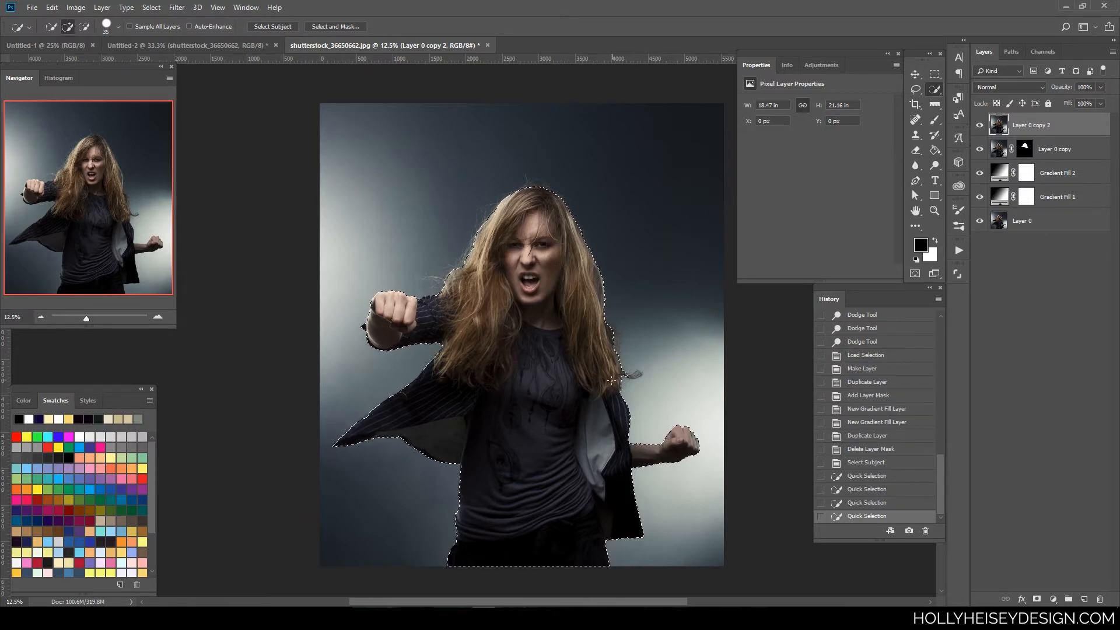
left_click(1038, 600)
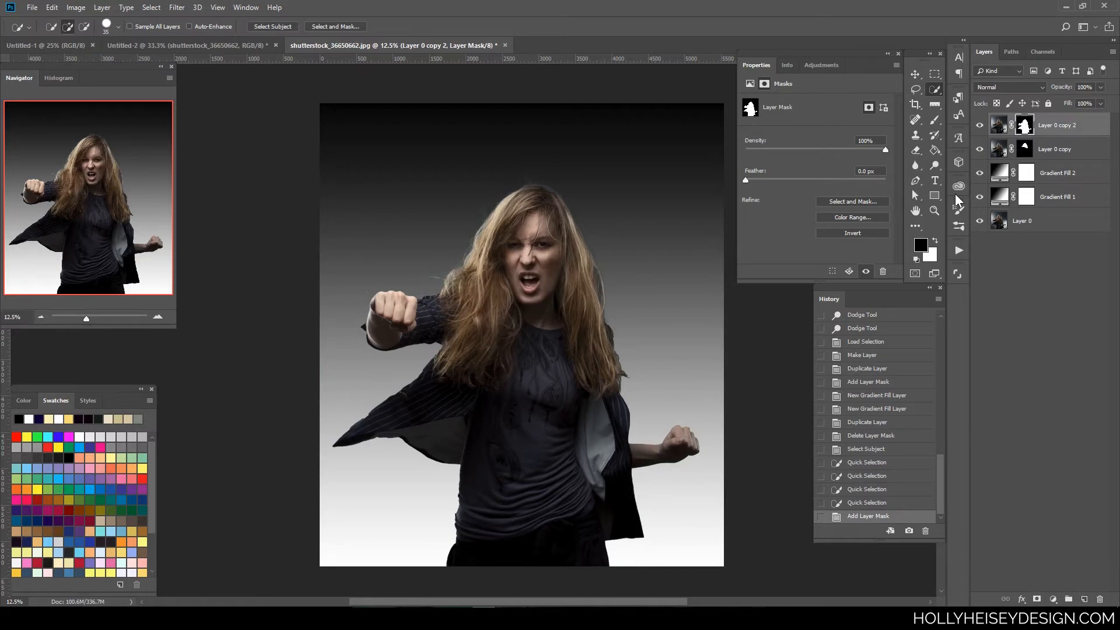
Inspect the body cutout's edges up close, briefly lowering the mask density to 49% for comparison and restoring it to 100%
key("ctrl+plus")
key("ctrl+plus")
key("ctrl+plus")
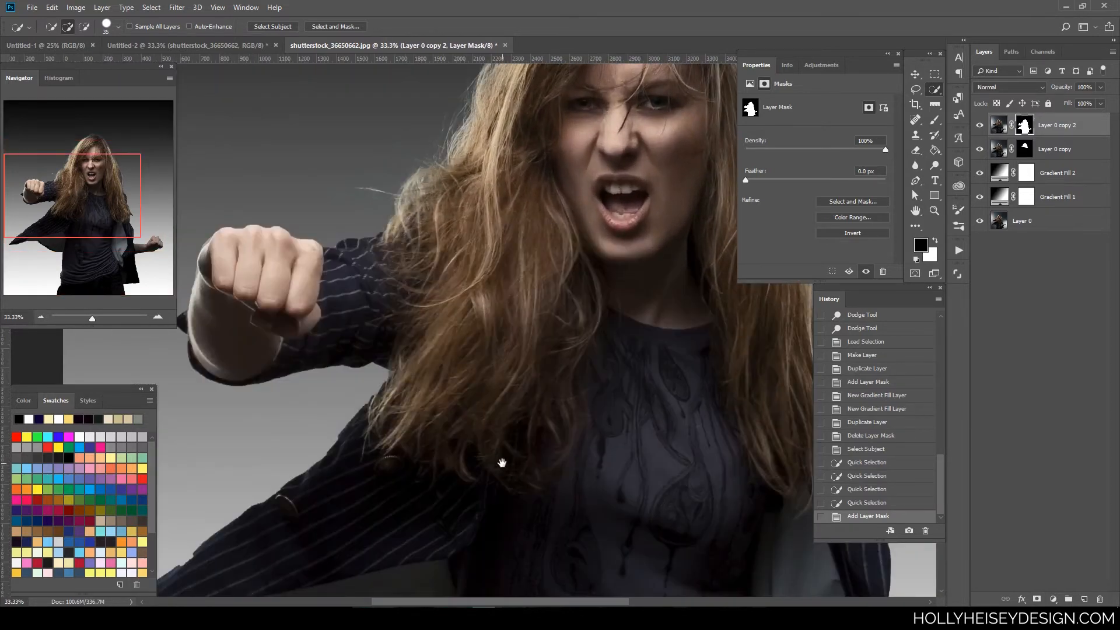
left_click_drag(503, 463, 612, 353)
key("ctrl+plus")
left_click_drag(485, 443, 615, 347)
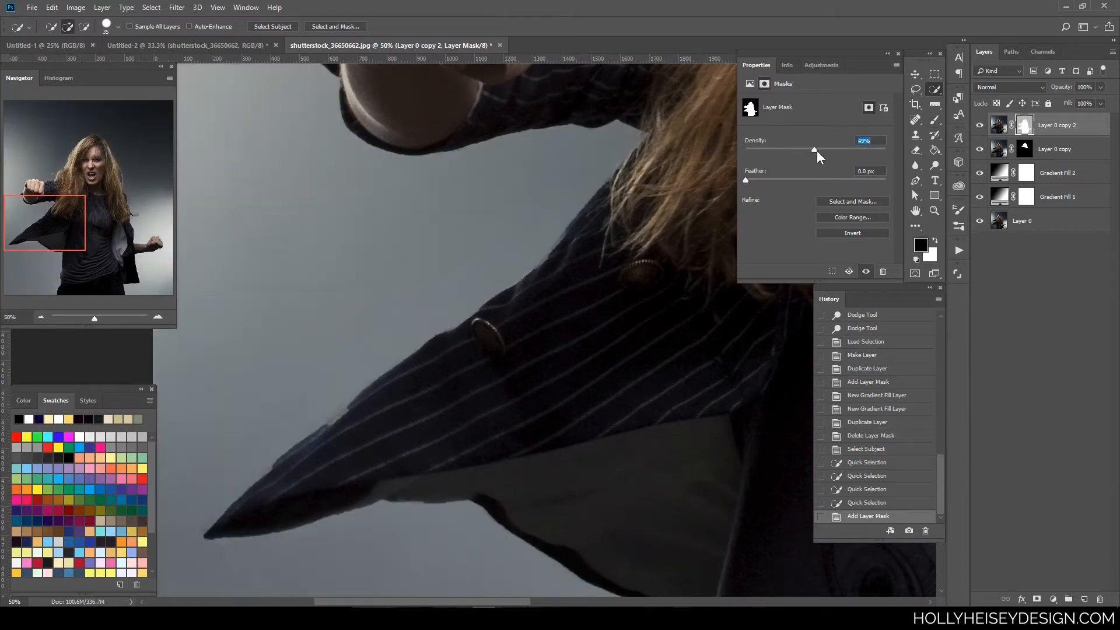
left_click_drag(892, 153, 893, 154)
key("ctrl+minus")
key("ctrl+minus")
key("ctrl+minus")
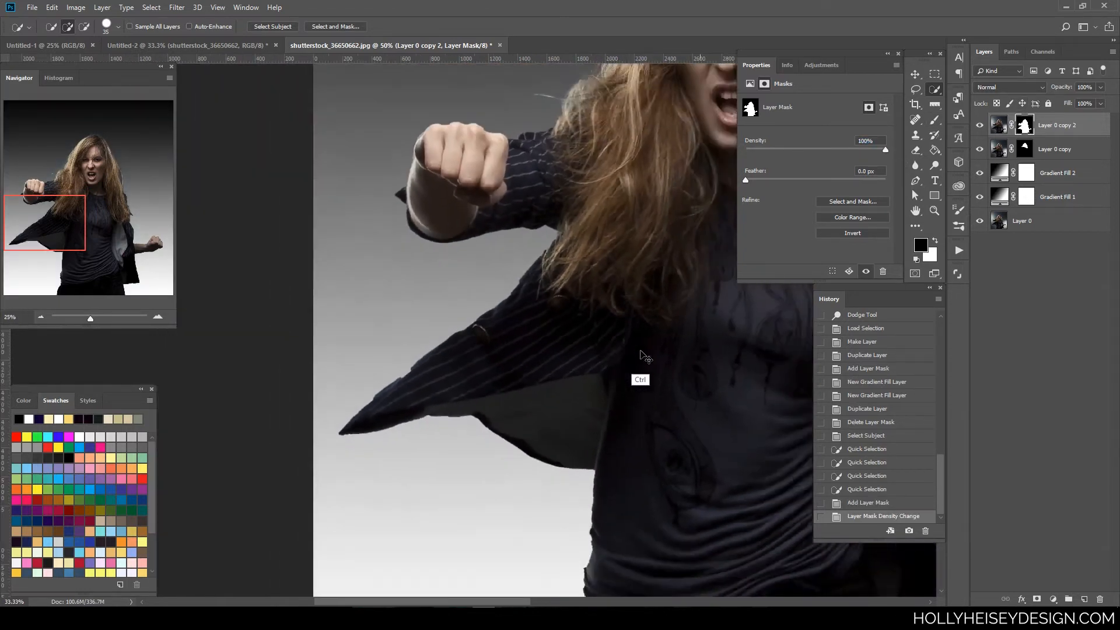
left_click_drag(682, 322, 544, 375)
key("ctrl+plus")
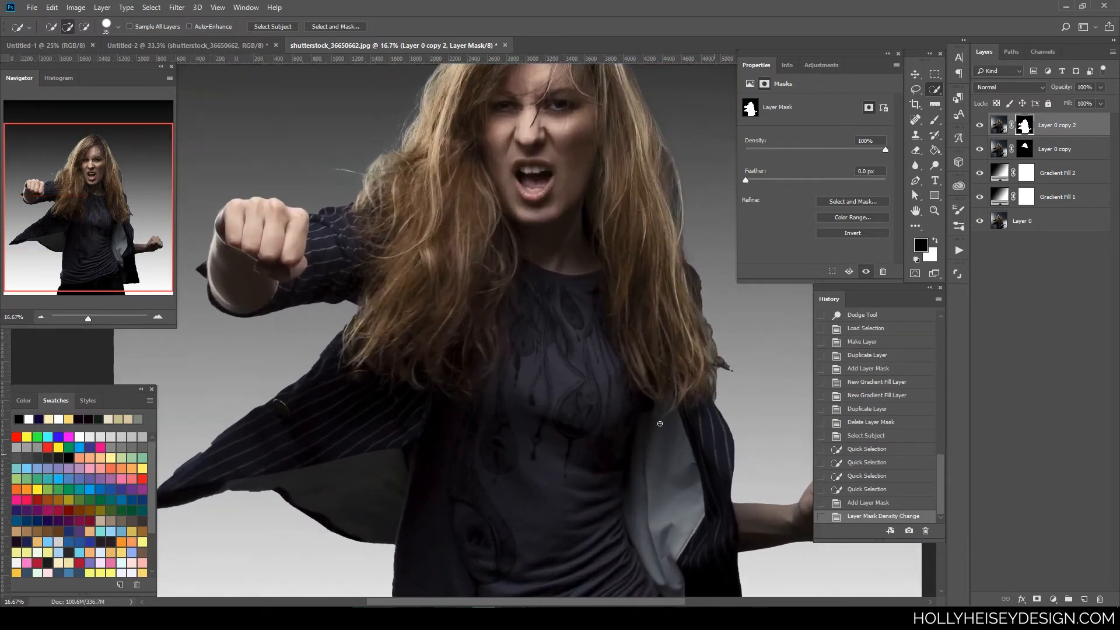
key("ctrl+minus")
Move the masked hair layer, Layer 0 copy, above the body layer, Layer 0 copy 2
left_click(1026, 148)
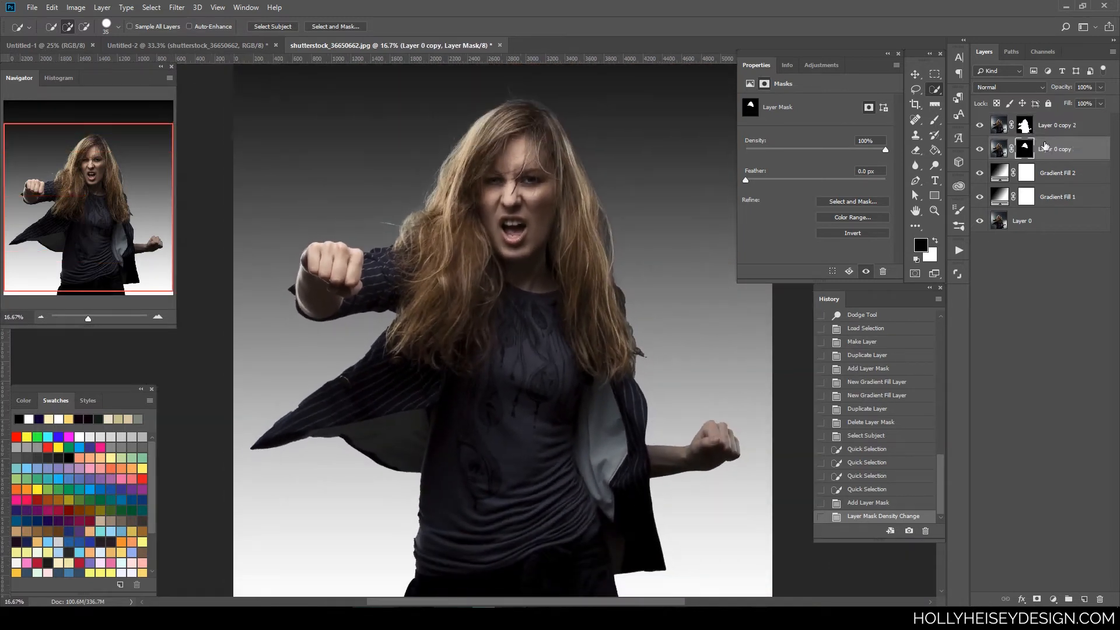
left_click_drag(1048, 150, 1050, 112)
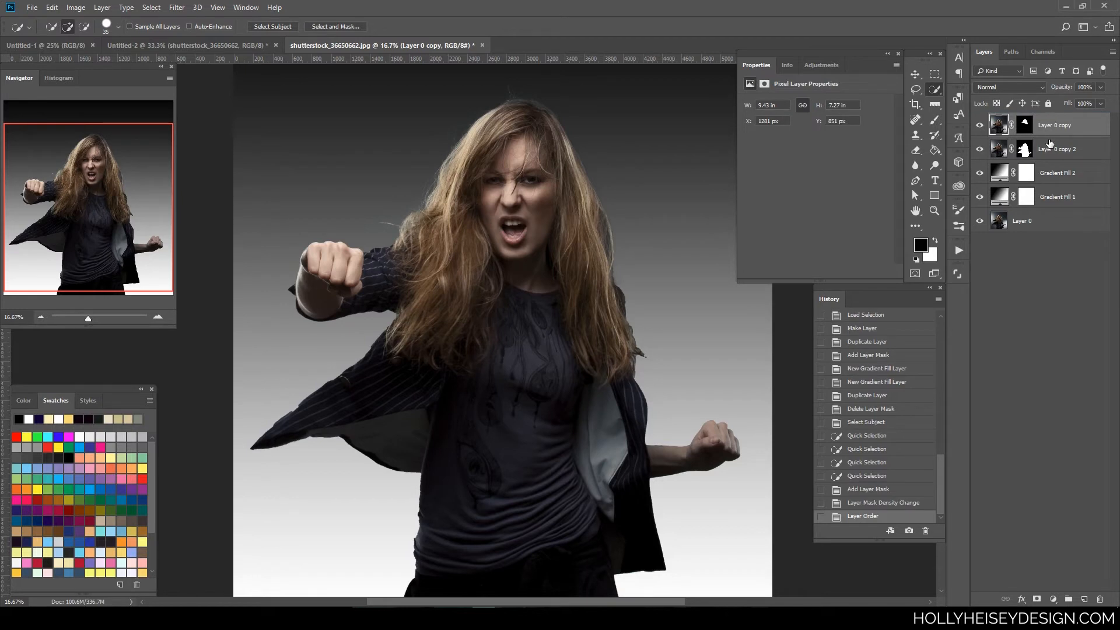
Lower the opacity of the body layer, Layer 0 copy 2, to 61%
left_click(1026, 124)
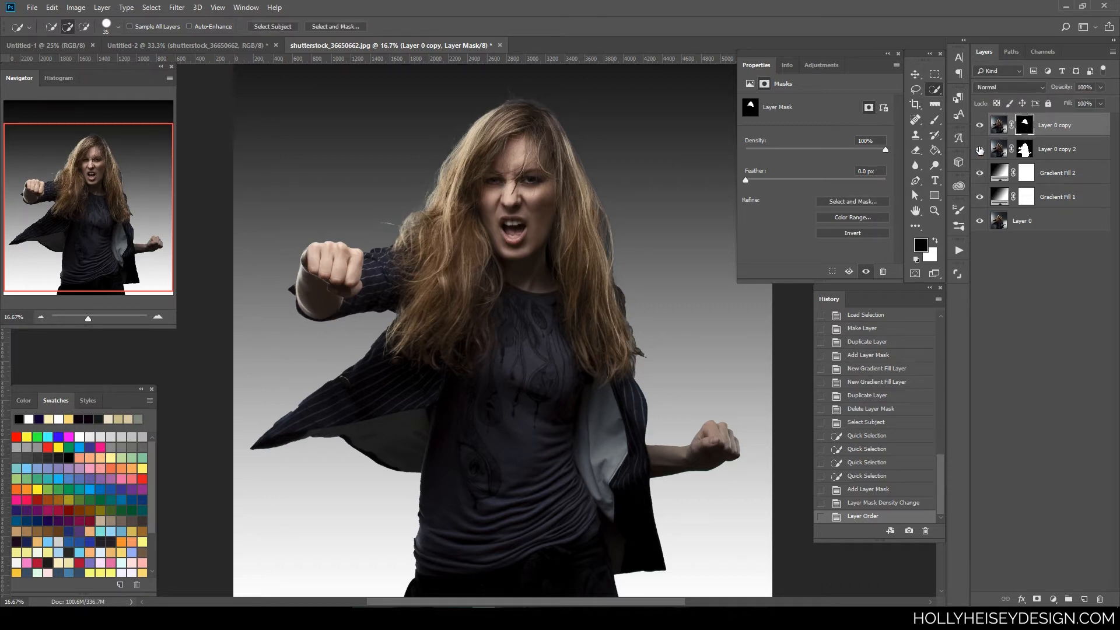
left_click(980, 150, "alt")
left_click(981, 150, "alt")
left_click(999, 148)
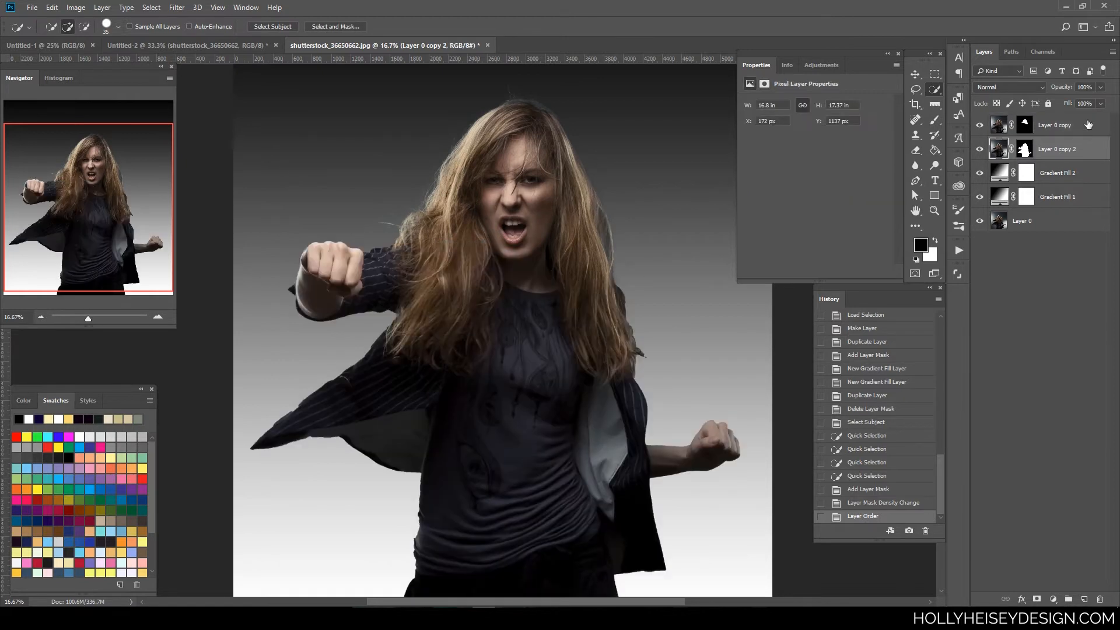
left_click(1100, 89)
left_click_drag(1072, 101, 1080, 101)
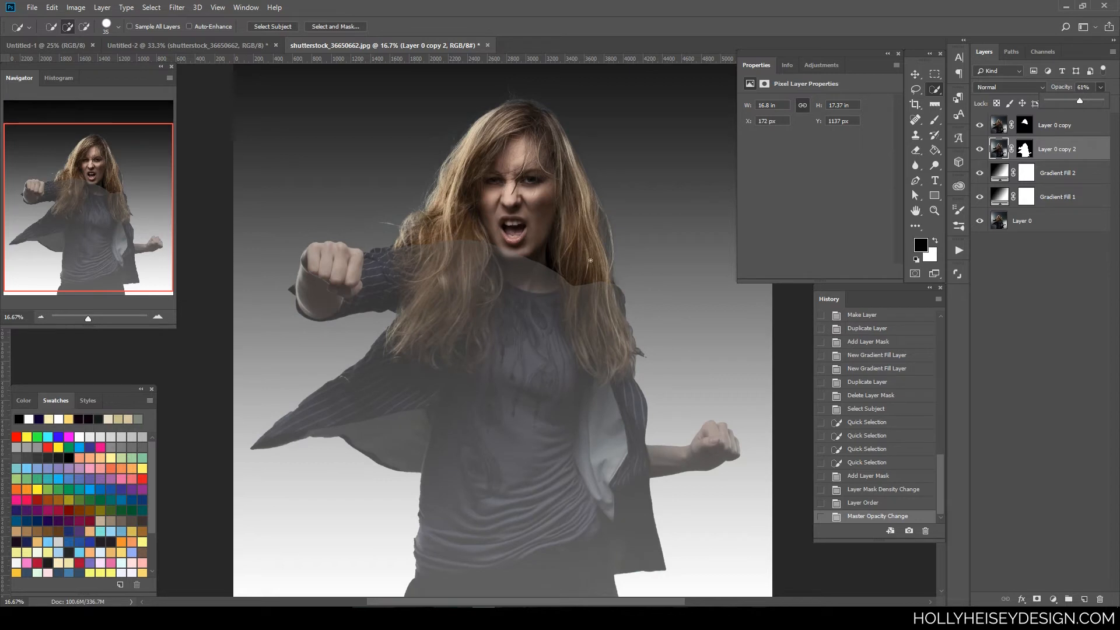
Load Layer 0 copy's hair mask as a selection and target Layer 0 copy 2's mask with the Brush tool
left_click(1027, 125)
key("ctrl")
left_click(1028, 128, "ctrl")
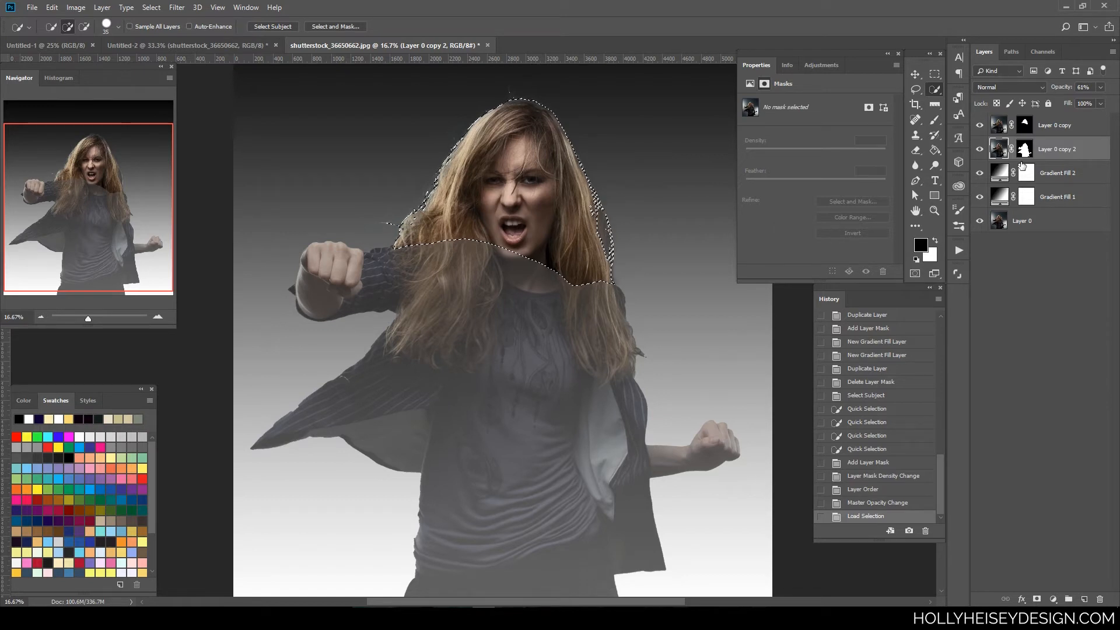
key("ctrl+shift+i")
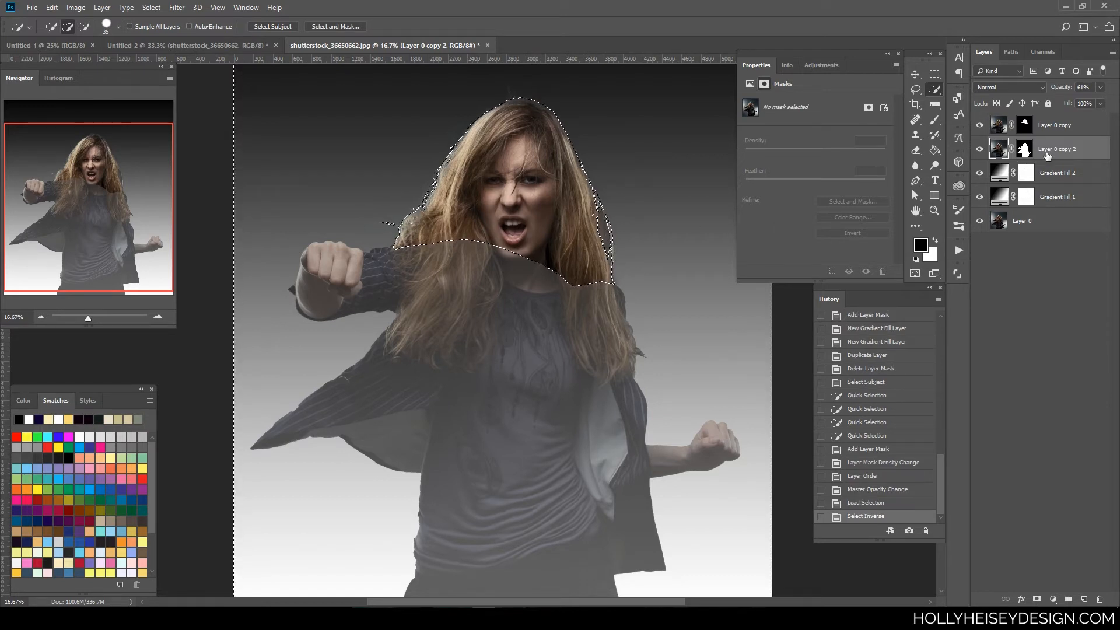
left_click(1025, 150)
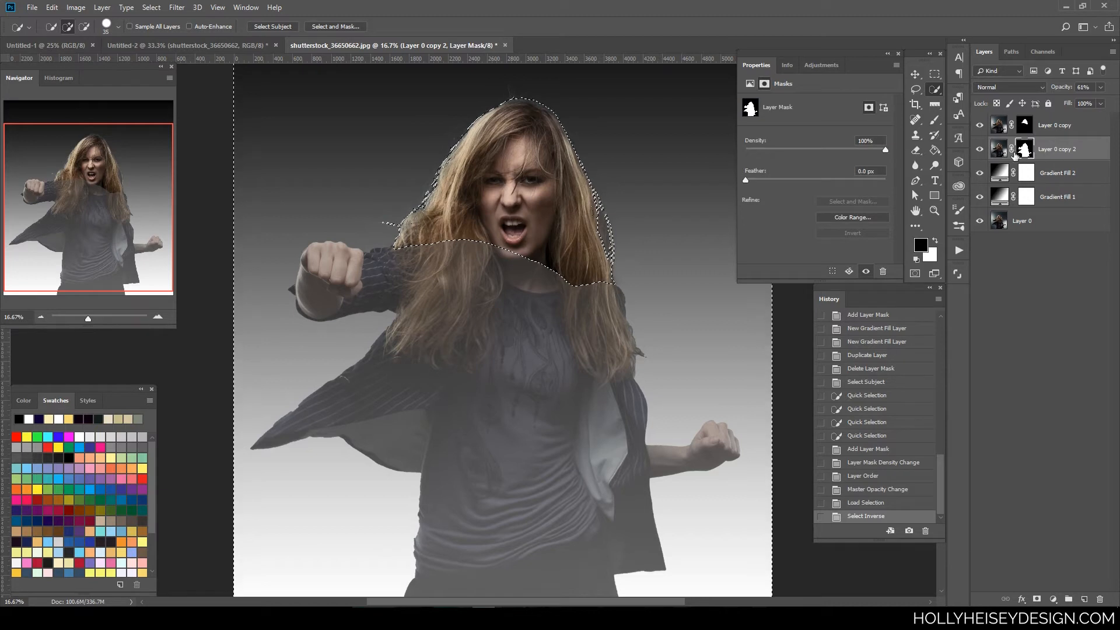
left_click(937, 120)
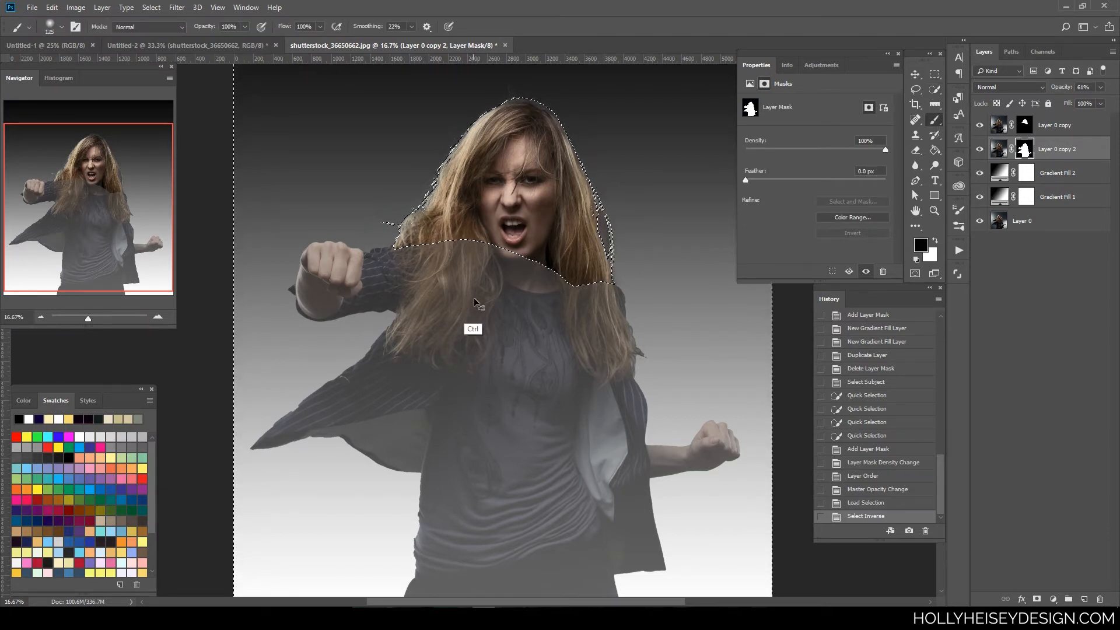
key("ctrl+minus")
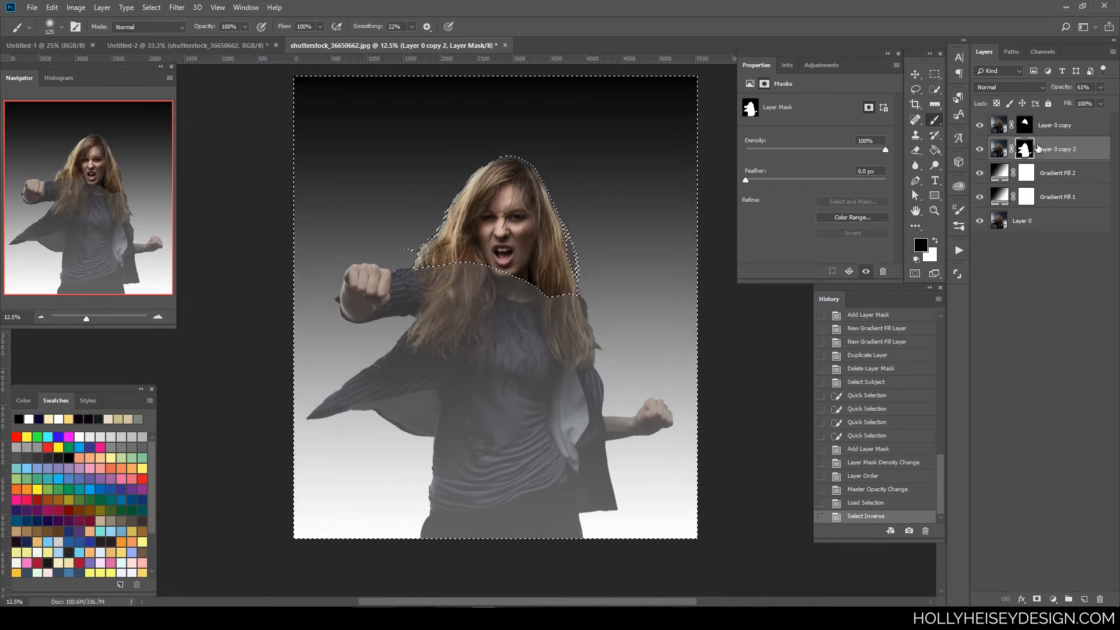
key("ctrl+shift+i")
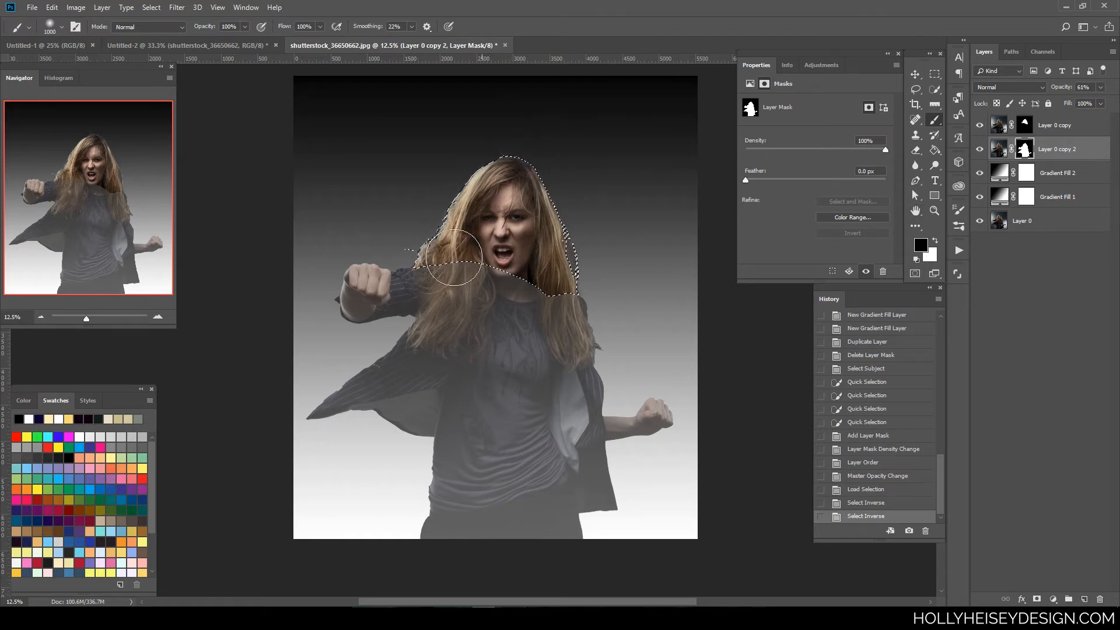
Paint black inside the head selection on Layer 0 copy 2's mask with a 1000 px brush, and deselect
left_click(419, 248)
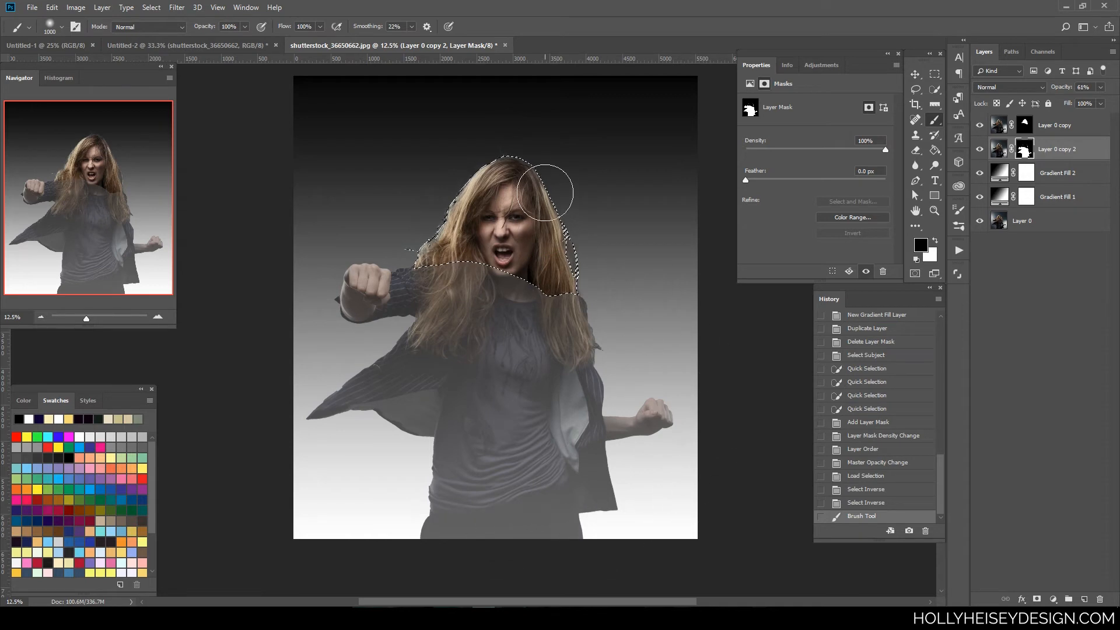
left_click(621, 382)
key("ctrl+d")
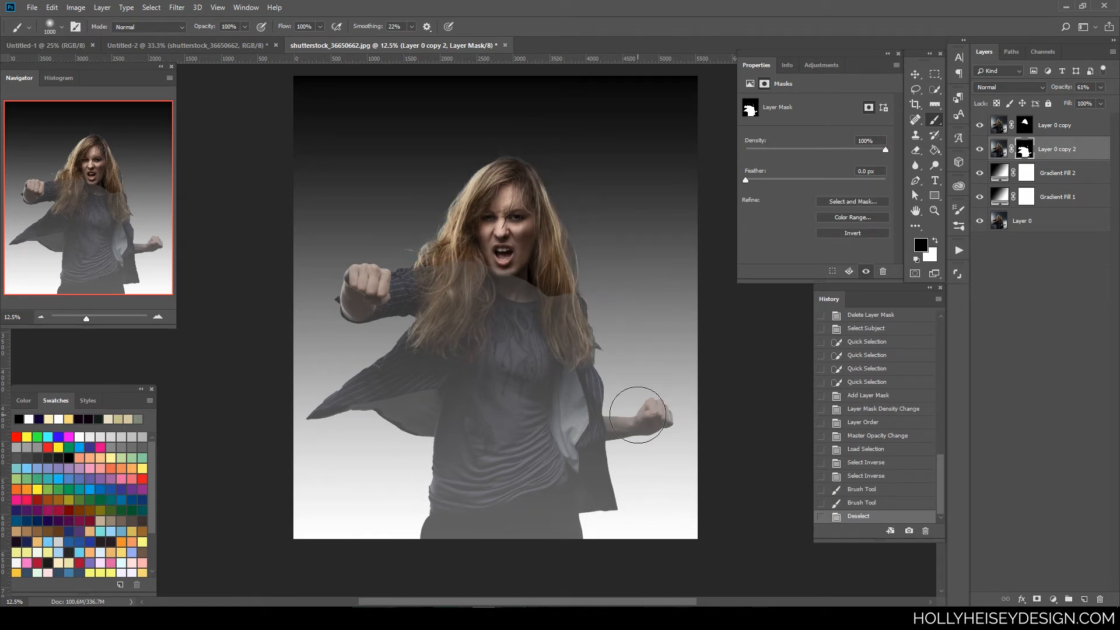
Reduce the brush size to 200 px for finer work on the body mask
key("ctrl+plus")
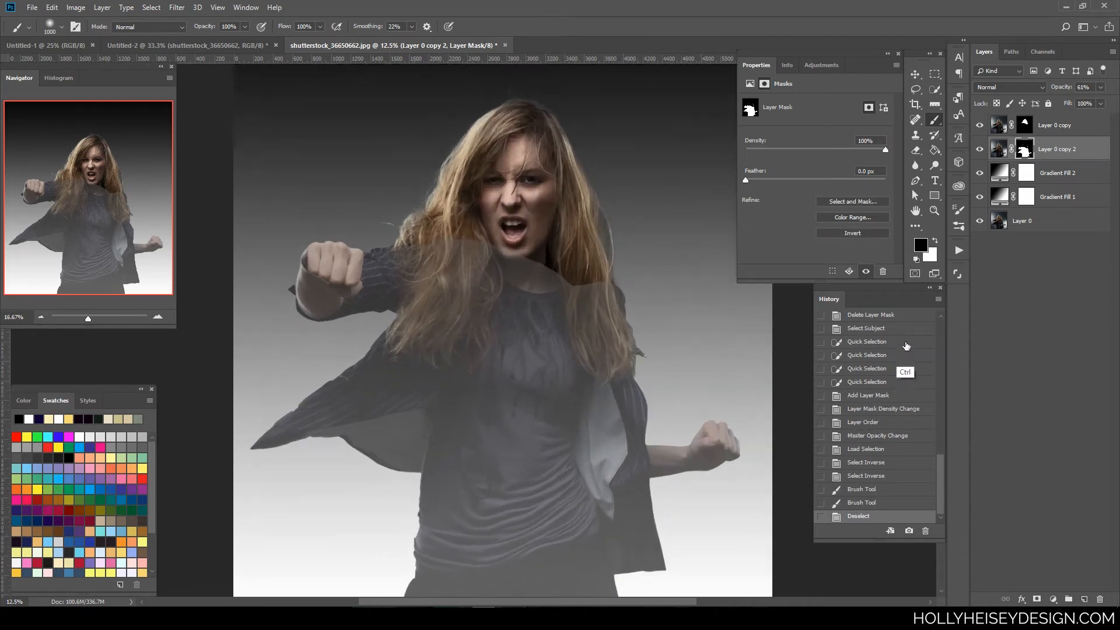
key("bracketright")
key("bracketleft")
key("bracketleft")
key("bracketleft")
key("bracketleft")
key("bracketleft")
key("bracketleft")
key("bracketleft")
key("bracketleft")
key("bracketleft")
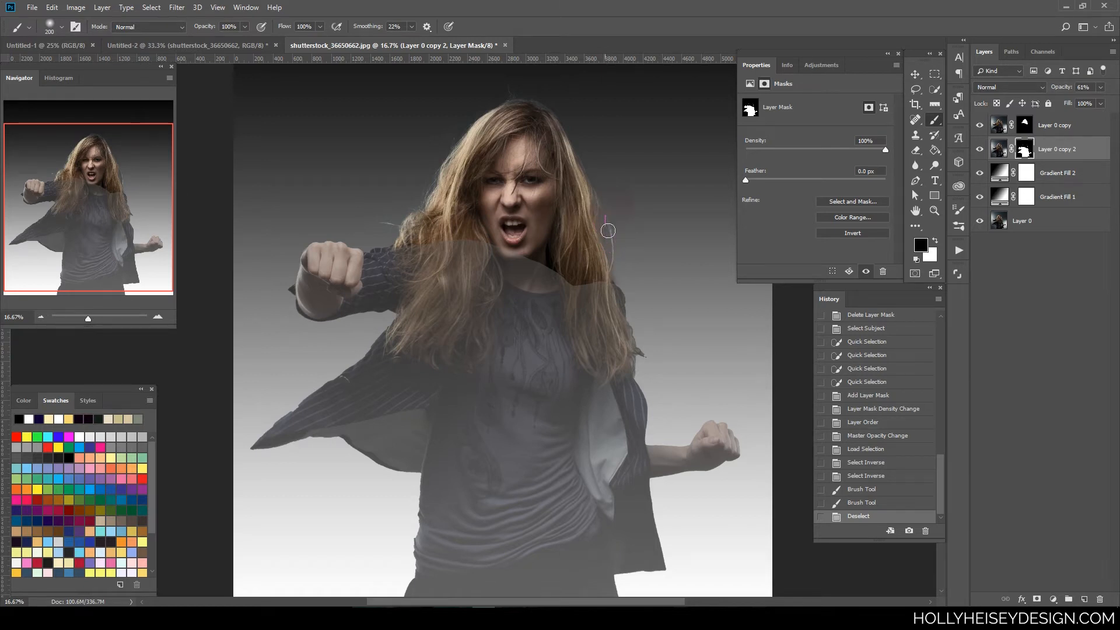
Inspect the hair's outer edge near the shoulder, briefly hiding Gradient Fill 2 to compare it against the other backdrop
key("ctrl")
key("ctrl+plus")
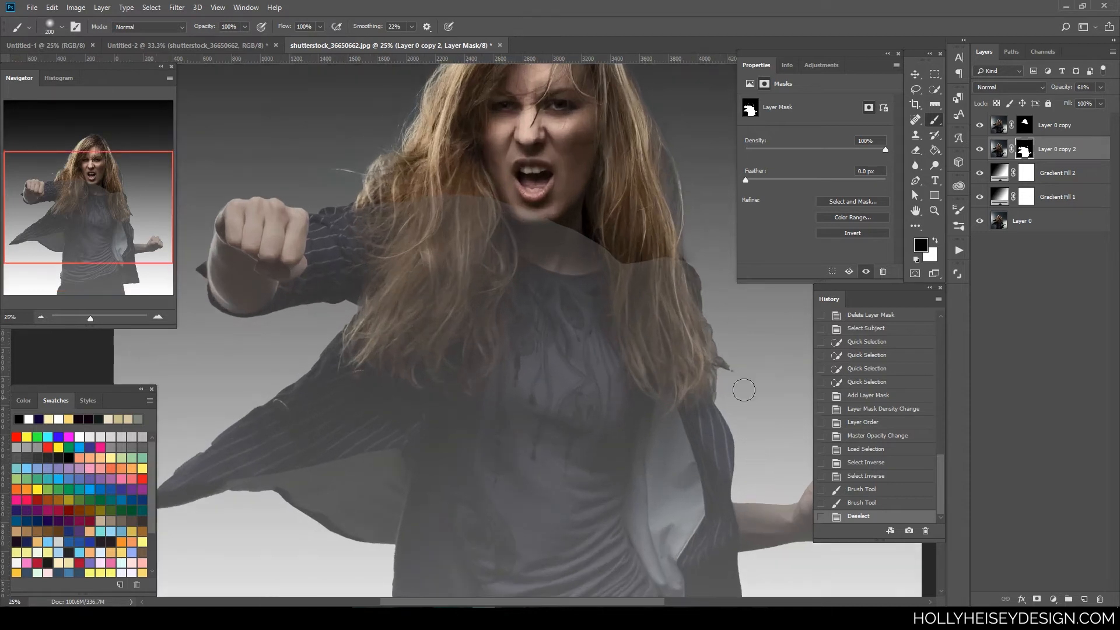
key("ctrl+plus")
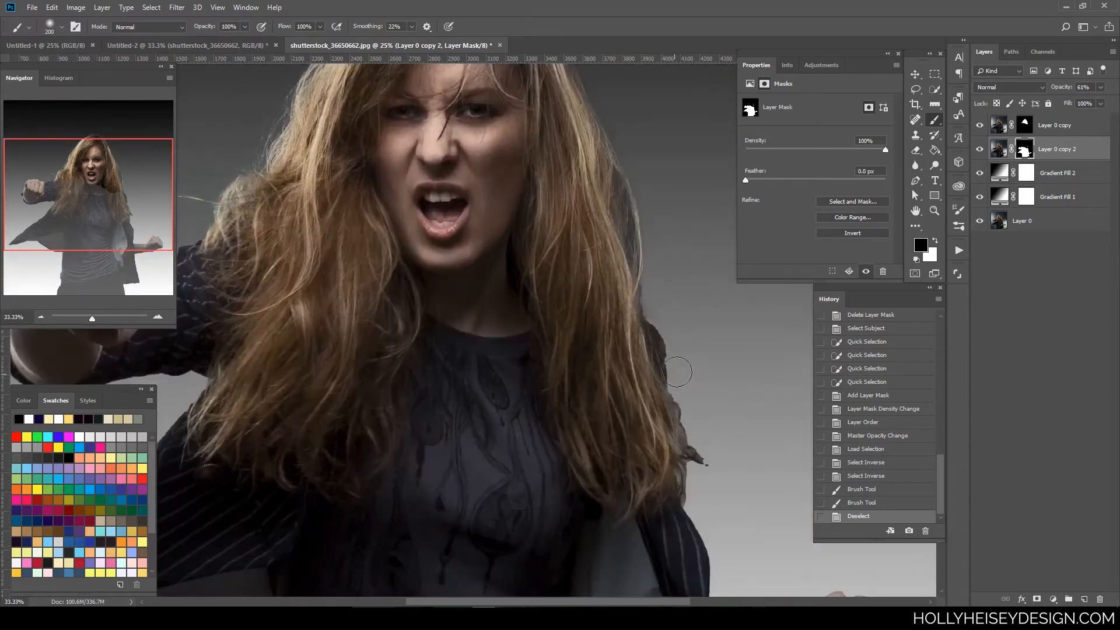
left_click_drag(699, 364, 672, 389)
key("ctrl+z")
key("ctrl+z")
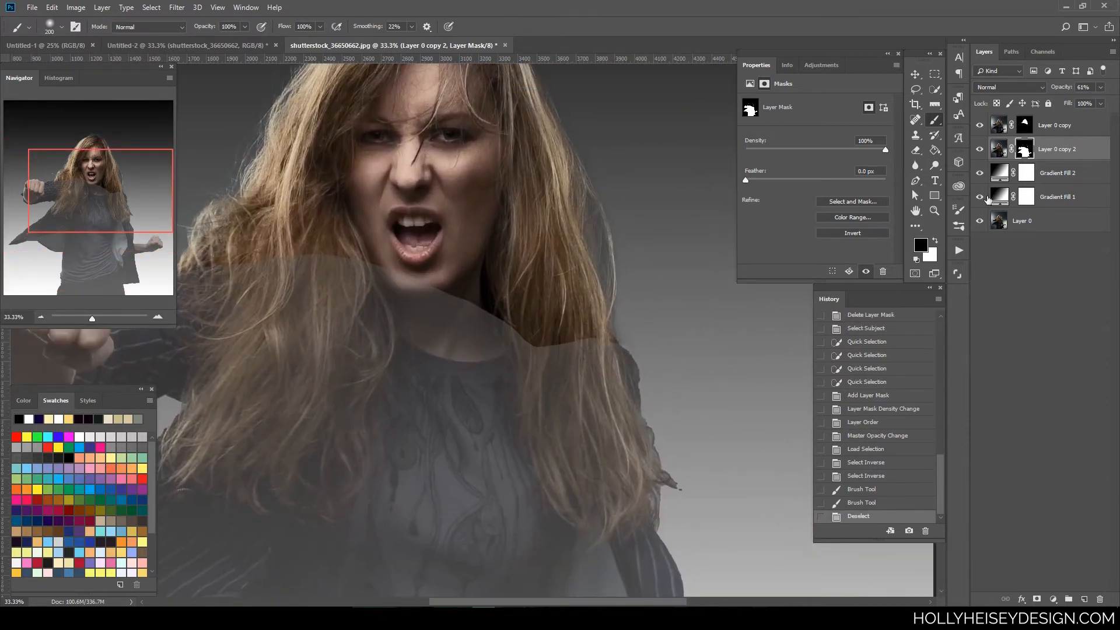
left_click(981, 174)
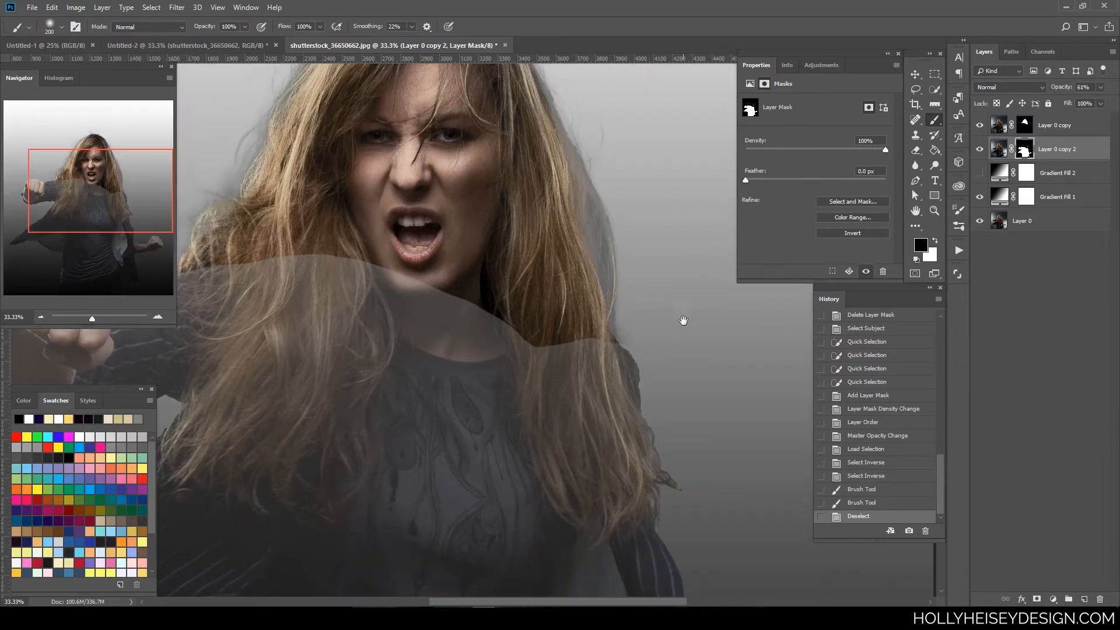
left_click_drag(680, 321, 673, 375)
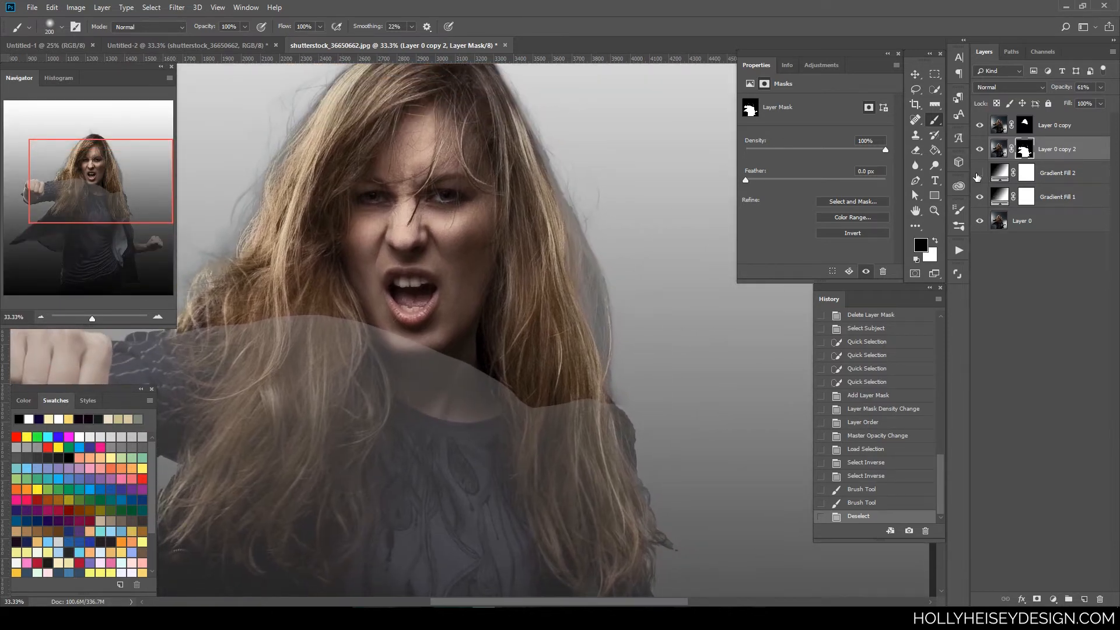
left_click(981, 173)
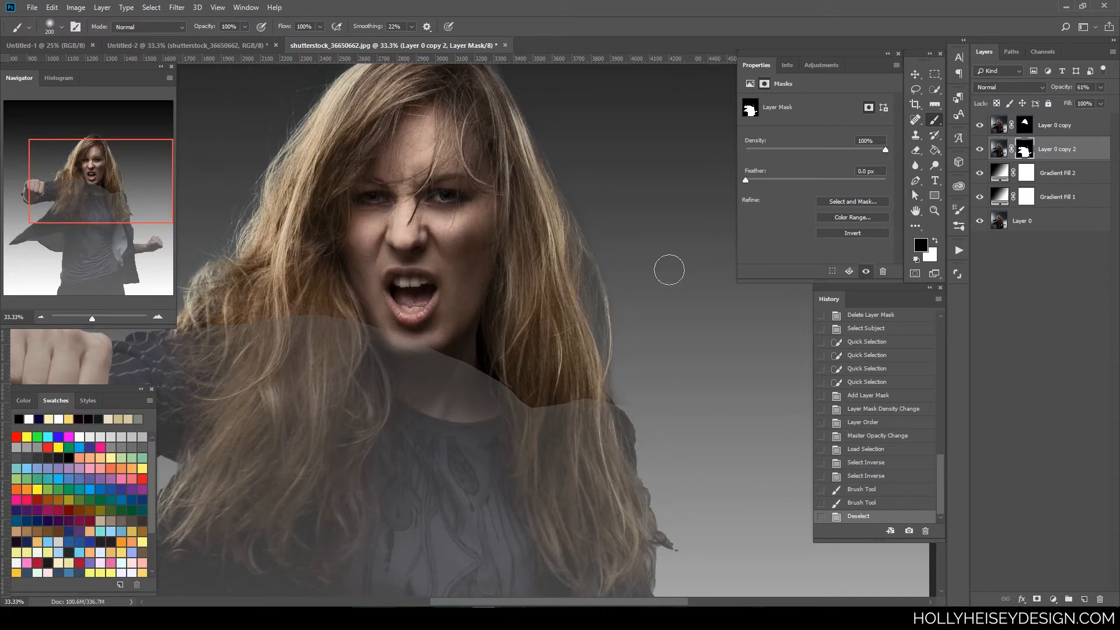
Paint black on Layer 0 copy 2's mask around the hair's edges to clear leftover body-layer background
mouse_move(575, 276)
left_mouse_down()
mouse_move(603, 333)
mouse_move(590, 241)
mouse_move(610, 383)
mouse_move(583, 298)
mouse_move(596, 304)
mouse_move(590, 238)
left_mouse_up()
left_click_drag(470, 261, 674, 303)
mouse_move(365, 336)
left_mouse_down()
mouse_move(571, 97)
mouse_move(478, 185)
left_mouse_up()
left_click_drag(677, 263, 555, 326)
mouse_move(511, 137)
left_mouse_down()
mouse_move(590, 177)
mouse_move(584, 193)
mouse_move(577, 159)
mouse_move(689, 441)
mouse_move(679, 369)
mouse_move(693, 490)
left_mouse_up()
key("ctrl+minus")
key("ctrl+minus")
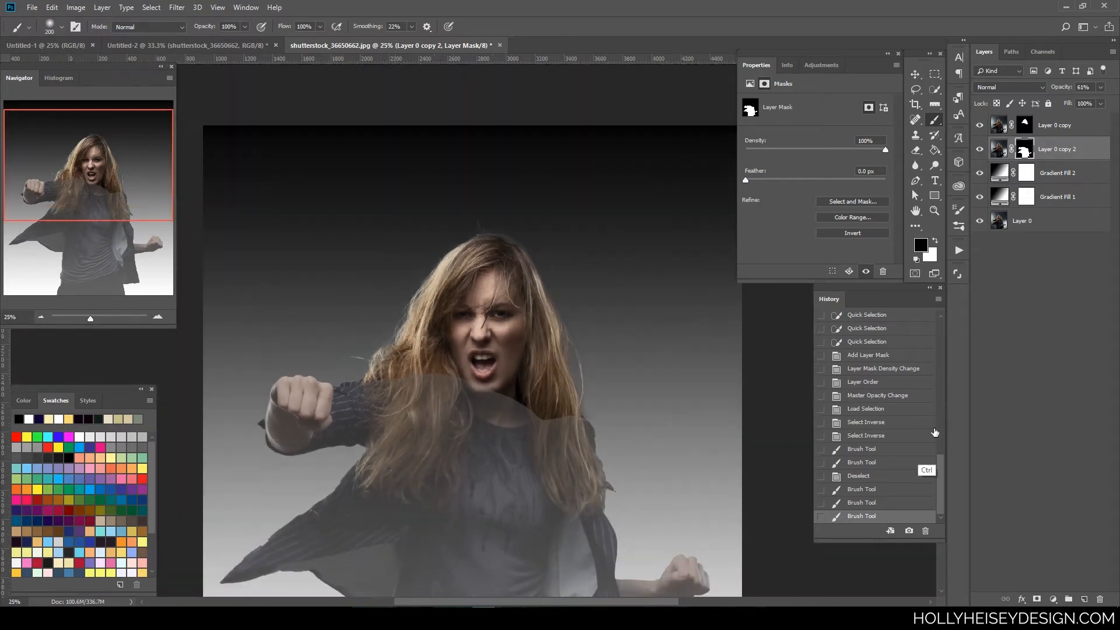
Restore Layer 0 copy 2's opacity to 100%
left_click(1100, 87)
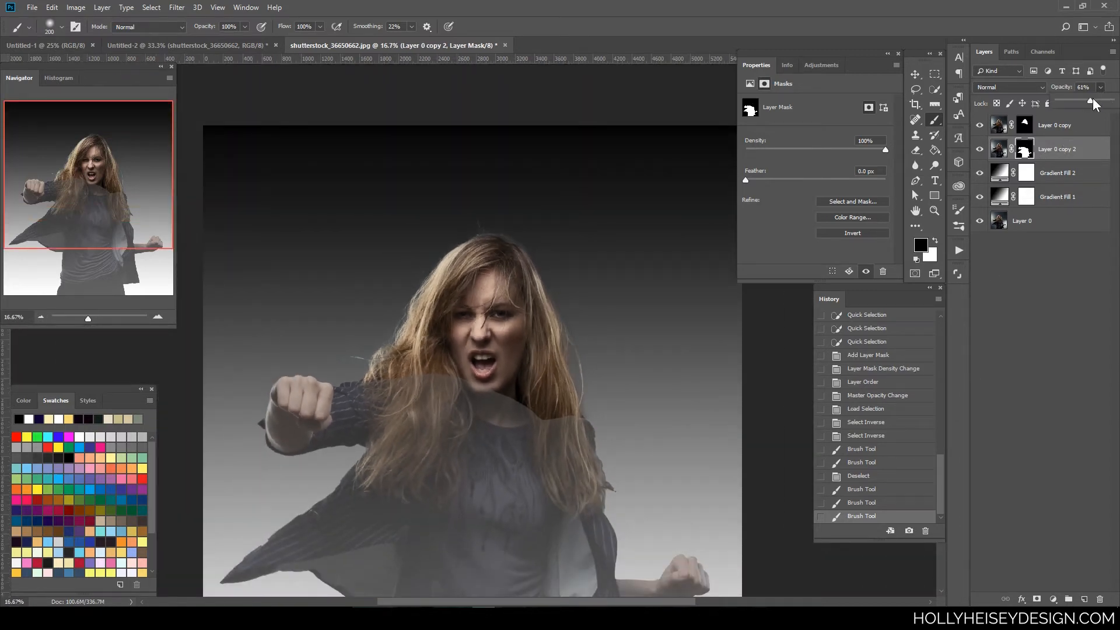
left_click_drag(1090, 100, 1111, 100)
left_click(685, 431)
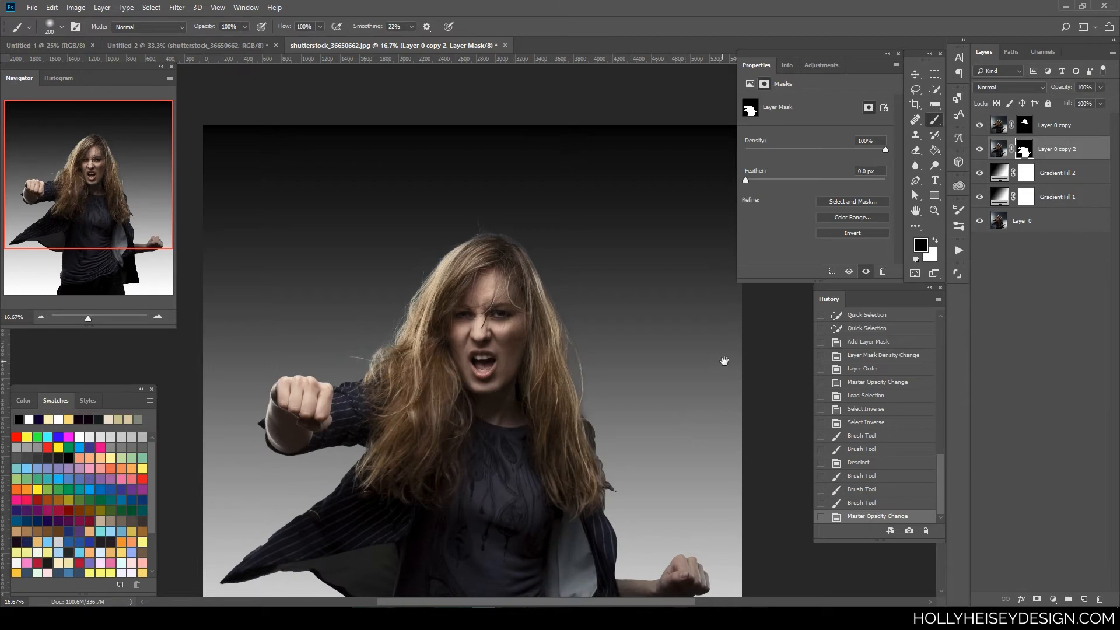
Paint white on Layer 0 copy 2's mask with an 80 px brush over the hair beside the neck and shoulder
key("ctrl+plus")
left_click_drag(587, 528, 642, 442)
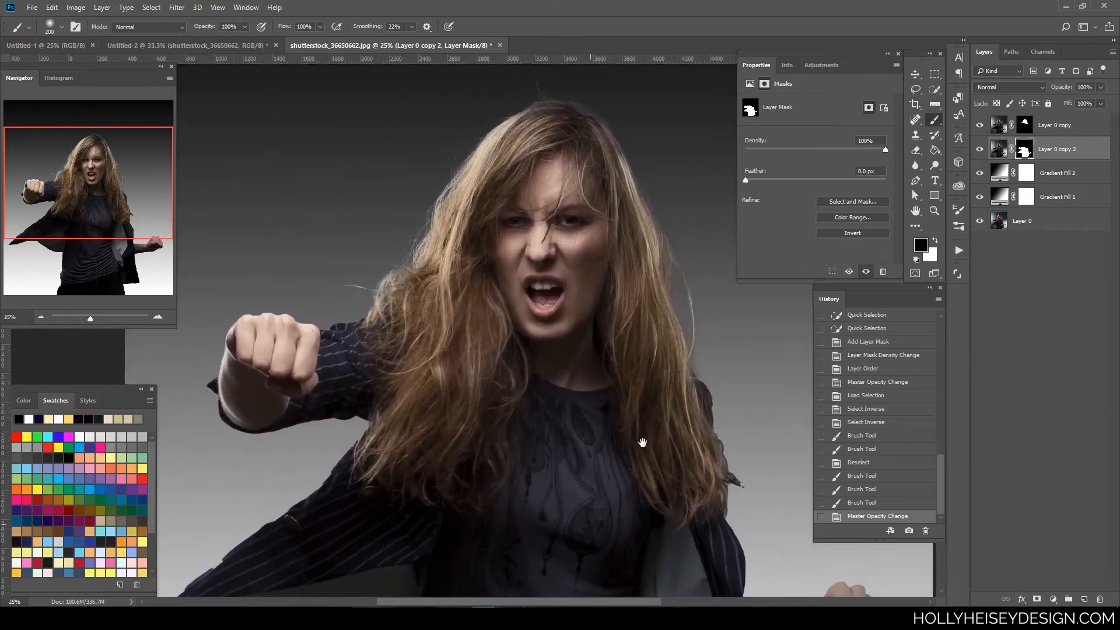
key("ctrl+plus")
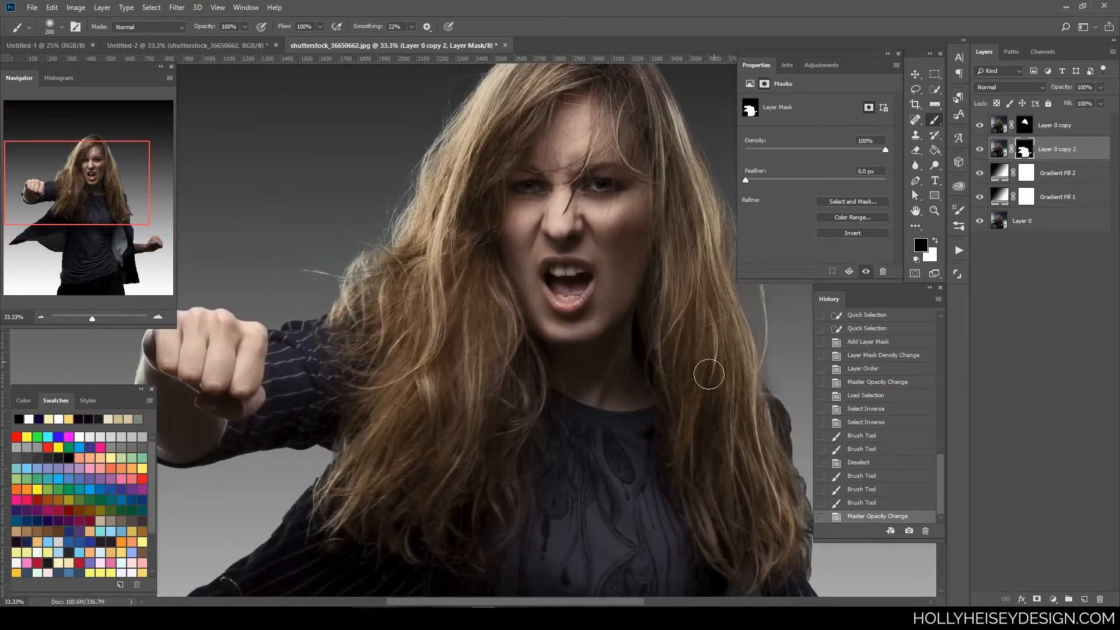
left_click(936, 241)
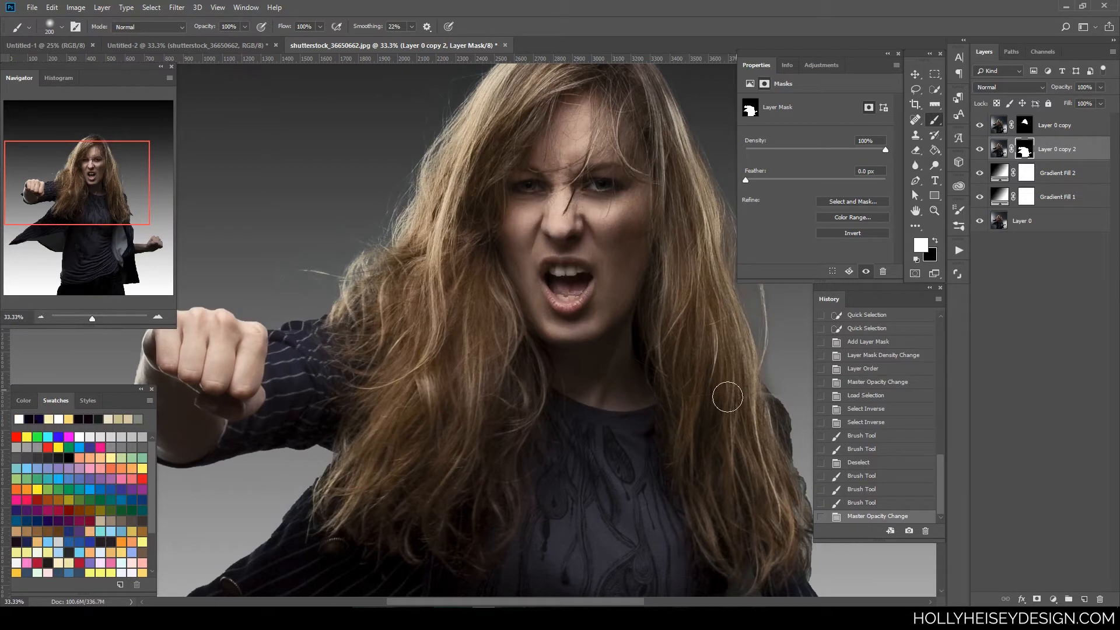
key("bracketleft")
key("bracketleft")
key("bracketleft")
key("bracketleft")
key("bracketleft")
mouse_move(667, 362)
left_mouse_down()
mouse_move(725, 360)
mouse_move(770, 410)
left_mouse_up()
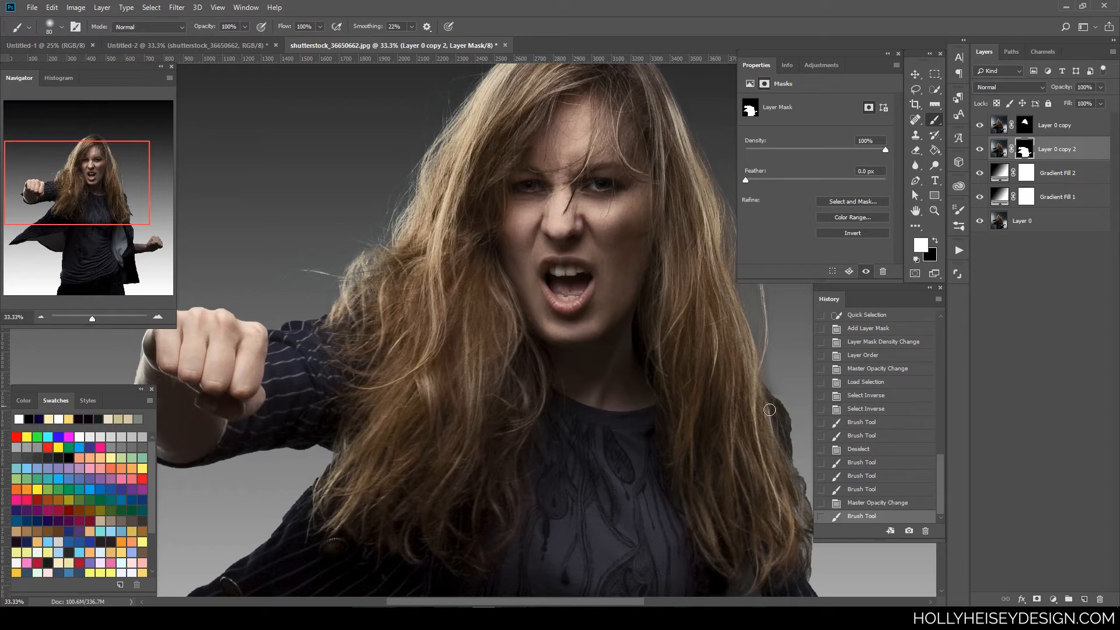
Check how the hair and body cutouts overlap by hiding and reshowing Layer 0 copy and Layer 0 copy 2 in turn
left_click(983, 124)
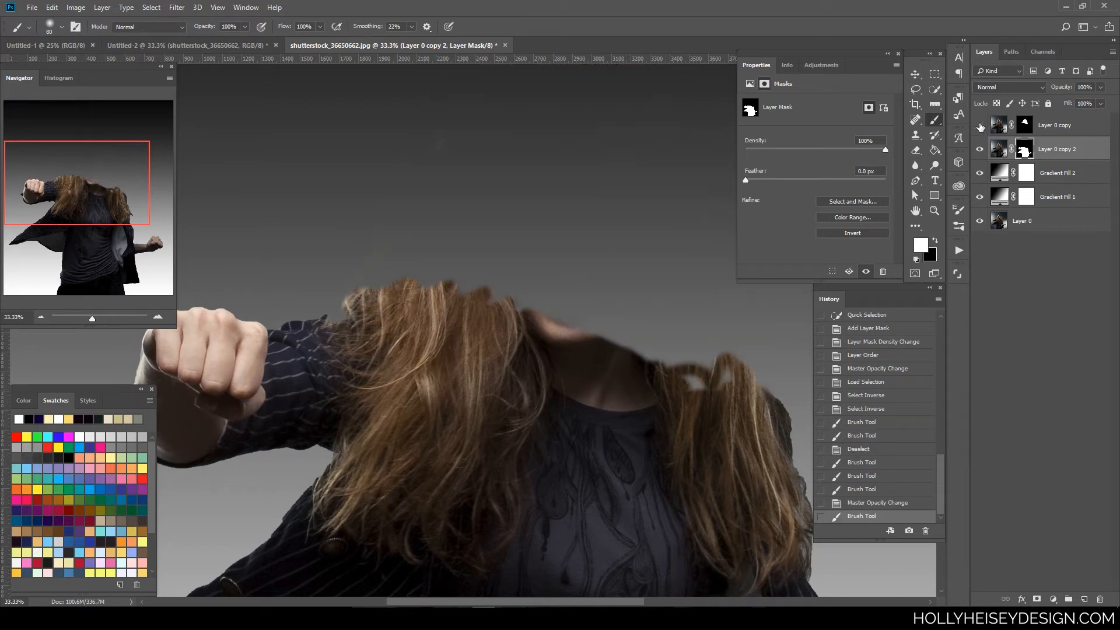
left_click(980, 126)
left_click(981, 149)
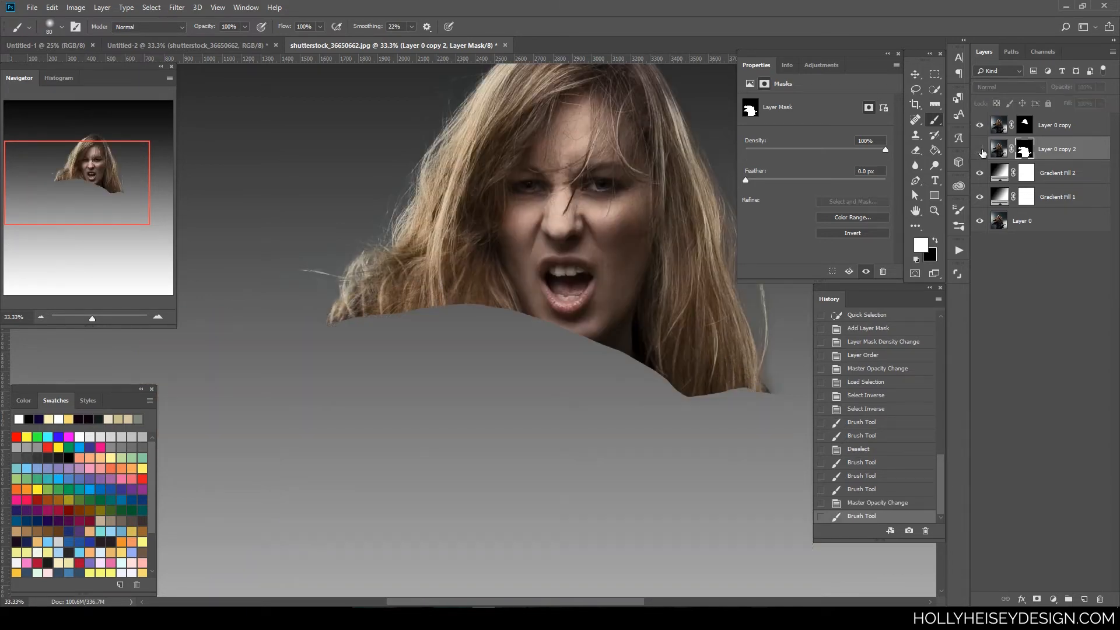
left_click(980, 149)
left_click(980, 151, "ctrl")
key("ctrl+minus")
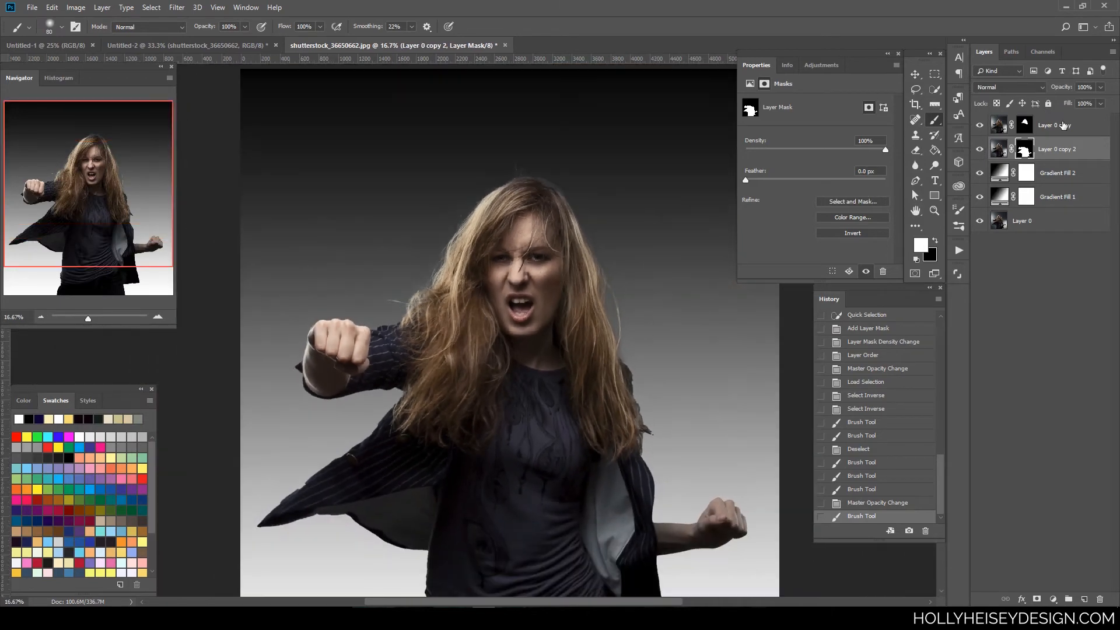
Duplicate the hair layer, Layer 0 copy, and add a blank layer directly above the original
left_click(1084, 120)
left_click_drag(1076, 127, 1084, 599)
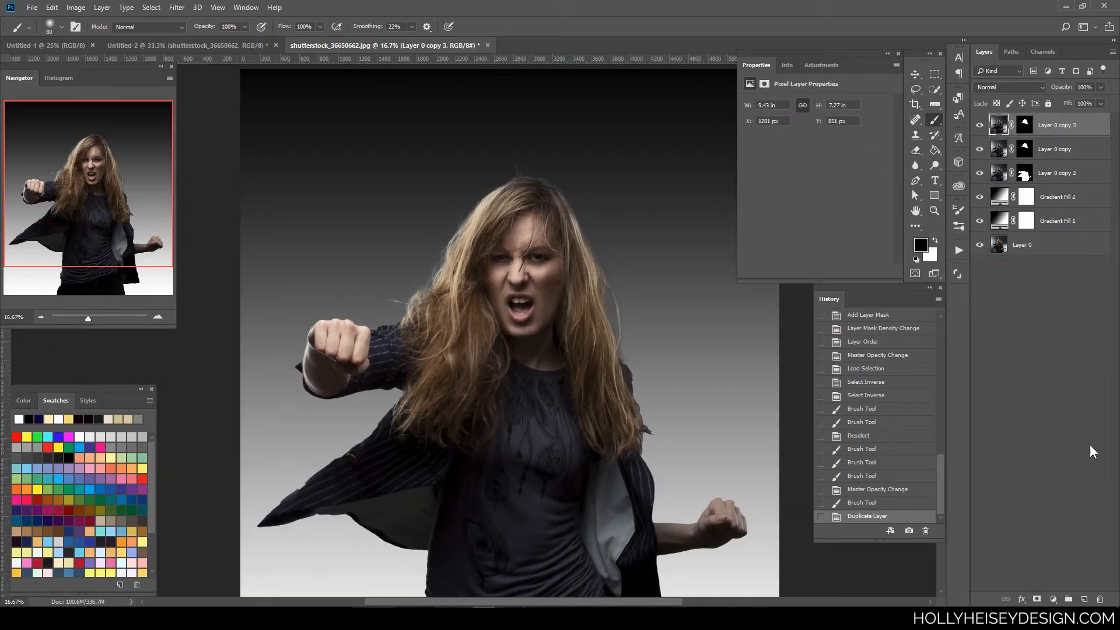
left_click(1056, 149)
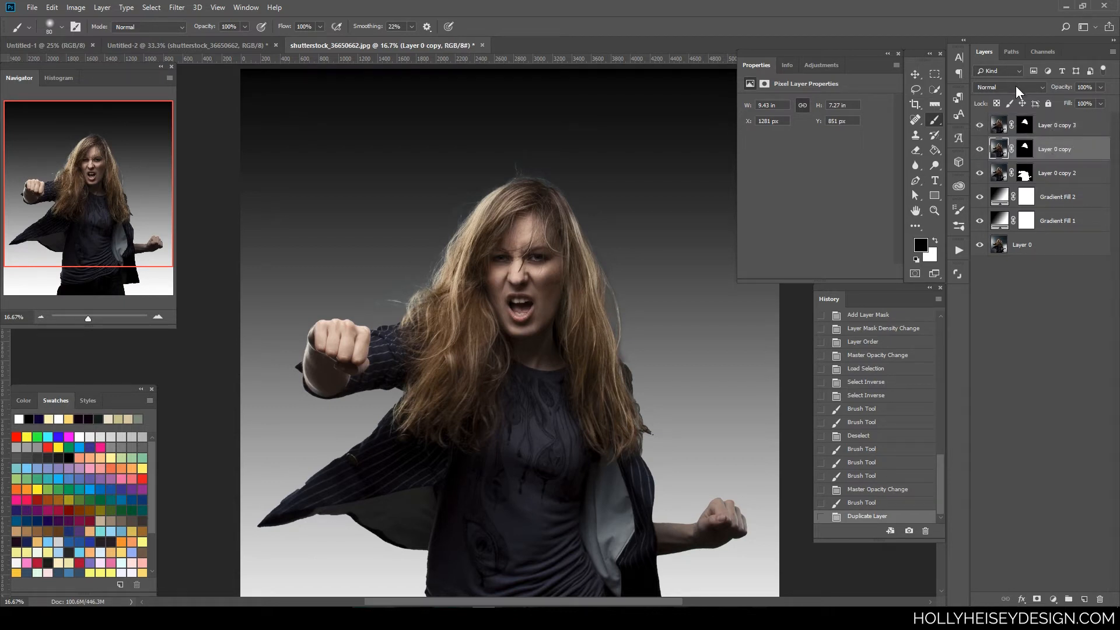
left_click(1016, 87)
left_click(1015, 85)
left_click(1085, 600)
Try clipping the blank Layer 1 to Layer 0 copy, and step back in the history
right_click(1038, 150)
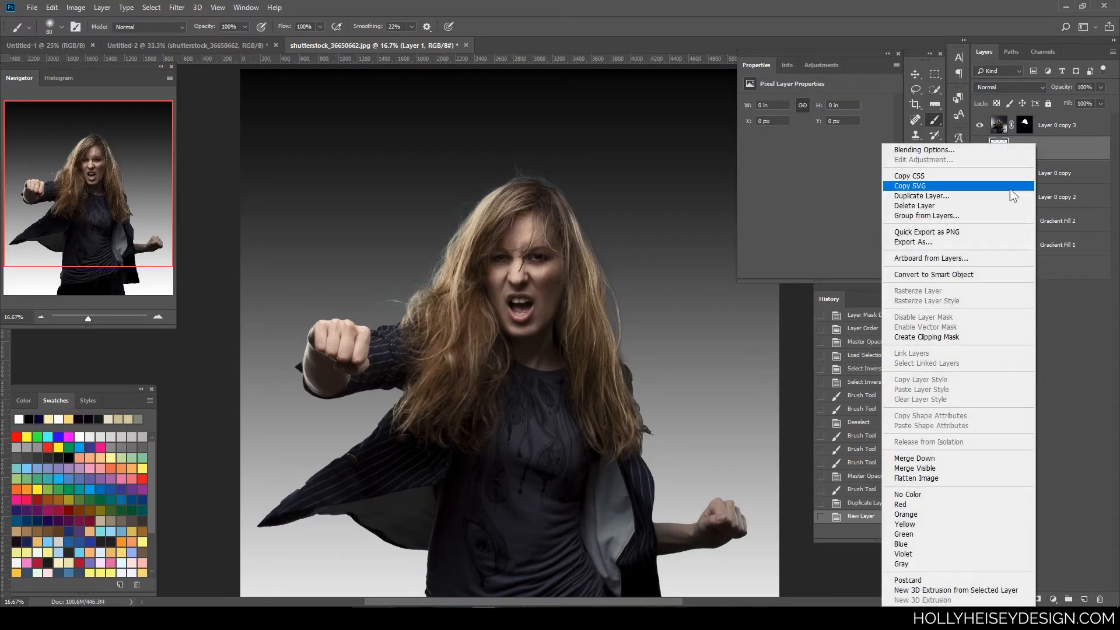
left_click(940, 337)
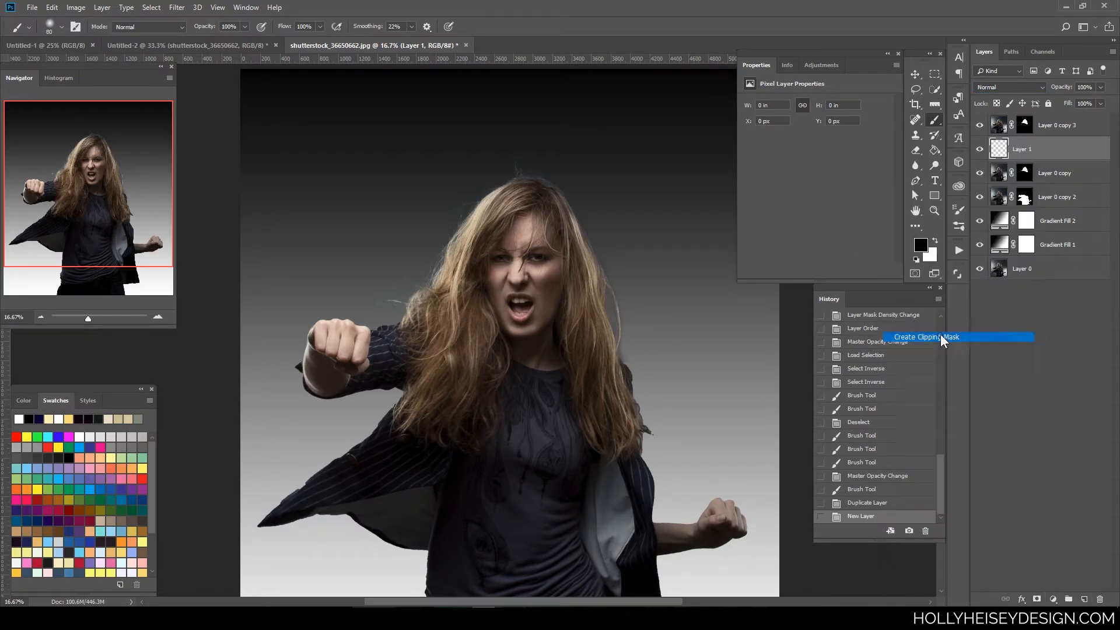
left_click(888, 505)
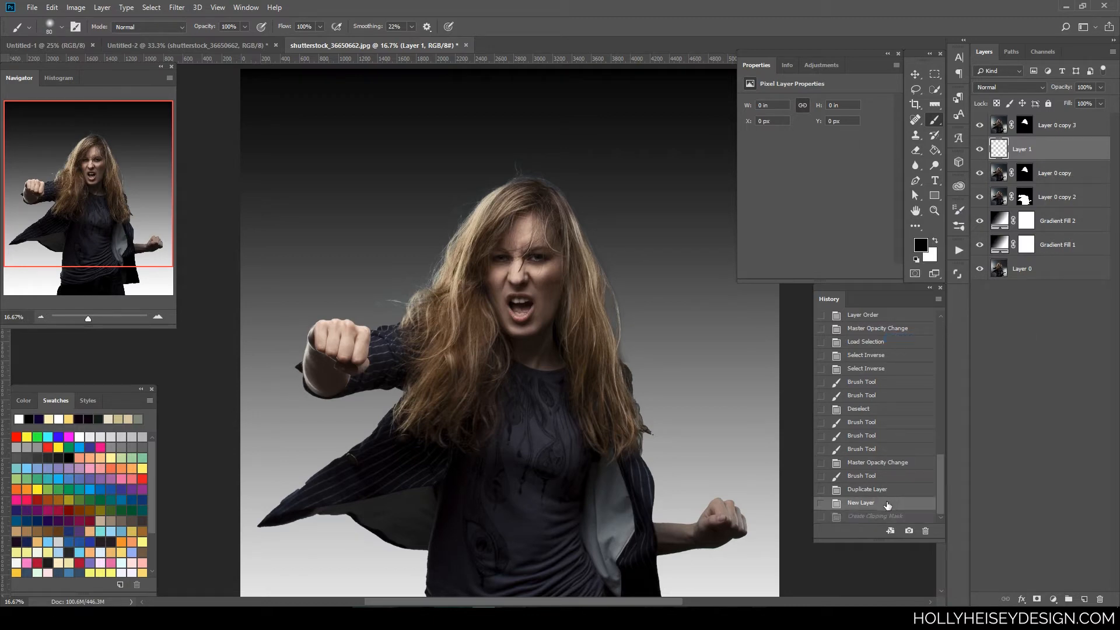
Clip the blank Layer 1 to the hair layer below, Layer 0 copy, with a clipping mask and keep Layer 1 active
right_click(1039, 149)
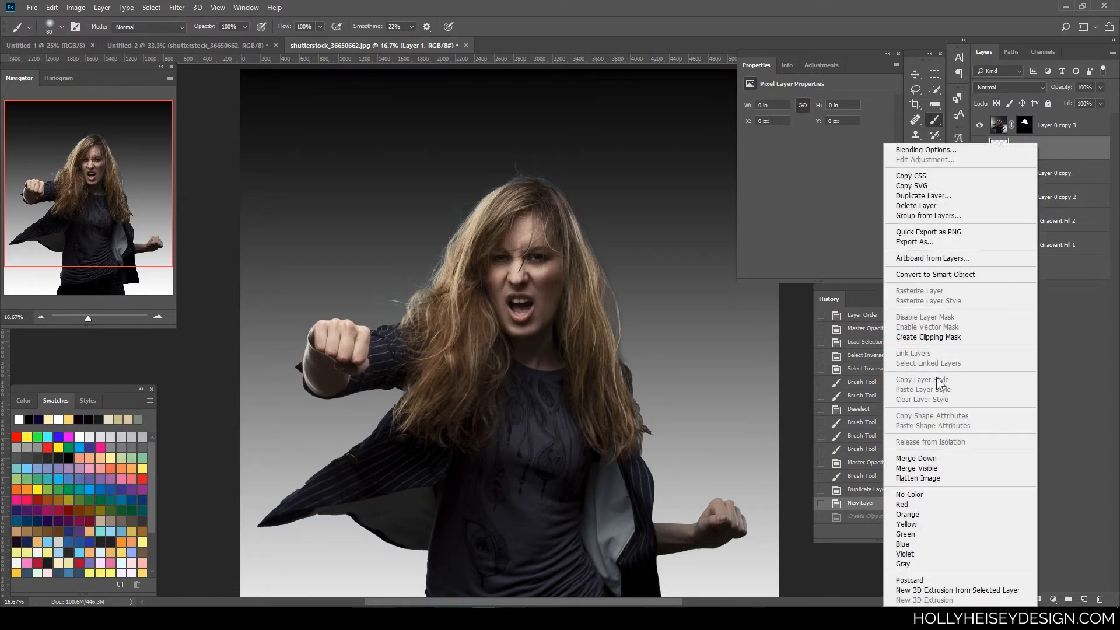
left_click(938, 338)
key("ctrl+plus")
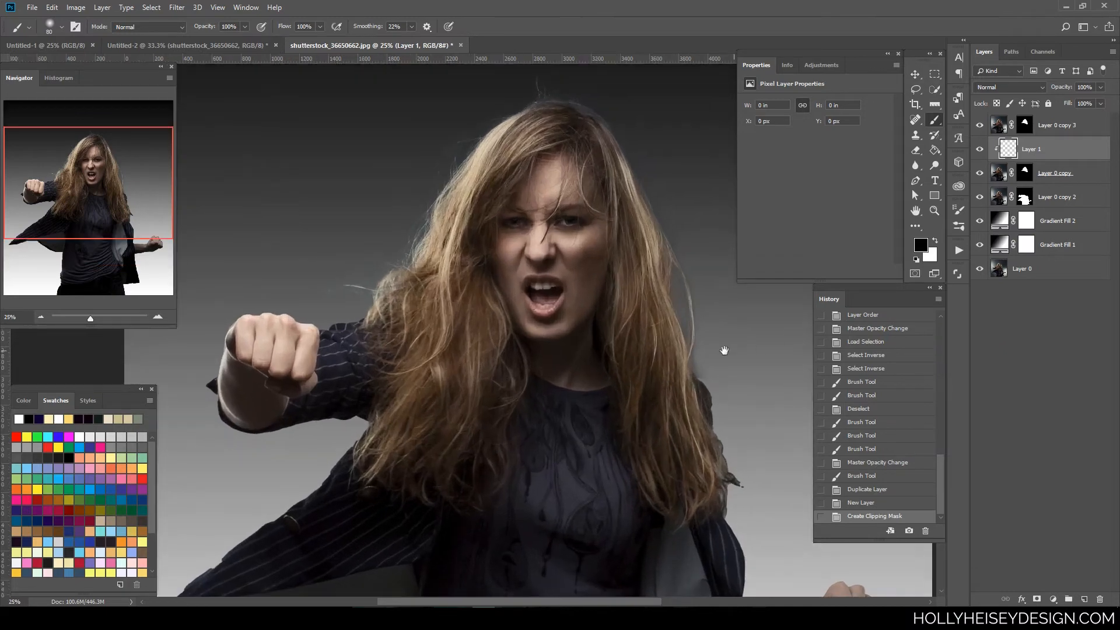
left_click_drag(676, 344, 601, 403)
key("ctrl+plus")
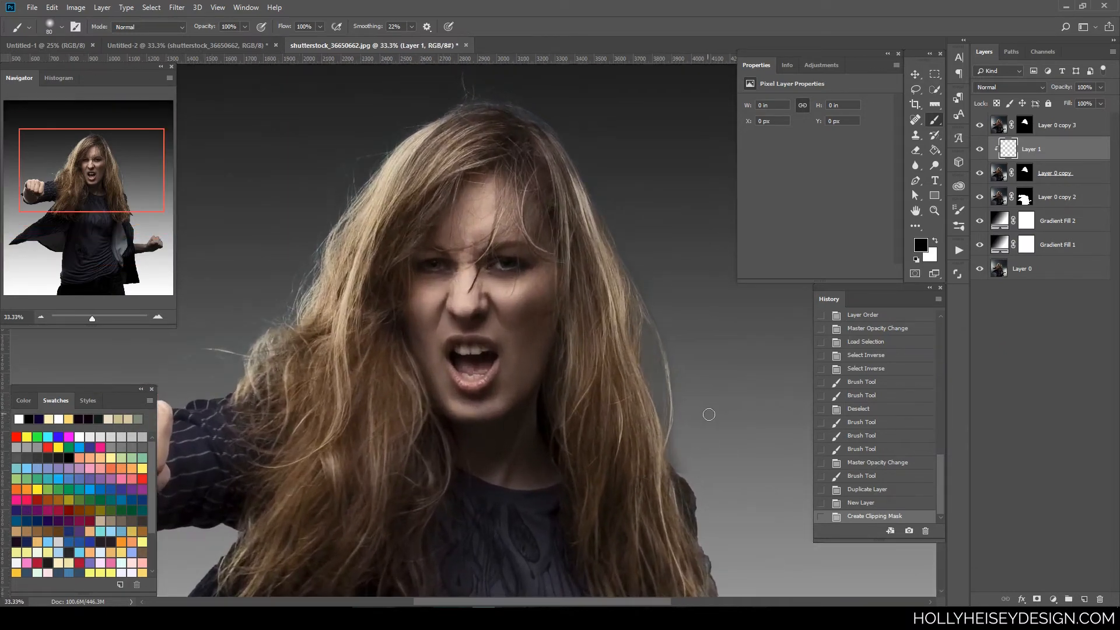
left_click_drag(711, 417, 677, 415)
left_click(1000, 172)
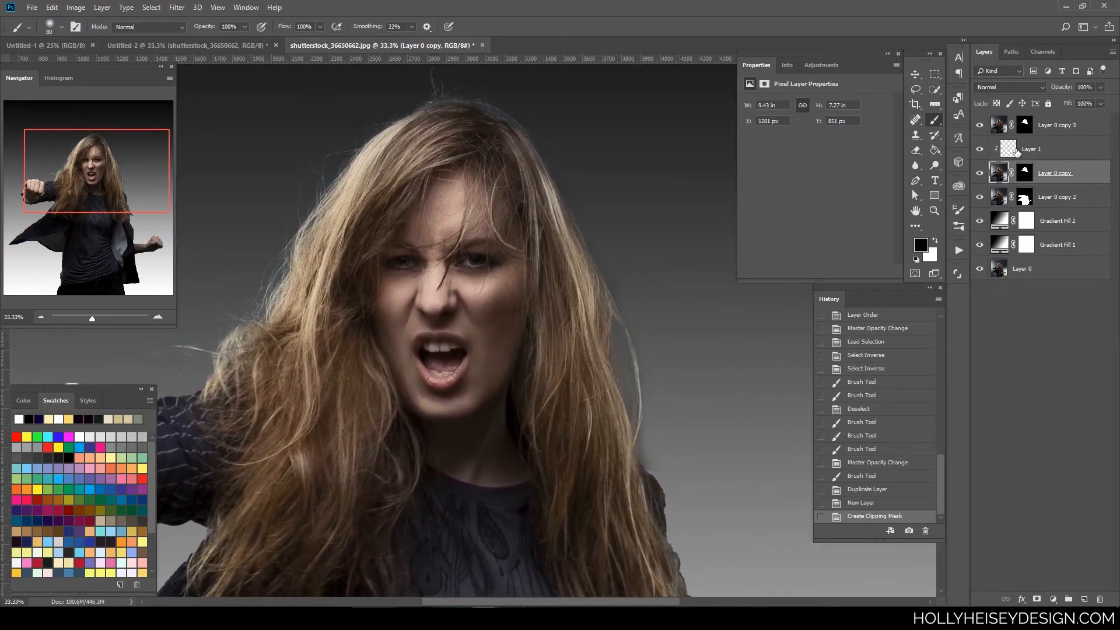
left_click(1018, 152)
Sample hair near the image's right hair edge and stamp it with the Clone Stamp on Layer 1 beside the forehead
left_click(916, 132)
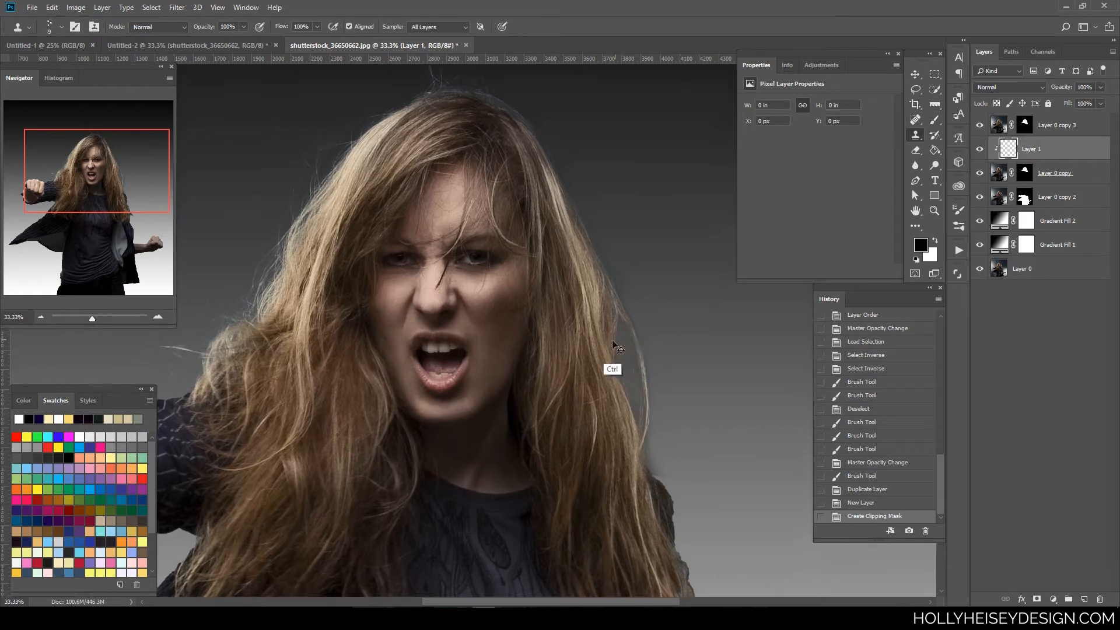
key("ctrl+plus")
left_click_drag(630, 393, 504, 424)
key("ctrl+minus")
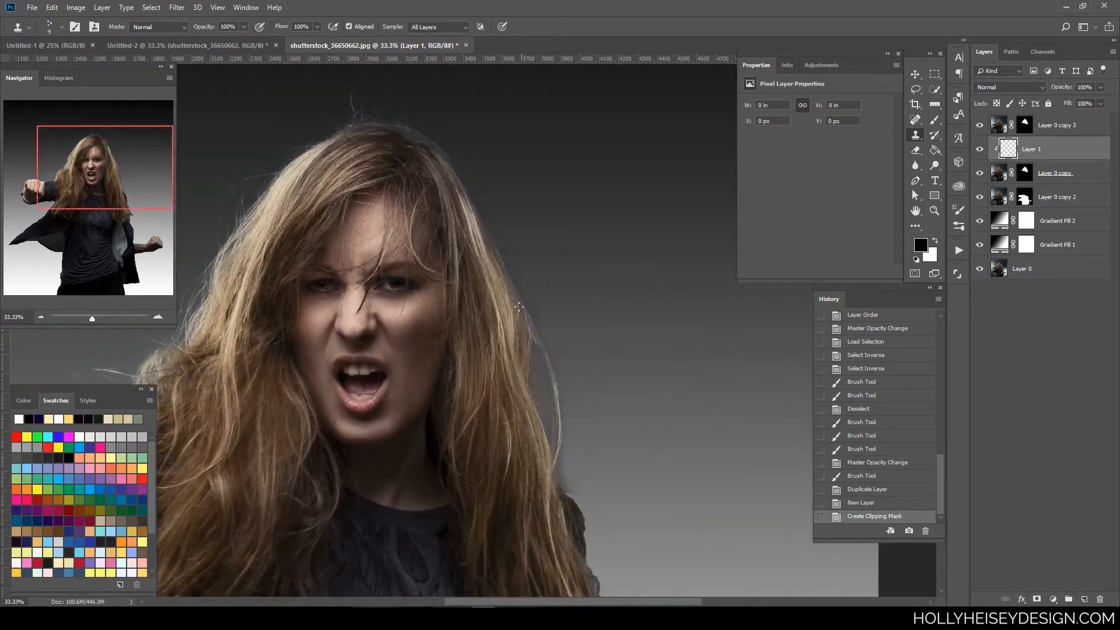
key("alt")
left_click(496, 290, "alt")
left_click(499, 215)
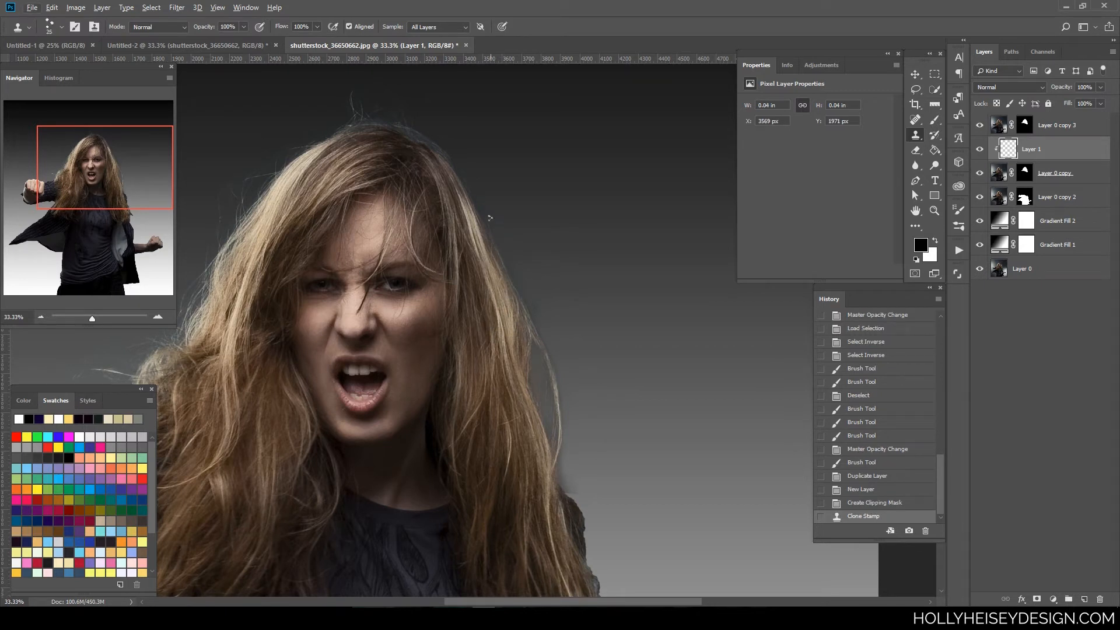
Switch the Clone Stamp to the 500 px soft round brush with 0% hardness and reduce it to 300 px
right_click(471, 278)
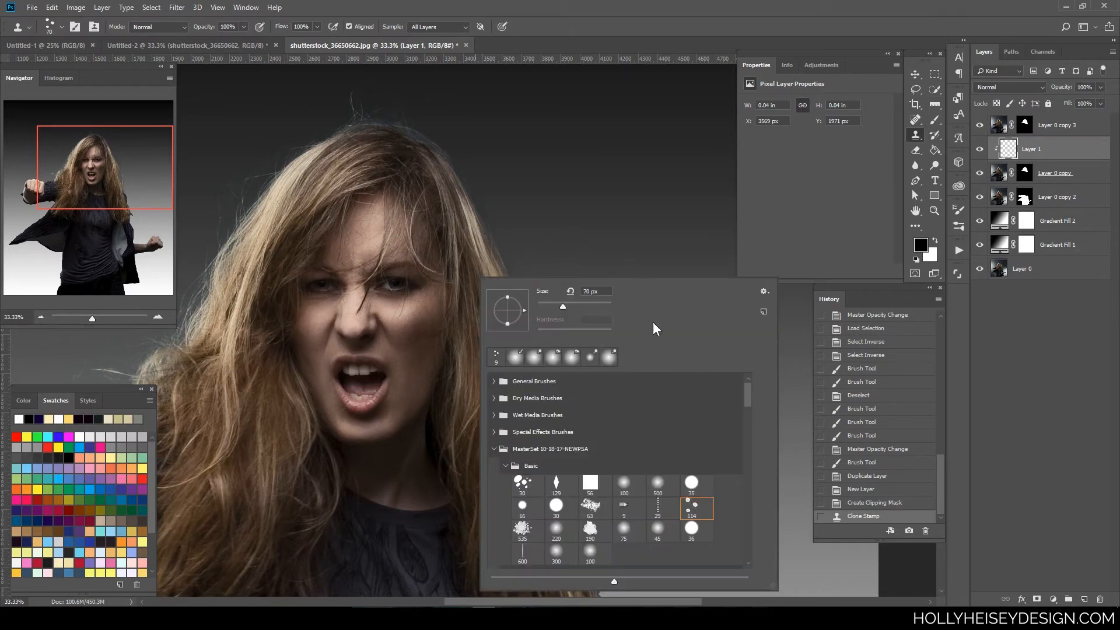
left_click(658, 484)
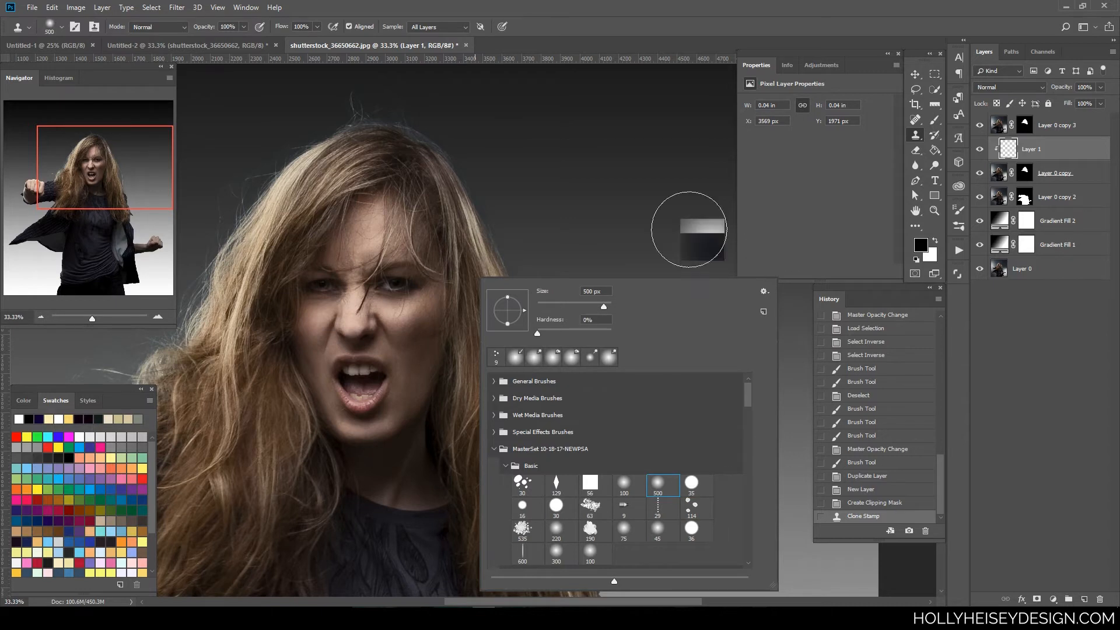
key("Return")
key("bracketleft")
key("bracketleft")
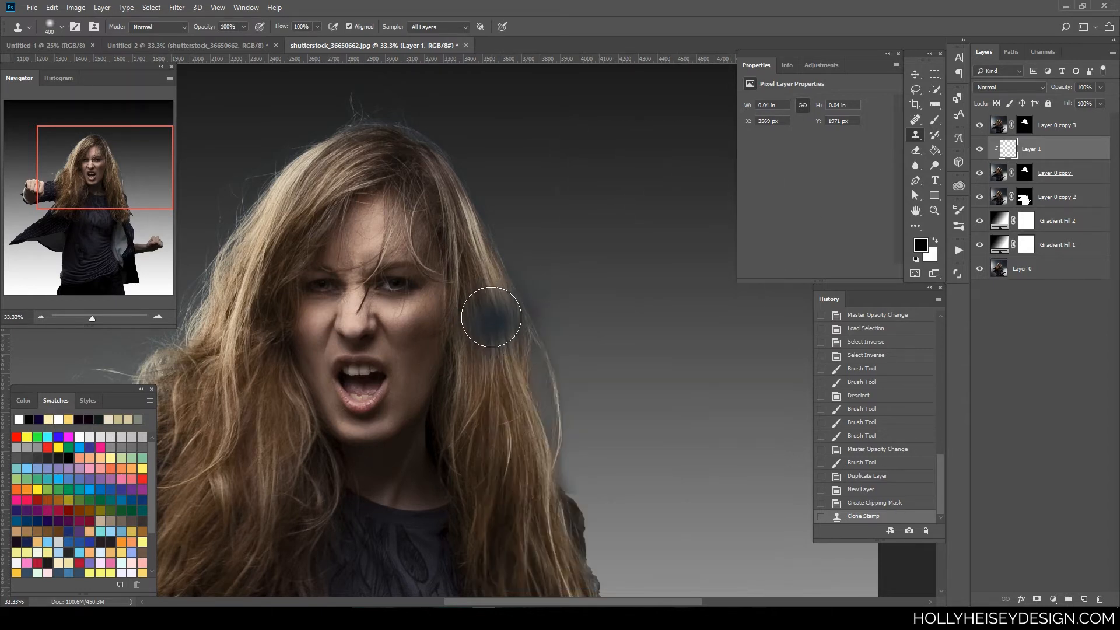
Clone sampled hair along the whole right-hand hair edge of the portrait on Layer 1 with the 300 px soft brush
left_click(503, 304, "alt")
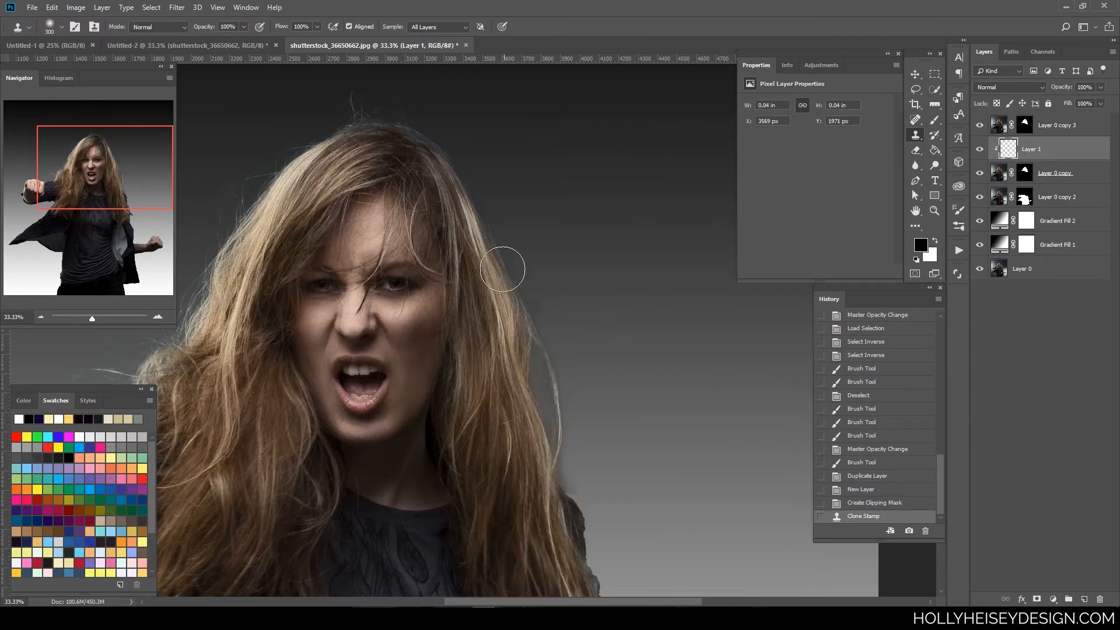
mouse_move(493, 228)
left_mouse_down()
mouse_move(526, 310)
mouse_move(530, 363)
mouse_move(556, 407)
mouse_move(574, 412)
mouse_move(538, 364)
mouse_move(549, 439)
mouse_move(578, 423)
mouse_move(536, 387)
mouse_move(554, 491)
left_mouse_up()
left_click(497, 297, "alt")
left_click(493, 351, "alt")
left_click(493, 343, "alt")
mouse_move(527, 257)
left_mouse_down()
mouse_move(550, 383)
mouse_move(522, 240)
left_mouse_up()
left_click(497, 449, "alt")
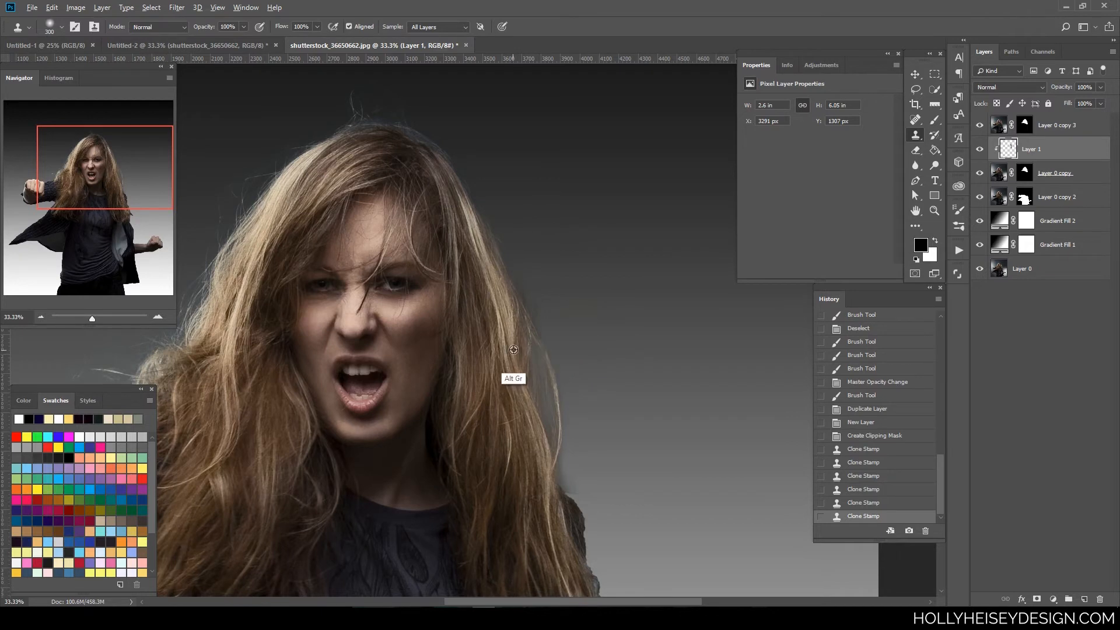
left_click(513, 378, "alt")
mouse_move(517, 302)
left_mouse_down()
mouse_move(520, 275)
mouse_move(482, 193)
mouse_move(528, 176)
left_mouse_up()
left_click(495, 308, "alt")
Try cloning hair over the right side of the crown with the 300 px brush, and undo the stroke
left_click(325, 189, "alt")
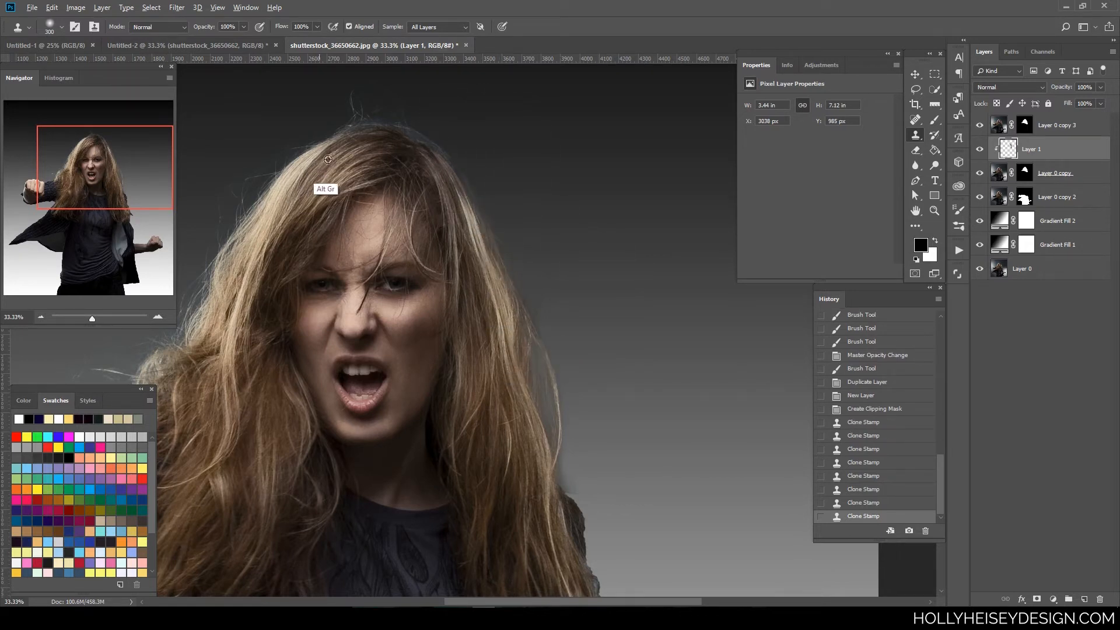
mouse_move(415, 143)
left_mouse_down()
mouse_move(362, 122)
mouse_move(452, 152)
left_mouse_up()
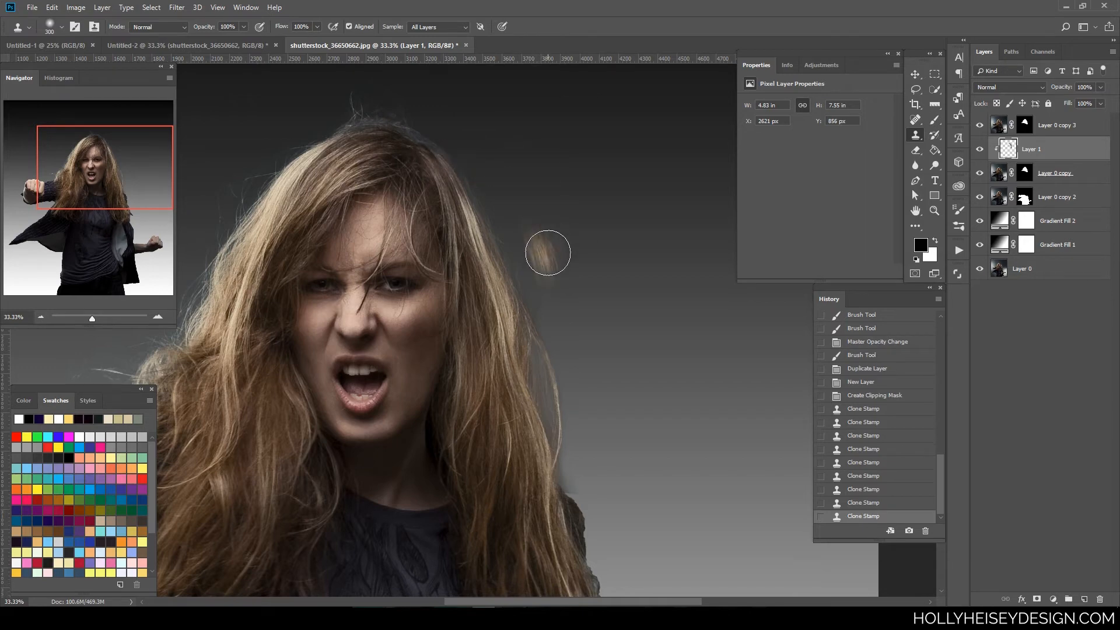
left_click_drag(509, 341, 649, 370)
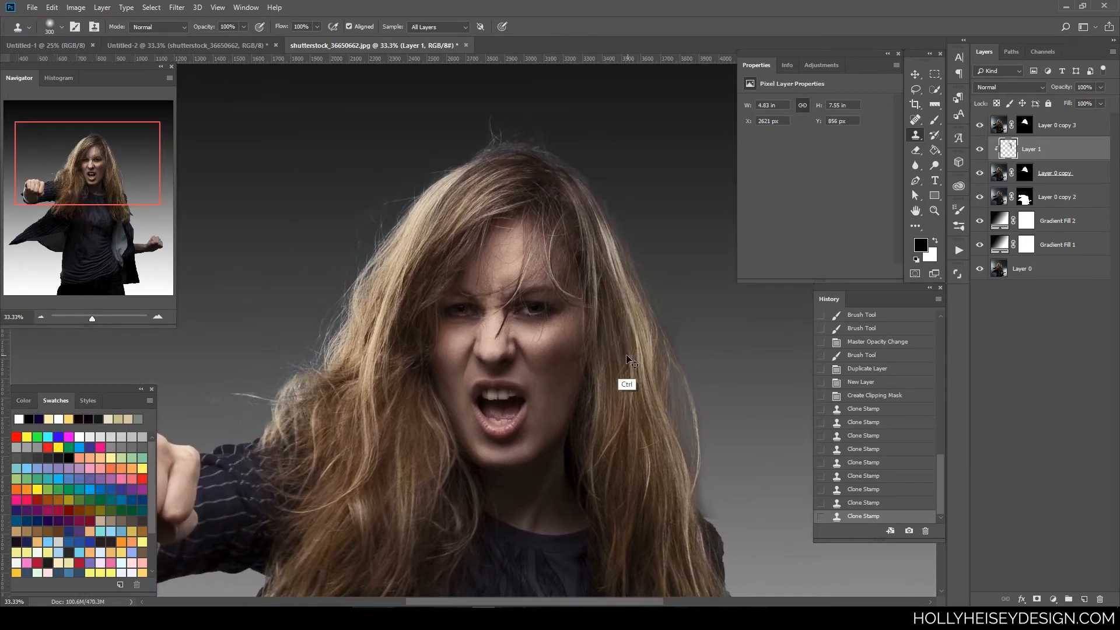
key("ctrl+plus")
mouse_move(675, 192)
left_mouse_down()
mouse_move(578, 310)
mouse_move(571, 342)
left_mouse_up()
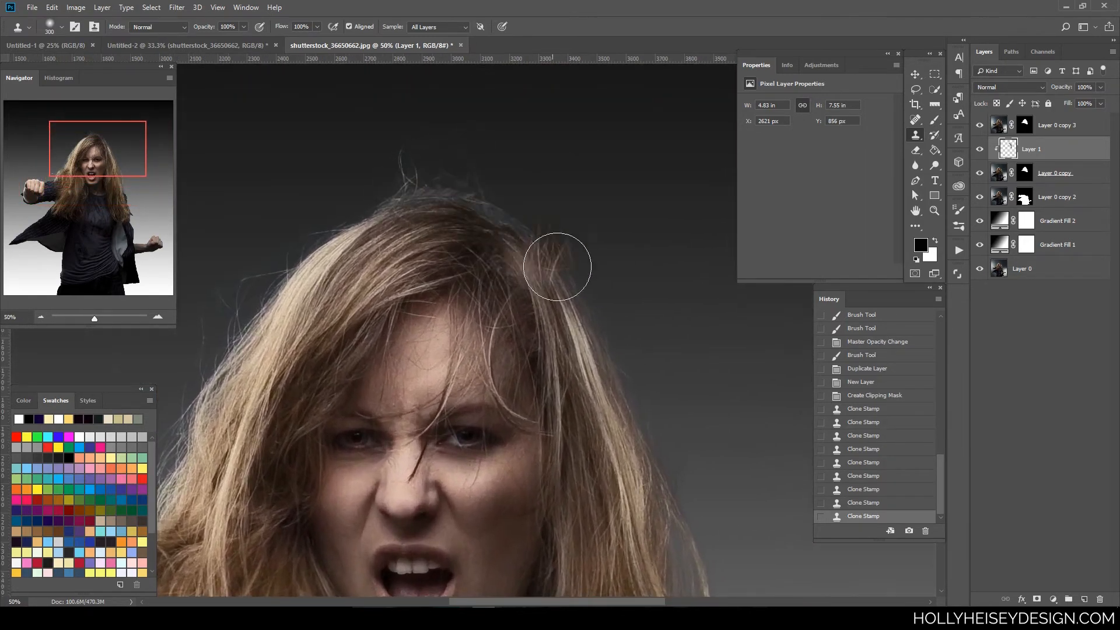
key("ctrl+alt+z")
key("ctrl+z")
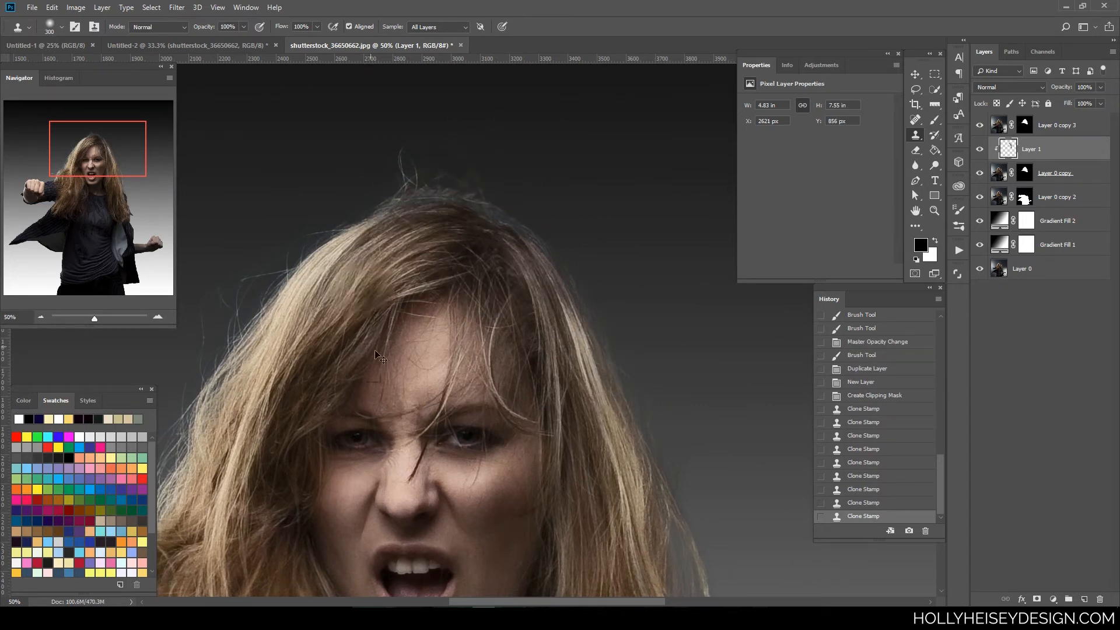
key("ctrl+alt+z")
Reduce the Clone Stamp to 70 px and clone nearby hair along the top edge of the crown on Layer 1
key("bracketleft")
key("bracketleft")
key("bracketleft")
key("bracketleft")
key("bracketleft")
key("bracketleft")
key("bracketleft")
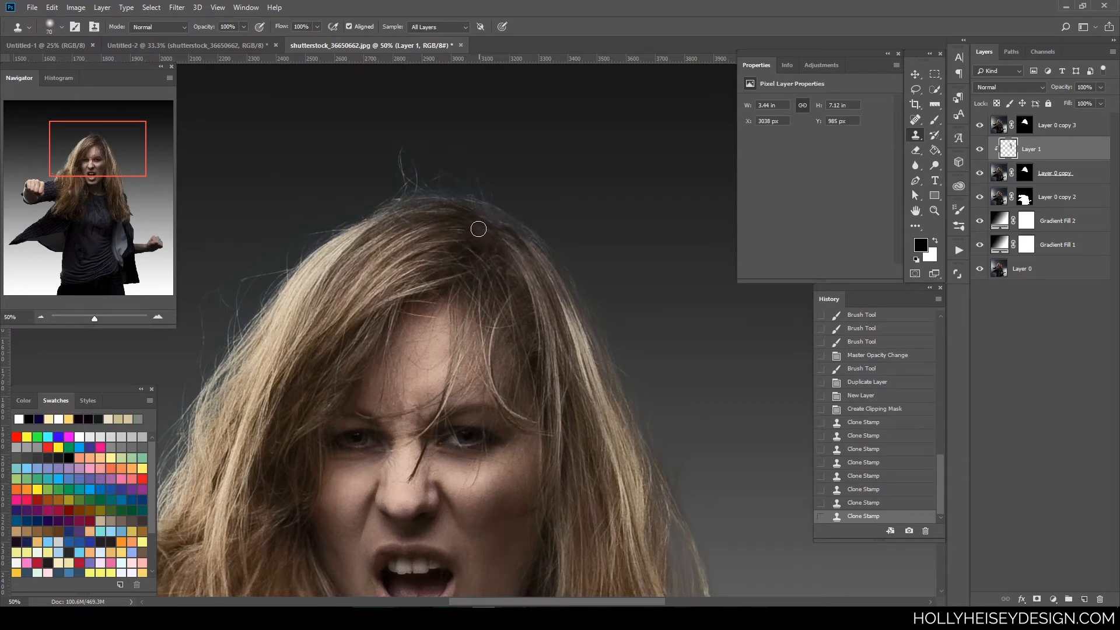
key("bracketleft")
key("bracketleft")
mouse_move(406, 201)
left_mouse_down()
mouse_move(439, 194)
mouse_move(404, 199)
left_mouse_up()
left_click(464, 225, "alt")
mouse_move(509, 224)
left_mouse_down()
mouse_move(472, 207)
mouse_move(547, 244)
mouse_move(452, 202)
mouse_move(374, 219)
left_mouse_up()
left_click(485, 225, "alt")
left_click(454, 220, "alt")
left_click(446, 214, "alt")
Clone sampled hair down the upper left-hand hair edge of the portrait, from the crown towards the shoulder, on Layer 1
left_click_drag(325, 305, 497, 262)
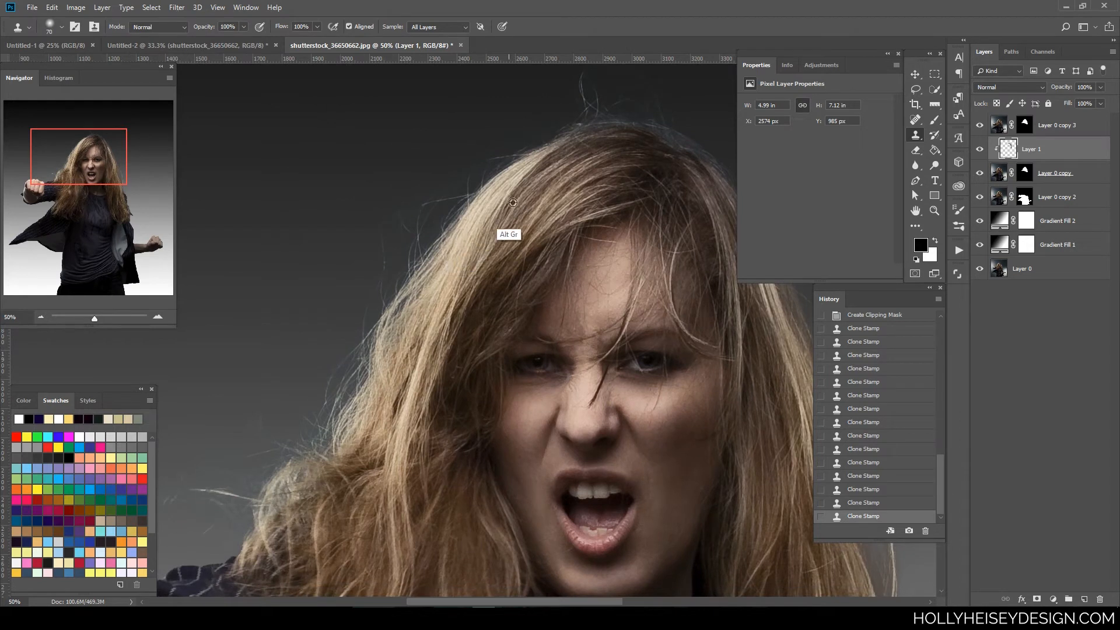
left_click(495, 184, "alt")
mouse_move(461, 201)
left_mouse_down()
mouse_move(405, 213)
mouse_move(342, 290)
mouse_move(350, 355)
left_mouse_up()
left_click(444, 267, "alt")
left_click_drag(318, 443, 300, 474)
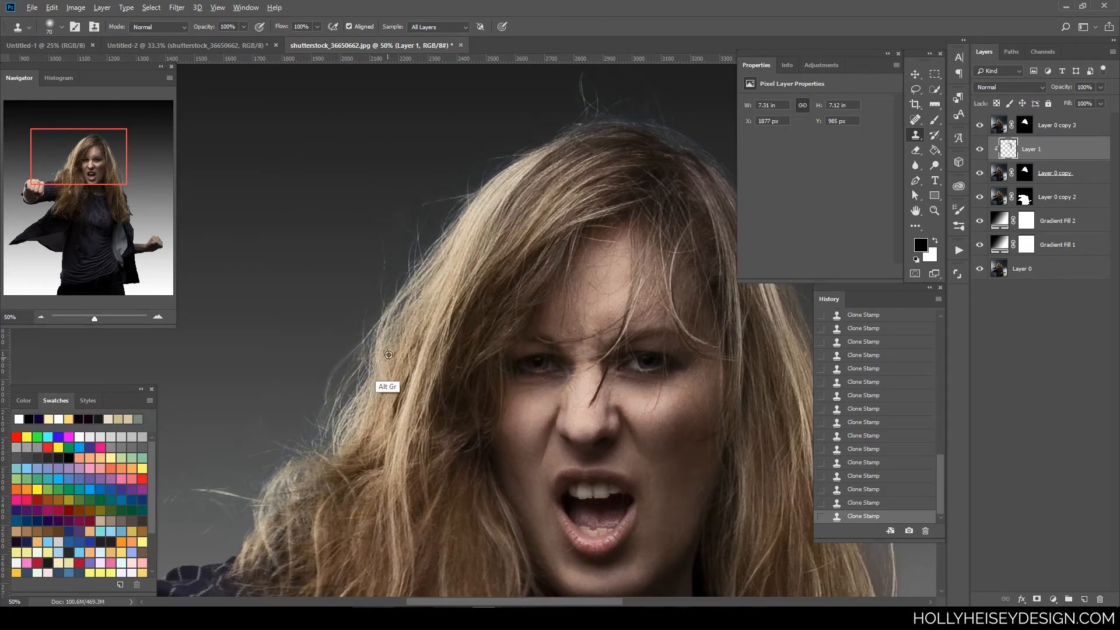
Clone sampled hair over the lower left-hand hair edge and the loose strands above the outstretched arm
left_click(391, 350, "alt")
mouse_move(368, 372)
left_mouse_down()
mouse_move(319, 448)
mouse_move(264, 461)
left_mouse_up()
left_click(359, 408, "alt")
left_click_drag(419, 442, 454, 295)
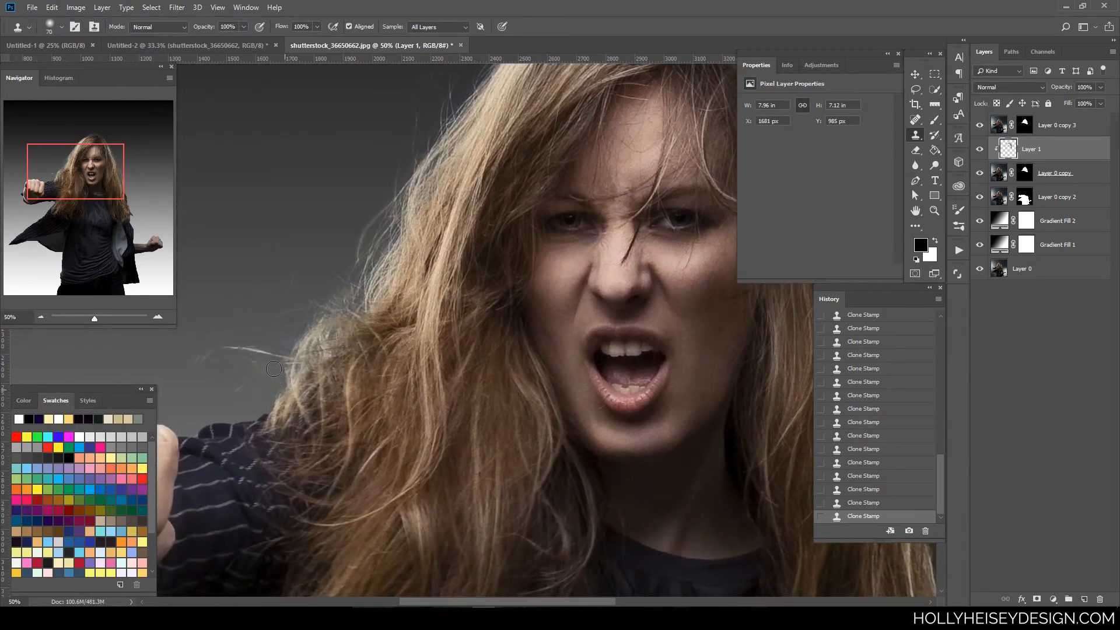
left_click_drag(273, 368, 242, 387)
left_click(353, 320, "alt")
Touch up the right-hand hair edge beside the face with hair sampled just inside it, using the 70 px Clone Stamp
left_click_drag(551, 392, 440, 504)
left_click_drag(634, 468, 506, 456)
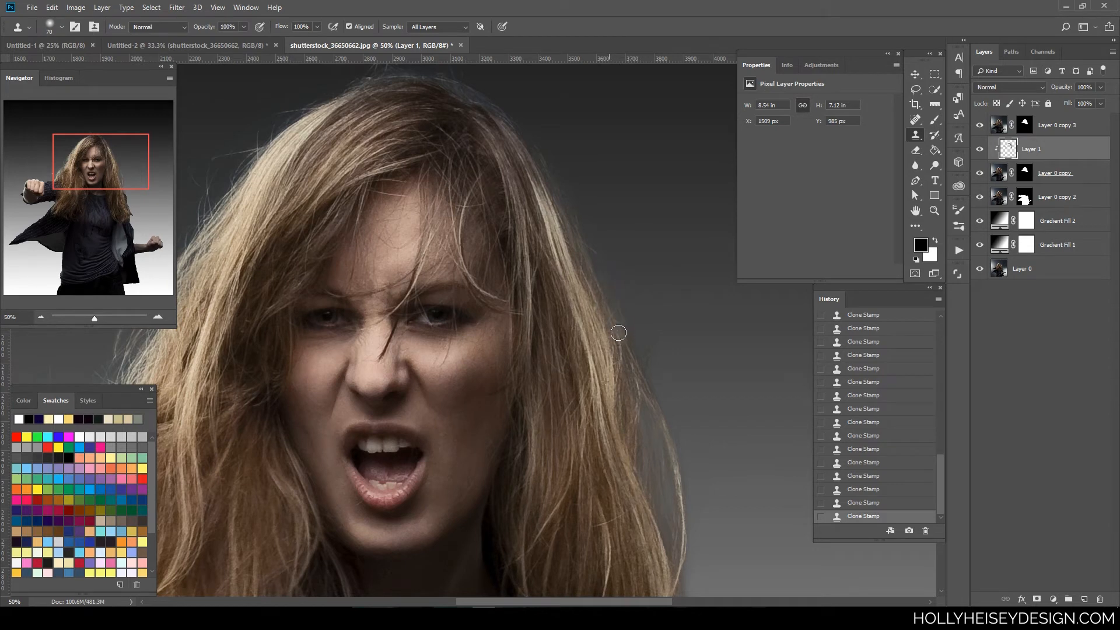
left_click(557, 271, "alt")
left_click(559, 276, "alt")
left_click(555, 212, "alt")
Compare the hair with and without the cloning by repeatedly hiding and reshowing Layer 1, at full view and close up
key("ctrl+minus")
key("ctrl+minus")
key("ctrl+minus")
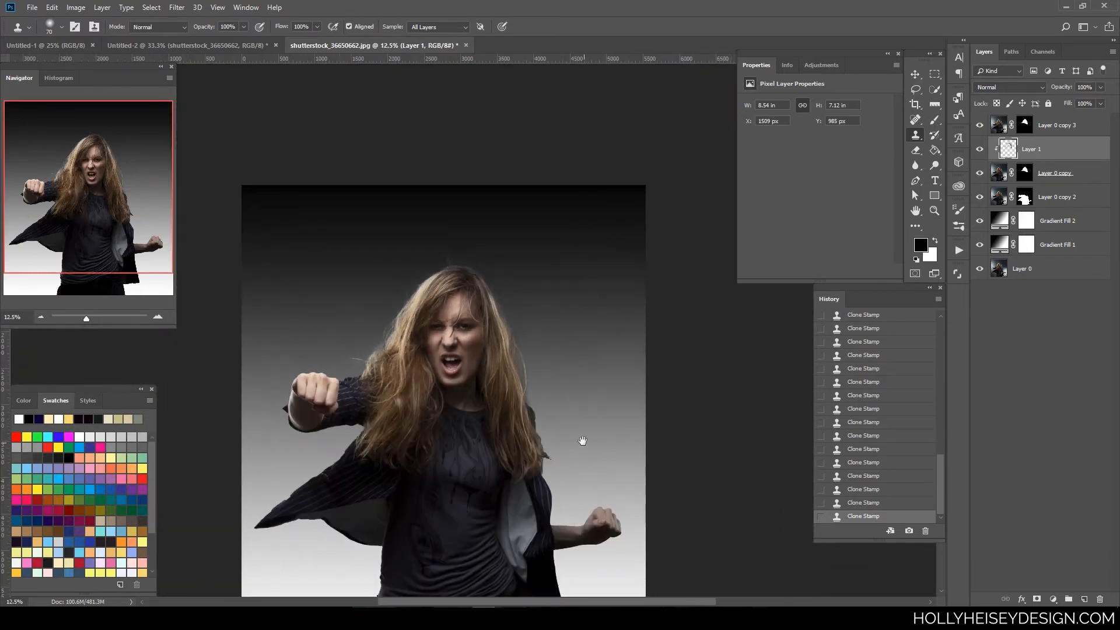
key("ctrl+plus")
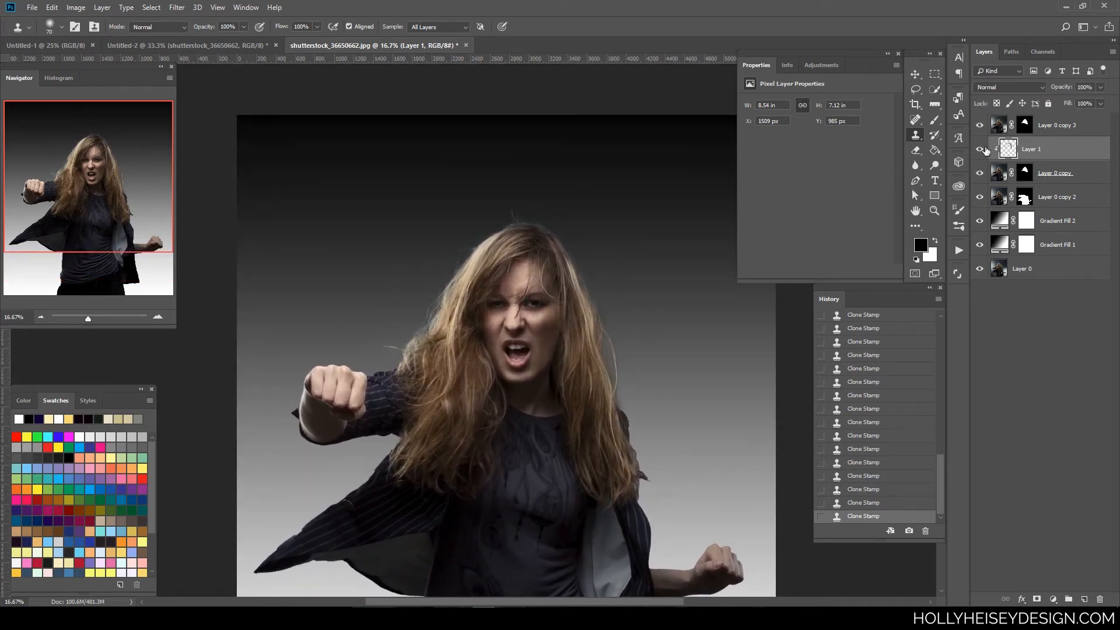
key("ctrl+minus")
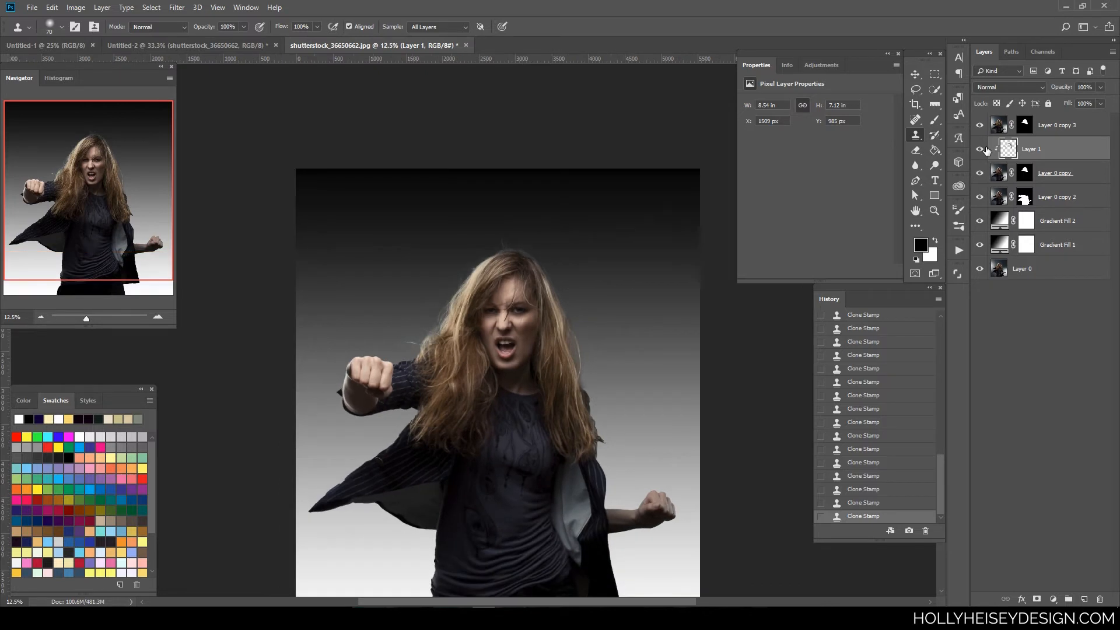
left_click(980, 149)
left_click(982, 150)
key("ctrl+plus")
key("ctrl+plus")
key("ctrl+plus")
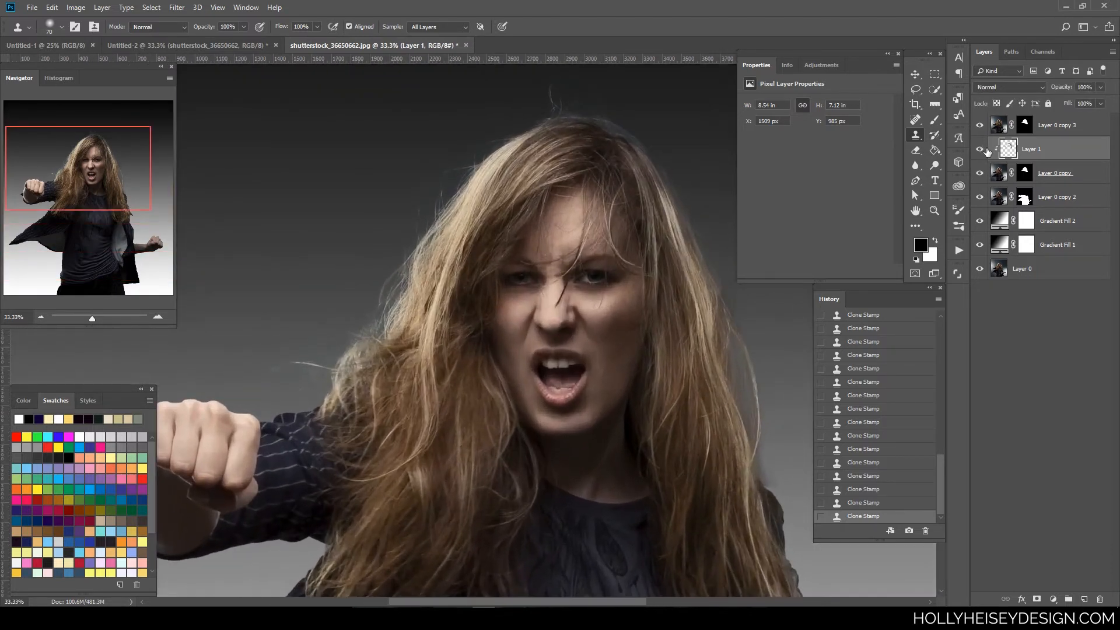
left_click(981, 149)
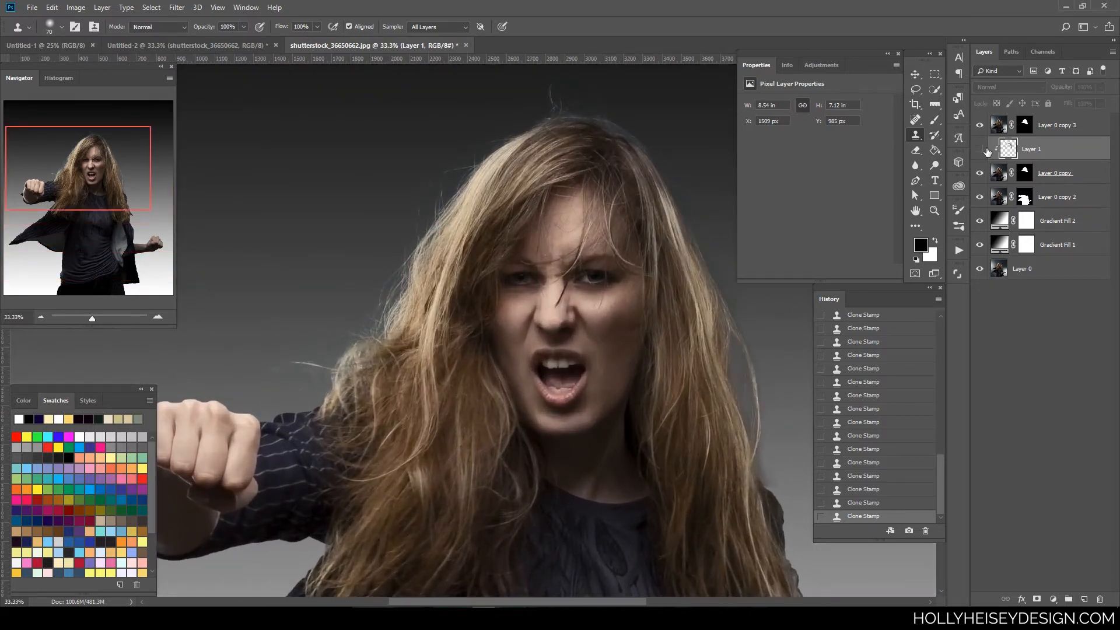
left_click(980, 149)
left_click(981, 150)
left_click(981, 150)
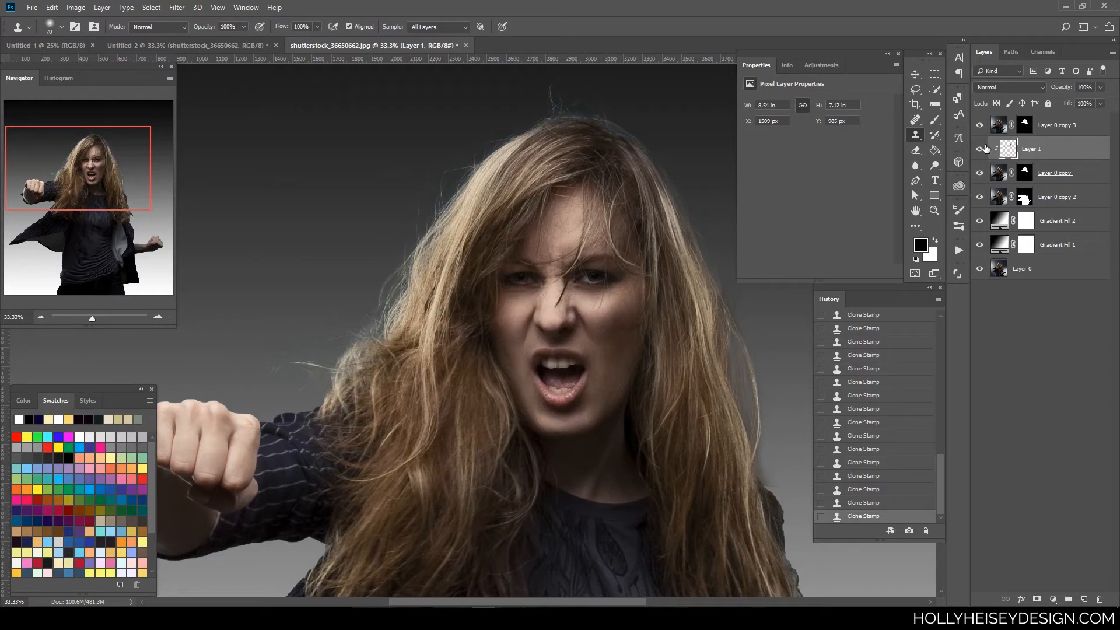
left_click(983, 149)
left_click(982, 150)
Clone more sampled hair onto the right-hand hair edge at cheek height, and check it by hiding and reshowing Layer 1
left_click_drag(749, 352, 691, 345)
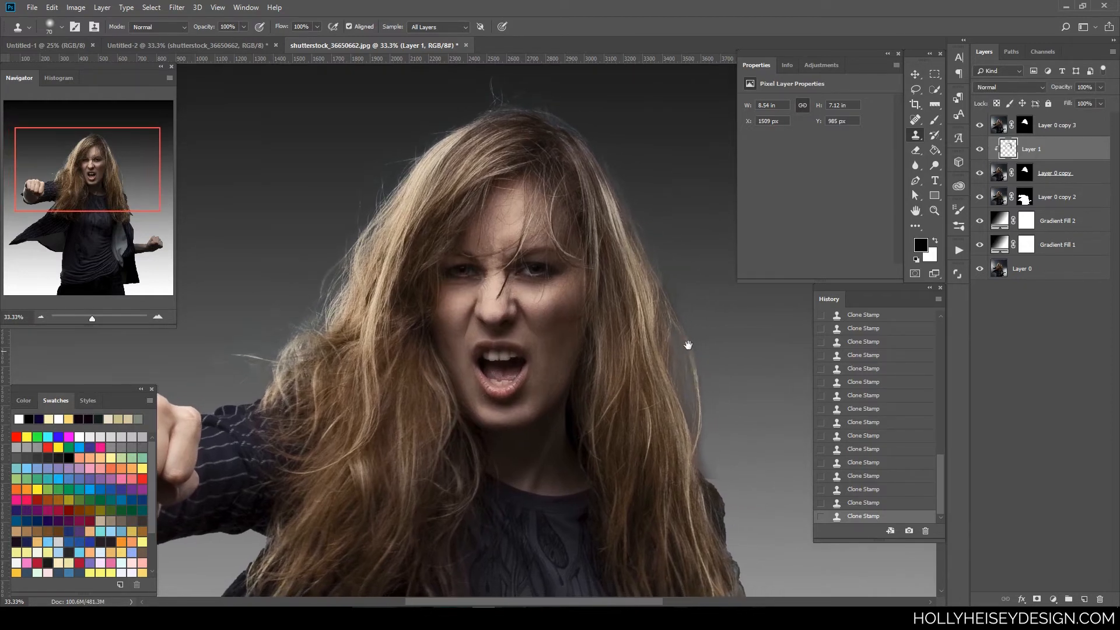
left_click(613, 350, "alt")
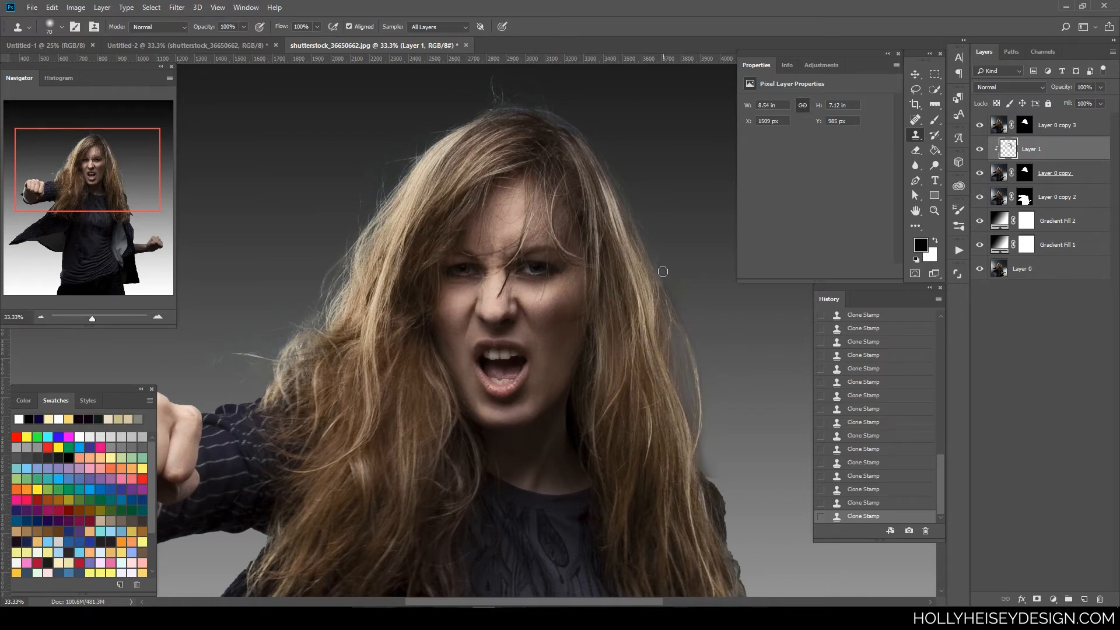
left_click_drag(653, 254, 668, 289)
left_click(981, 149)
left_click(980, 149)
Erase stray cloning from Layer 1 over the left-hand mass of hair with an 1100 px Eraser at 50% opacity
left_click(919, 150)
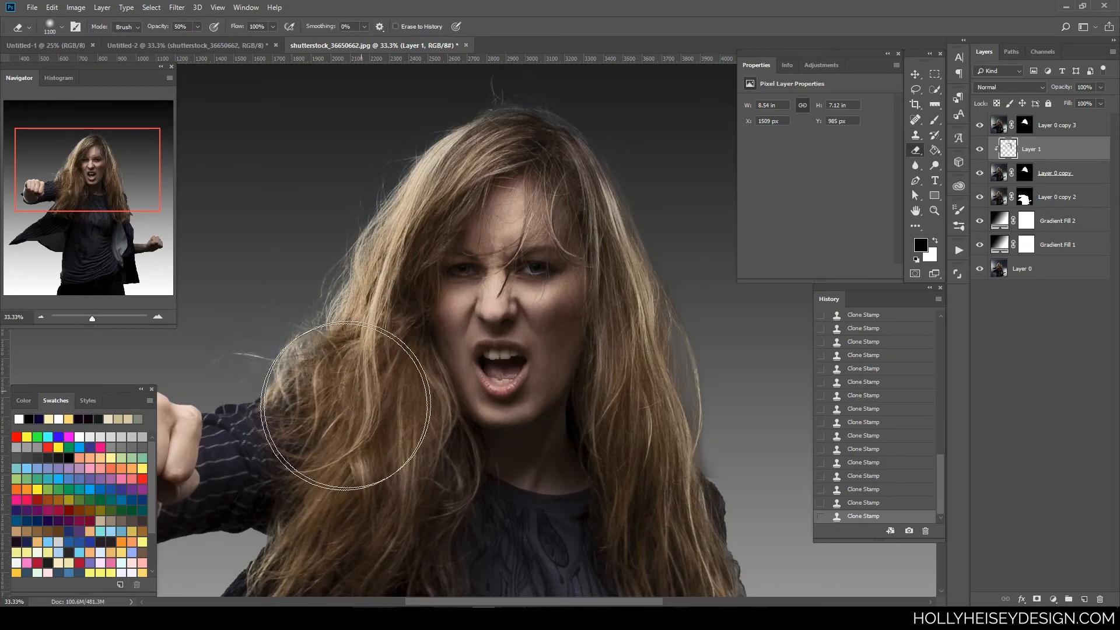
mouse_move(346, 406)
left_mouse_down()
mouse_move(312, 375)
mouse_move(262, 413)
mouse_move(391, 519)
left_mouse_up()
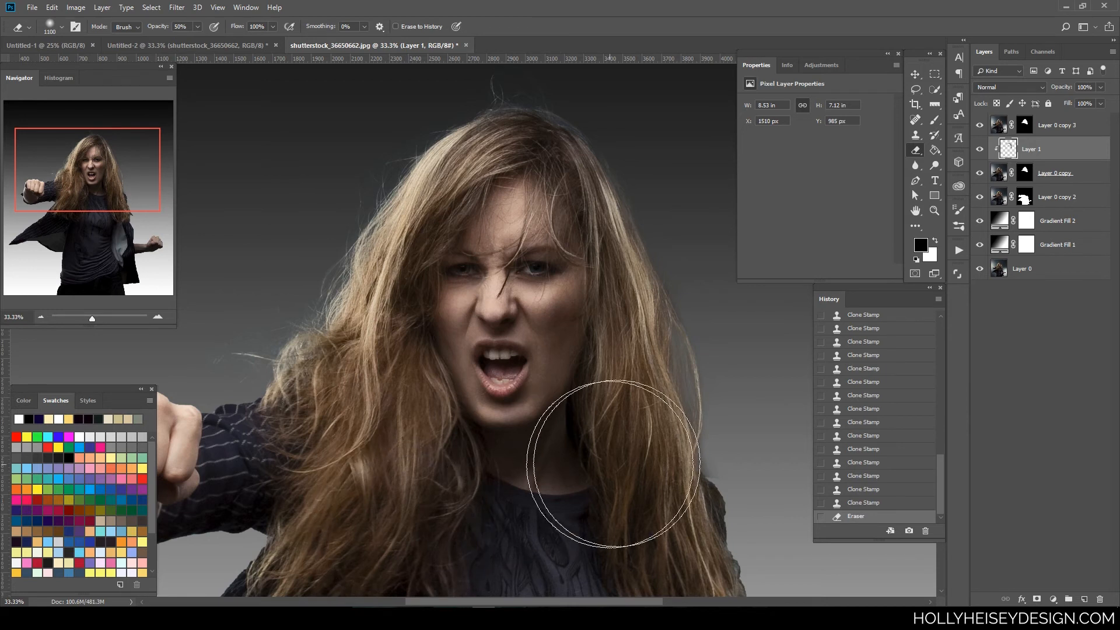
key("0")
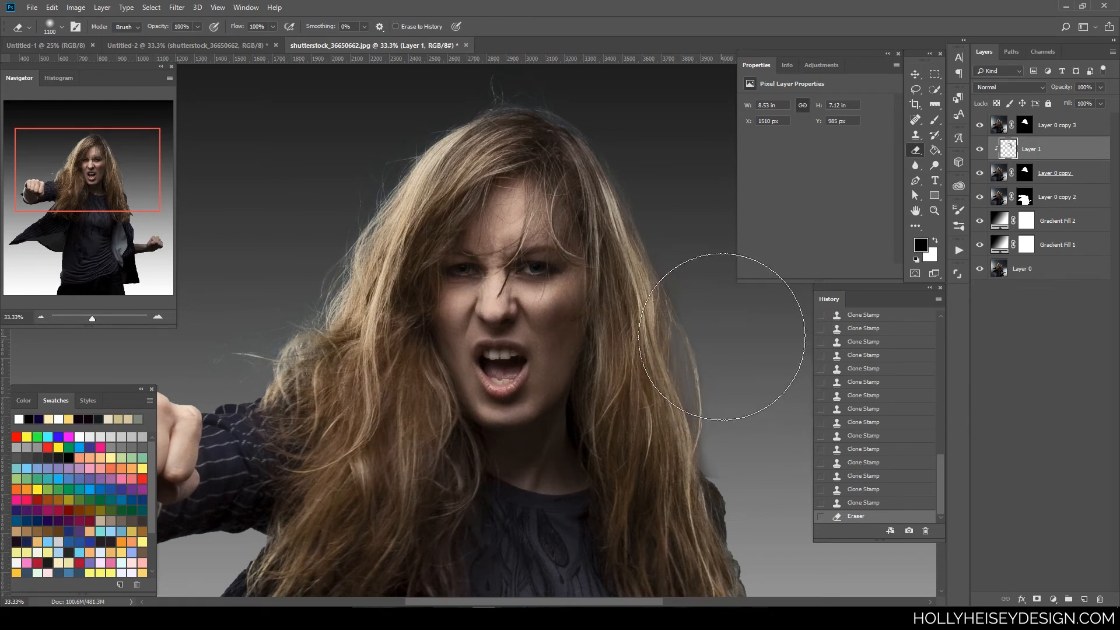
Reduce the Eraser to 100 px and erase the excess cloning on Layer 1 just outside the right-hand hair edge down to the shoulder
key("bracketleft")
key("bracketleft")
key("bracketleft")
key("bracketleft")
key("bracketleft")
key("bracketleft")
key("bracketleft")
key("bracketleft")
key("bracketleft")
key("bracketleft")
key("bracketleft")
key("bracketleft")
key("bracketleft")
key("bracketleft")
key("bracketleft")
key("bracketleft")
key("bracketleft")
key("bracketleft")
key("bracketleft")
key("bracketleft")
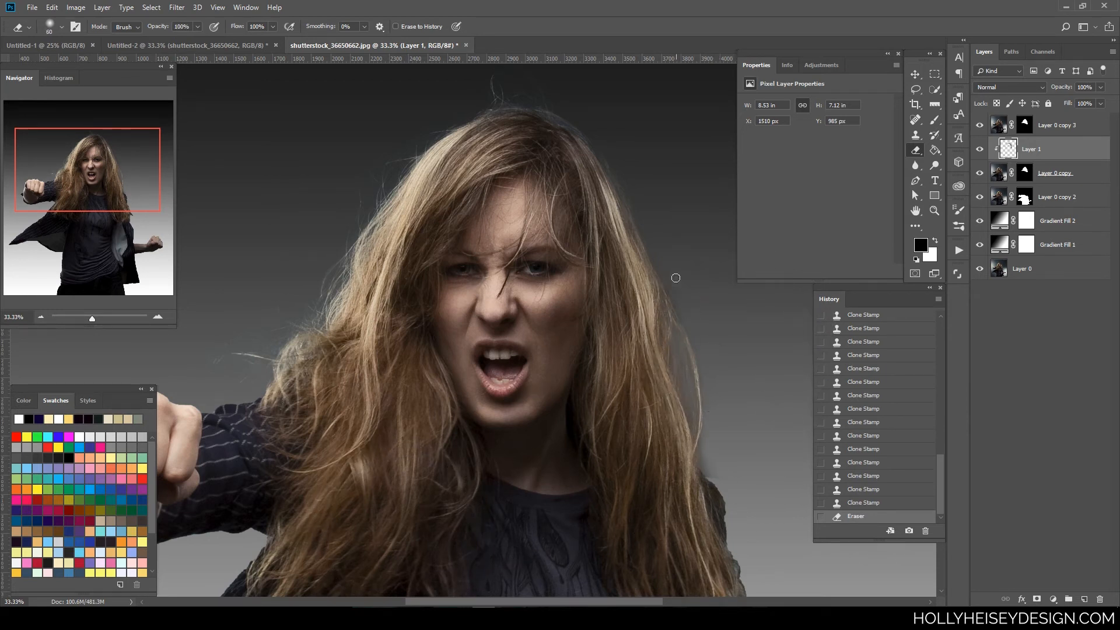
key("bracketright")
key("bracketright")
key("bracketright")
left_click_drag(685, 303, 710, 347)
left_click_drag(690, 189, 700, 266)
left_click_drag(716, 415, 709, 361)
left_click_drag(707, 474, 713, 351)
left_click_drag(718, 443, 742, 570)
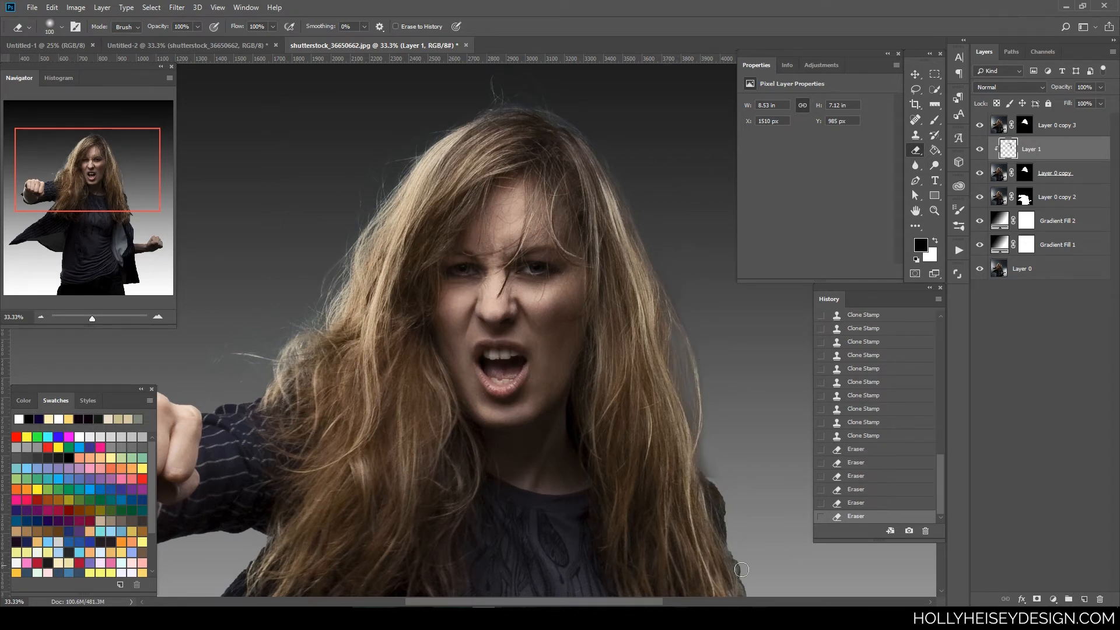
Duplicate Layer 0 copy with its hair mask and place the duplicate directly beneath Layer 0 copy
key("ctrl+minus")
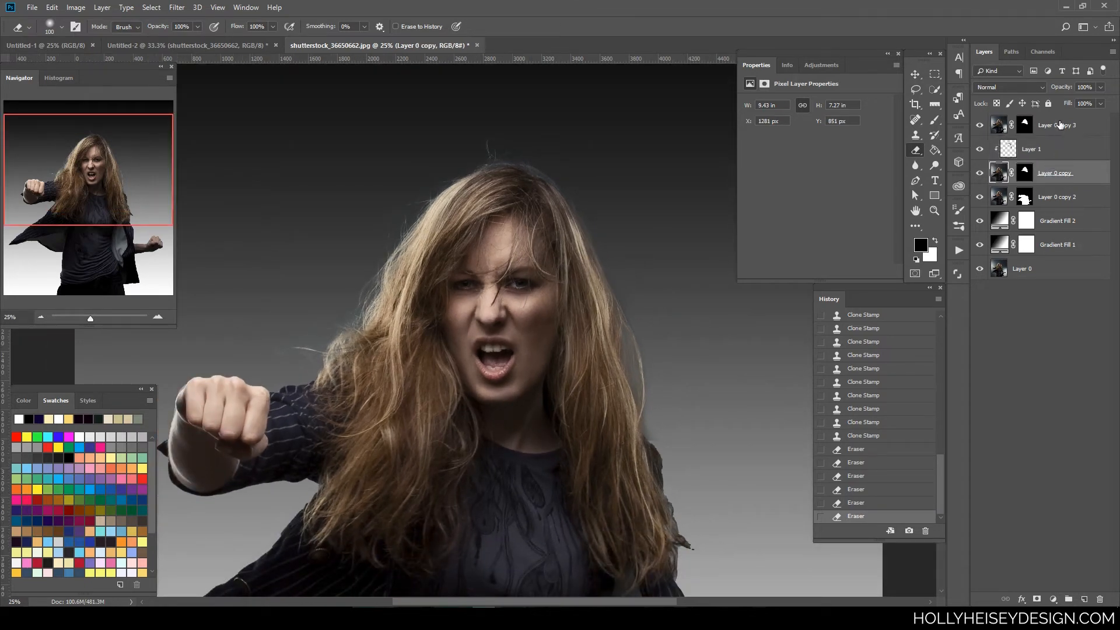
left_click_drag(1056, 125, 1084, 599)
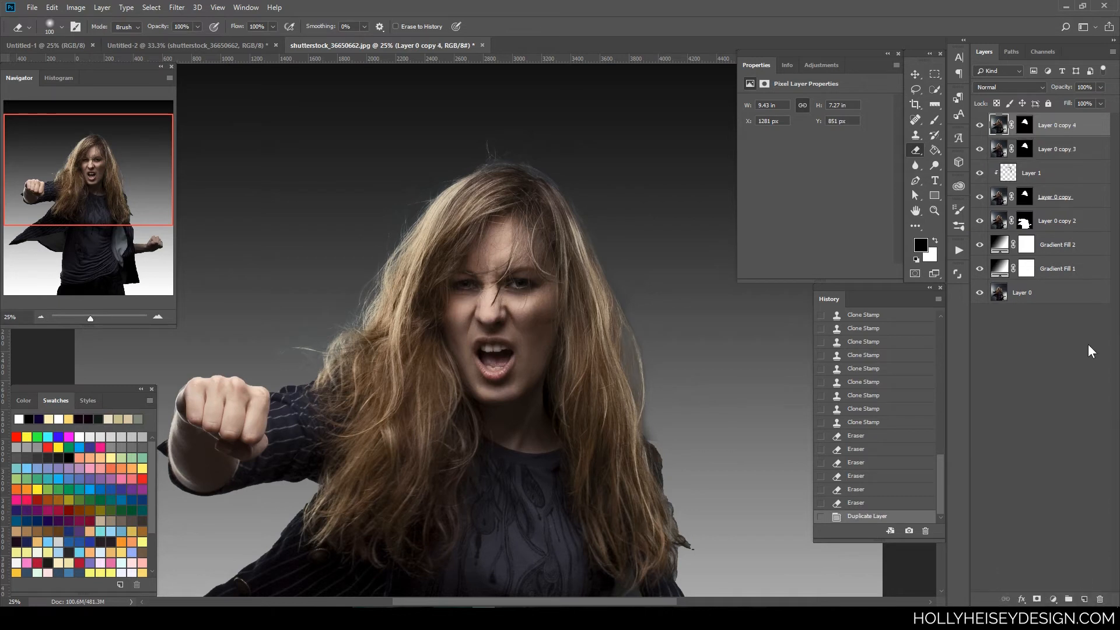
left_click_drag(1050, 127, 1052, 209)
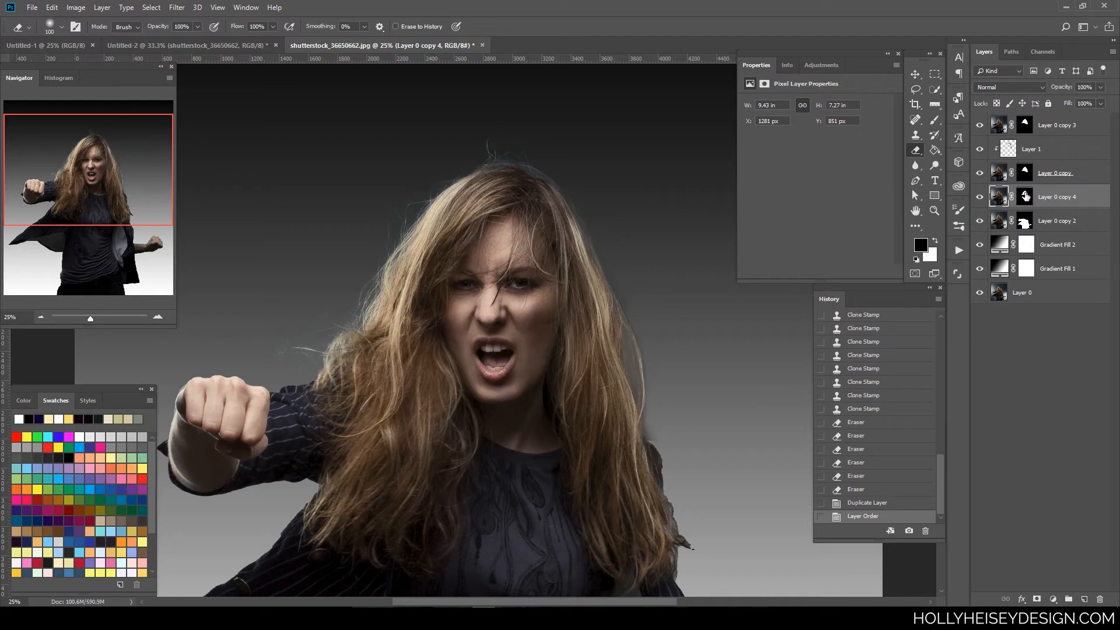
Add a Levels adjustment layer directly above Layer 0 copy 4 and clip it to that layer
left_click(1025, 195)
left_click(1002, 196)
left_click(1054, 600)
left_click(1059, 446)
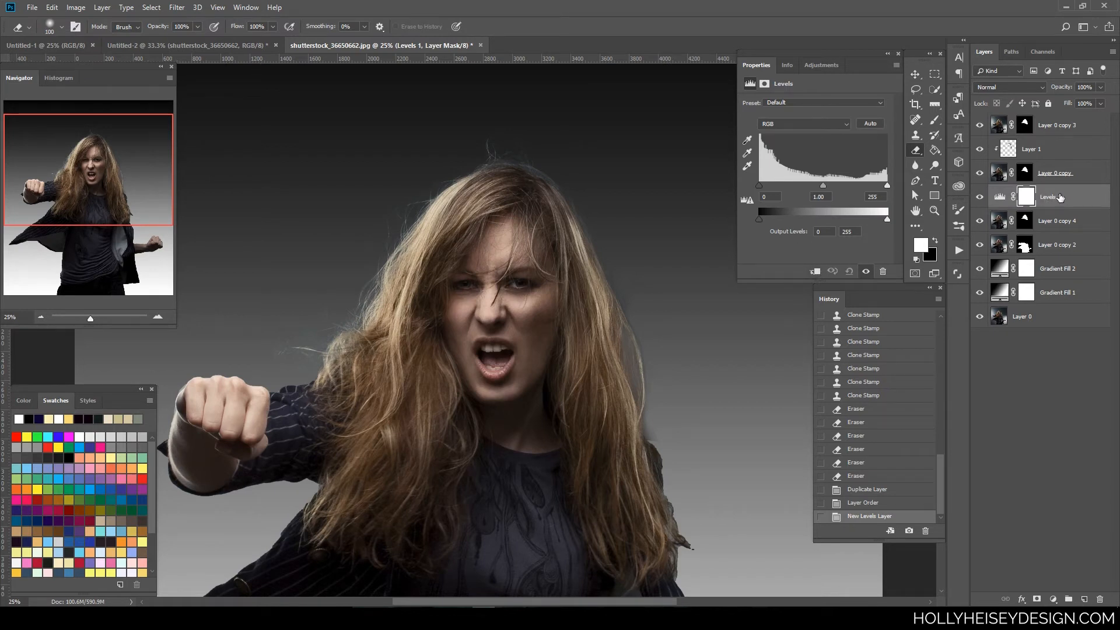
left_click(815, 272)
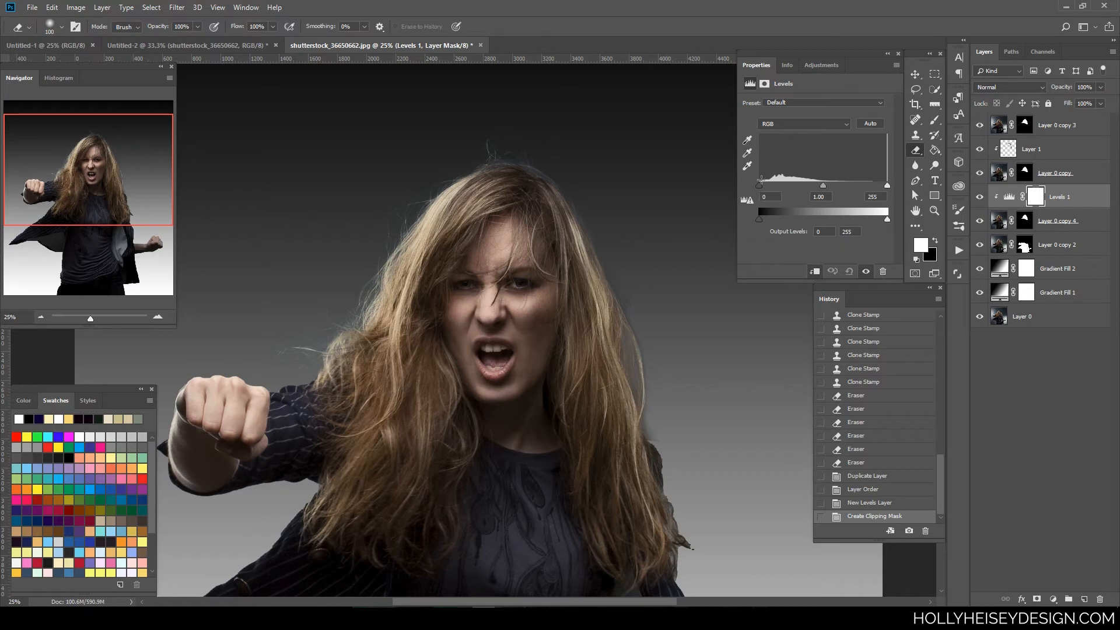
Set Levels 1 to input black 72, midtone 2.20 and output white 96, and blend Layer 0 copy 4 with Multiply
left_click_drag(760, 184, 787, 183)
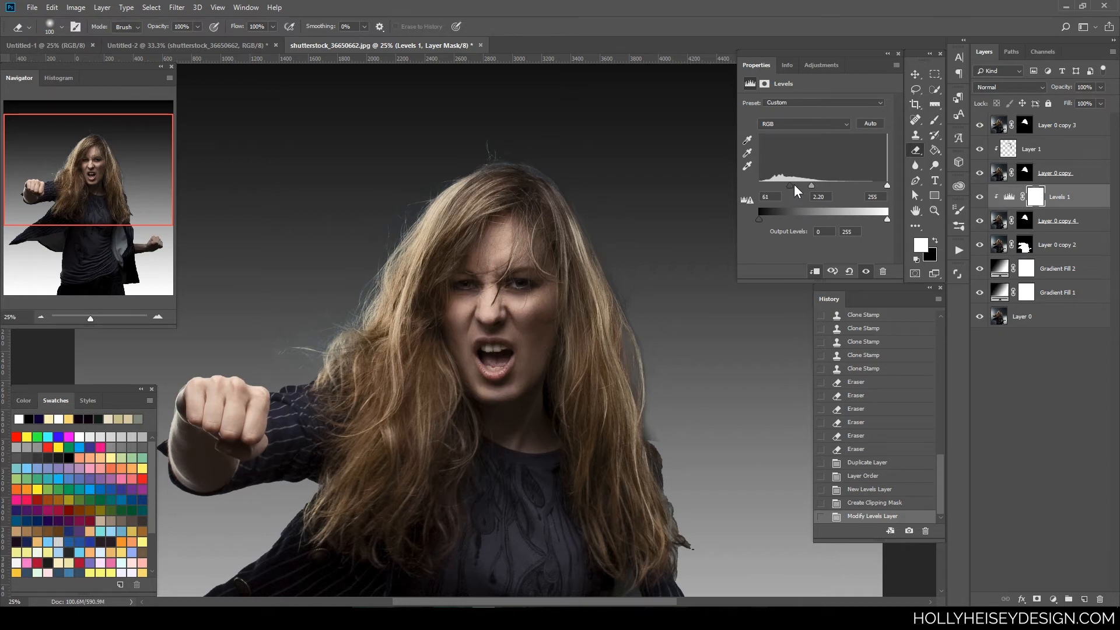
mouse_move(786, 183)
left_mouse_down()
mouse_move(774, 183)
mouse_move(797, 184)
left_mouse_up()
left_click(1043, 225)
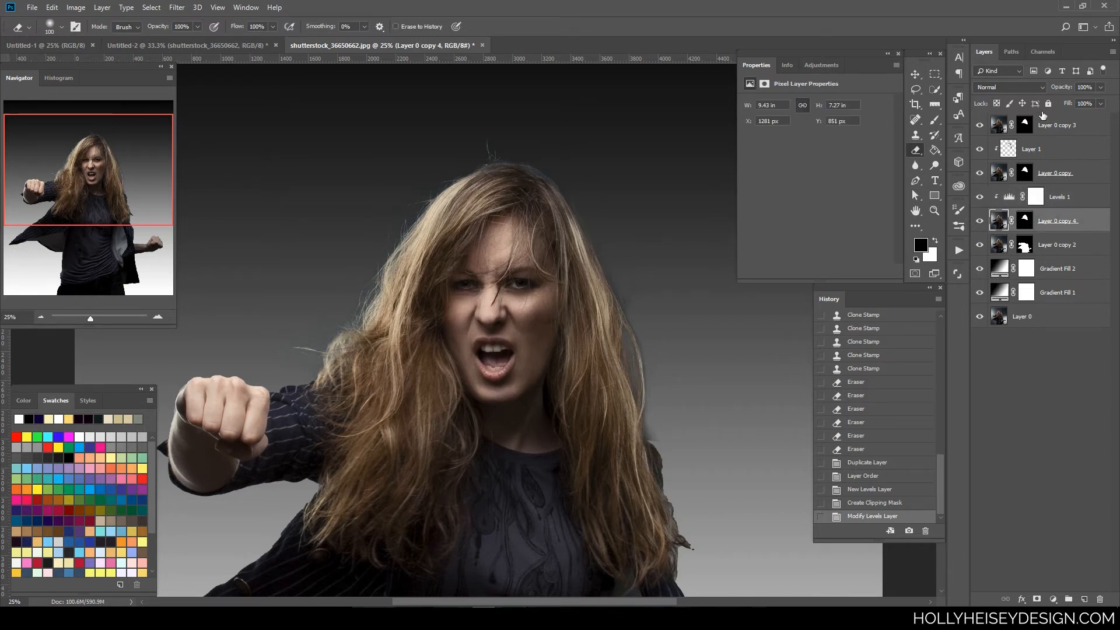
left_click(1041, 87)
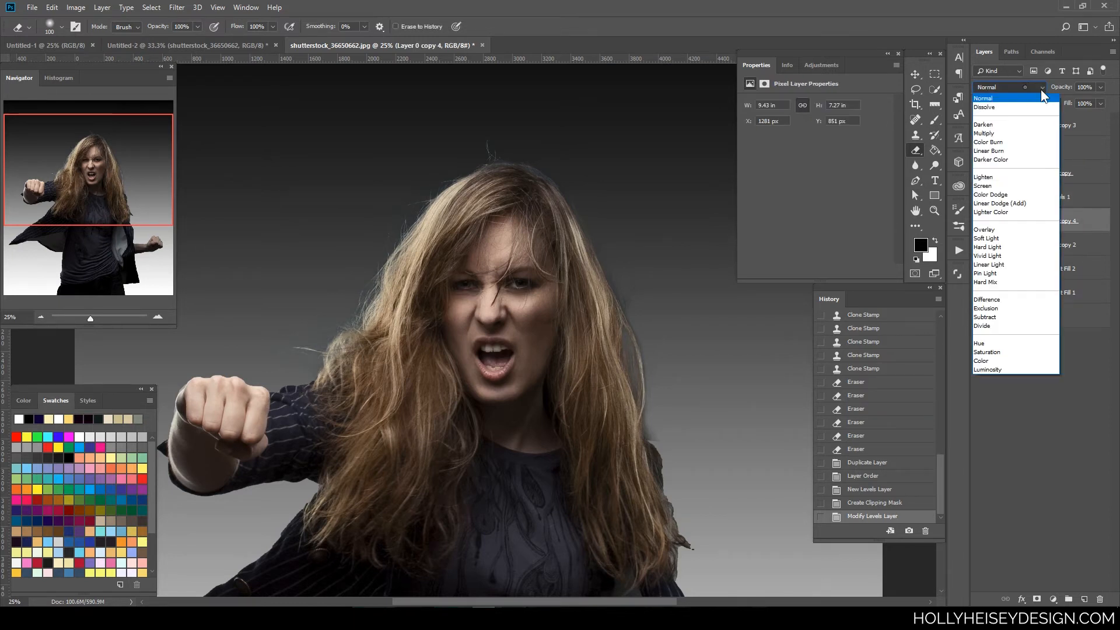
left_click(999, 133)
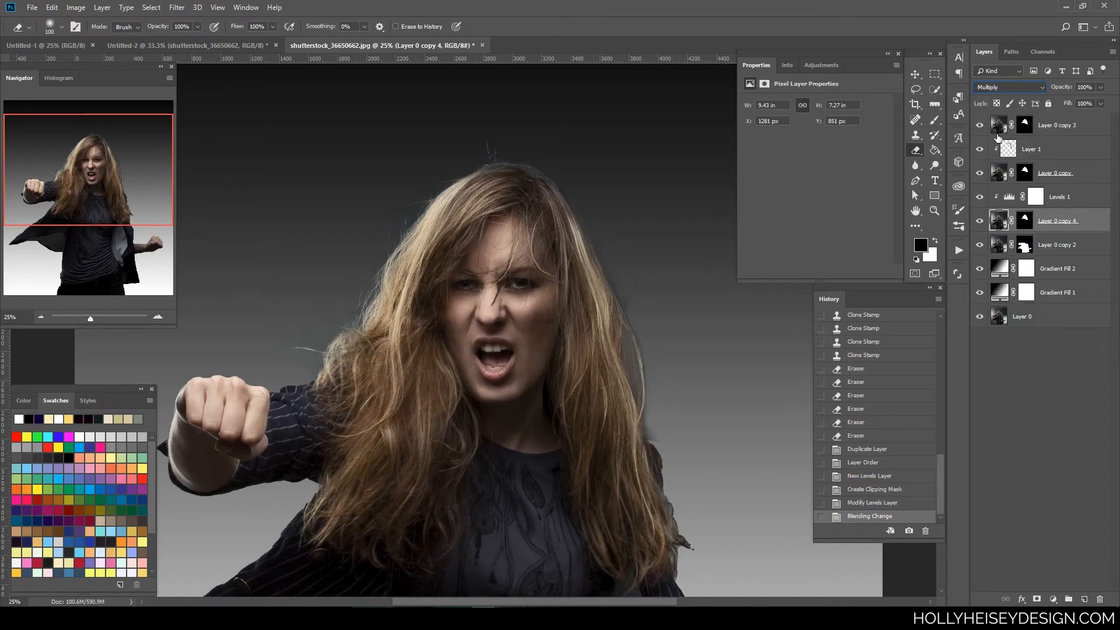
Compare the hair edges with and without the Multiply duplicate by hiding and reshowing Layer 0 copy 4
left_click(981, 221)
left_click(980, 222)
key("ctrl+minus")
key("ctrl+minus")
key("ctrl+minus")
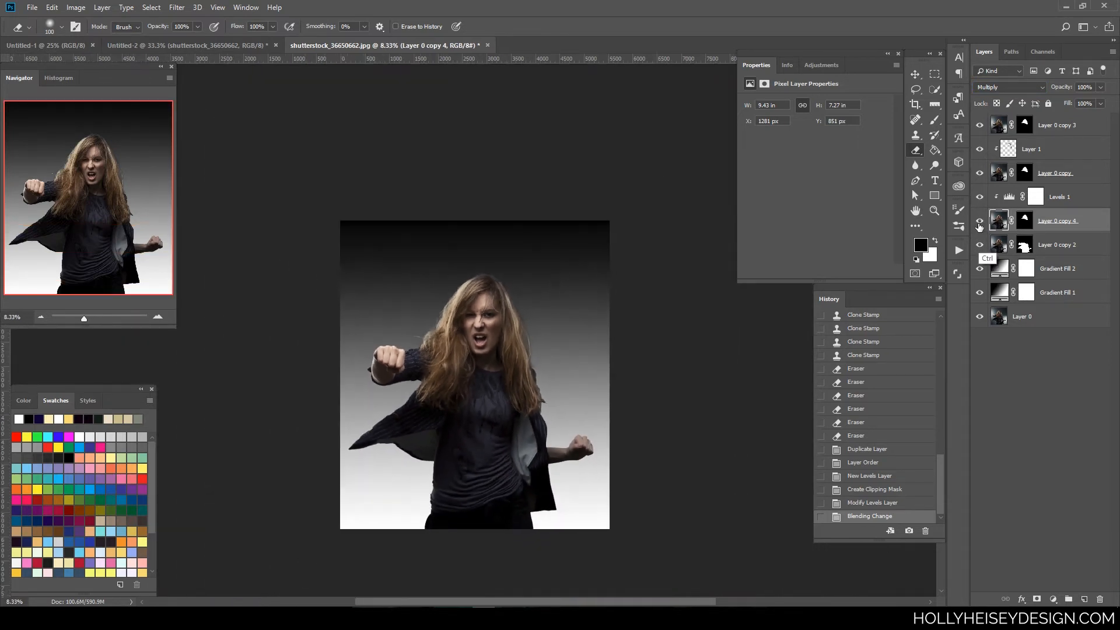
key("ctrl+plus")
key("ctrl+plus")
left_click(980, 222)
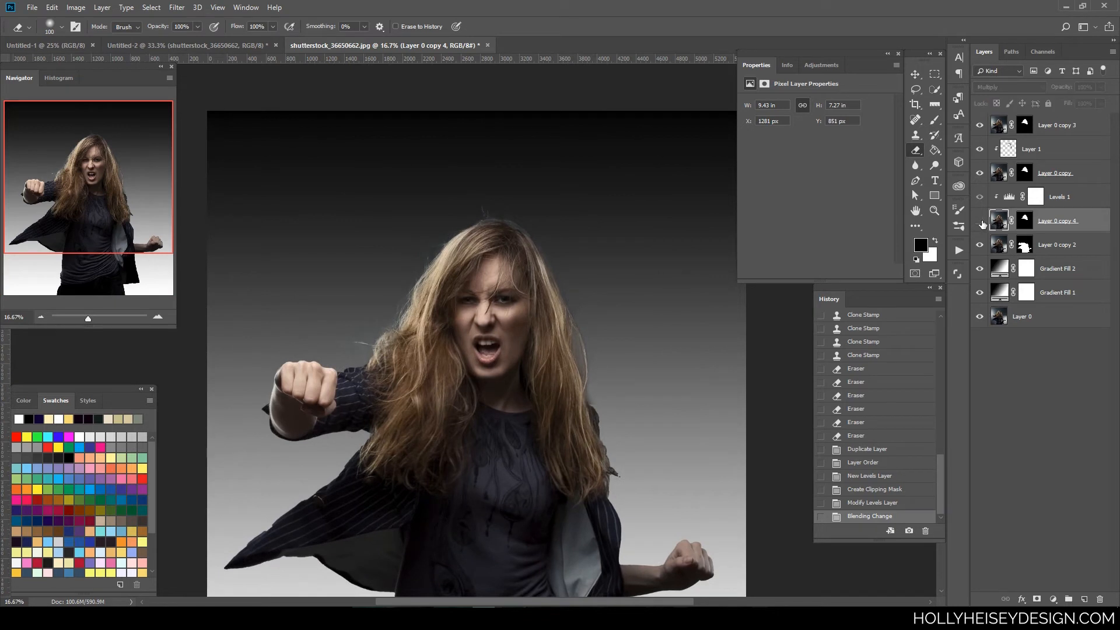
left_click(981, 221)
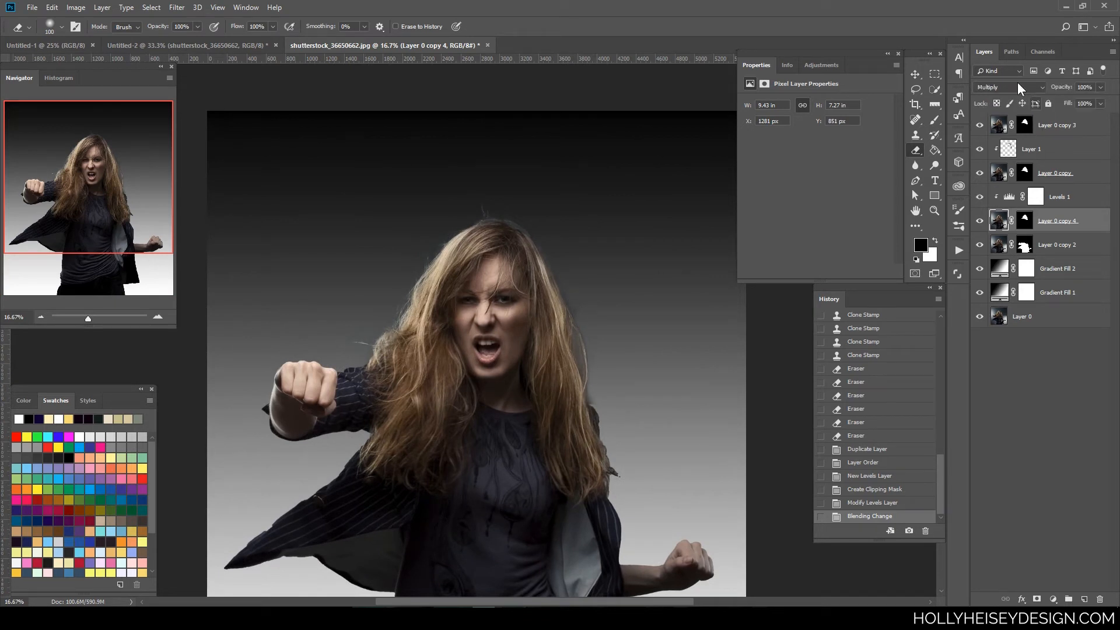
Change the blend mode of Layer 0 copy 4 to Screen and inspect its effect on the hair close up
left_click(1015, 87)
left_click(992, 185)
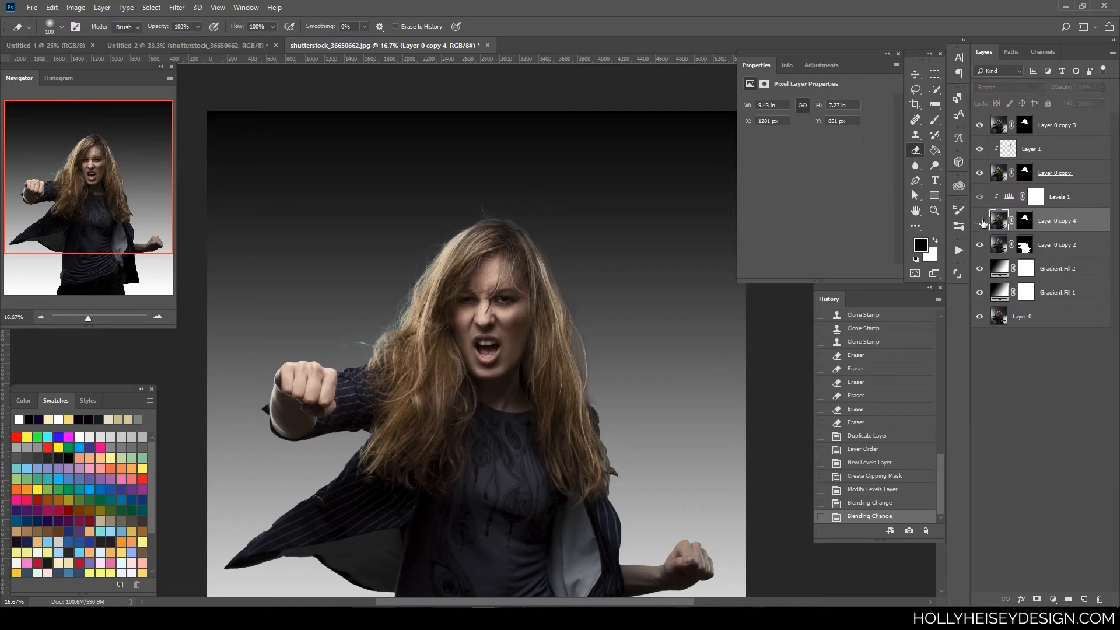
key("ctrl+plus")
key("ctrl+plus")
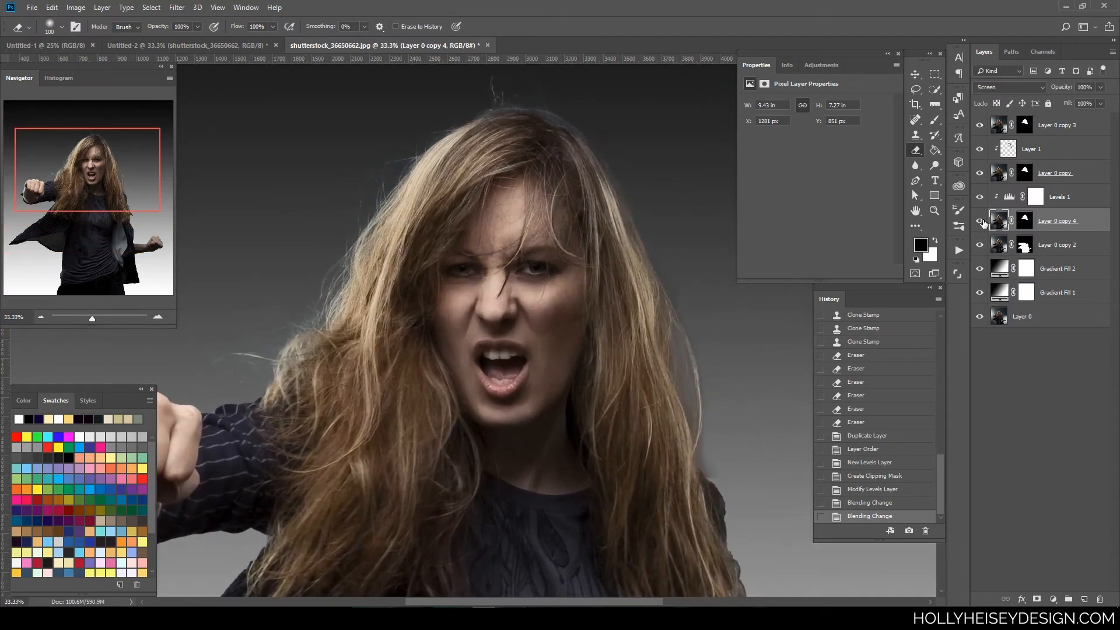
Readjust Levels 1 to input values 0, 0.97 and 137 with output levels 67 and 255
left_click(1013, 200)
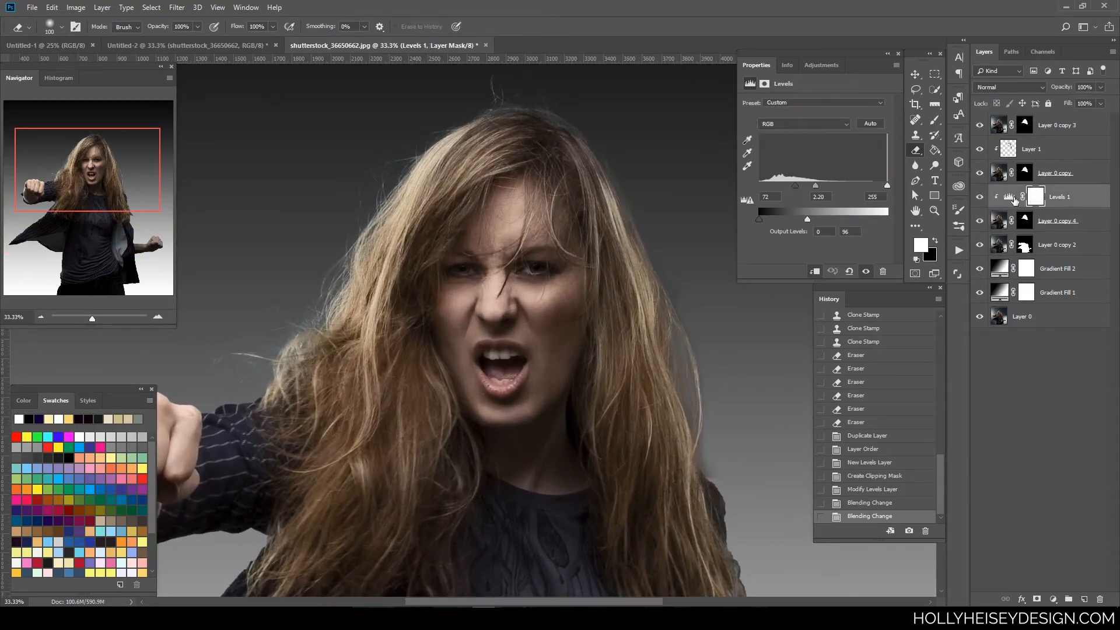
left_click(788, 186)
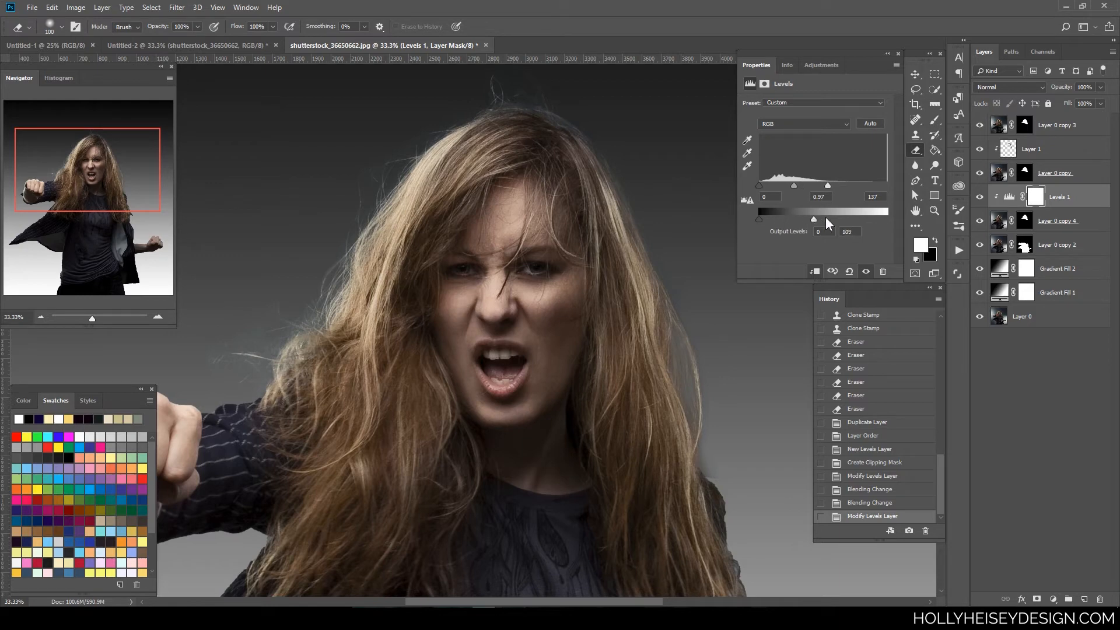
key("ctrl+z")
left_click_drag(808, 217, 794, 220)
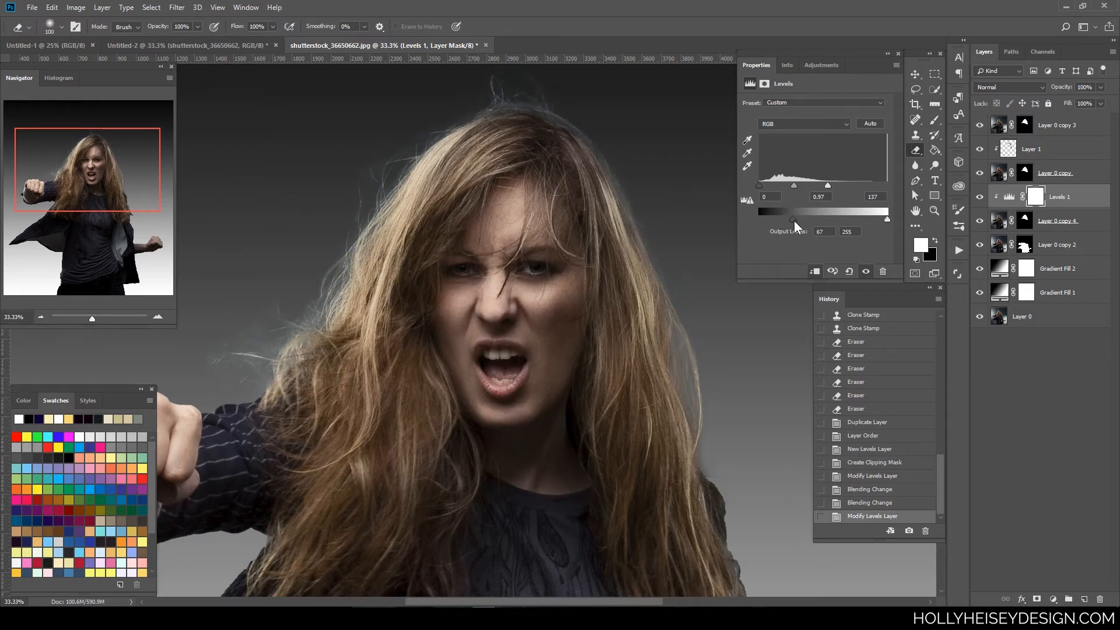
Compare the hair edges with and without the lightening by repeatedly hiding and reshowing Levels 1
key("ctrl+minus")
key("ctrl+minus")
key("ctrl+minus")
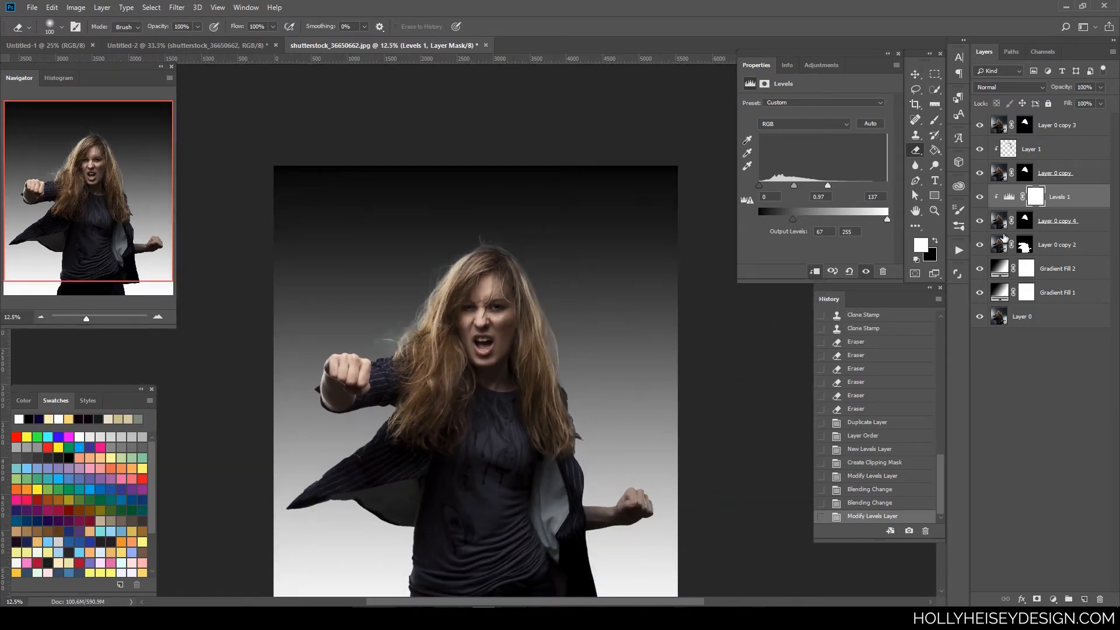
left_click(982, 199)
left_click(982, 198)
key("ctrl+plus")
left_click(981, 198)
left_click(981, 199)
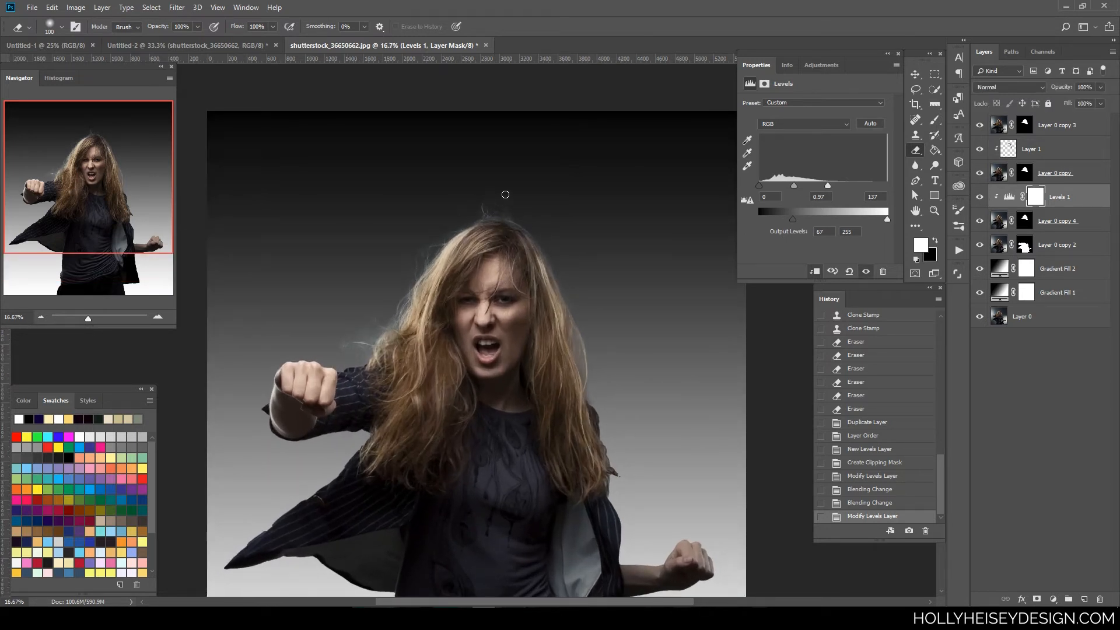
left_click(982, 198)
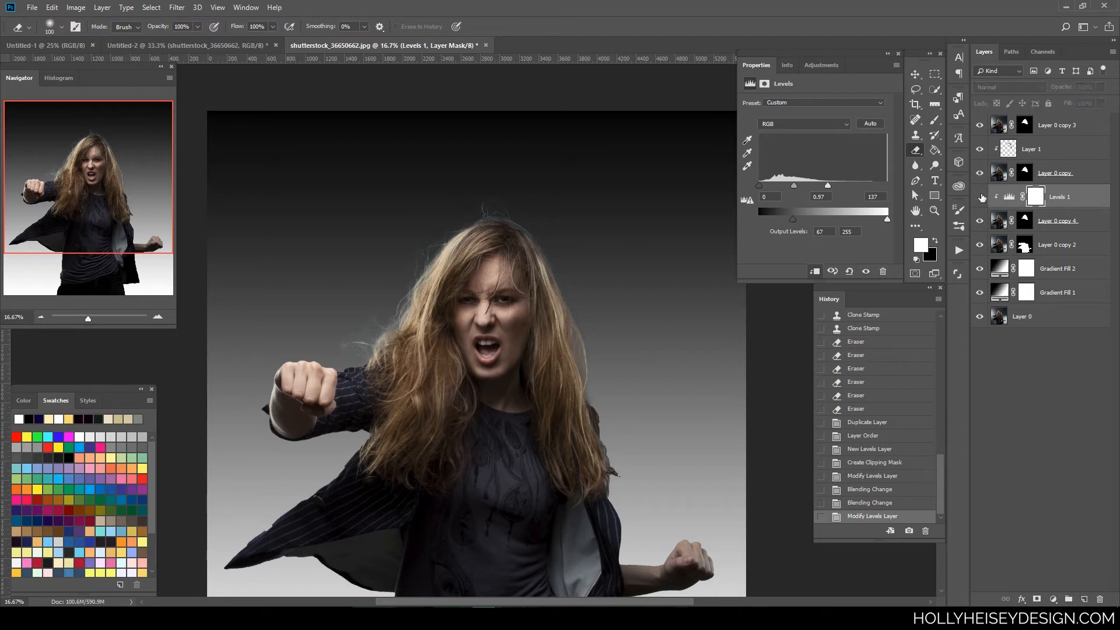
left_click(981, 199)
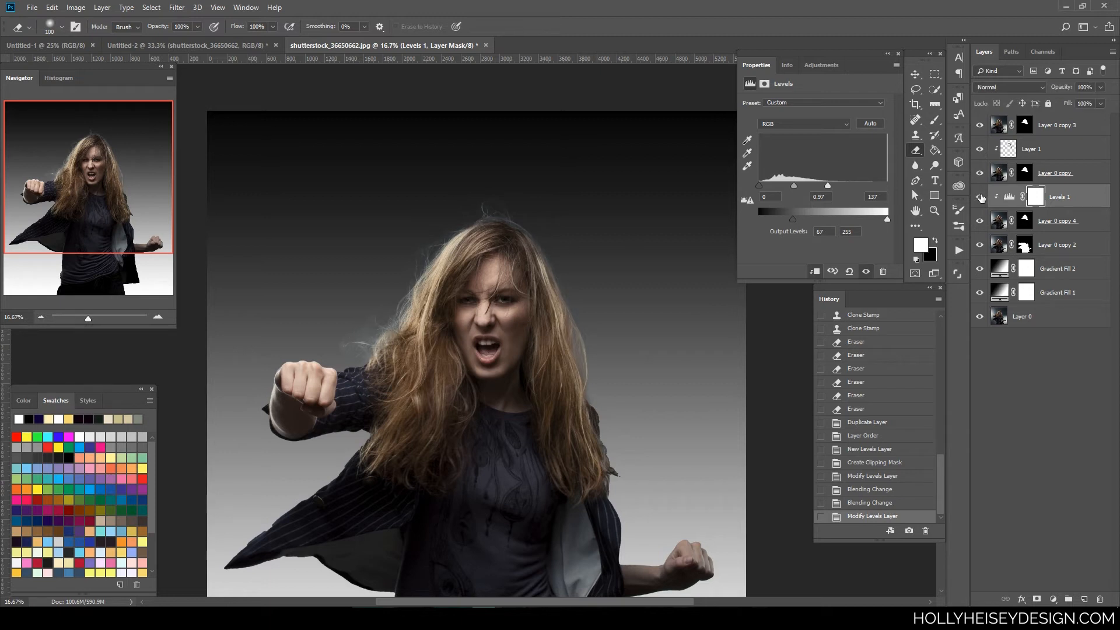
Paint black on Layer 0 copy 4's mask with a 1000 px brush around the left-hand hair edge above the raised arm
left_click(1025, 221)
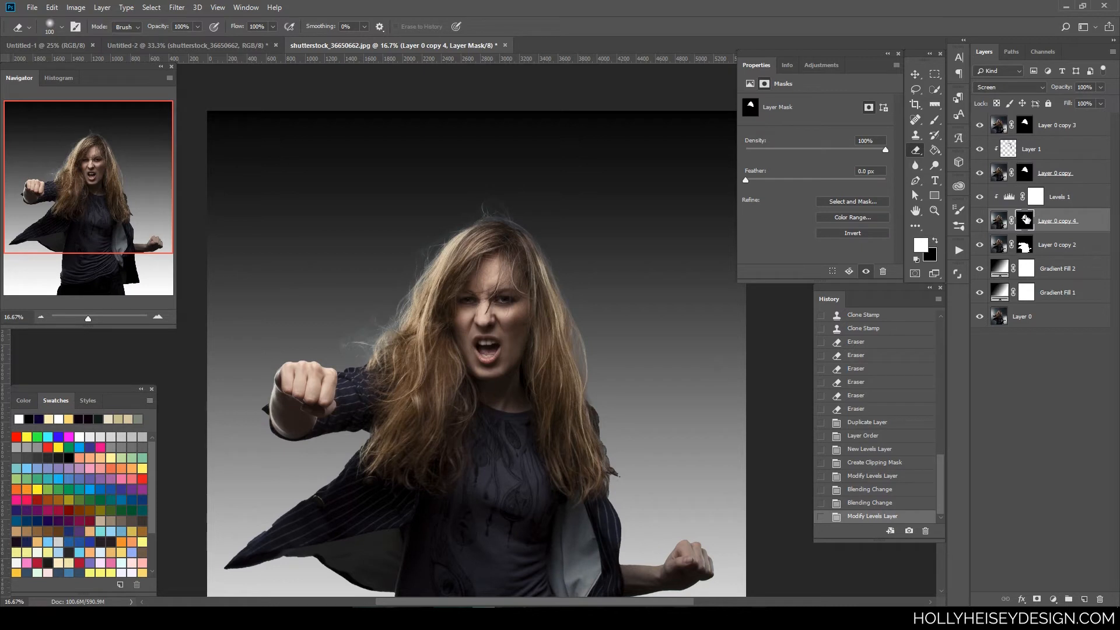
left_click(935, 119)
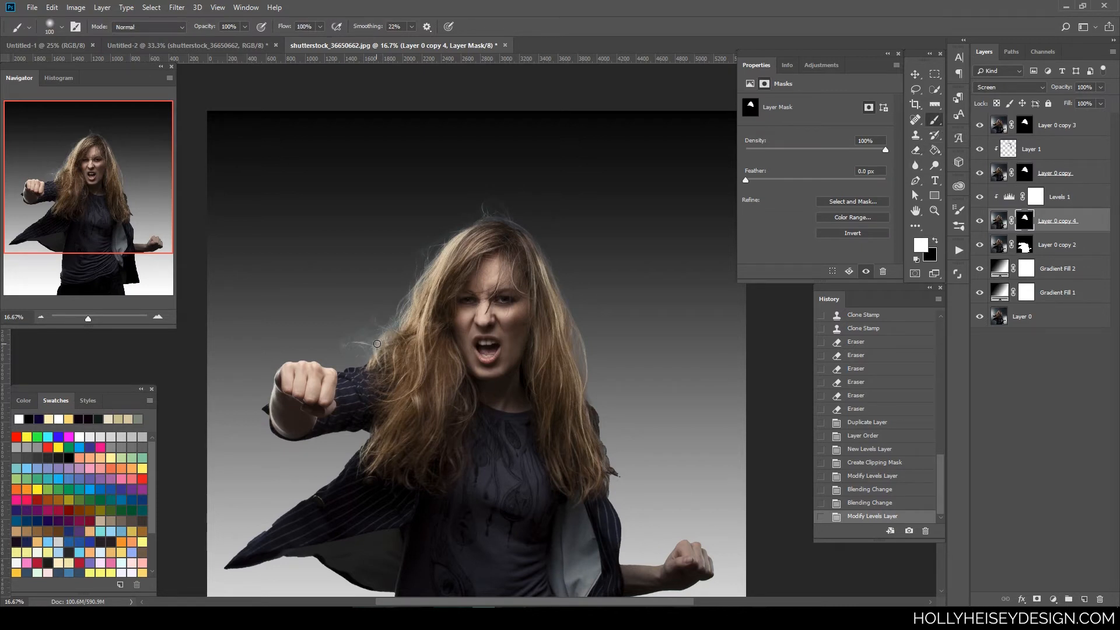
key("bracketright")
key("bracketright")
key("bracketright")
key("bracketright")
key("bracketright")
key("bracketright")
key("bracketright")
key("bracketright")
key("bracketright")
key("bracketright")
key("bracketright")
key("bracketright")
key("bracketright")
left_click(935, 240)
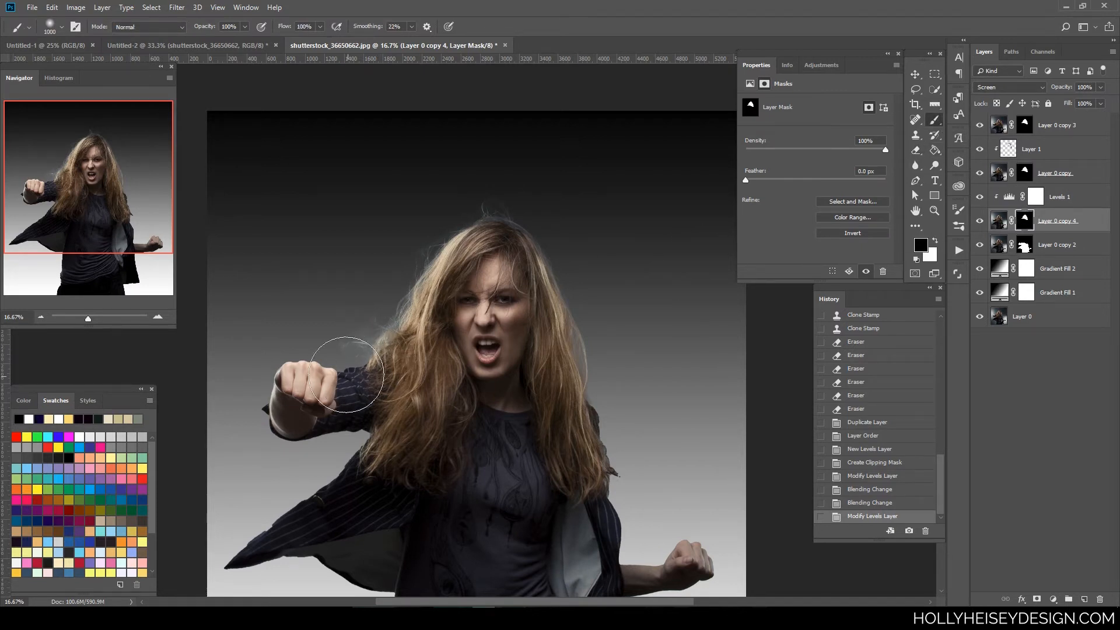
mouse_move(346, 375)
left_mouse_down()
mouse_move(344, 351)
mouse_move(366, 372)
mouse_move(345, 353)
mouse_move(374, 361)
mouse_move(381, 350)
mouse_move(378, 324)
mouse_move(354, 333)
mouse_move(368, 297)
mouse_move(339, 295)
mouse_move(386, 272)
left_mouse_up()
Reduce the brush to 500 px and paint black on the same mask along the right-hand hair edge up towards the crown
key("bracketleft")
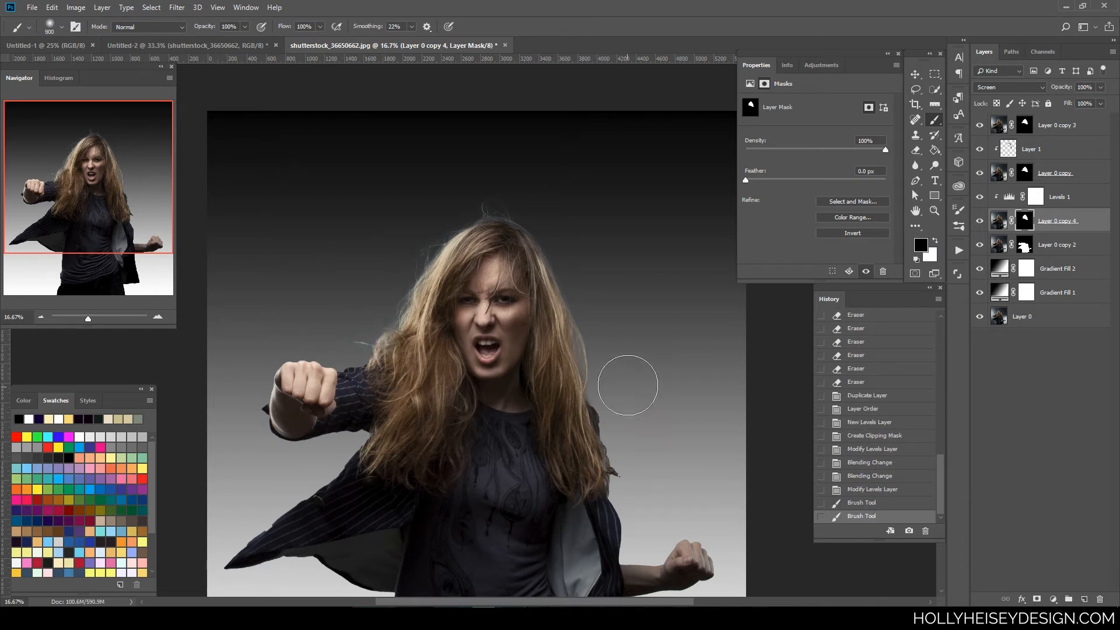
key("bracketleft")
key("bracketleft")
key("bracketleft")
key("bracketleft")
mouse_move(607, 326)
left_mouse_down()
mouse_move(601, 413)
mouse_move(611, 376)
mouse_move(587, 301)
mouse_move(573, 361)
mouse_move(562, 248)
mouse_move(583, 198)
left_mouse_up()
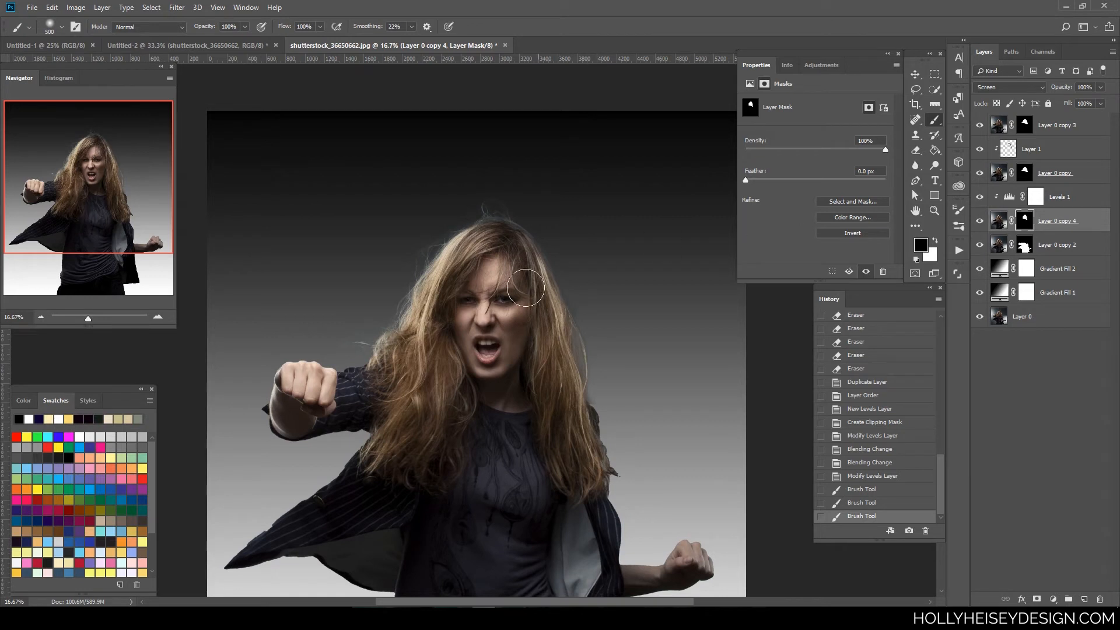
Review the whole image and reduce the opacity of Layer 0 copy 4 to 78%
key("ctrl+minus")
key("ctrl+minus")
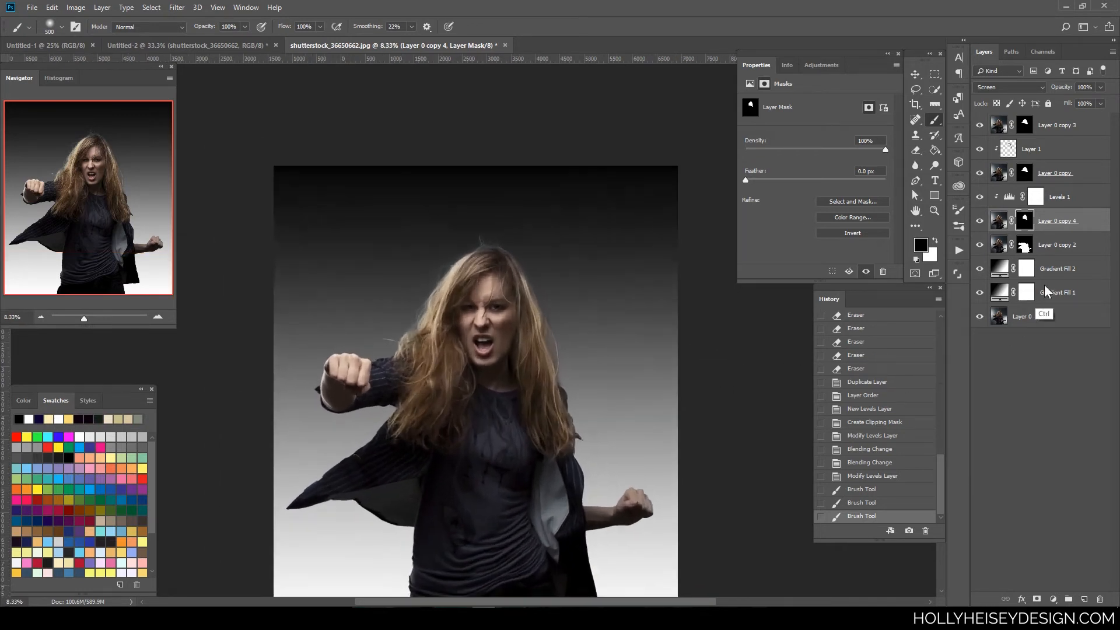
key("ctrl+plus")
key("ctrl+plus")
left_click(1101, 86)
left_click_drag(1102, 101, 1086, 102)
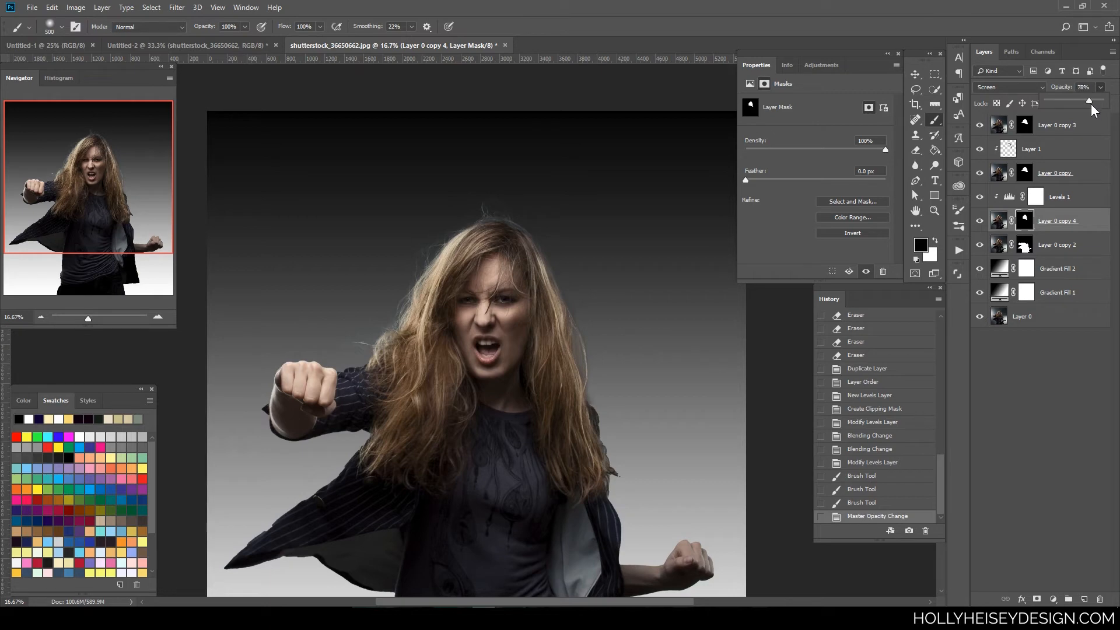
Hide Gradient Fill 2 to test the cutout on the reversed gradient, and check Layer 0 copy 4 by hiding and reshowing it
left_click(981, 271)
left_click(981, 270)
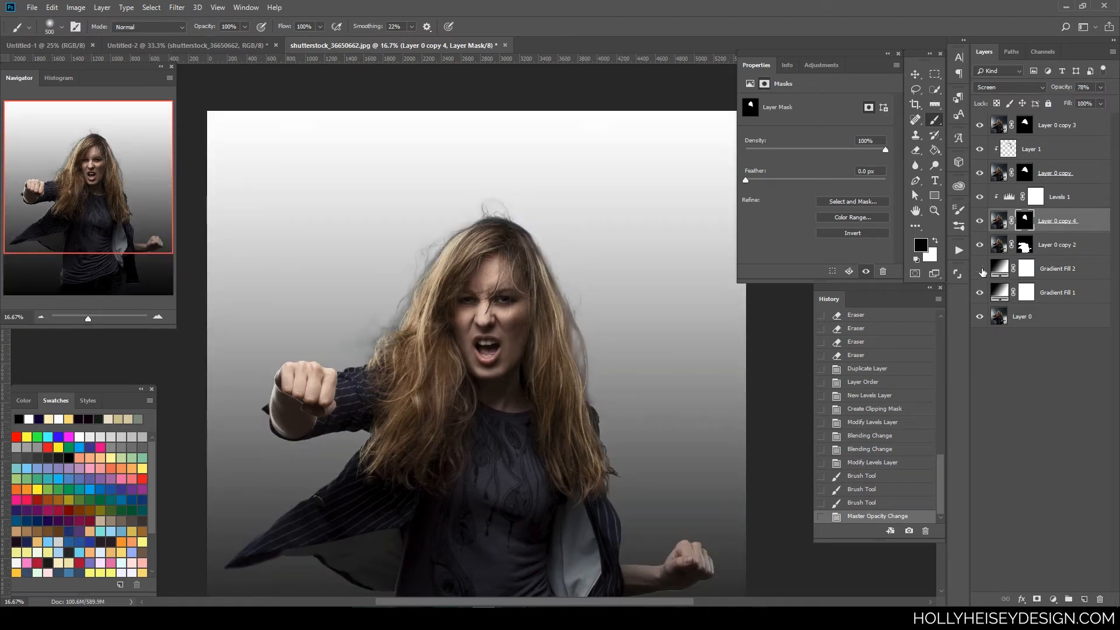
left_click(981, 270)
left_click(981, 271)
left_click(981, 221)
left_click(981, 221)
Compare the hair against the light background with and without Layer 0 copy by repeatedly hiding and reshowing it, at full view and close up
left_click(981, 173)
left_click(983, 174)
key("ctrl+minus")
left_click(1050, 173)
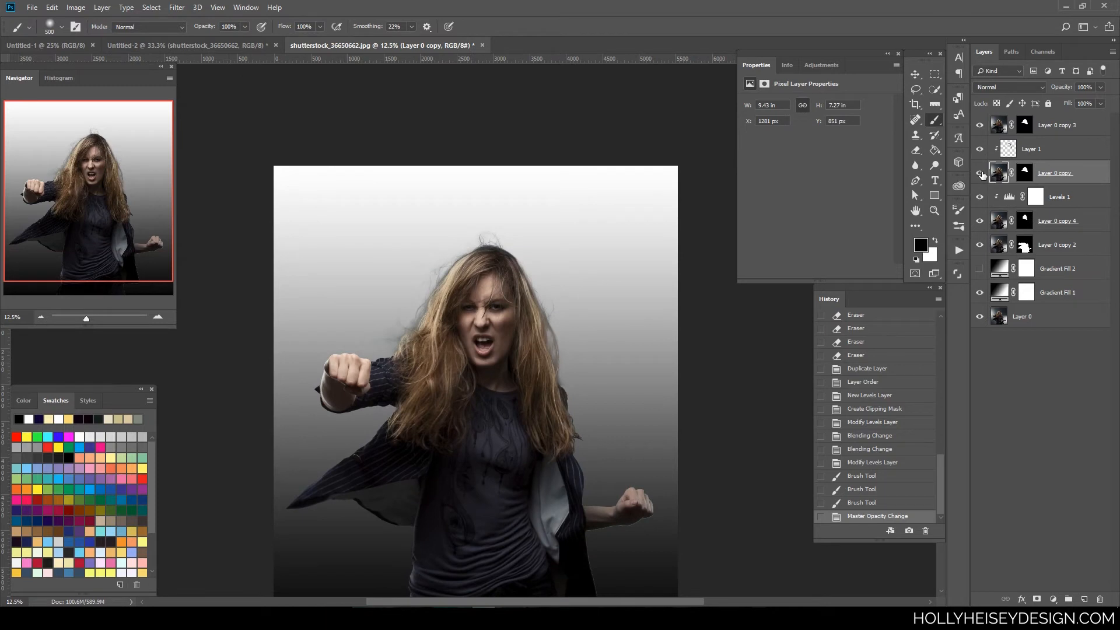
left_click(982, 174)
left_click(982, 174)
key("ctrl+plus")
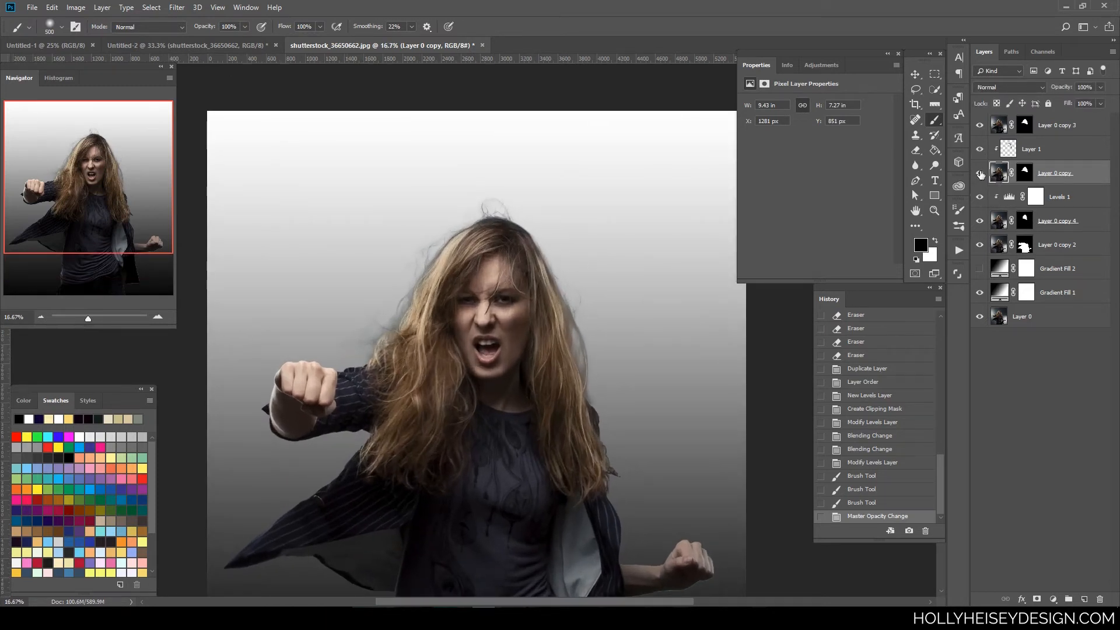
left_click(981, 174)
key("ctrl+plus")
left_click(981, 174)
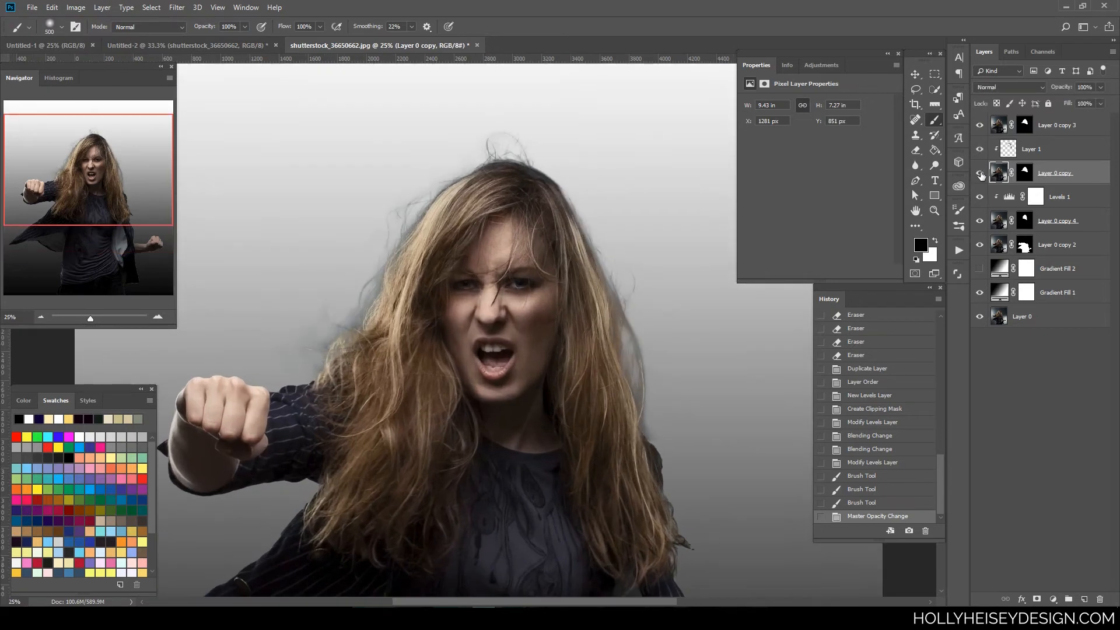
key("ctrl+plus")
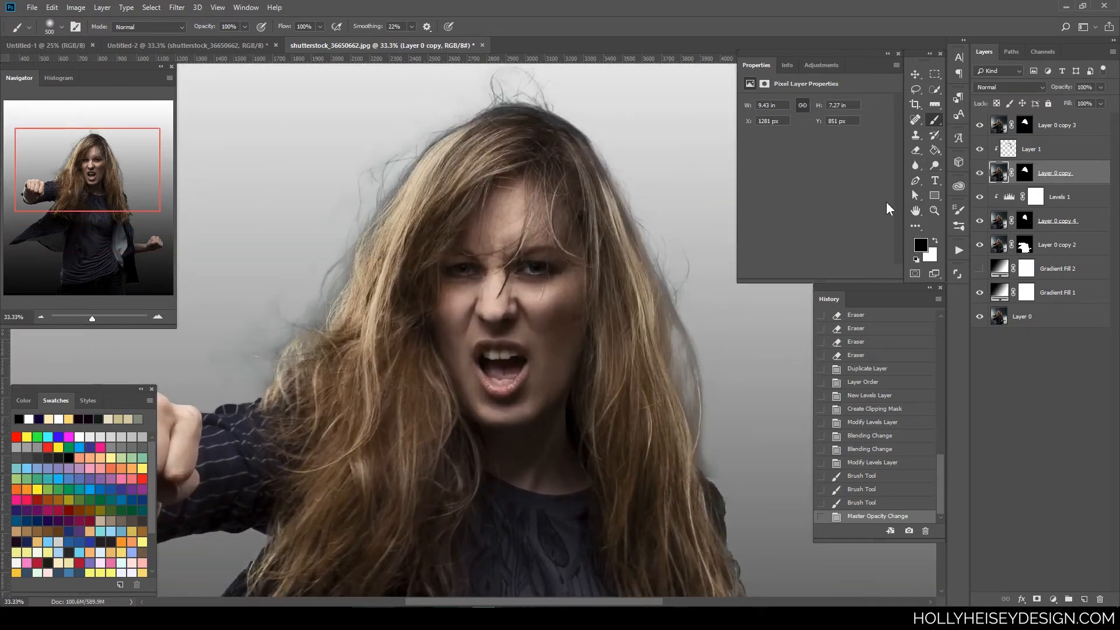
left_click_drag(560, 382, 604, 430)
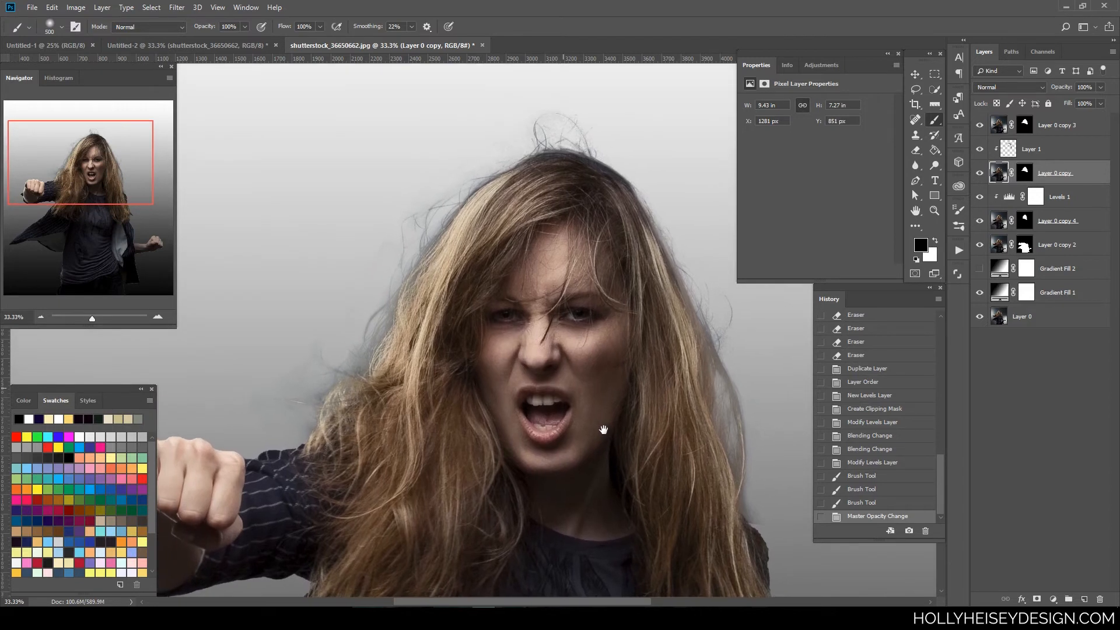
left_click(981, 174)
left_click(981, 174)
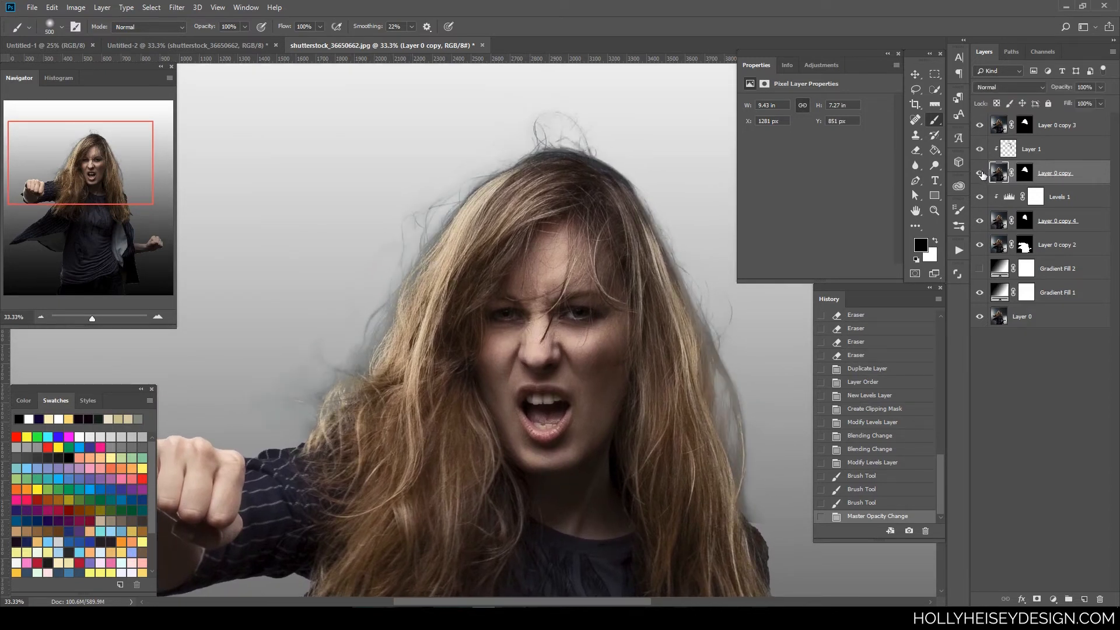
Check the fist-side hair edge by hiding and reshowing Layer 0 copy once more
left_click_drag(500, 420, 577, 411)
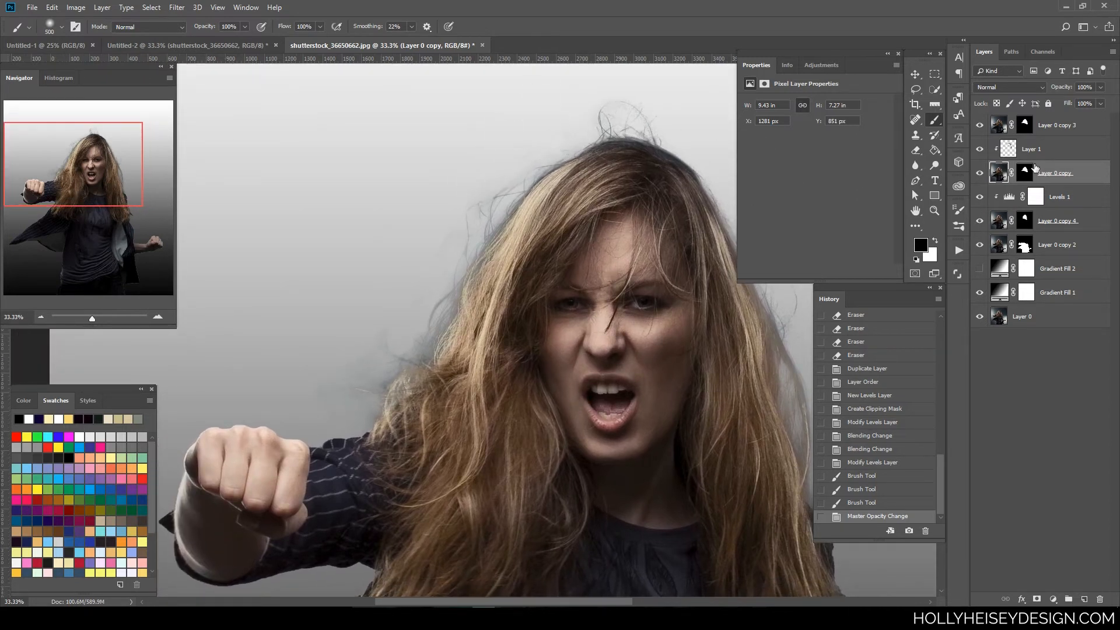
left_click(981, 174)
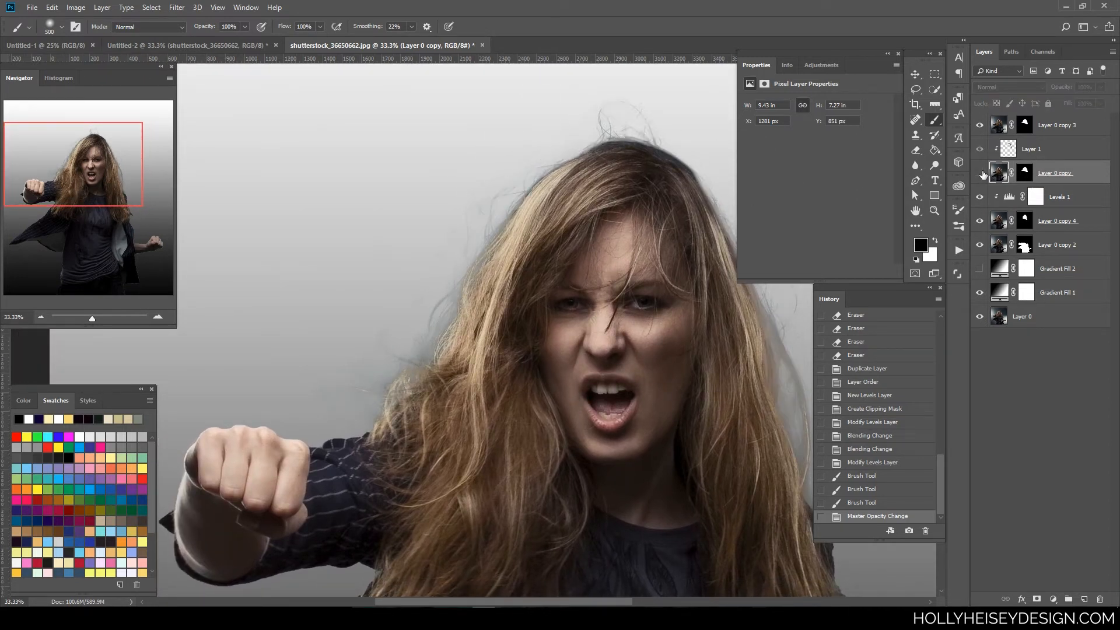
left_click(981, 174)
Reduce the brush to 150 px and paint black on the Layer 0 copy 3 mask along the outer hair edges on both sides
left_click(1025, 124)
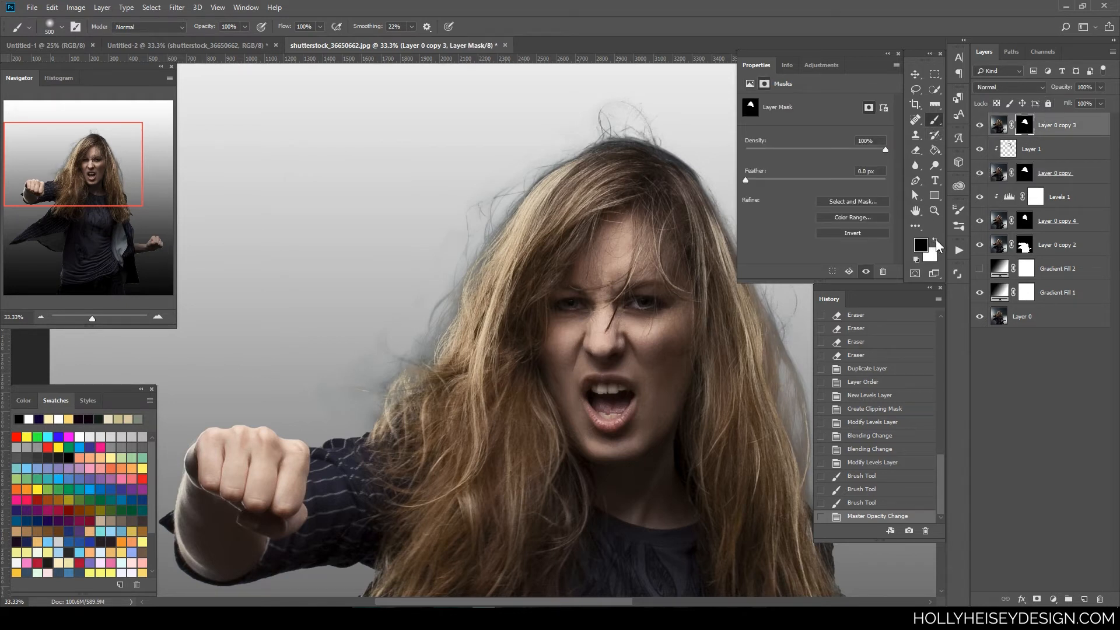
key("bracketleft")
key("bracketleft")
key("bracketleft")
key("bracketleft")
key("bracketleft")
key("bracketleft")
left_click_drag(514, 153, 589, 121)
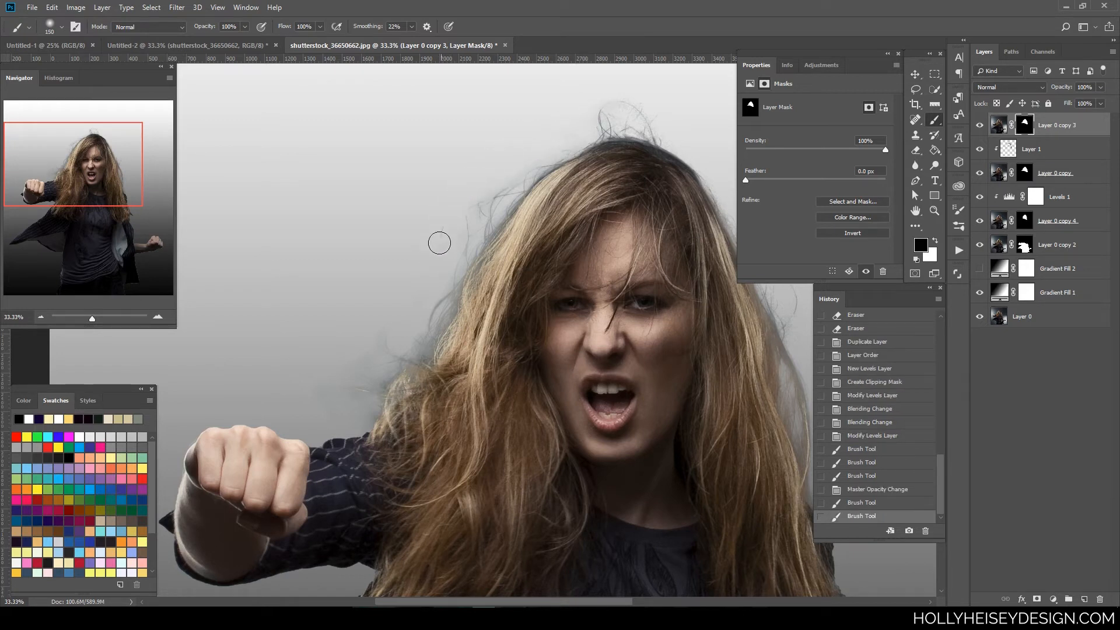
mouse_move(440, 242)
left_mouse_down()
mouse_move(414, 290)
mouse_move(373, 307)
mouse_move(355, 360)
mouse_move(321, 383)
mouse_move(319, 413)
mouse_move(348, 404)
left_mouse_up()
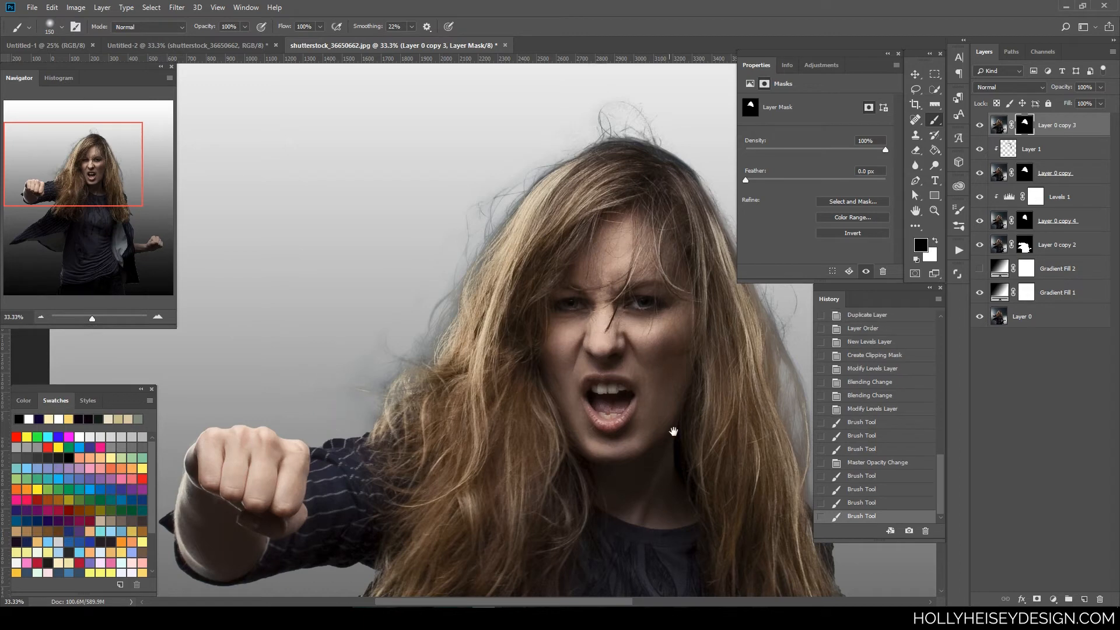
mouse_move(674, 432)
left_mouse_down()
mouse_move(513, 465)
mouse_move(447, 412)
left_mouse_up()
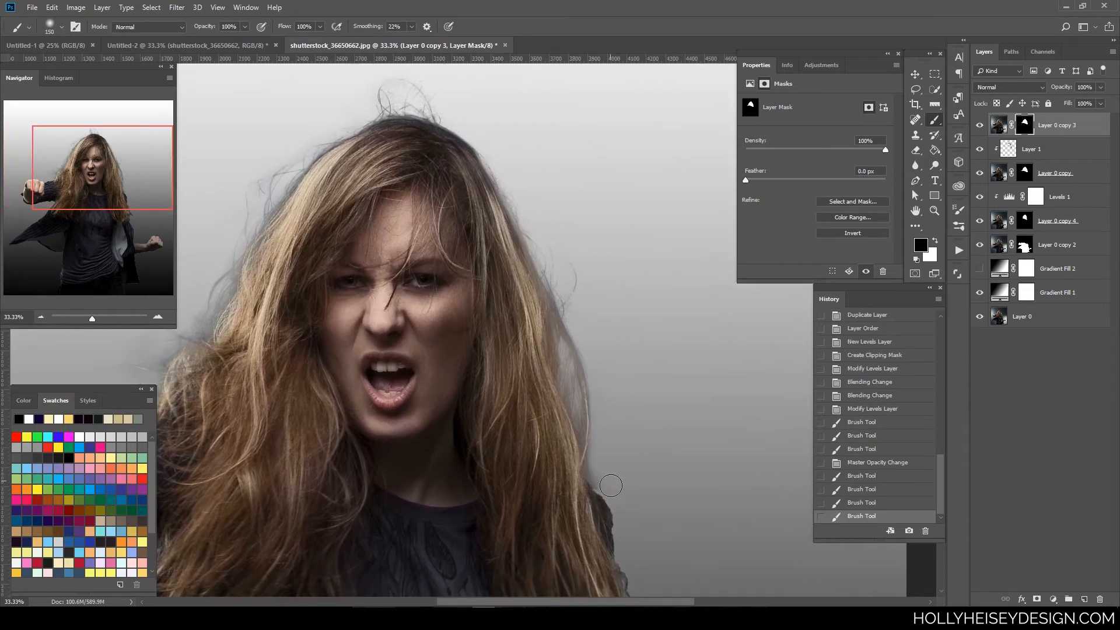
left_click_drag(611, 486, 612, 477)
Review the whole cutout by hiding and reshowing Layer 0 copy 3, and compare it with the original background by toggling Gradient Fill 1
key("ctrl+minus")
key("ctrl+minus")
key("ctrl+minus")
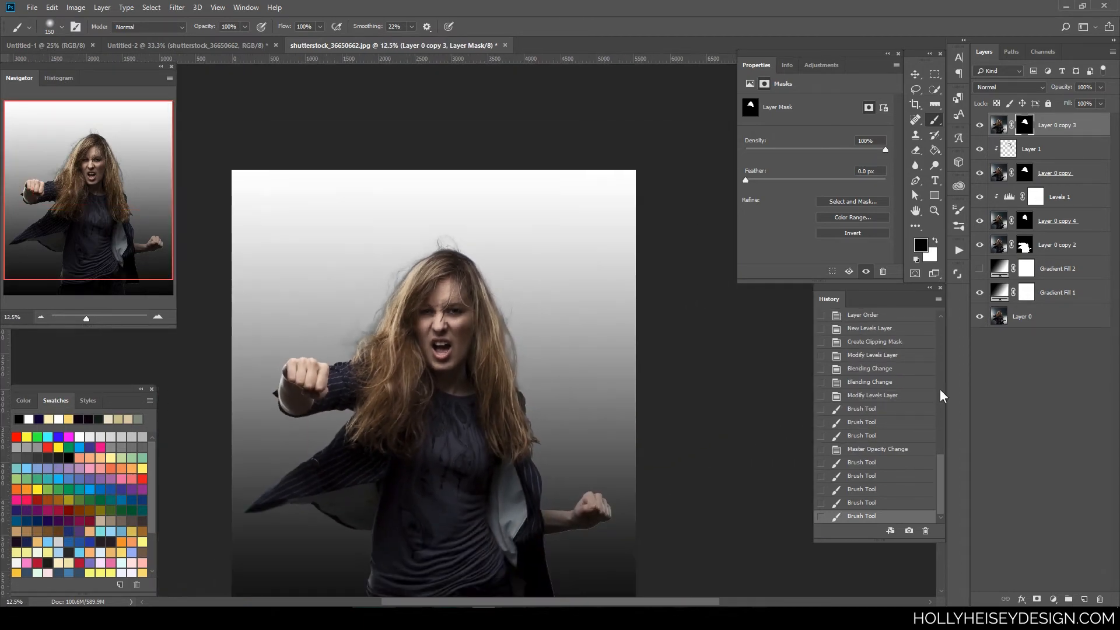
left_click(983, 125)
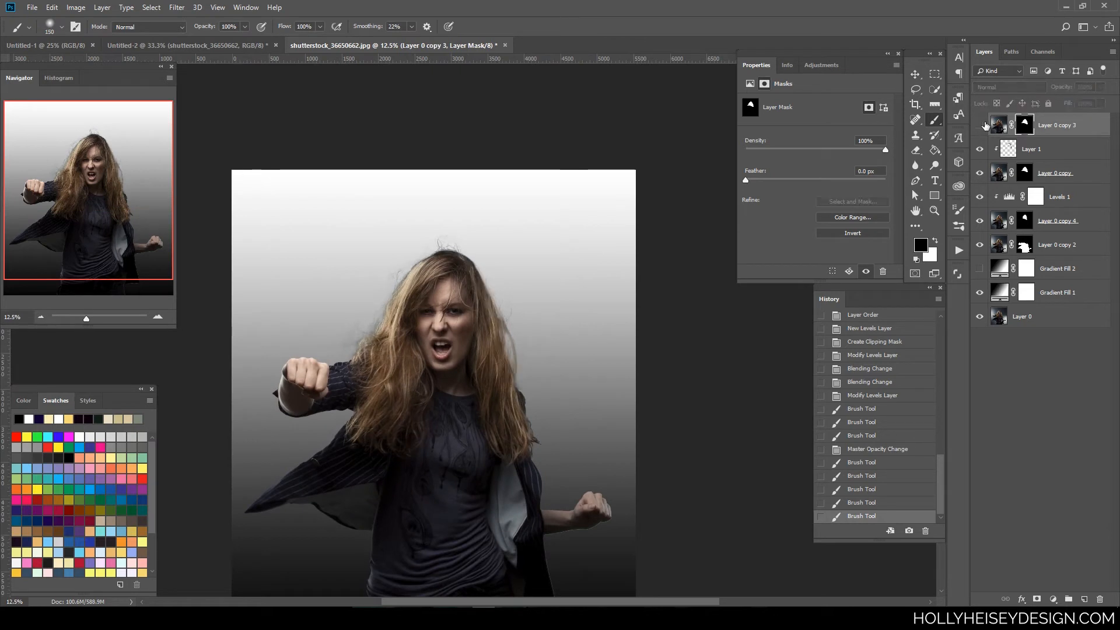
left_click(983, 125)
left_click(983, 125)
left_click(983, 124)
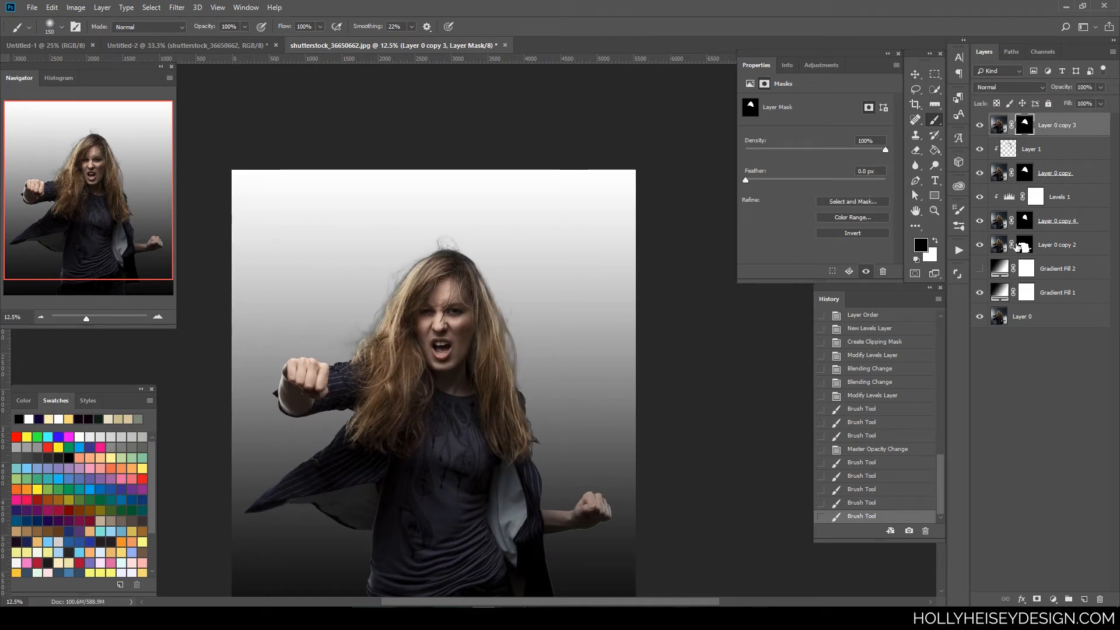
left_click(981, 293)
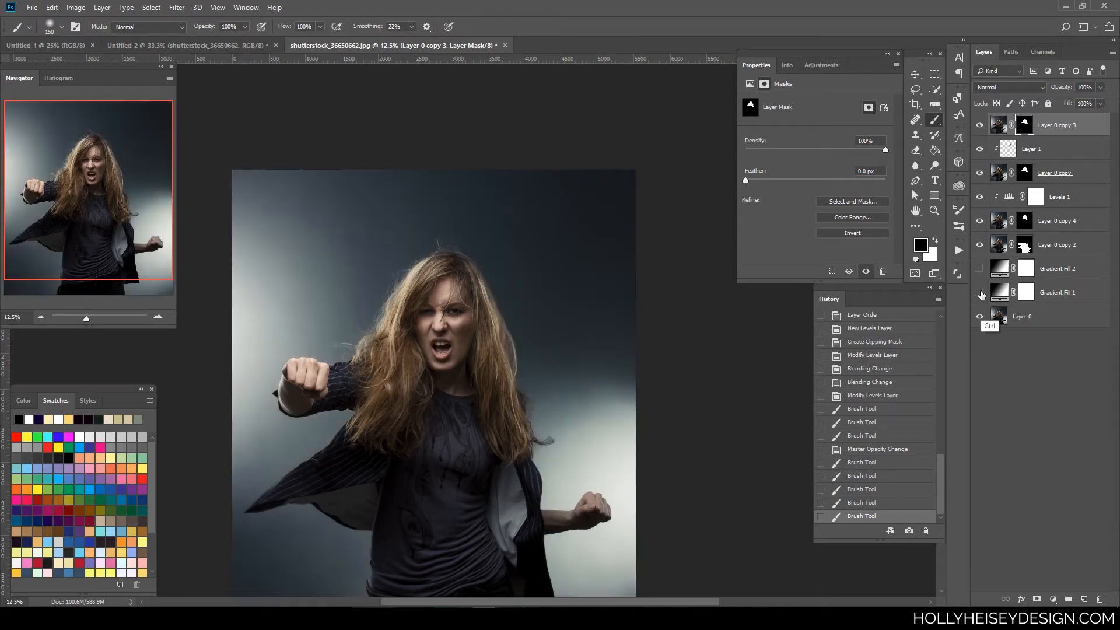
left_click(982, 293)
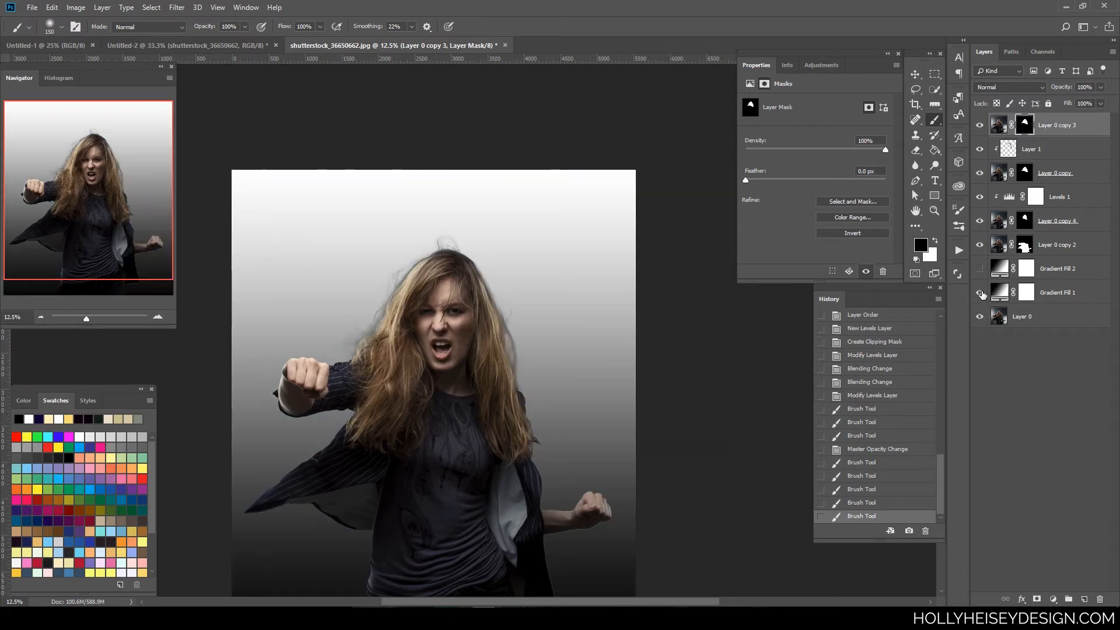
Hide both gradient fill layers and Layer 0, leaving only the woman's cut-out on transparency
key("ctrl+plus")
left_click(981, 269)
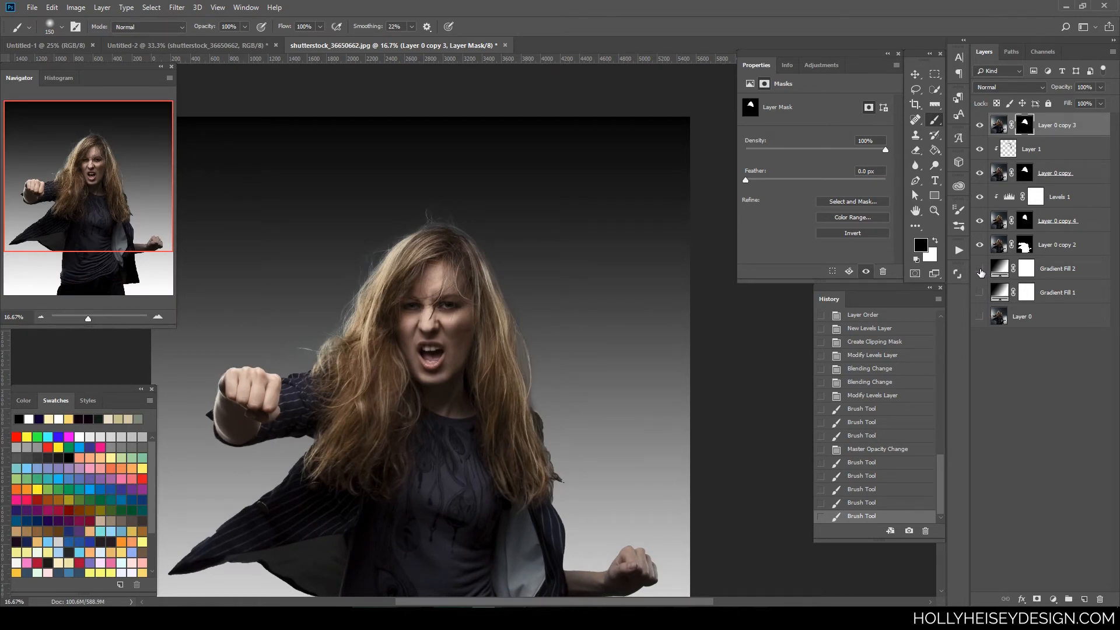
left_click(980, 271)
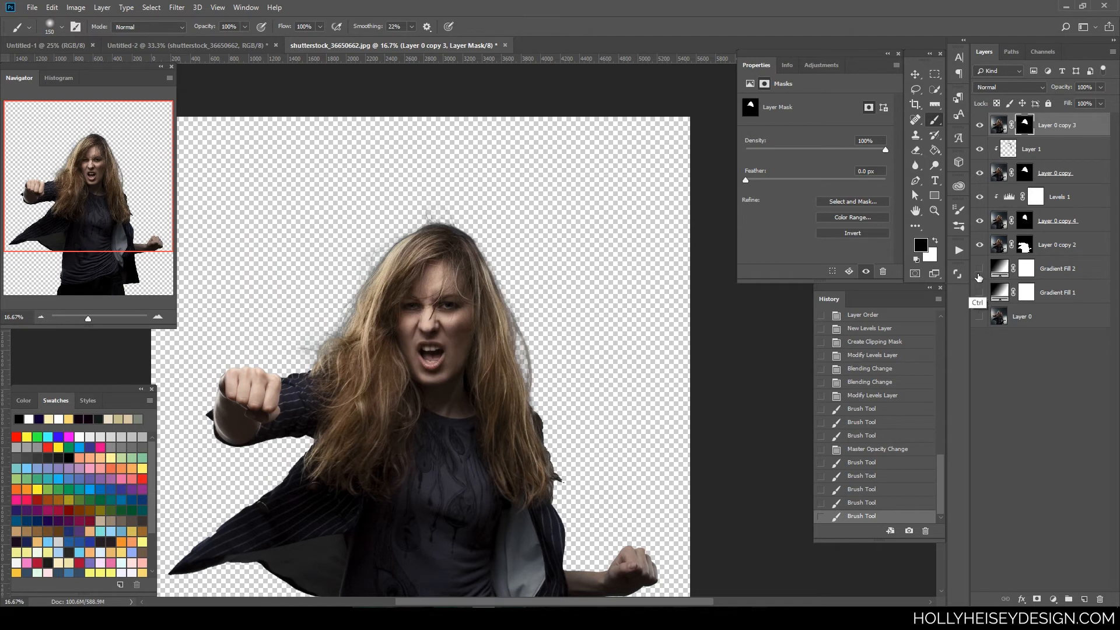
Save the layered document as the Photoshop file shutterstock_36650662.psd
key("ctrl+s")
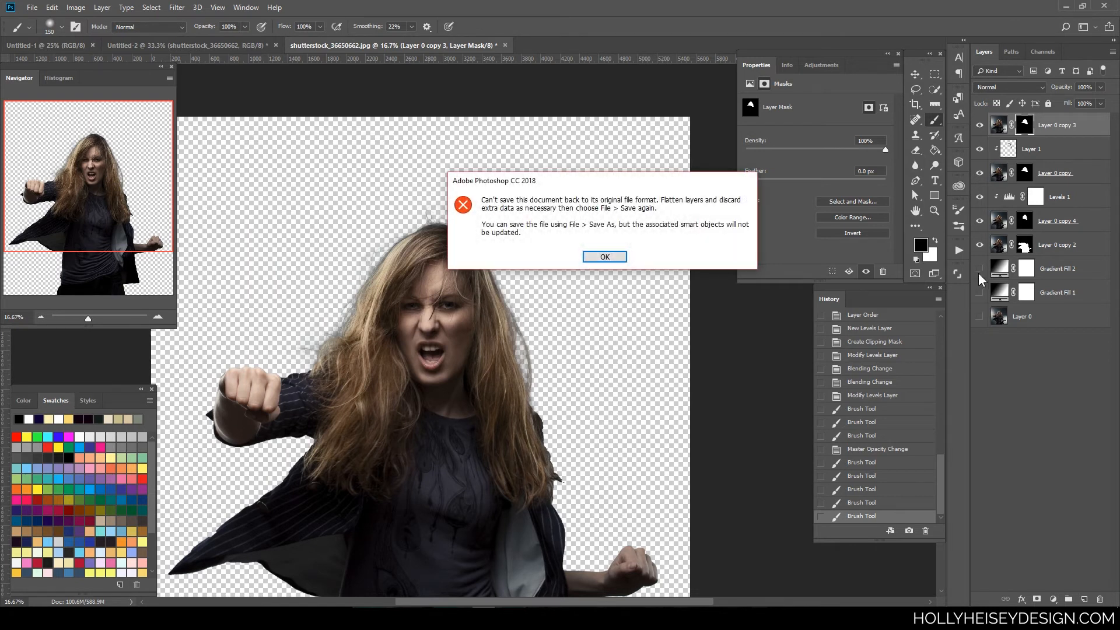
left_click(615, 260)
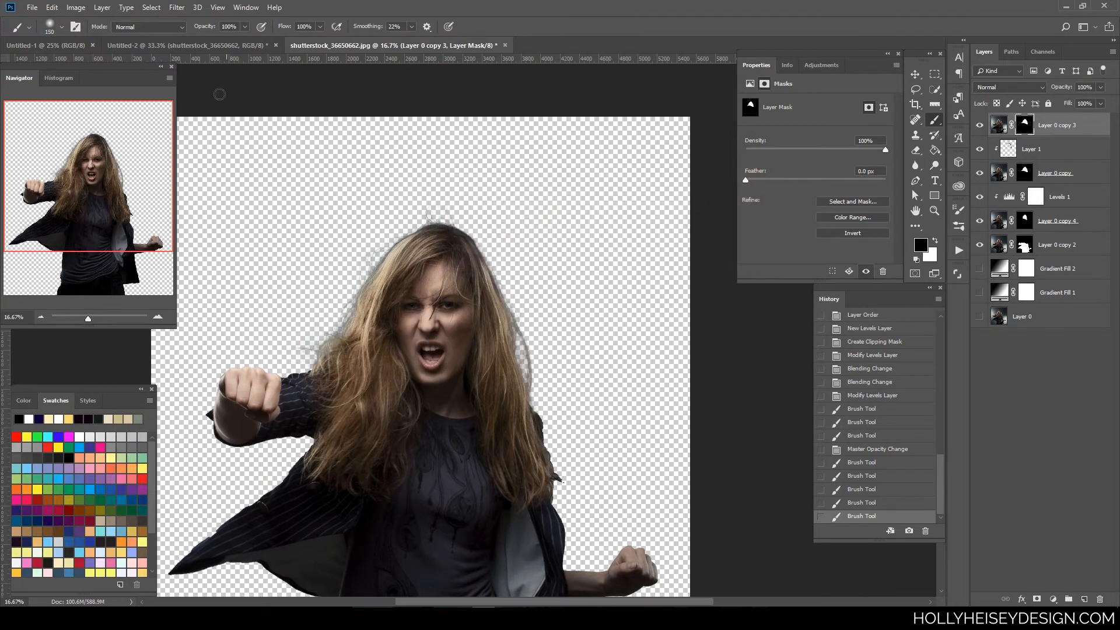
left_click(32, 8)
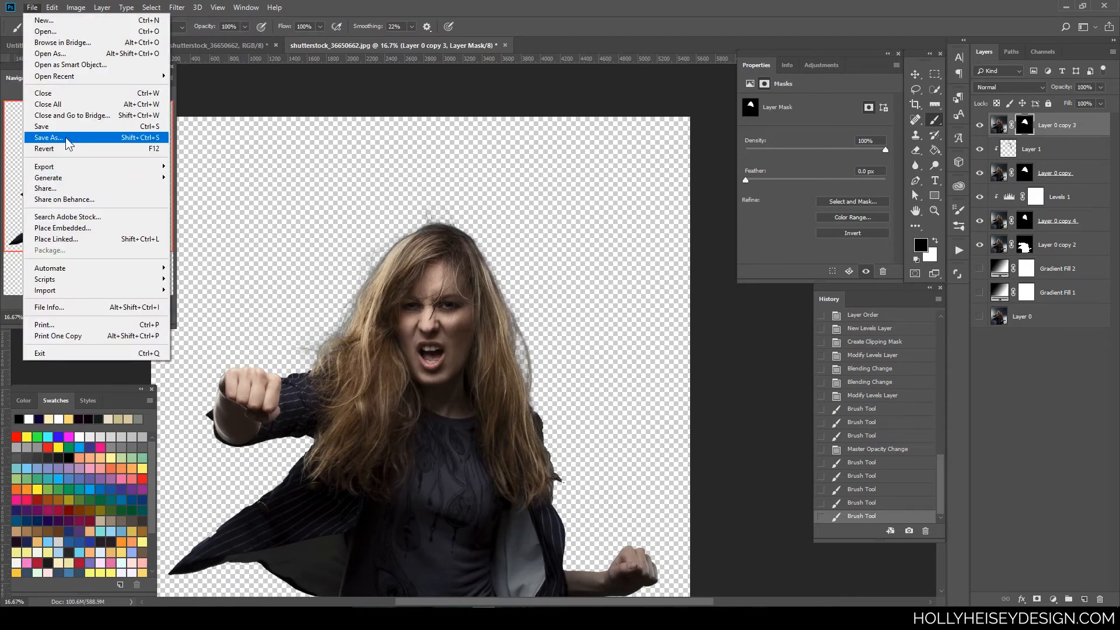
left_click(77, 138)
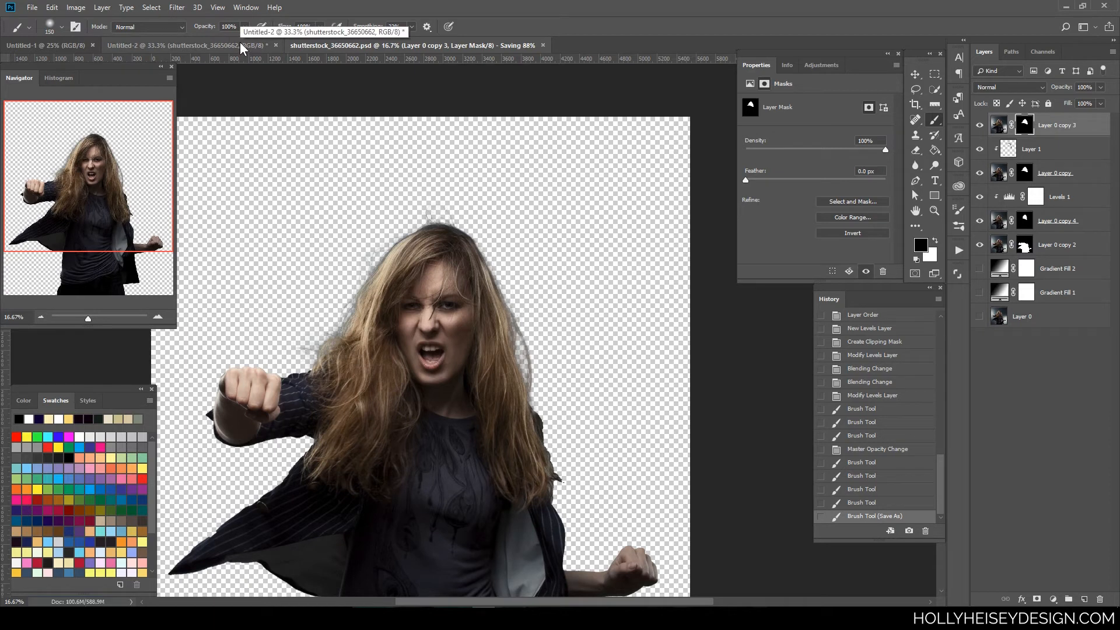
In the Untitled-2 composite, replace the contents of the shutterstock_36650662 smart object with the saved PSD cut-out
left_click(256, 42)
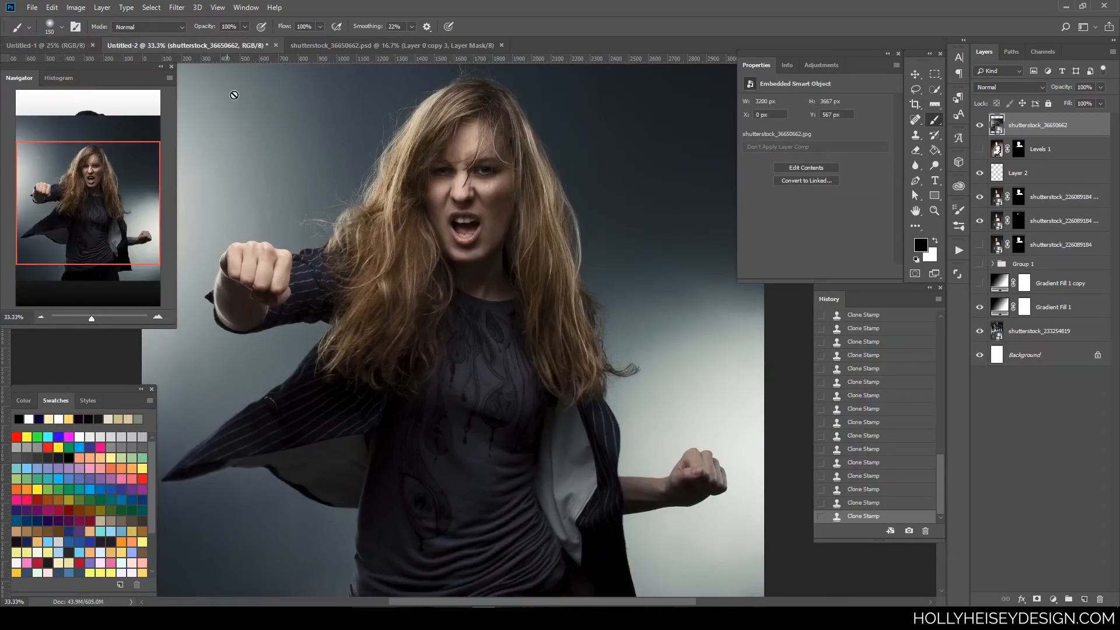
key("ctrl+minus")
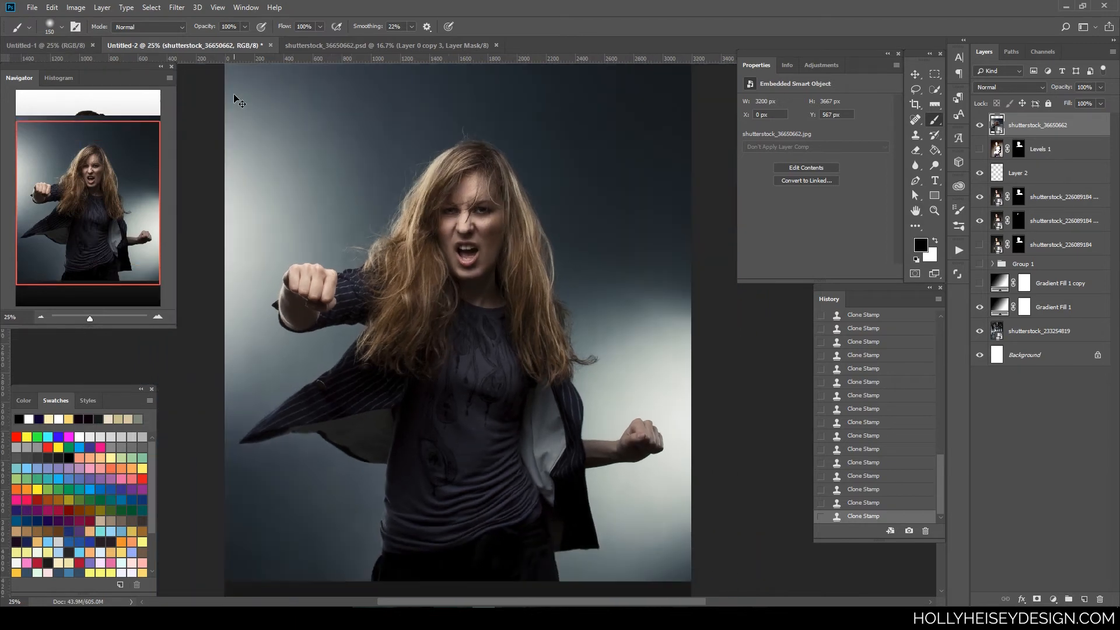
right_click(1061, 123)
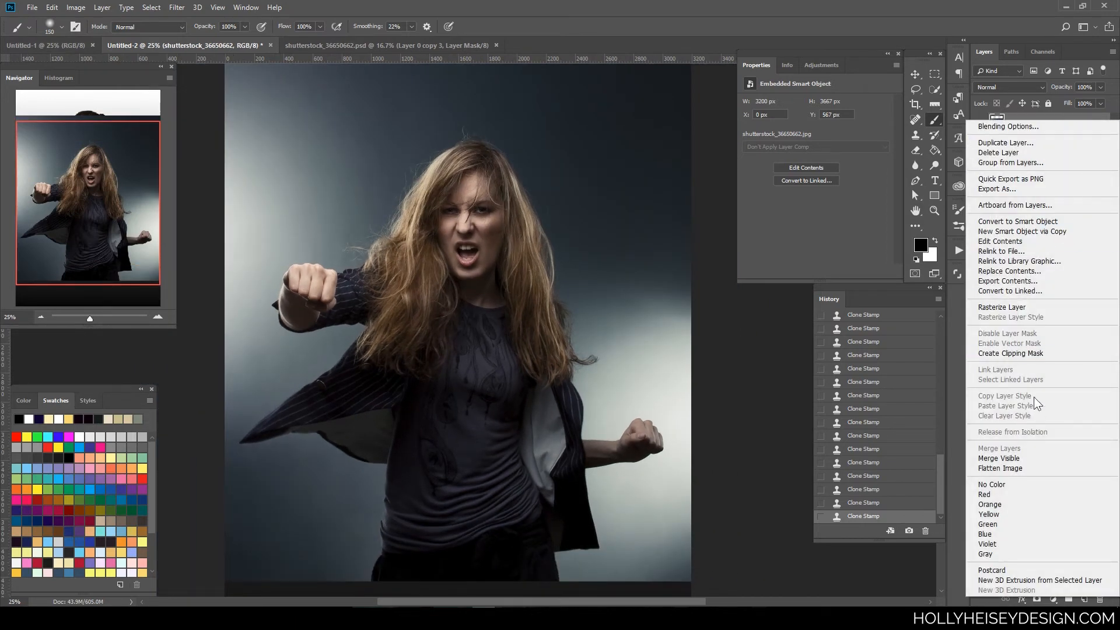
left_click(1017, 271)
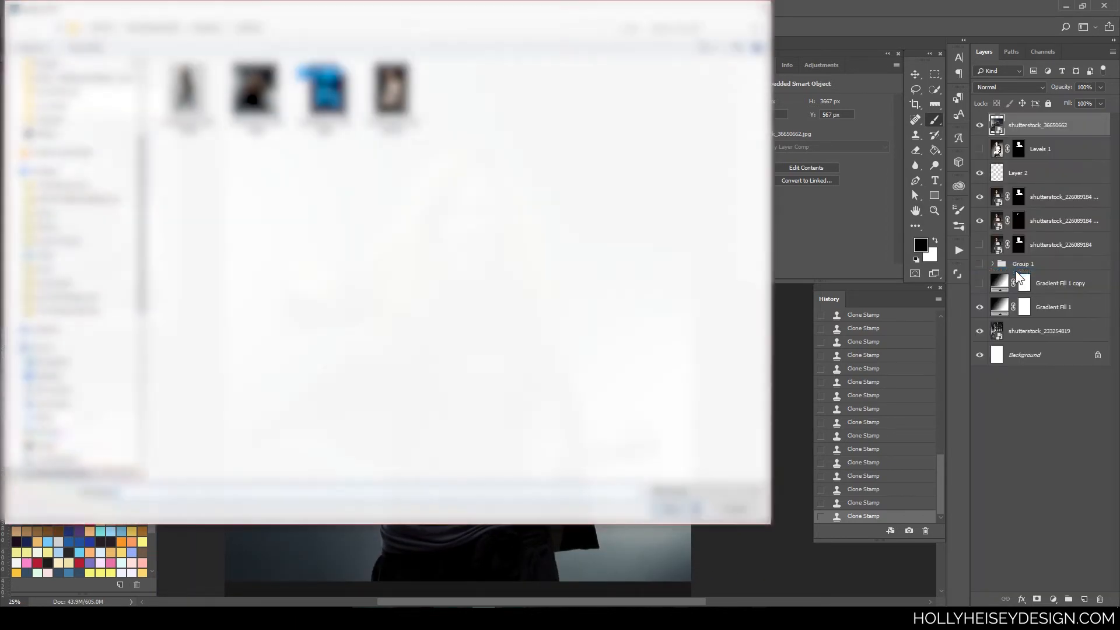
left_click(333, 98)
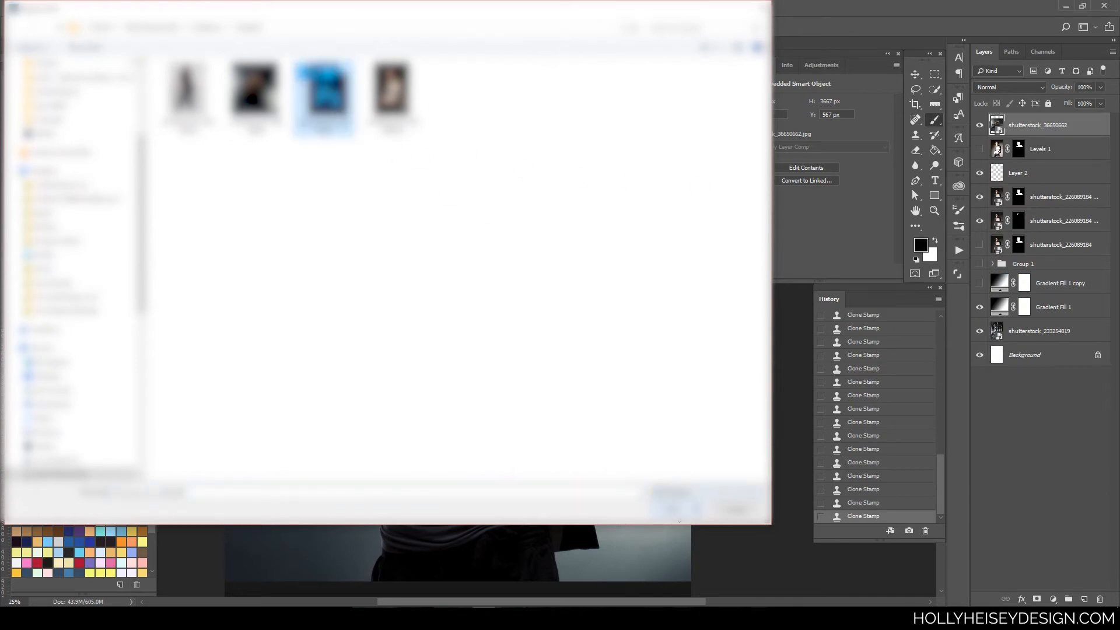
left_click(672, 510)
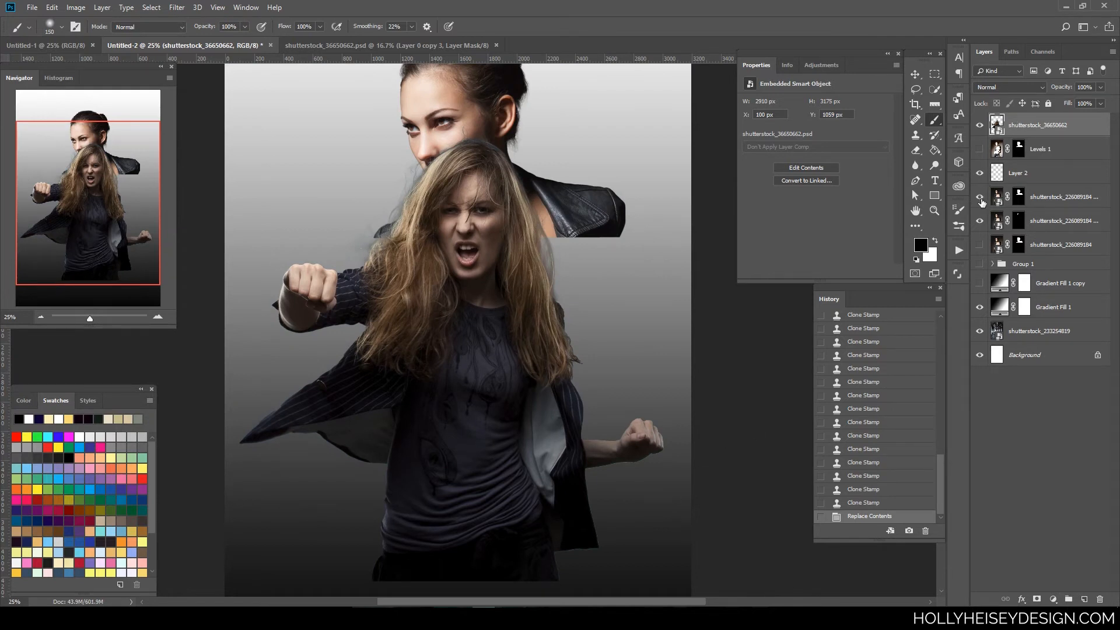
Hide Layer 2, the visible shutterstock_226089184 layers and Gradient Fill 1 to show the woman against the background photo
left_click(980, 173)
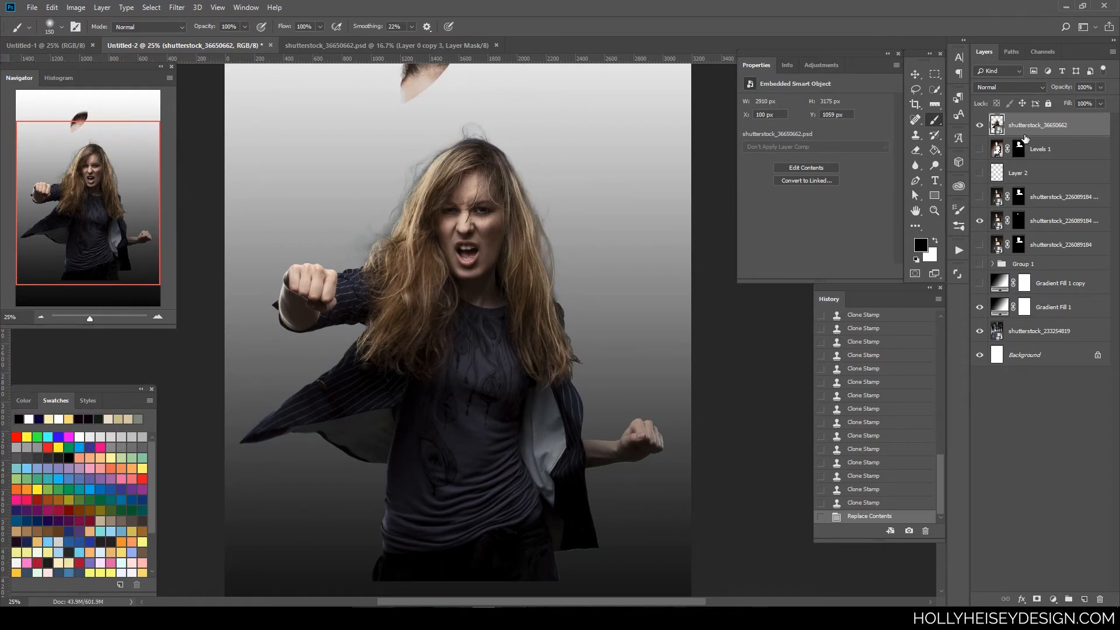
left_click(981, 221)
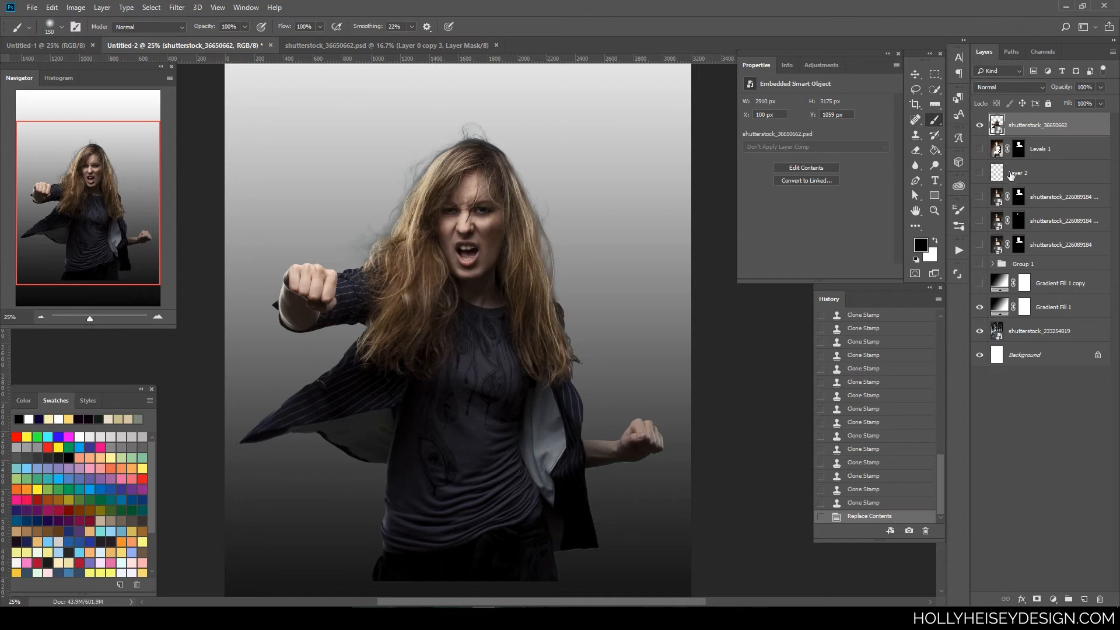
left_click(981, 307)
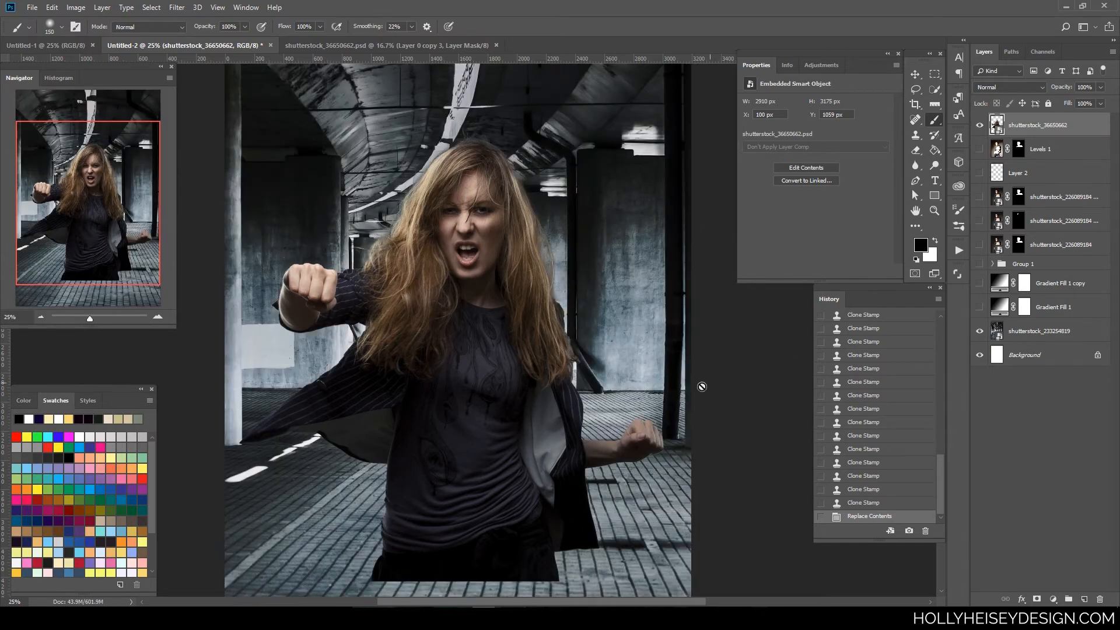
Inspect the woman's hair edges closely against the background photo
left_click_drag(619, 429, 652, 461)
key("ctrl+plus")
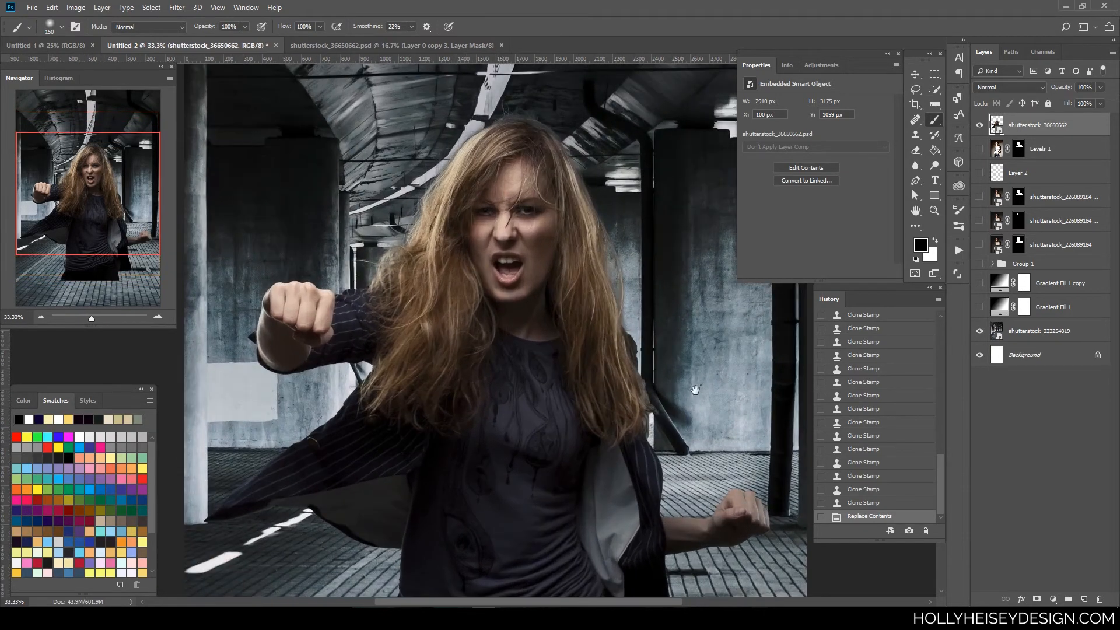
left_click_drag(695, 387, 630, 427)
key("ctrl+plus")
left_click_drag(632, 252, 695, 336)
key("ctrl+plus")
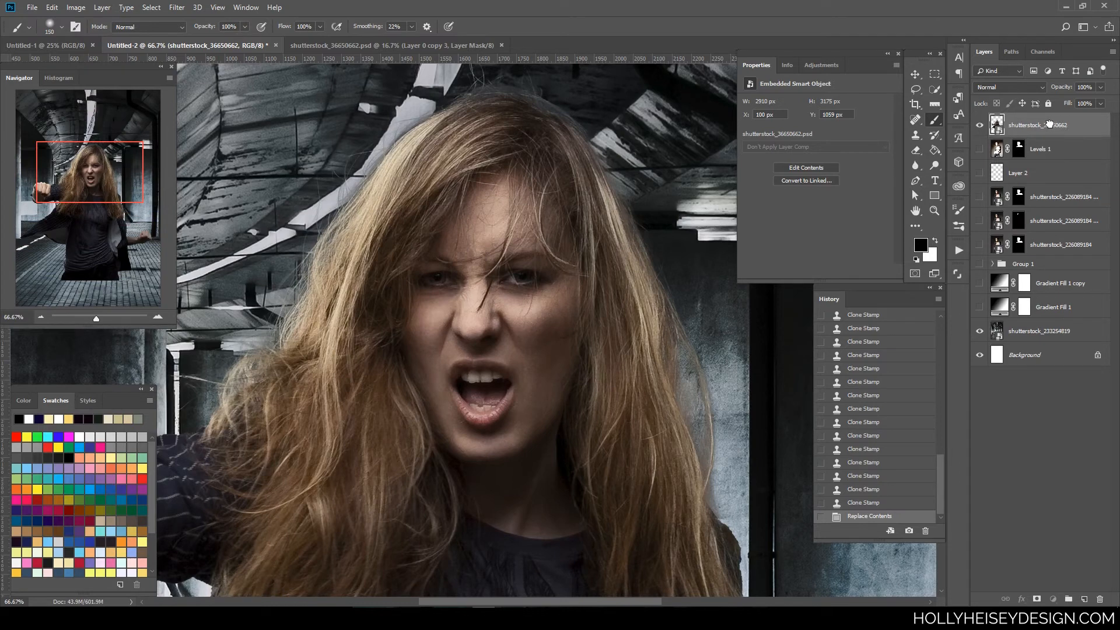
Return to the shutterstock_36650662.psd document and show Gradient Fill 2 behind the woman
left_click(422, 47)
key("ctrl+plus")
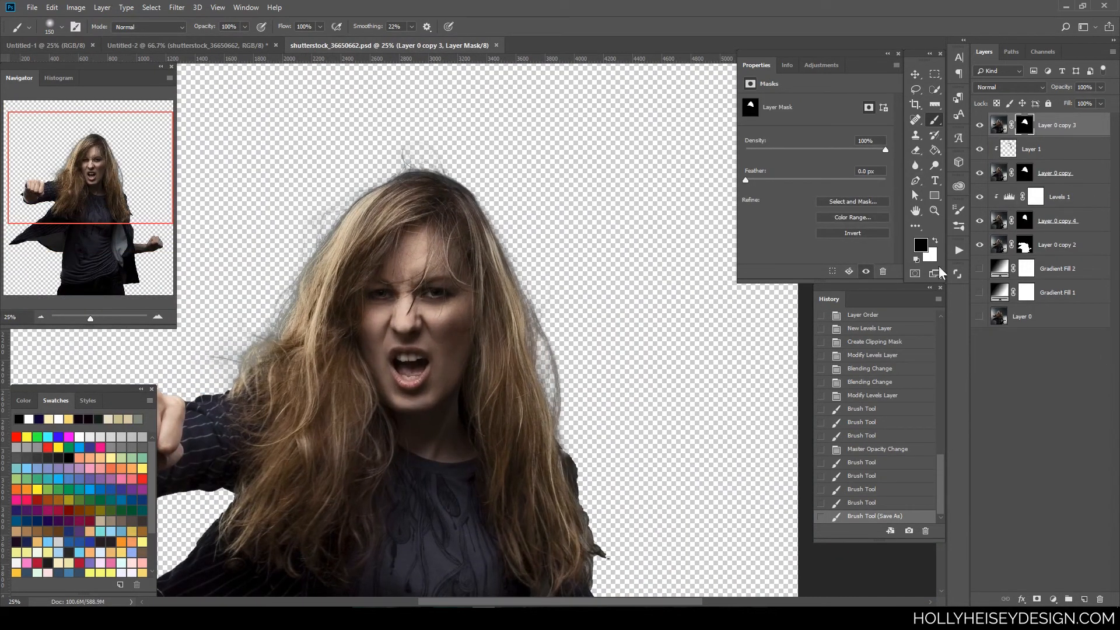
left_click(980, 269)
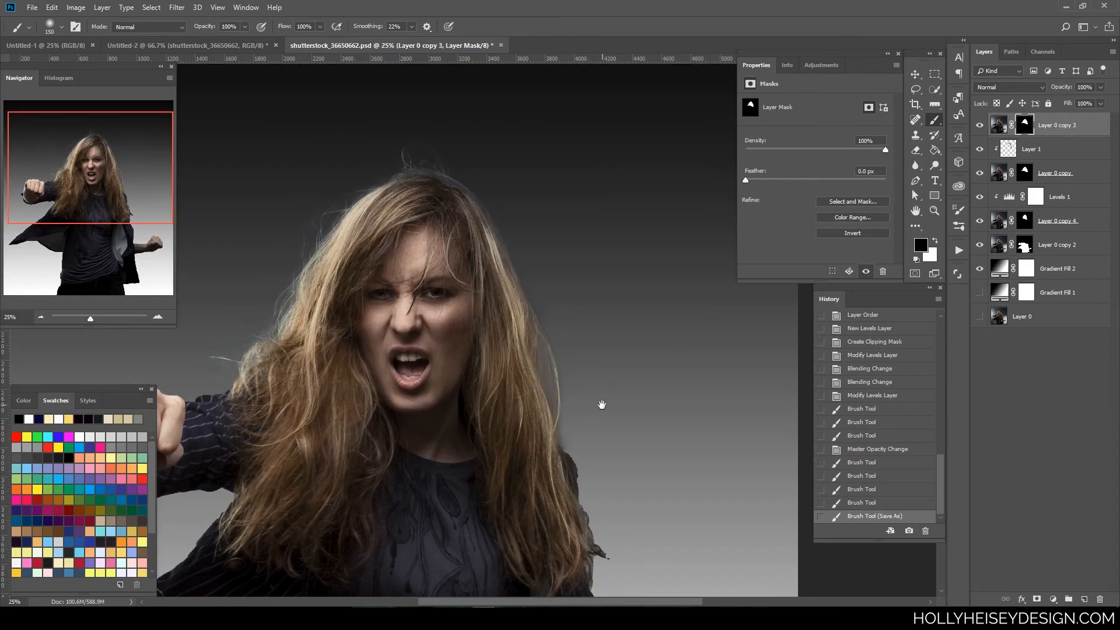
left_click_drag(601, 403, 650, 412)
key("ctrl+plus")
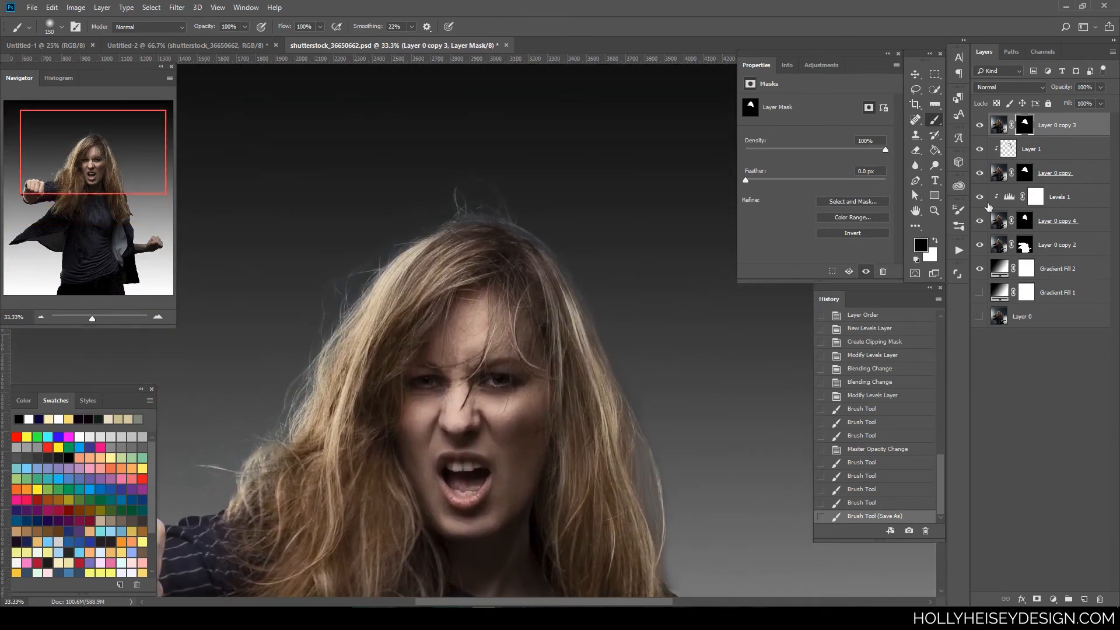
Duplicate Layer 0 copy 2 and move the duplicate to the top of the layer stack
left_click(1047, 127)
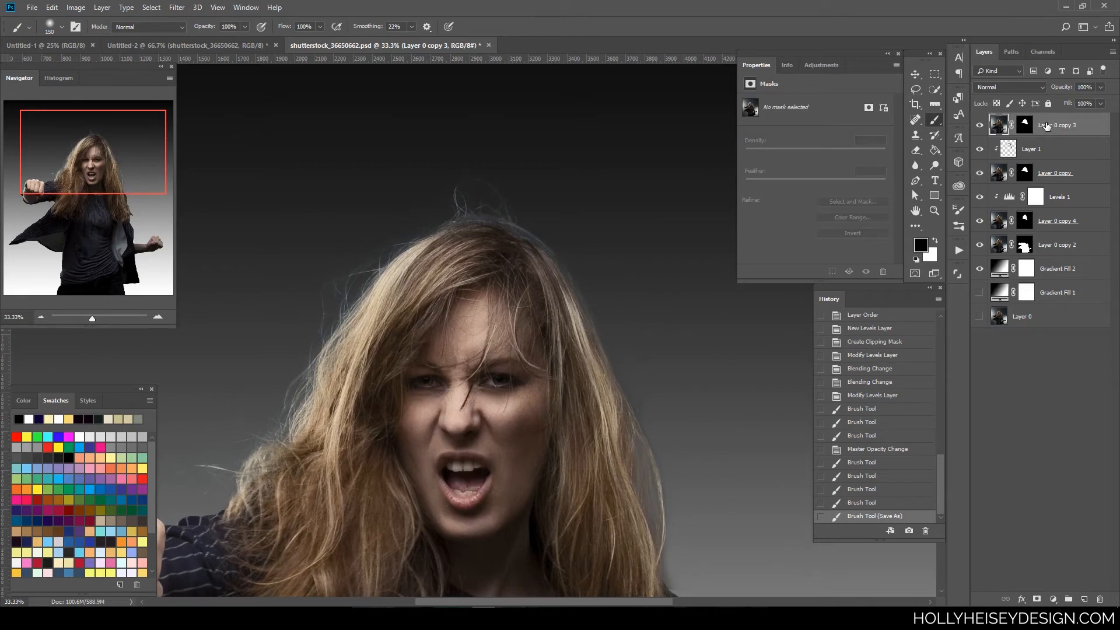
left_click(1058, 246)
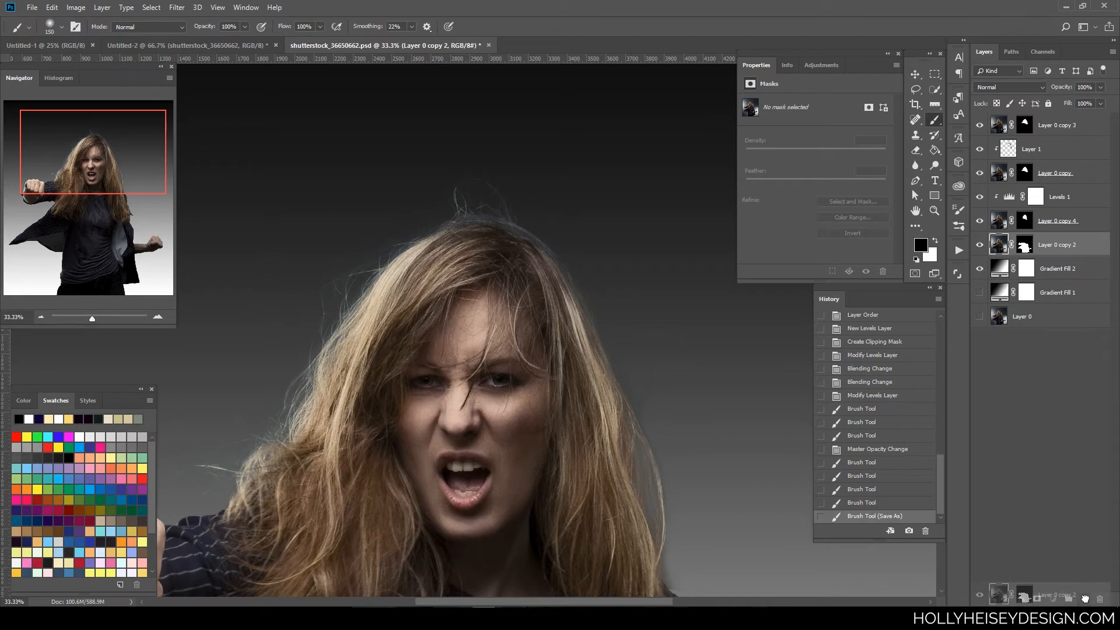
left_click_drag(1087, 591, 1085, 597)
left_click_drag(1058, 248, 1052, 119)
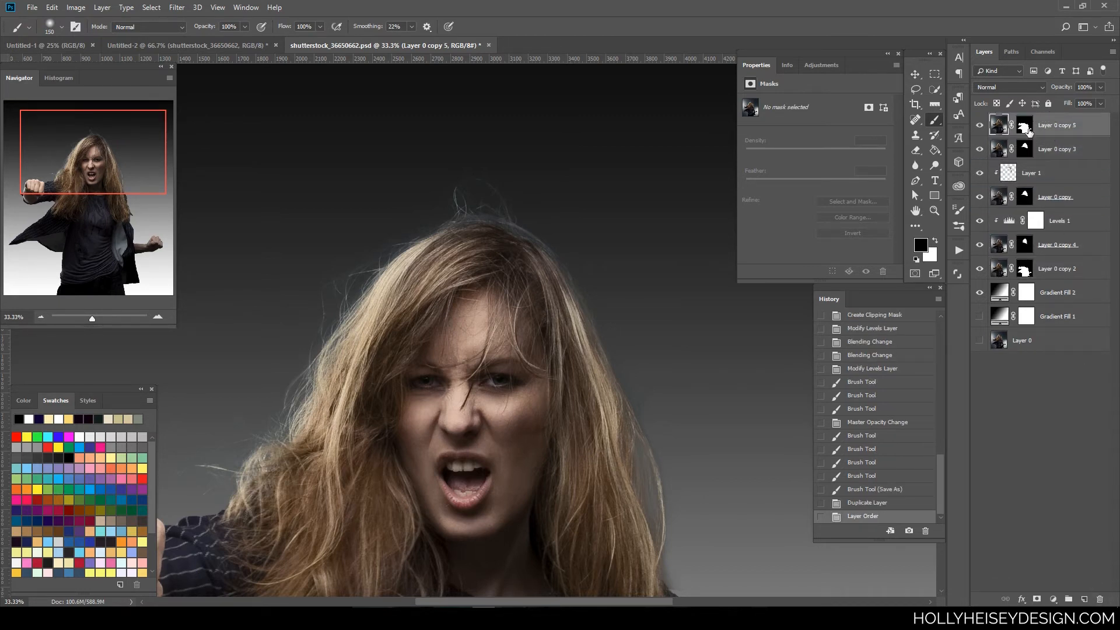
Delete the layer mask from Layer 0 copy 5
left_click(1025, 126)
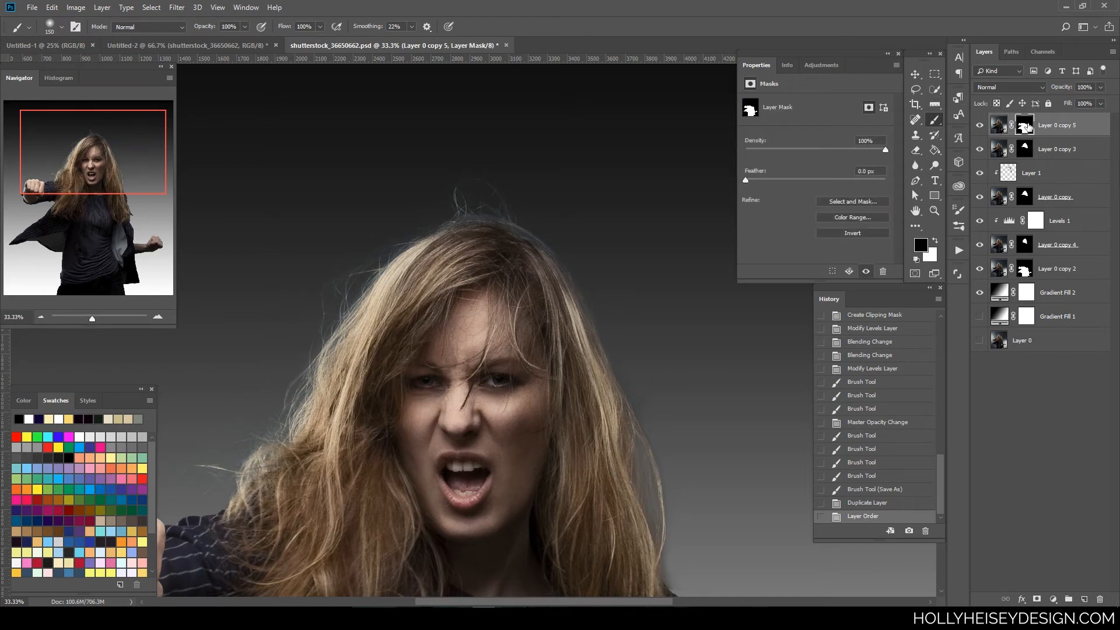
right_click(1027, 128)
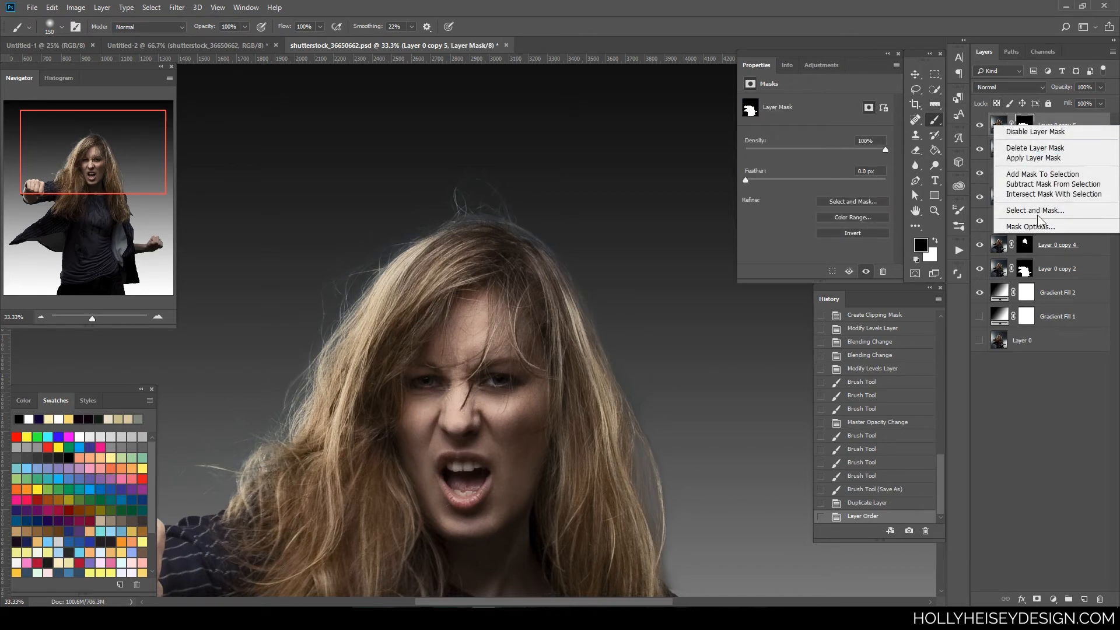
left_click(1039, 148)
Select the woman's head and upper hair on Layer 0 copy 5 with the Quick Selection tool
left_click(934, 89)
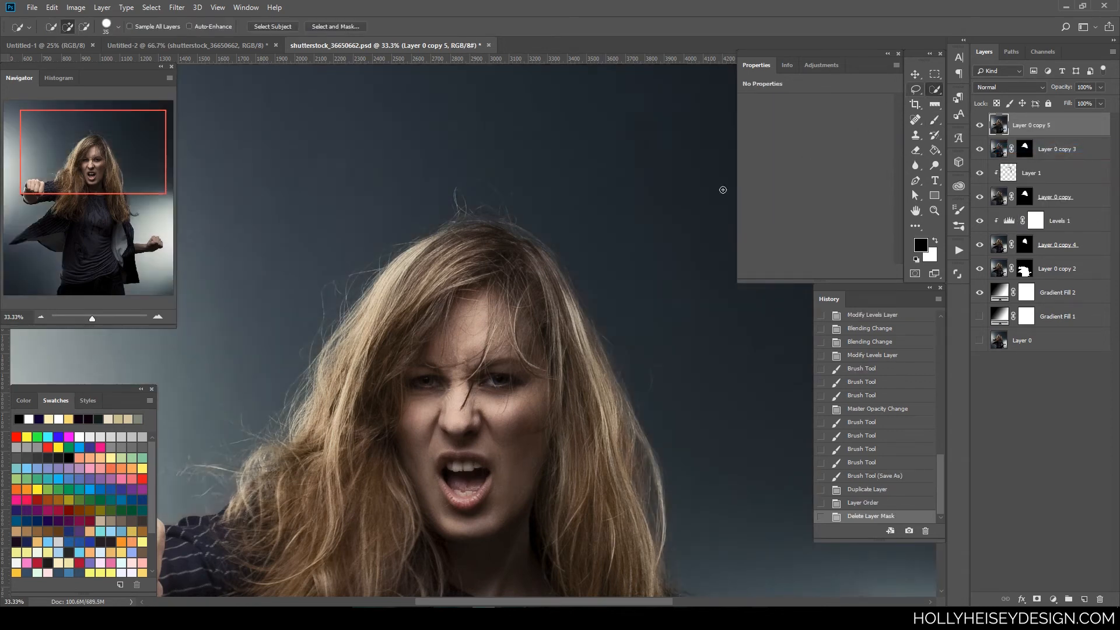
key("ctrl+minus")
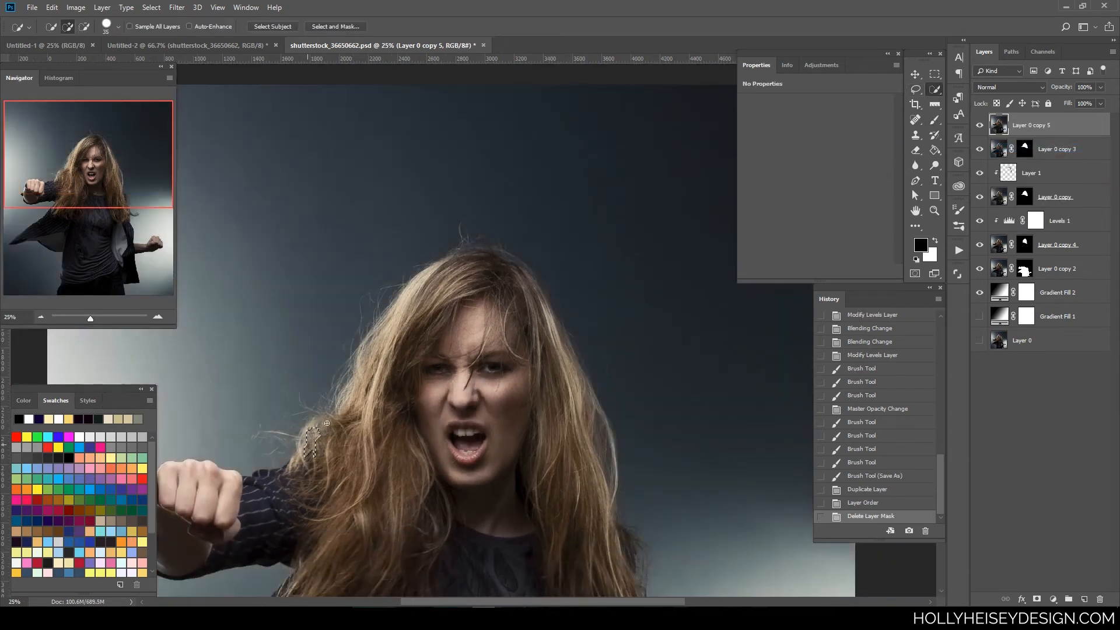
mouse_move(326, 423)
left_mouse_down()
mouse_move(382, 335)
mouse_move(490, 265)
mouse_move(546, 347)
mouse_move(580, 469)
mouse_move(569, 379)
mouse_move(500, 294)
mouse_move(386, 379)
mouse_move(405, 476)
mouse_move(550, 479)
mouse_move(441, 270)
mouse_move(509, 267)
mouse_move(453, 255)
mouse_move(534, 266)
mouse_move(575, 319)
left_mouse_up()
mouse_move(594, 408)
left_mouse_down()
mouse_move(609, 439)
mouse_move(605, 511)
left_mouse_up()
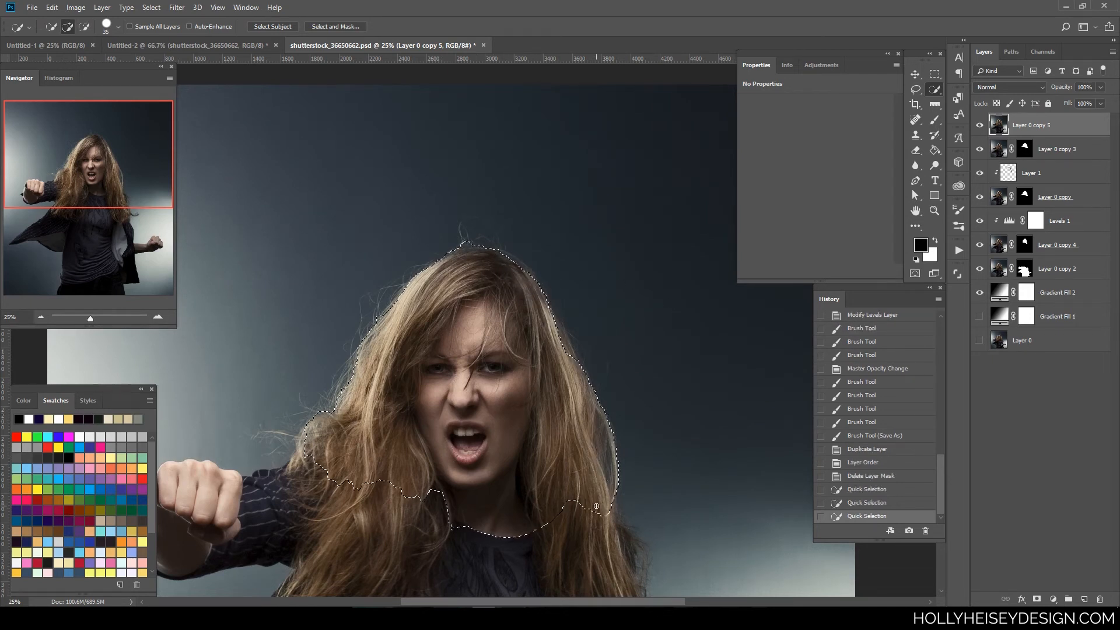
Mask Layer 0 copy 5 to the selection and refine the mask's hair edges in Select and Mask
left_click(1037, 600)
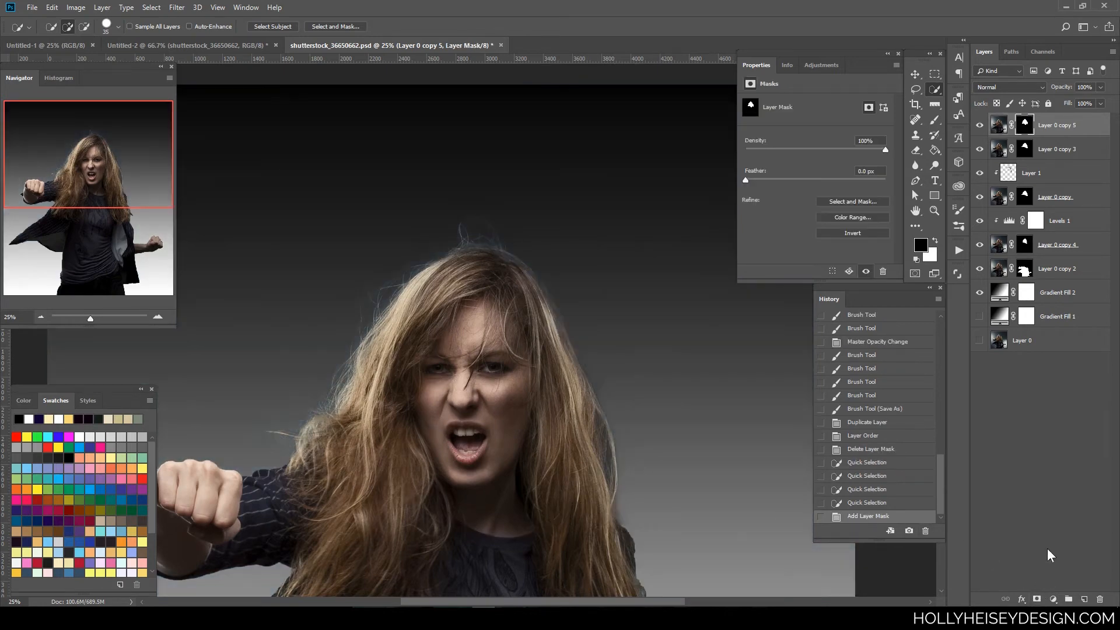
double_click(1026, 124)
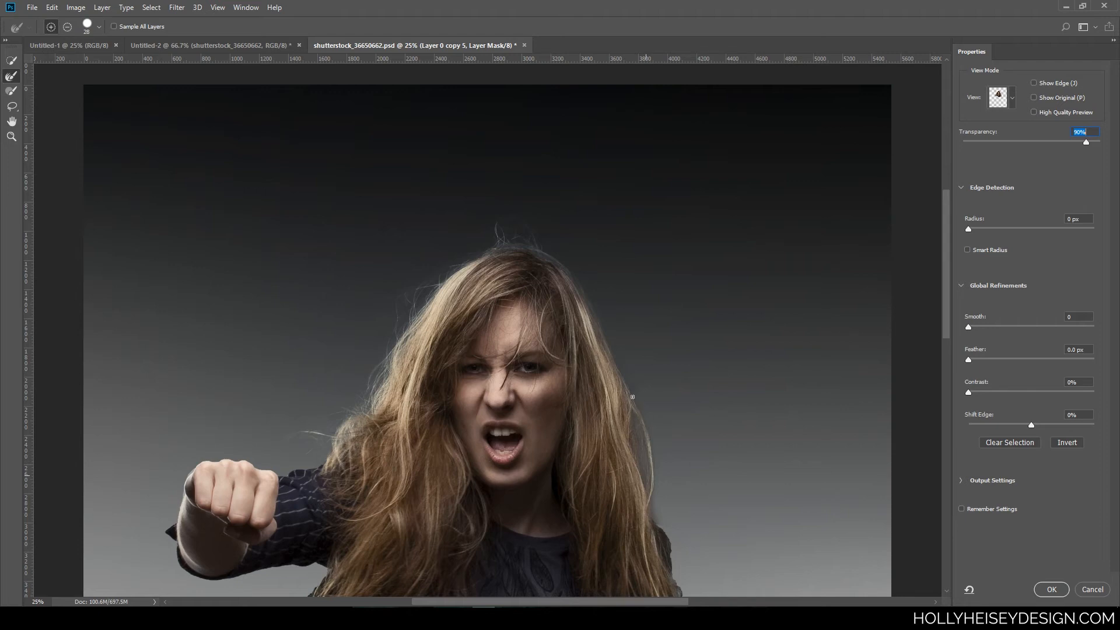
left_click(1053, 589)
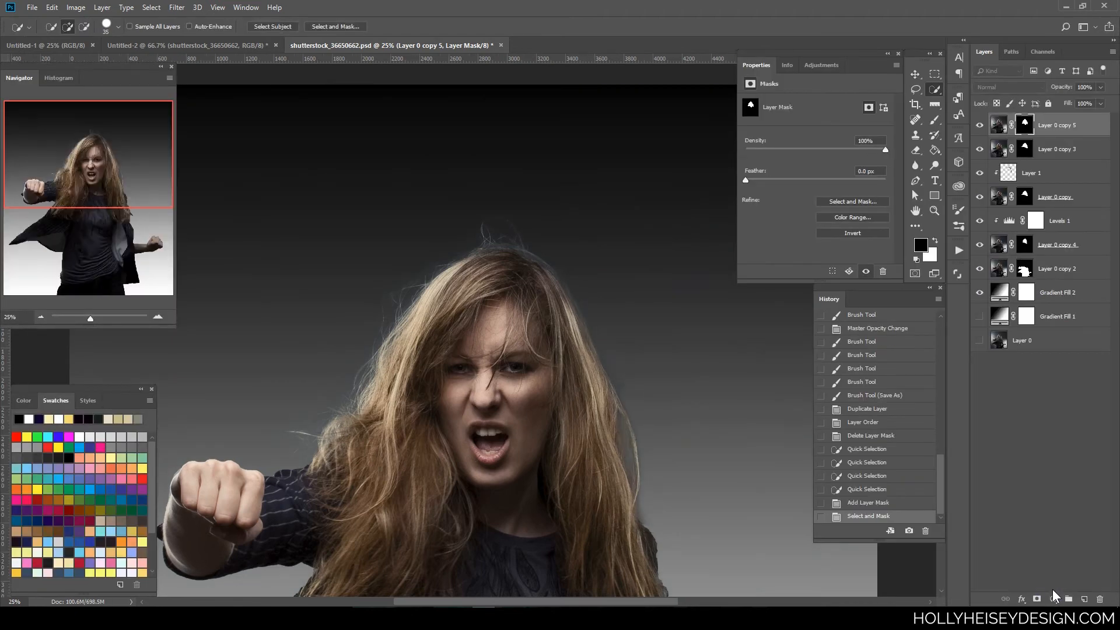
Compare the hair with and without Layer 0 copy 5 at several zoom levels, leaving the layer visible
left_click(982, 127)
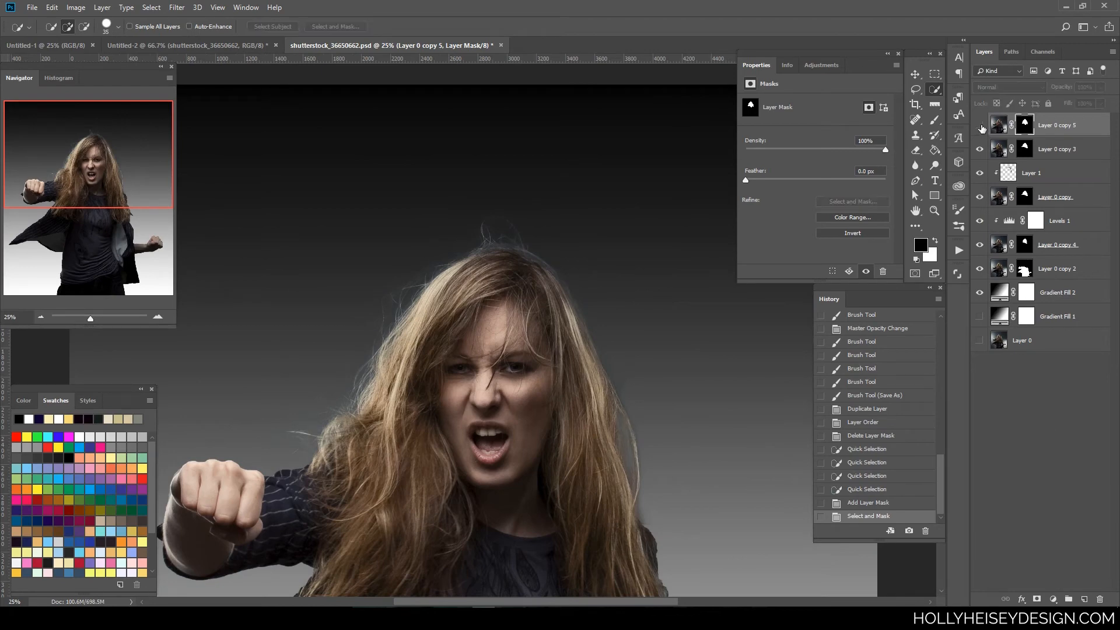
left_click(981, 127)
left_click(983, 128)
left_click(983, 128)
key("ctrl+minus")
key("ctrl+minus")
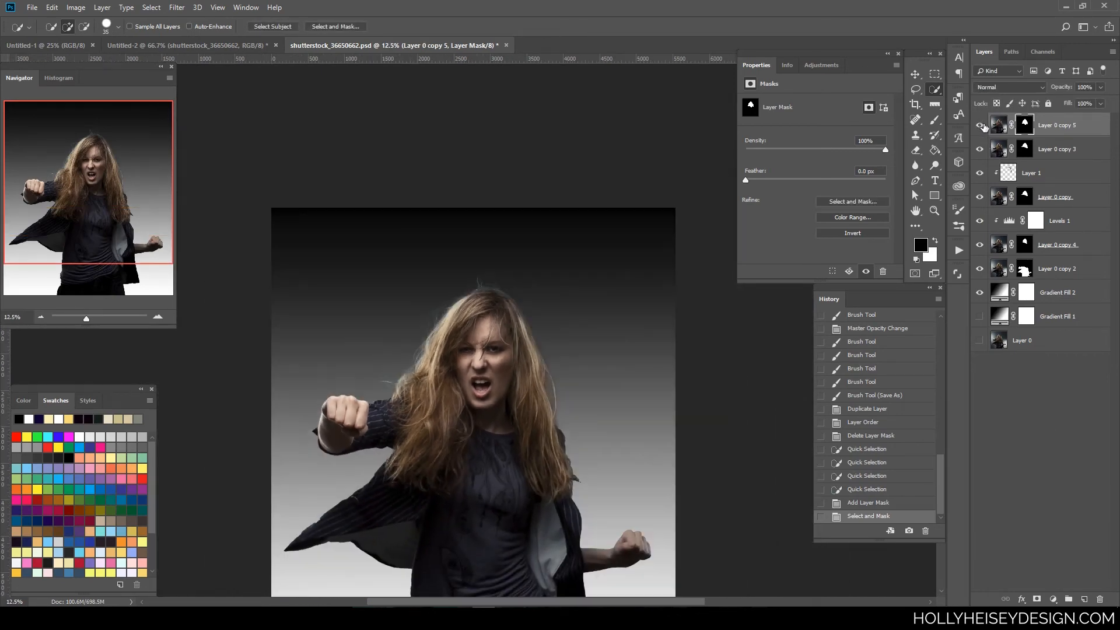
left_click(983, 127)
left_click(984, 127)
key("ctrl+plus")
key("ctrl+plus")
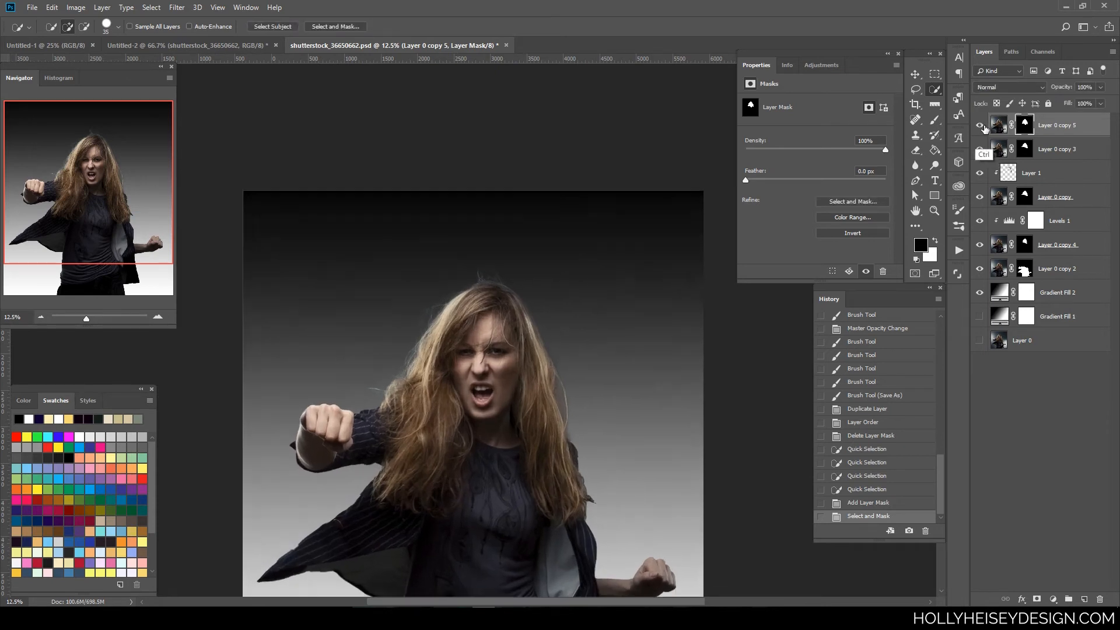
left_click(983, 127)
left_click(984, 128)
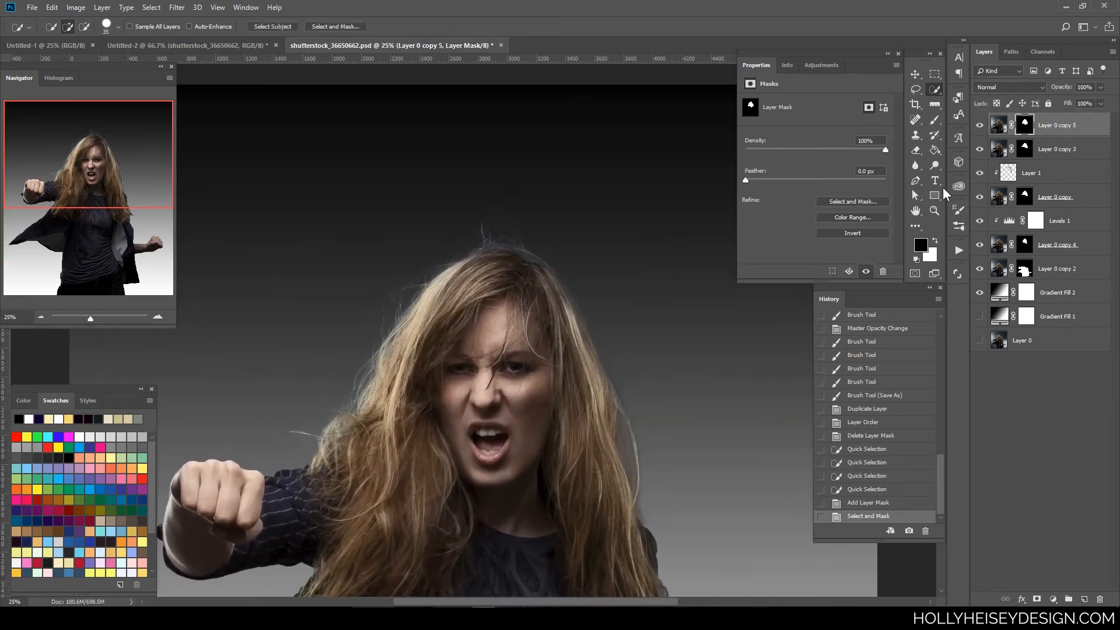
Duplicate Layer 0 copy 3 and place the duplicate between Layer 0 copy 3 and Layer 1
left_click_drag(763, 385, 730, 390)
left_click_drag(1065, 152, 1085, 599)
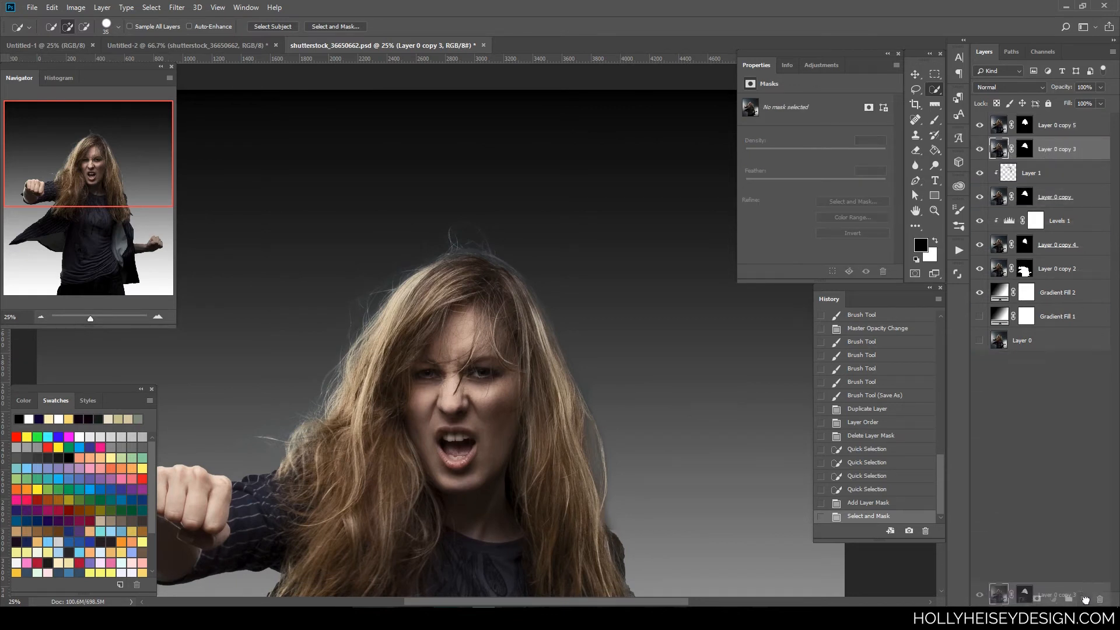
left_click_drag(1062, 150, 1058, 193)
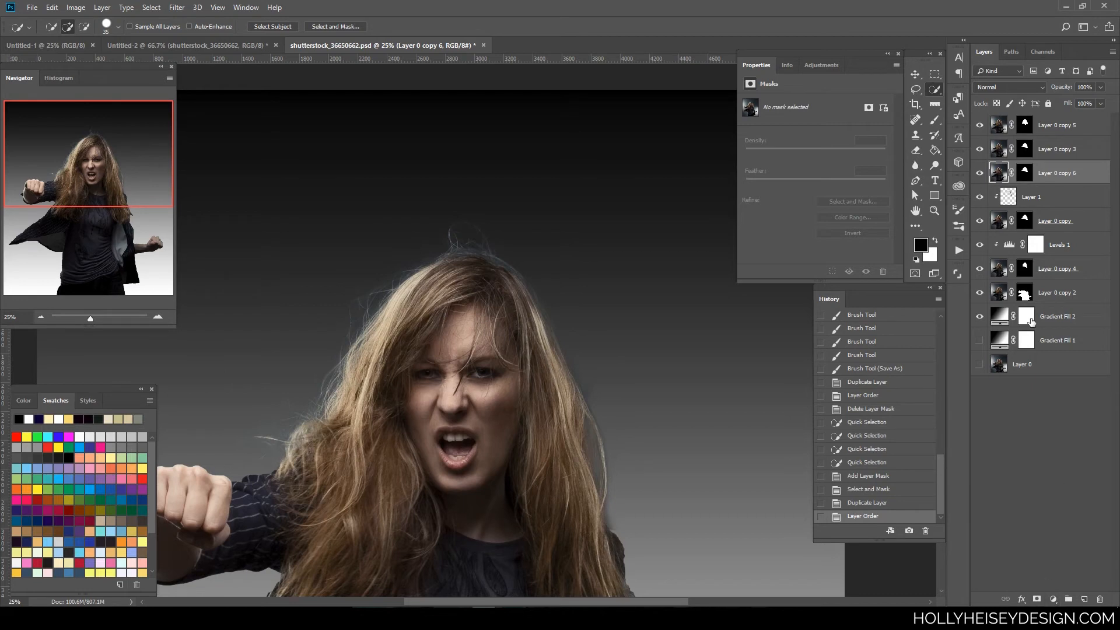
left_click(1028, 87)
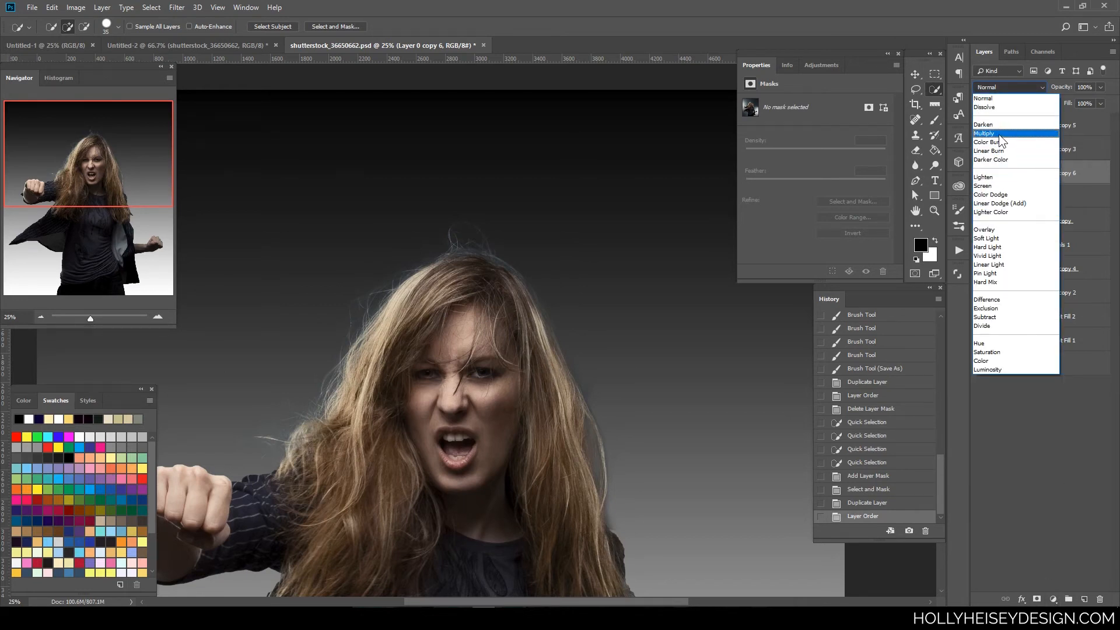
left_click(1018, 100)
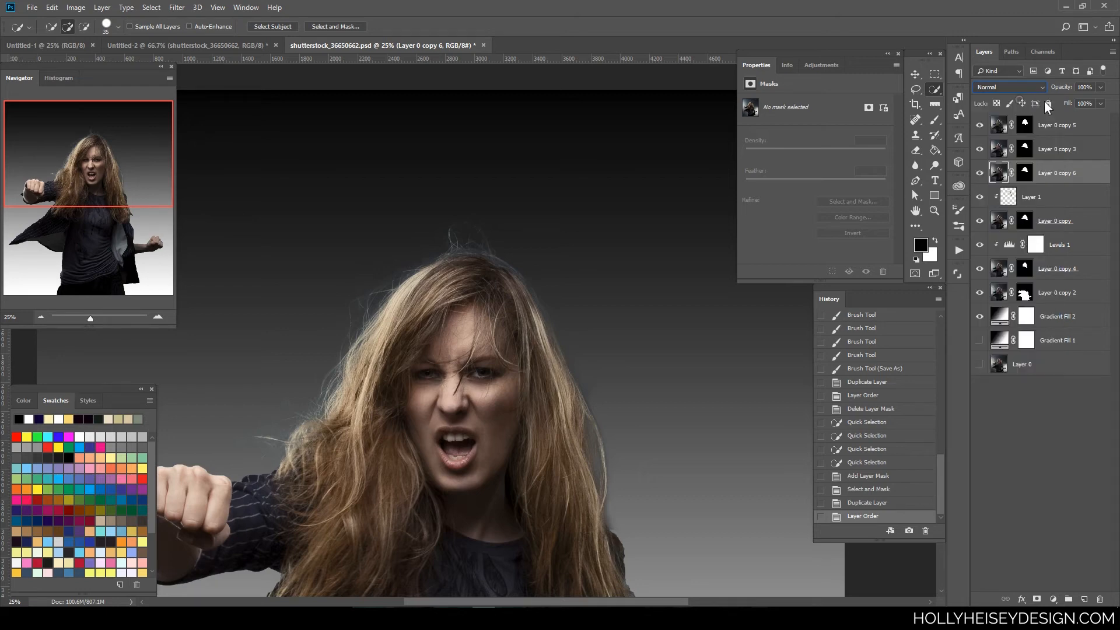
right_click(1057, 174)
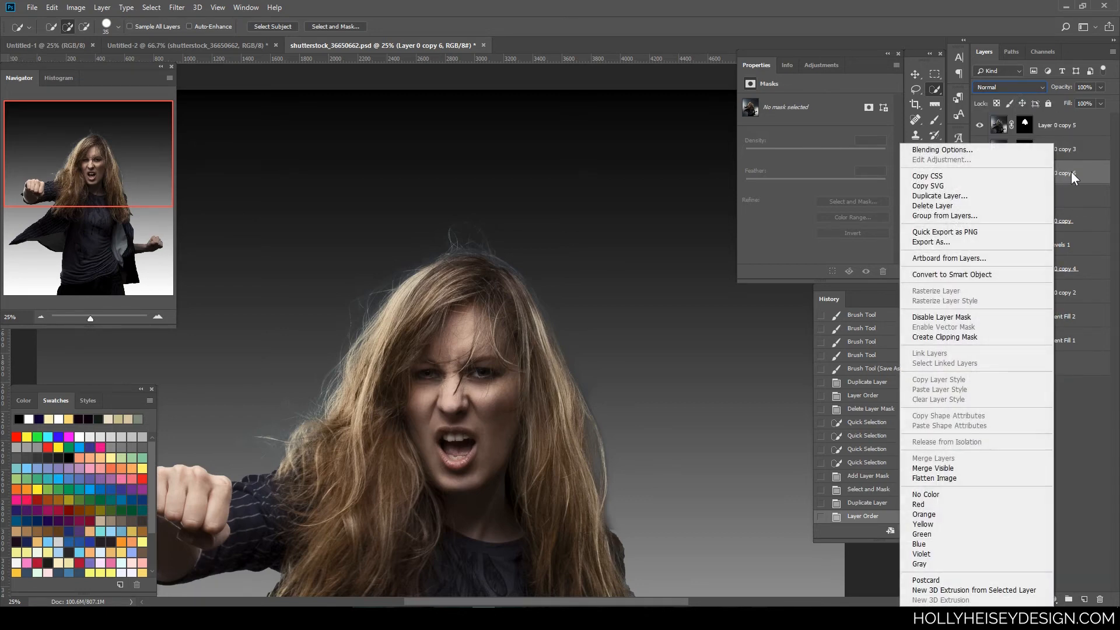
left_click(1070, 174)
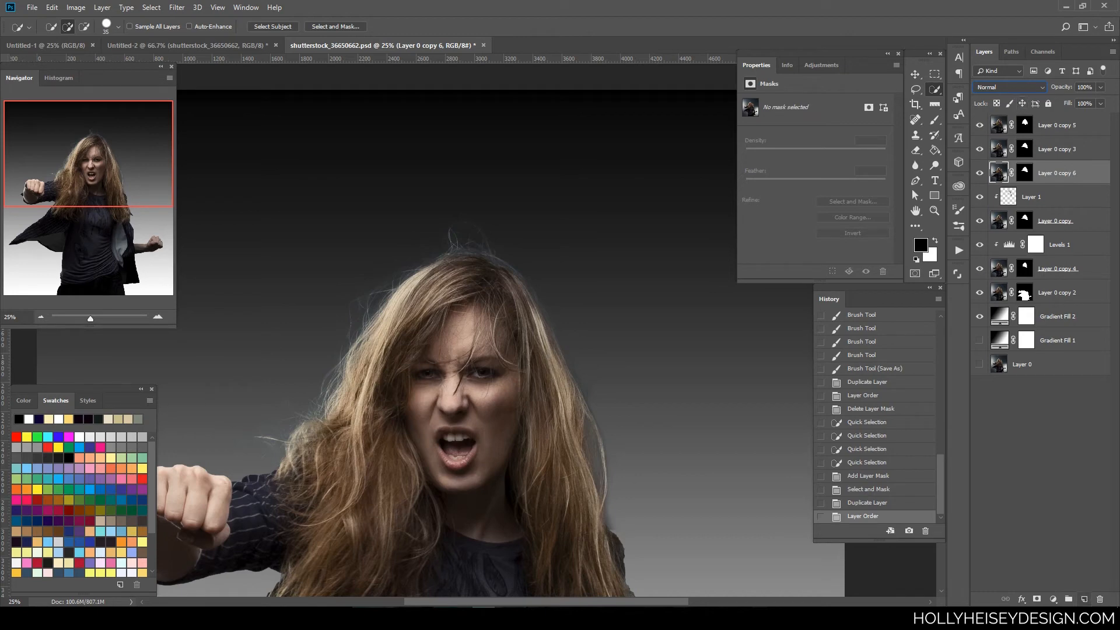
Add a Solid Color fill layer above Layer 0 copy 6 using a tan sampled from the hair, and clip it to that layer
left_click(1054, 599)
left_click(1062, 397)
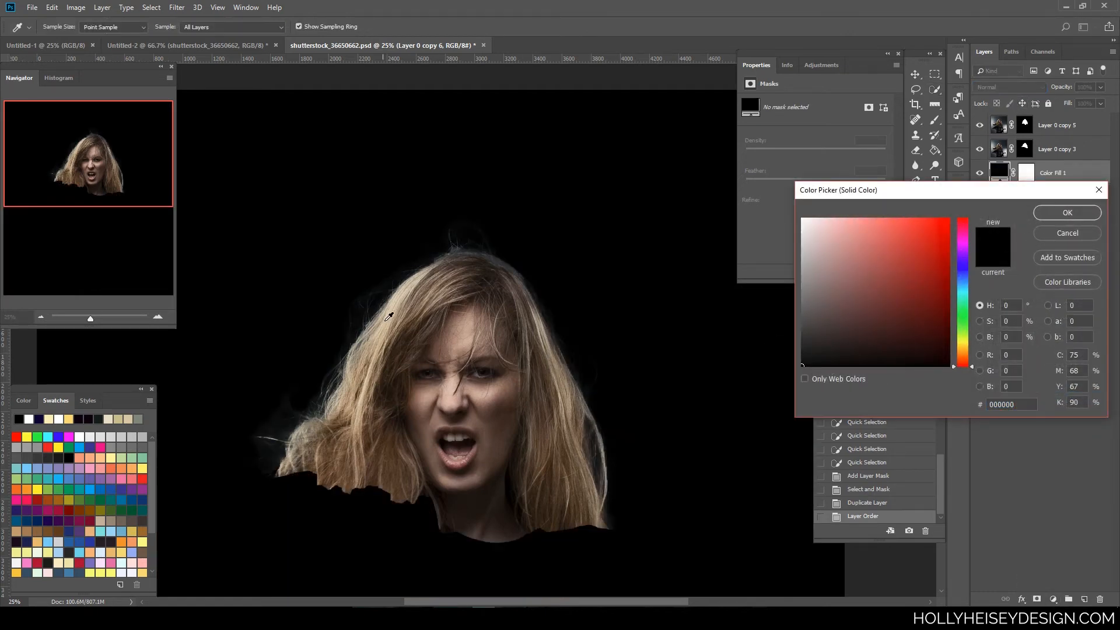
left_click(535, 327)
left_click(1067, 212)
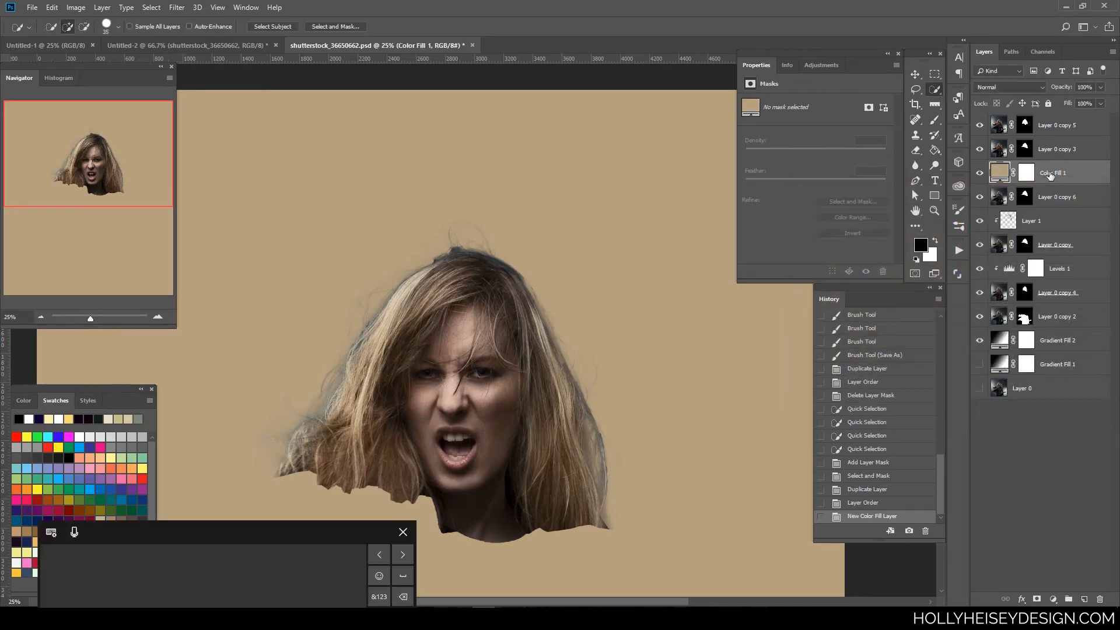
right_click(1050, 175)
left_click(942, 335)
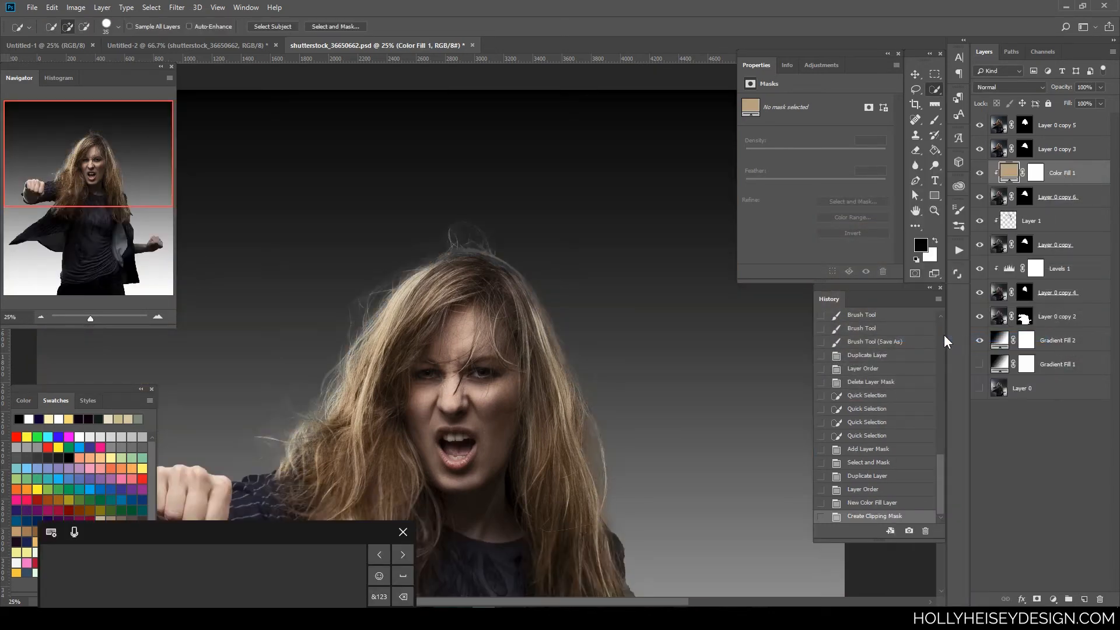
left_click(404, 534)
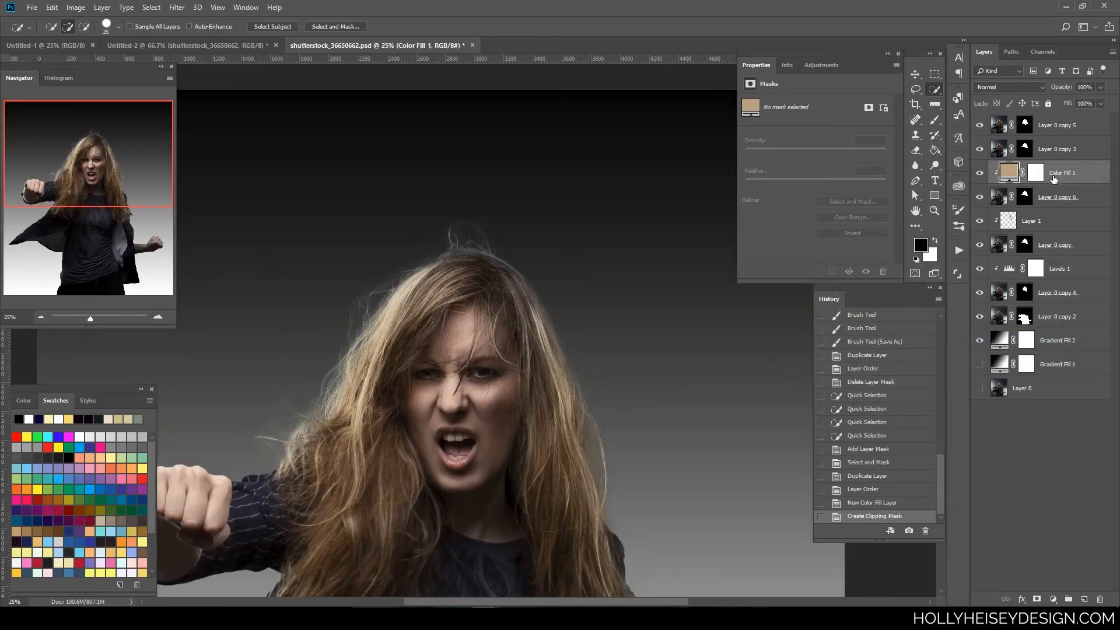
Compare the hair with and without the tan Color Fill 1 layer at several zoom levels, leaving the layer visible
left_click(983, 174)
left_click(983, 173)
left_click(983, 174)
left_click(983, 174)
key("ctrl+minus")
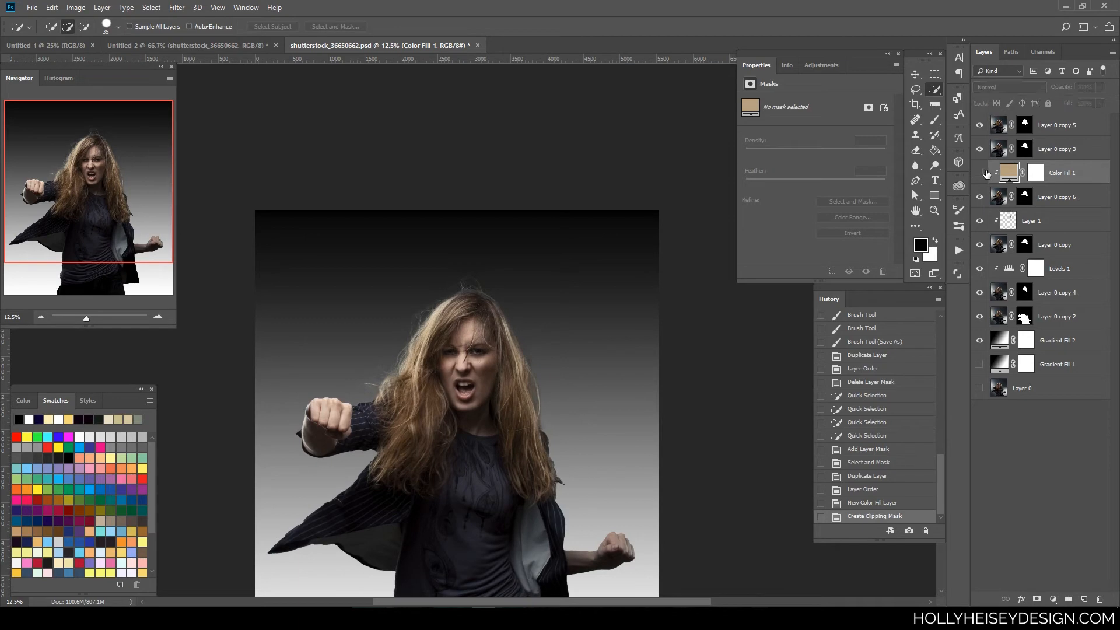
key("ctrl+plus")
key("ctrl+plus")
key("ctrl+plus")
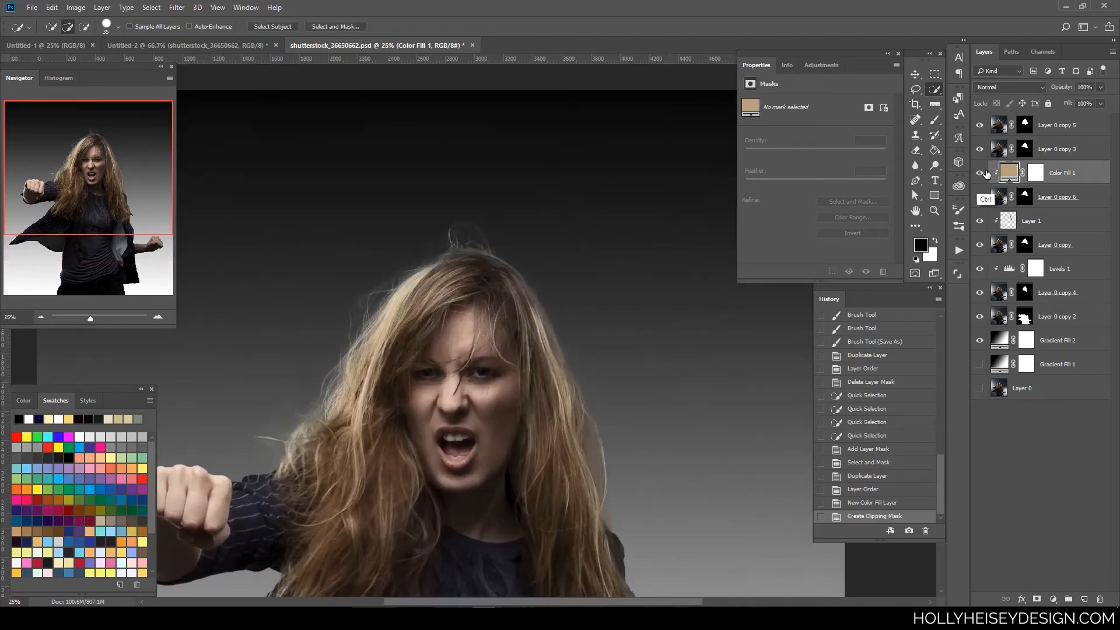
left_click(983, 174)
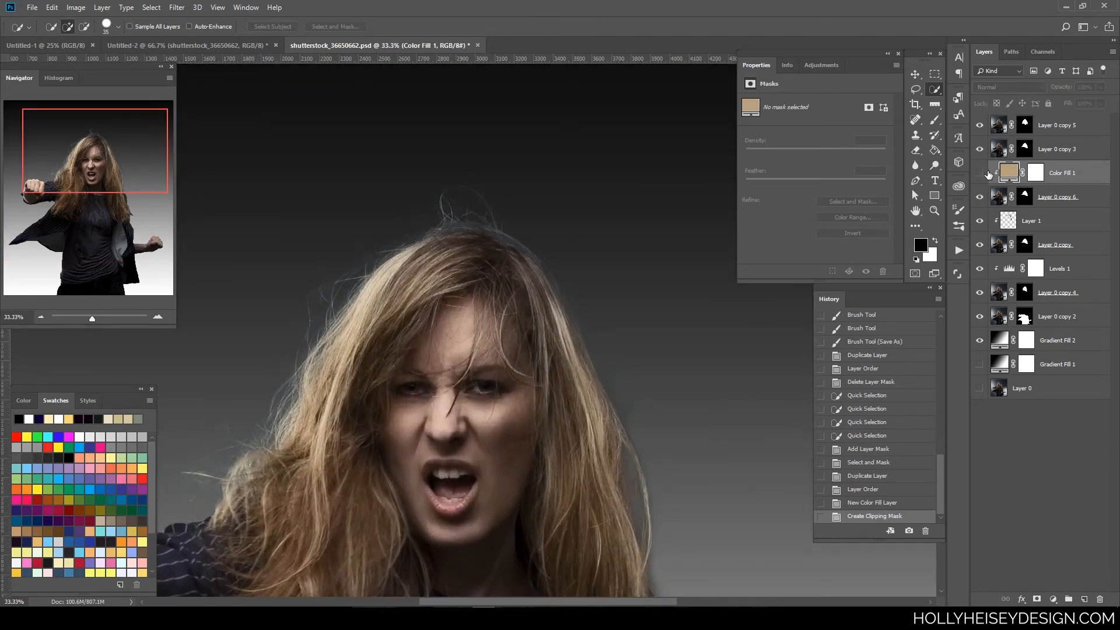
left_click(981, 173)
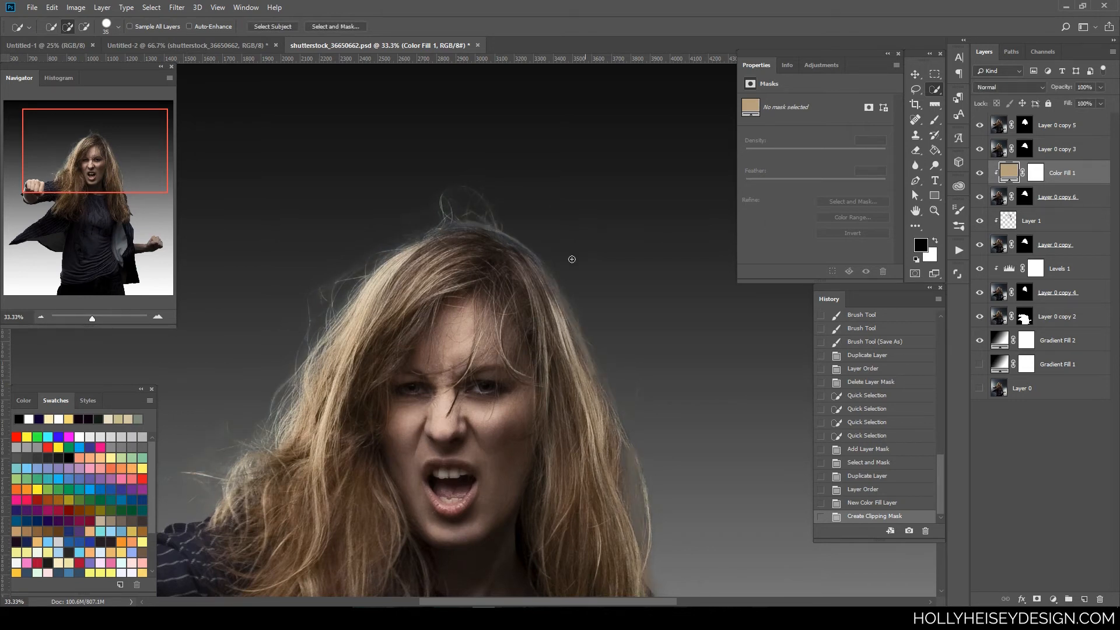
Add a new empty layer above Layer 0 copy 5 and clear the stray selection at the crown
left_click_drag(454, 230, 529, 269)
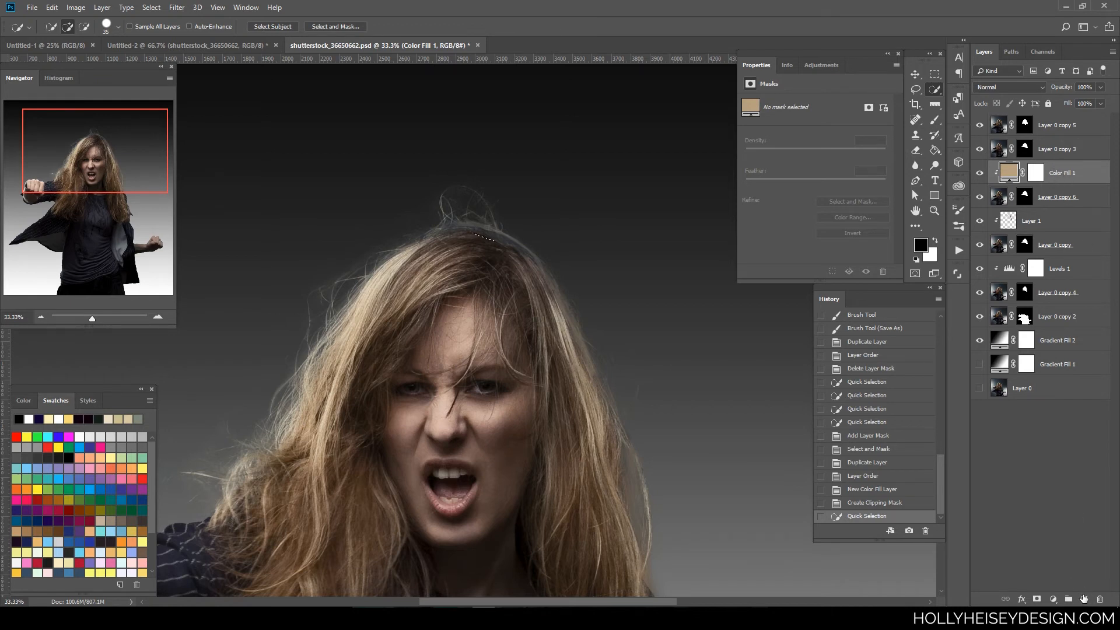
left_click(1052, 127)
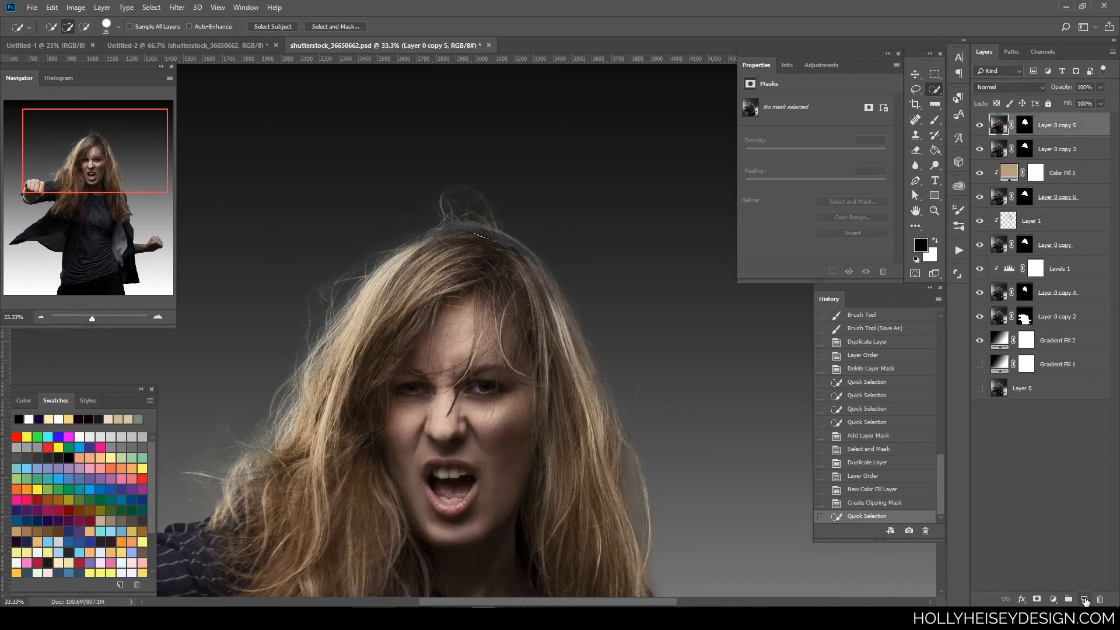
left_click(1085, 600)
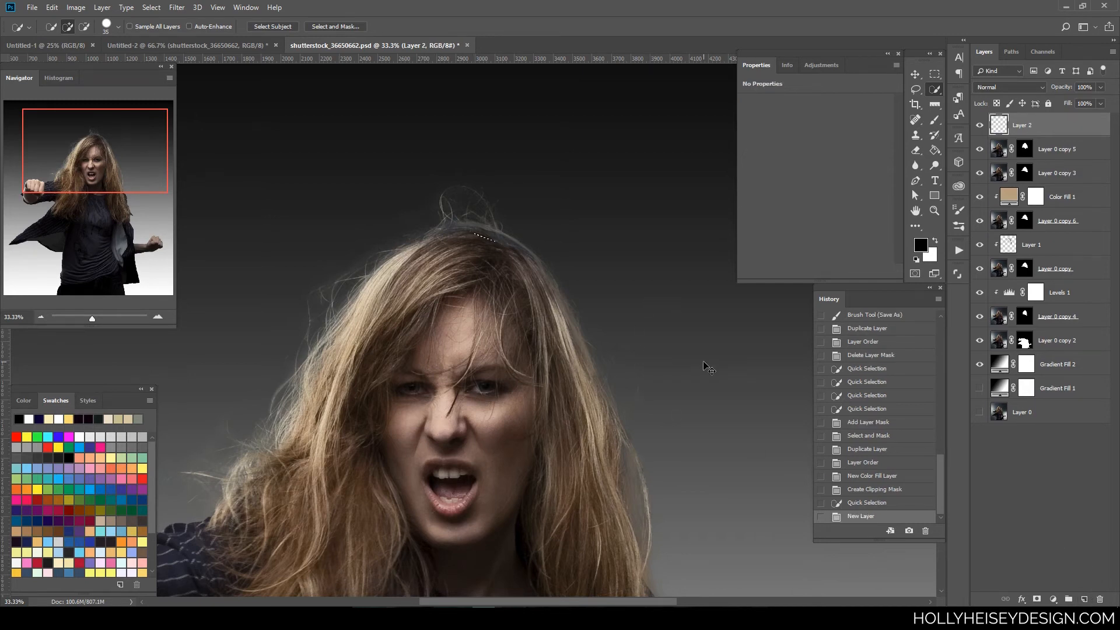
key("ctrl+d")
Clone hair over the pale edge on top of the head with a 70 px Clone Stamp sampling all layers, and undo the last stroke
left_click(917, 120)
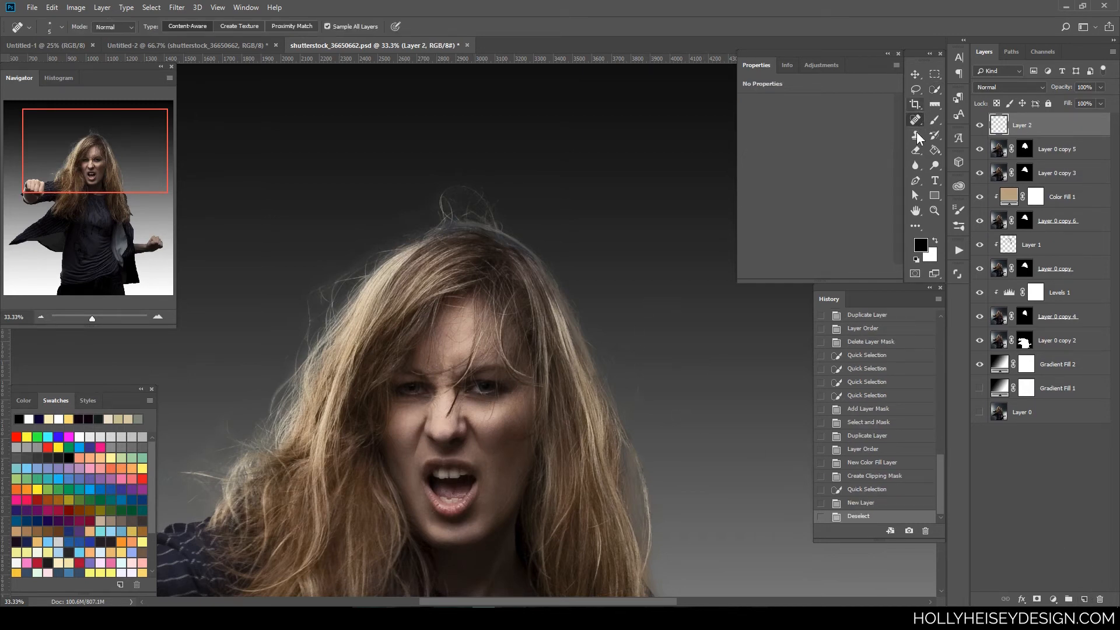
left_click(916, 135)
key("ctrl+plus")
left_click_drag(595, 376, 670, 412)
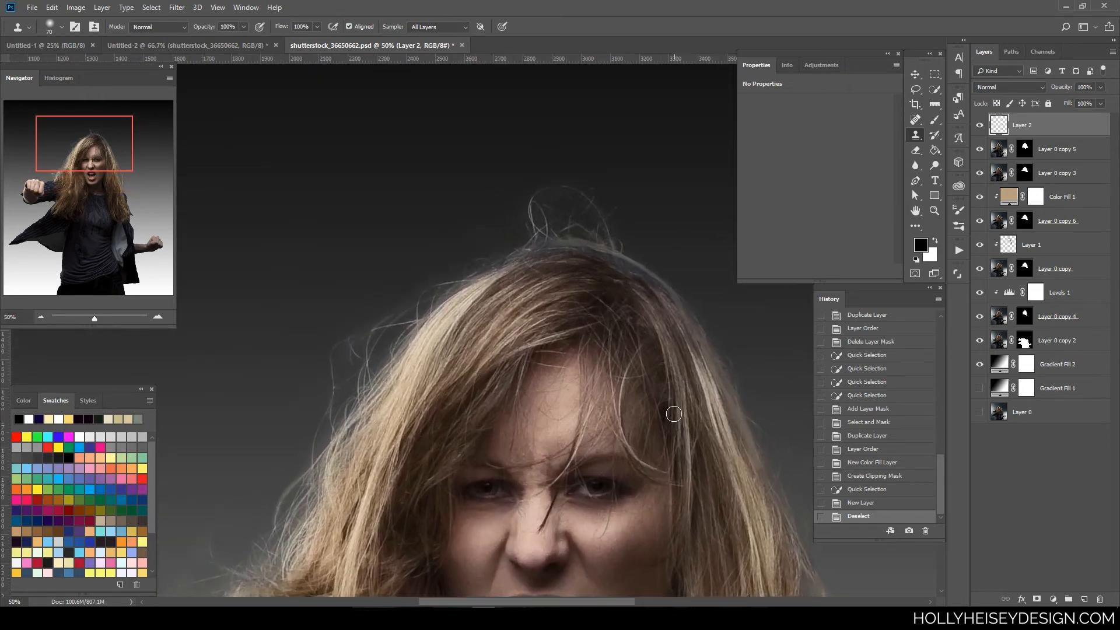
left_click(538, 284, "alt")
mouse_move(550, 253)
left_mouse_down()
mouse_move(595, 251)
mouse_move(628, 273)
left_mouse_up()
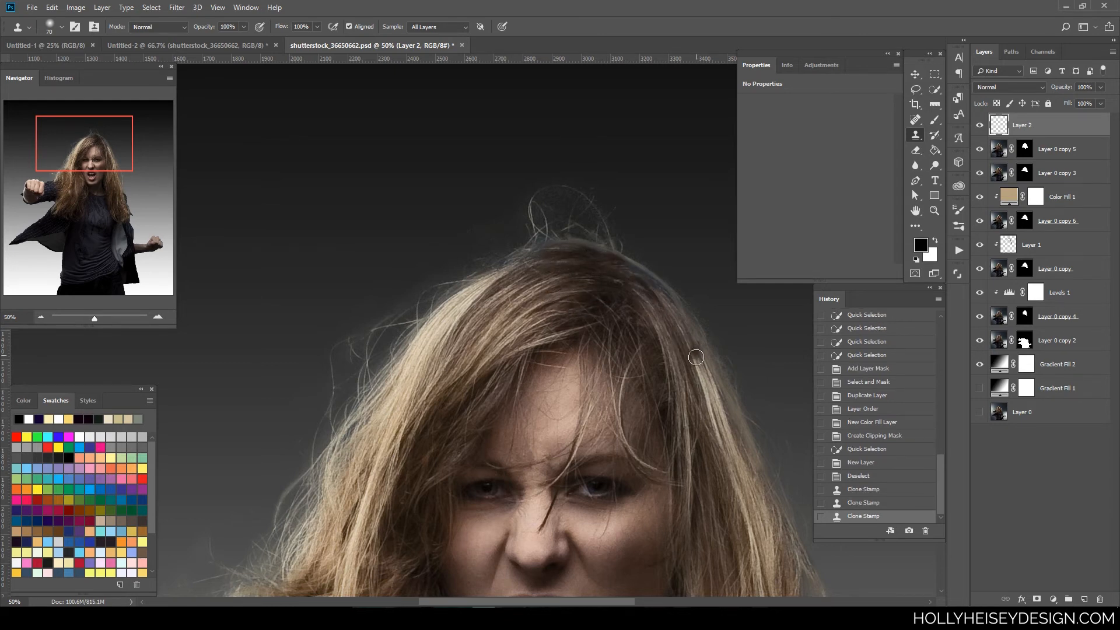
key("ctrl+z")
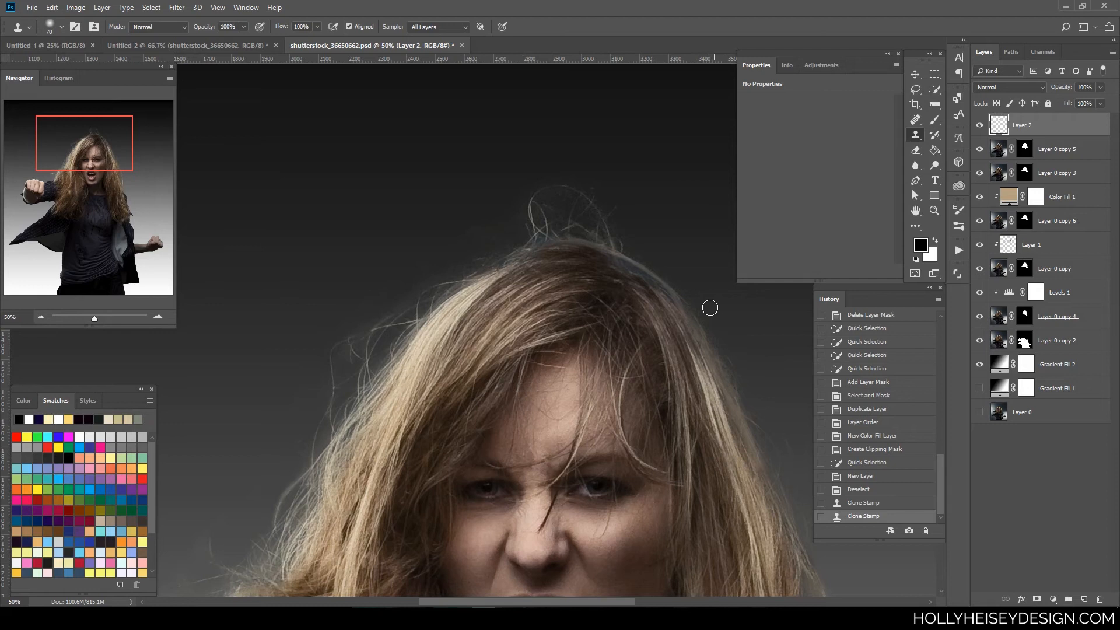
Resample hair beside the crown's right edge and clone it over the remaining pale rim, undoing the first stroke
left_click(665, 299, "alt")
left_click_drag(636, 272, 664, 293)
key("ctrl+z")
left_click(666, 301, "alt")
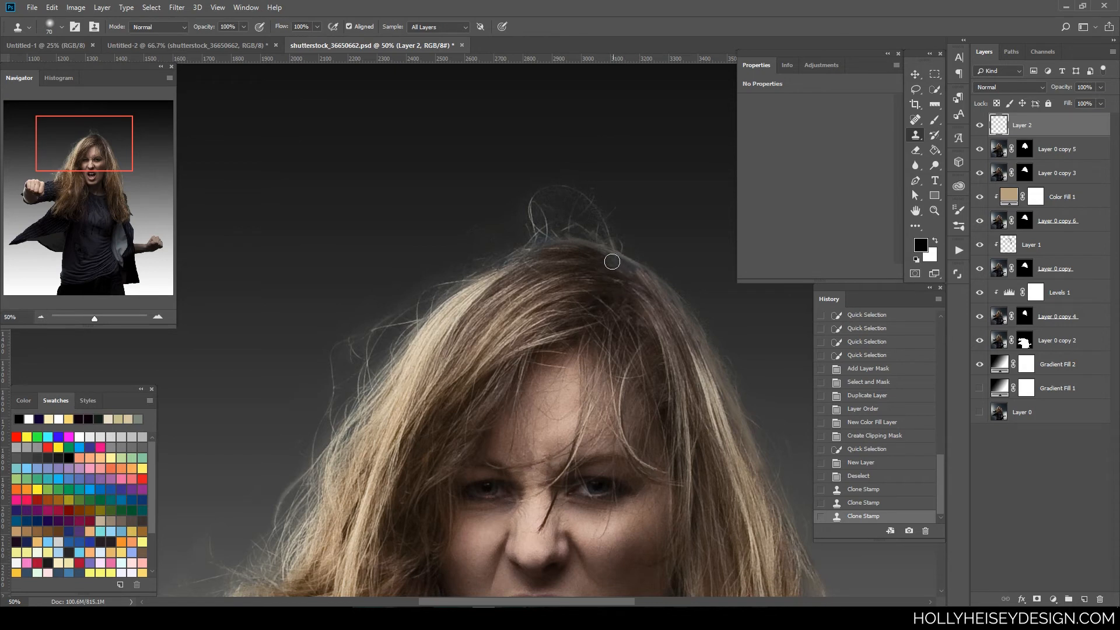
mouse_move(612, 261)
left_mouse_down()
mouse_move(624, 266)
mouse_move(600, 258)
mouse_move(631, 278)
left_mouse_up()
Reduce the Clone Stamp to 20 px and clone sampled dark root hair along the crown's upper-right contour
left_click(579, 260, "alt")
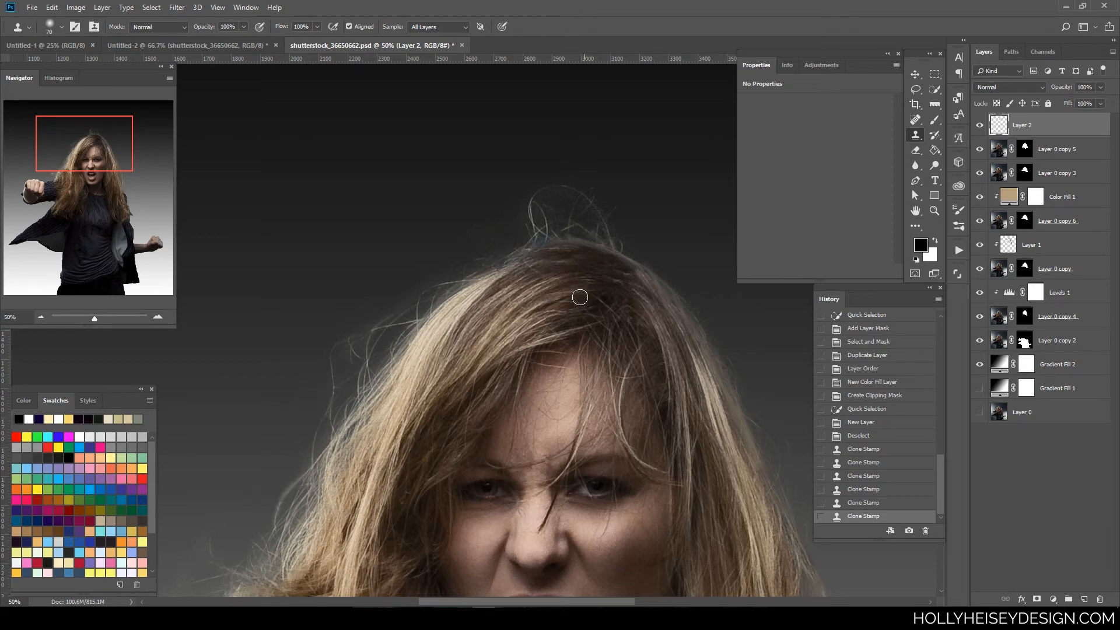
key("bracketleft")
left_click_drag(565, 257, 641, 290)
left_click(564, 265, "alt")
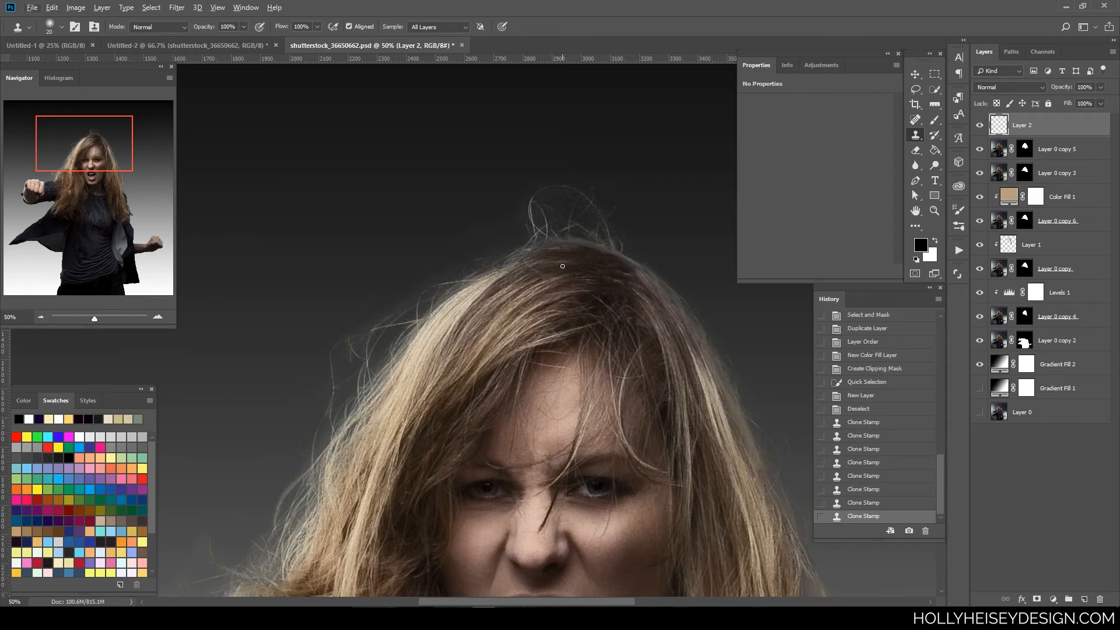
left_click(552, 269, "alt")
left_click_drag(582, 262, 659, 288)
Blend the cloned hair right of the parting with short strokes from freshly sampled strands, undoing the first dab
left_click(591, 265, "alt")
left_click(601, 270)
key("ctrl+z")
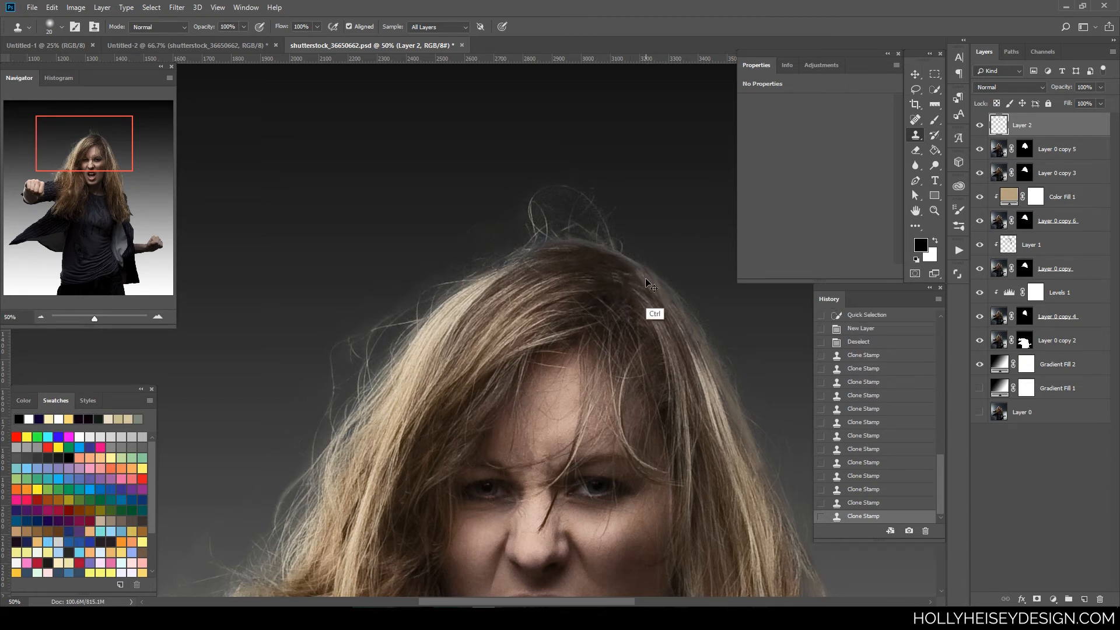
left_click(615, 286, "alt")
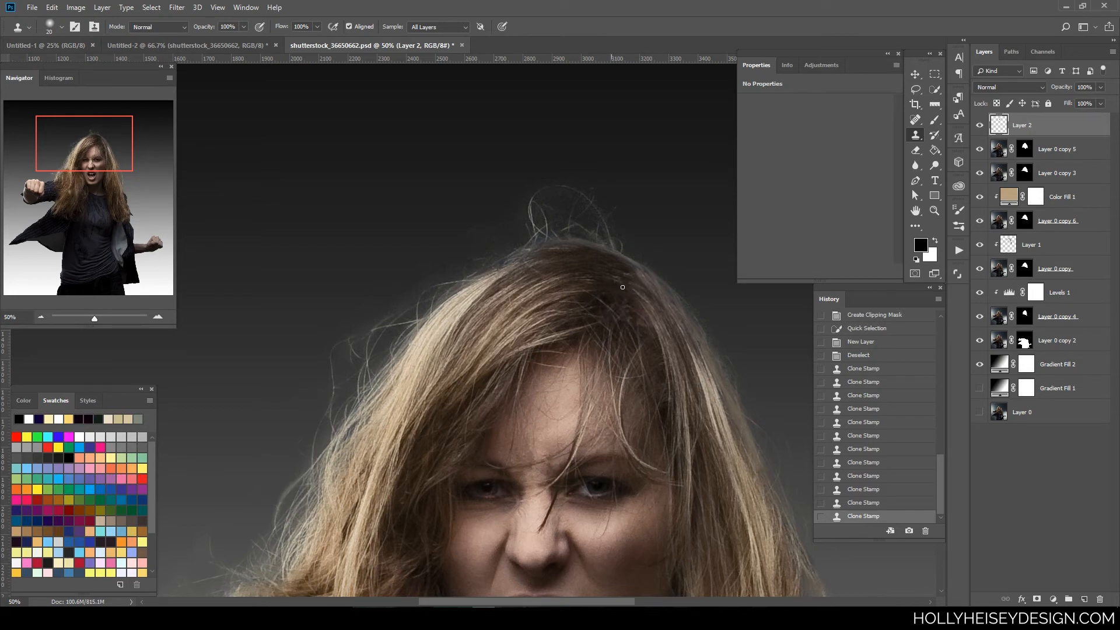
left_click(623, 285)
left_click_drag(629, 285, 655, 296)
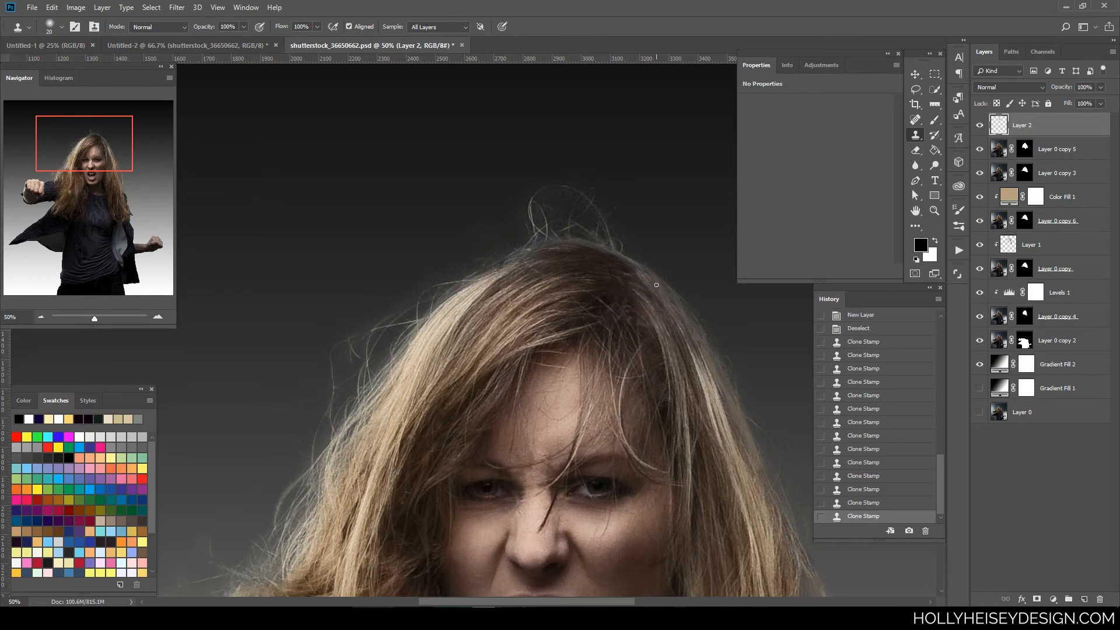
left_click(599, 273, "alt")
left_click_drag(633, 271, 654, 287)
Examine the retouched crown against the whole figure at several zoom levels
key("ctrl+minus")
key("ctrl+minus")
key("ctrl+minus")
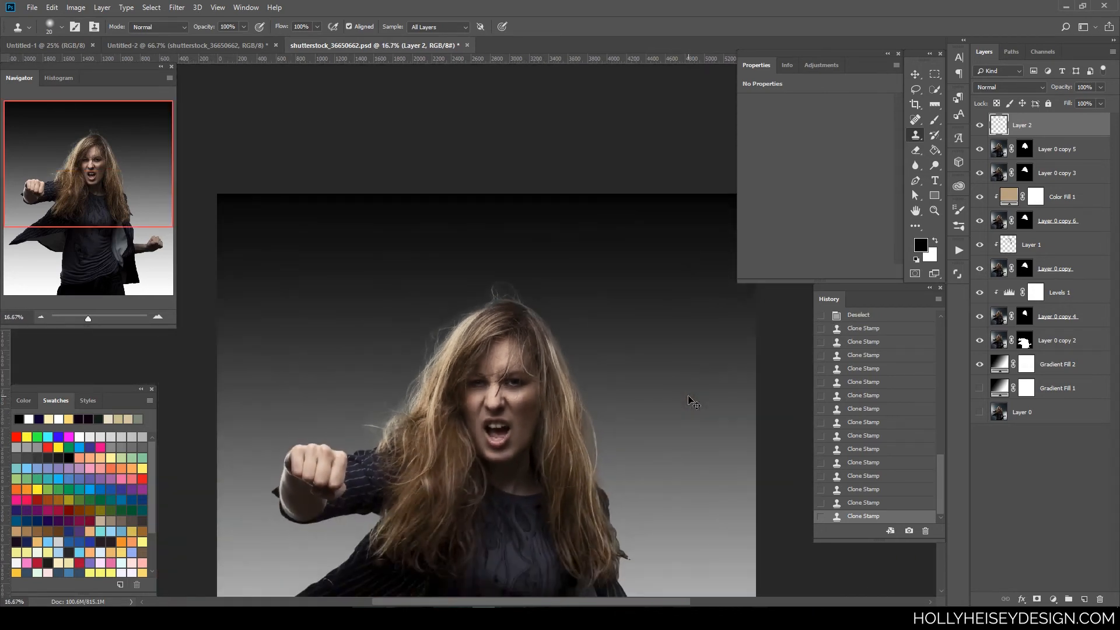
key("ctrl+minus")
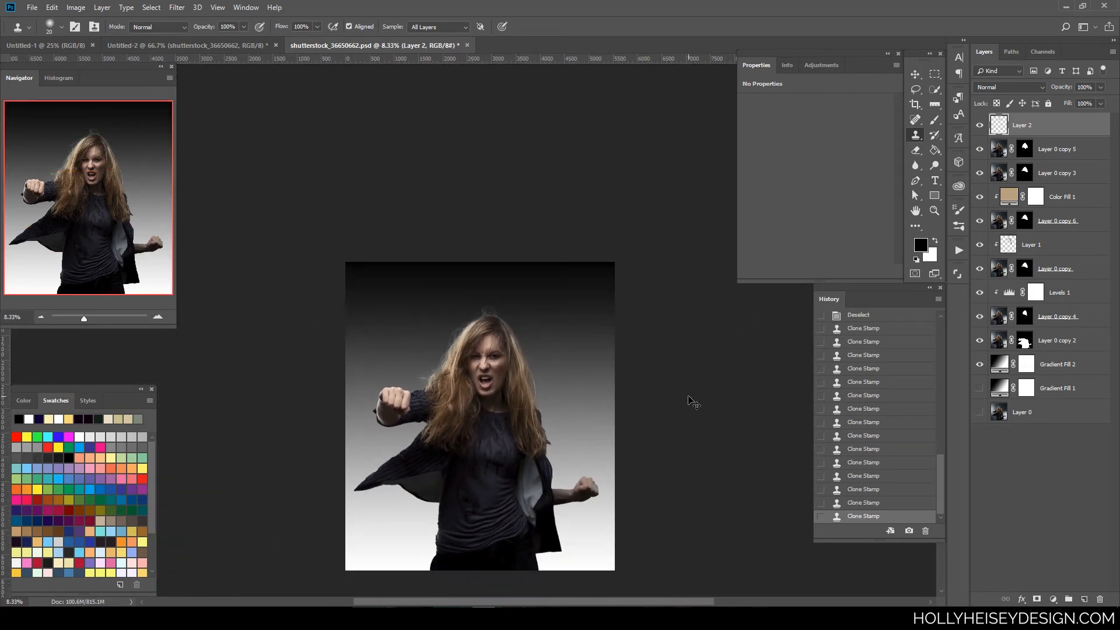
key("ctrl+plus")
key("ctrl+plus")
key("ctrl+plus")
key("ctrl+plus")
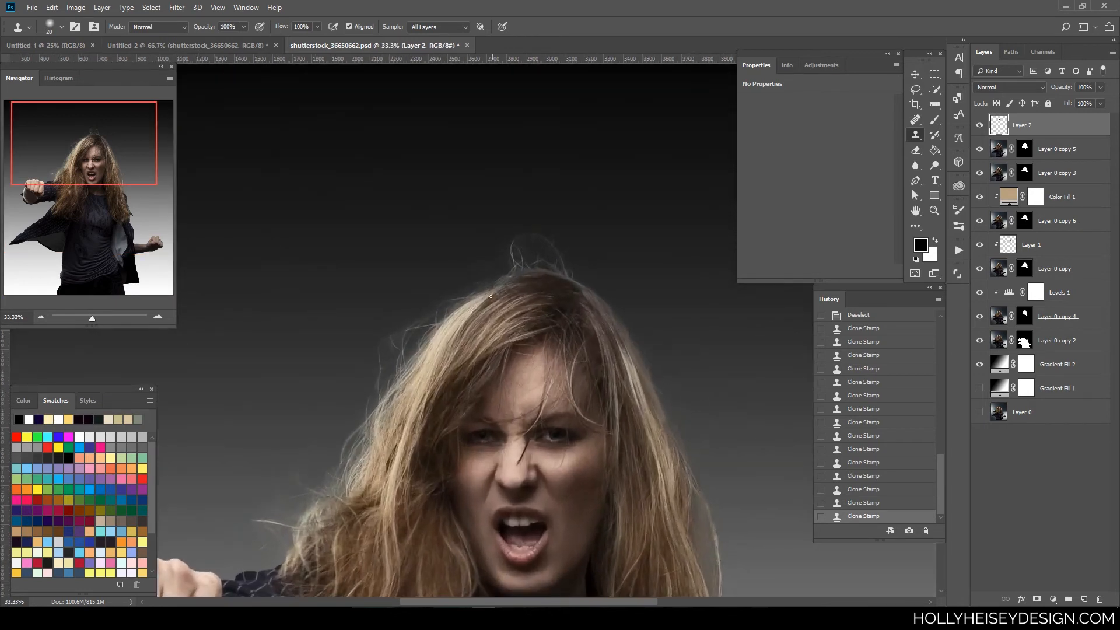
Clone nearby root hair over the upper-left edge of the crown beneath the flyaway strands
left_click(476, 304, "alt")
mouse_move(510, 282)
left_mouse_down()
mouse_move(494, 291)
mouse_move(544, 281)
left_mouse_up()
left_click(539, 339, "alt")
left_click(495, 297, "alt")
left_click(524, 303, "alt")
left_click(525, 291, "alt")
scroll(561, 327, "up", 2)
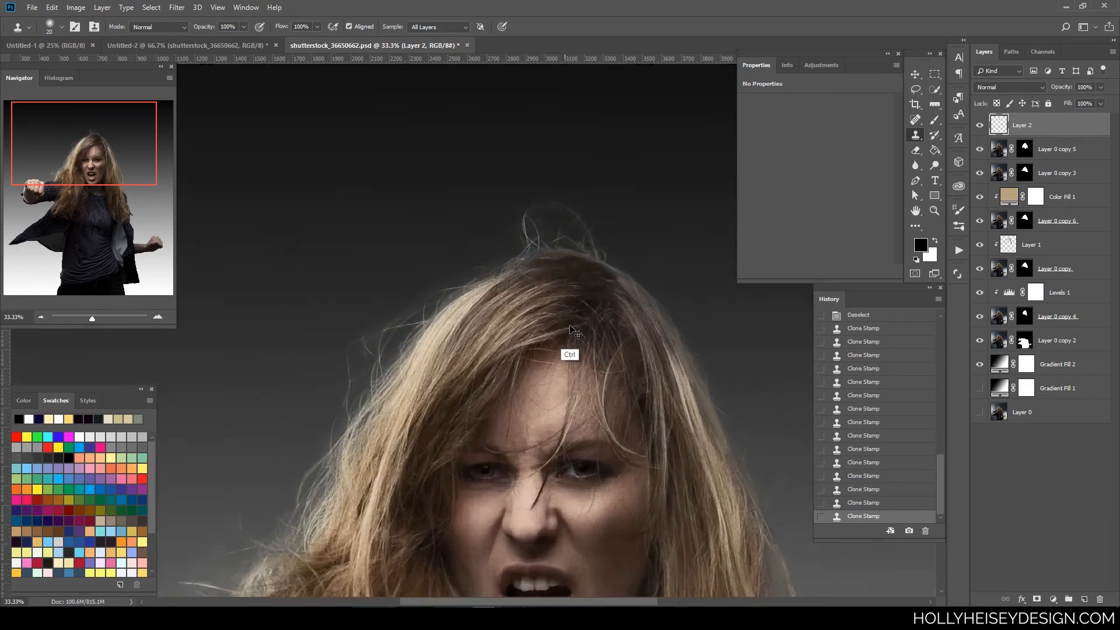
left_click(547, 263, "alt")
left_click_drag(527, 261, 542, 257)
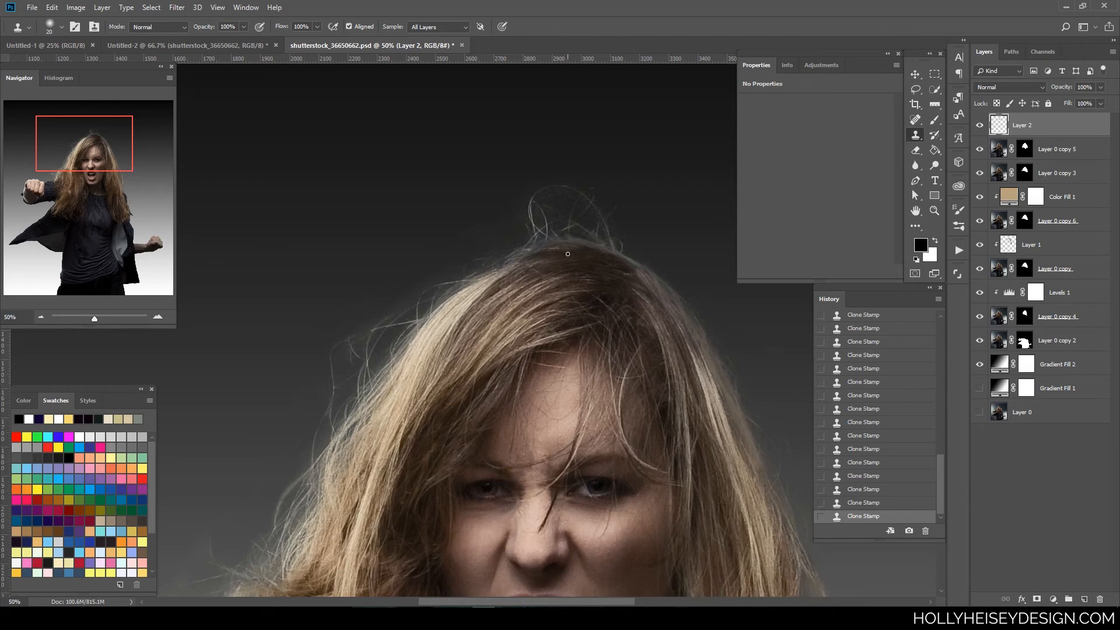
scroll(597, 404, "down", 3)
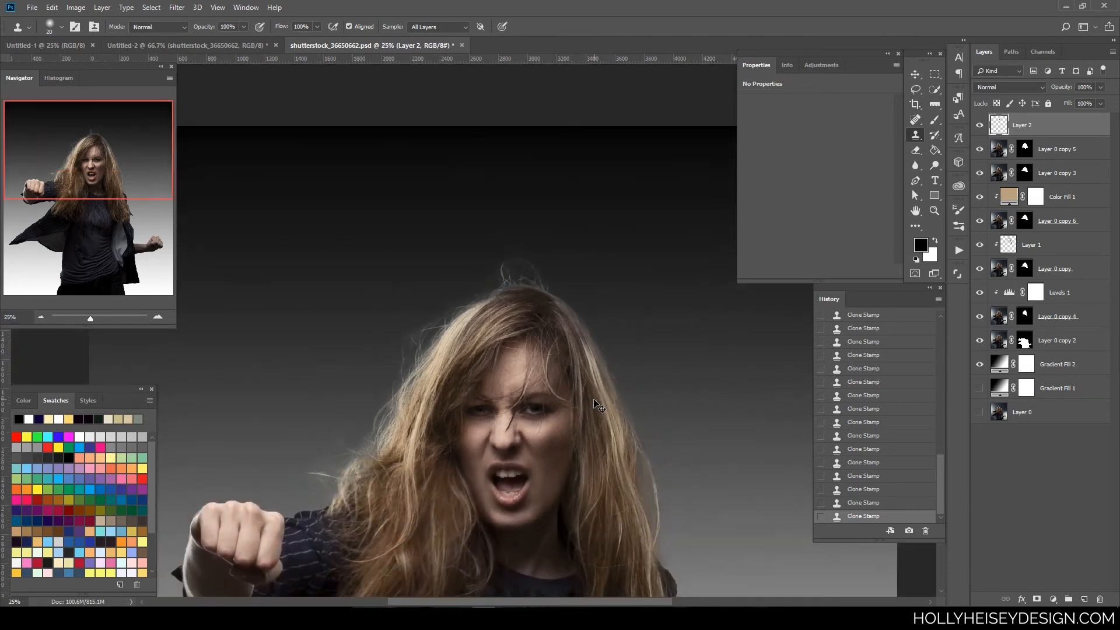
scroll(596, 404, "down", 1)
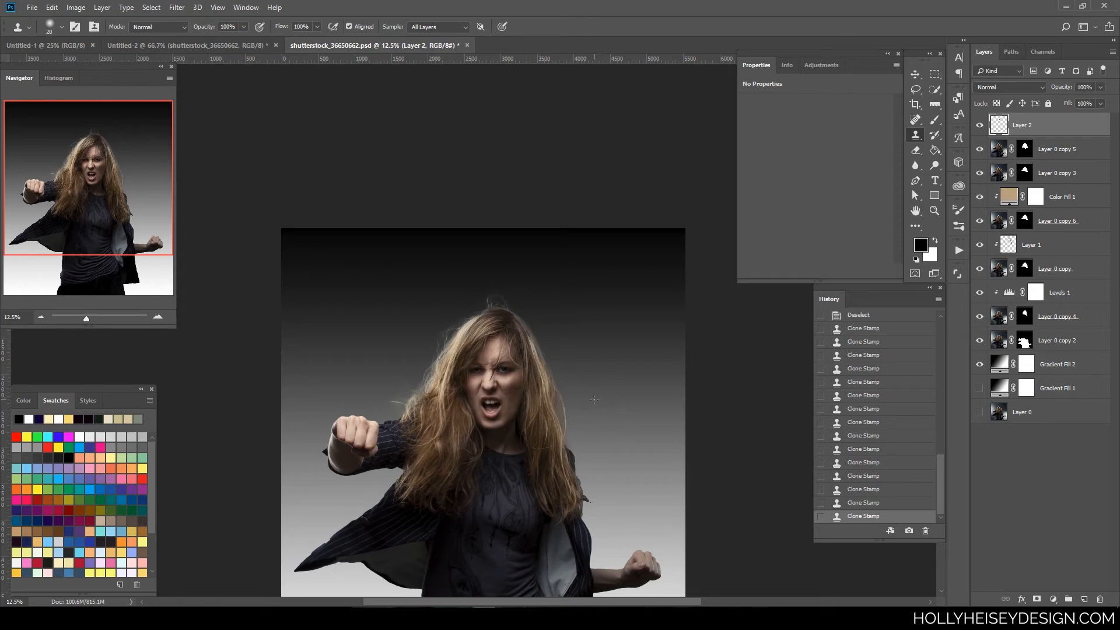
scroll(596, 404, "up", 3)
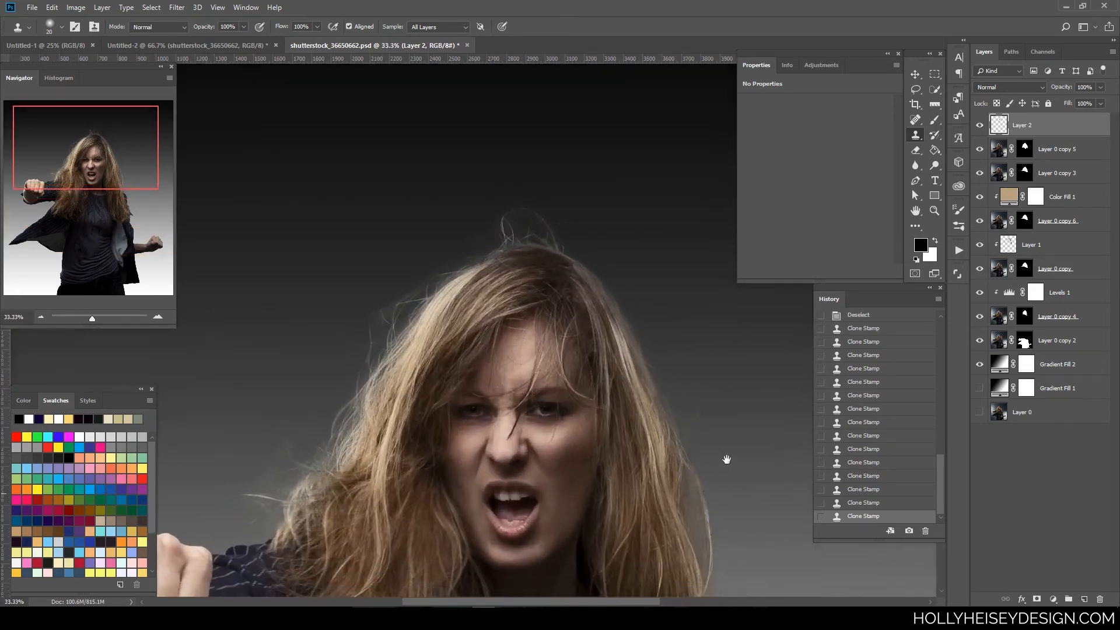
Clone sampled hair strands onto the outer hair edge beside the face on the image's right side, undoing the first stroke
scroll(681, 379, "up", 1)
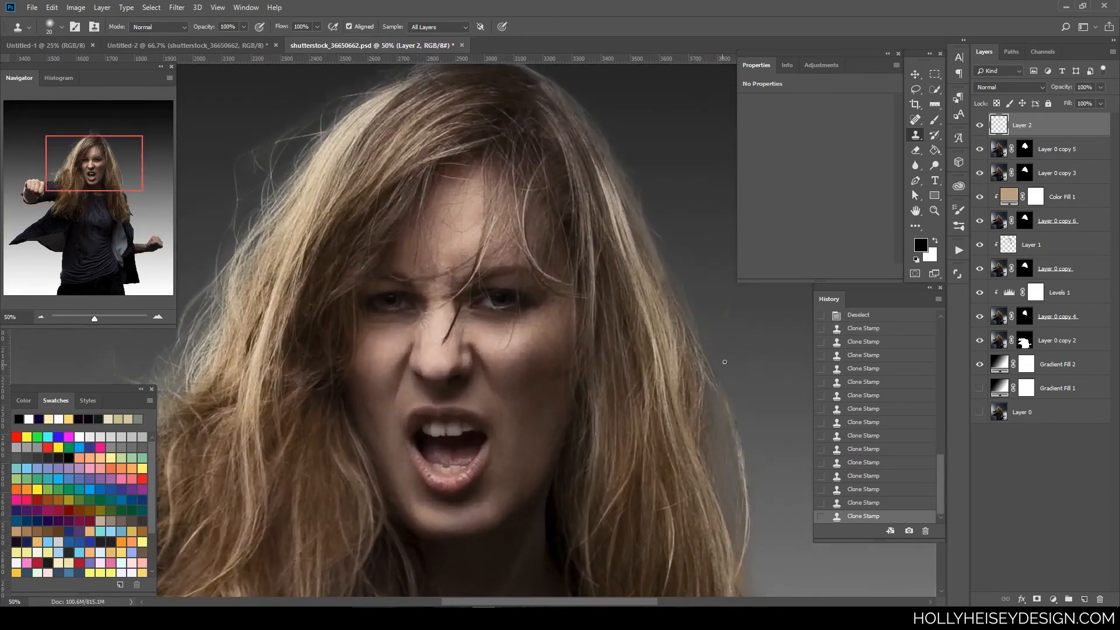
left_click(674, 321, "alt")
mouse_move(669, 296)
left_mouse_down()
mouse_move(678, 312)
mouse_move(655, 259)
left_mouse_up()
key("ctrl+z")
left_click(637, 238, "alt")
key("ctrl+minus")
key("ctrl+minus")
key("ctrl+minus")
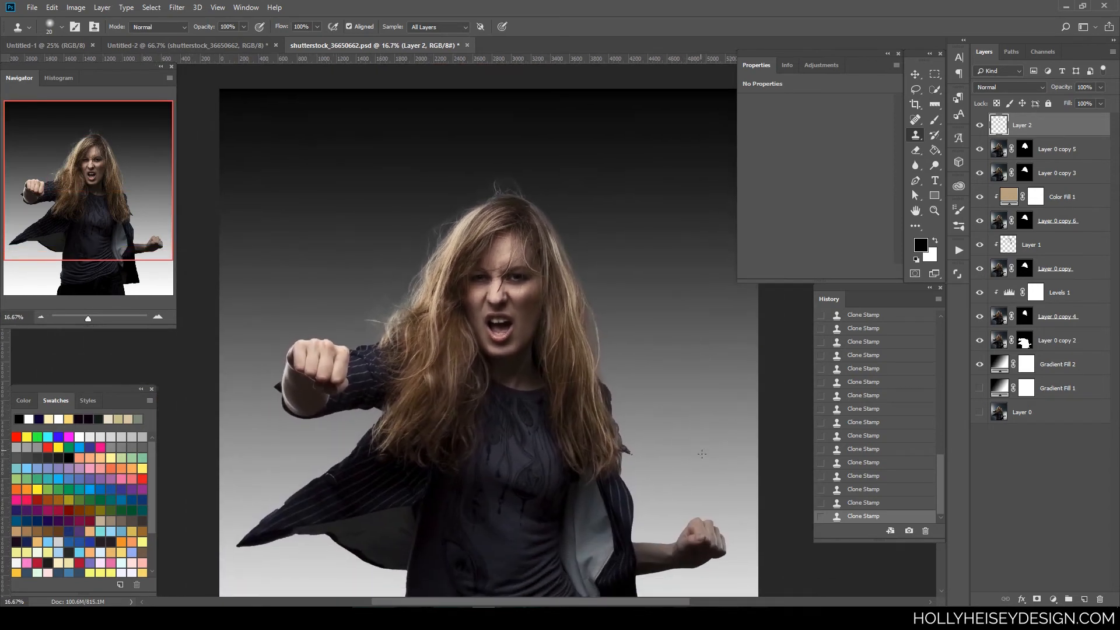
Hide the Gradient Fill 2 backdrop so that the figure stands against Gradient Fill 1
key("ctrl+plus")
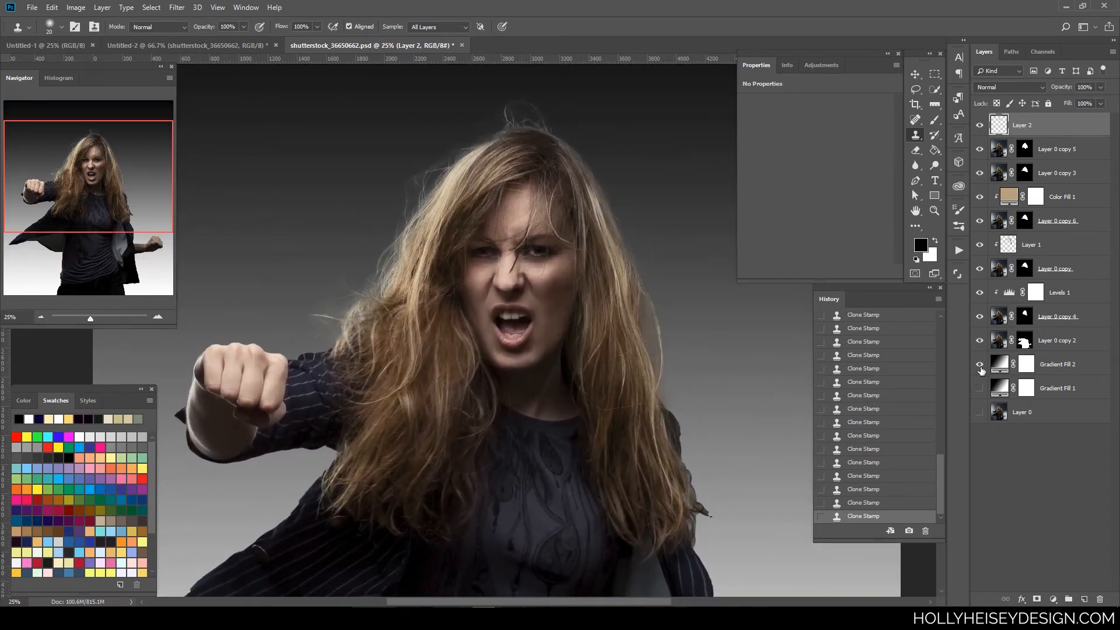
left_click(980, 364)
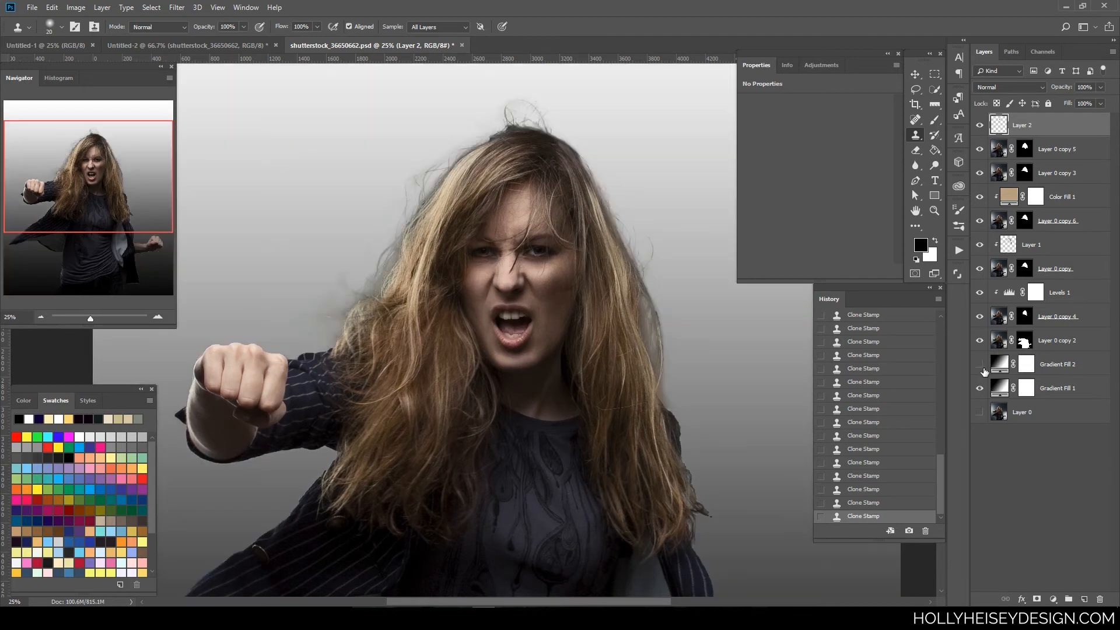
left_click_drag(720, 358, 670, 348)
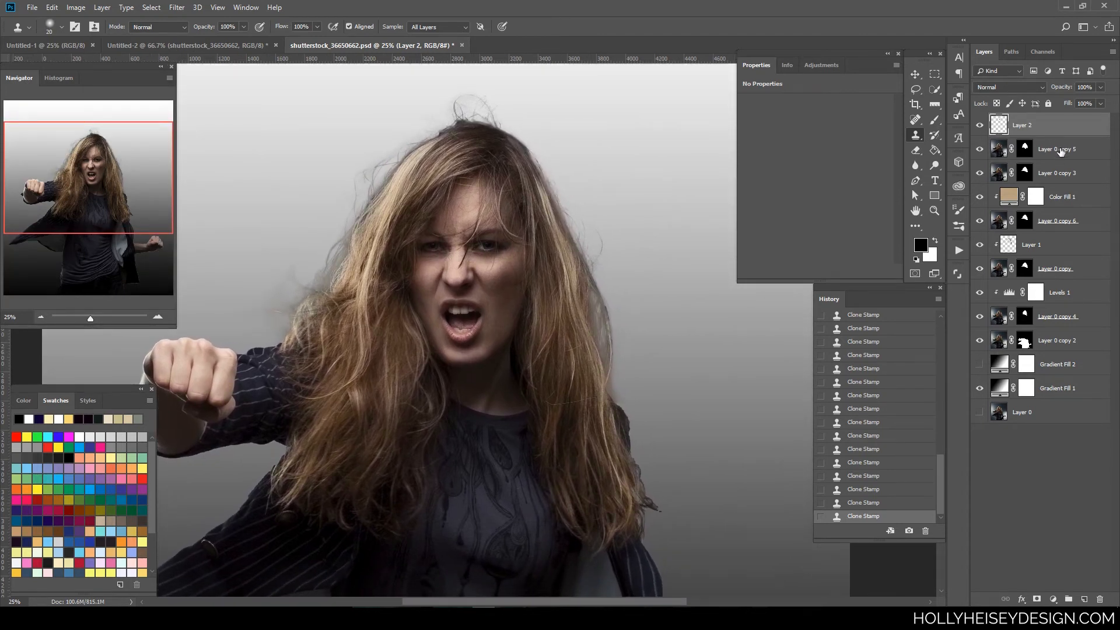
Group all cut-out layers from Layer 2 down to Layer 0 copy 2 and add a layer mask to the group
left_click(1061, 344, "shift")
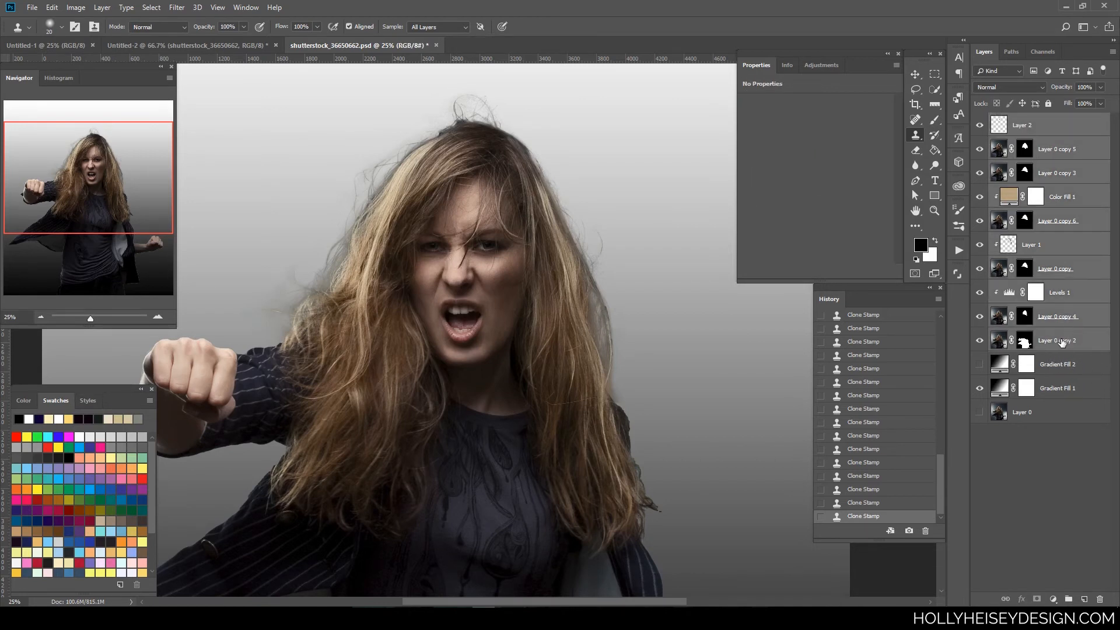
left_click_drag(1061, 343, 1069, 599)
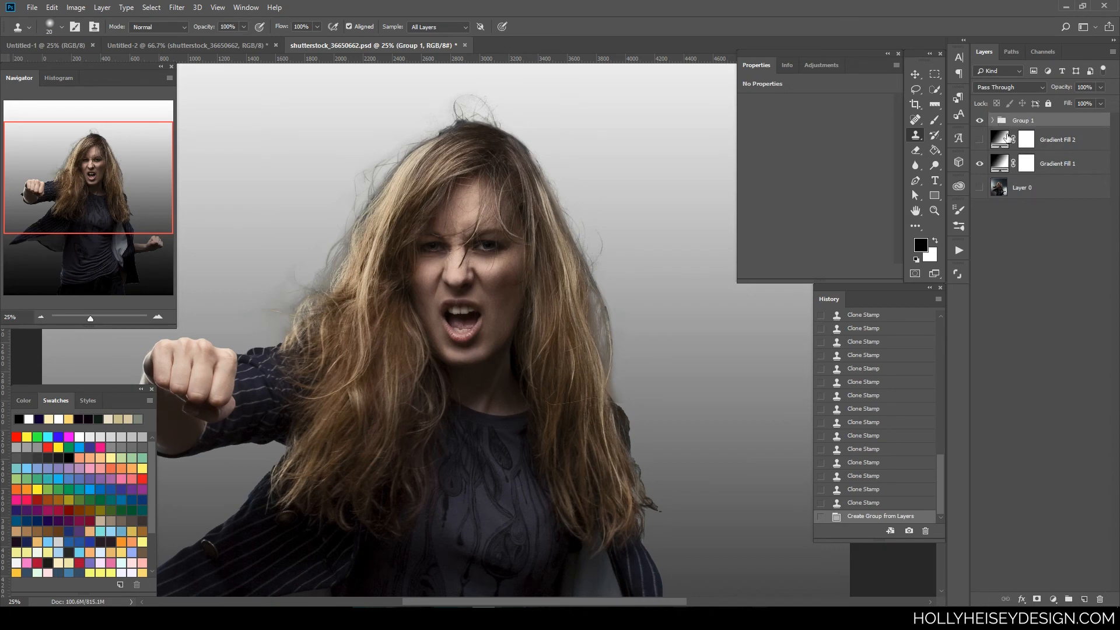
left_click(1037, 599)
Brush black at 45 px on the group mask to clean the hair edge above the shoulder on the image's right side
left_click(934, 120)
key("ctrl+plus")
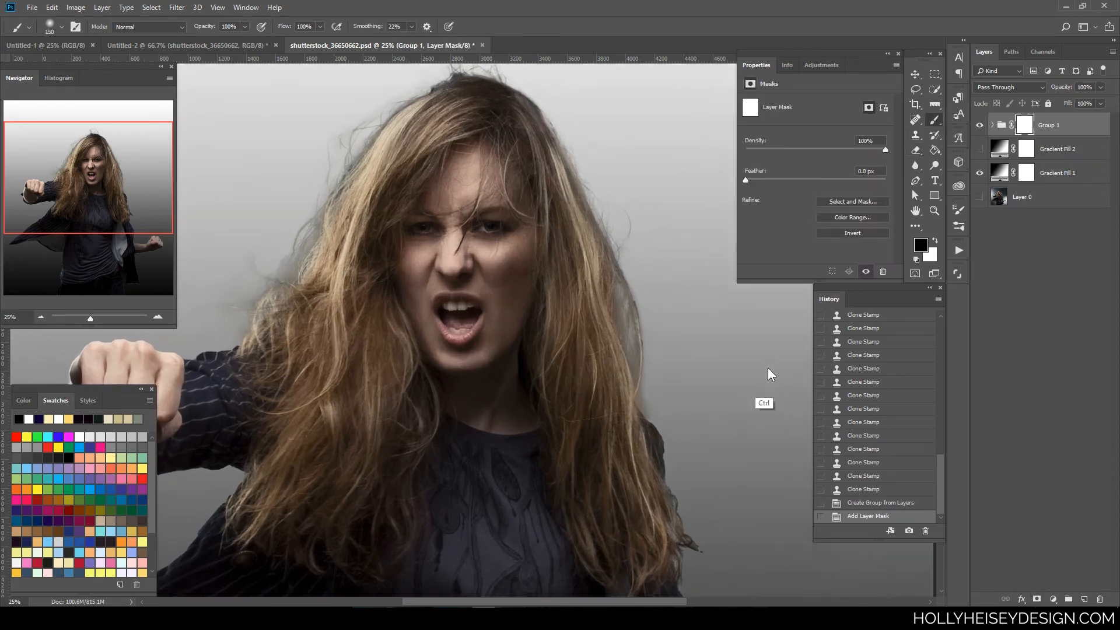
mouse_move(765, 381)
left_mouse_down()
mouse_move(748, 454)
mouse_move(607, 398)
left_mouse_up()
key("ctrl+plus")
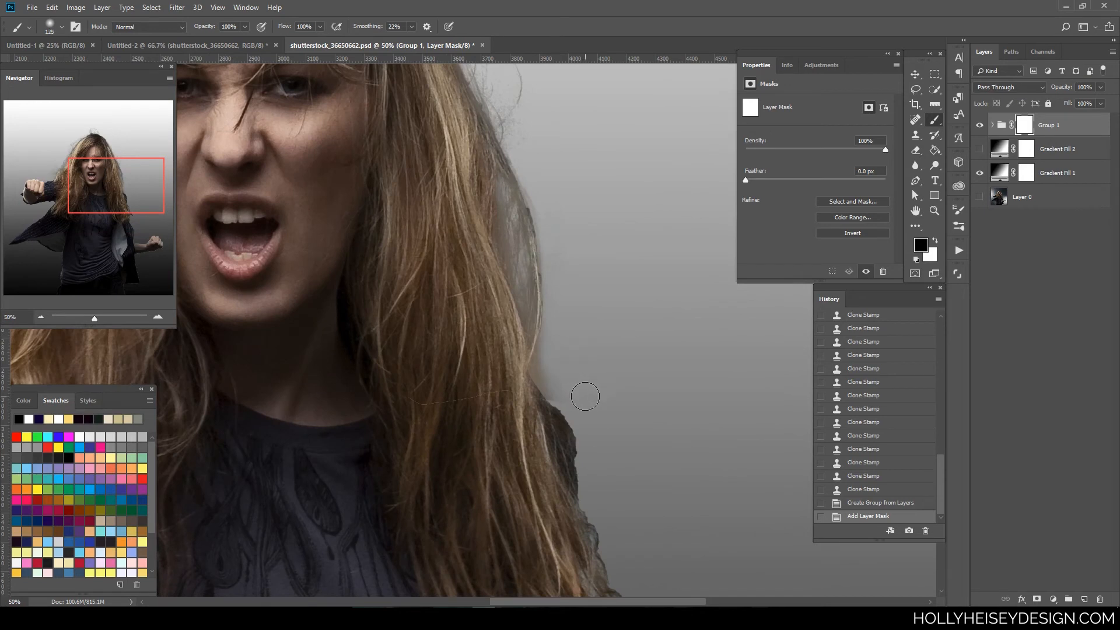
key("bracketleft")
key("bracketleft")
key("bracketleft")
key("bracketleft")
key("bracketleft")
key("bracketleft")
key("bracketleft")
key("bracketleft")
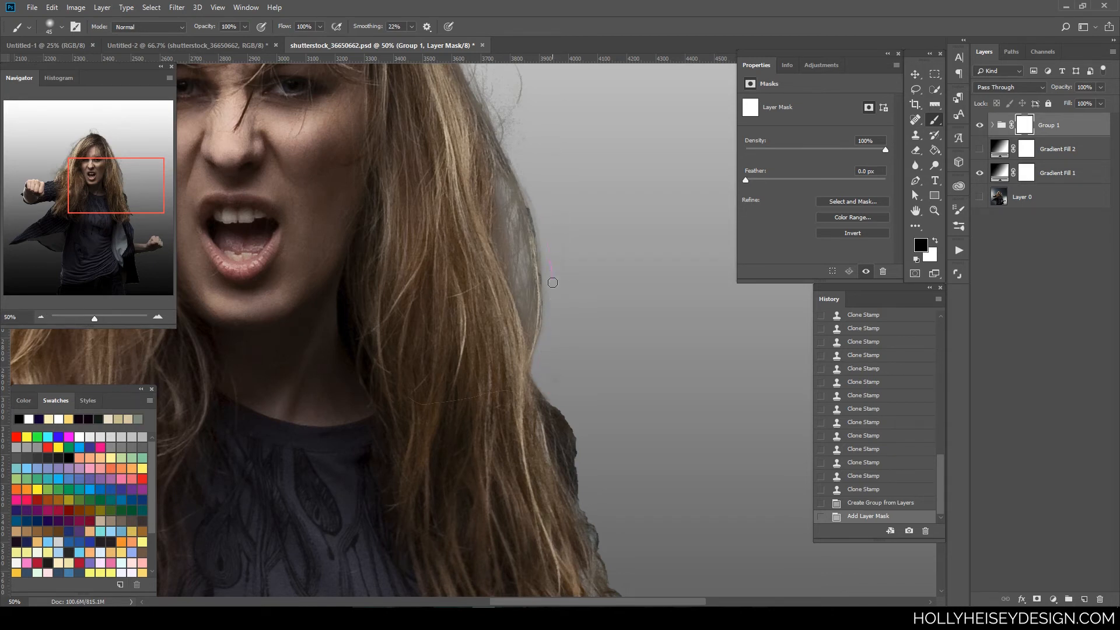
left_click_drag(562, 302, 564, 311)
left_click_drag(594, 202, 647, 402)
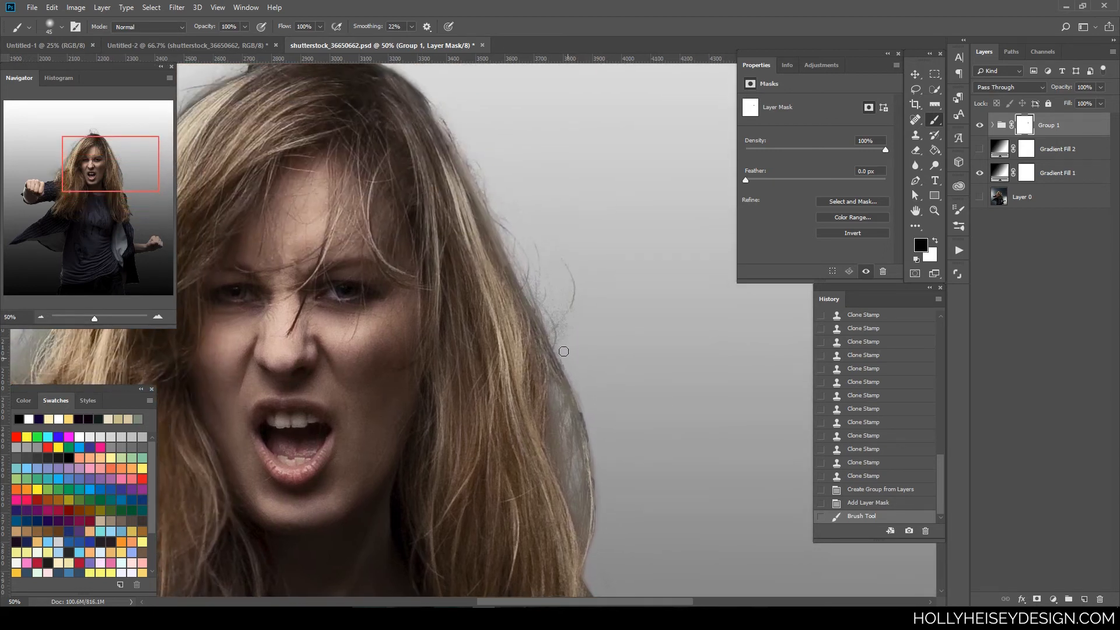
Mask out background residue along the upper-right contour of the hair, from beside the face up toward the crown
mouse_move(582, 302)
left_mouse_down()
mouse_move(575, 277)
mouse_move(554, 306)
mouse_move(565, 291)
mouse_move(563, 300)
mouse_move(550, 219)
left_mouse_up()
left_click_drag(572, 181, 663, 305)
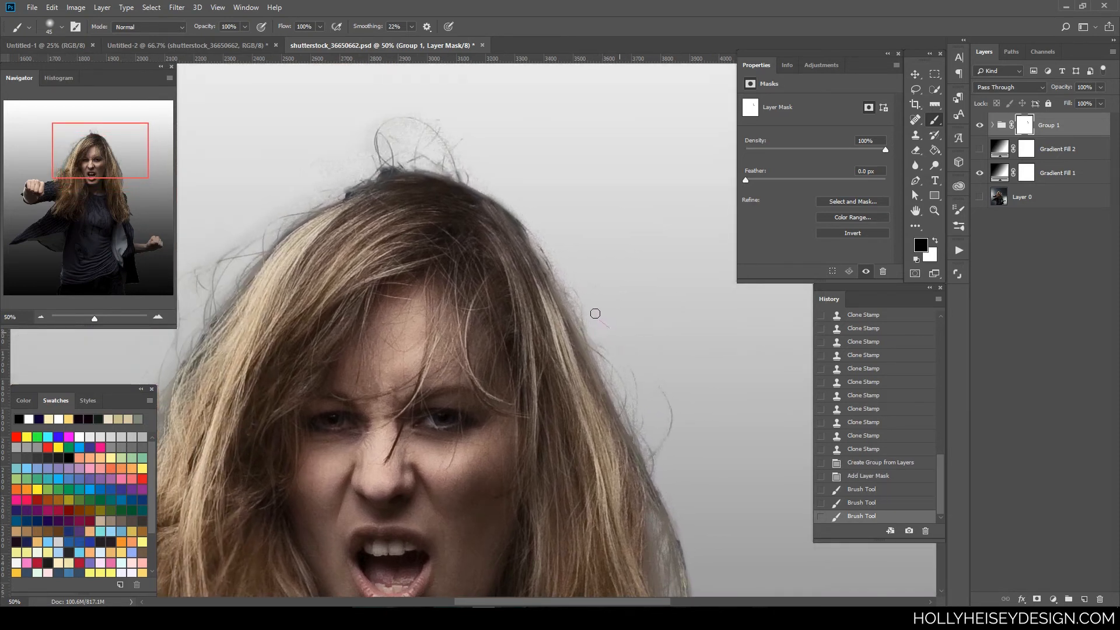
left_click_drag(595, 313, 541, 228)
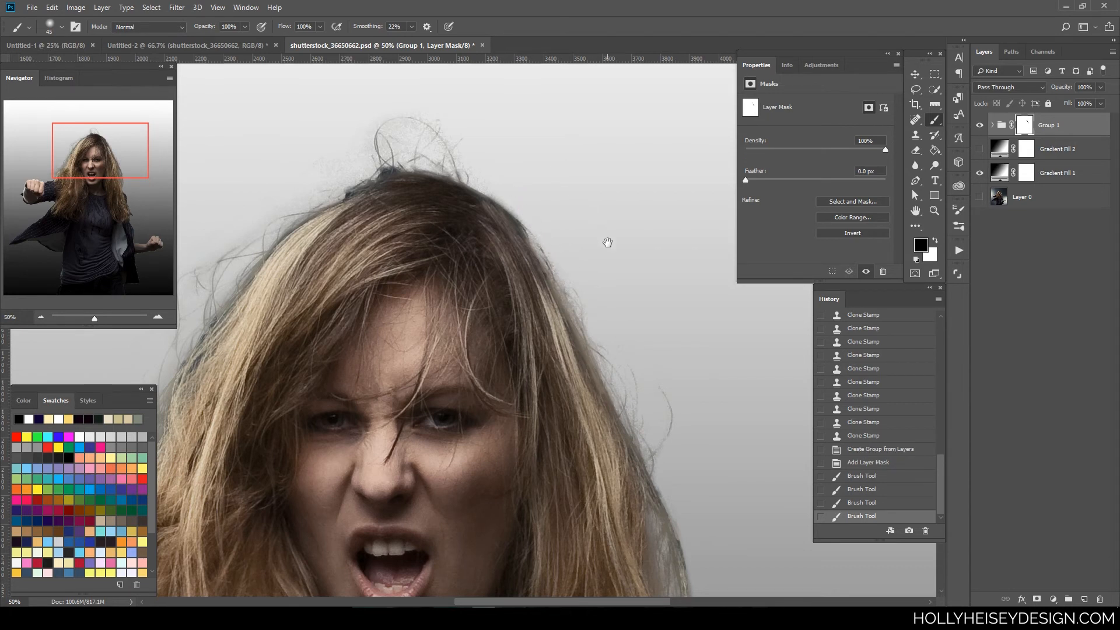
left_click_drag(607, 243, 705, 298)
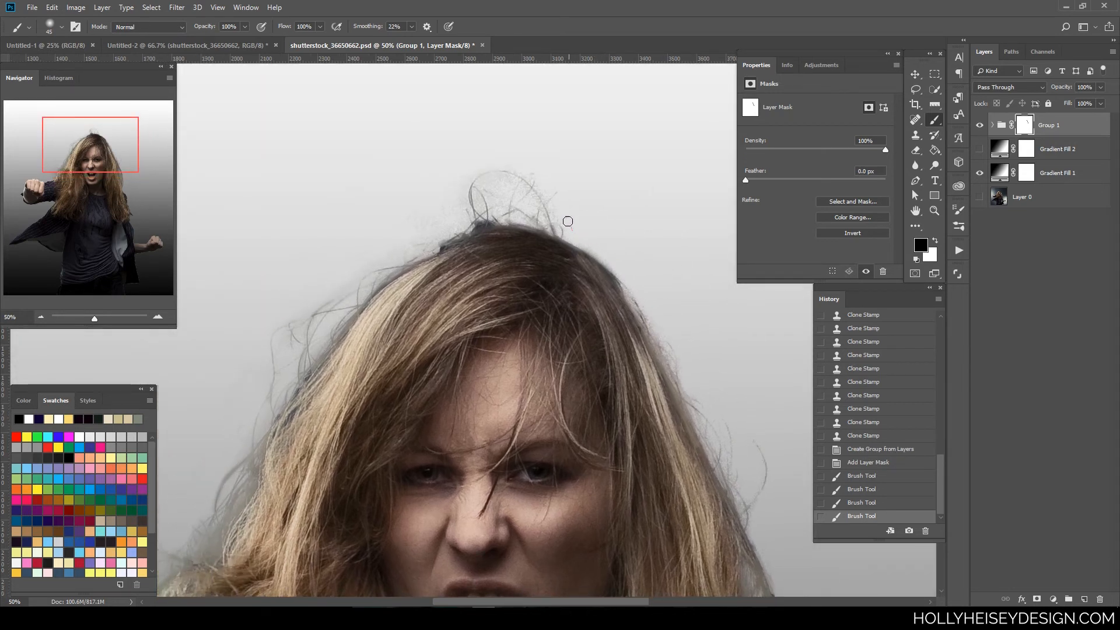
Mask out the haze around the flyaway strands on the crown and along the upper-left hair contour
left_click_drag(555, 208, 592, 238)
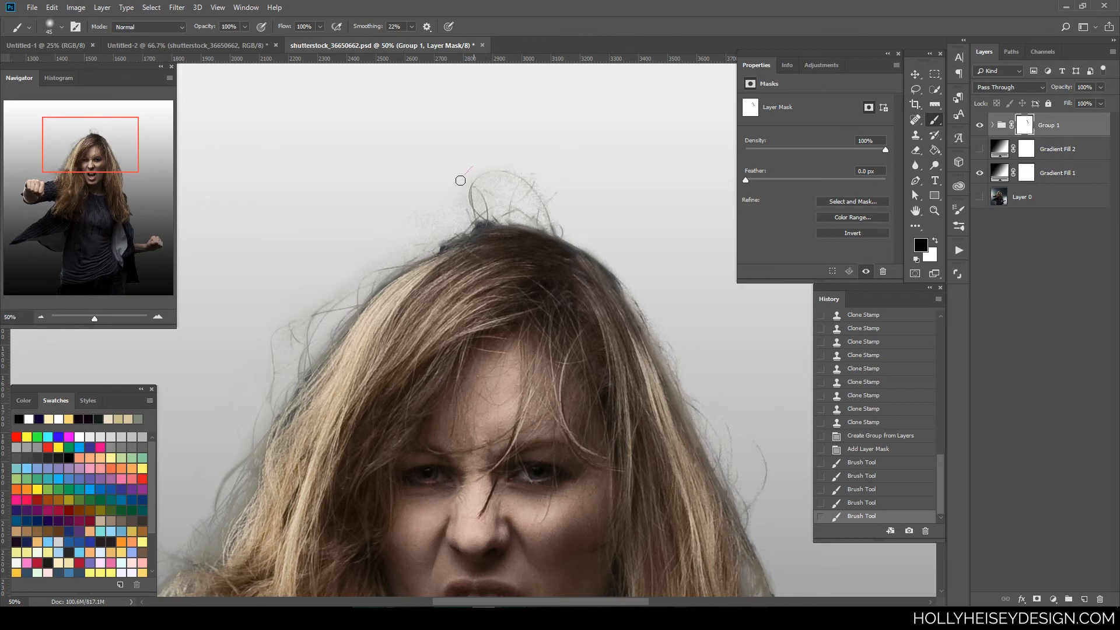
mouse_move(427, 216)
left_mouse_down()
mouse_move(295, 290)
mouse_move(283, 315)
mouse_move(343, 281)
left_mouse_up()
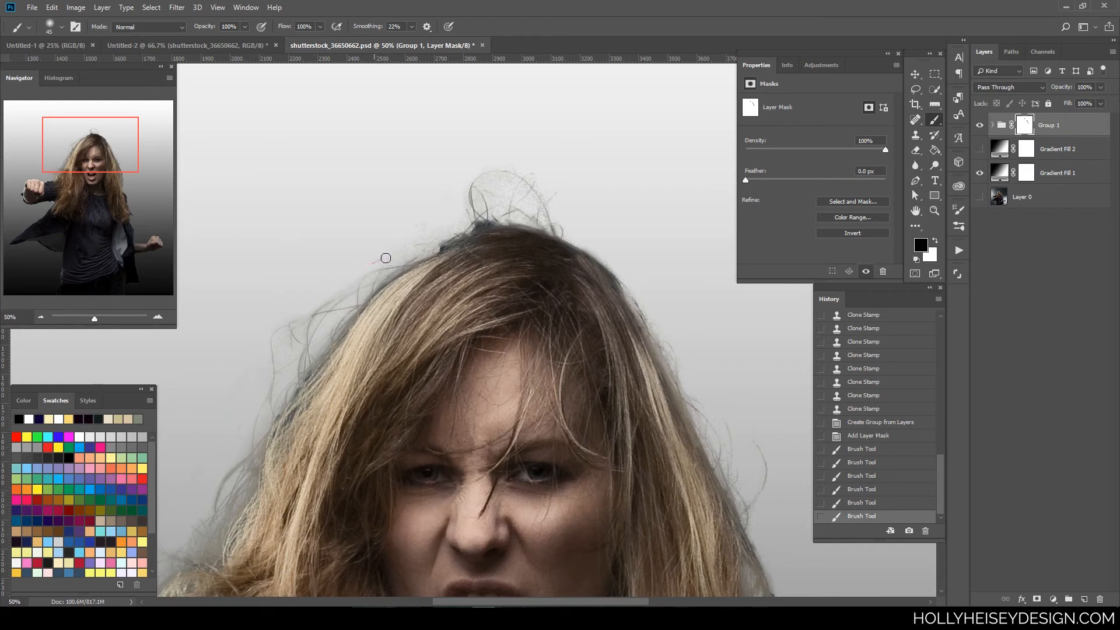
left_click_drag(411, 240, 428, 221)
left_click_drag(515, 323, 605, 316)
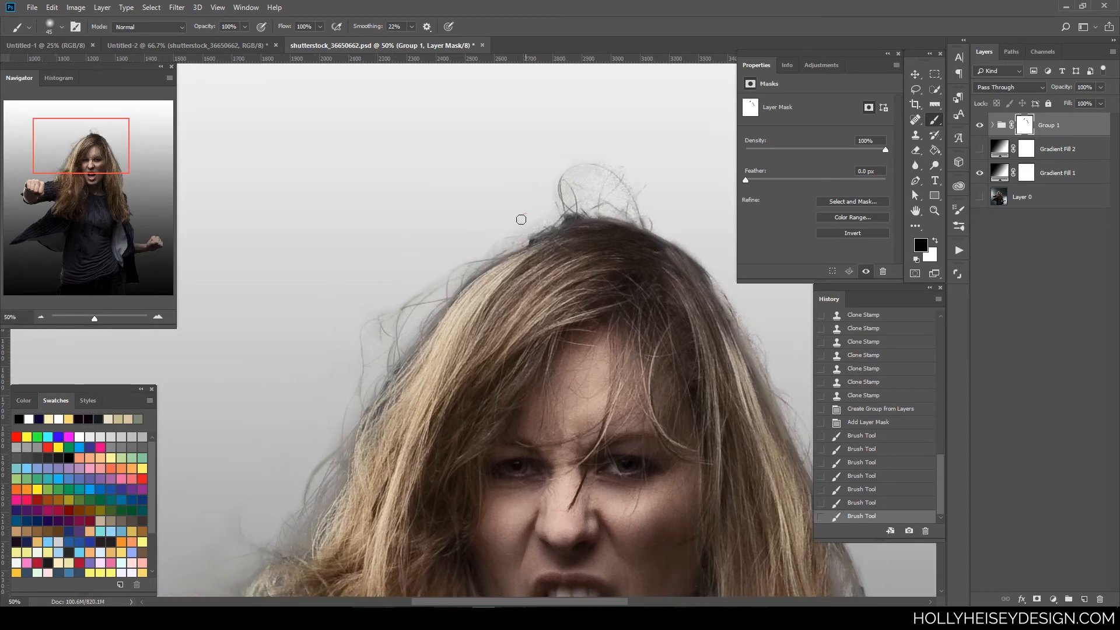
mouse_move(521, 219)
left_mouse_down()
mouse_move(547, 182)
mouse_move(555, 193)
mouse_move(587, 139)
mouse_move(614, 140)
mouse_move(604, 168)
mouse_move(559, 160)
mouse_move(606, 150)
mouse_move(586, 156)
mouse_move(611, 164)
mouse_move(589, 153)
mouse_move(529, 199)
left_mouse_up()
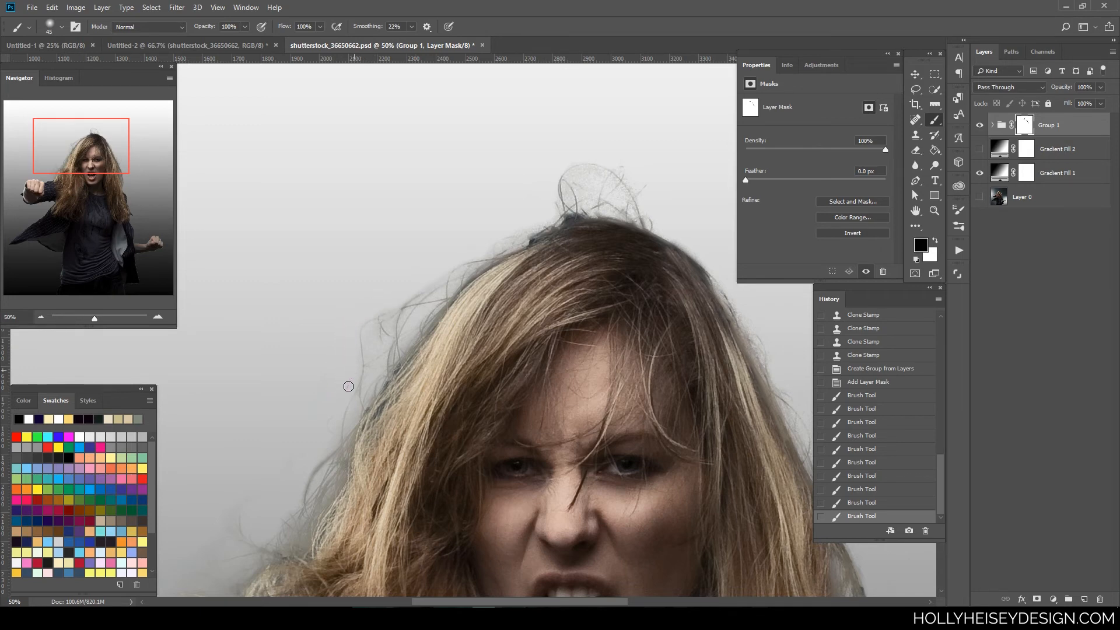
Paint the group mask along the left hair edge down to the shoulder above the raised fist to remove residue
left_click_drag(334, 366, 335, 364)
left_click_drag(483, 452, 525, 263)
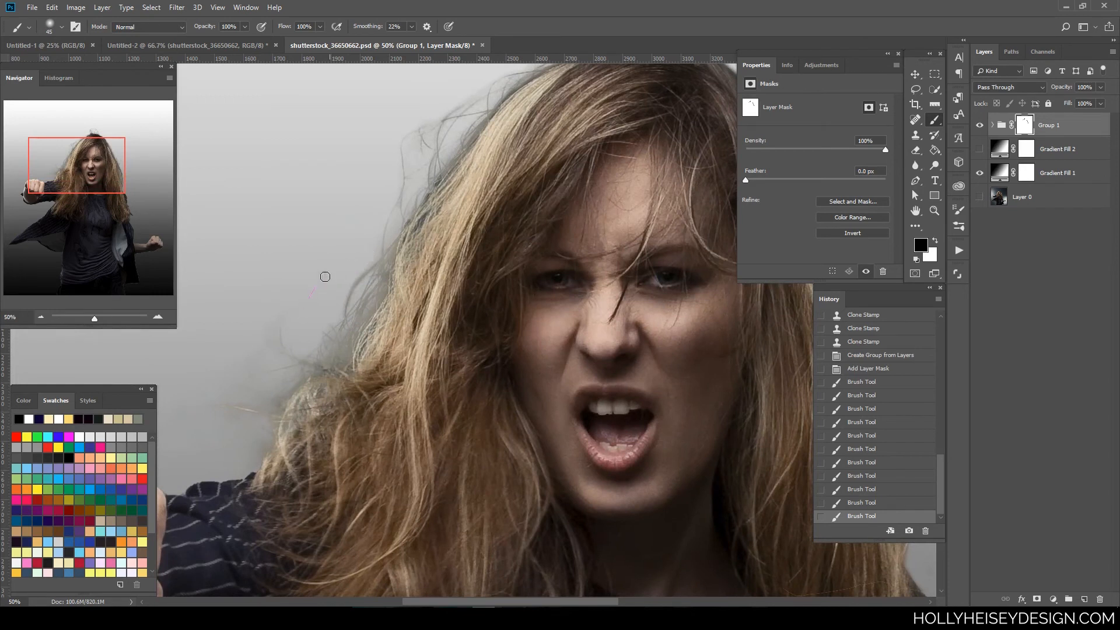
mouse_move(325, 277)
left_mouse_down()
mouse_move(305, 292)
mouse_move(290, 265)
left_mouse_up()
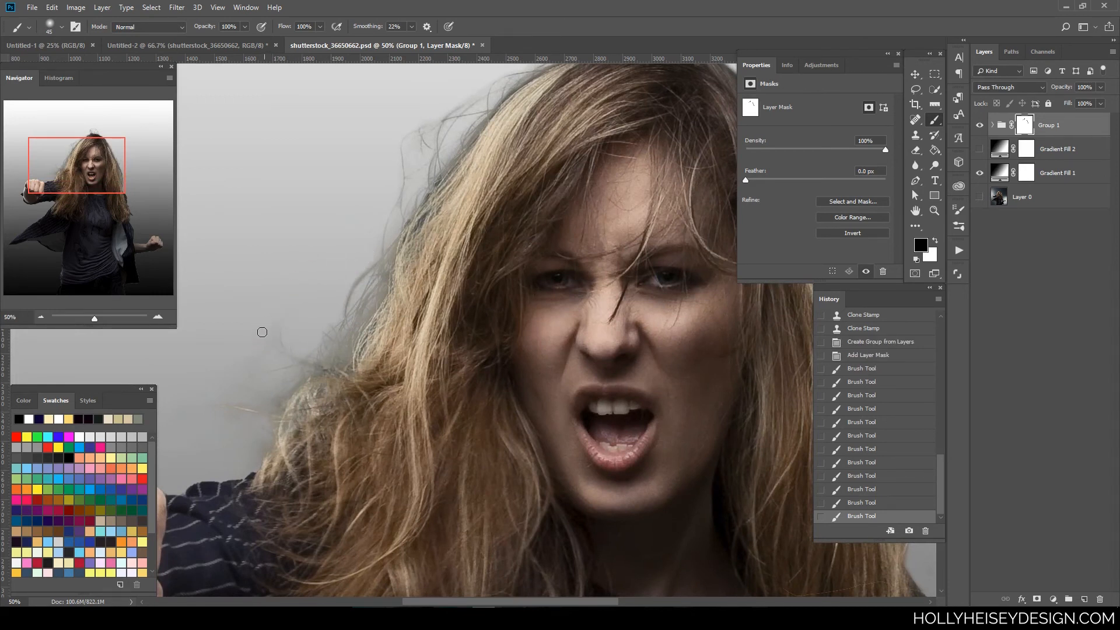
left_click_drag(262, 332, 260, 332)
left_click_drag(406, 390, 532, 343)
left_click_drag(338, 406, 296, 382)
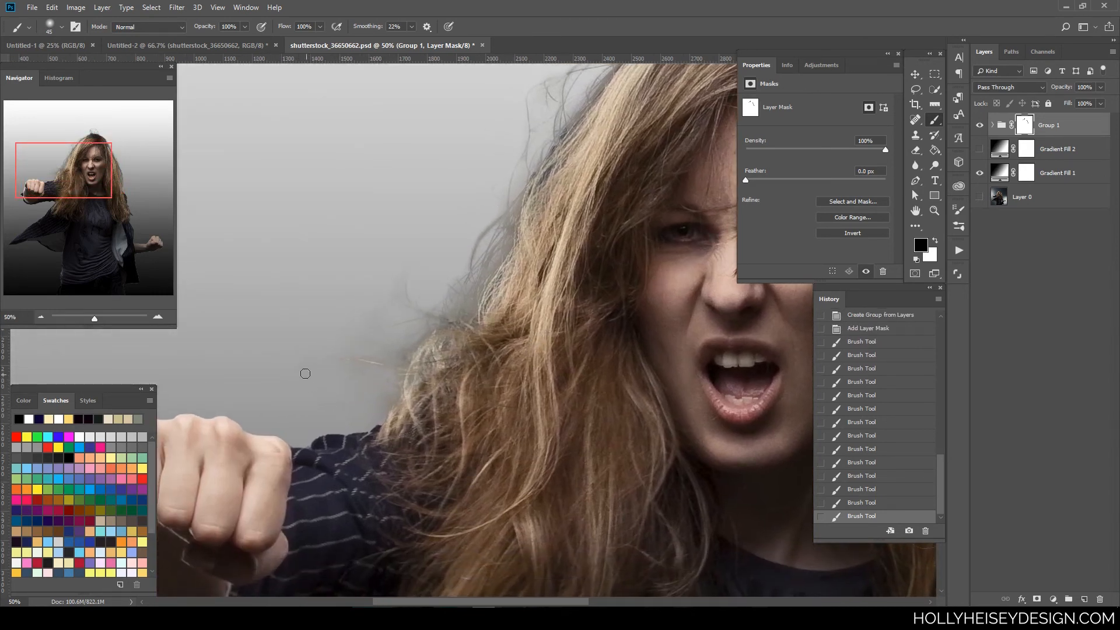
Compare the whole figure with the group's layer mask disabled and enabled again
key("bracketright")
key("ctrl+minus")
key("ctrl+minus")
key("ctrl+minus")
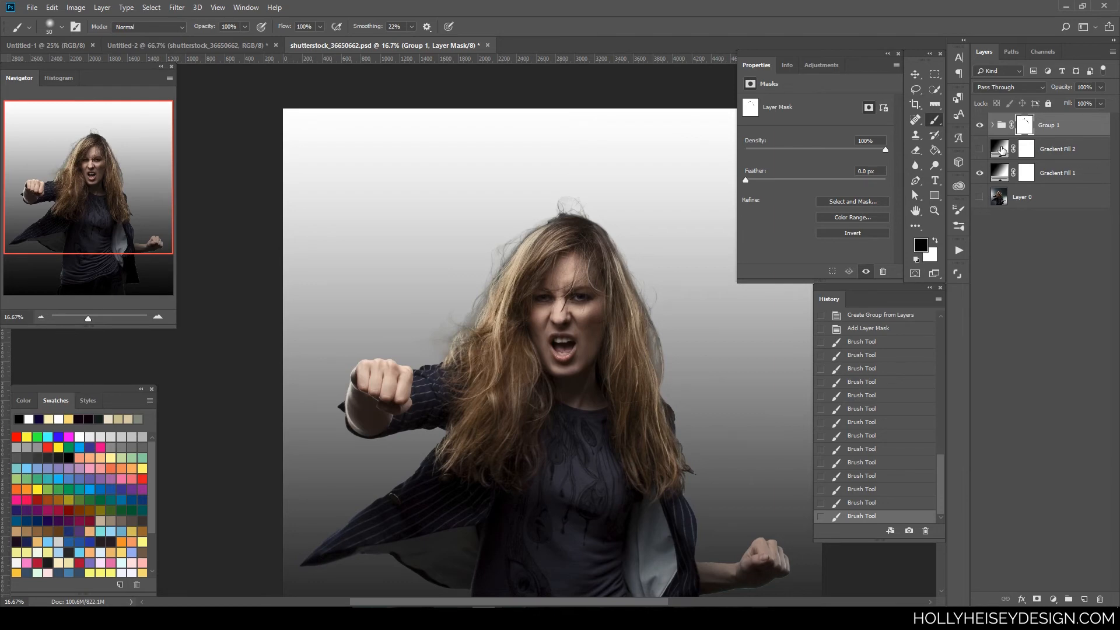
left_click(1025, 125, "shift")
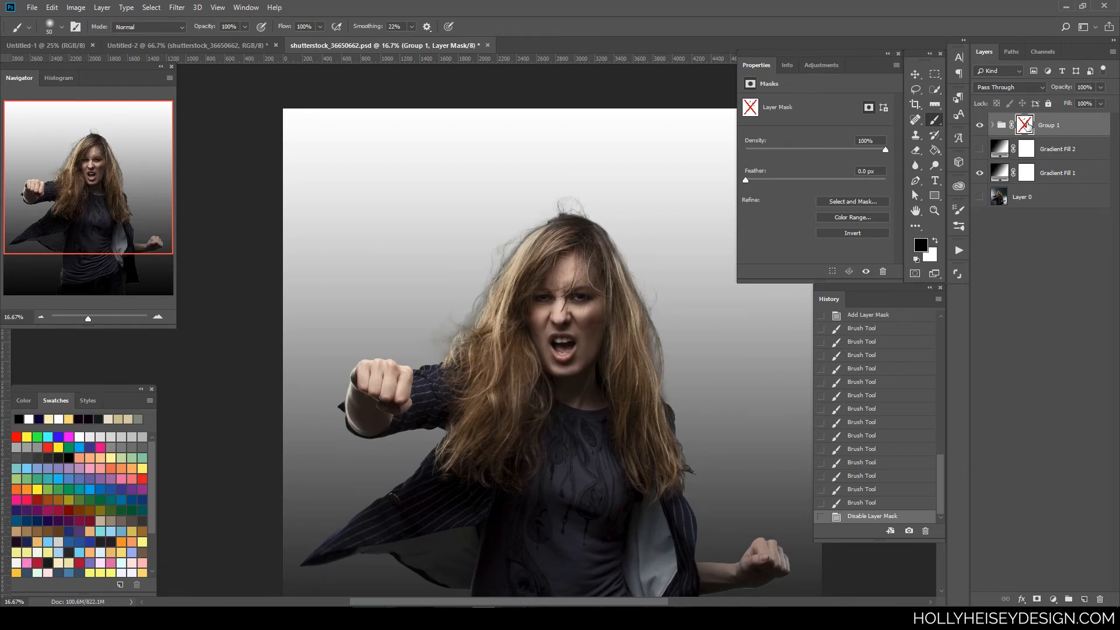
left_click(1025, 125, "shift")
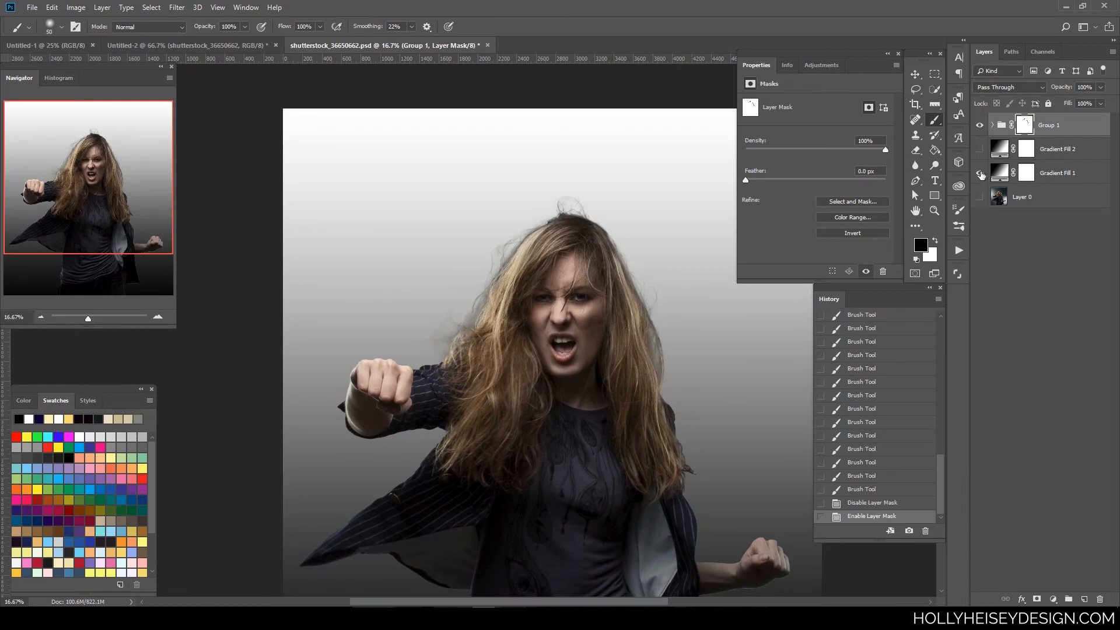
Hide Gradient Fill 1 to leave the figure on transparency and save the cut-out document
left_click(980, 174)
key("ctrl+s")
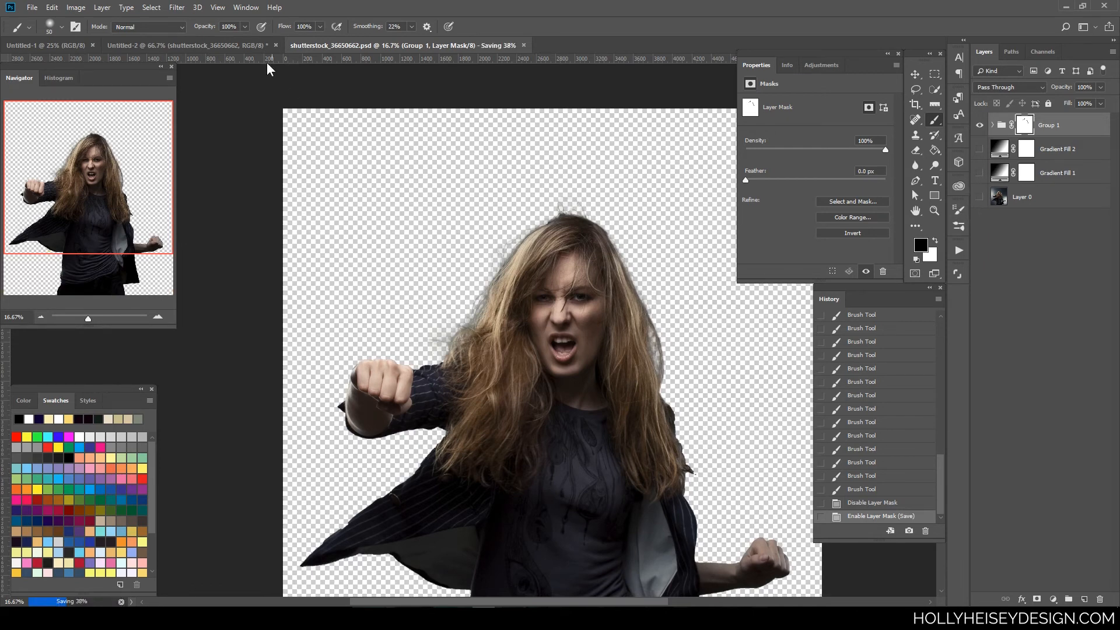
Switch to the Untitled-2 composite and compare its history states before and after Replace Contents
left_click(229, 46)
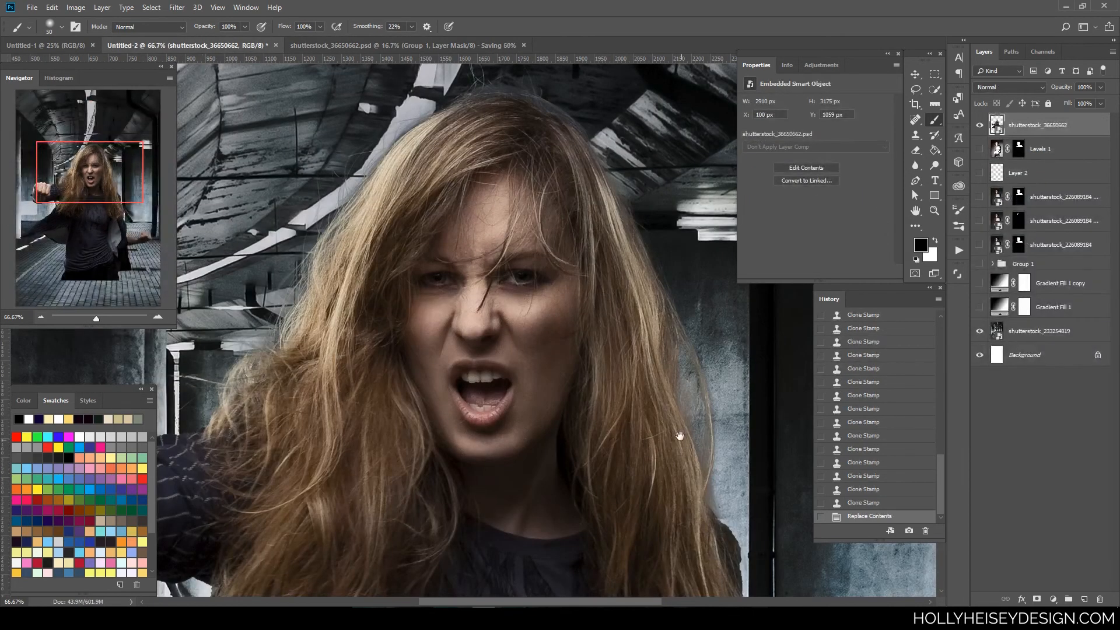
left_click_drag(680, 437, 661, 460)
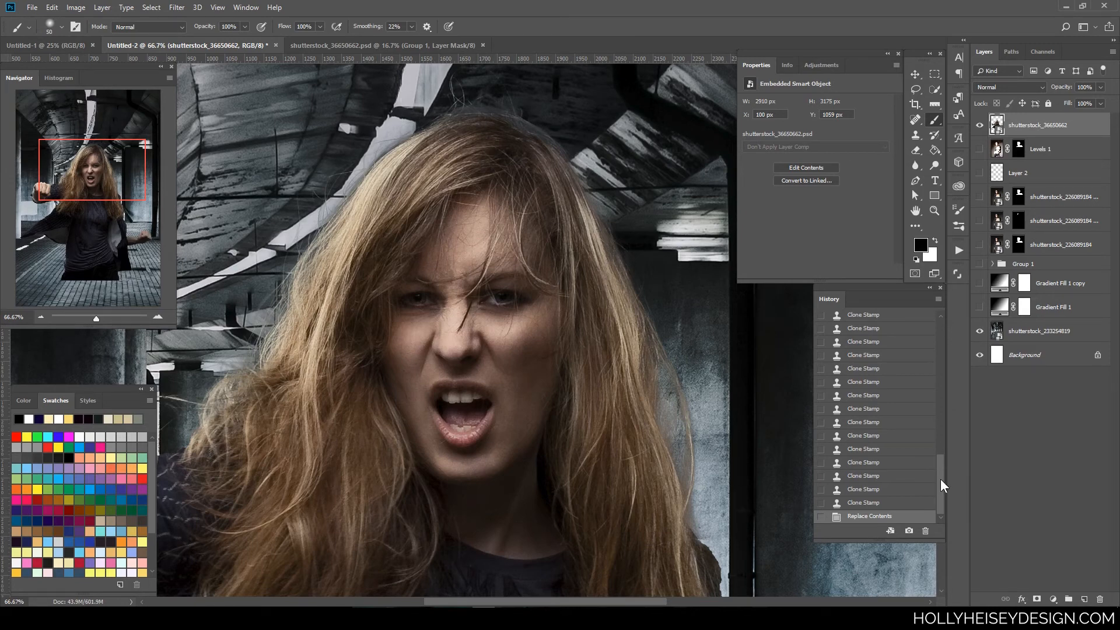
left_click(894, 503)
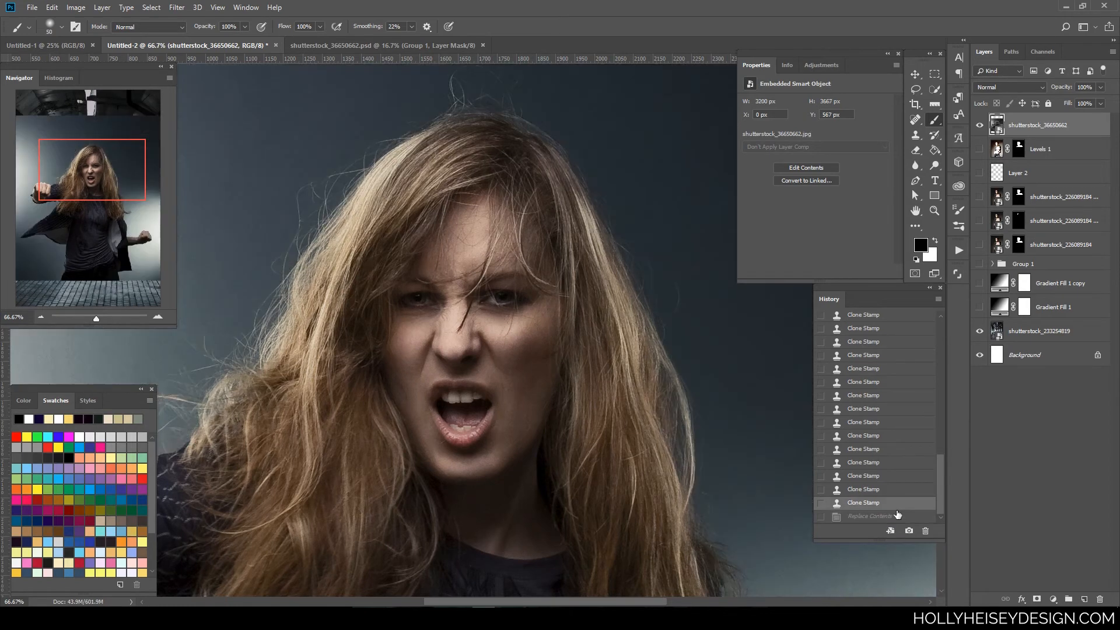
left_click(898, 515)
left_click(902, 503)
left_click(900, 517)
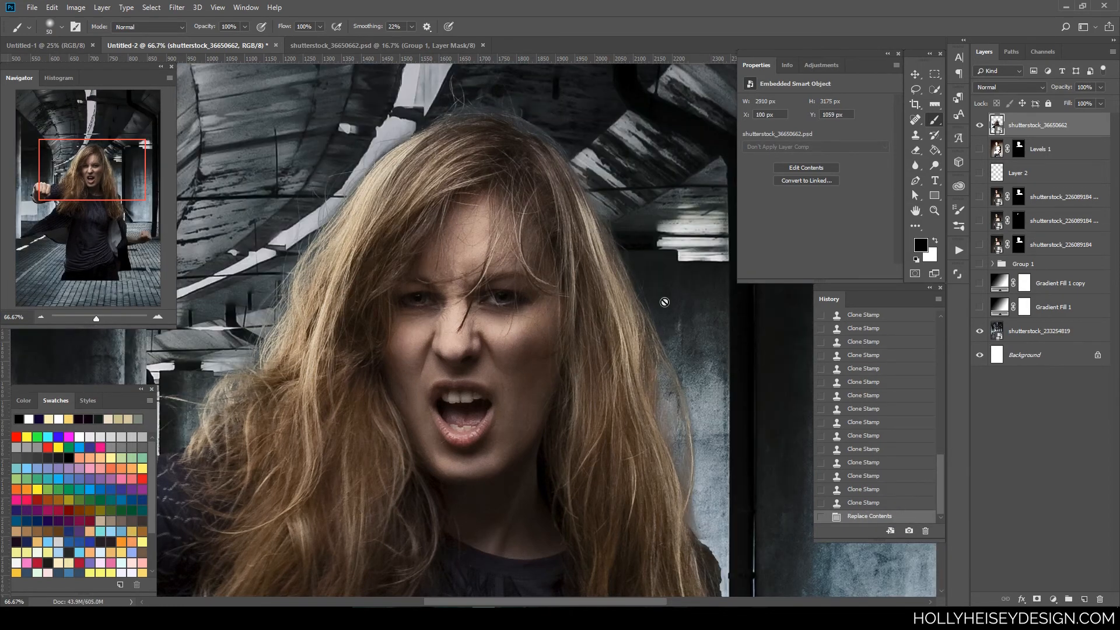
Replace the contents of the shutterstock_36650662 smart object in Untitled-2 with the saved cut-out file
left_click(411, 47)
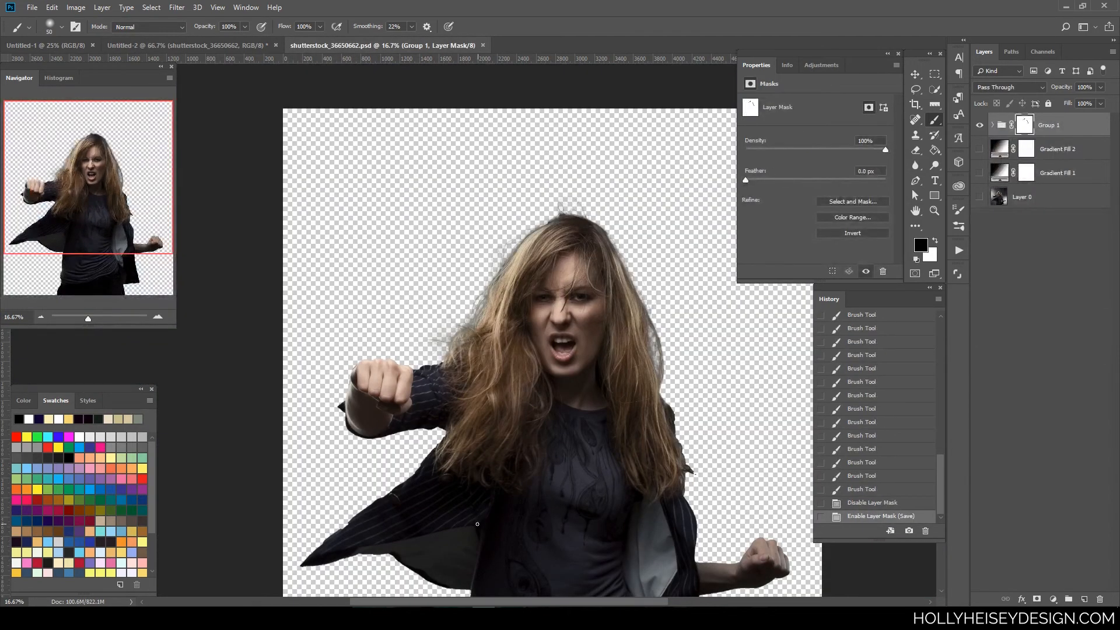
left_click(250, 47)
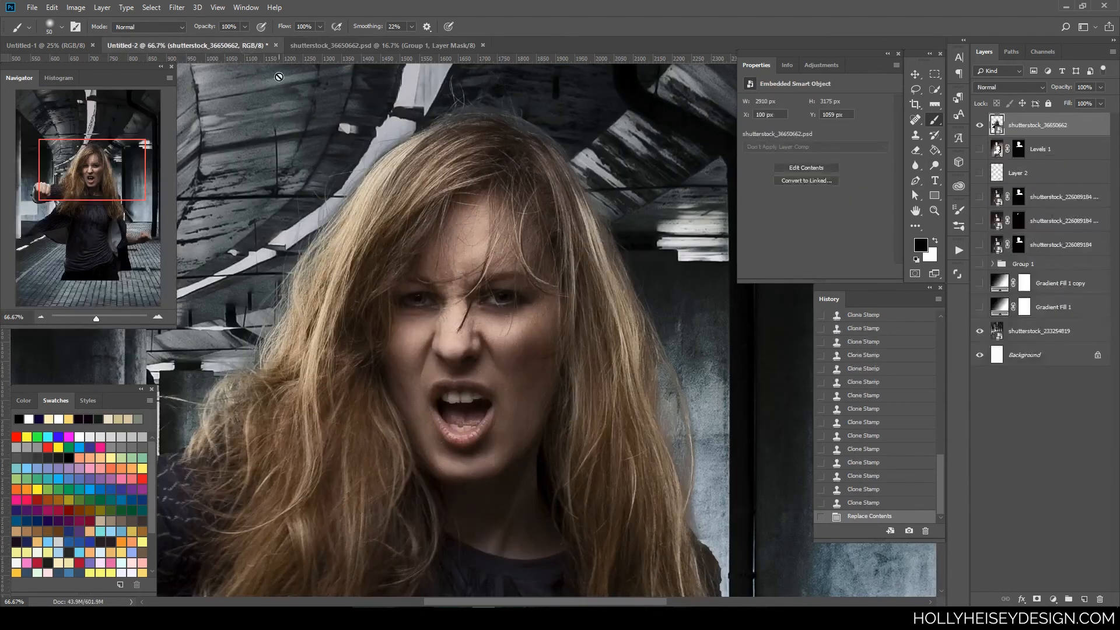
right_click(1075, 127)
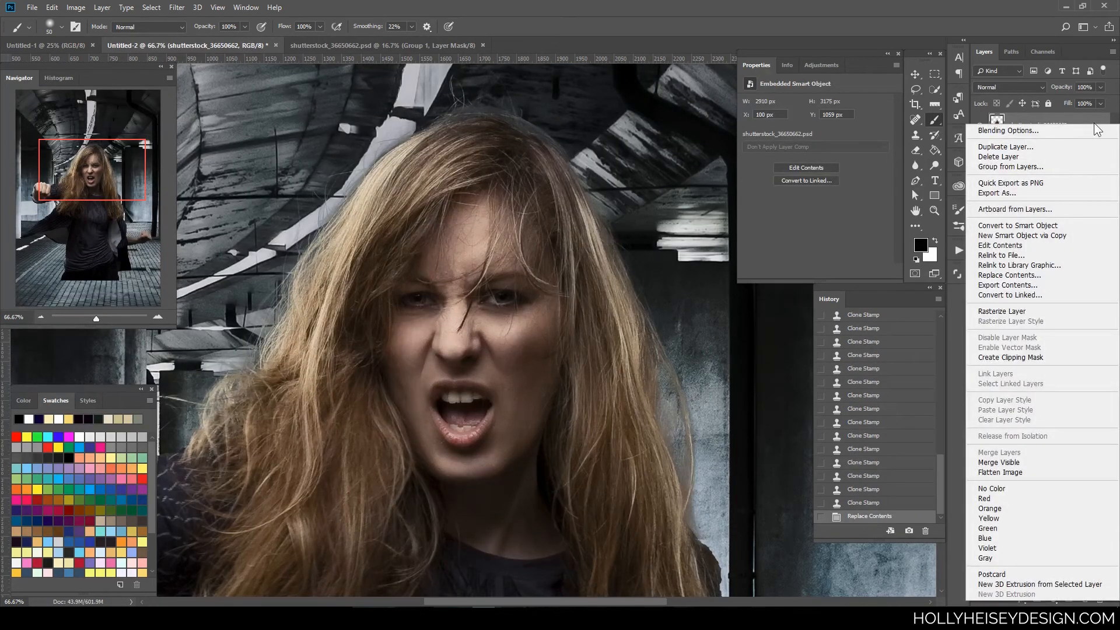
left_click(1020, 313)
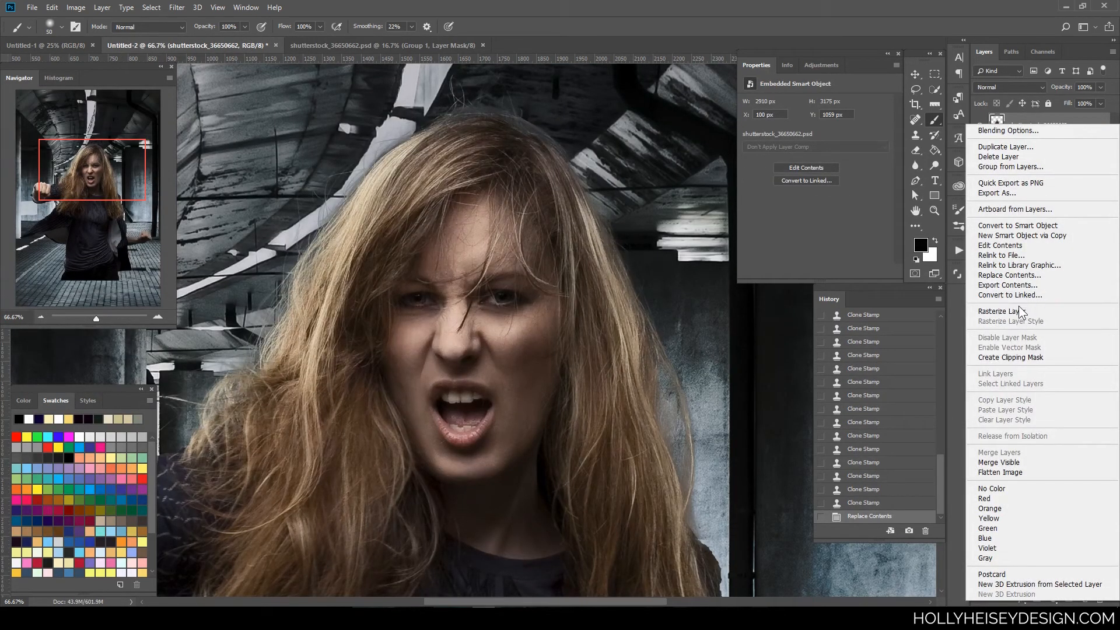
left_click(1010, 275)
left_click(325, 91)
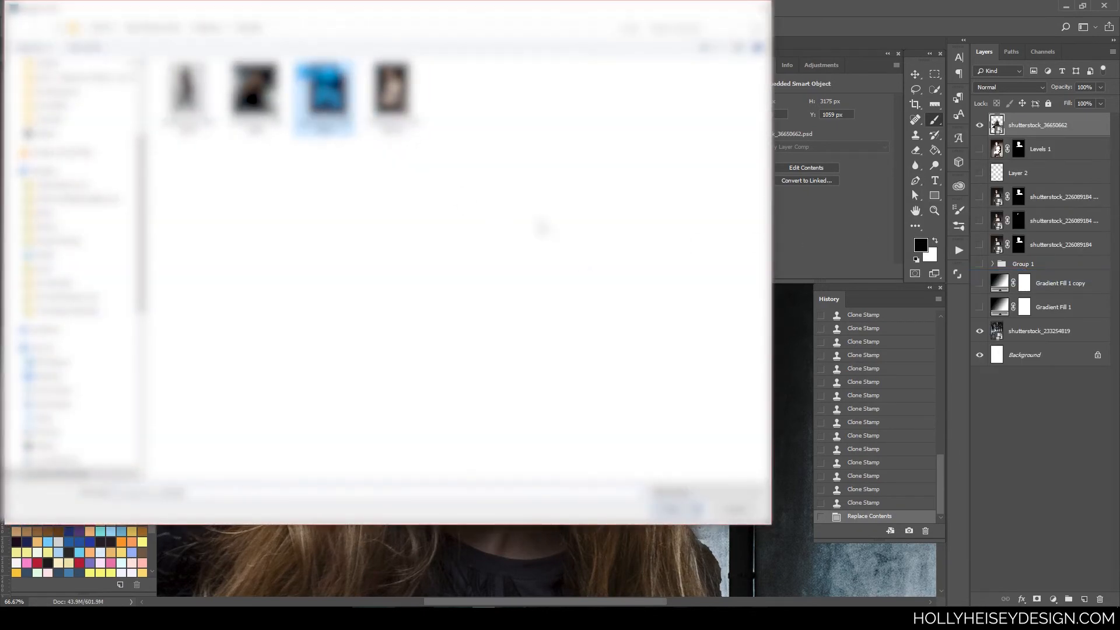
left_click(670, 510)
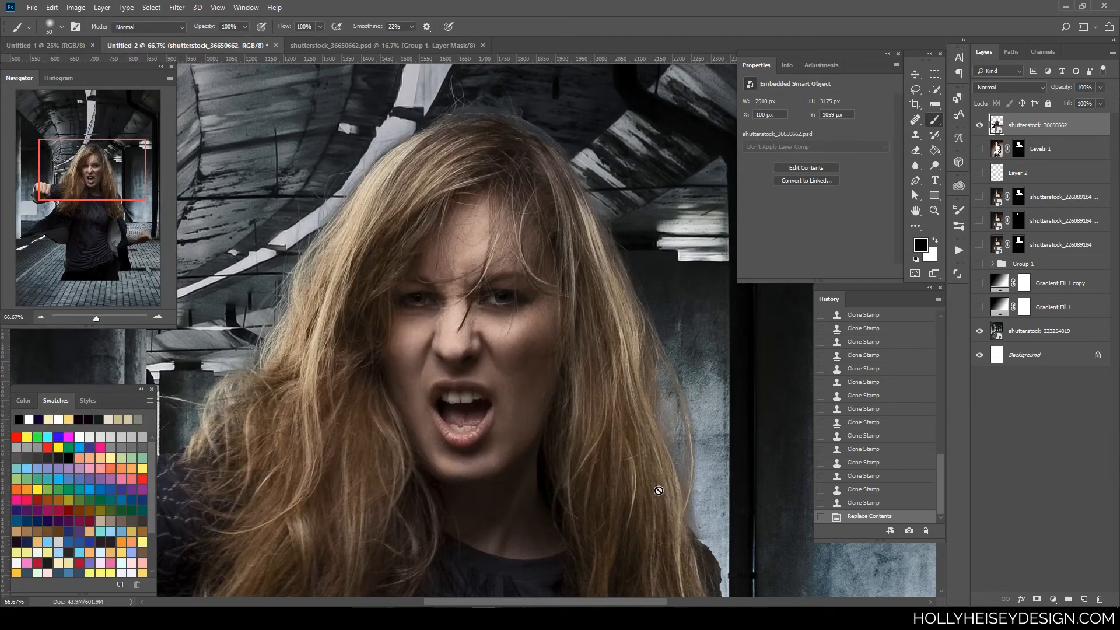
Compare the woman's hair edges before and after the latest Replace Contents in the history states
mouse_move(594, 448)
left_mouse_down()
mouse_move(640, 493)
mouse_move(618, 494)
left_mouse_up()
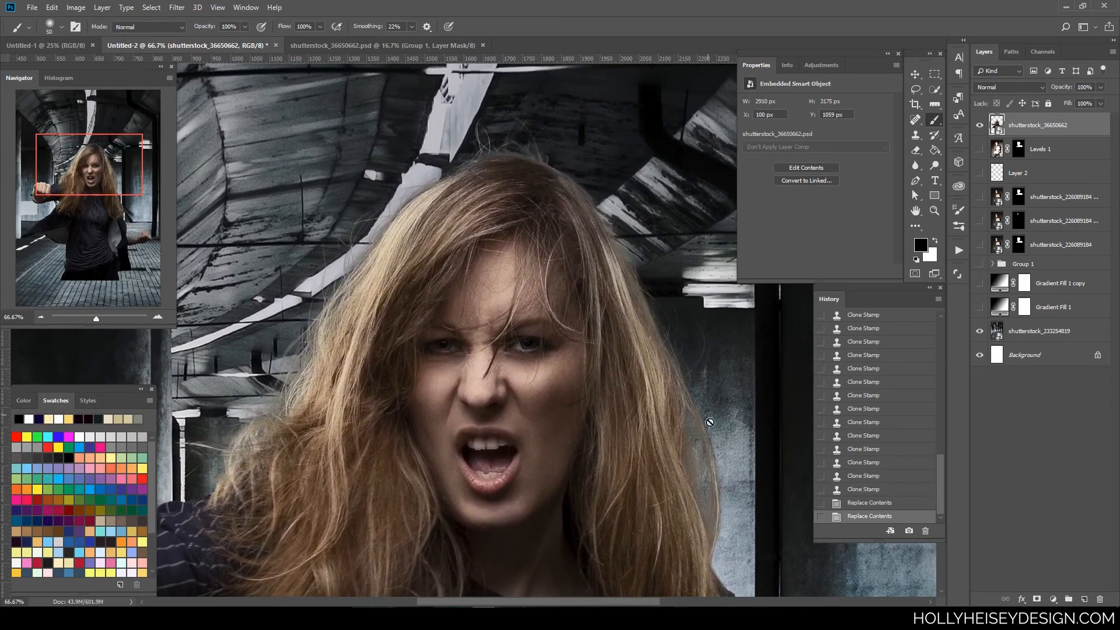
left_click(880, 504)
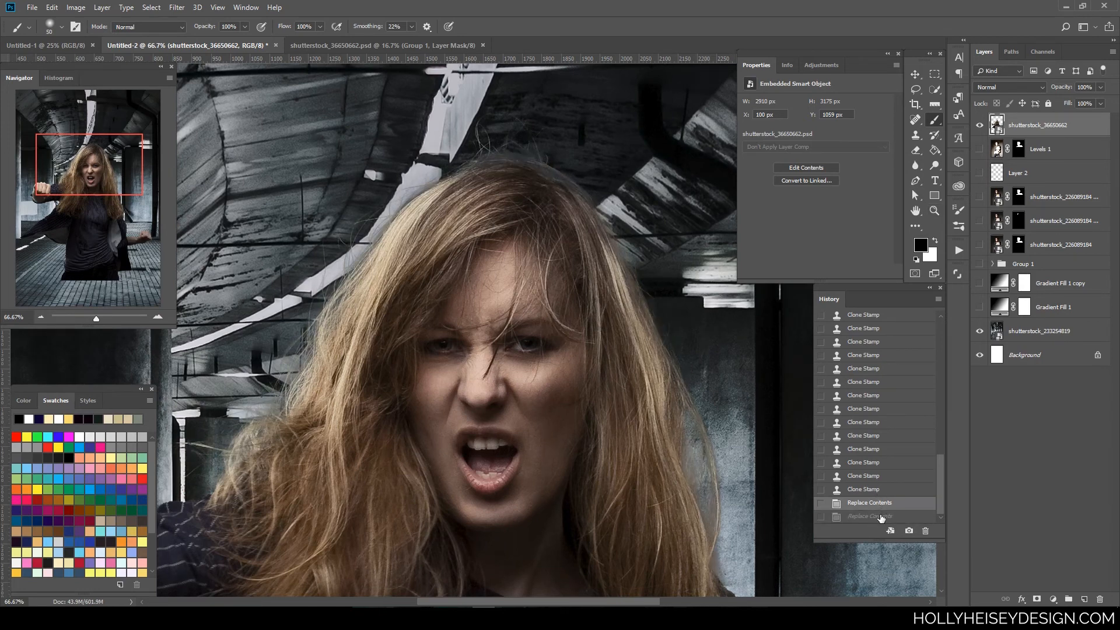
left_click(881, 516)
key("ctrl+slash")
left_click_drag(618, 509, 592, 453)
left_click(872, 503)
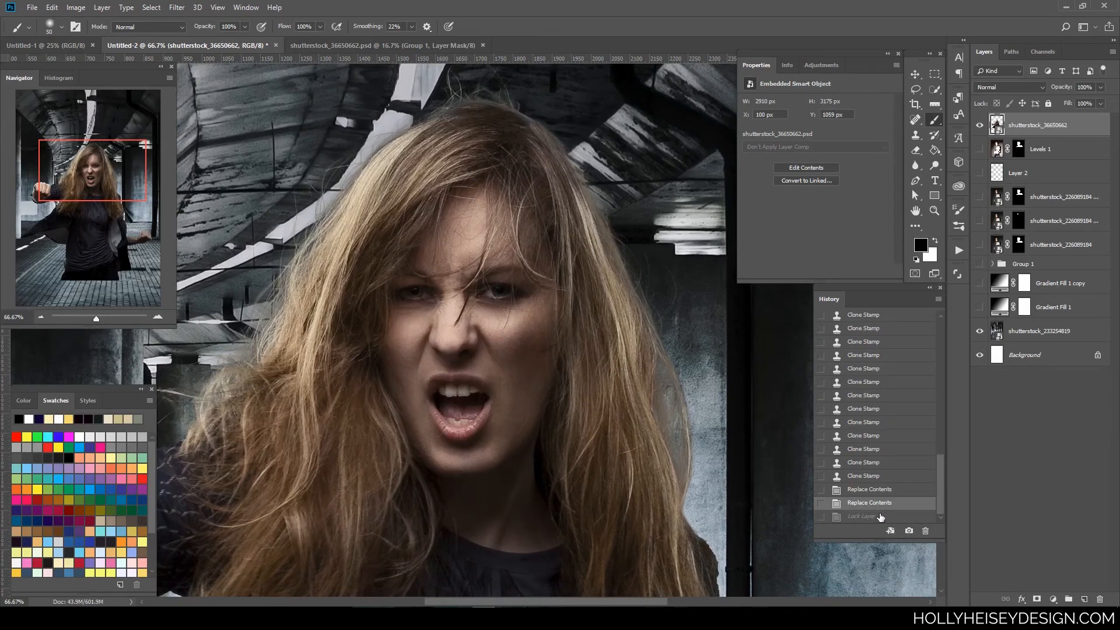
left_click(886, 490)
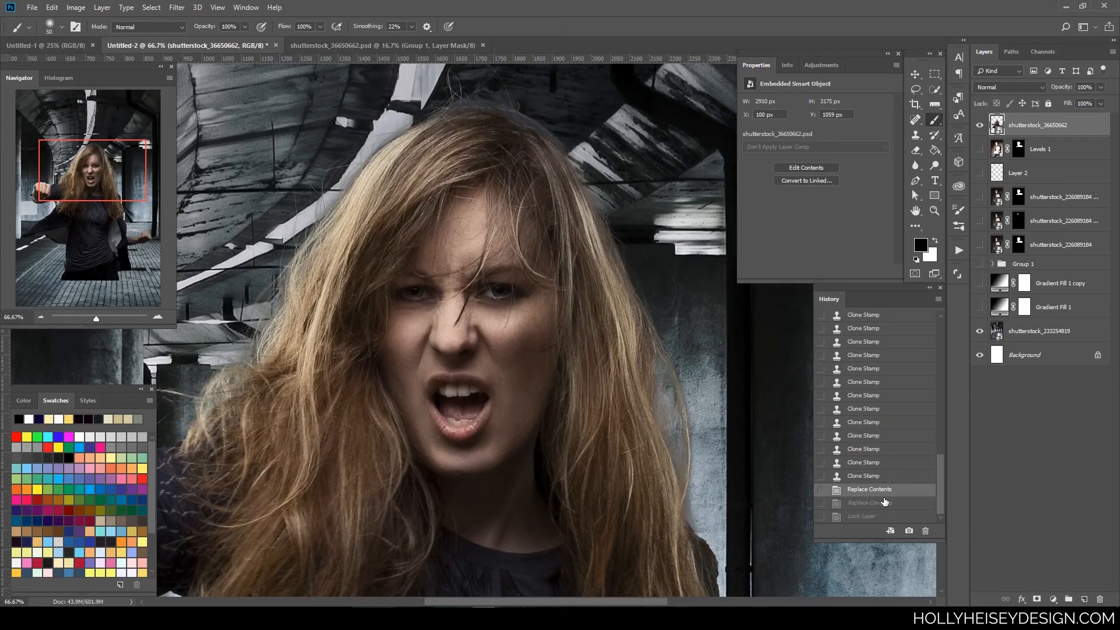
left_click(885, 503)
key("ctrl+s")
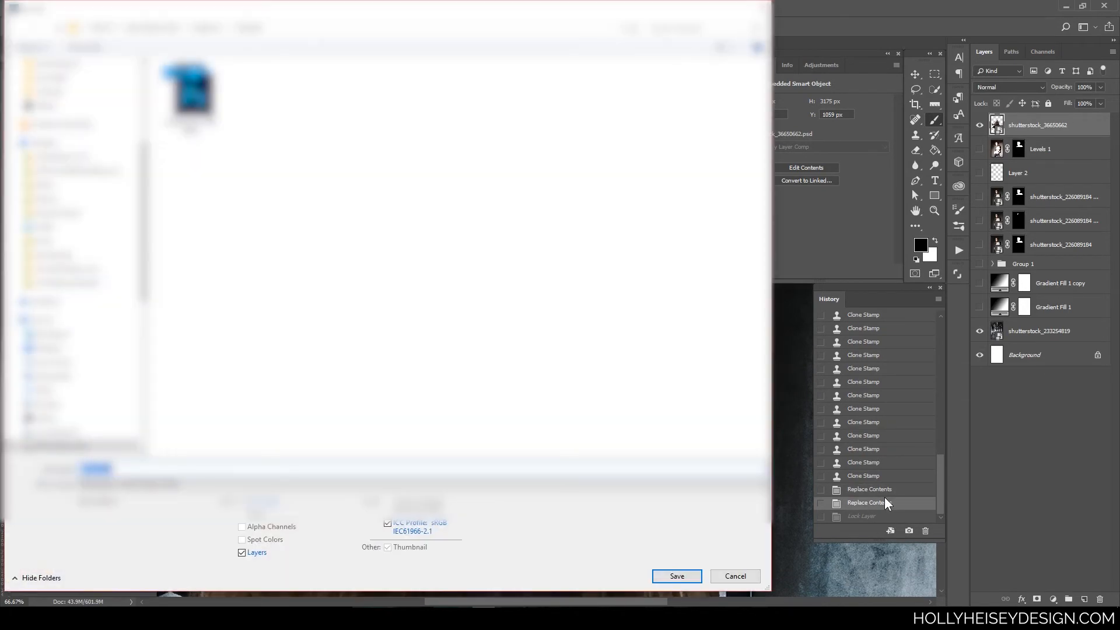
left_click(736, 575)
Examine how the cut-out woman blends with the tunnel background, as a whole figure and close up along the hair edges
key("ctrl+minus")
key("ctrl+minus")
key("ctrl+minus")
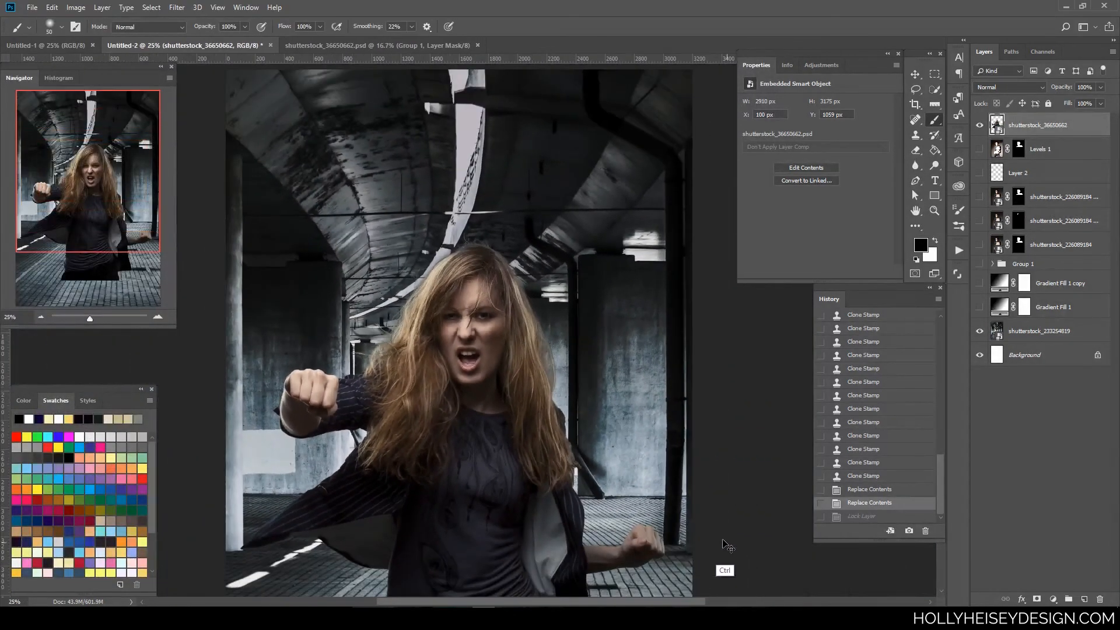
left_click_drag(641, 518, 665, 453)
key("ctrl+minus")
key("ctrl+minus")
key("ctrl+minus")
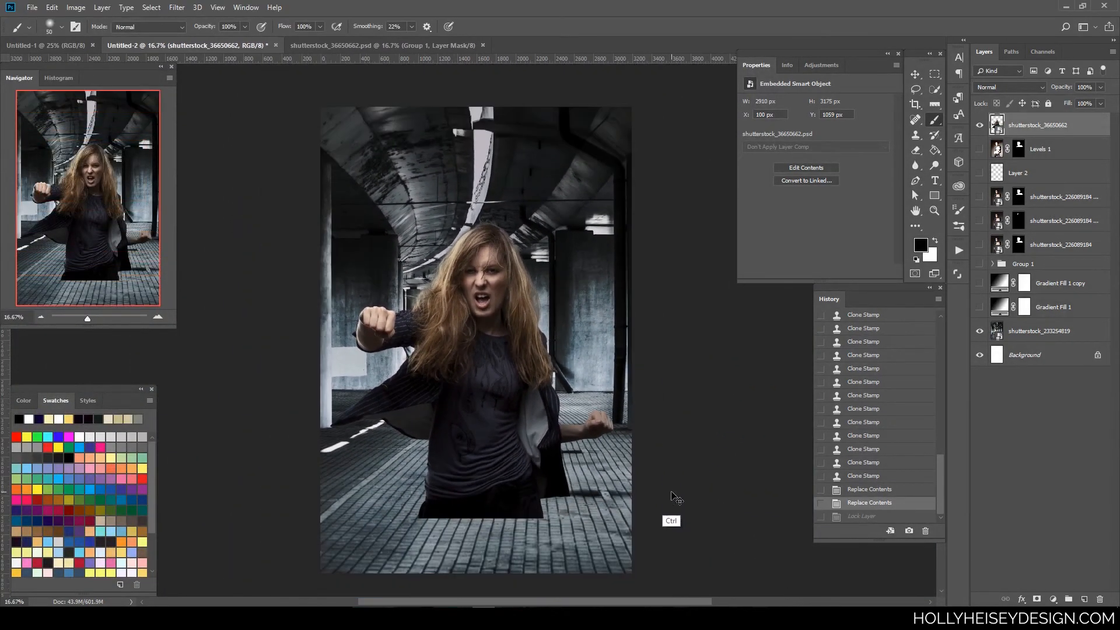
key("ctrl+plus")
key("ctrl+plus")
key("ctrl+plus")
key("ctrl+plus")
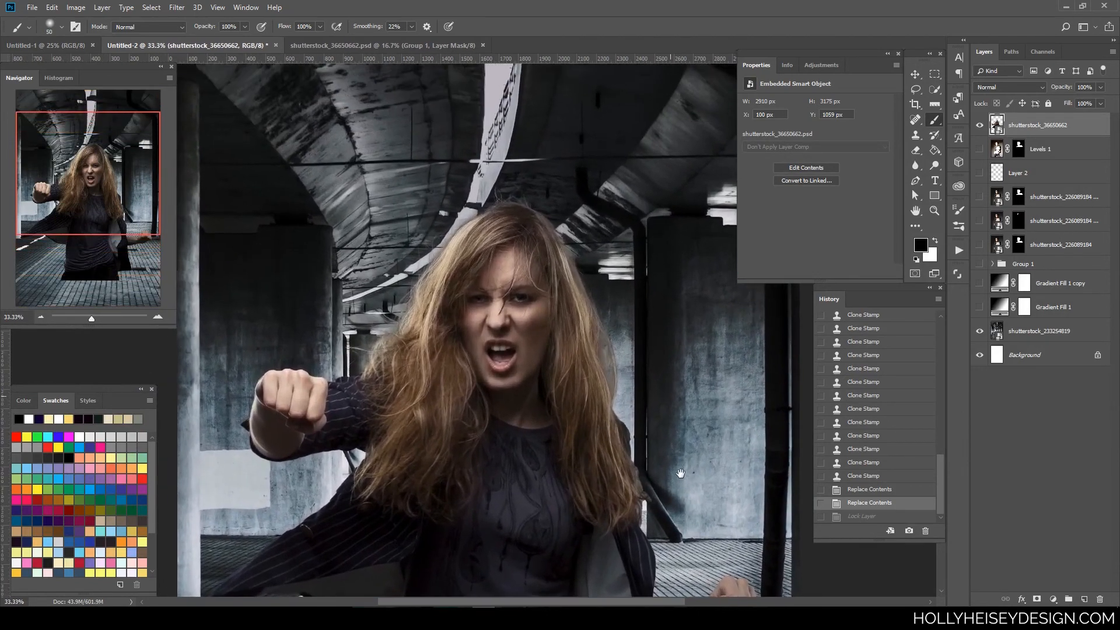
key("ctrl+plus")
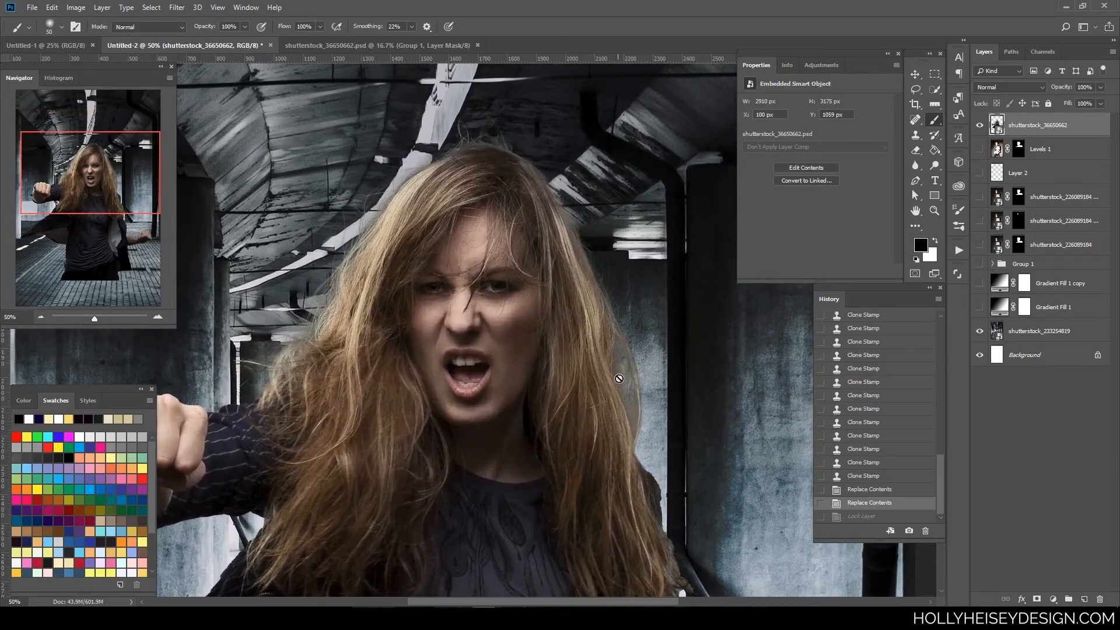
key("ctrl+plus")
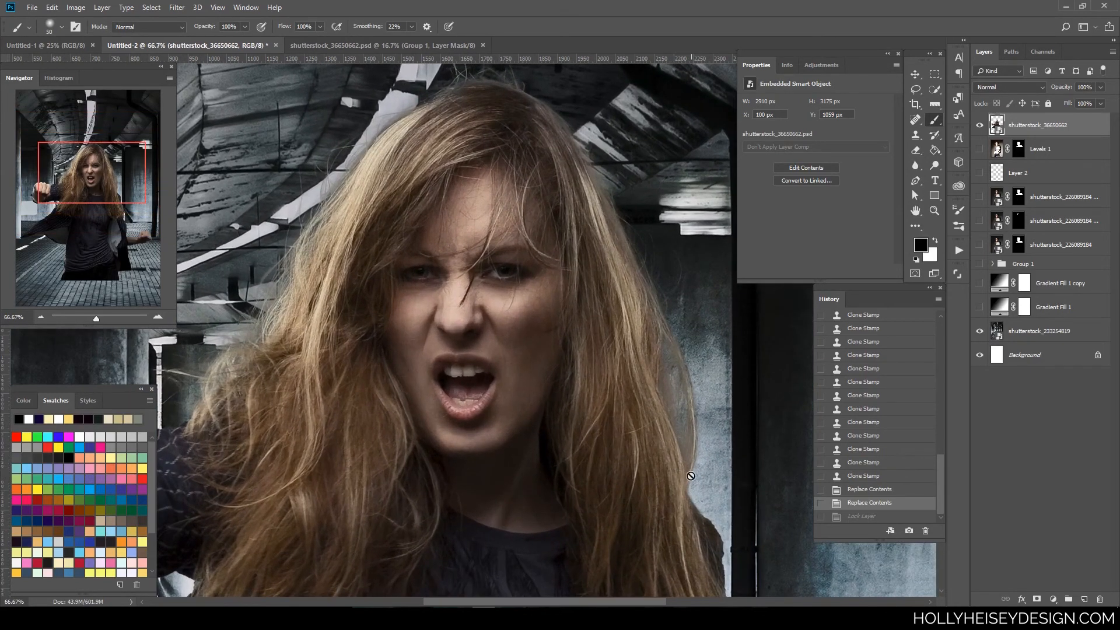
left_click_drag(720, 490, 668, 491)
key("ctrl+minus")
key("ctrl+minus")
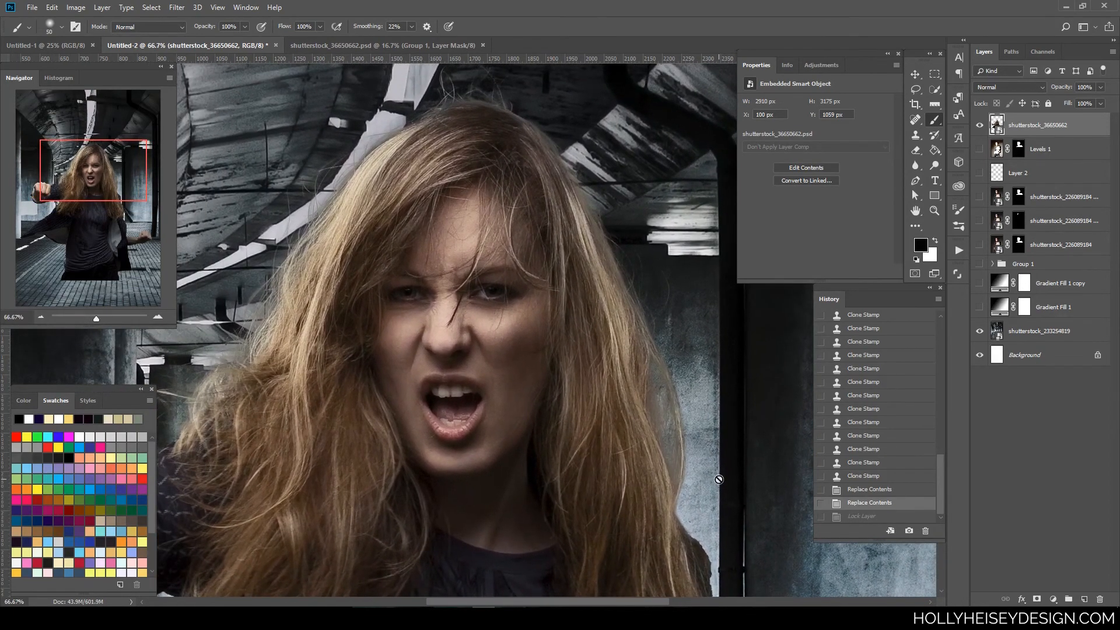
key("ctrl+minus")
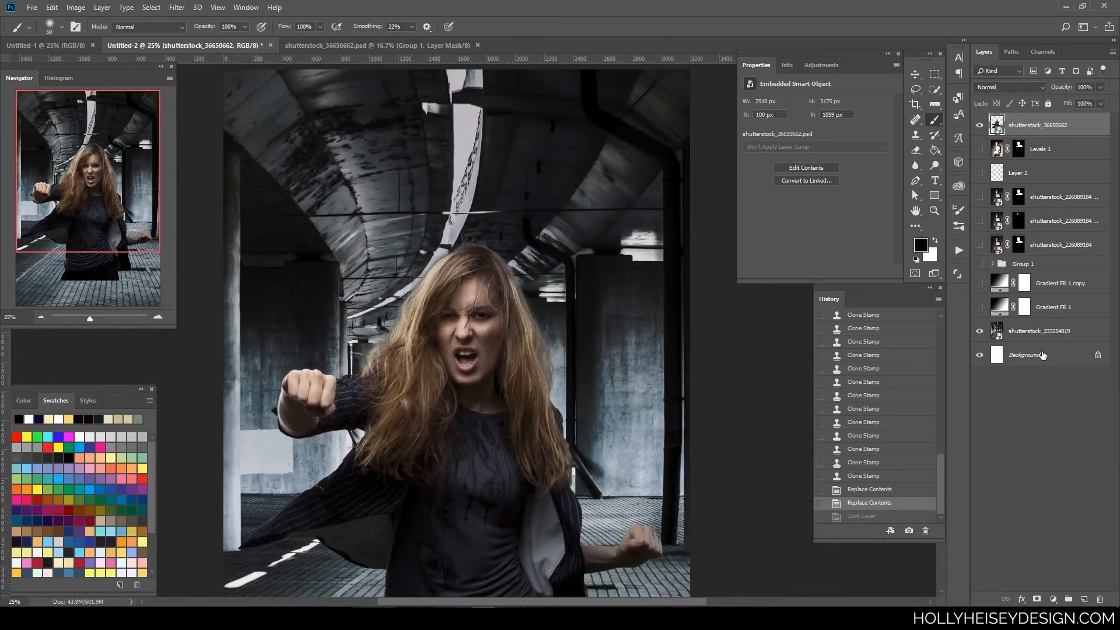
left_click_drag(637, 474, 652, 436)
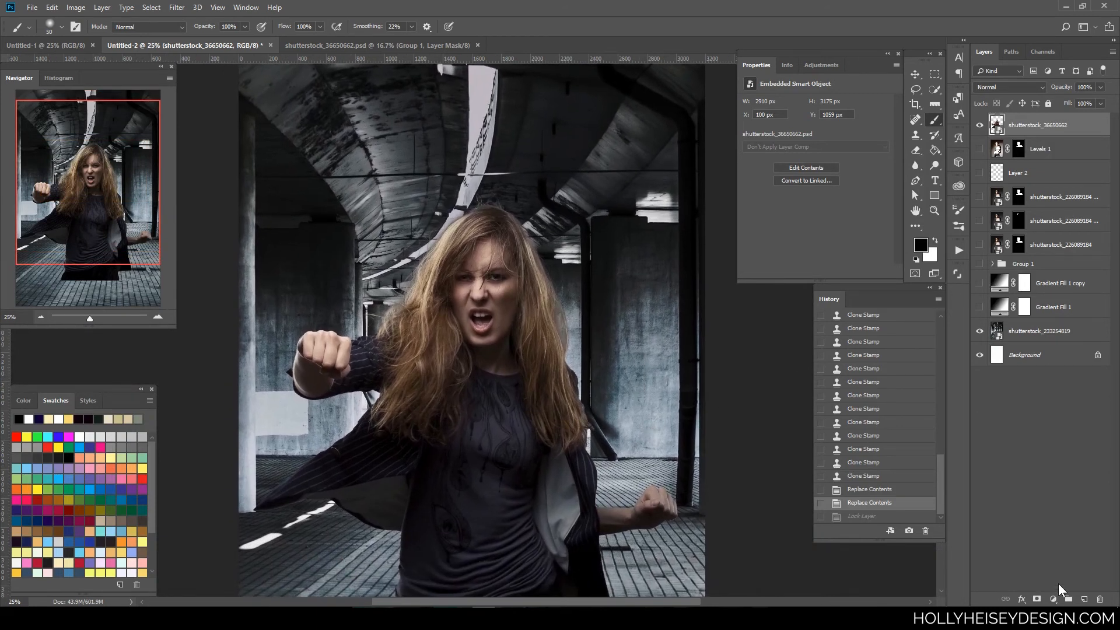
Add a new empty layer and place it directly above the shutterstock_233254819 background photo
left_click(1041, 332)
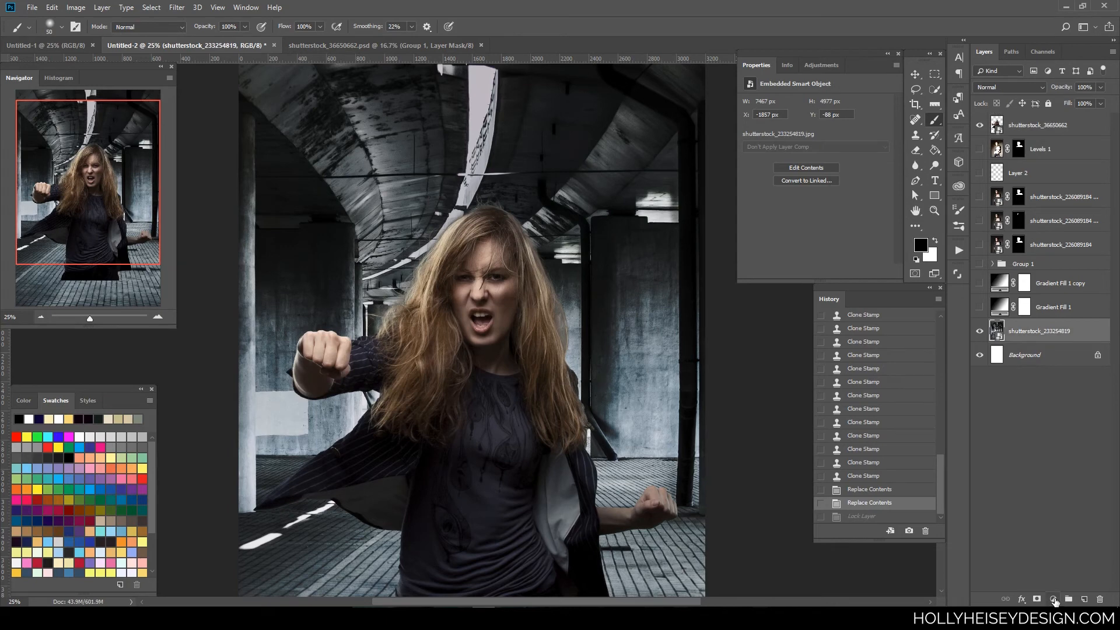
left_click(1054, 599)
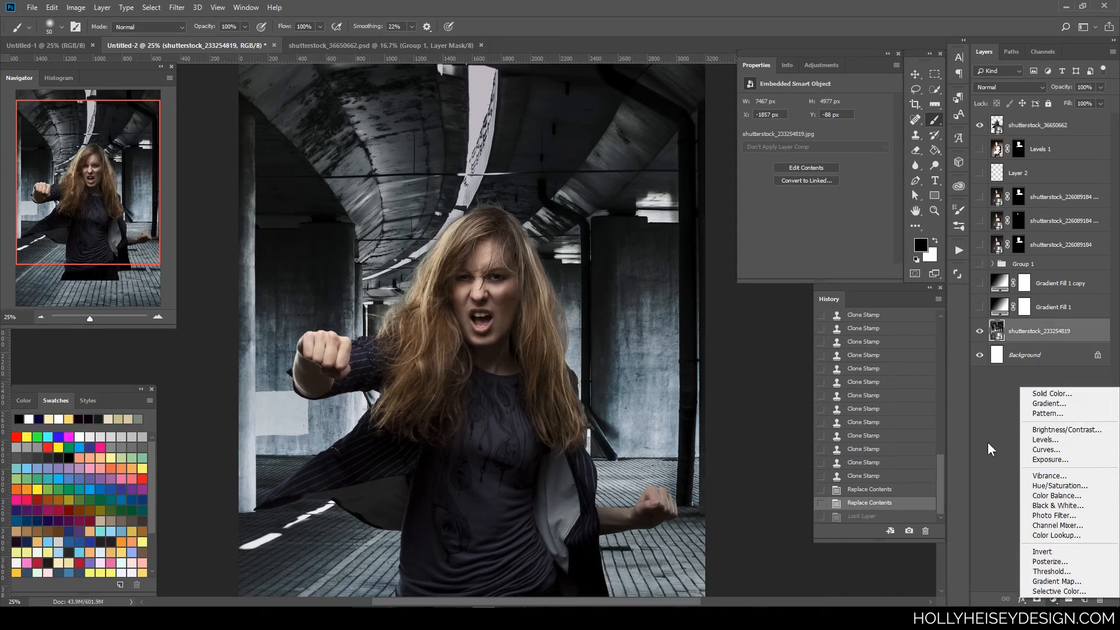
left_click(989, 449)
left_click(1085, 599)
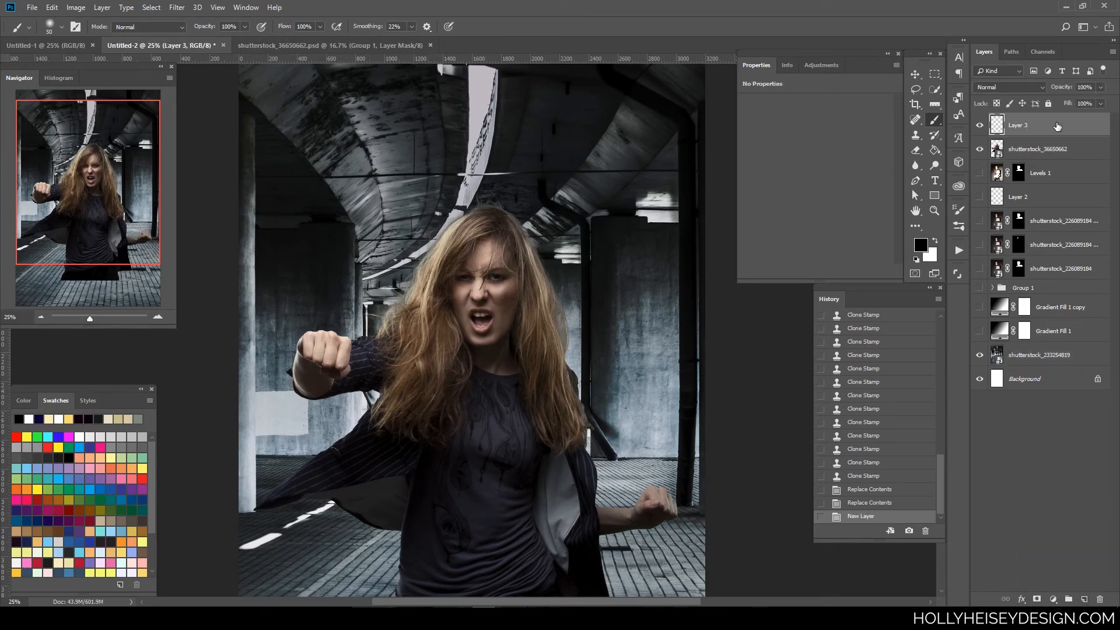
left_click_drag(1057, 126, 1065, 343)
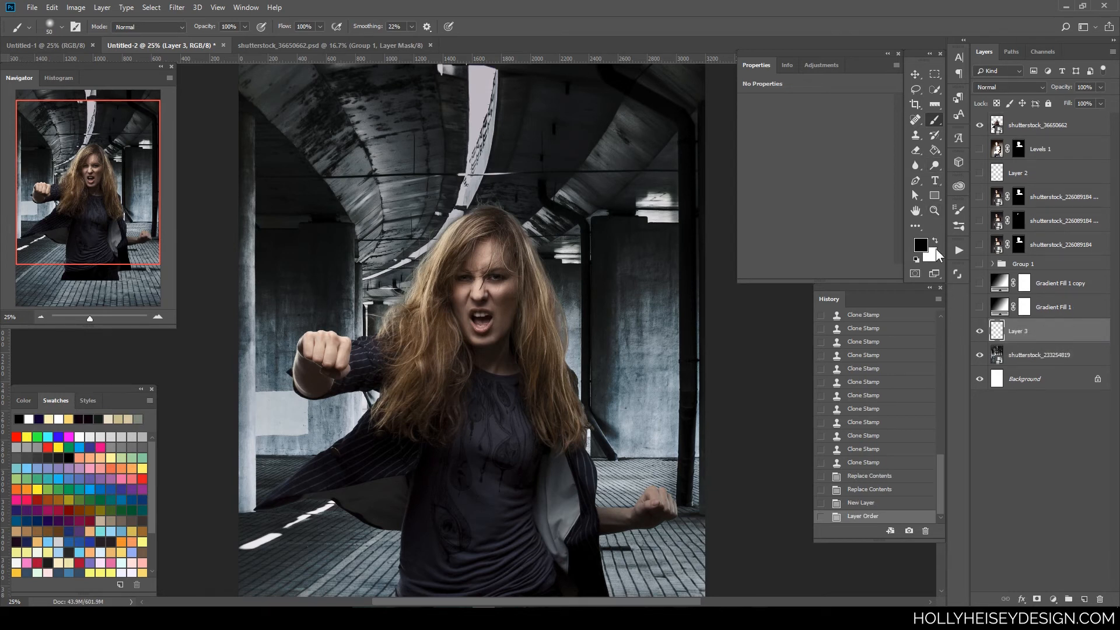
Paint a soft white haze behind the woman on Layer 3 with a 2300 px brush
key("x")
key("bracketright")
key("bracketright")
key("bracketright")
key("bracketright")
key("bracketright")
key("bracketright")
key("bracketright")
key("bracketright")
key("bracketright")
key("bracketright")
key("bracketright")
key("bracketright")
key("bracketright")
key("bracketright")
key("bracketright")
key("bracketright")
key("bracketright")
key("bracketright")
key("bracketright")
key("bracketright")
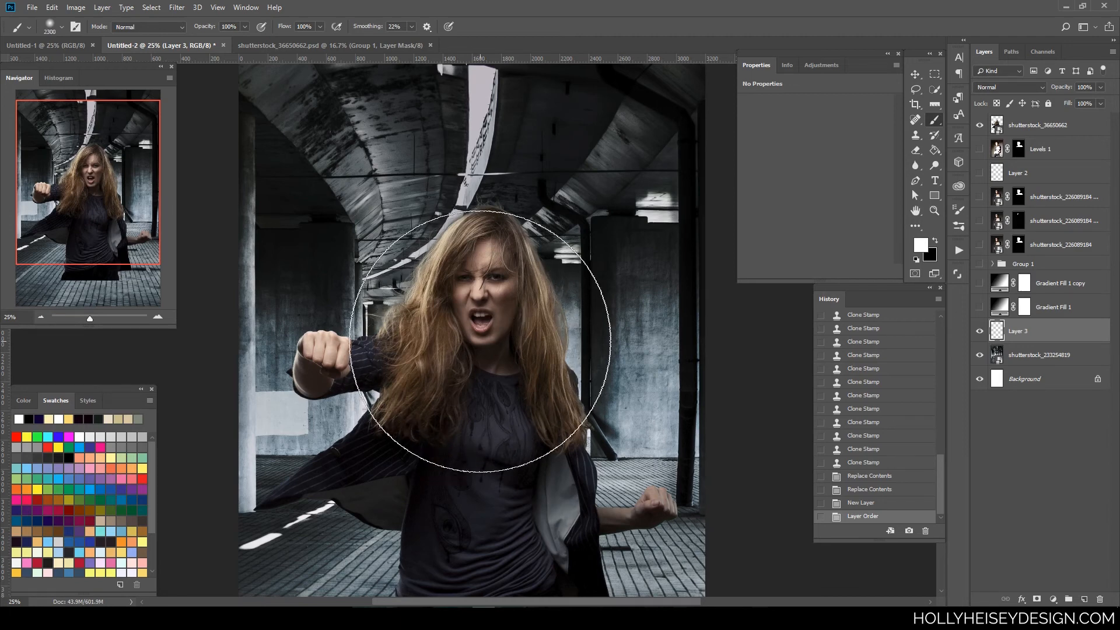
left_click_drag(470, 292, 706, 345)
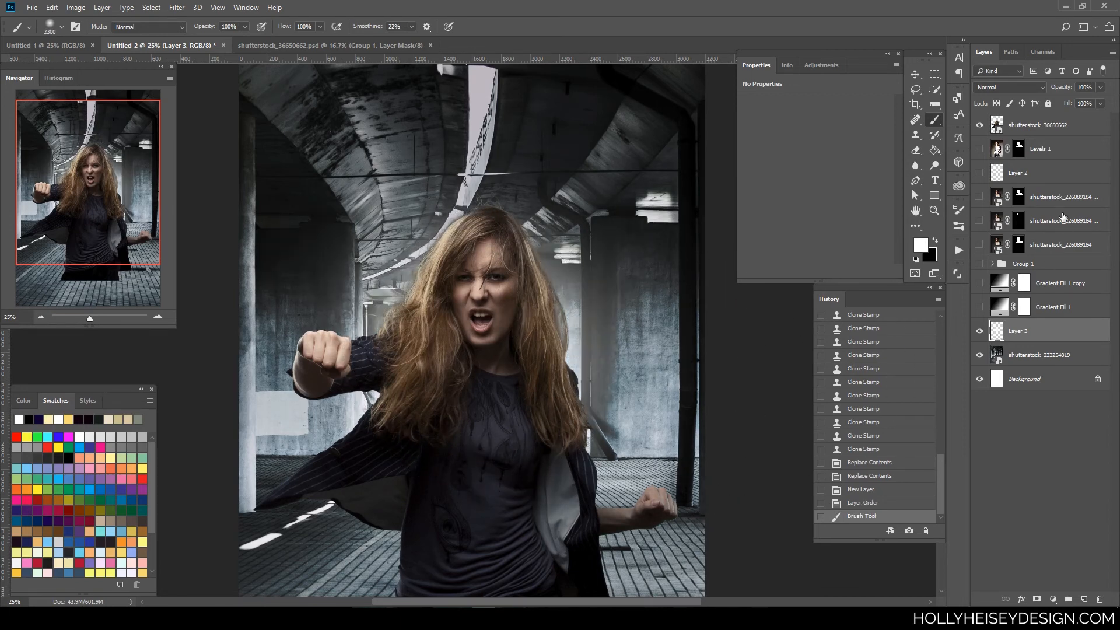
mouse_move(520, 415)
left_mouse_down()
mouse_move(480, 370)
mouse_move(714, 430)
left_mouse_up()
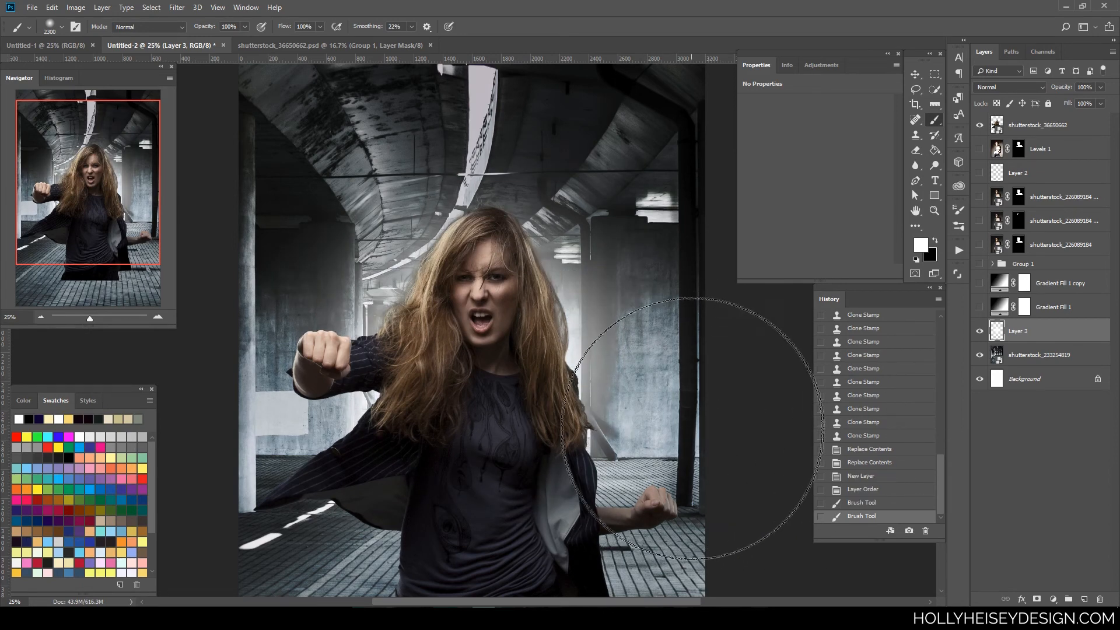
key("ctrl+minus")
key("ctrl+minus")
key("ctrl+plus")
key("ctrl+plus")
key("ctrl+plus")
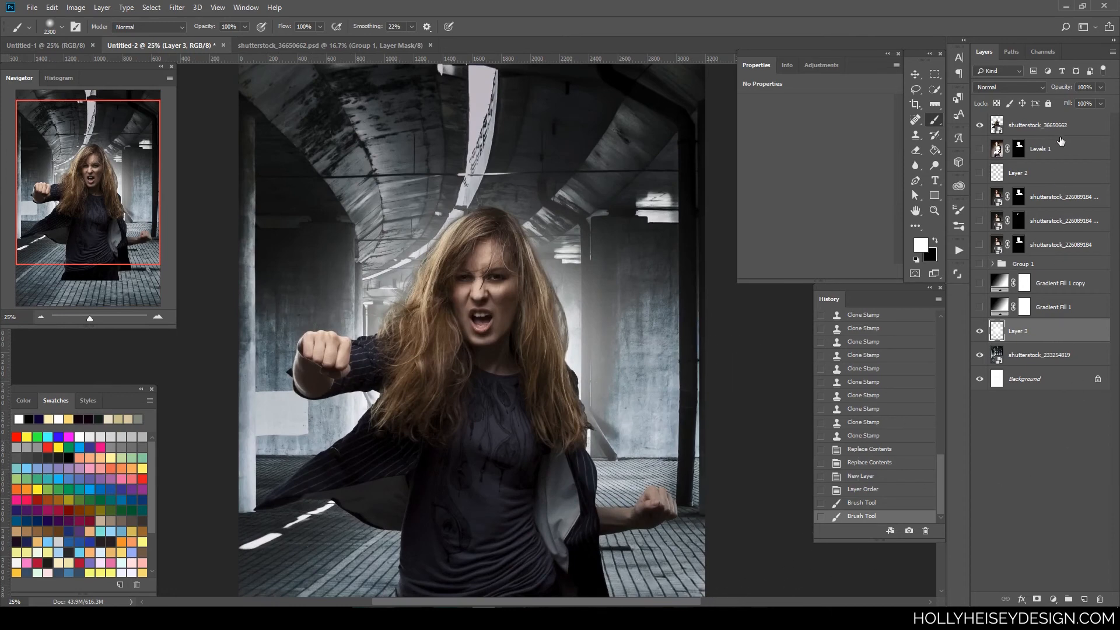
Add a layer above the woman and dab a soft white 500 px glow at the right edge of her hair
left_click(1063, 127)
left_click(1086, 601)
key("bracketleft")
key("bracketleft")
key("bracketleft")
key("bracketleft")
key("bracketleft")
key("bracketleft")
key("bracketleft")
key("bracketleft")
key("bracketleft")
key("bracketleft")
key("bracketleft")
key("bracketleft")
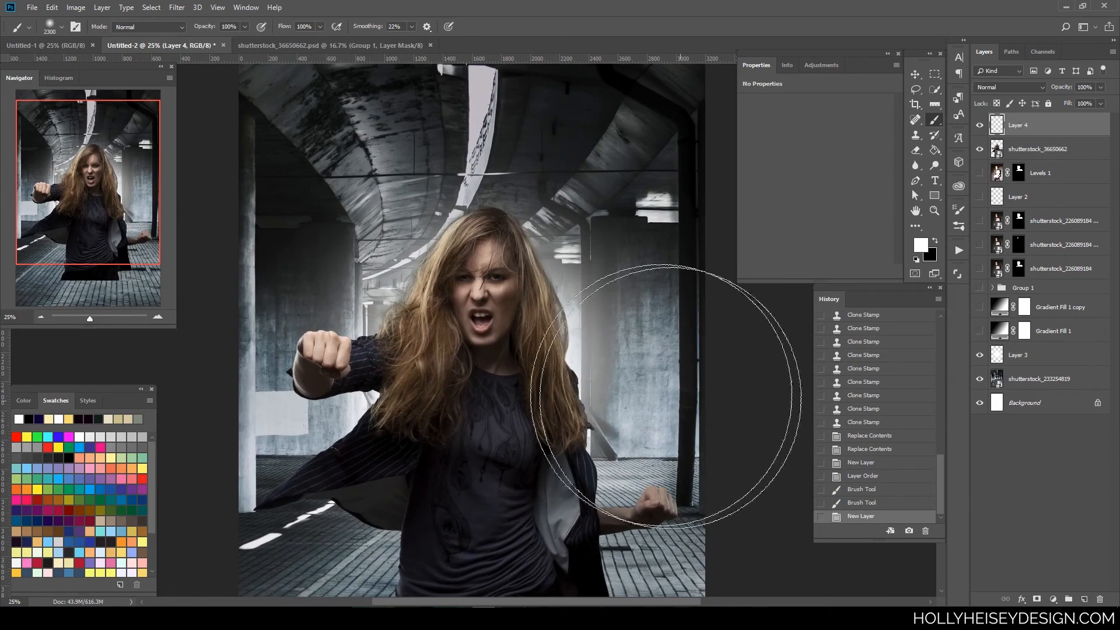
key("bracketleft")
key("bracketleft")
key("bracketleft")
key("bracketleft")
key("bracketleft")
key("bracketleft")
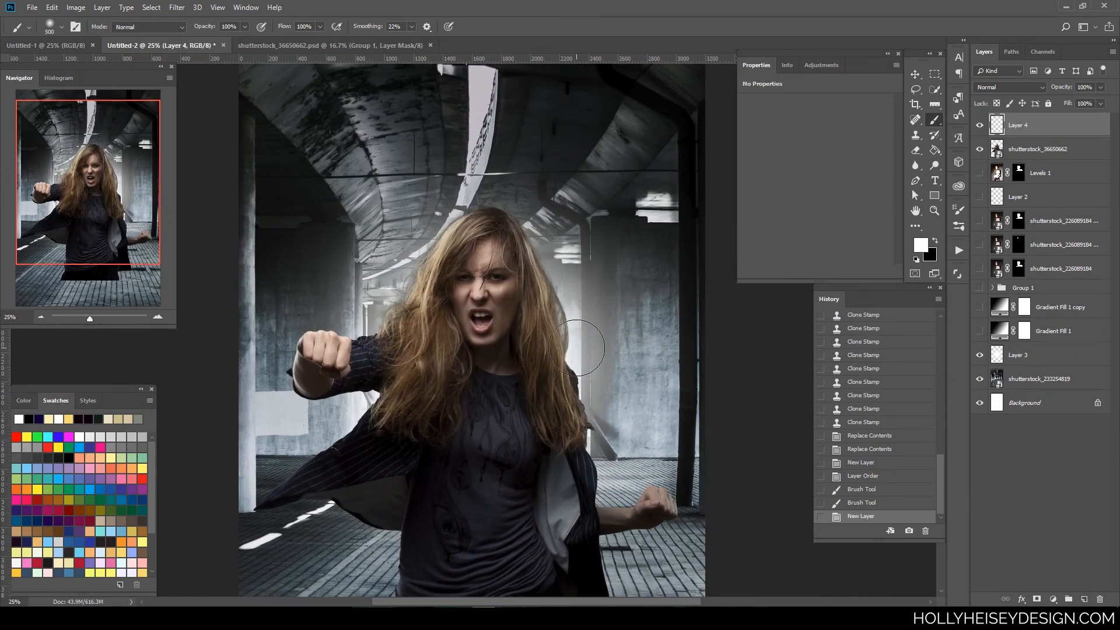
left_click(576, 354)
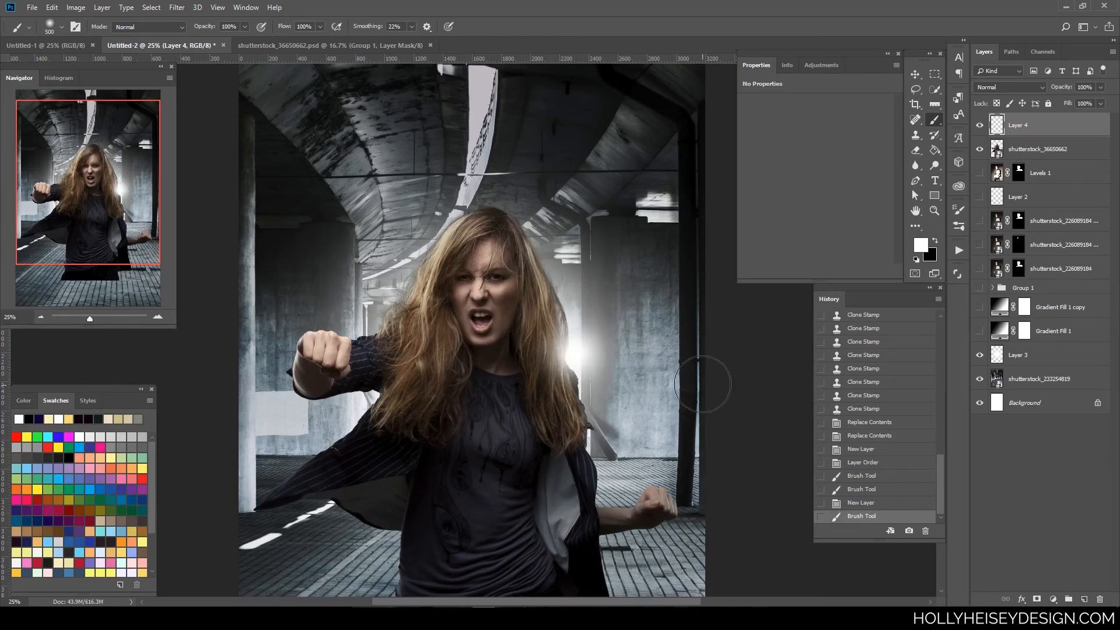
Dab a 400 px white glow at the left edge of the hair and set Layer 4's opacity to 23%
key("bracketleft")
left_click(403, 299)
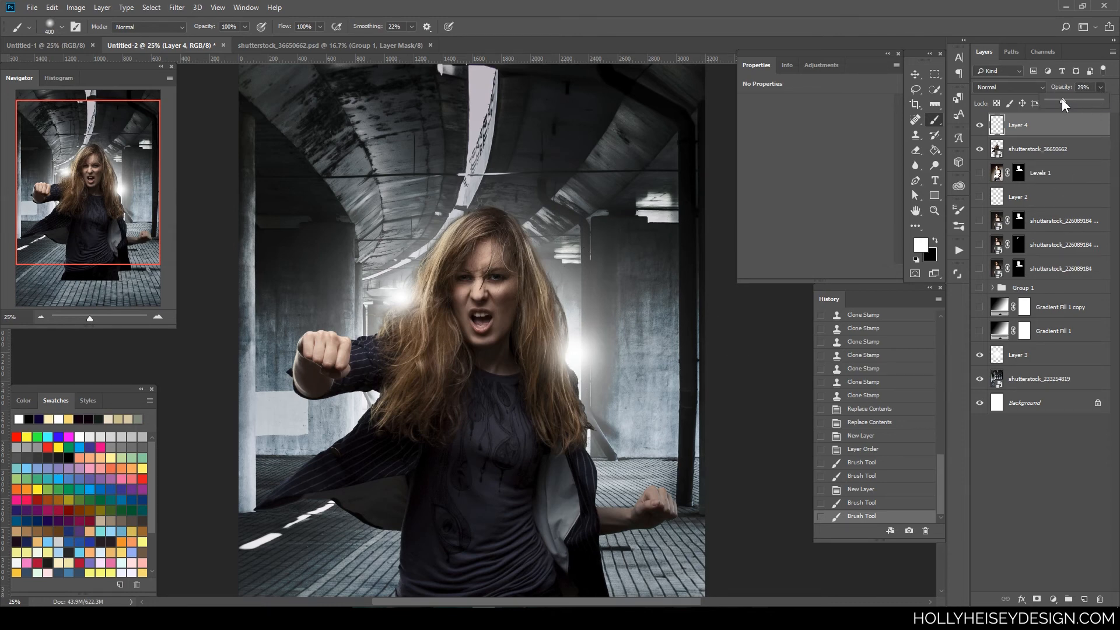
left_click_drag(1062, 99, 1060, 102)
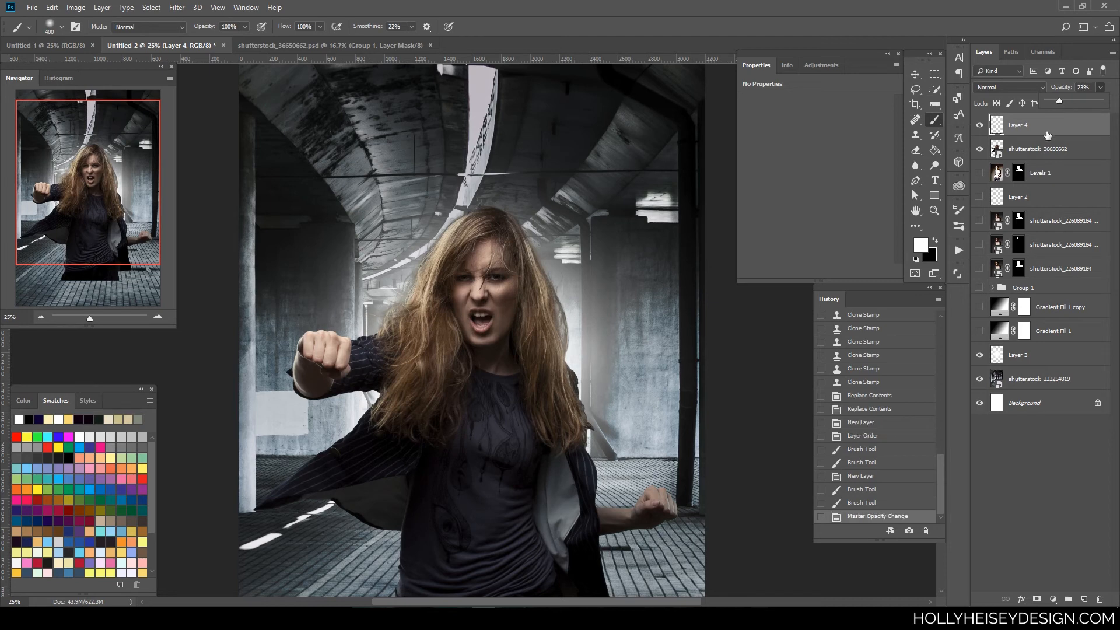
Add a new top layer and dab a soft white 1800 px glow above the woman's raised fist
left_click(1086, 601)
left_click(1088, 601)
key("ctrl+minus")
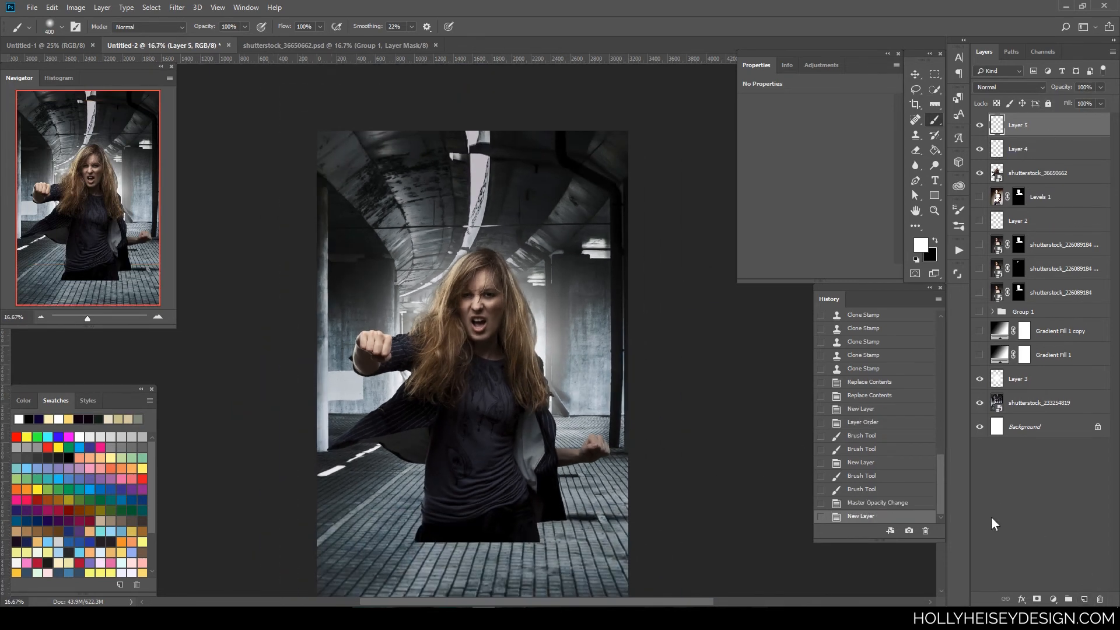
key("bracketright")
key("bracketright")
key("bracketright")
key("bracketright")
key("bracketright")
key("bracketright")
key("bracketright")
key("bracketright")
key("bracketright")
key("bracketright")
key("bracketright")
key("bracketright")
key("bracketright")
key("bracketright")
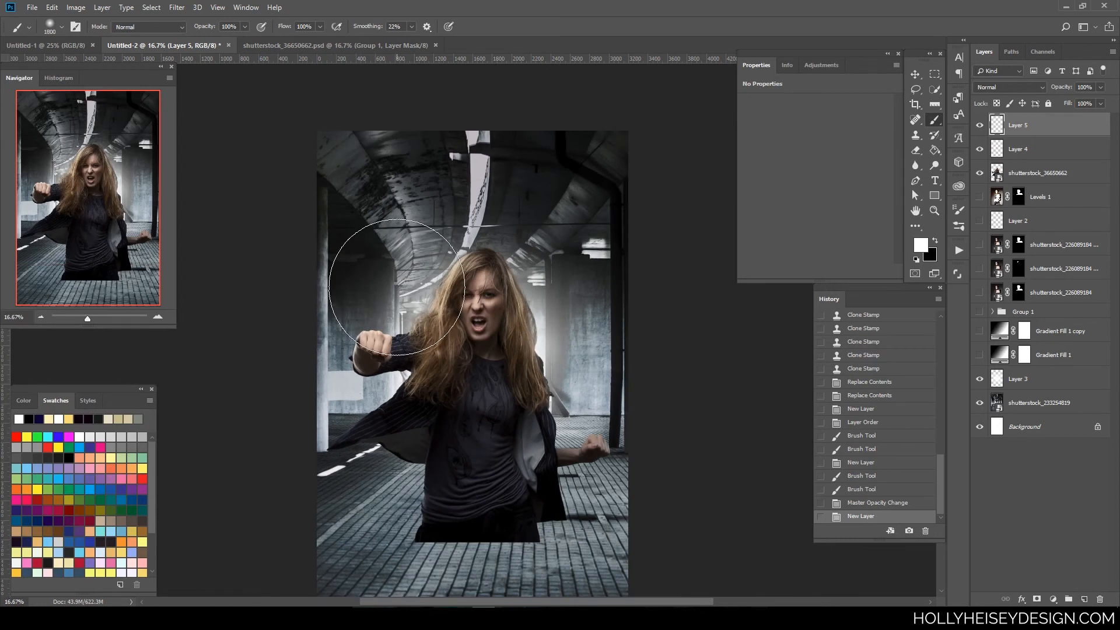
left_click(396, 286)
Set the opacity of Layer 5 with the large glow to 9%
left_click(1101, 103)
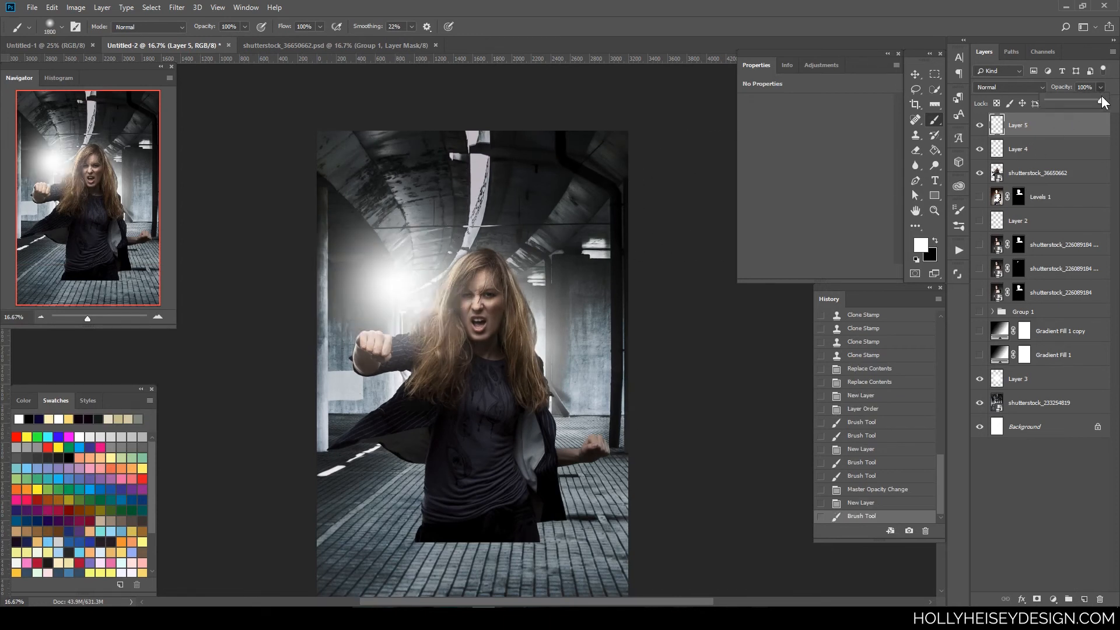
left_click_drag(1052, 99, 1052, 100)
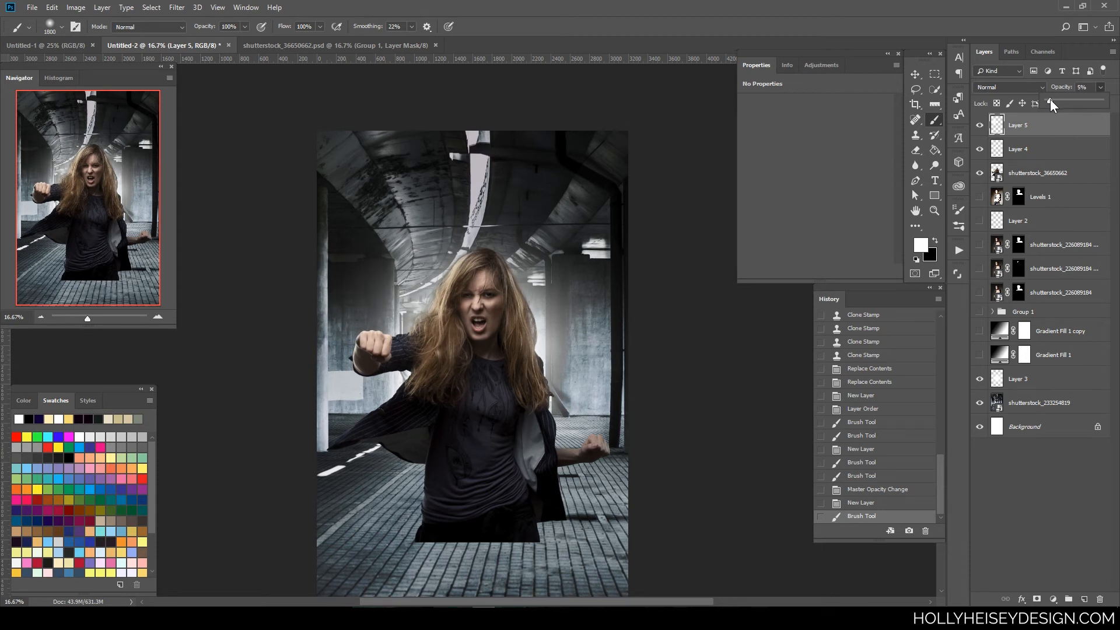
left_click_drag(1052, 100, 1054, 99)
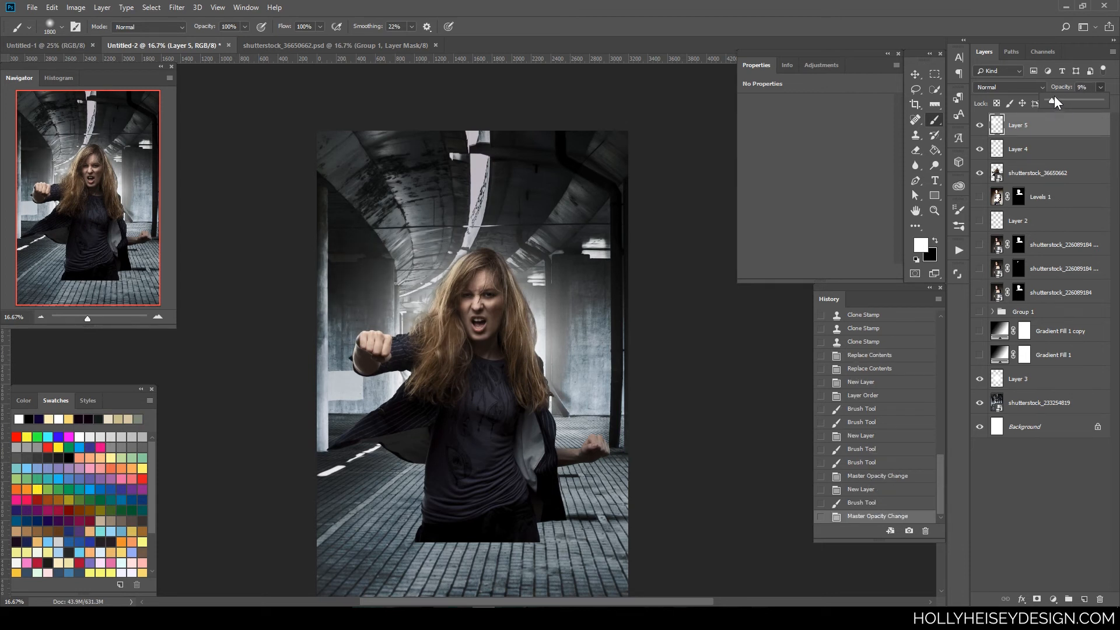
Add an empty layer above the shutterstock_233254819 background photo and create a white Solid Color fill there
left_click(1041, 402)
left_click(1044, 403)
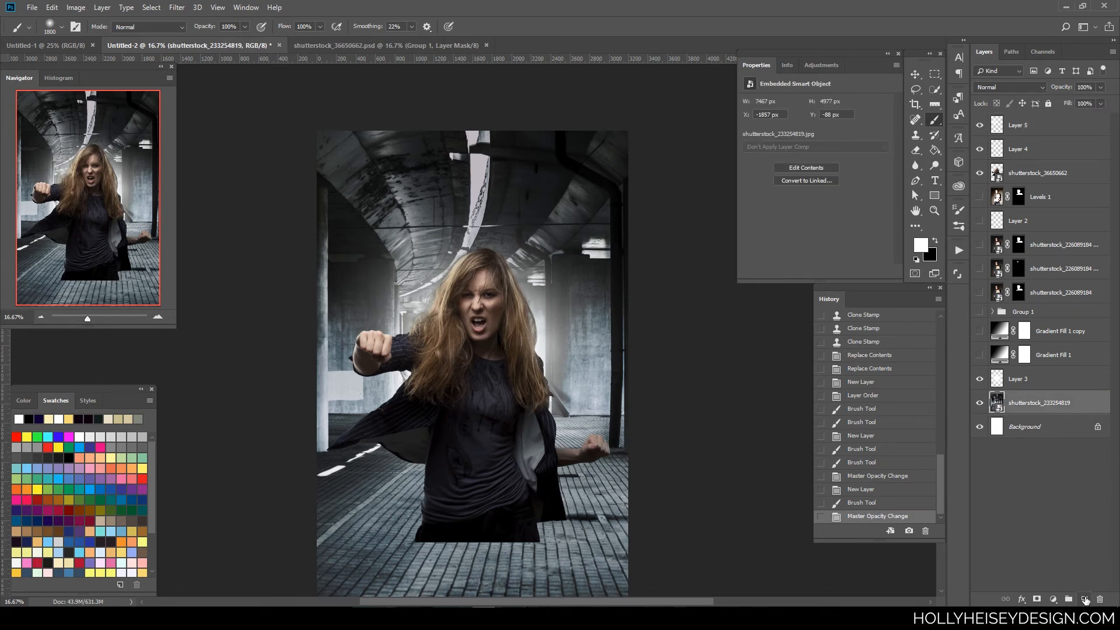
left_click(1085, 600)
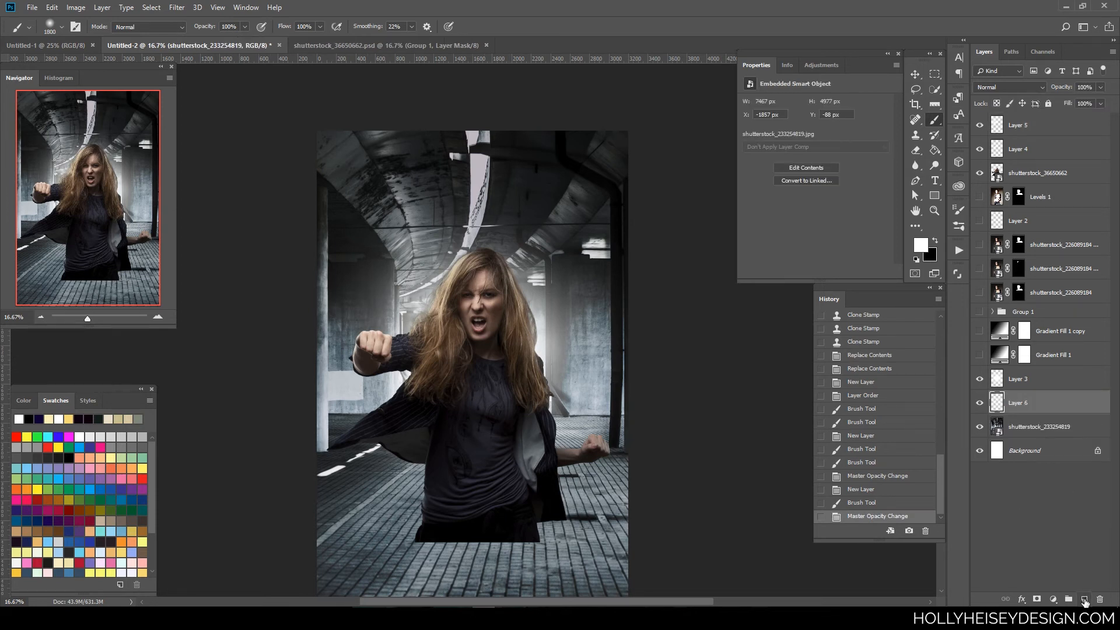
left_click(1053, 599)
left_click(1052, 394)
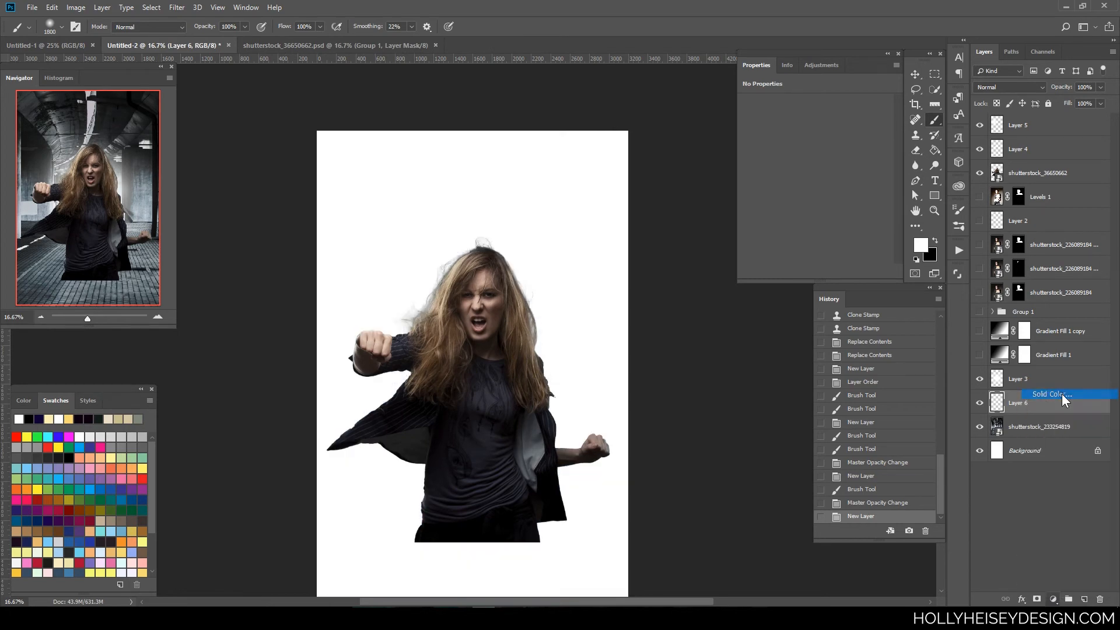
left_click(1067, 212)
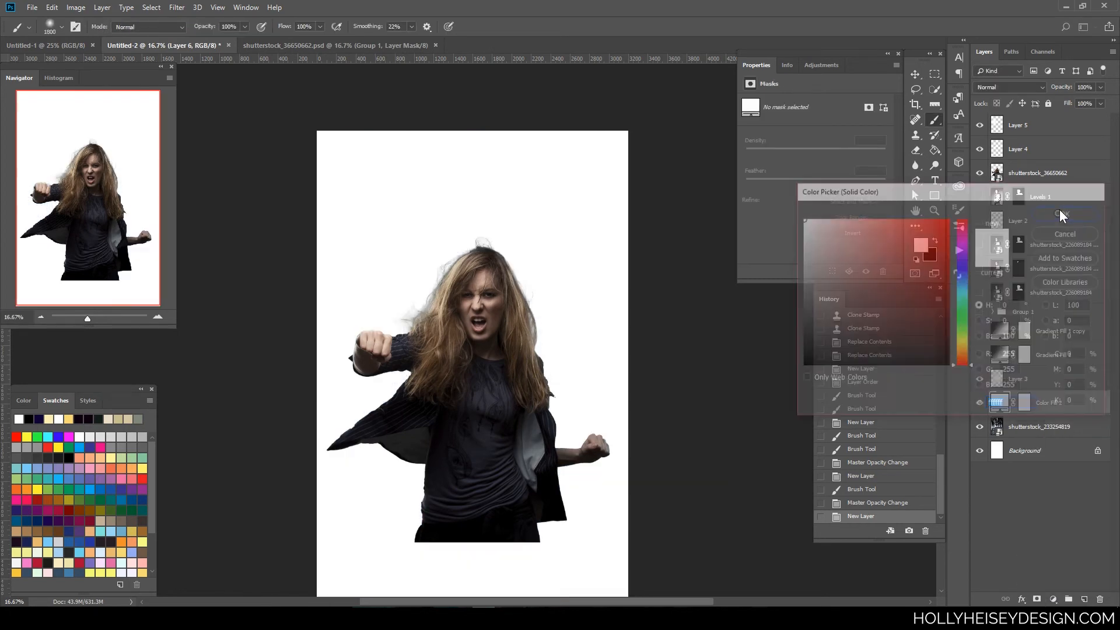
Set the opacity of the white Color Fill 2 layer above the background photo to 4%
left_click(1100, 87)
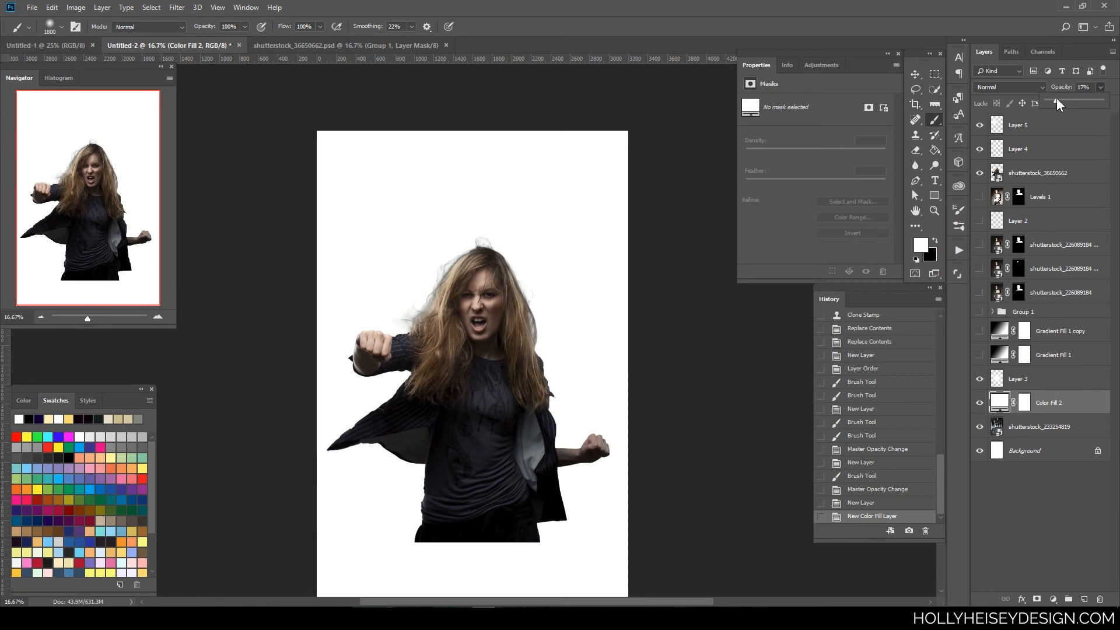
left_click_drag(1056, 98, 1049, 100)
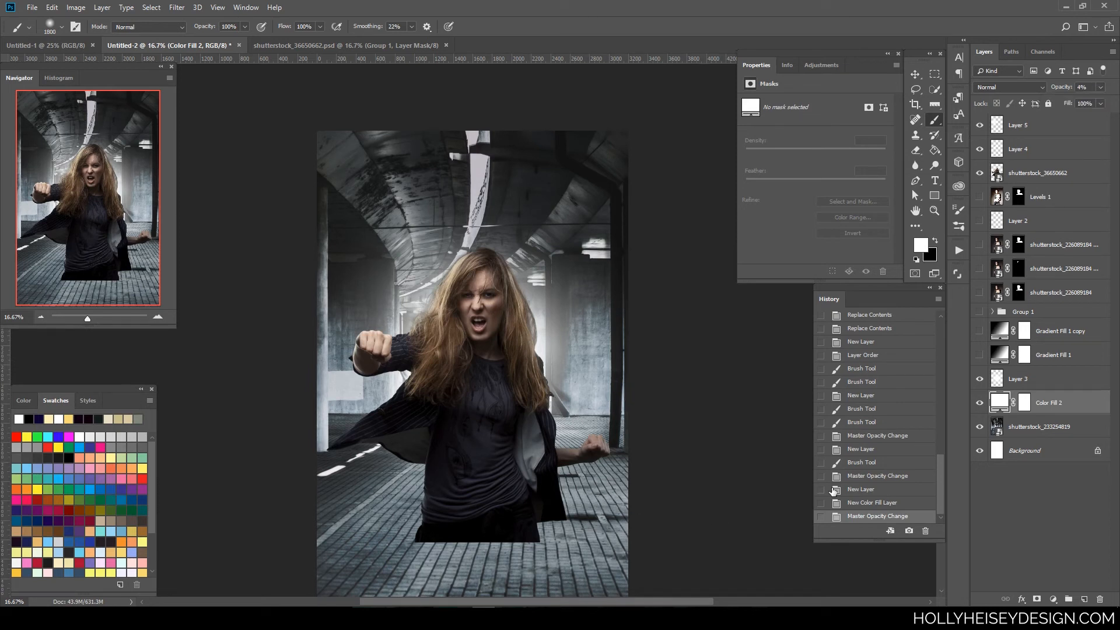
Add a new empty layer above Layer 5 at the top of the layer stack
key("ctrl+minus")
left_click_drag(541, 477, 577, 466)
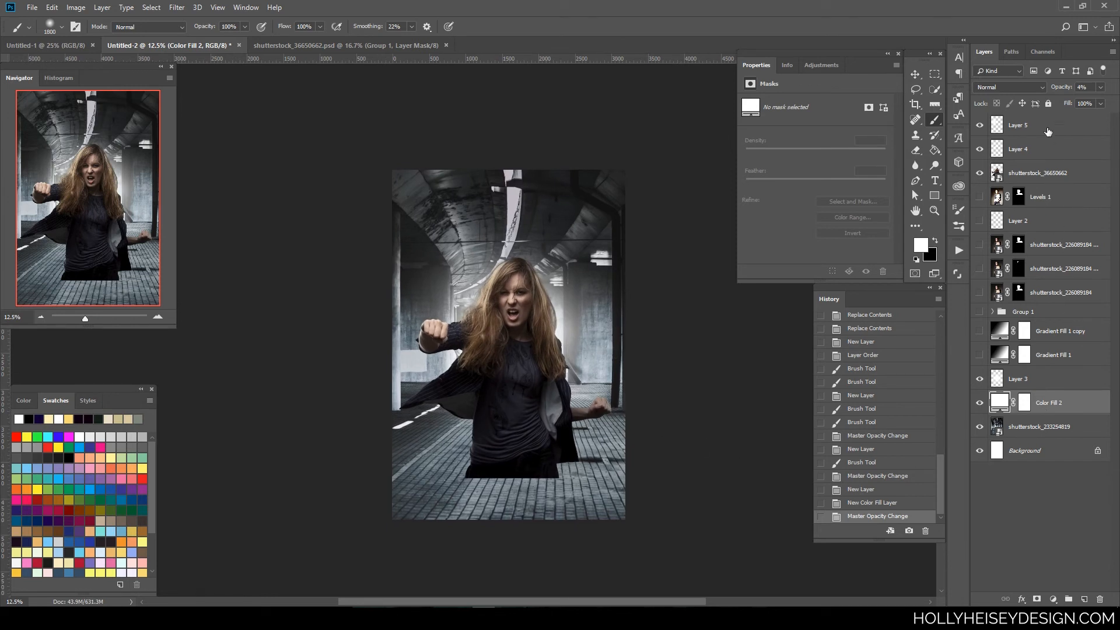
left_click(1048, 132)
left_click(1084, 599)
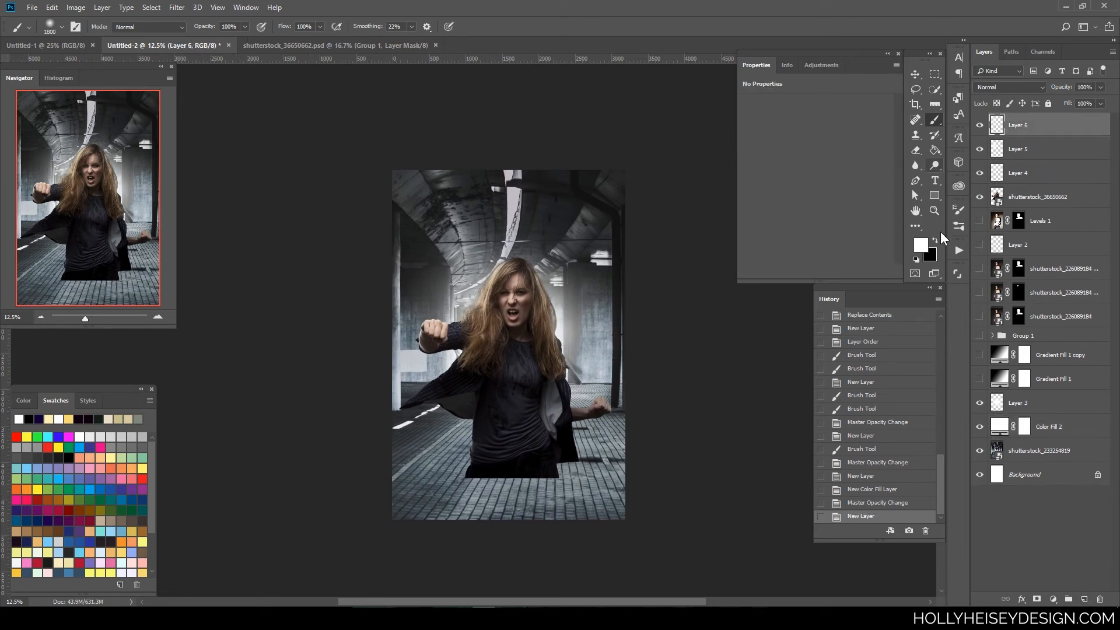
Paint a soft black fade along the bottom edge of the image with a 2900 px brush
left_click(936, 240)
key("bracketright")
key("bracketright")
key("bracketright")
key("bracketright")
key("bracketright")
key("bracketright")
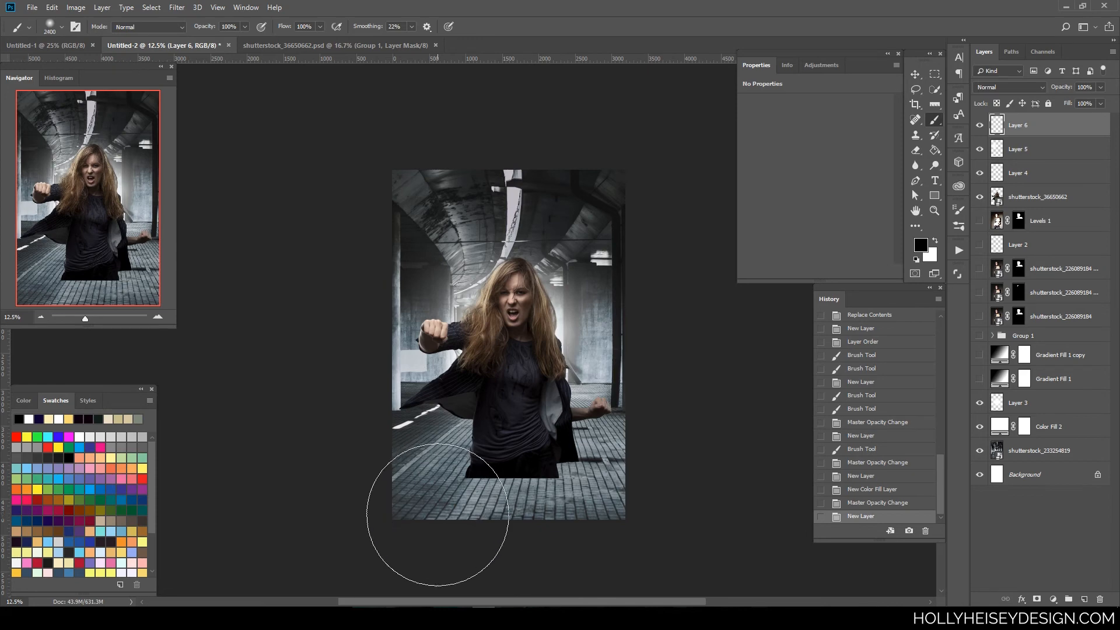
key("bracketright")
key("bracketright")
key("bracketright")
key("bracketright")
key("bracketright")
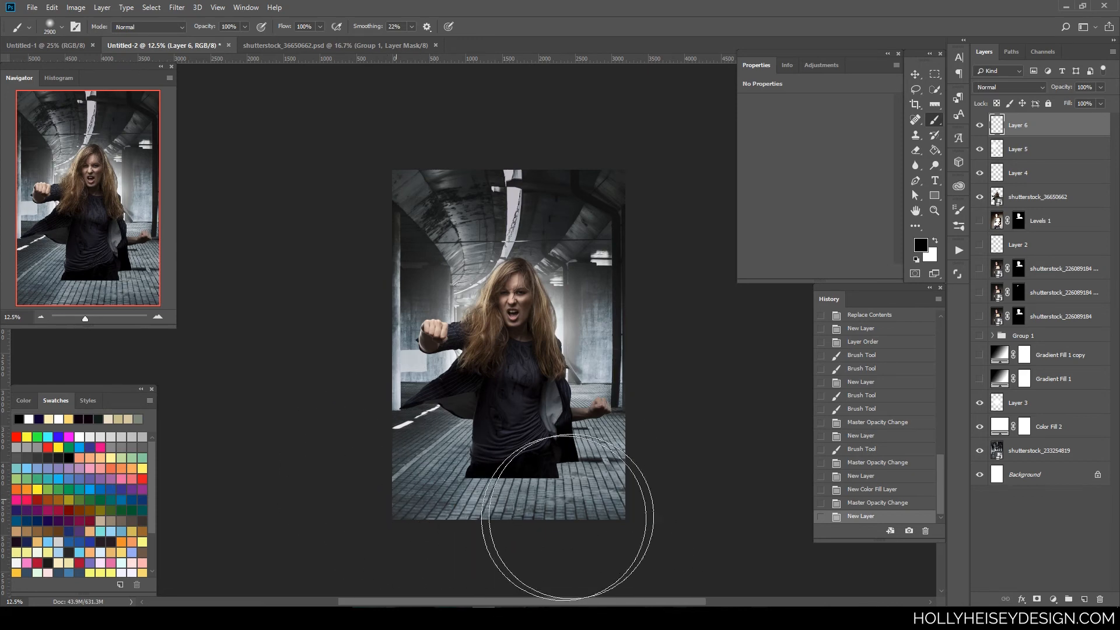
left_click_drag(567, 517, 438, 557)
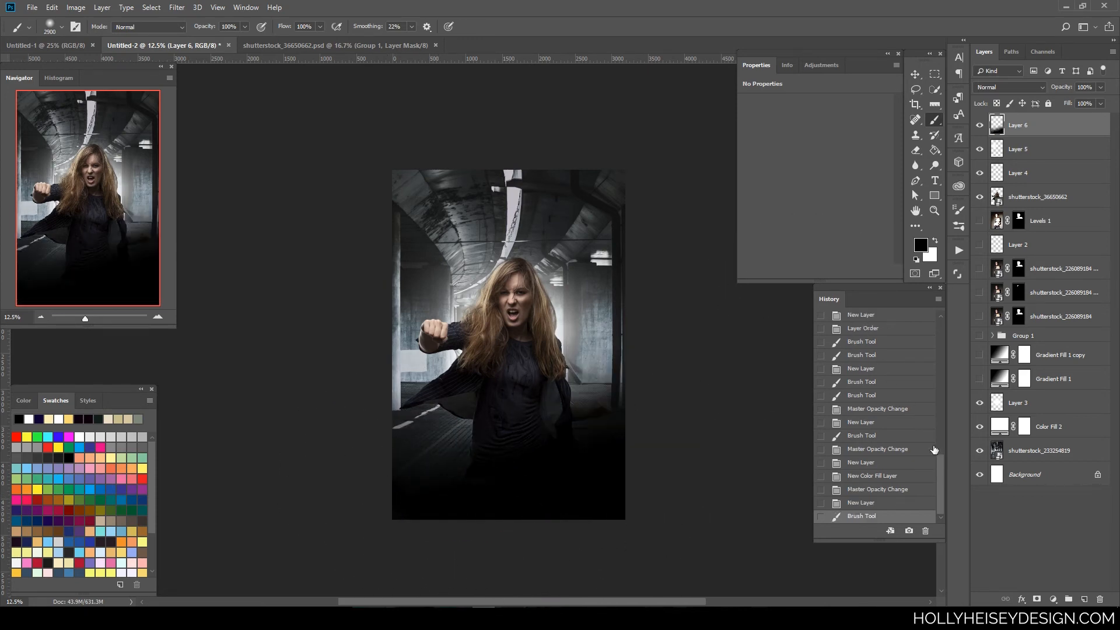
key("ctrl+z")
mouse_move(485, 538)
left_mouse_down()
mouse_move(456, 562)
mouse_move(609, 545)
mouse_move(371, 542)
left_mouse_up()
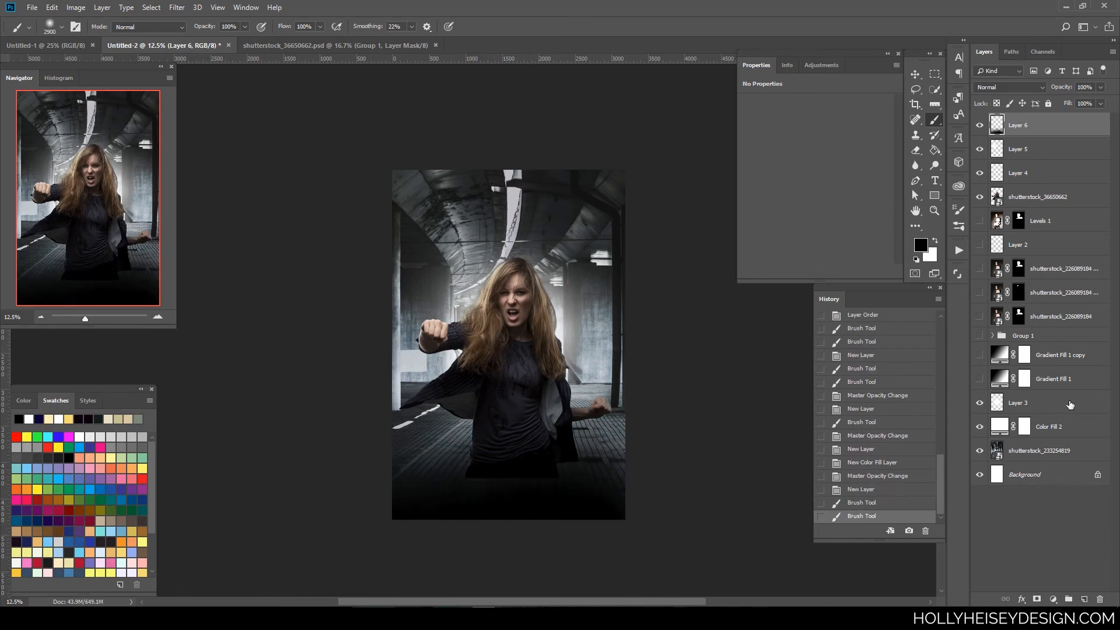
Add a new top layer and stamp black smoke over both lower corners with the second 4569 px Smoke brush
left_click(1083, 597)
right_click(530, 323)
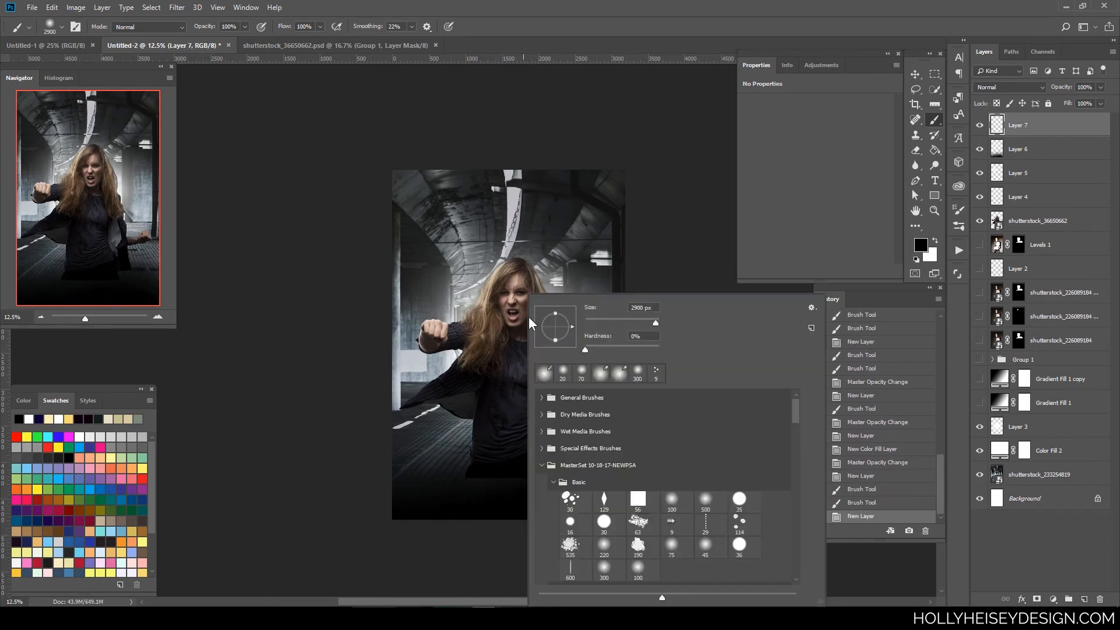
mouse_move(793, 416)
left_mouse_down()
mouse_move(793, 471)
mouse_move(796, 441)
left_mouse_up()
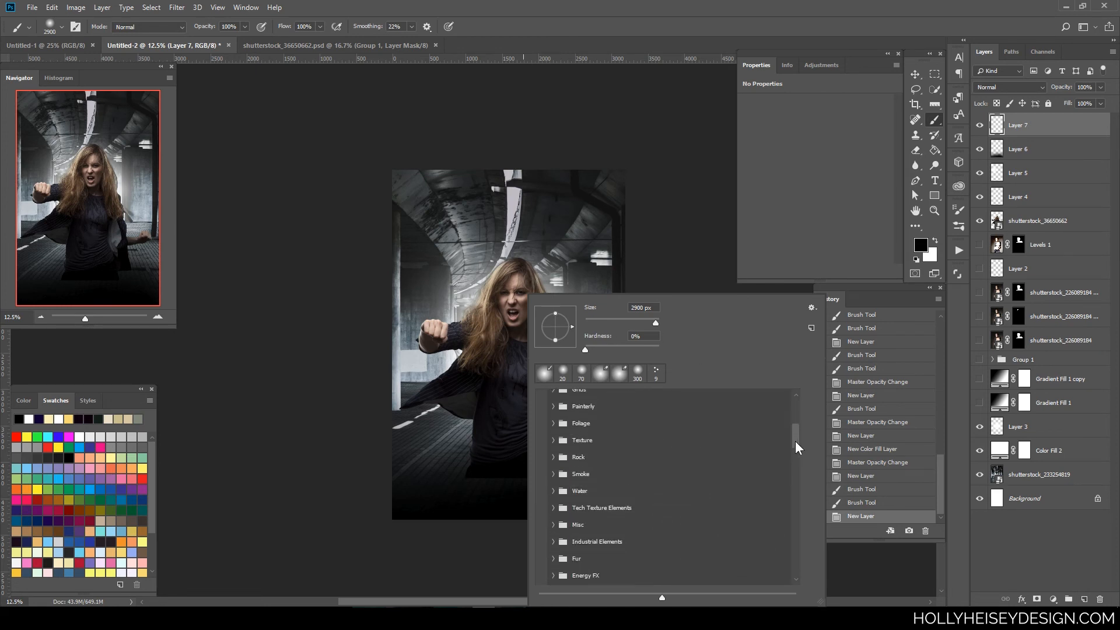
left_click(554, 475)
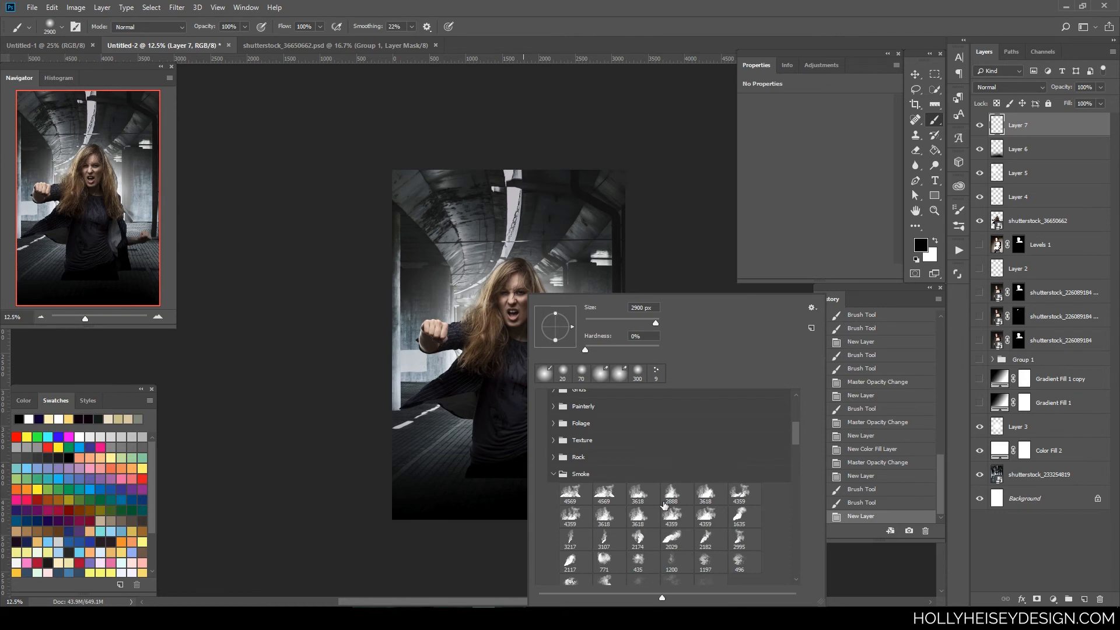
double_click(604, 493)
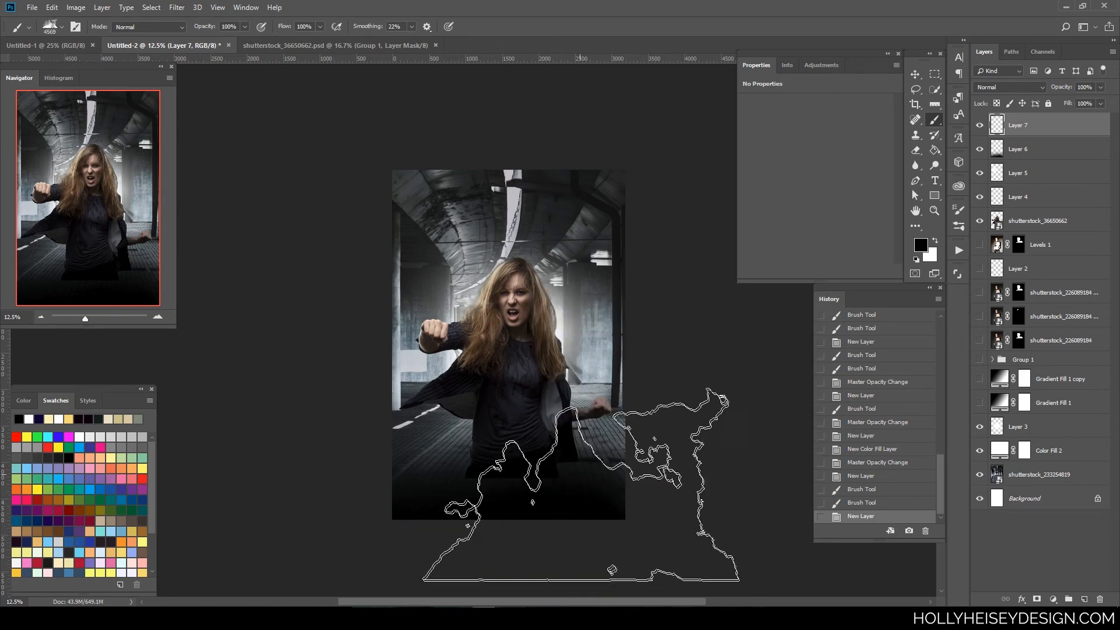
left_click(660, 535)
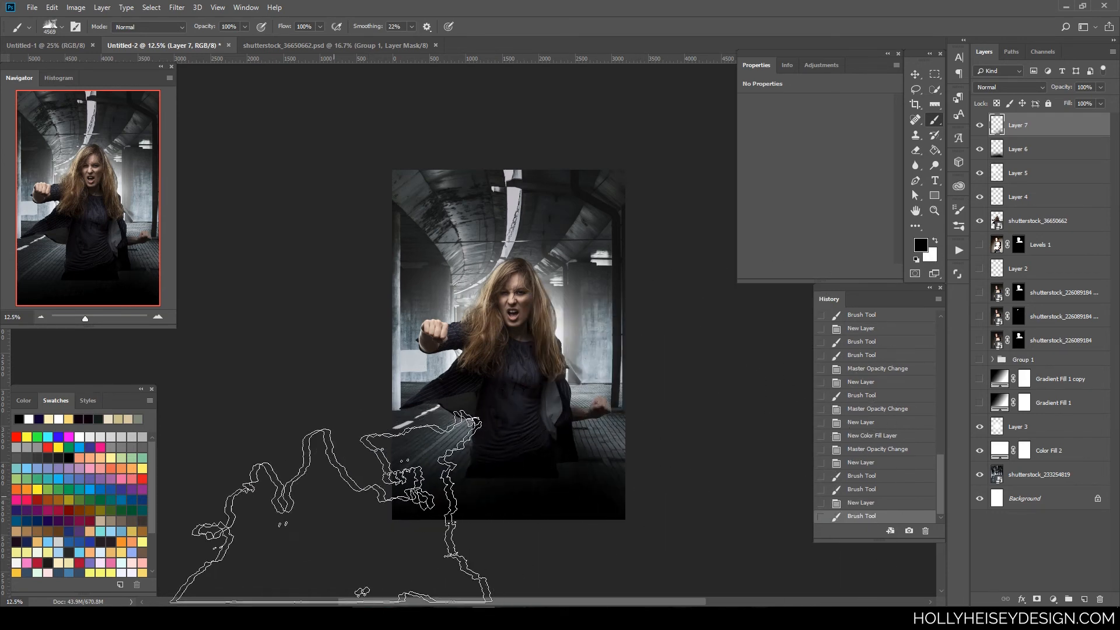
left_click(332, 578)
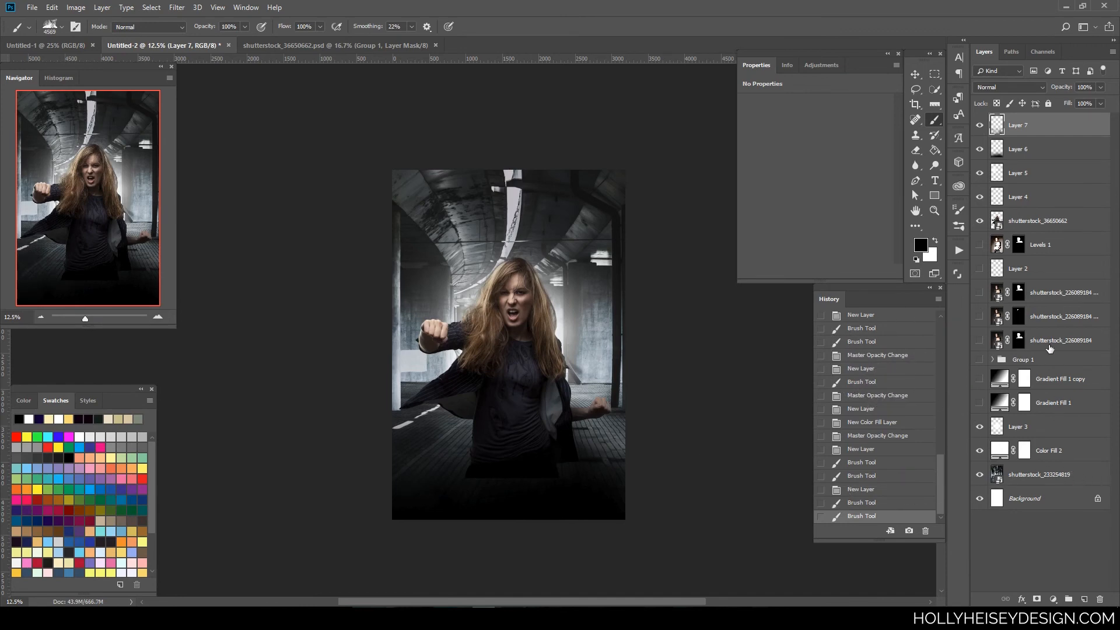
Add a layer directly beneath the woman's layer, stamp black smoke on it and set its opacity to 12%
left_click(1047, 241)
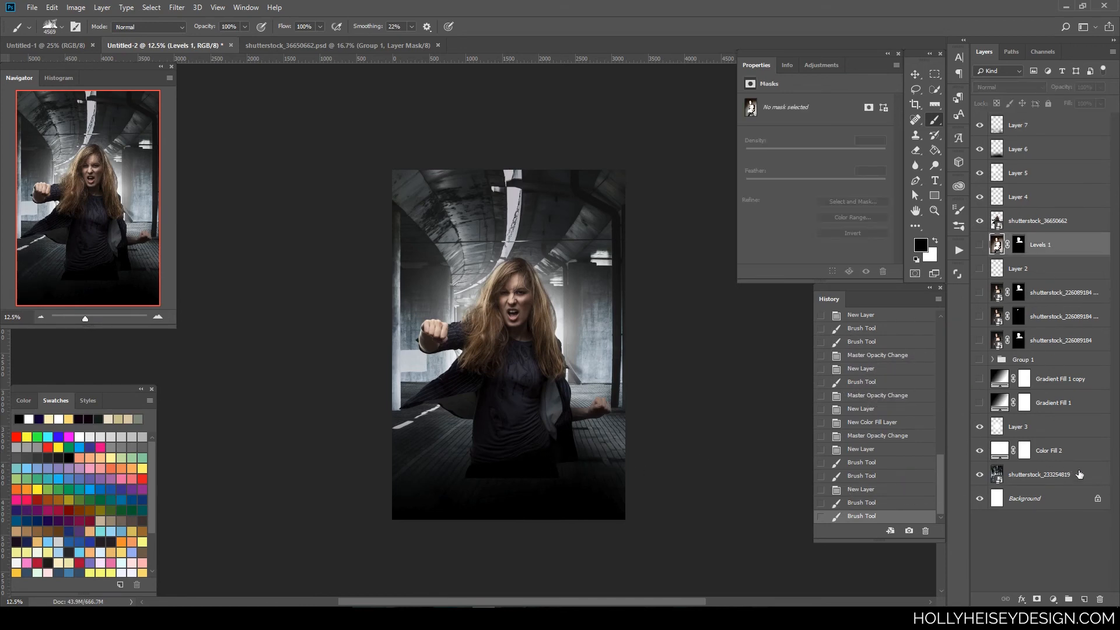
left_click(1084, 599)
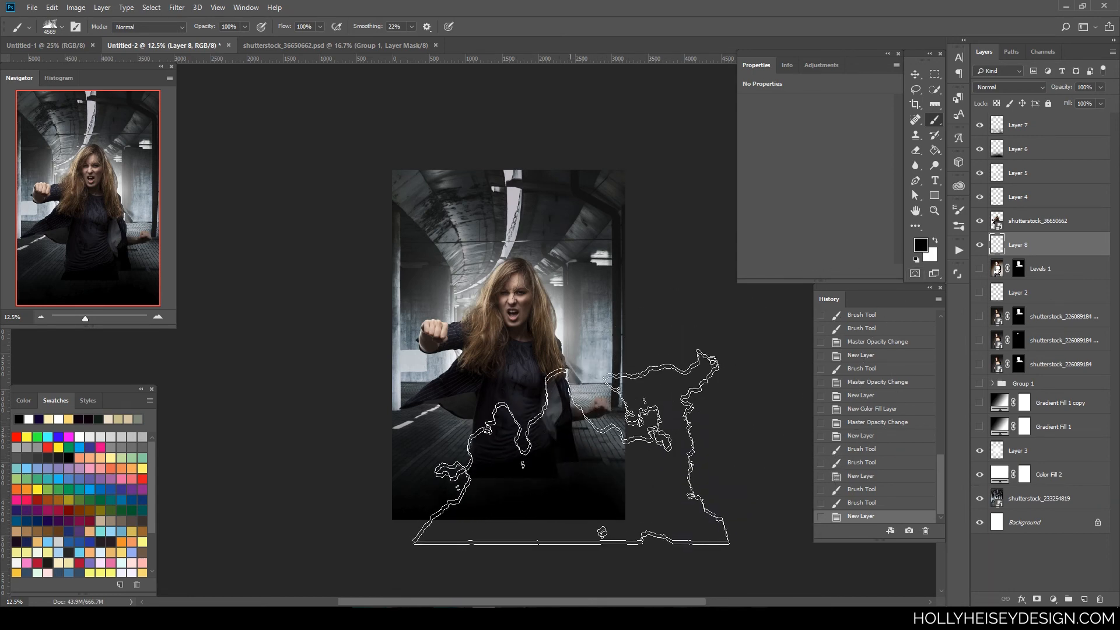
left_click(270, 425)
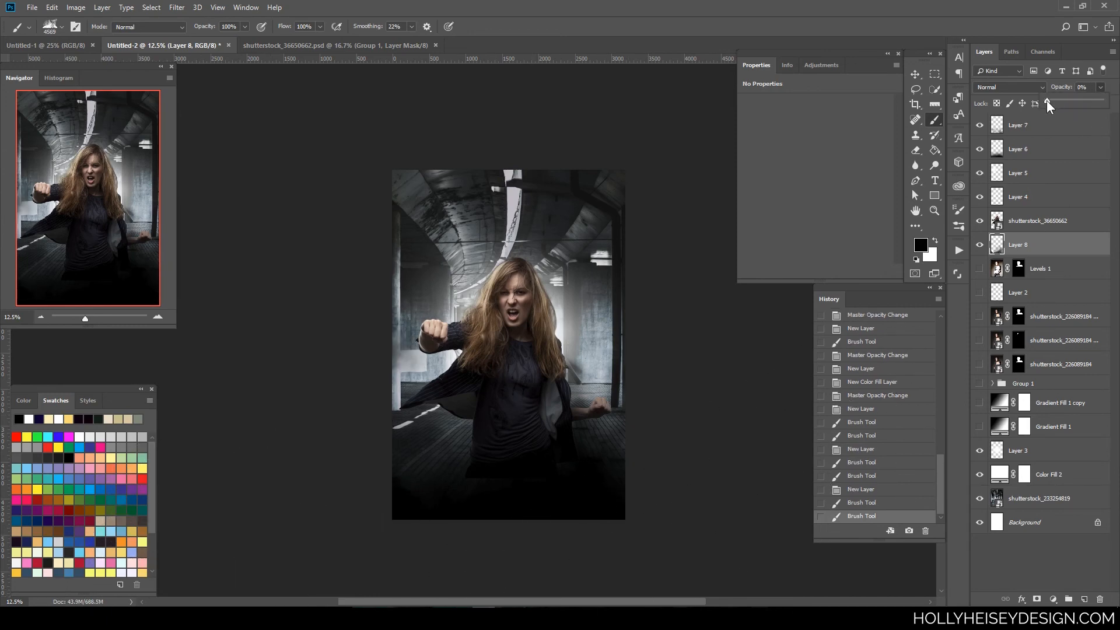
left_click_drag(1047, 100, 1054, 100)
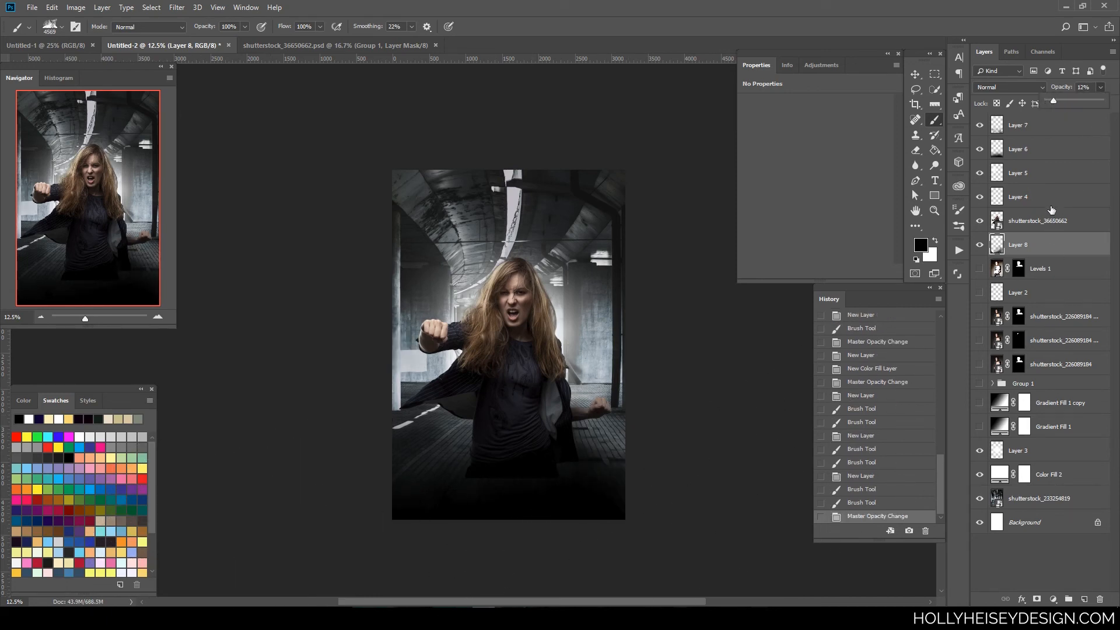
Add a new top layer, stamp white smoke across the bottom of the image and set the layer's opacity to 12%
left_click(1058, 139)
left_click(1042, 122)
left_click(1084, 599)
left_click(936, 240)
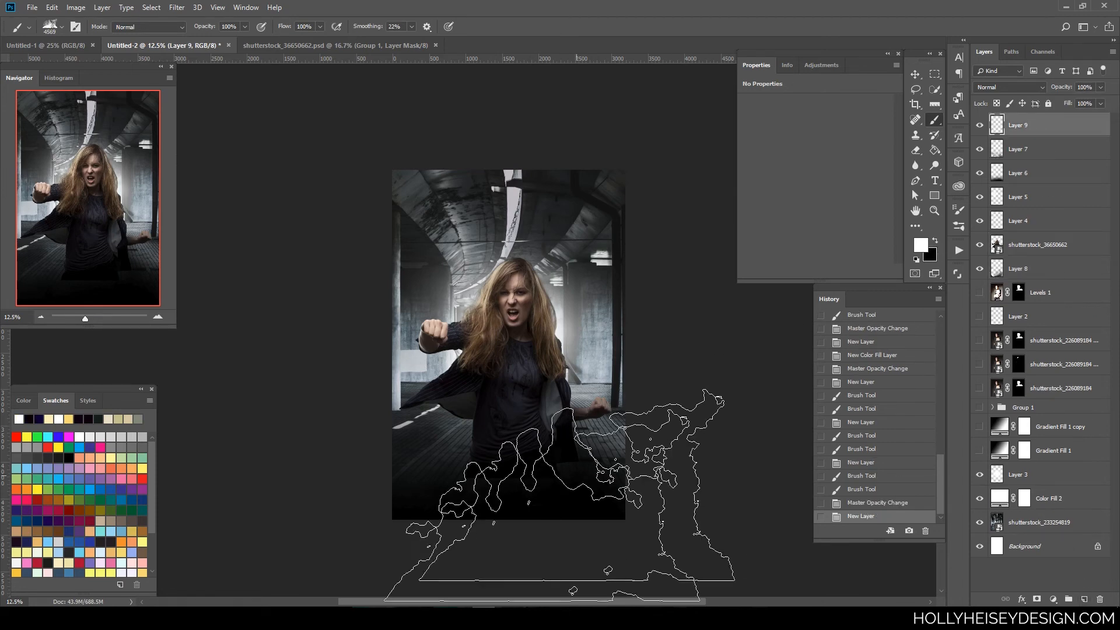
left_click(372, 503)
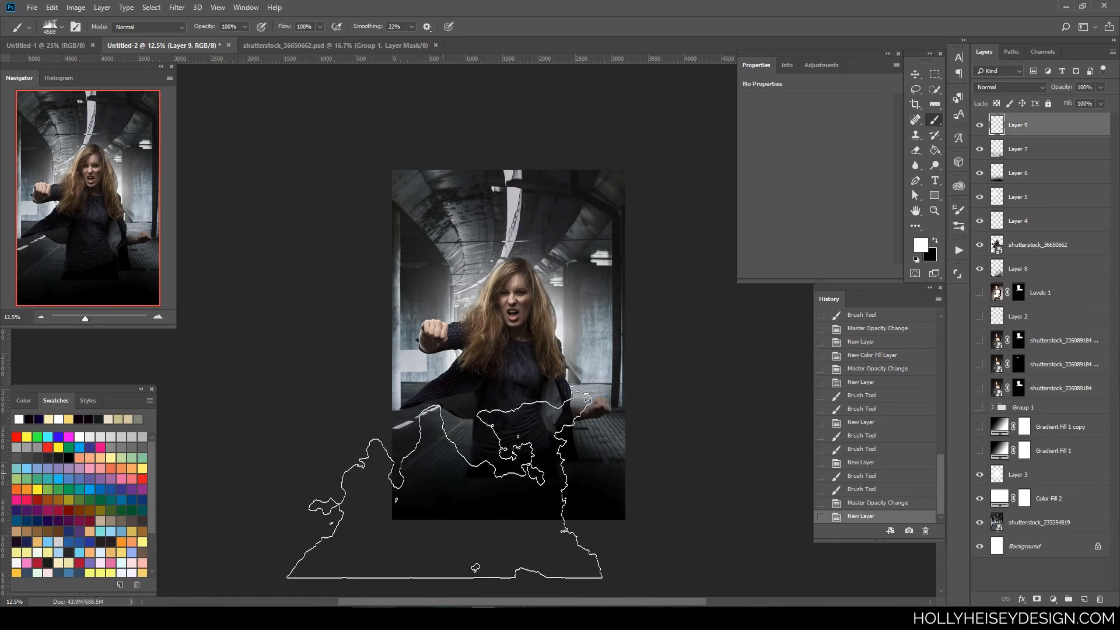
left_click(449, 496)
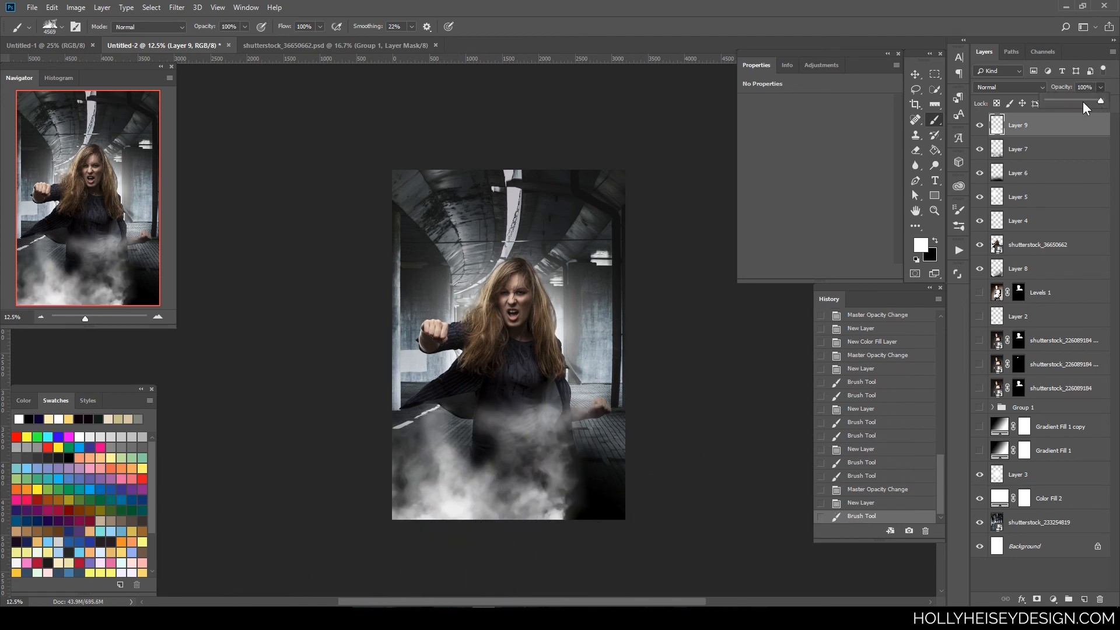
left_click_drag(1052, 97, 1054, 100)
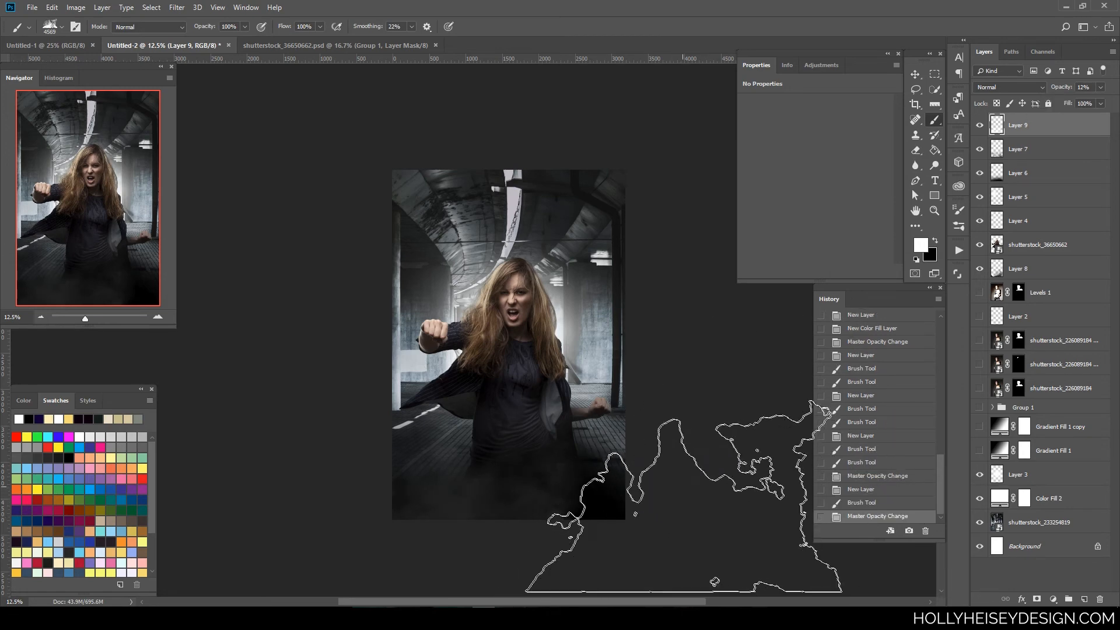
left_click(713, 500)
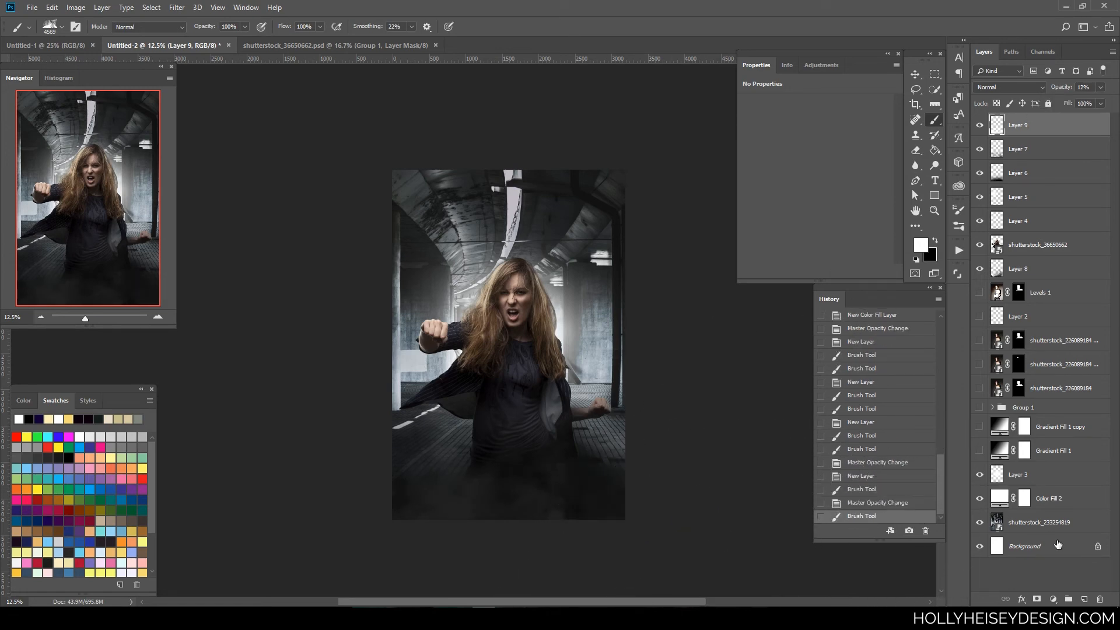
Add a layer mask to the woman's layer shutterstock_36650662
left_click(1025, 245)
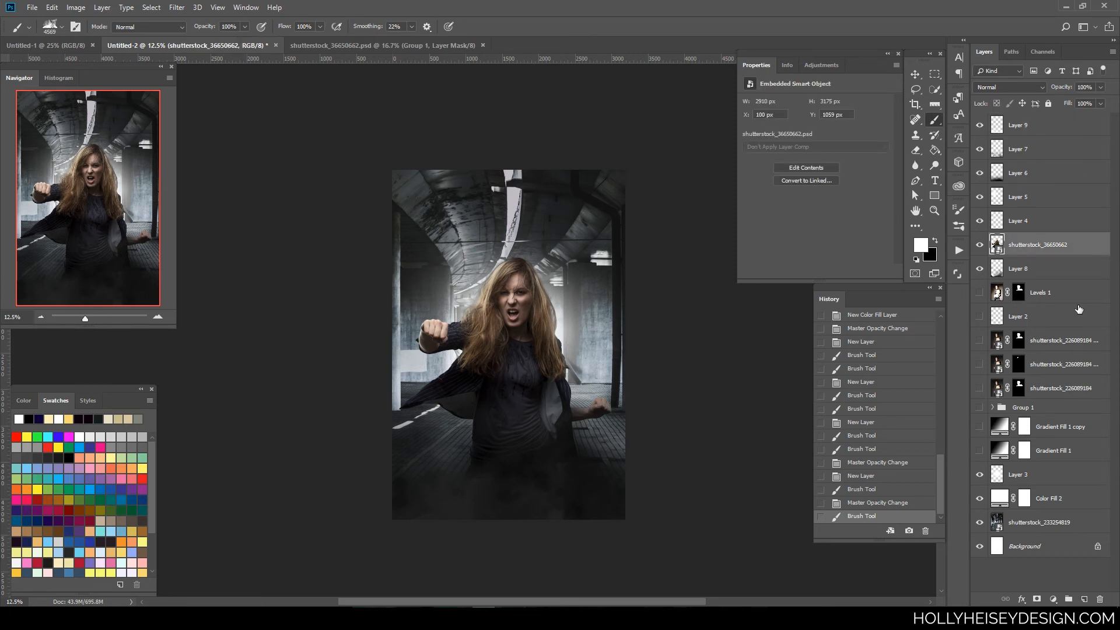
left_click(1037, 600)
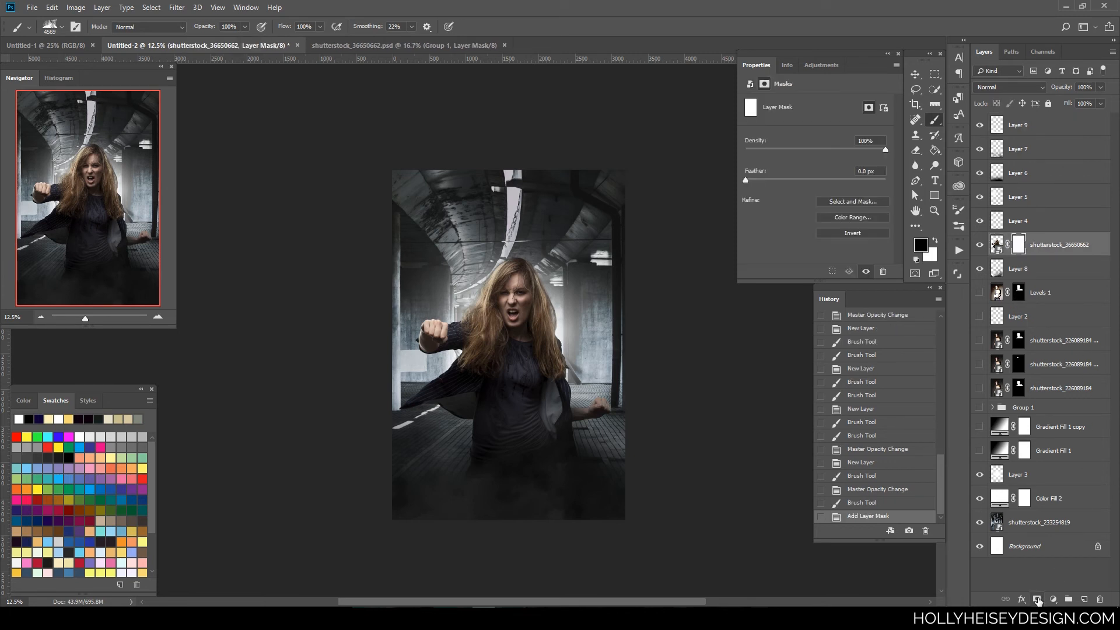
Add a new empty layer directly above the woman's masked layer
key("ctrl+plus")
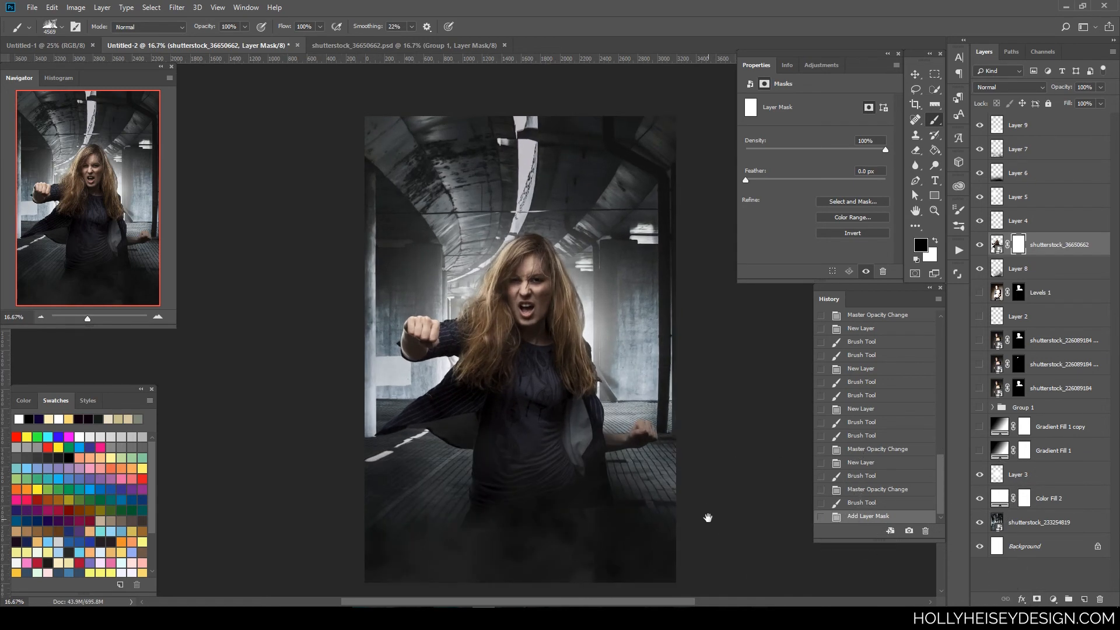
left_click_drag(708, 520, 702, 319)
key("ctrl+plus")
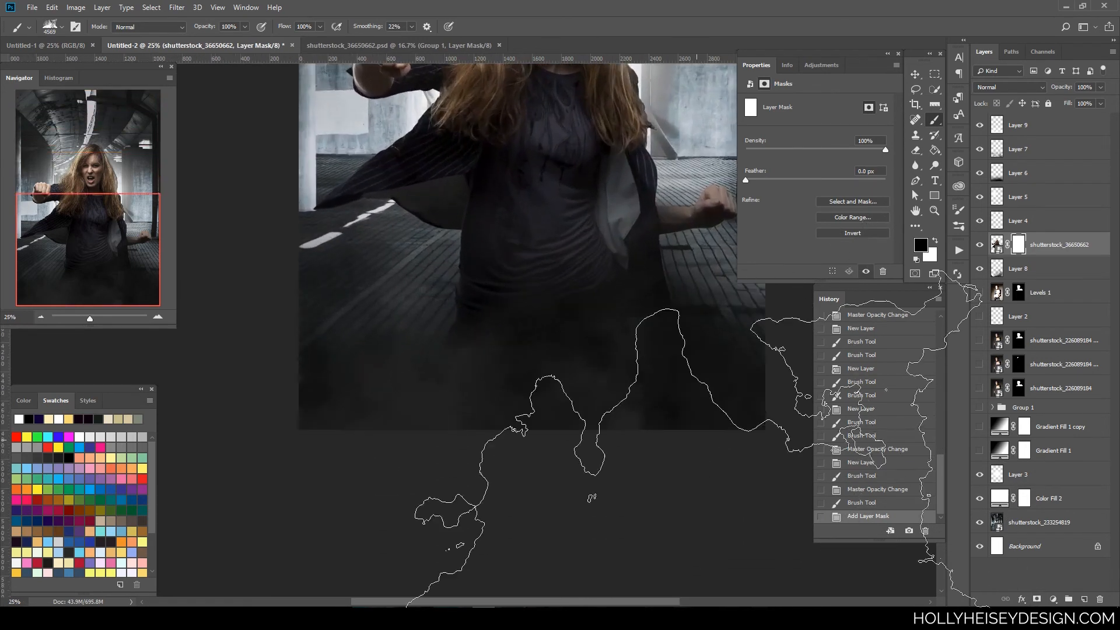
left_click_drag(636, 469, 618, 528)
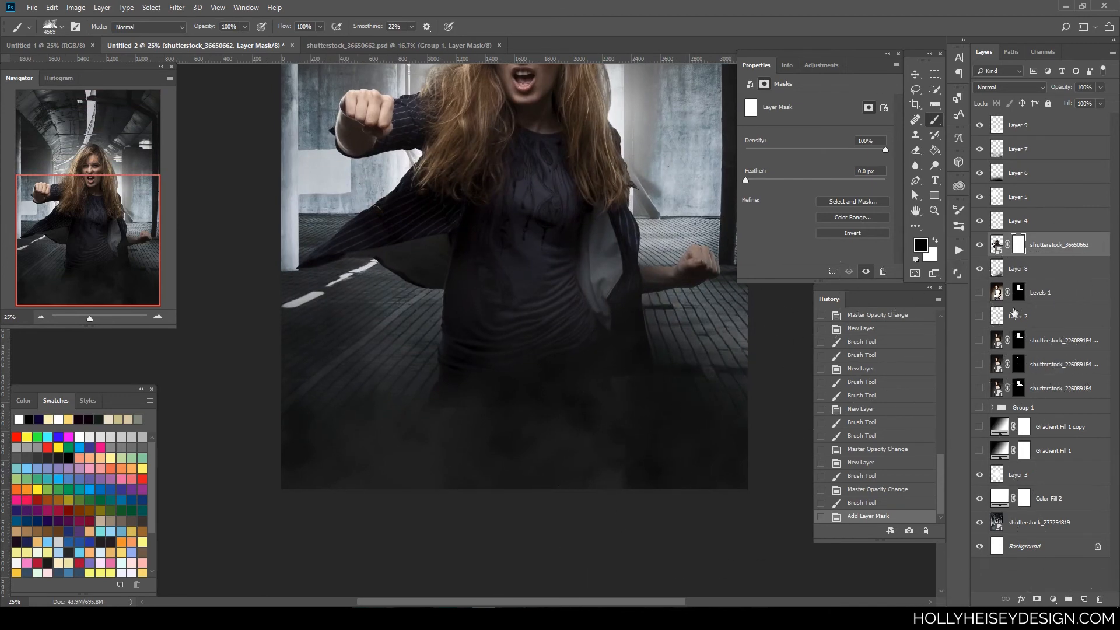
left_click(1085, 600)
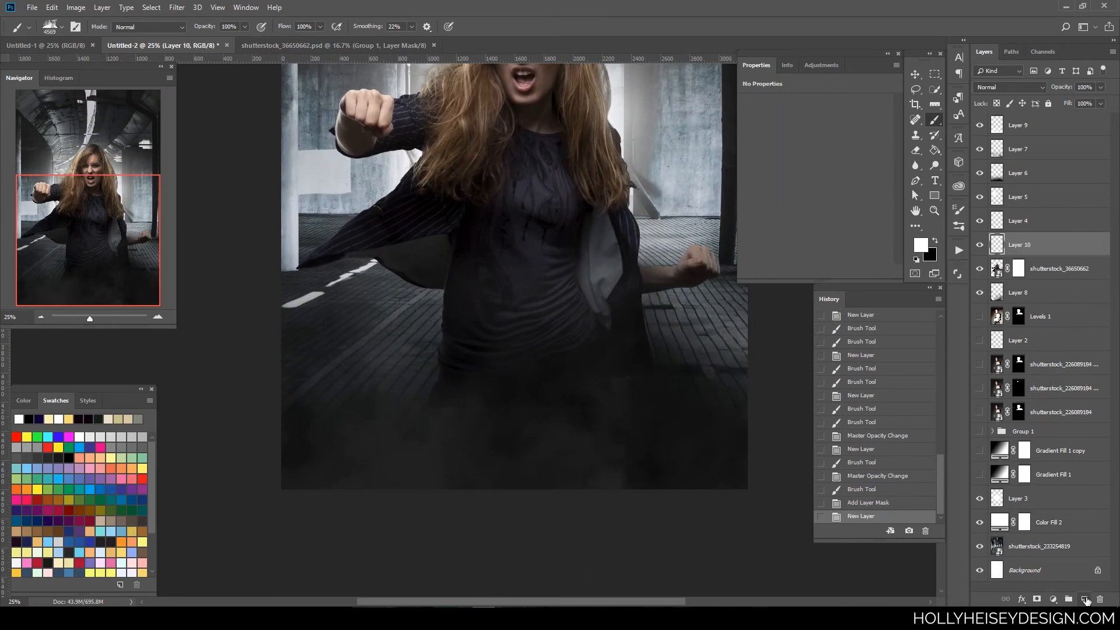
key("x")
key("ctrl+plus")
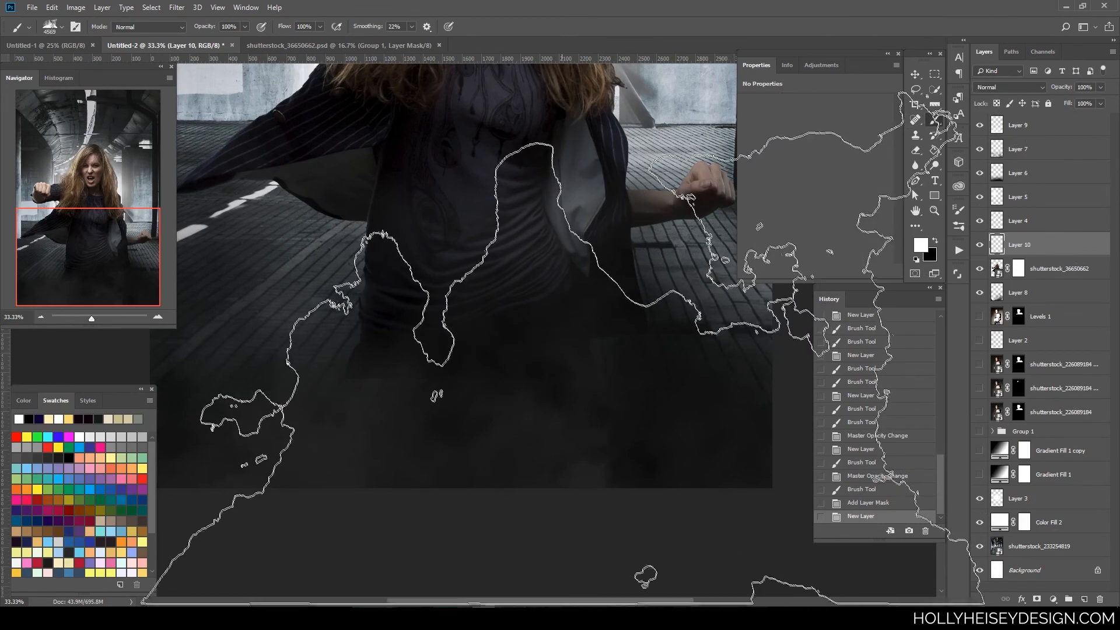
Choose the soft round 500 px brush from the Basic set and shrink it to about 125 px
right_click(570, 296)
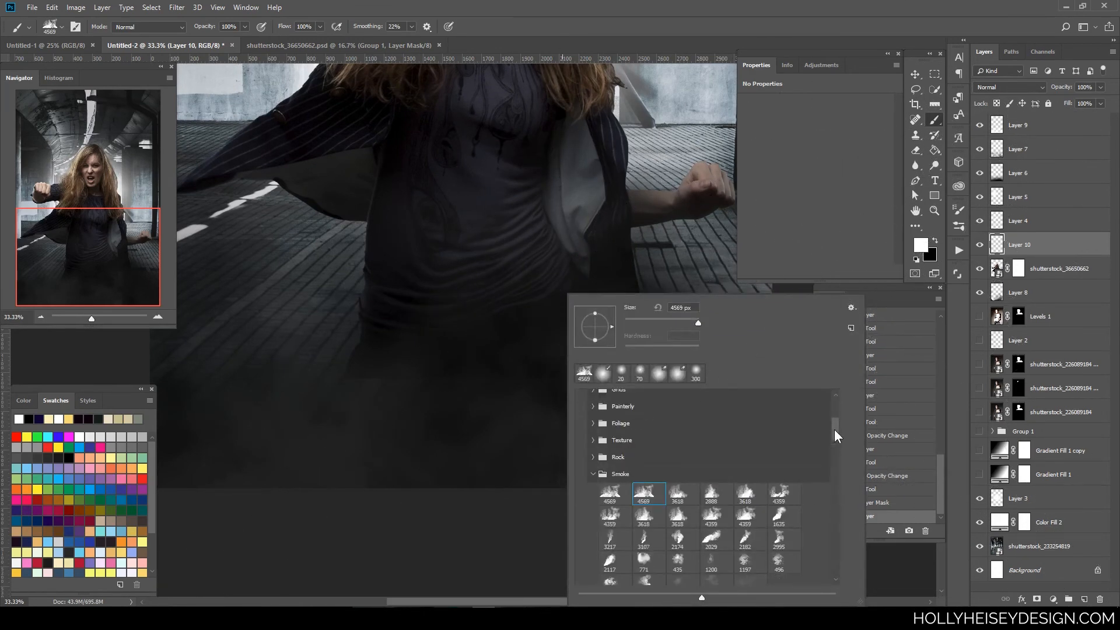
left_click_drag(836, 432, 836, 412)
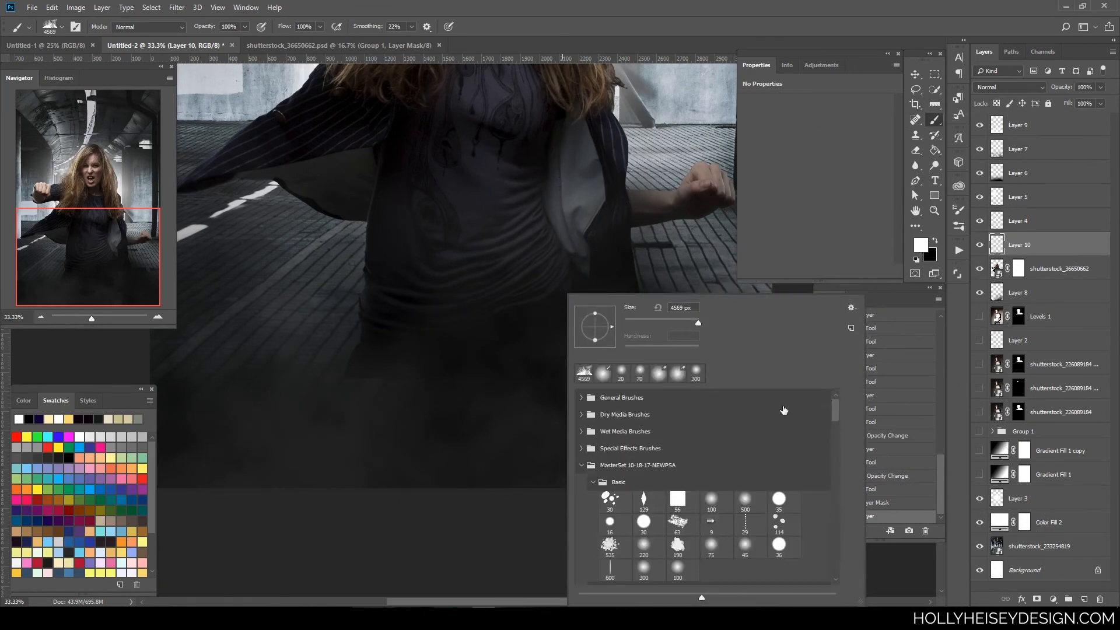
left_click(750, 504)
left_click(455, 544)
key("bracketleft")
key("bracketleft")
key("bracketleft")
key("bracketleft")
key("bracketleft")
key("bracketleft")
key("bracketleft")
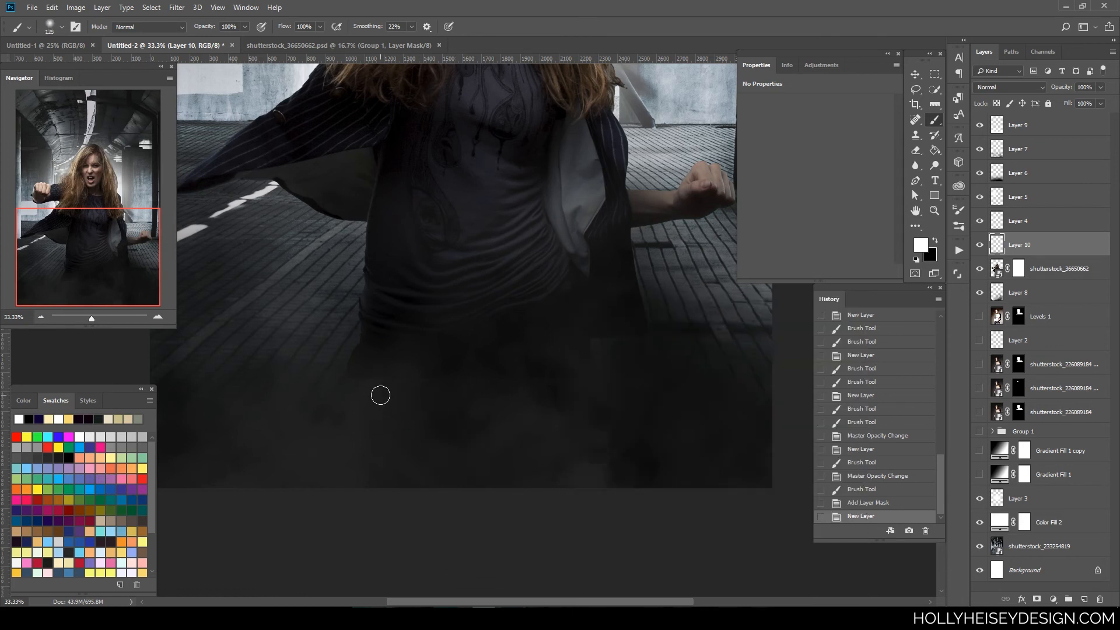
key("bracketleft")
Make black the foreground color and lasso the area from below the woman's torso down to the canvas's bottom edge
left_click(936, 240)
left_click(916, 89)
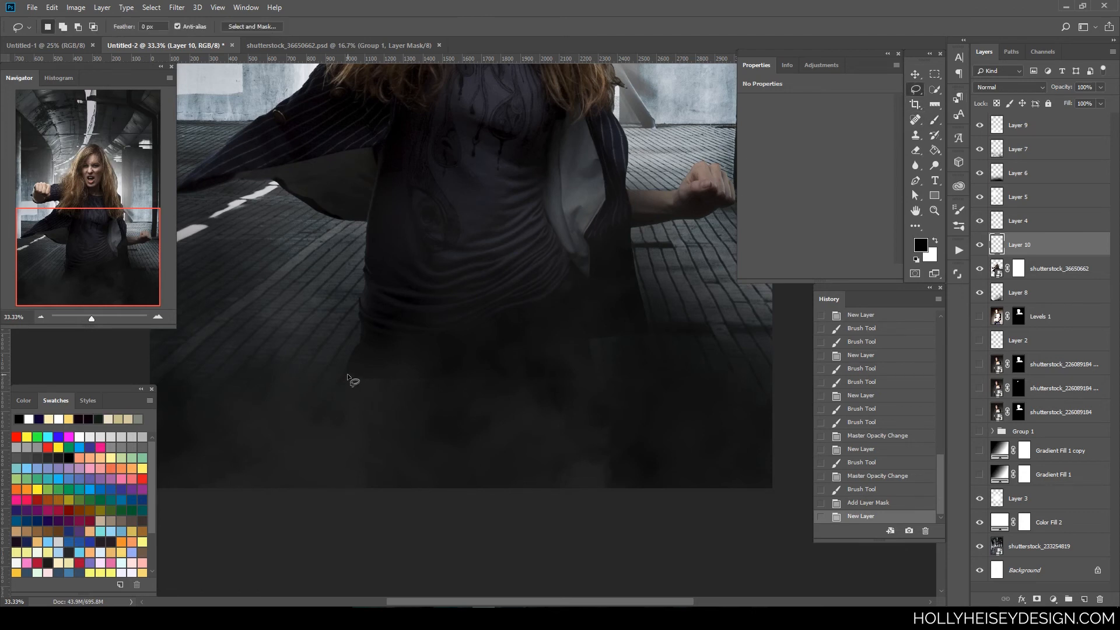
mouse_move(346, 376)
left_mouse_down()
mouse_move(327, 493)
mouse_move(361, 512)
mouse_move(506, 523)
mouse_move(610, 511)
mouse_move(598, 374)
mouse_move(568, 362)
mouse_move(432, 358)
mouse_move(350, 376)
left_mouse_up()
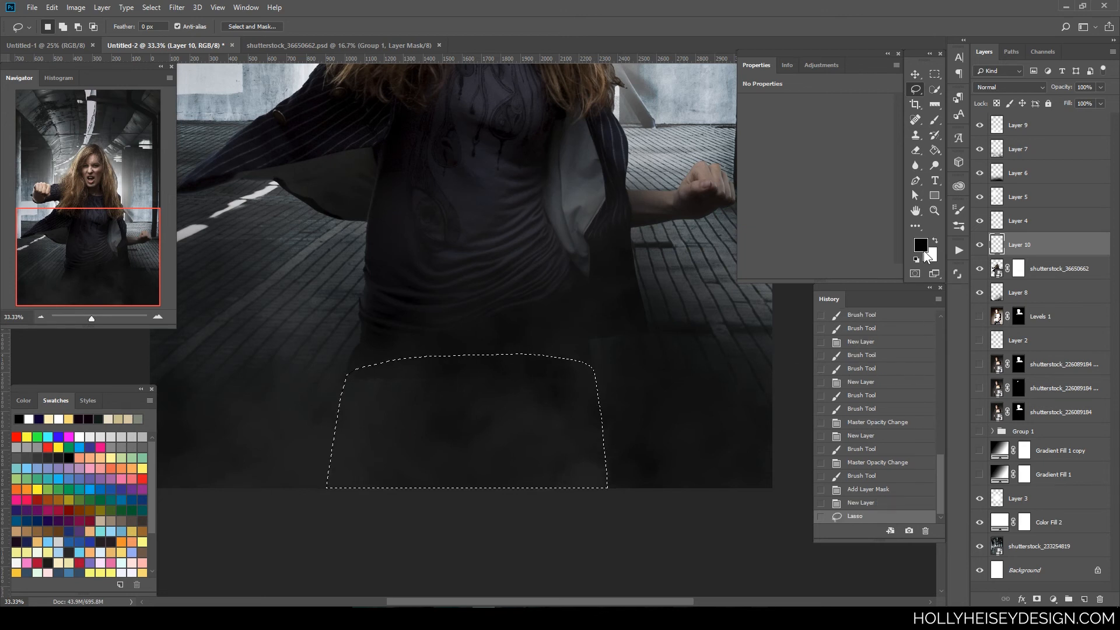
Fill the lassoed area below the woman's torso with black and remove the selection
left_click(935, 239)
key("ctrl+BackSpace")
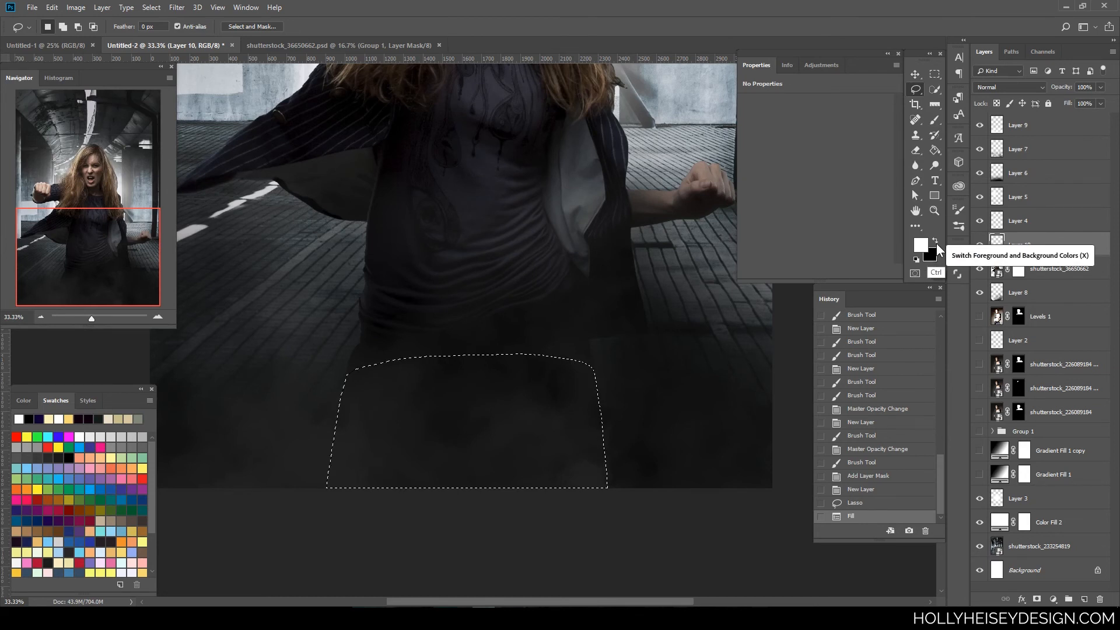
key("ctrl+d")
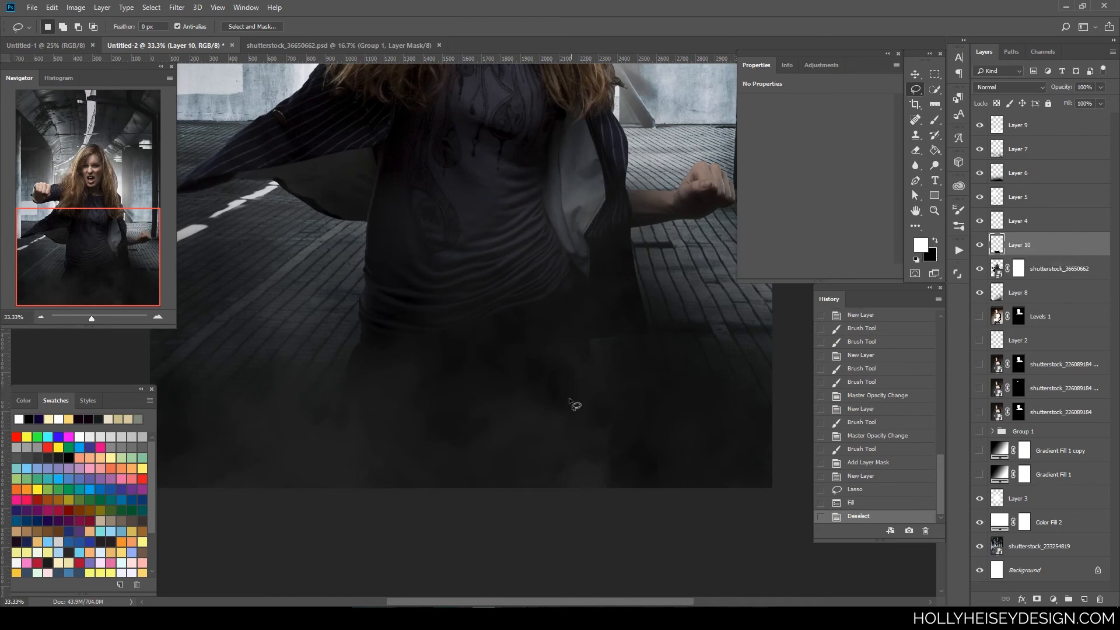
Examine how the black fill blends the woman's lower body into the floor, both close up and across the whole image
key("ctrl+minus")
key("ctrl+minus")
key("ctrl+minus")
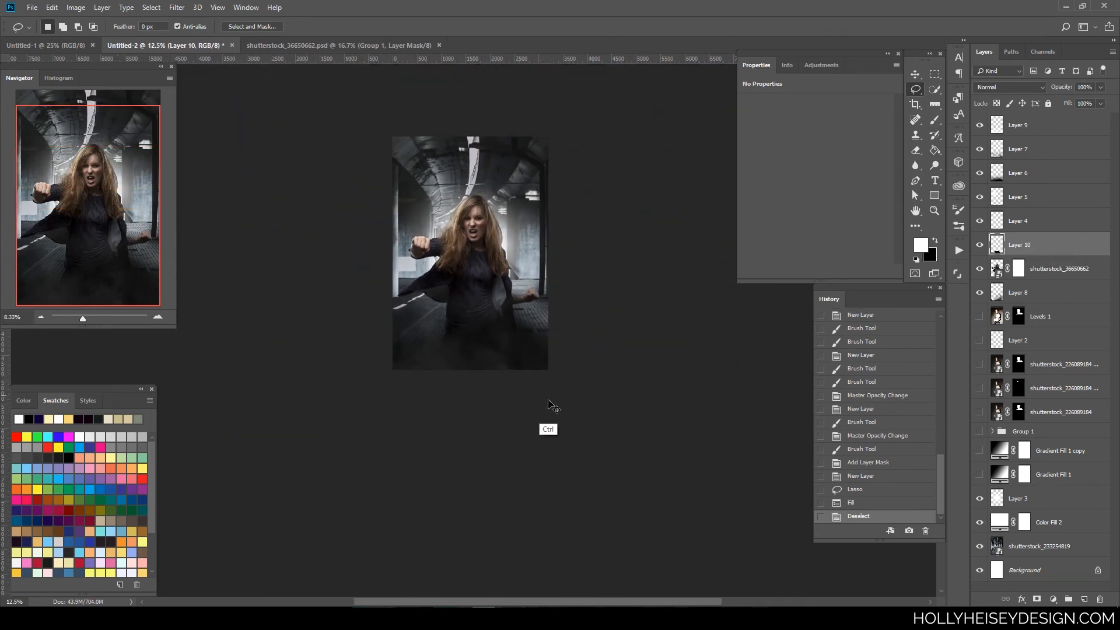
key("ctrl+plus")
key("ctrl+plus")
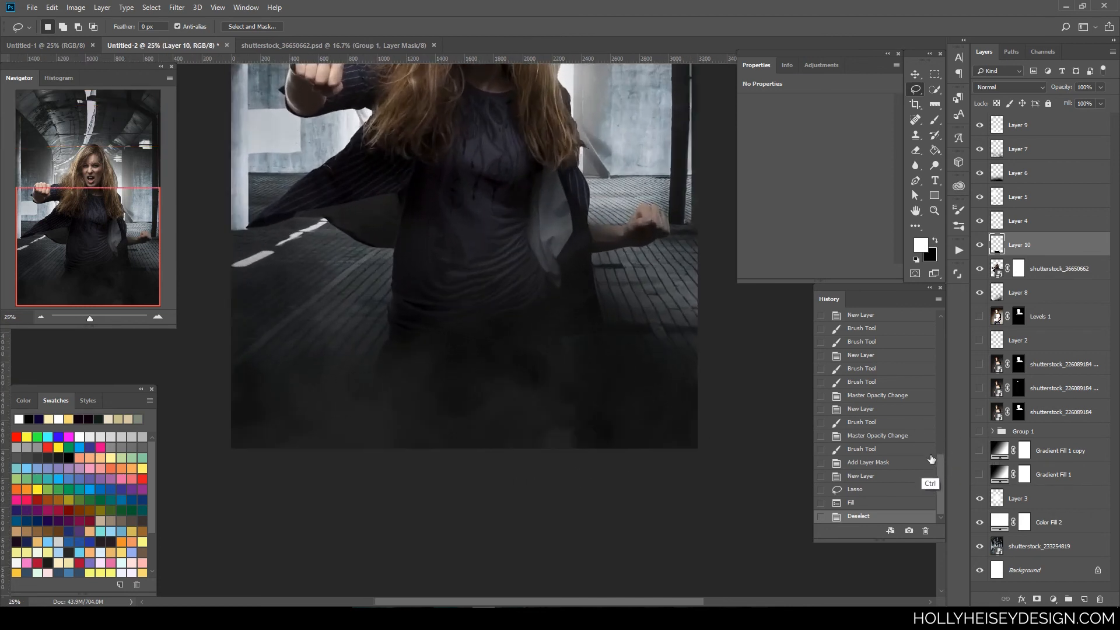
key("ctrl+plus")
left_click_drag(596, 383, 626, 545)
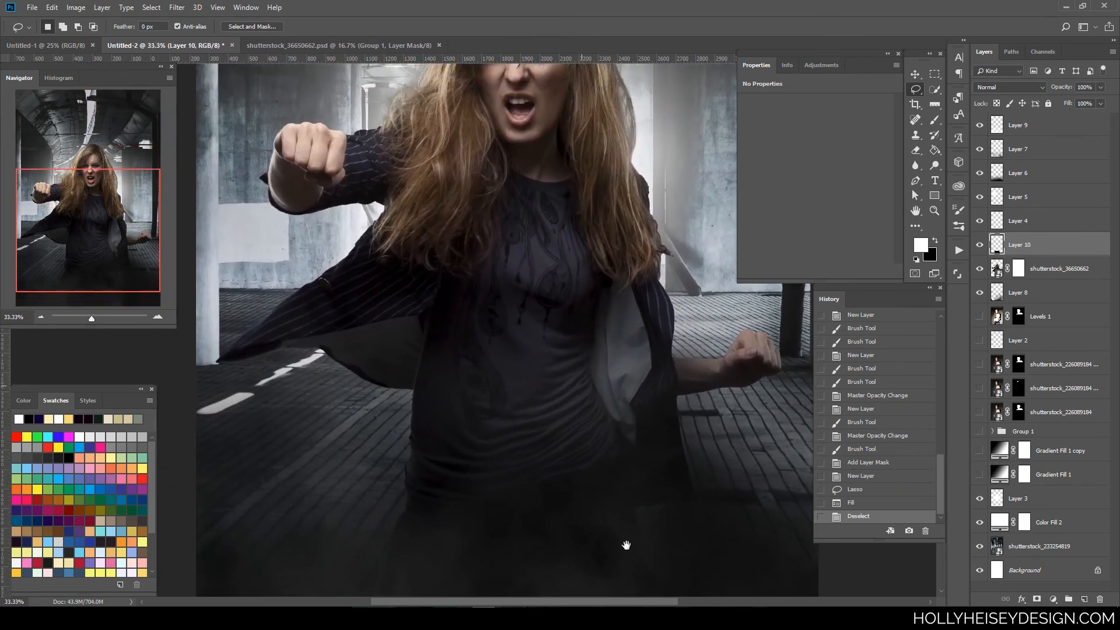
key("ctrl+minus")
key("ctrl+minus")
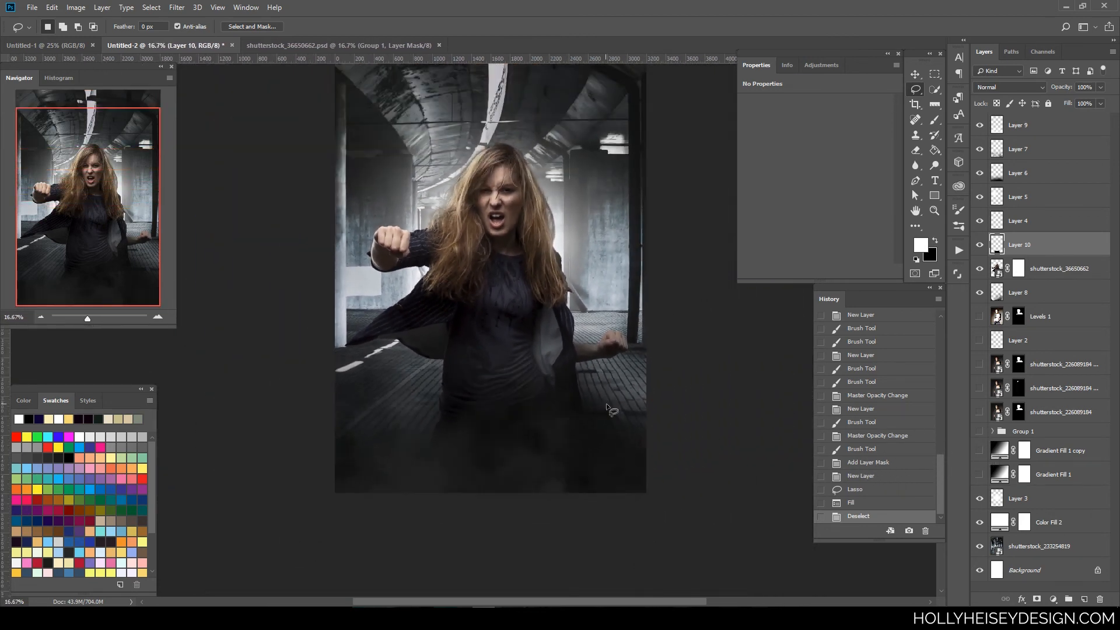
key("ctrl+minus")
Add a Gradient Map adjustment above Layer 9 with the blue, teal, pink and cream preset and lower its opacity to 17%
left_click(1038, 121)
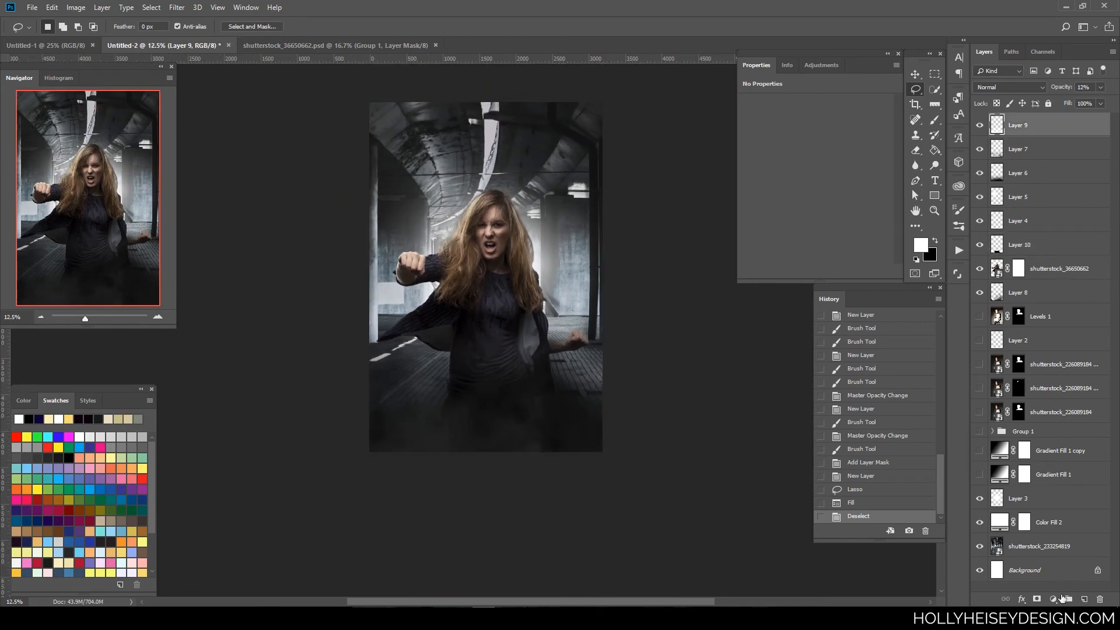
left_click(1055, 599)
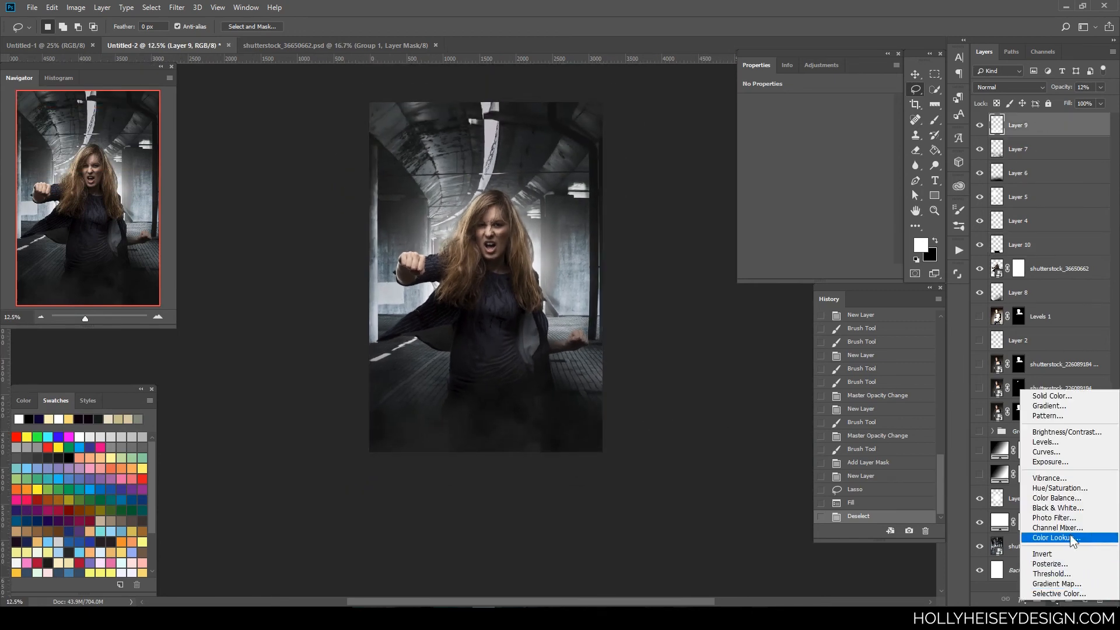
left_click(1074, 584)
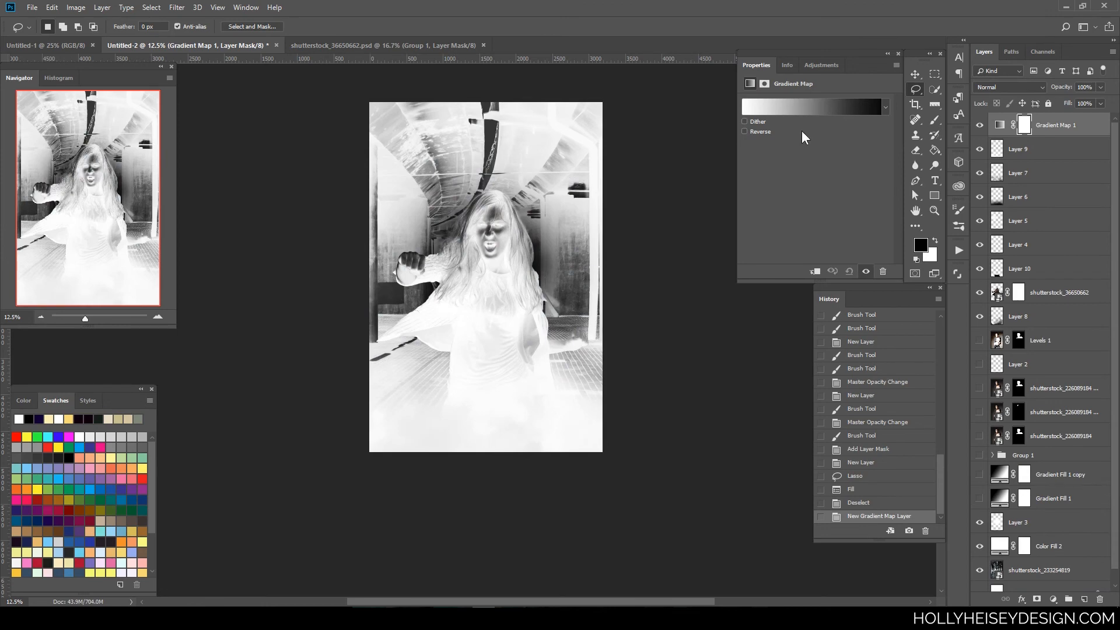
left_click(799, 106)
left_click(877, 233)
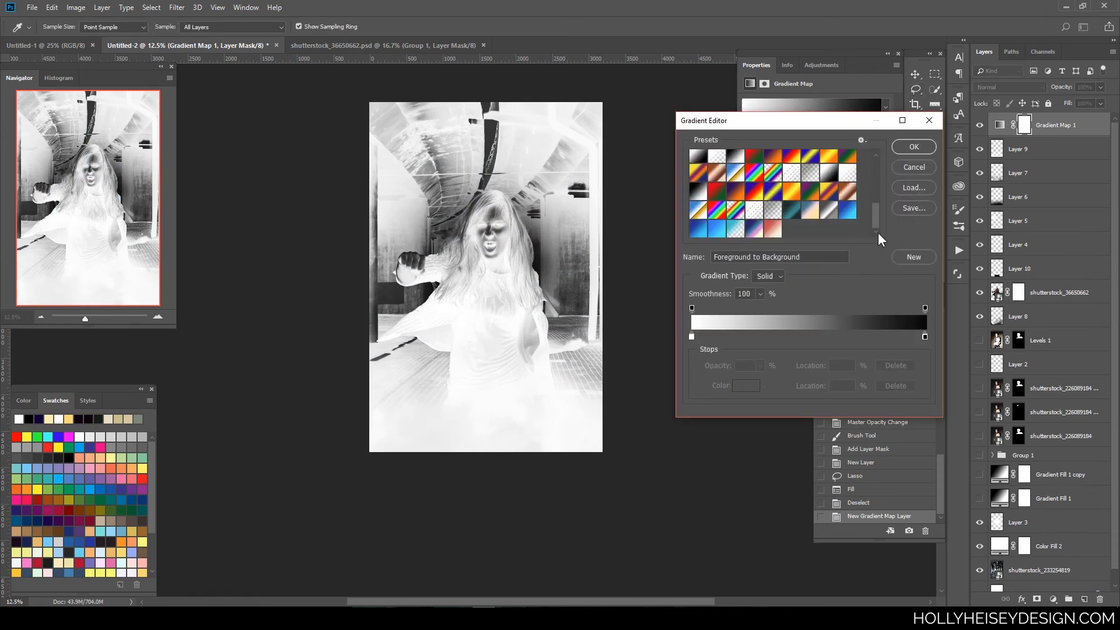
left_click(755, 232)
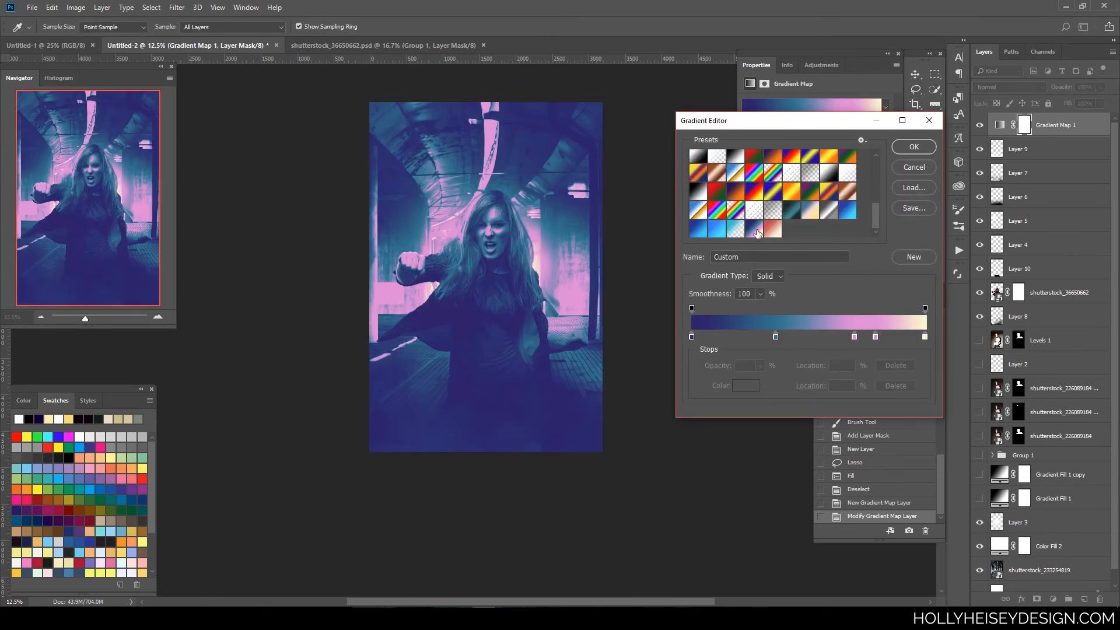
left_click(913, 148)
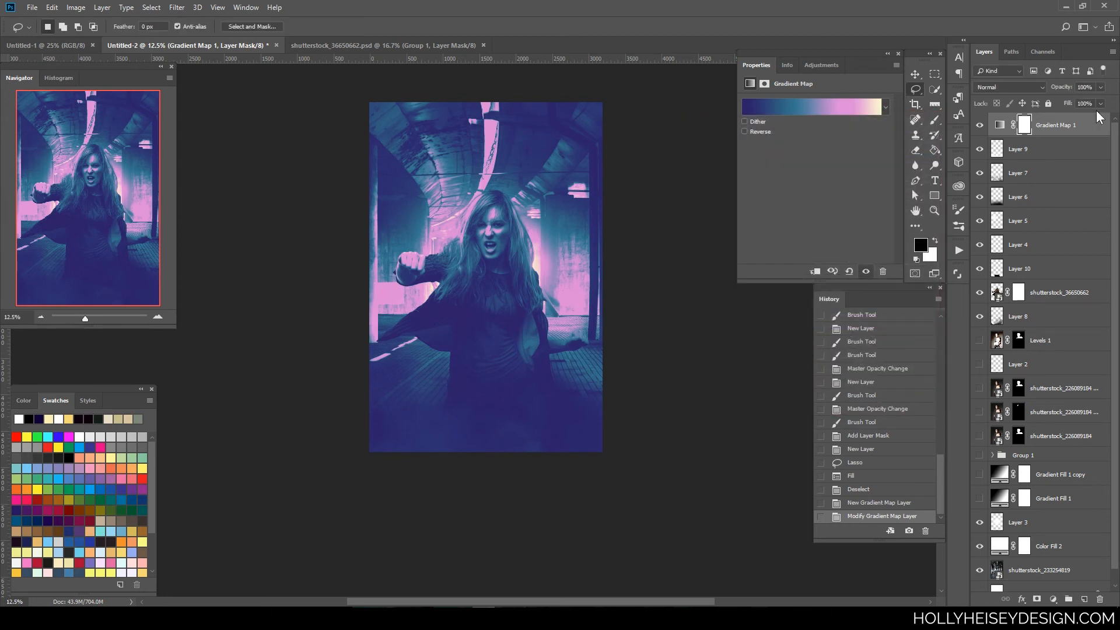
left_click(1100, 87)
left_click_drag(1059, 100, 1055, 100)
Edit the map's gradient by removing the second pink color stop and recoloring the remaining pink stop light cyan, about #83fef7
left_click(842, 106)
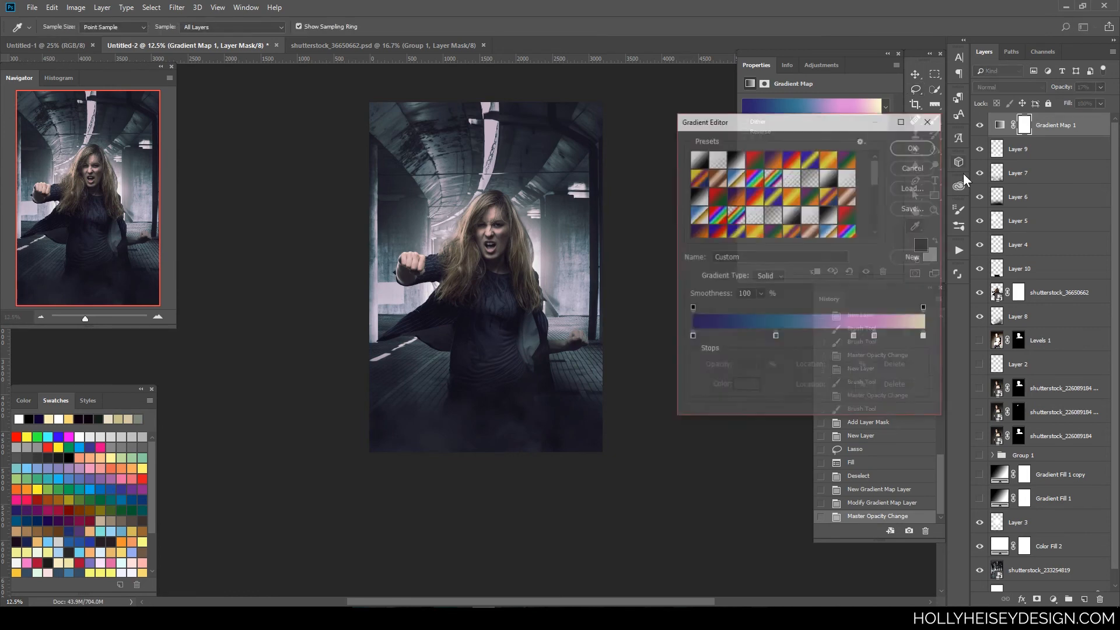
left_click_drag(873, 339, 876, 345)
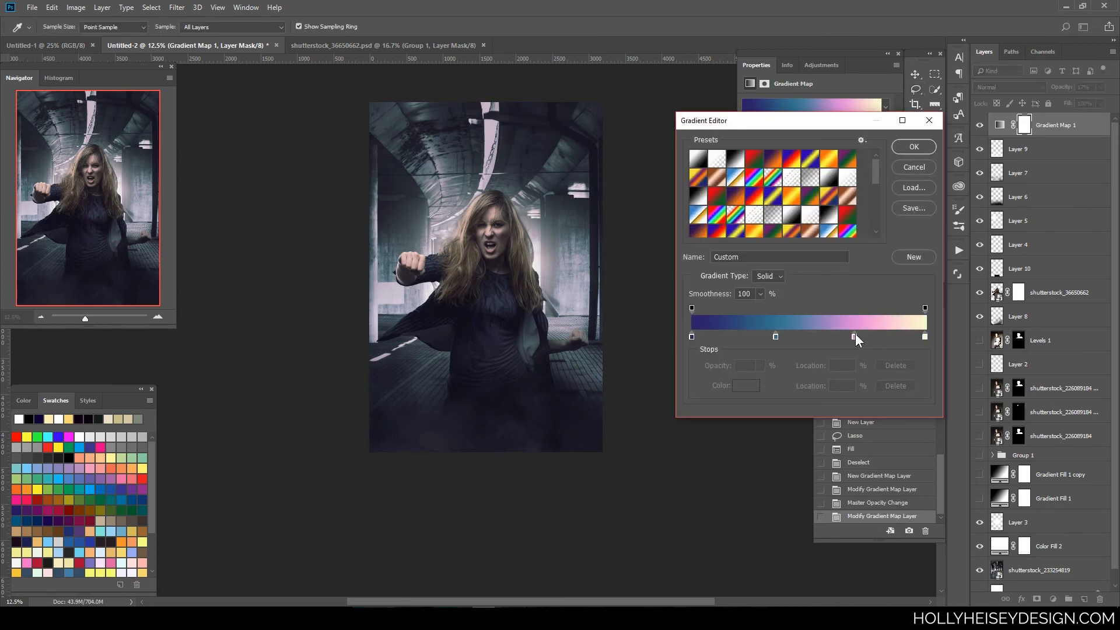
double_click(855, 335)
left_click(964, 292)
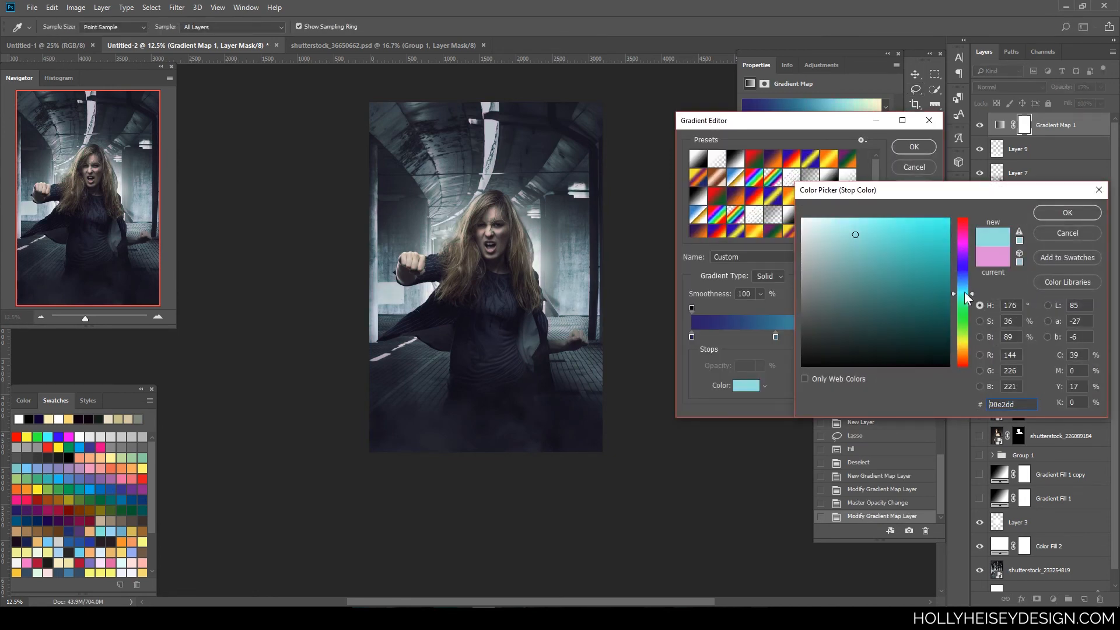
left_click_drag(888, 247, 883, 216)
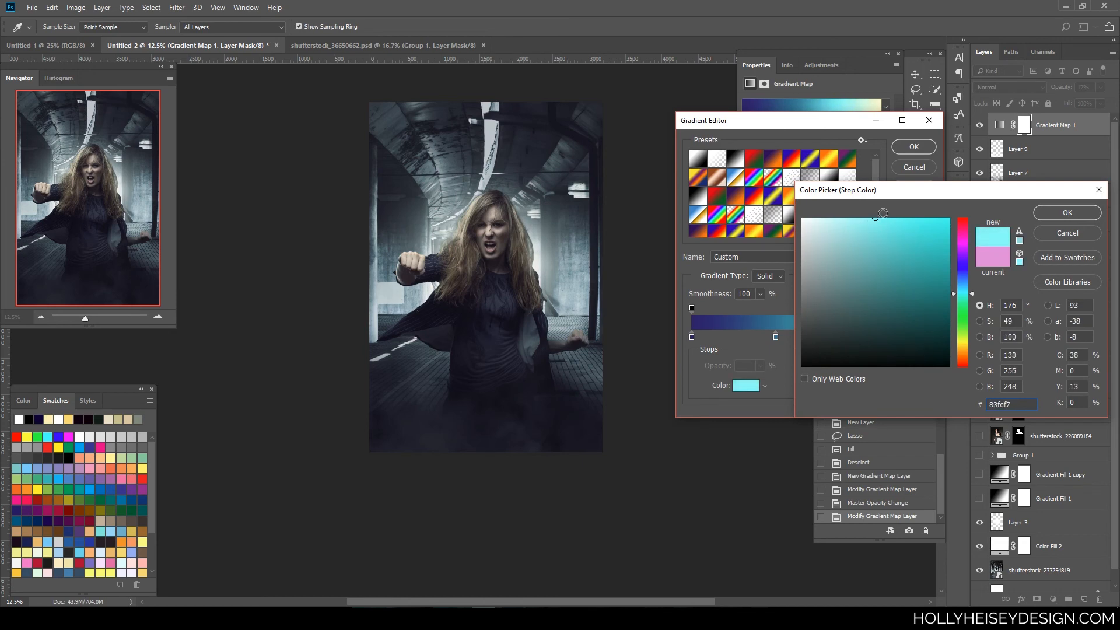
left_click(1063, 213)
left_click(914, 147)
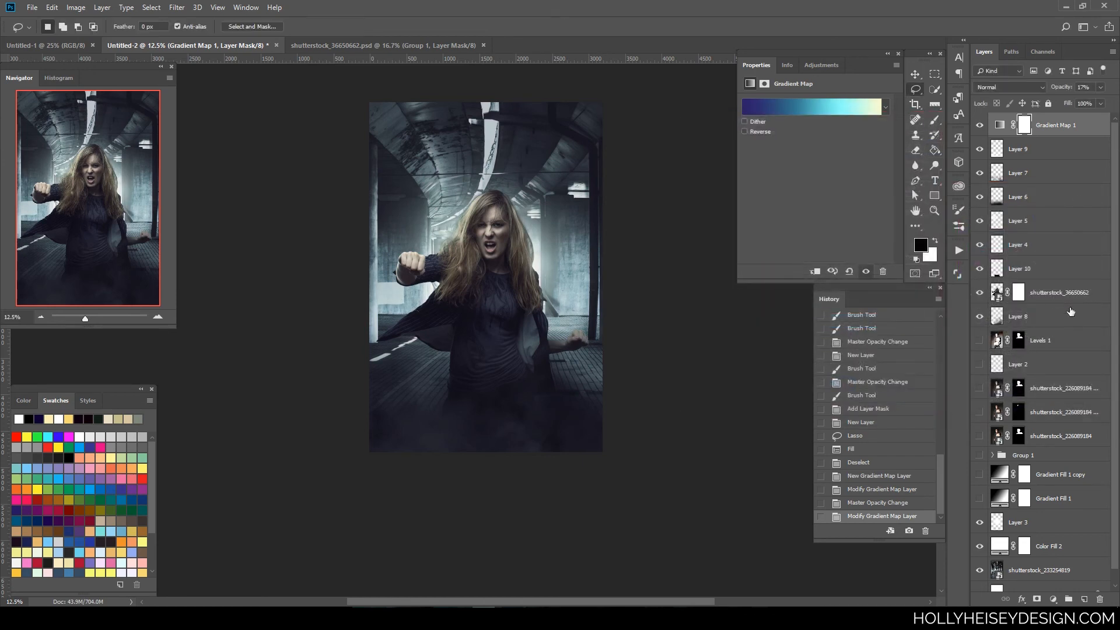
Add a Color Lookup adjustment using the TealOrangePlusContrast.3DL file and lower its opacity to 24%
left_click(1054, 600)
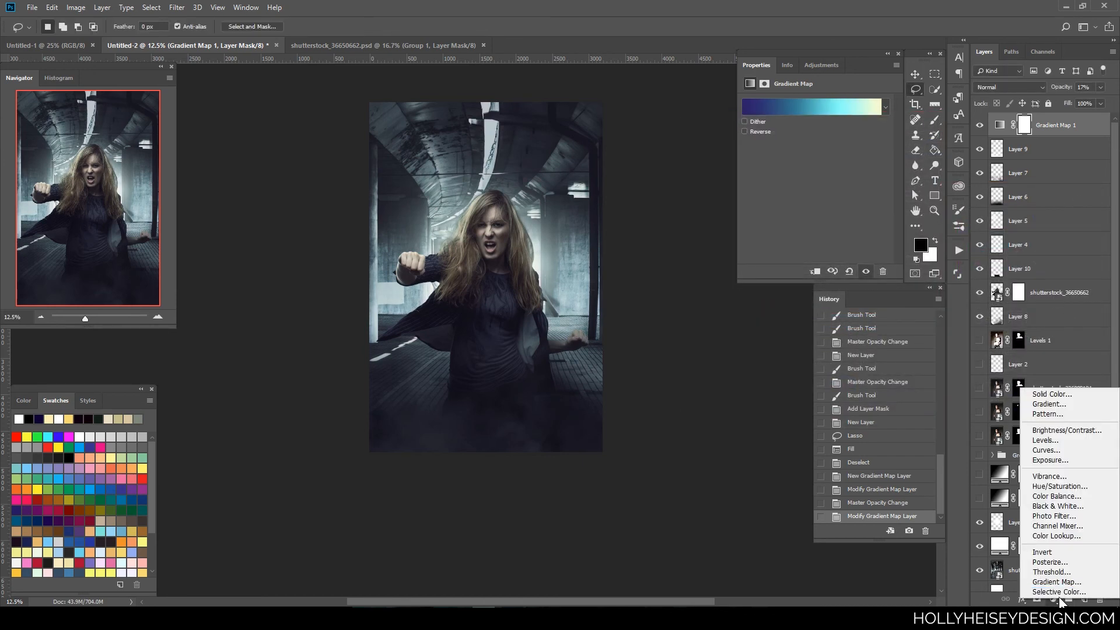
left_click(1062, 534)
left_click(845, 104)
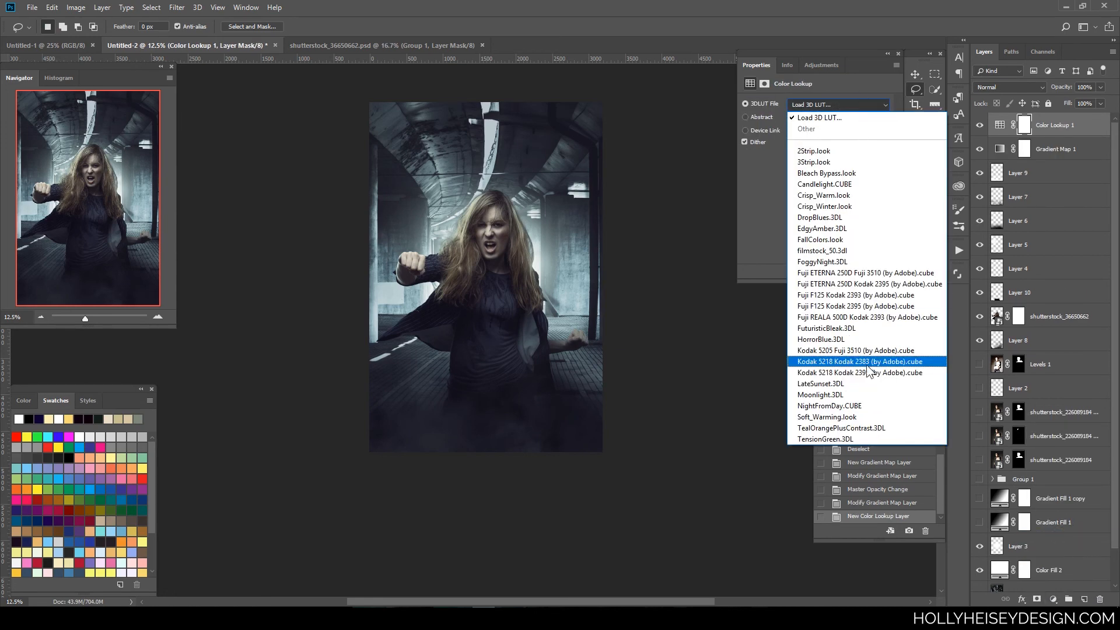
left_click(841, 427)
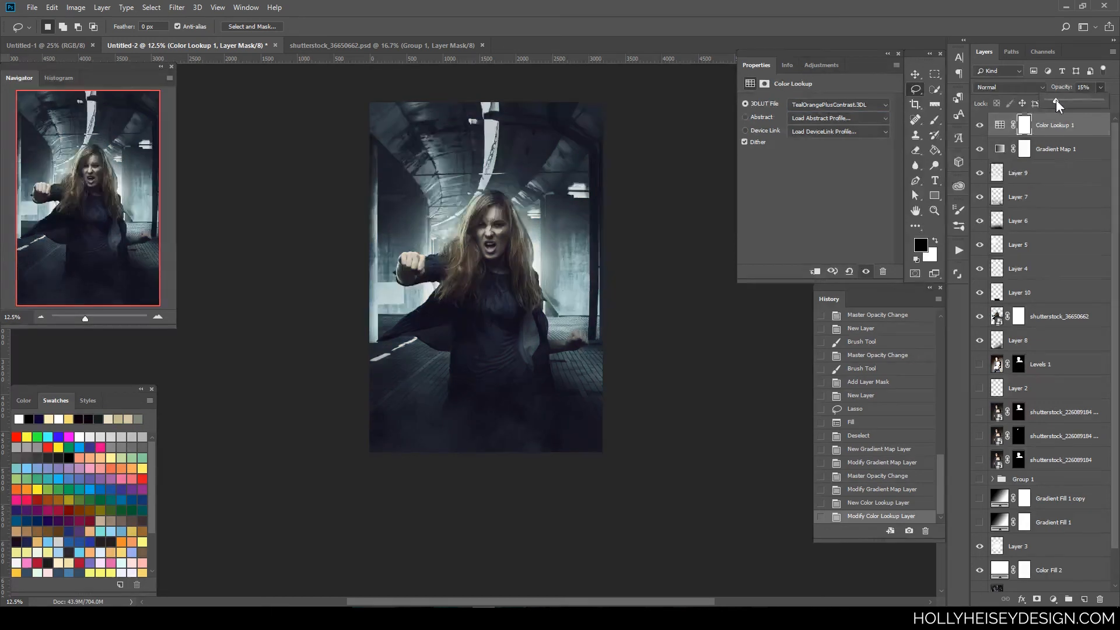
left_click_drag(1059, 100, 1060, 100)
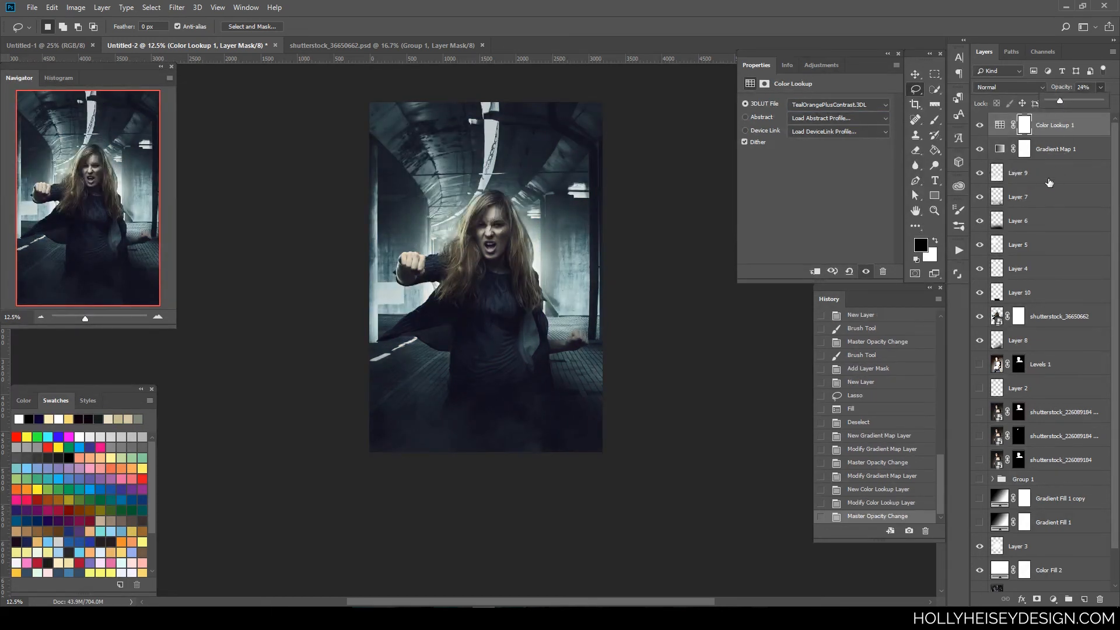
Add a new layer on top and paint one white glow beside the woman's head with a soft 2600 px brush
key("ctrl+plus")
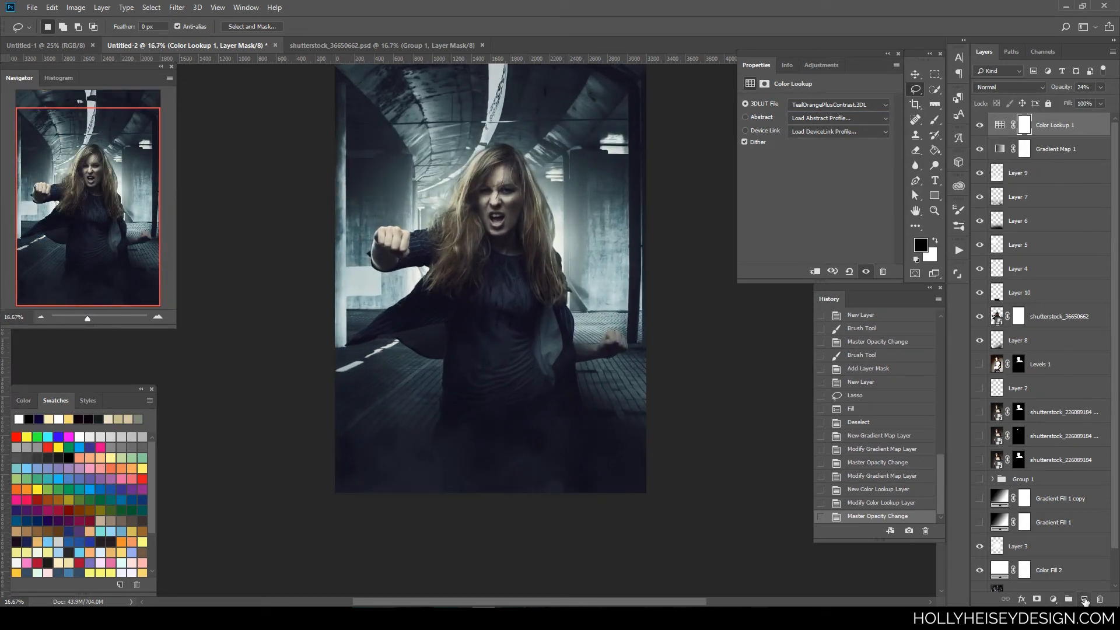
left_click(1084, 599)
key("ctrl+minus")
key("ctrl+minus")
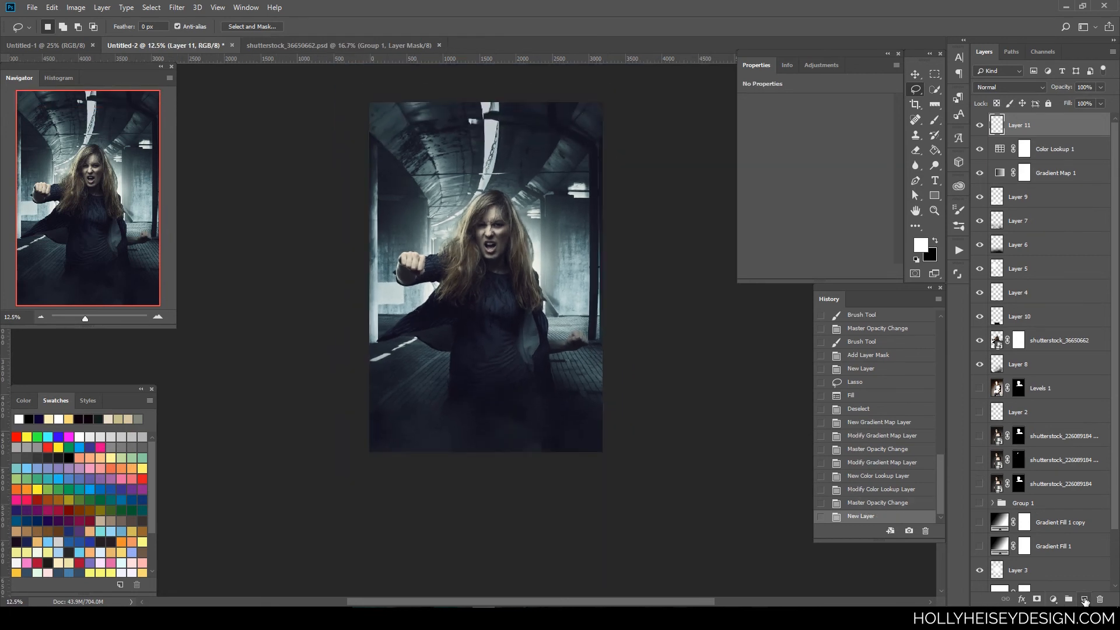
left_click(934, 120)
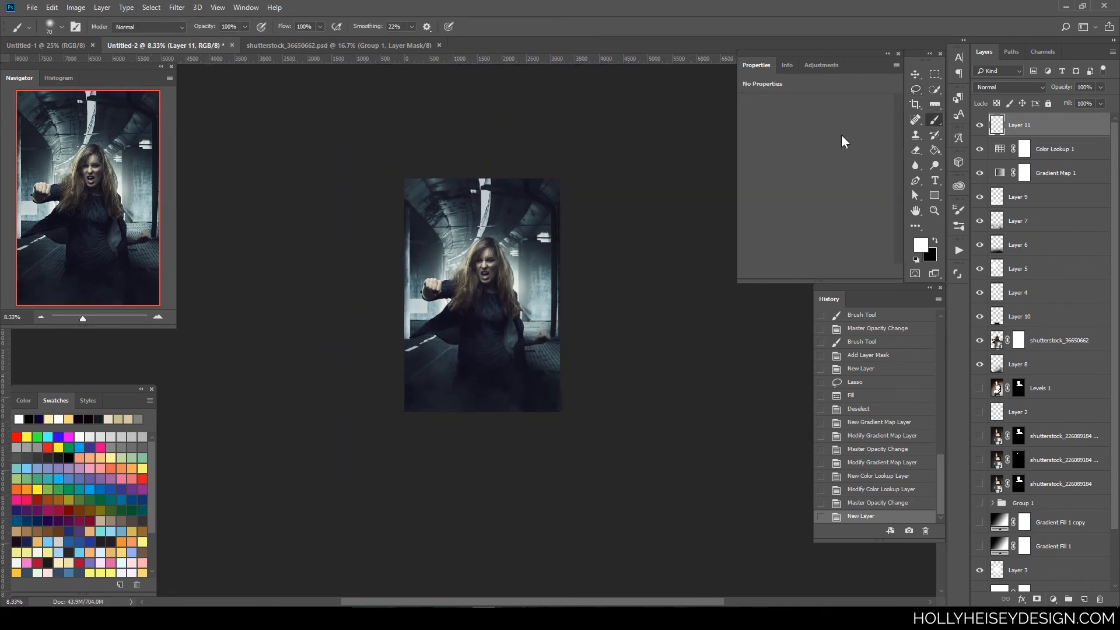
key("bracketright")
key("bracketright")
key("bracketright")
key("bracketright")
key("bracketright")
key("bracketright")
key("bracketright")
key("bracketright")
key("bracketright")
key("bracketright")
key("bracketright")
key("bracketright")
key("bracketright")
key("bracketright")
key("bracketright")
key("bracketright")
key("bracketright")
key("bracketright")
key("bracketright")
key("bracketright")
left_click(468, 265)
Set the glow layer's blend mode to Overlay and its opacity to 35%
left_click(1010, 87)
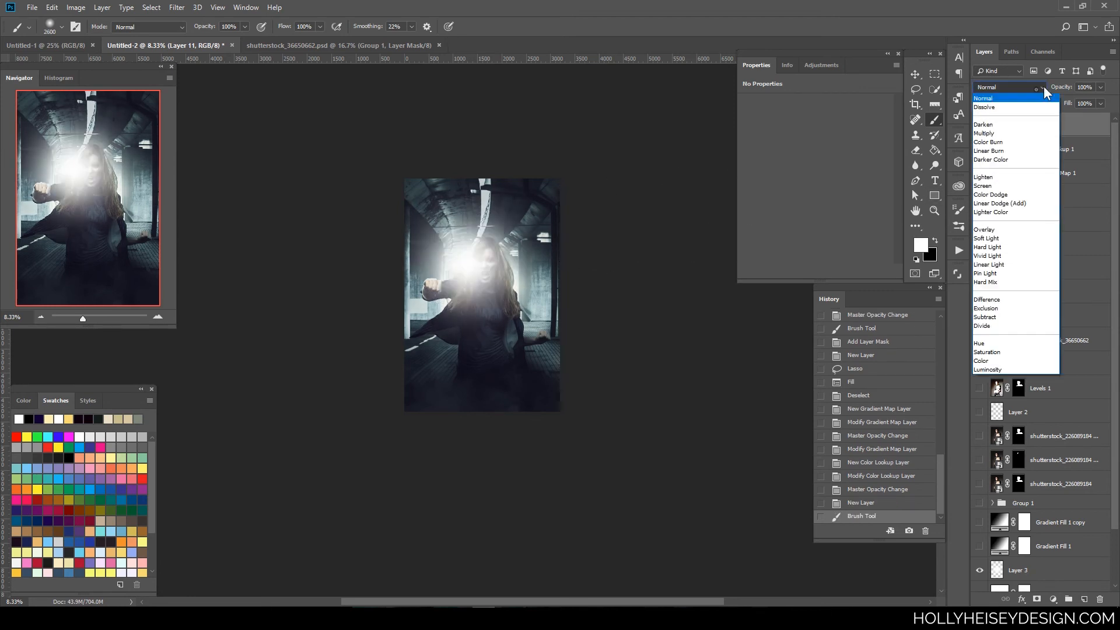
left_click(998, 222)
left_click(1100, 87)
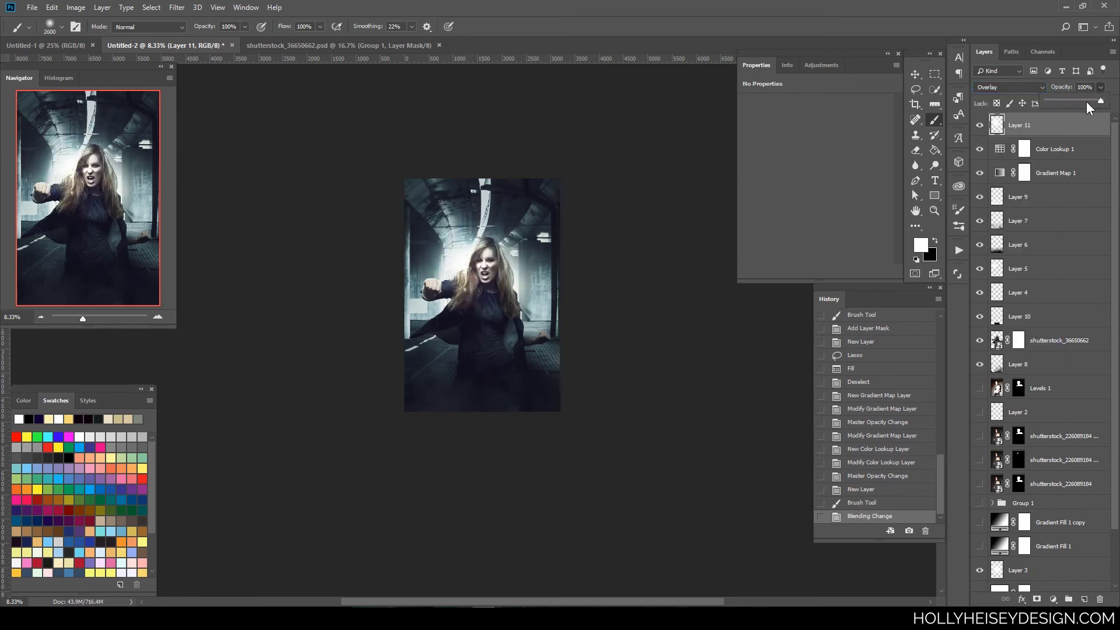
left_click_drag(1086, 102, 1055, 103)
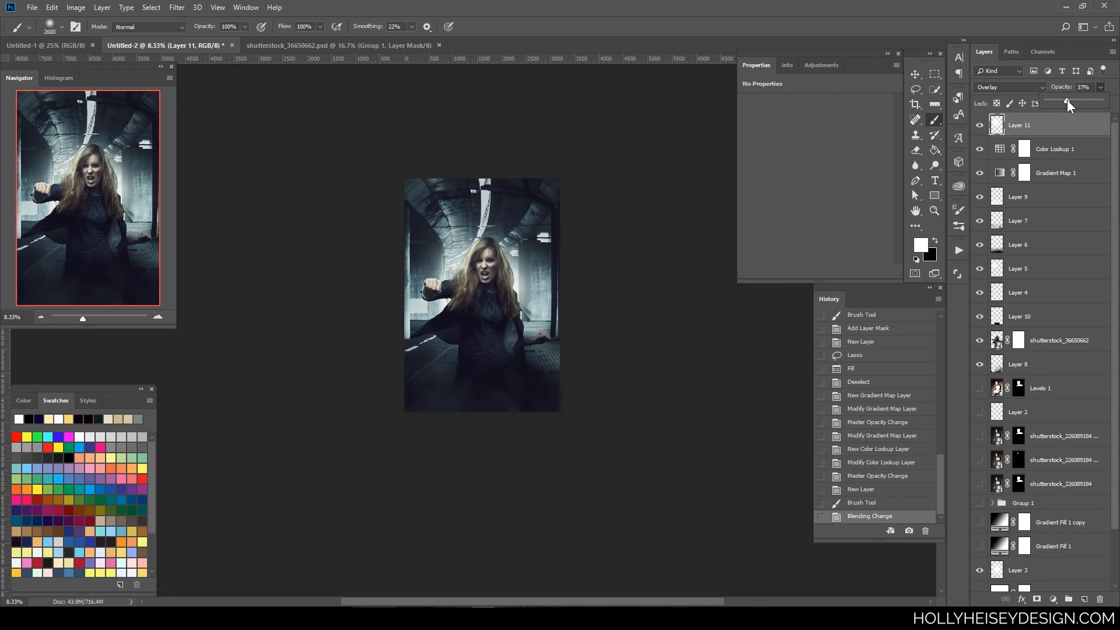
left_click_drag(1066, 99, 1066, 99)
Add another empty layer above the glow layer
key("ctrl+plus")
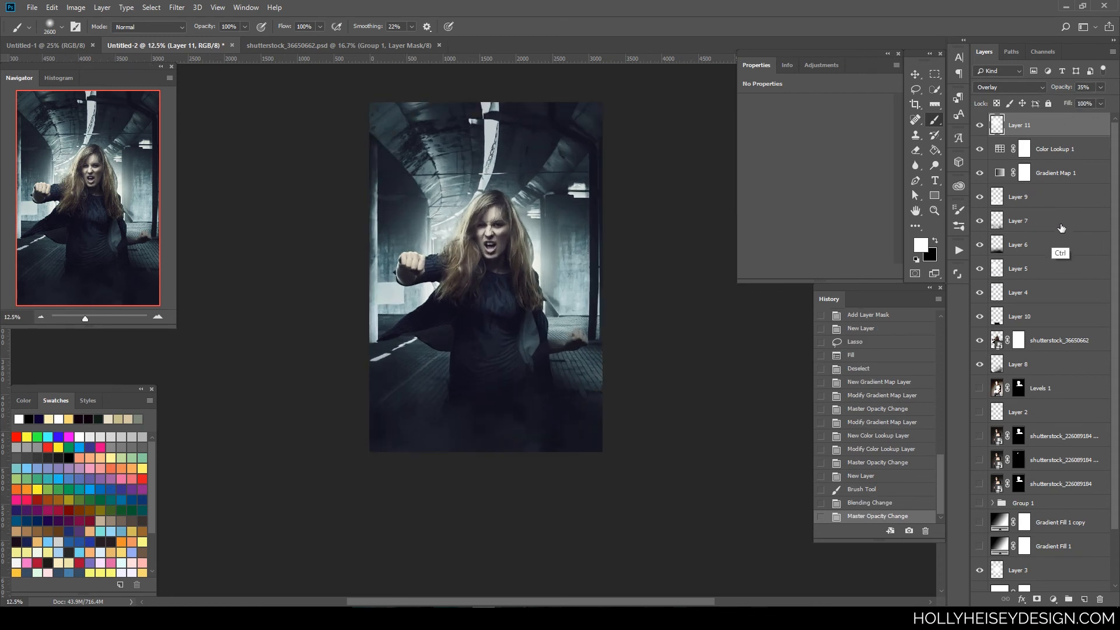
key("ctrl+plus")
key("ctrl+plus")
left_click_drag(595, 380, 607, 432)
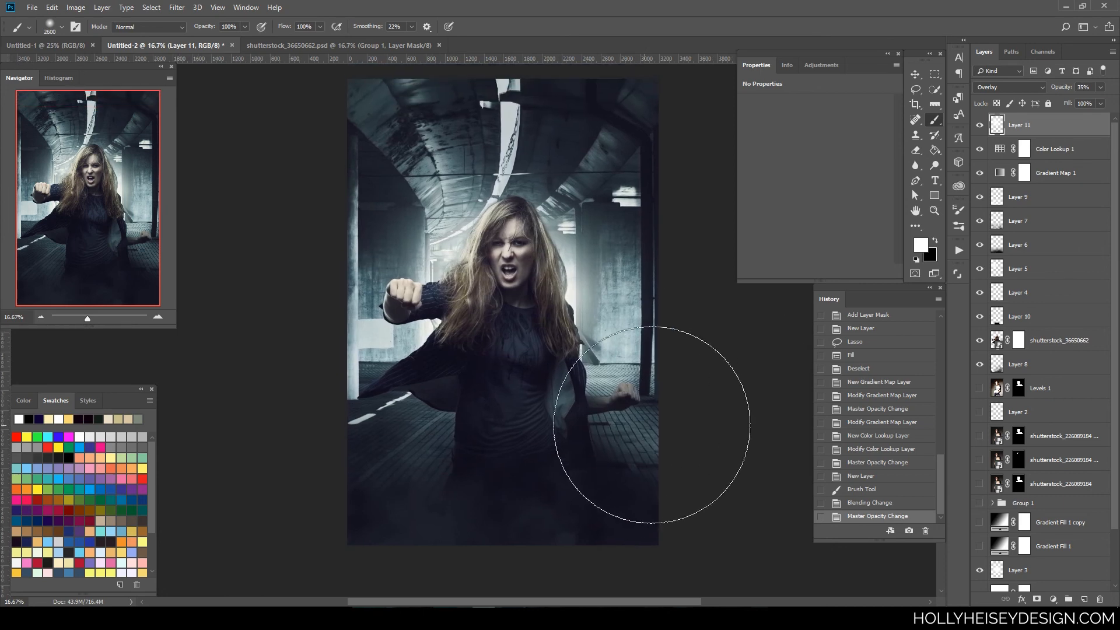
left_click(1086, 598)
Shrink the brush and paint thin white rim-light strokes along both outer edges of the woman's hair
key("ctrl+plus")
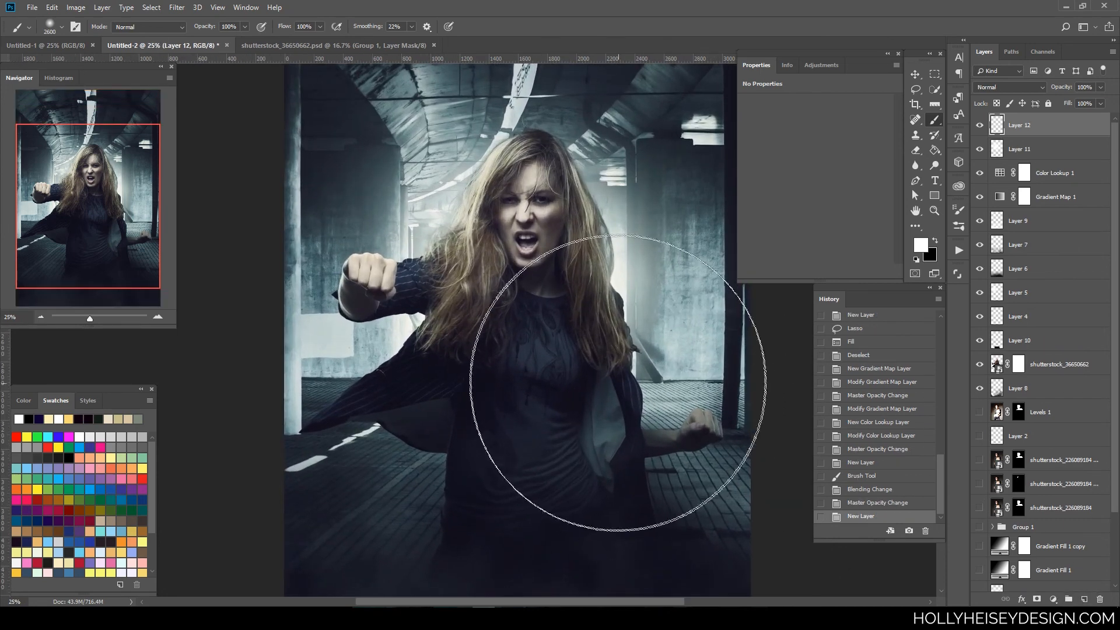
left_click_drag(616, 383, 604, 431)
key("ctrl+plus")
key("bracketleft")
key("bracketleft")
key("bracketleft")
key("bracketleft")
key("bracketleft")
key("bracketleft")
key("bracketleft")
key("bracketleft")
key("bracketleft")
key("bracketleft")
key("bracketleft")
key("bracketleft")
key("bracketleft")
key("bracketleft")
key("bracketleft")
key("bracketleft")
key("bracketleft")
key("bracketleft")
key("bracketleft")
key("bracketleft")
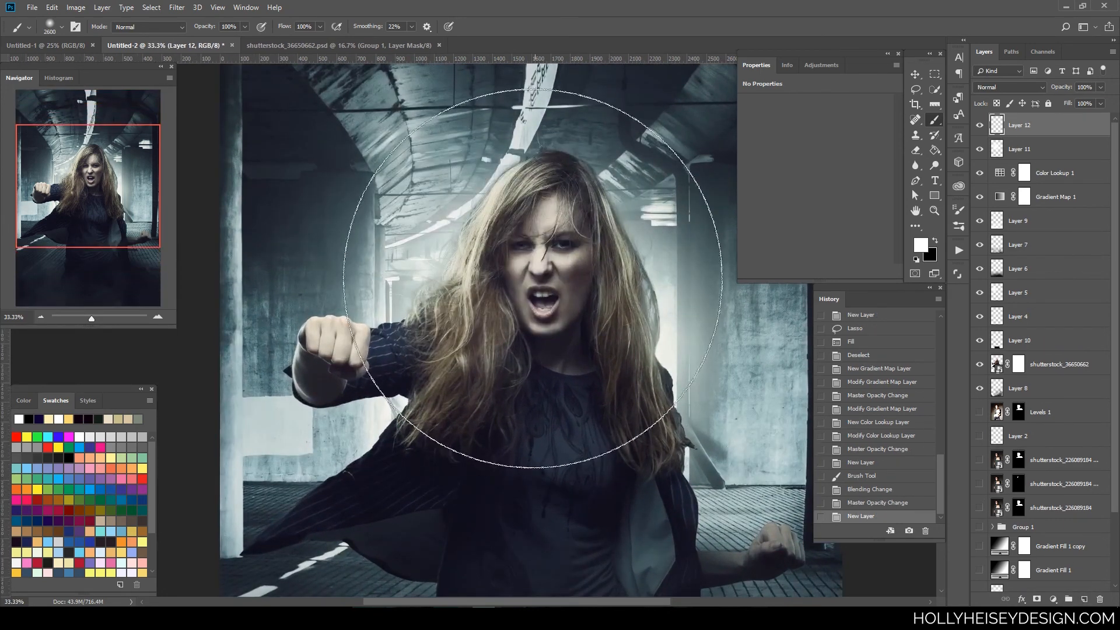
key("bracketleft")
key("bracketleft")
key("bracketleft")
key("bracketleft")
key("bracketleft")
key("bracketleft")
key("bracketleft")
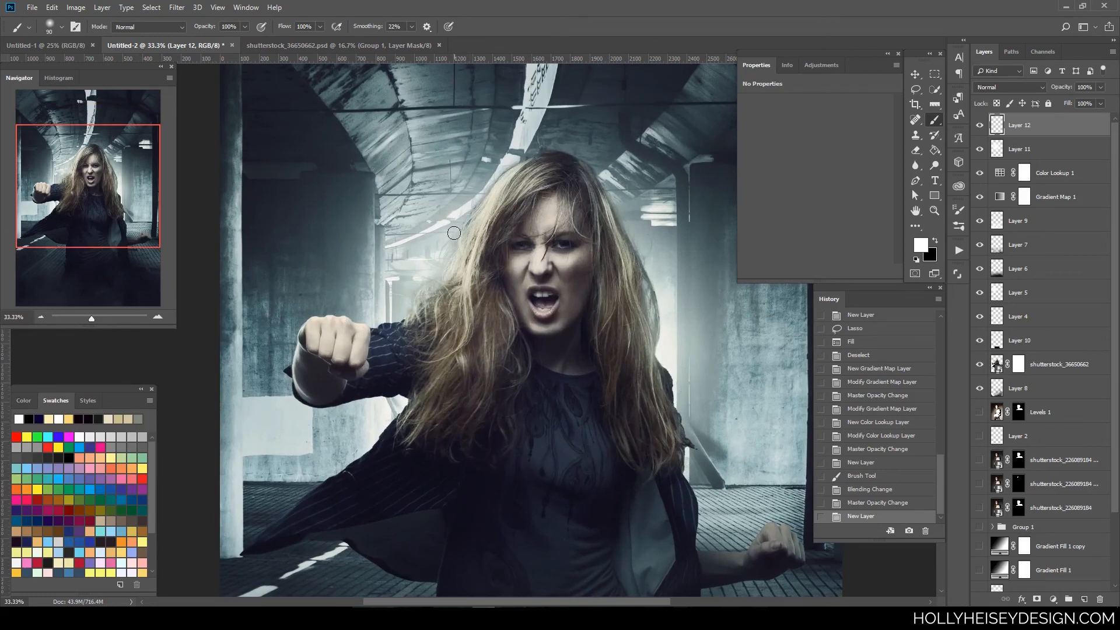
key("ctrl+plus")
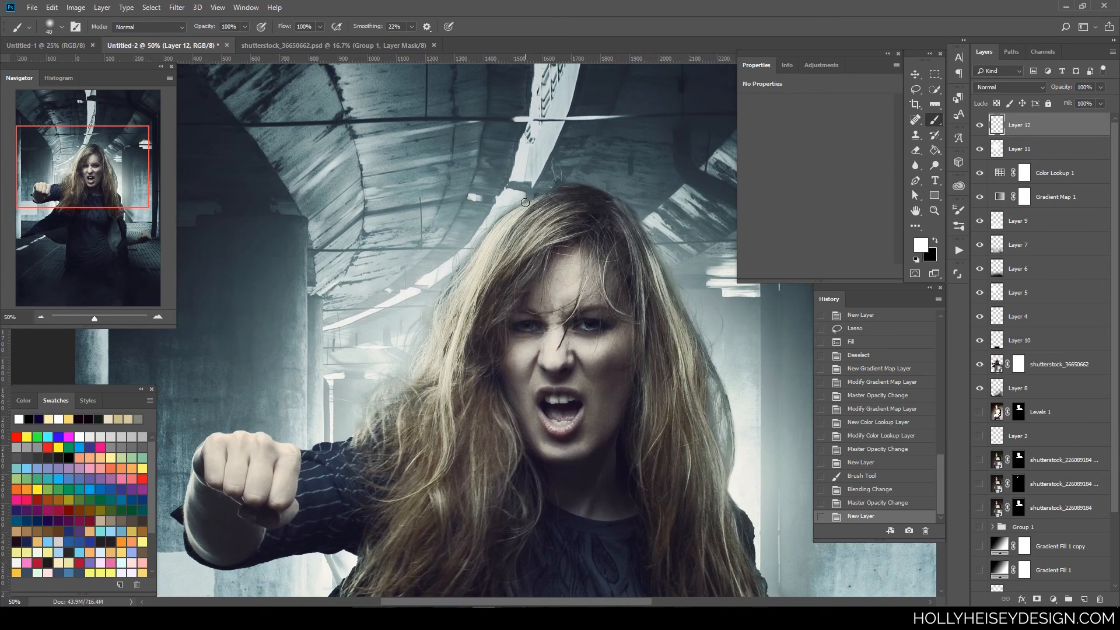
mouse_move(534, 196)
left_mouse_down()
mouse_move(481, 236)
mouse_move(401, 378)
left_mouse_up()
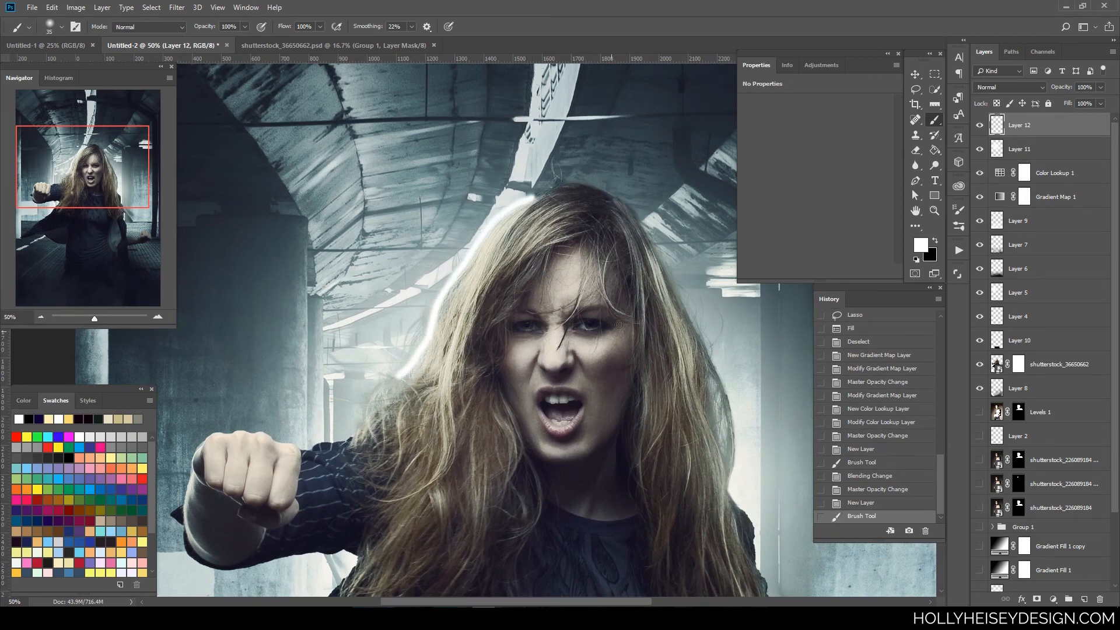
mouse_move(624, 203)
left_mouse_down()
mouse_move(730, 410)
mouse_move(739, 521)
mouse_move(752, 522)
mouse_move(761, 569)
left_mouse_up()
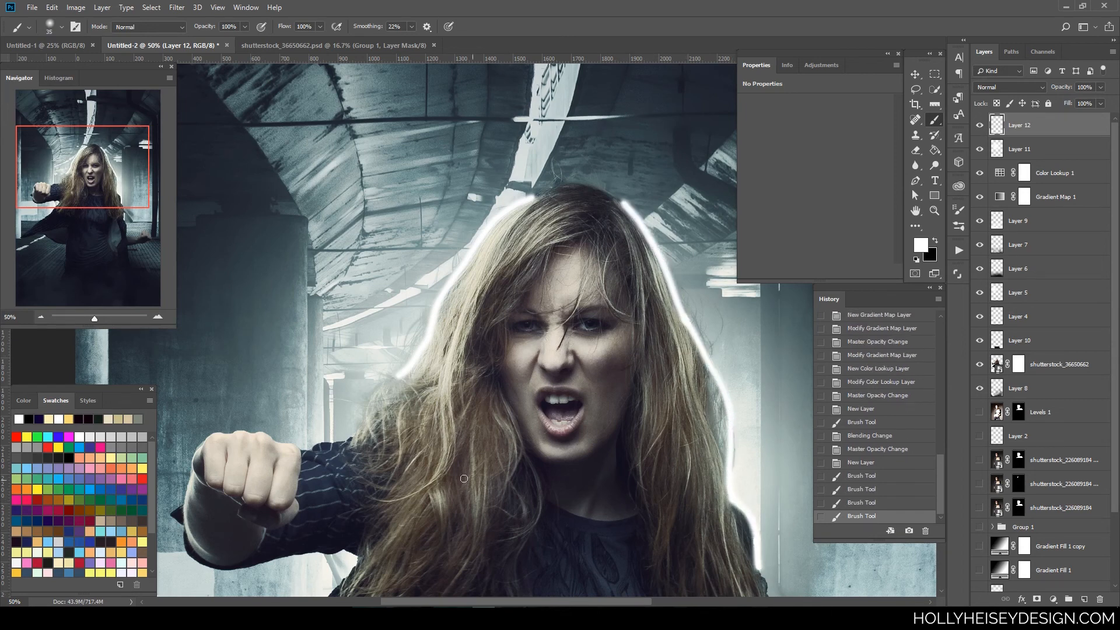
Paint white rim-light strokes along the top of the raised fist and sleeve, the shoulder edge and the remaining hair outline
mouse_move(358, 430)
left_mouse_down()
mouse_move(296, 450)
mouse_move(264, 432)
mouse_move(204, 434)
left_mouse_up()
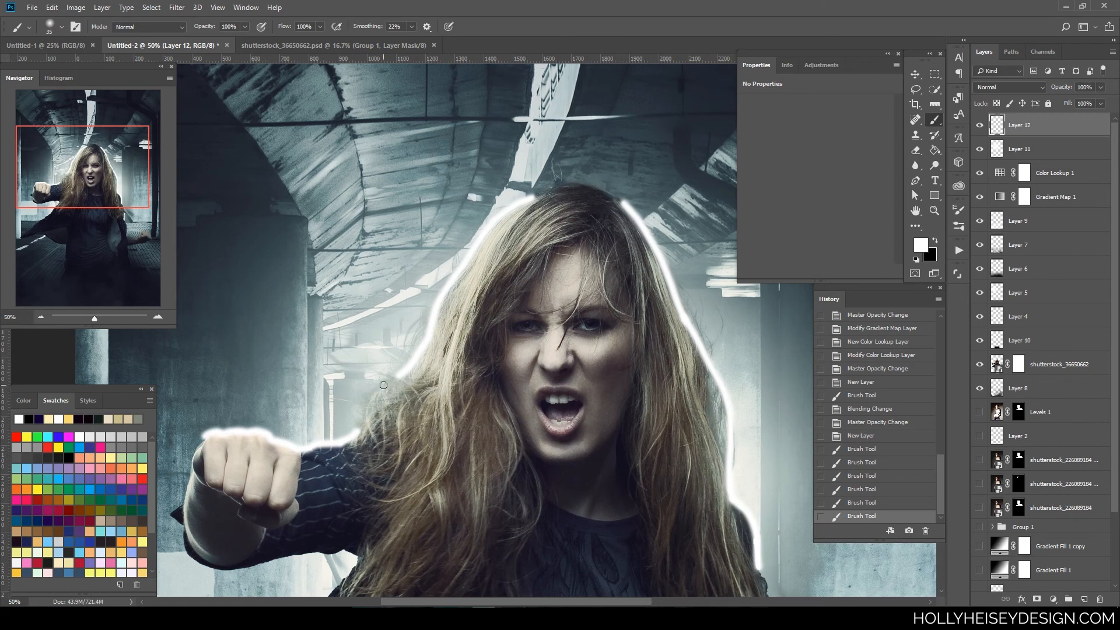
left_click_drag(383, 385, 367, 409)
scroll(472, 326, "down", 2)
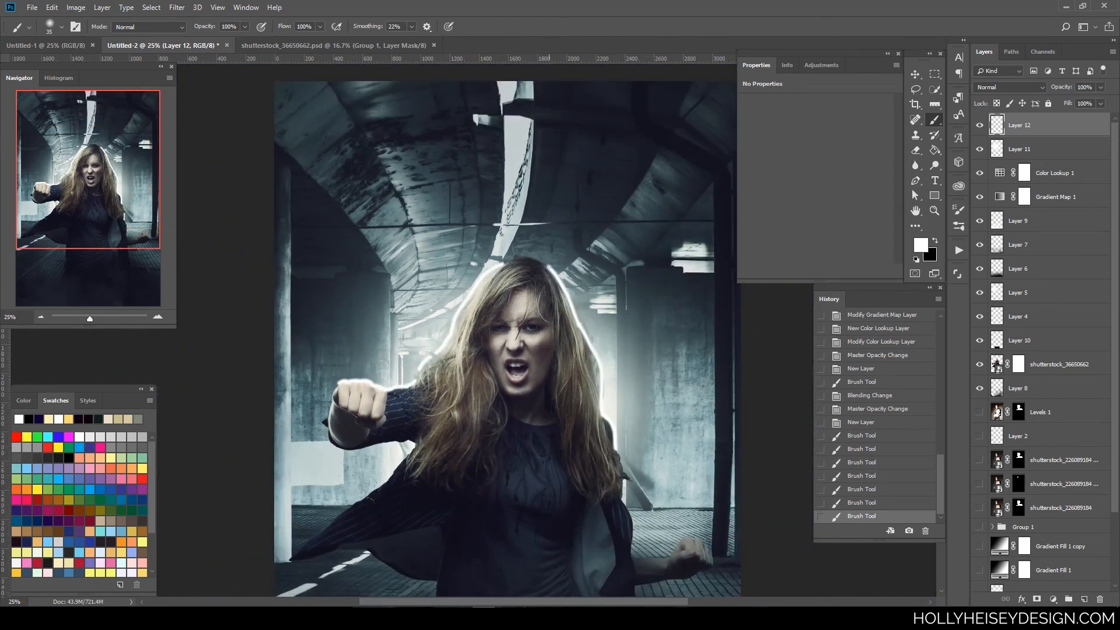
left_click_drag(548, 267, 577, 291)
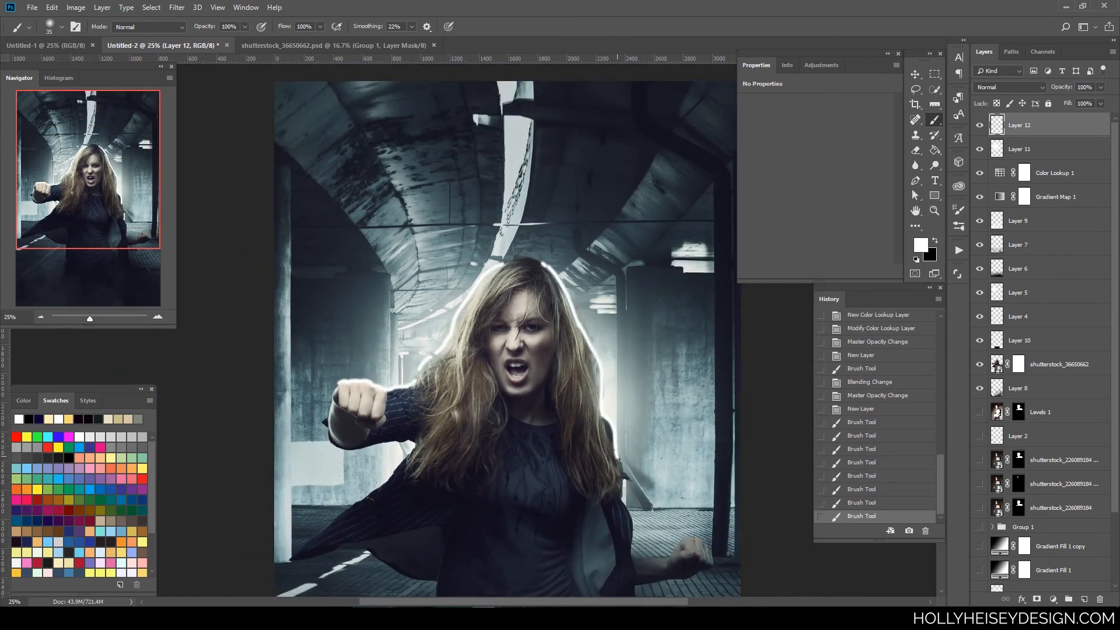
left_click_drag(619, 464, 629, 476)
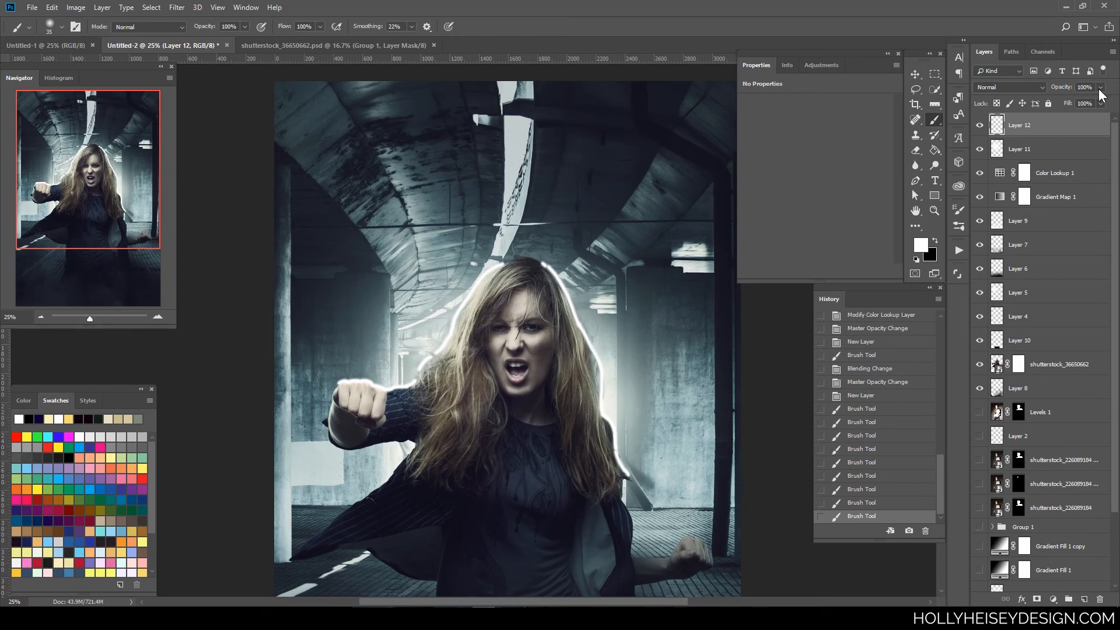
Set the rim-light layer's blend mode to Overlay and its opacity to 41%
left_click(1043, 87)
left_click(995, 232)
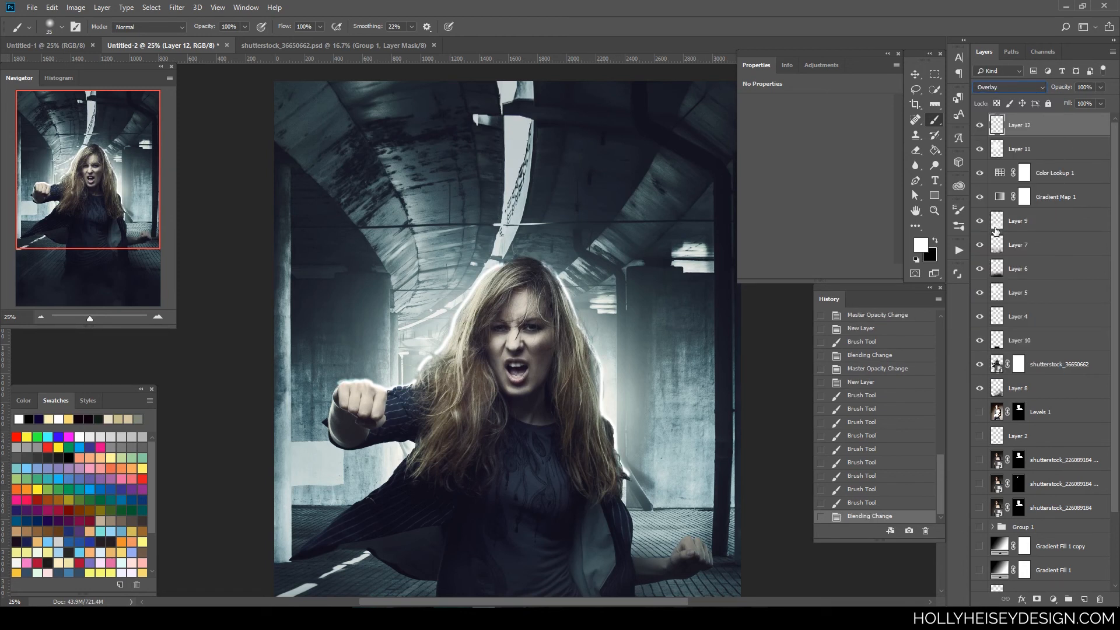
left_click_drag(1101, 92, 1069, 100)
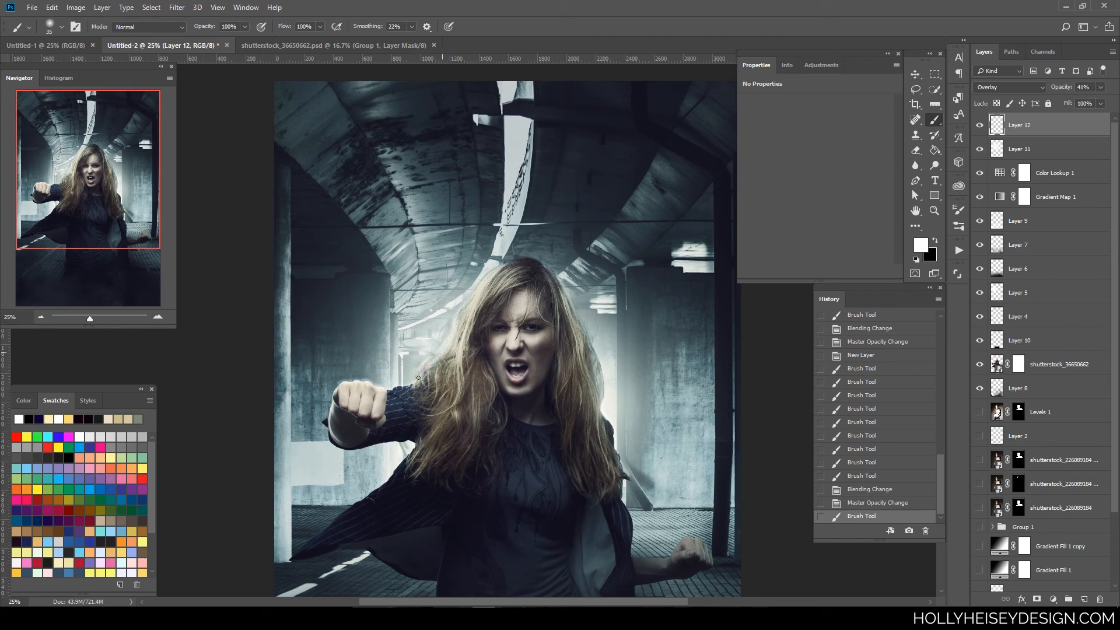
Add more thin white strokes along both sides and the top of the woman's hair to strengthen the rim light
left_click_drag(419, 377, 415, 382)
left_click_drag(440, 354, 425, 371)
left_click_drag(458, 327, 450, 345)
left_click_drag(487, 291, 474, 308)
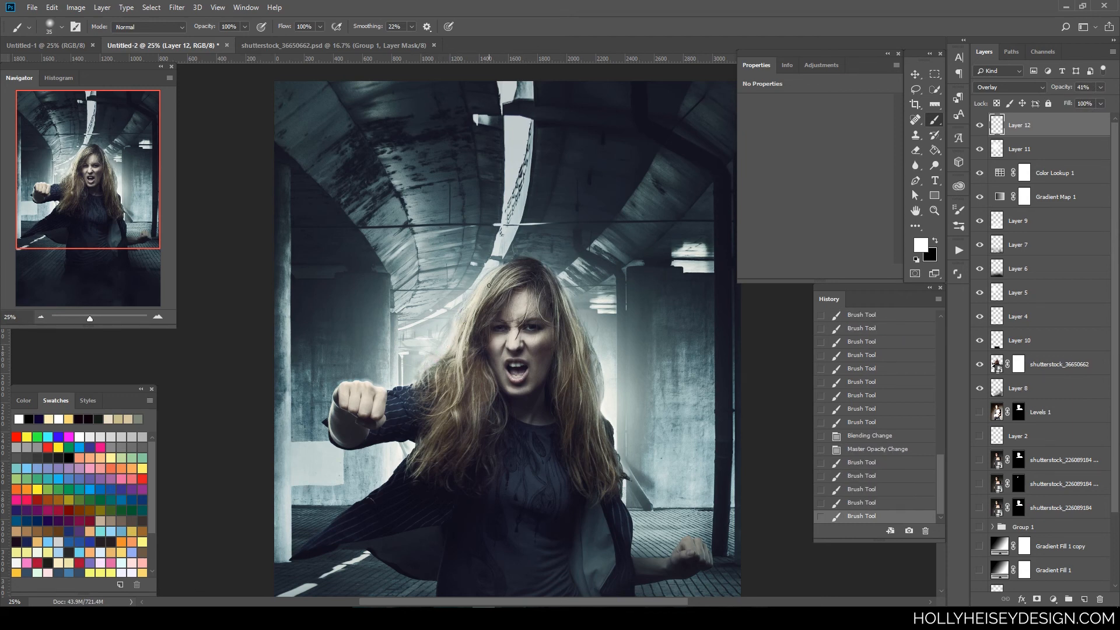
left_click_drag(513, 267, 584, 311)
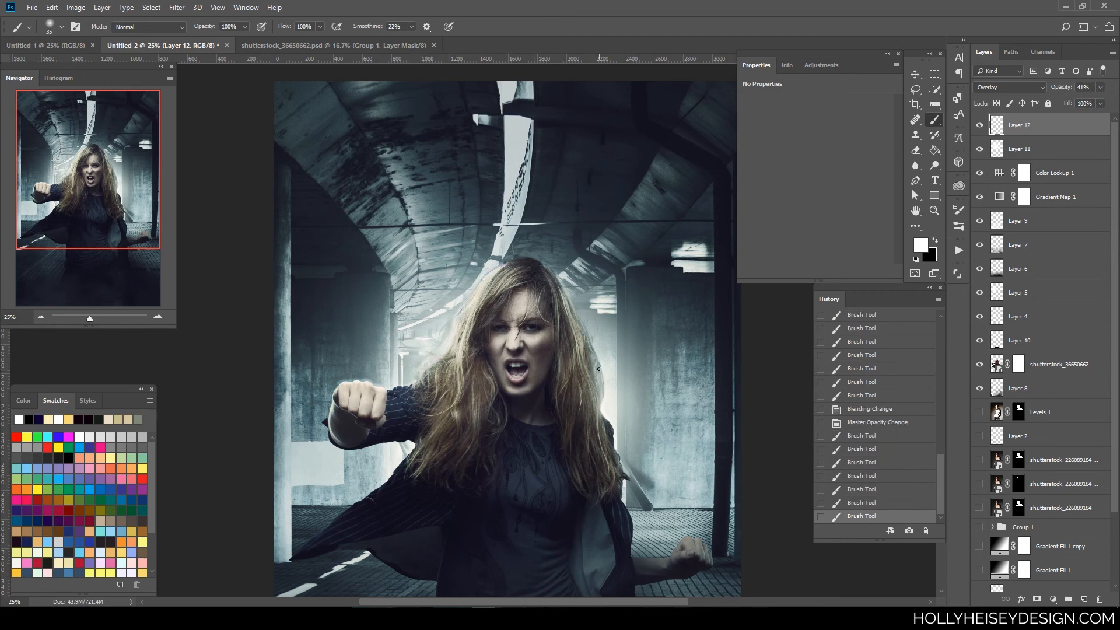
left_click_drag(599, 369, 605, 440)
key("ctrl+minus")
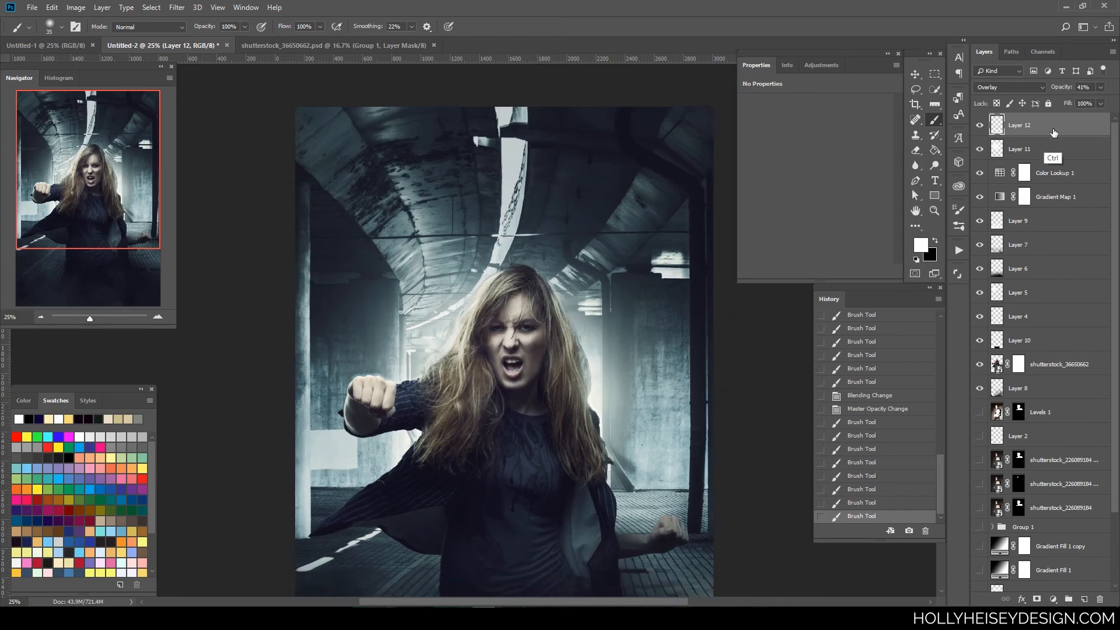
Erase excess rim light around the hair edge, raised arm and fist with a soft 400 px eraser
key("ctrl+plus")
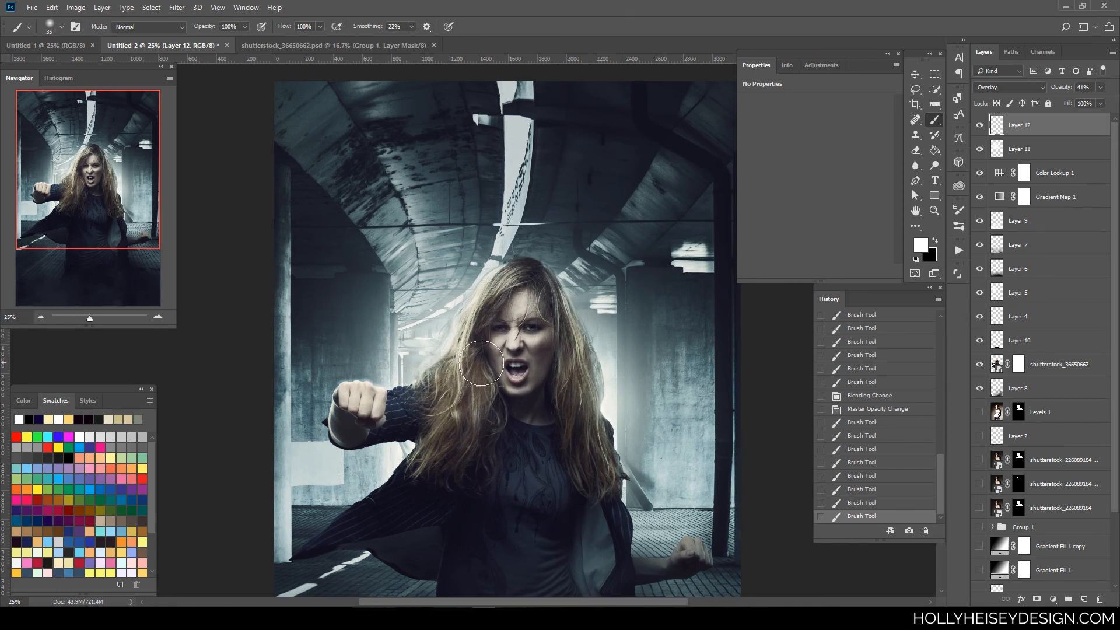
mouse_move(448, 355)
left_mouse_down()
mouse_move(433, 400)
mouse_move(382, 431)
left_mouse_up()
left_click_drag(324, 406, 325, 420)
mouse_move(325, 422)
left_mouse_down()
mouse_move(338, 445)
mouse_move(401, 420)
left_mouse_up()
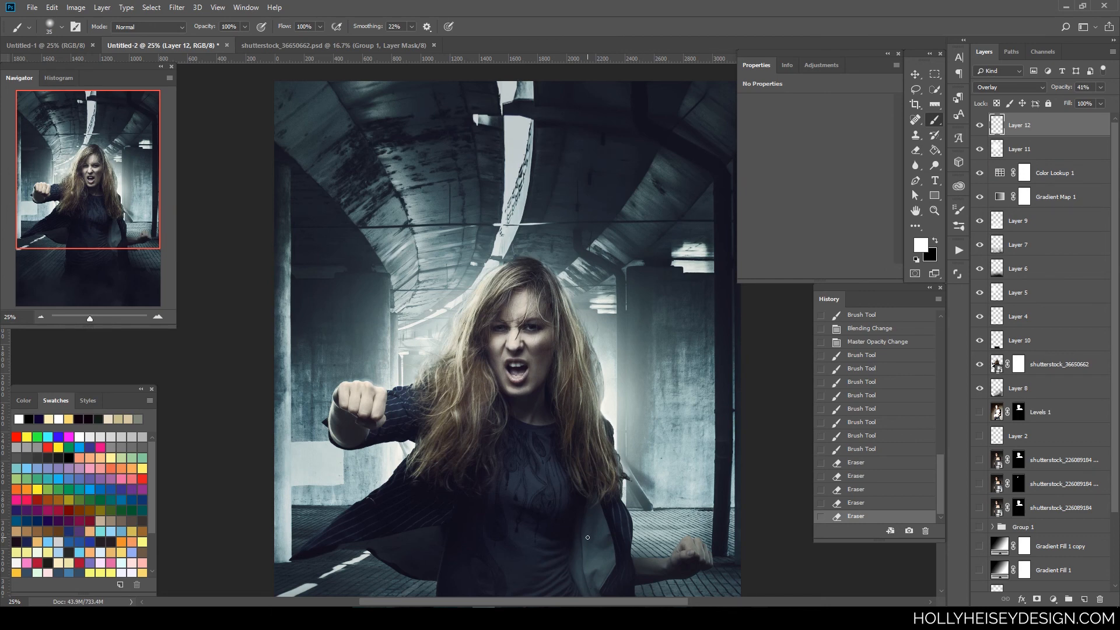
Lower the eraser opacity to 46% and soften the rim light along the arm and the hair edges
left_click(915, 150)
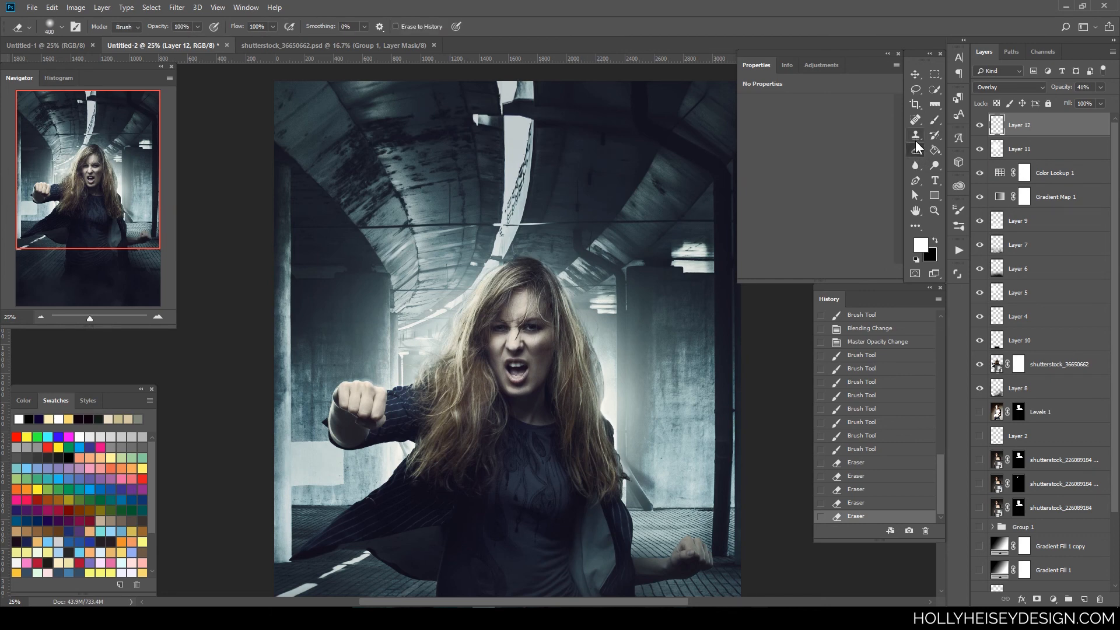
left_click(197, 27)
left_click(401, 8)
mouse_move(374, 386)
left_mouse_down()
mouse_move(378, 374)
mouse_move(332, 434)
mouse_move(403, 472)
left_mouse_up()
mouse_move(618, 432)
left_mouse_down()
mouse_move(628, 344)
mouse_move(598, 312)
left_mouse_up()
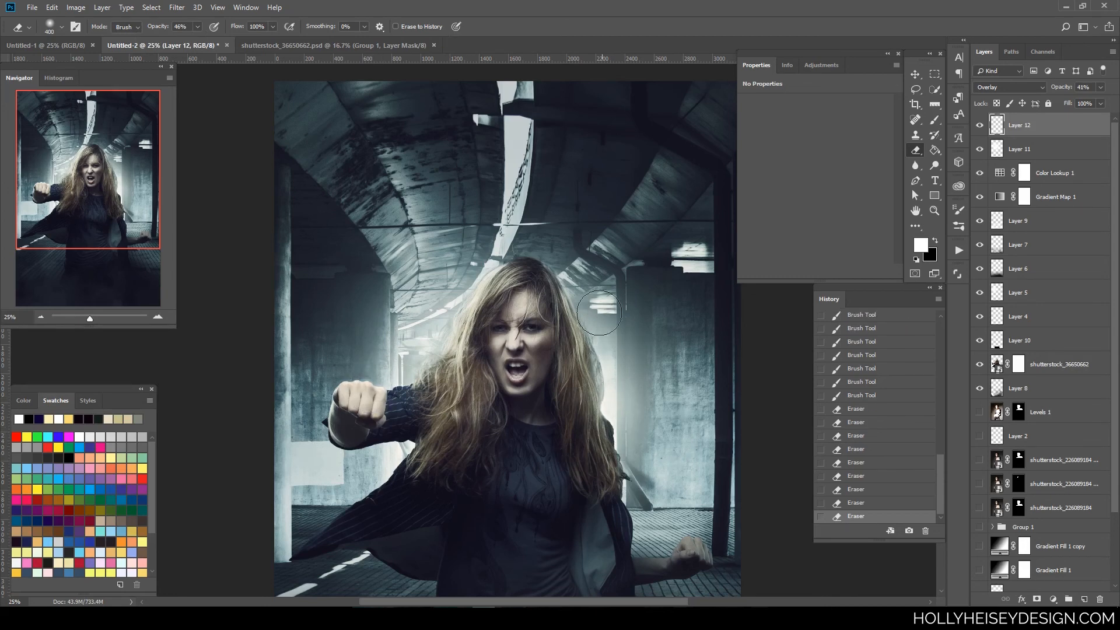
left_click_drag(486, 268, 464, 278)
Examine how the rim light blends around the hair and arm, both in the full composite and close up
key("ctrl+minus")
key("ctrl+minus")
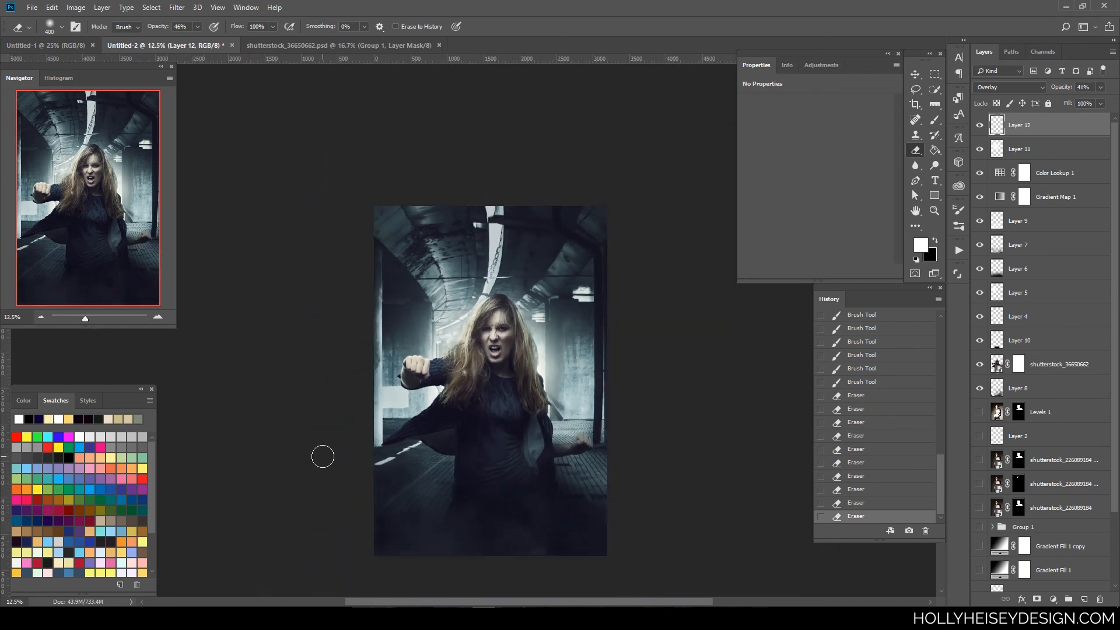
key("ctrl+plus")
key("ctrl+plus")
key("ctrl+plus")
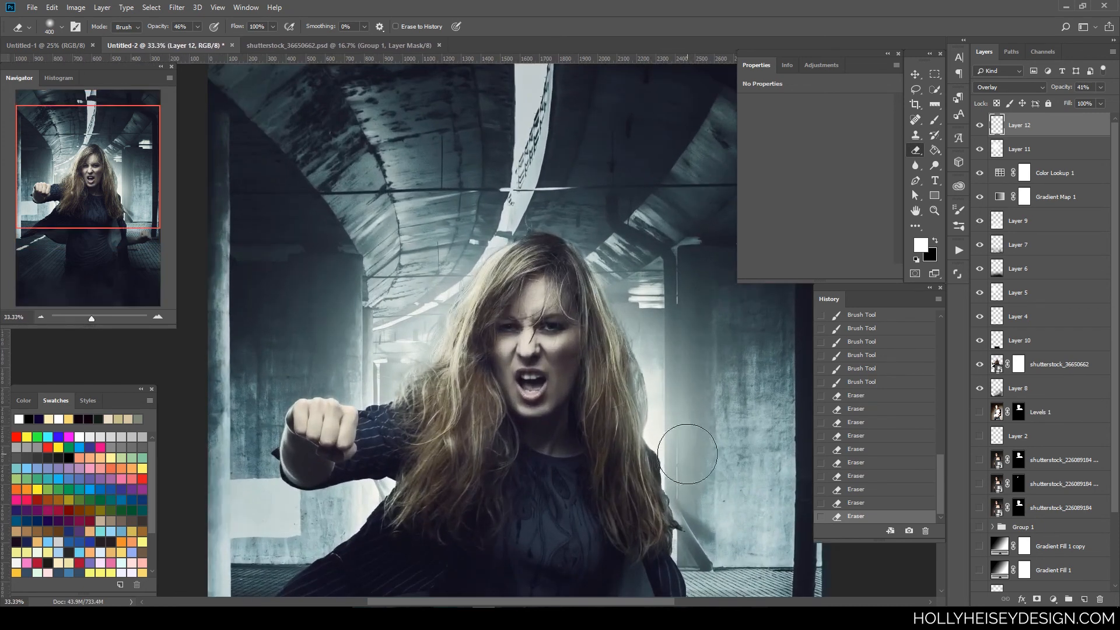
key("ctrl+minus")
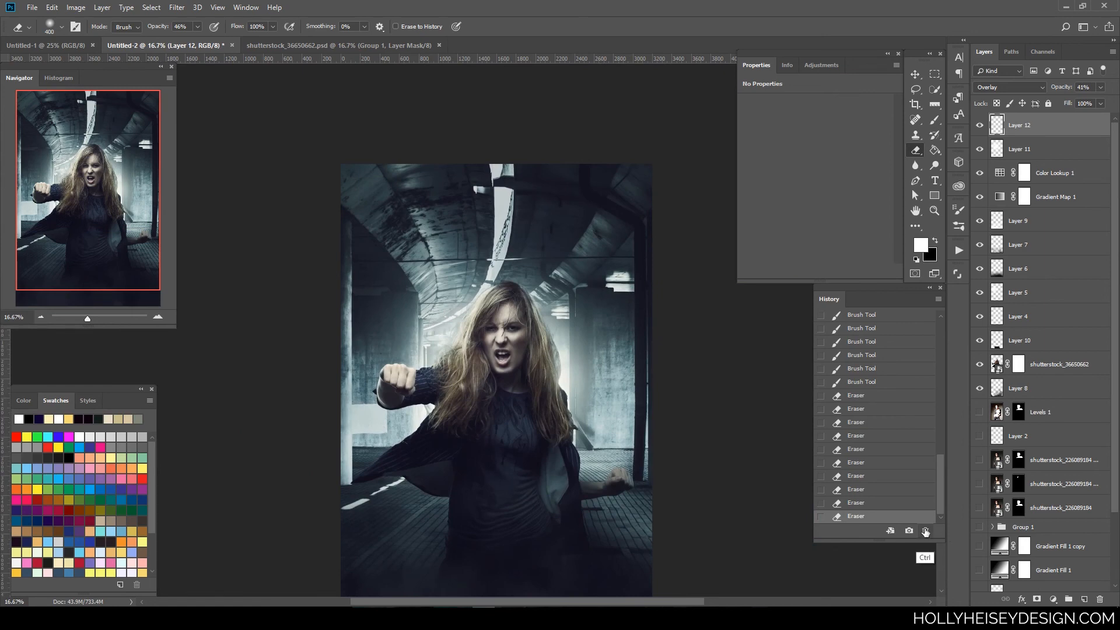
key("ctrl+plus")
key("ctrl+plus")
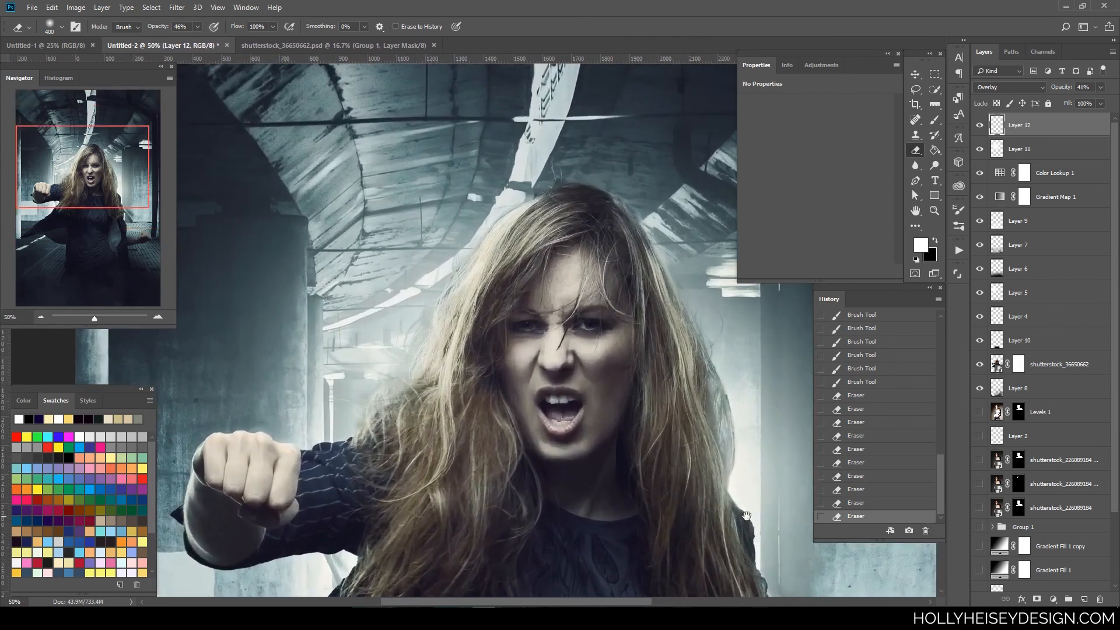
mouse_move(746, 514)
left_mouse_down()
mouse_move(670, 491)
mouse_move(666, 475)
left_mouse_up()
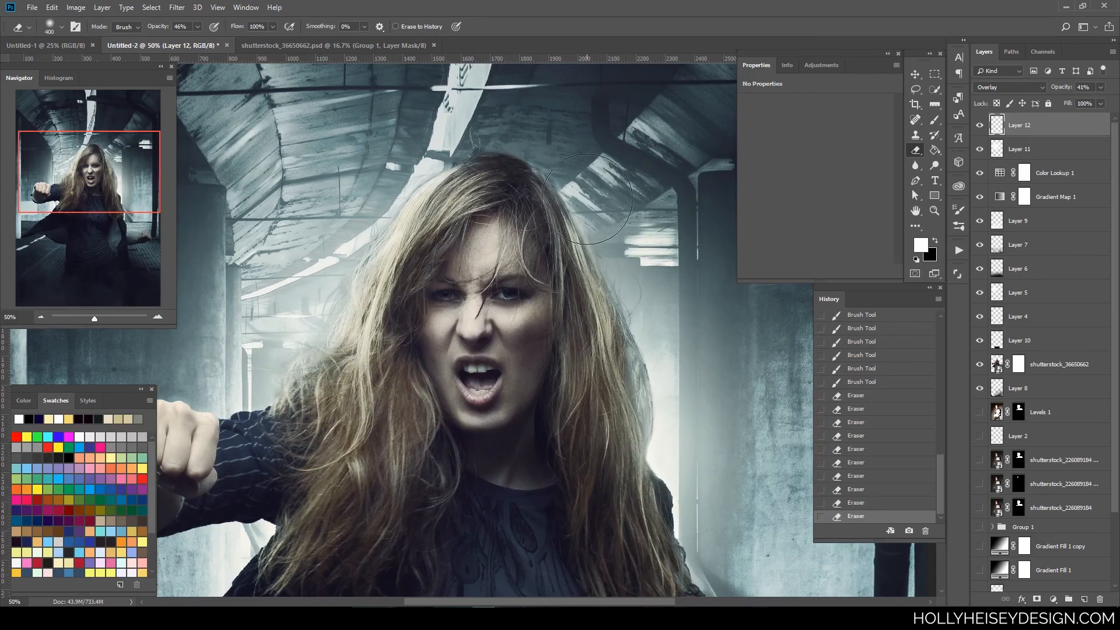
Shrink the eraser to 25 px and check the rim light on the figure
key("bracketleft")
key("bracketleft")
key("bracketleft")
key("bracketleft")
key("bracketleft")
key("bracketleft")
key("bracketleft")
key("bracketleft")
key("bracketleft")
key("bracketleft")
key("bracketleft")
key("bracketleft")
key("bracketleft")
key("bracketleft")
key("bracketleft")
key("bracketleft")
key("bracketleft")
key("ctrl+minus")
key("ctrl+minus")
left_click_drag(636, 466, 664, 455)
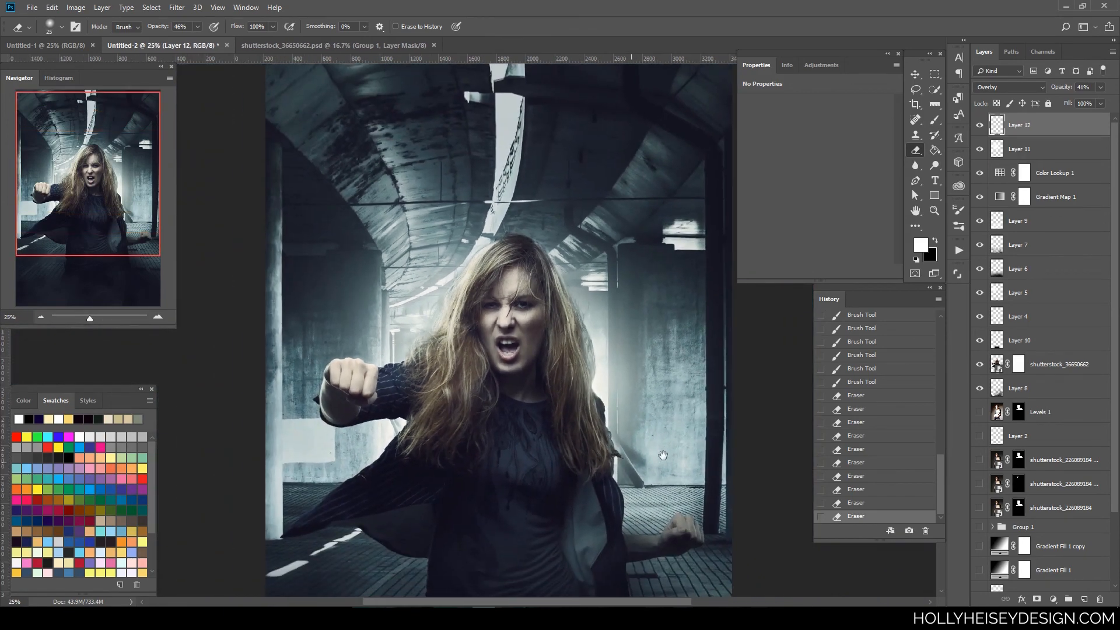
key("ctrl+plus")
key("ctrl+minus")
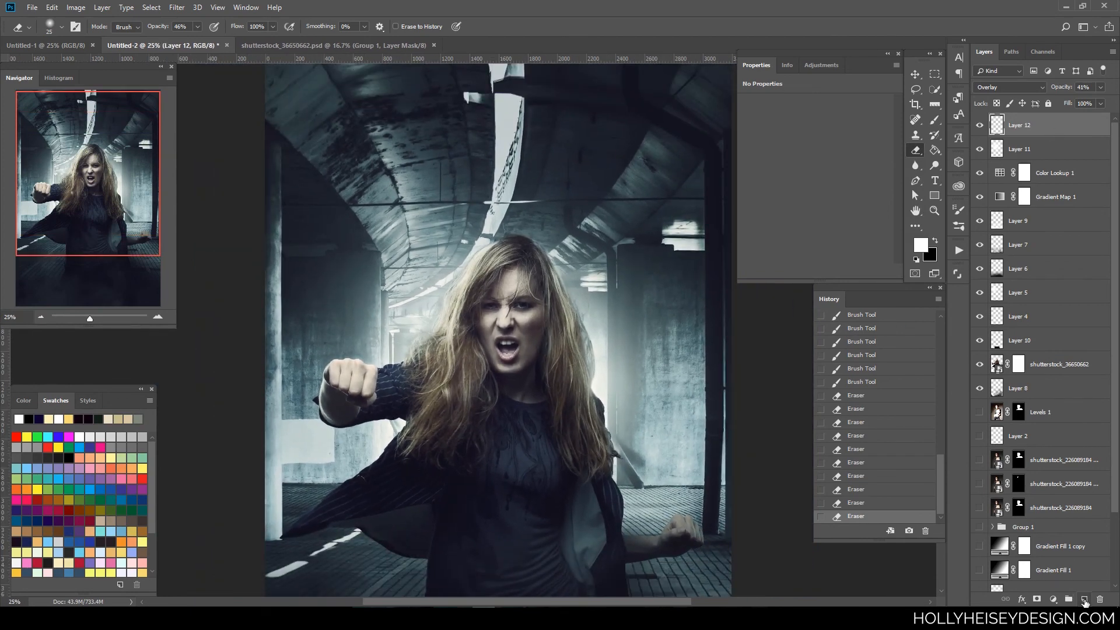
Add a new empty layer above the rim-light layer
left_click(1084, 599)
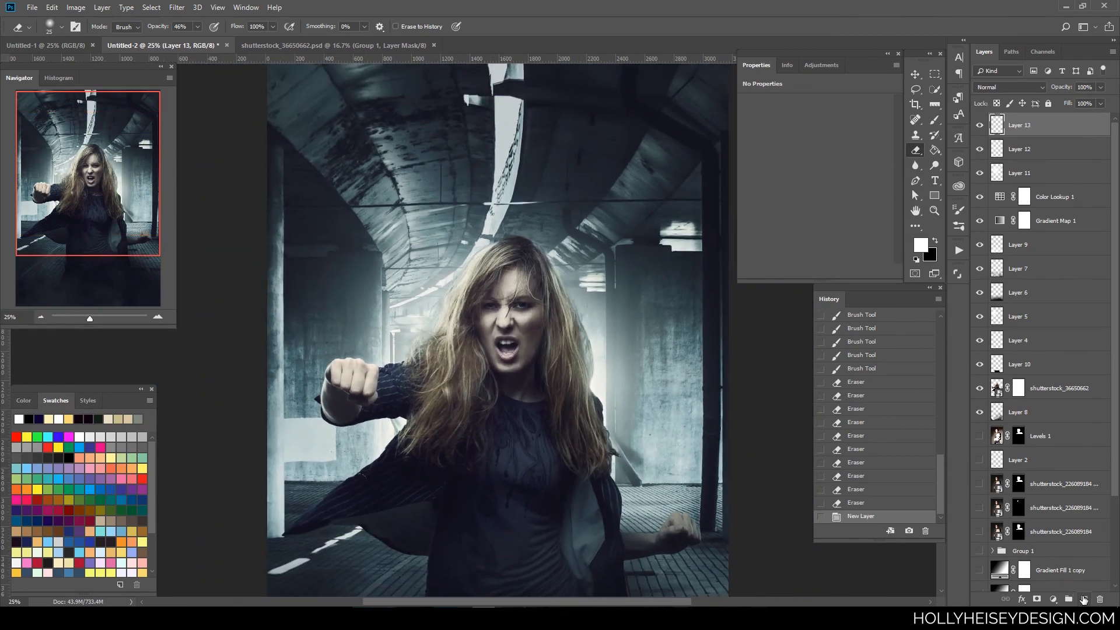
key("ctrl+minus")
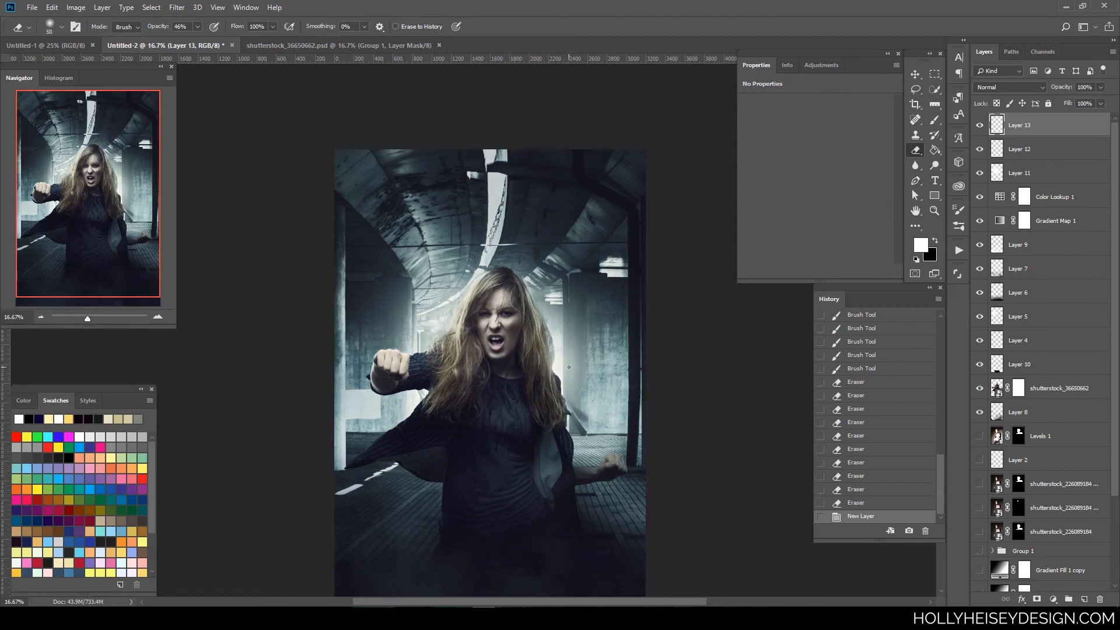
key("bracketright")
key("bracketright")
key("bracketright")
key("bracketright")
key("bracketright")
key("bracketright")
key("bracketright")
key("bracketright")
key("bracketright")
key("bracketright")
key("bracketright")
key("bracketright")
key("bracketright")
key("bracketright")
key("bracketright")
key("bracketright")
key("bracketright")
key("bracketright")
left_click_drag(559, 355, 607, 426)
left_click_drag(563, 371, 583, 375)
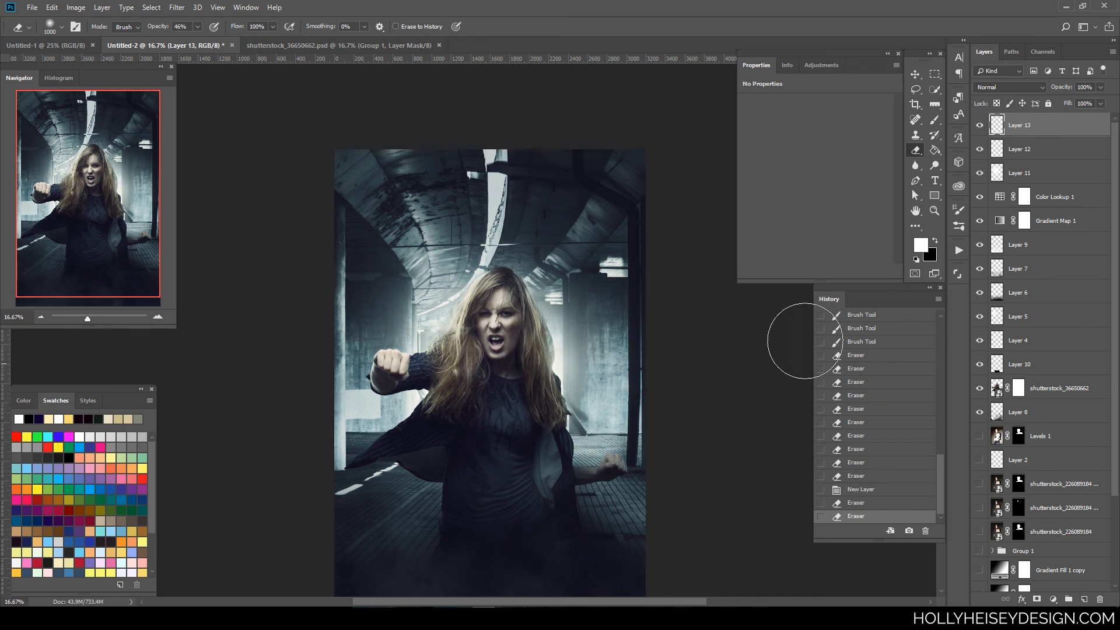
Paint a large soft white glow spot beside the hair with the Brush tool and a smaller 600 px one on the head's other side
left_click(935, 120)
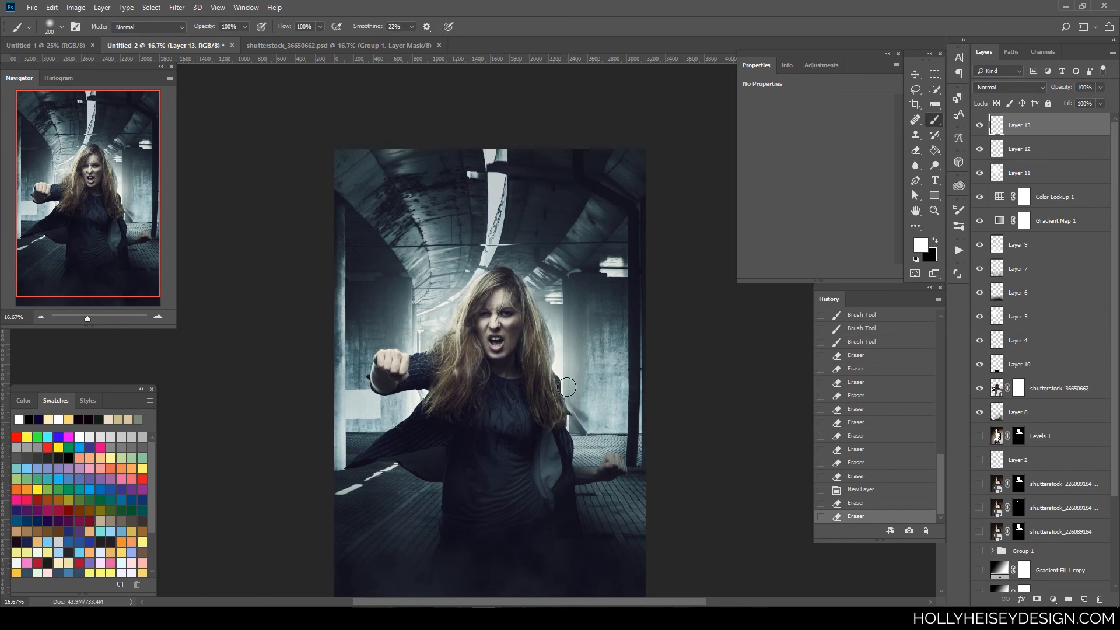
key("bracketright")
key("bracketright")
key("bracketright")
key("bracketright")
key("bracketright")
key("bracketright")
key("bracketright")
key("bracketright")
left_click(560, 363)
key("bracketleft")
key("bracketleft")
key("bracketleft")
left_click(444, 325)
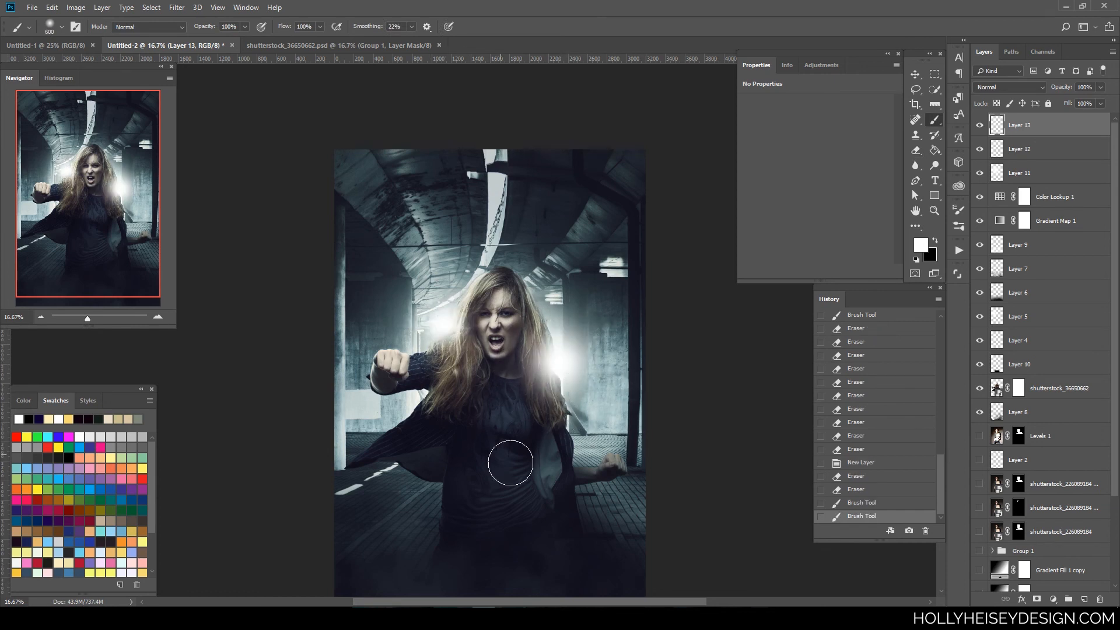
Set the new glow layer's blend mode to Overlay and its opacity to 46%
left_click(1030, 87)
left_click(1000, 248)
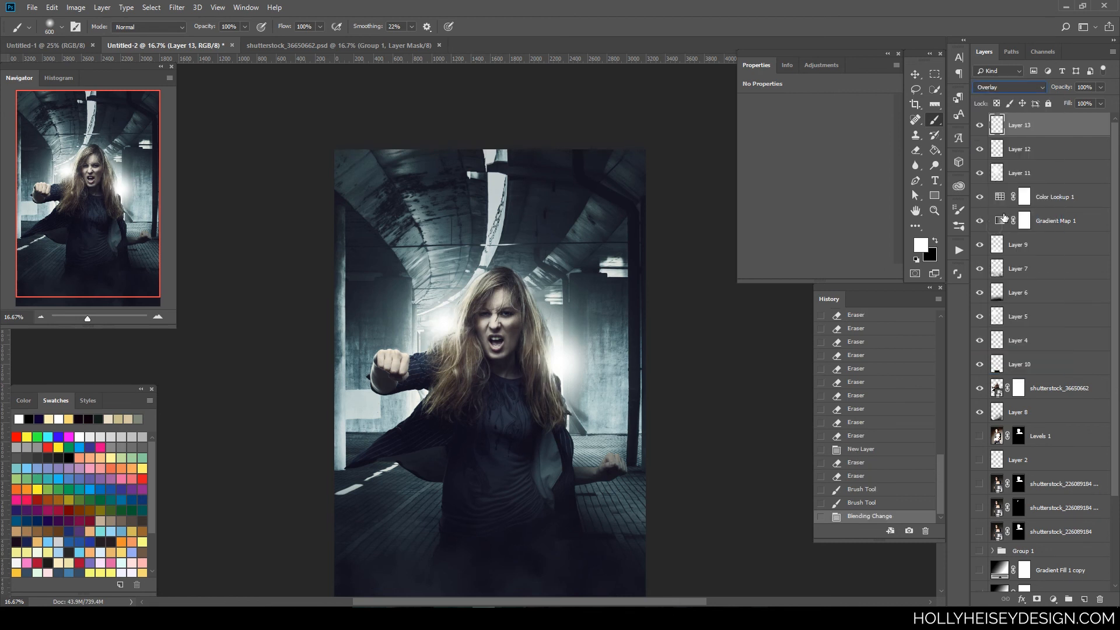
left_click(1101, 87)
left_click_drag(1073, 99, 1068, 104)
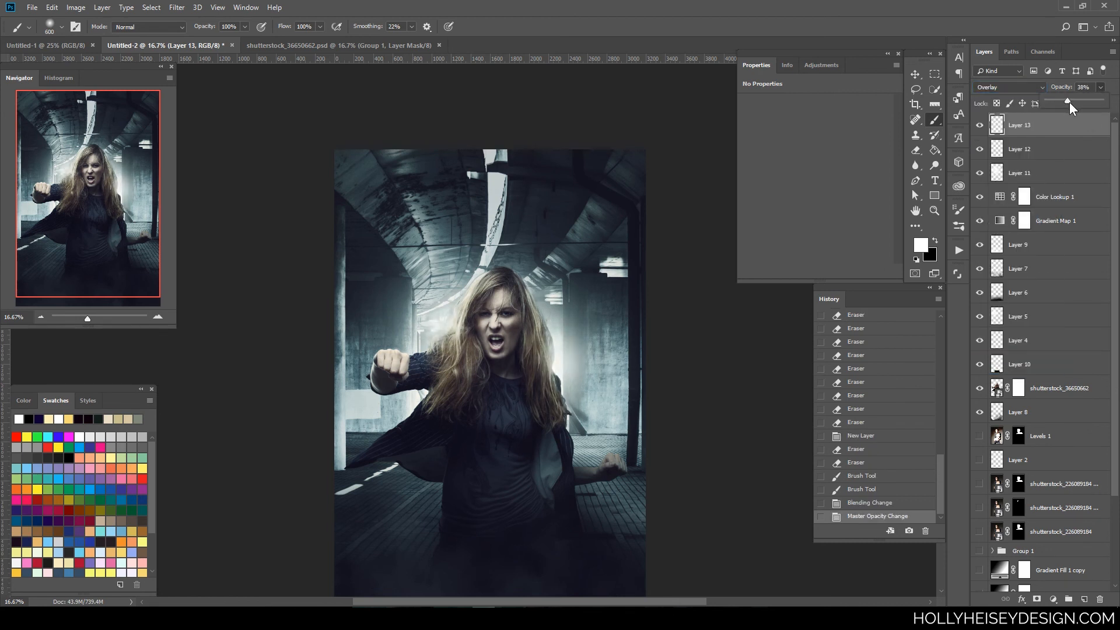
Add two smaller soft white glow spots behind the raised arm, using a 400 px and then a 250 px brush
key("bracketleft")
key("bracketleft")
left_click(429, 348)
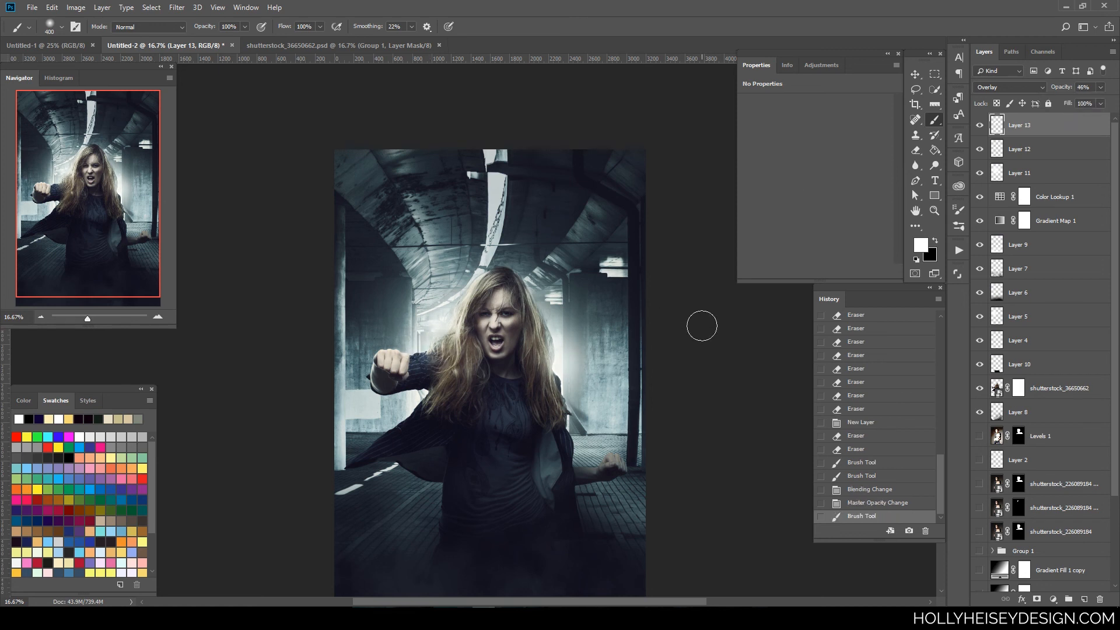
key("ctrl+minus")
key("ctrl+minus")
key("ctrl+plus")
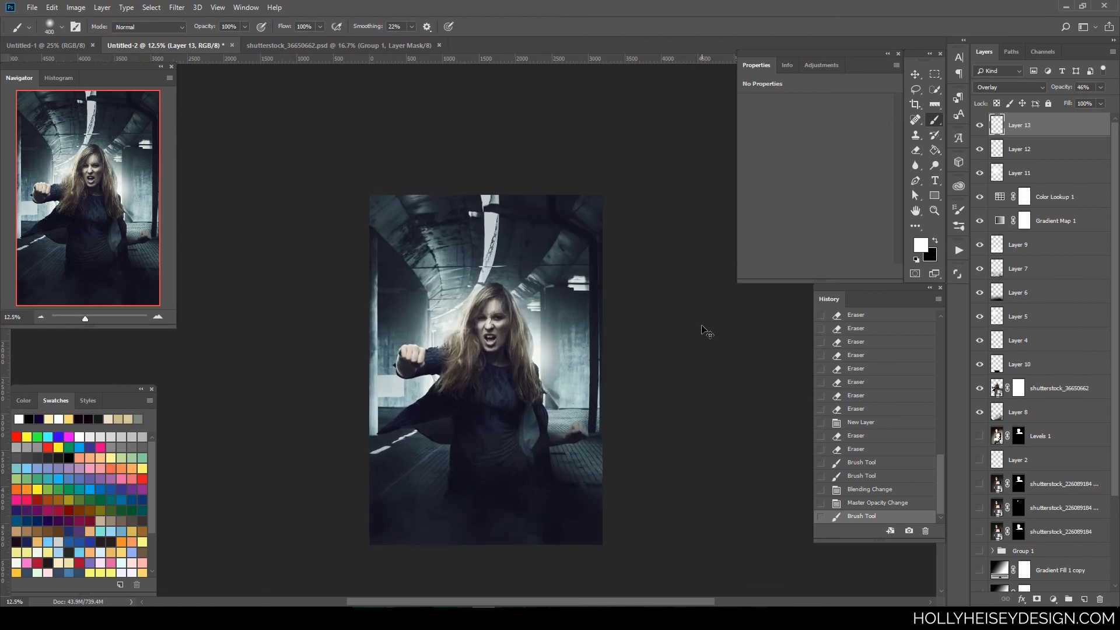
key("bracketleft")
key("bracketleft")
left_click(432, 356)
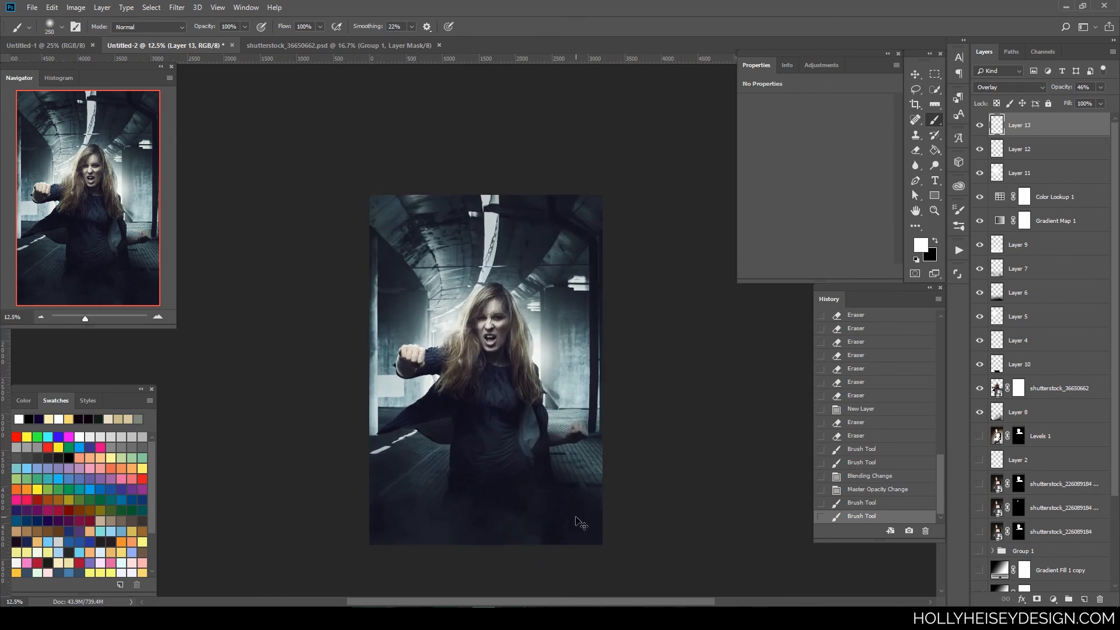
Examine the glow and rim light around the woman at different magnifications
key("ctrl+minus")
key("ctrl+plus")
key("ctrl+plus")
key("ctrl+plus")
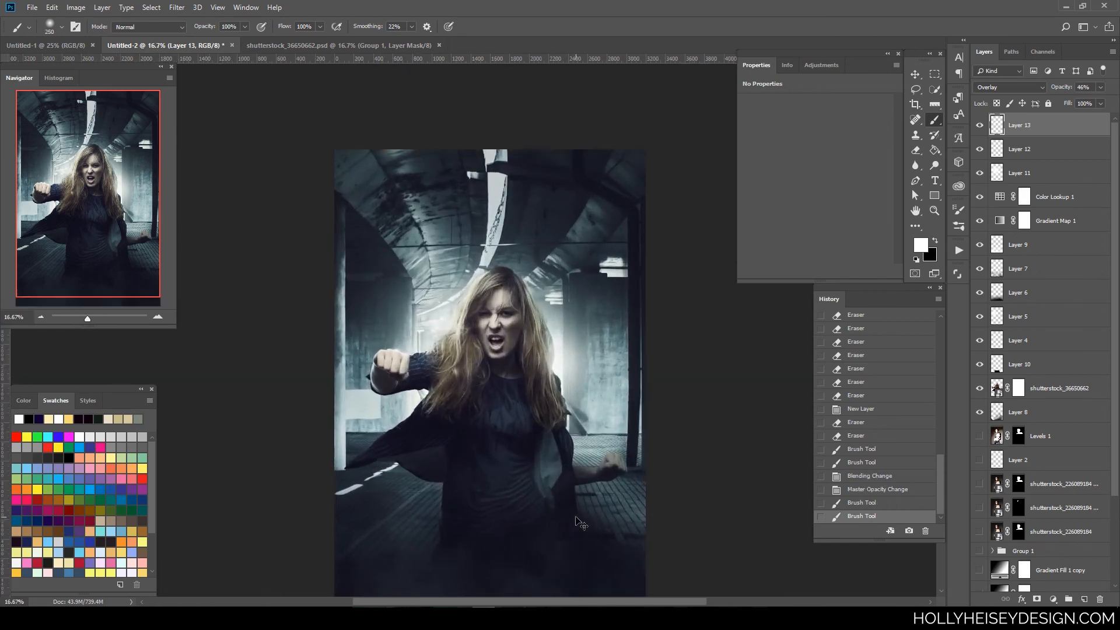
key("ctrl+minus")
key("ctrl+minus")
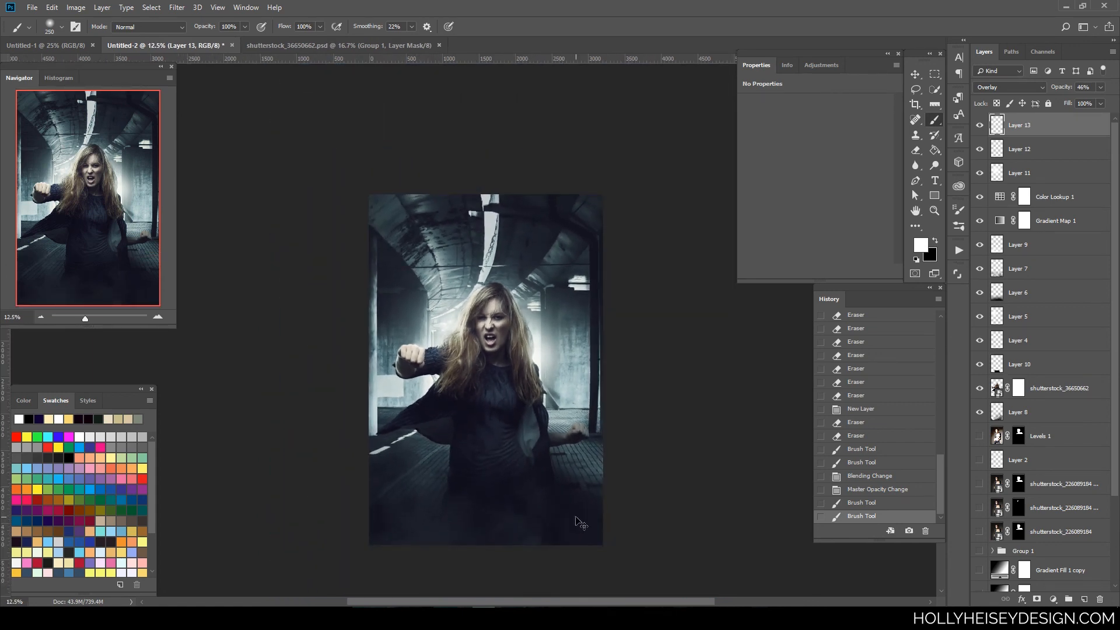
key("ctrl+plus")
key("ctrl+plus")
key("ctrl+plus")
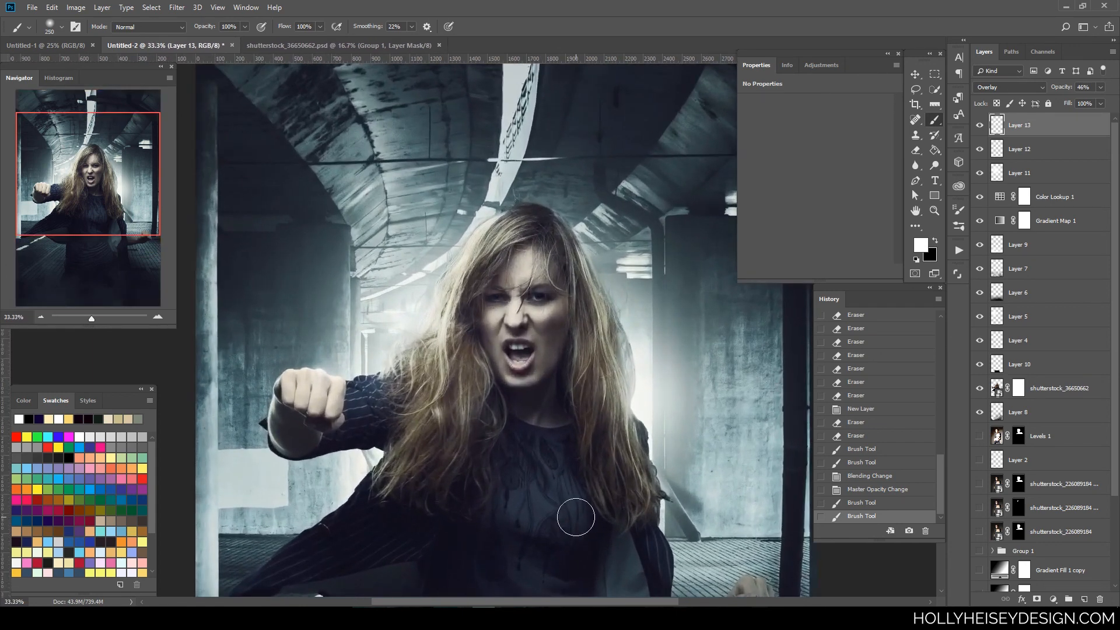
key("ctrl+plus")
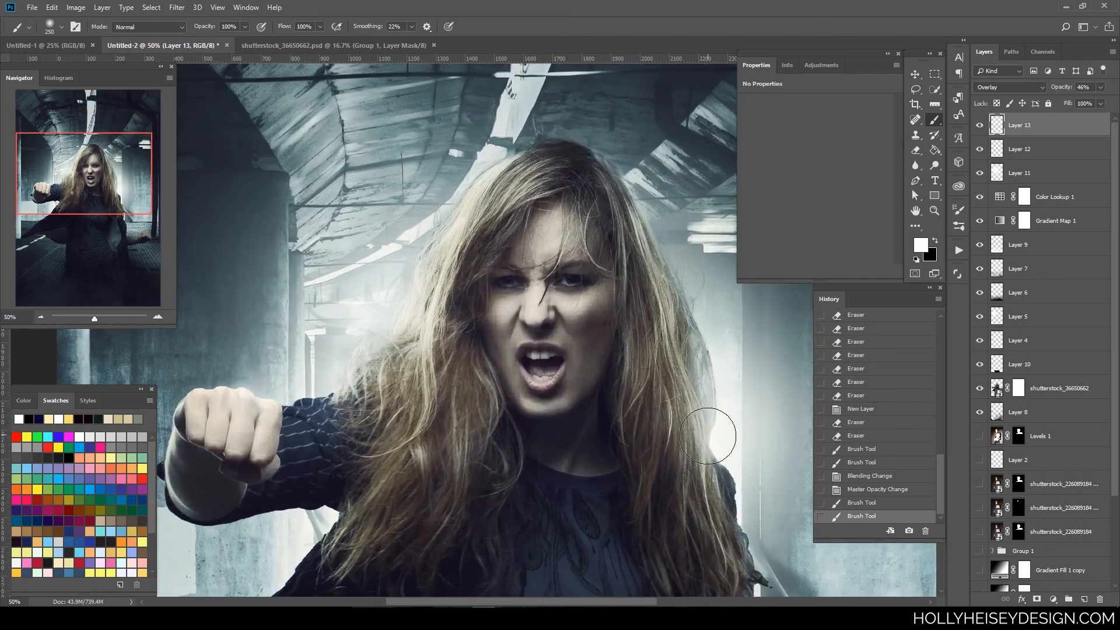
key("ctrl+minus")
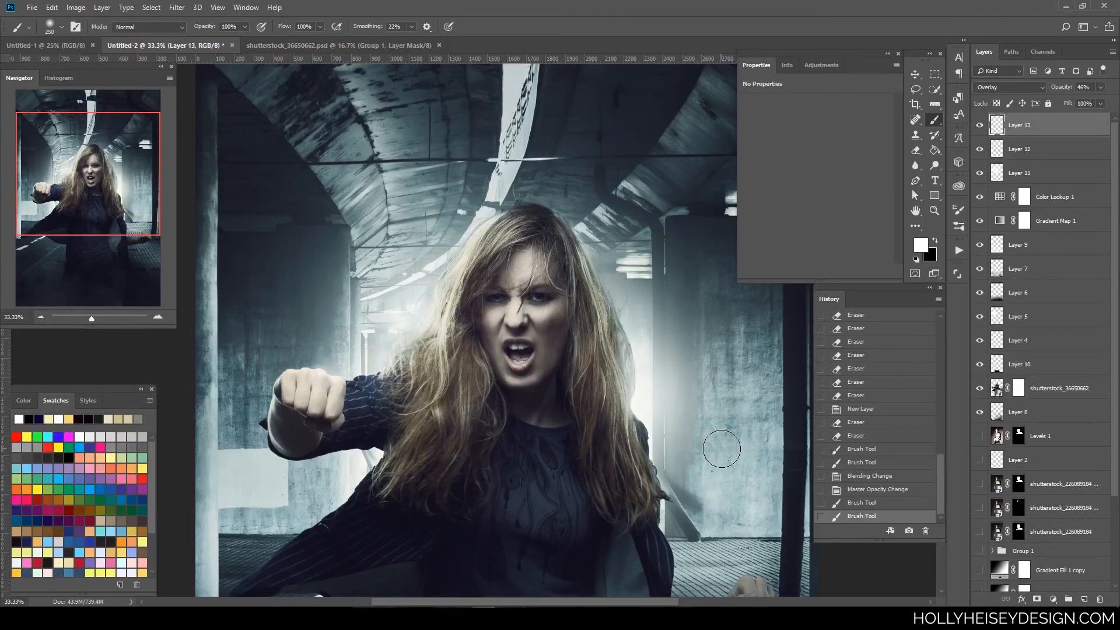
In shutterstock_36650662.psd, hide Group 1 and show the original photo on Layer 0 to examine the woman's hair against its background
left_click(394, 47)
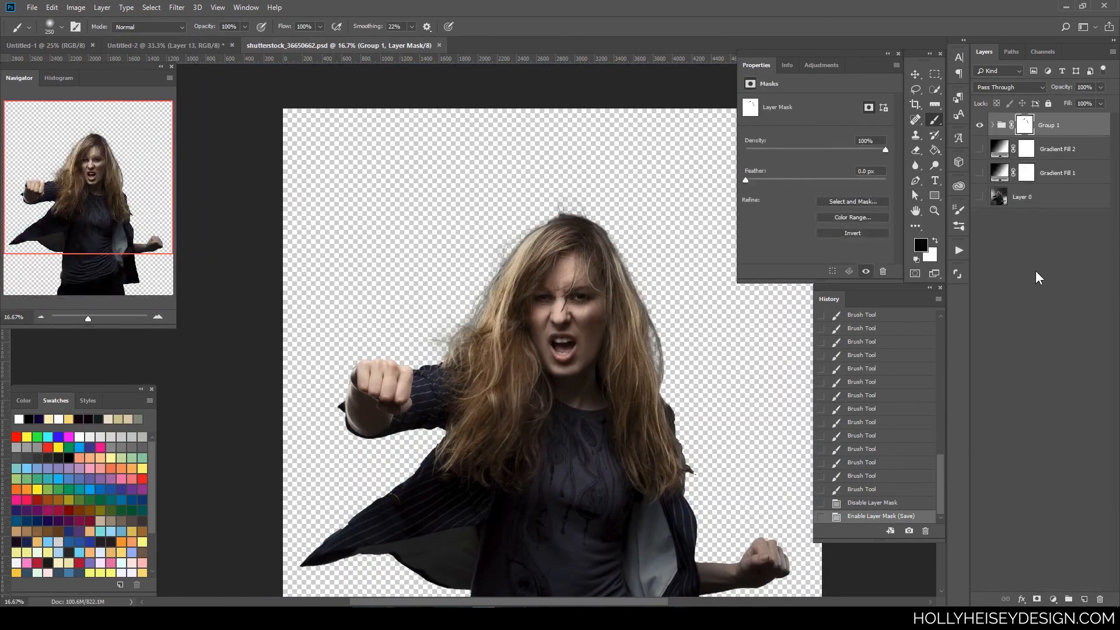
left_click(992, 125)
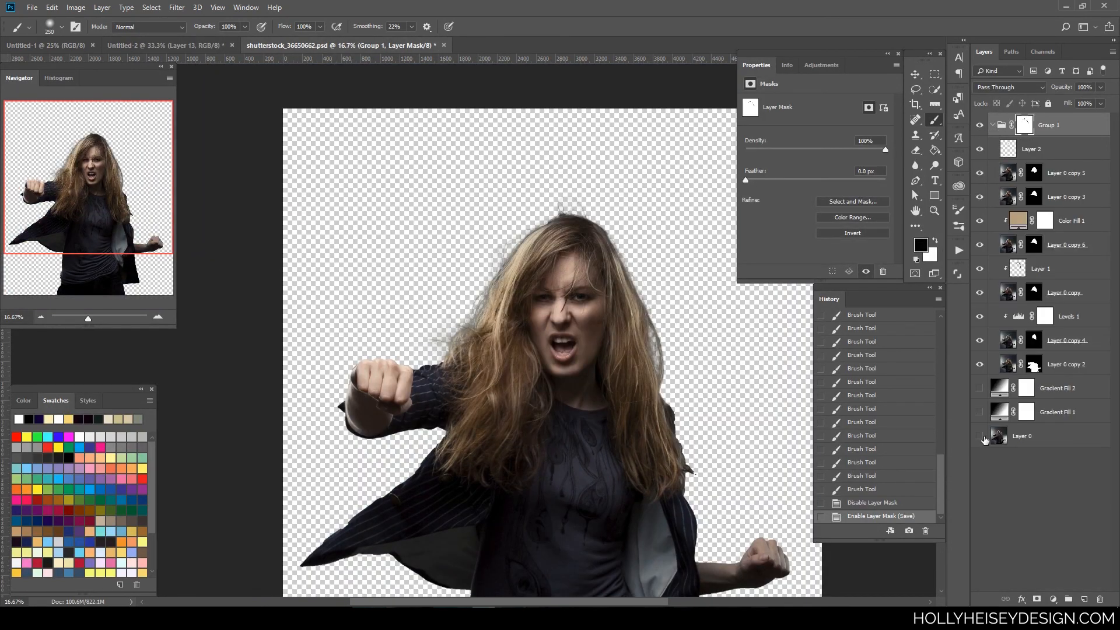
left_click(981, 125)
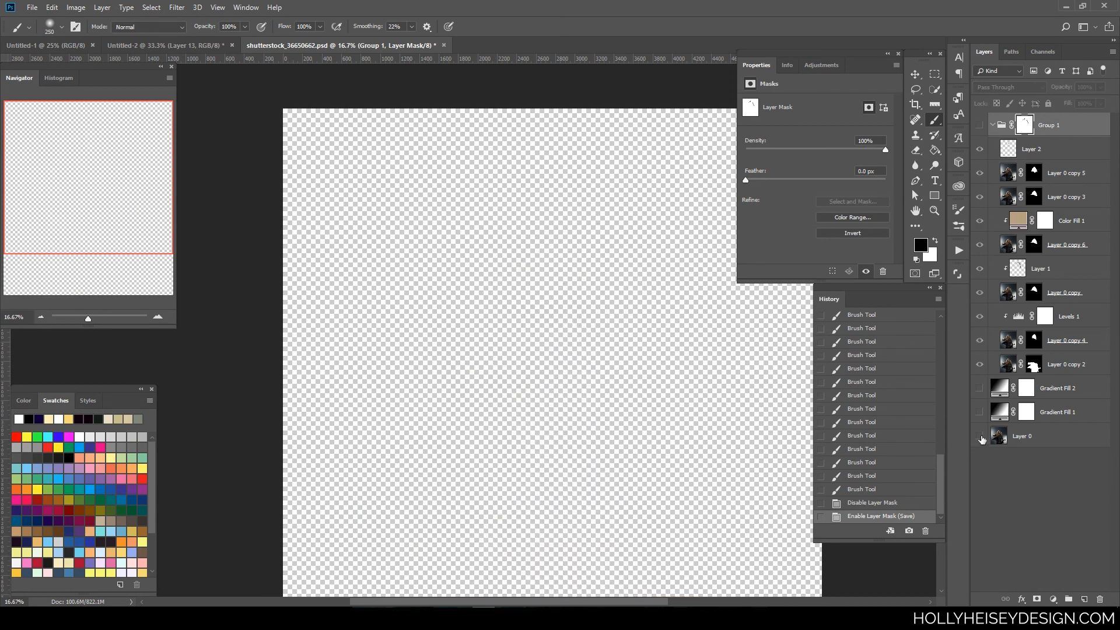
left_click(979, 435)
key("ctrl+plus")
left_click_drag(774, 478, 652, 469)
key("ctrl+plus")
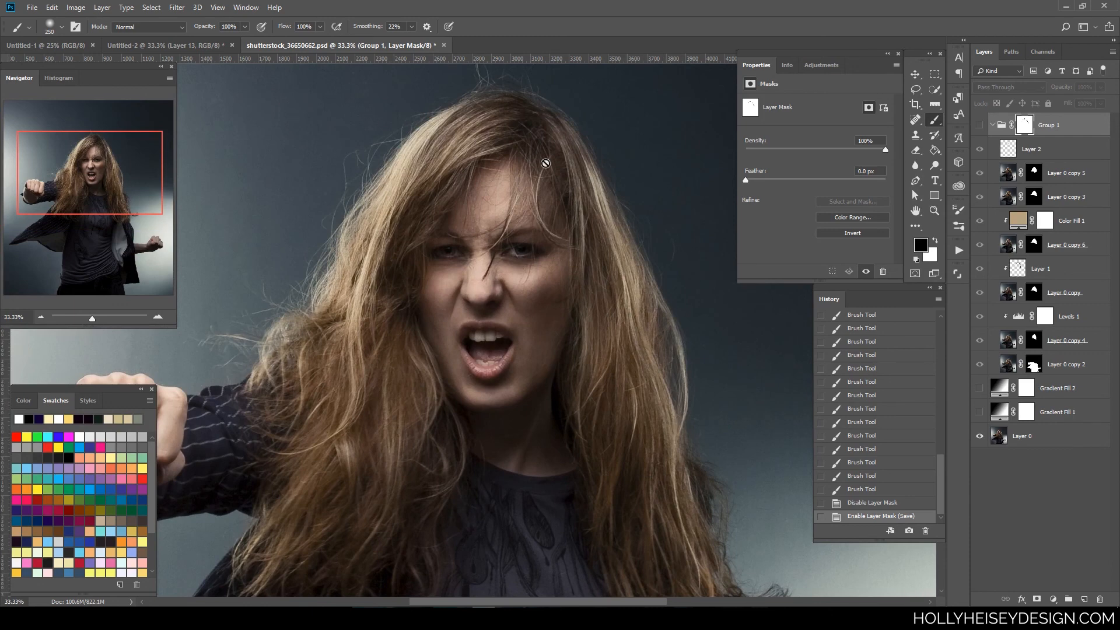
key("ctrl+minus")
key("ctrl+minus")
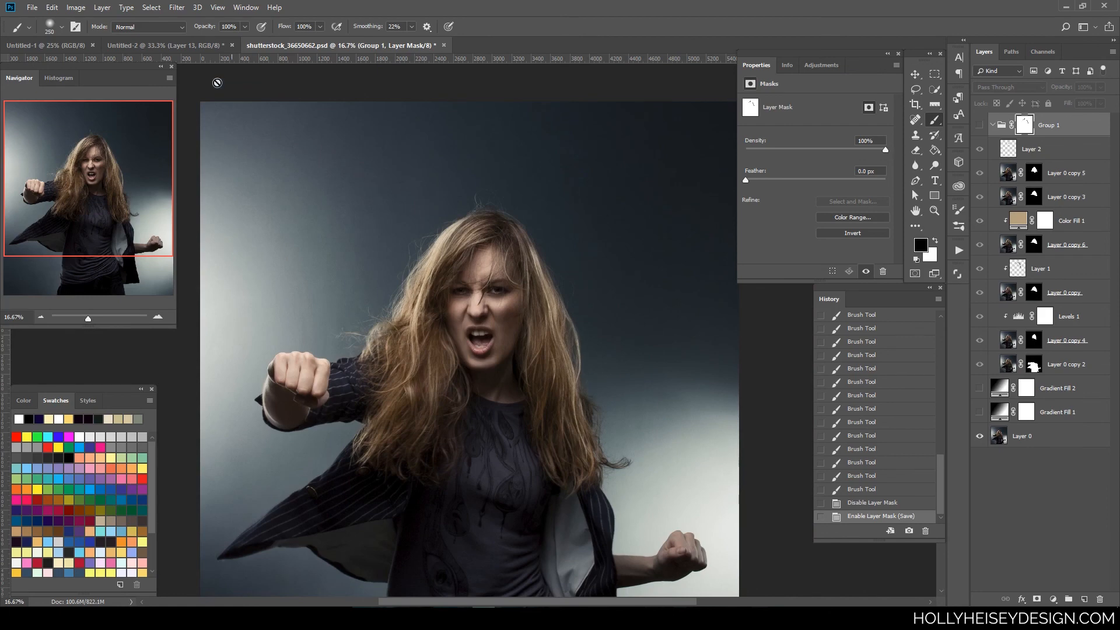
Back in Untitled-2, hide the shutterstock_36650662 layer and show Group 1 with the dark-haired woman over the tunnel
left_click(182, 47)
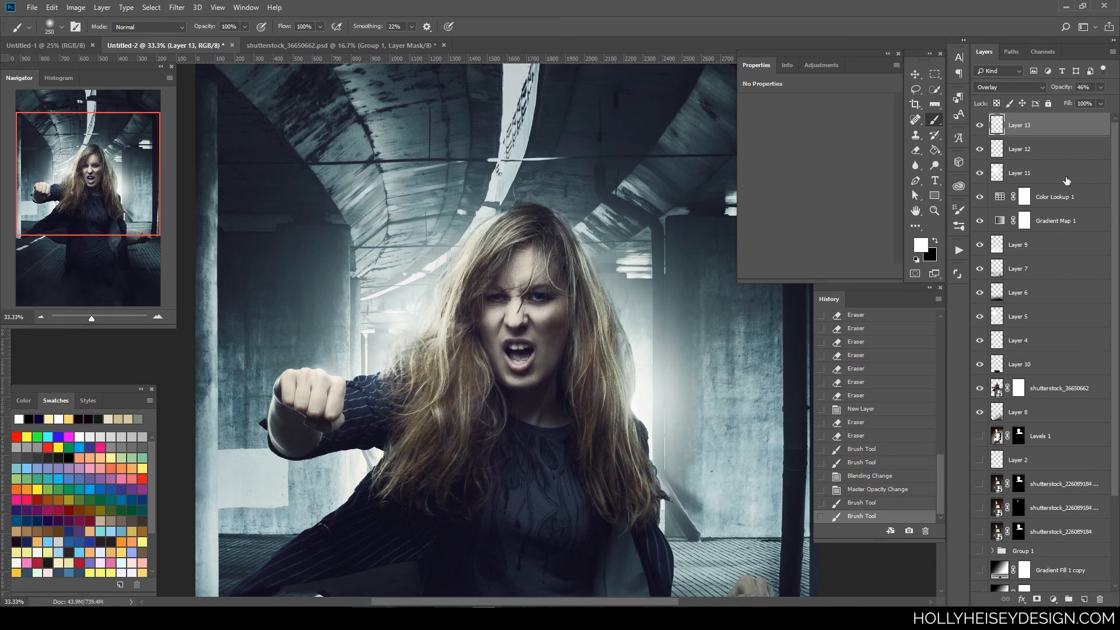
key("ctrl+minus")
key("ctrl+minus")
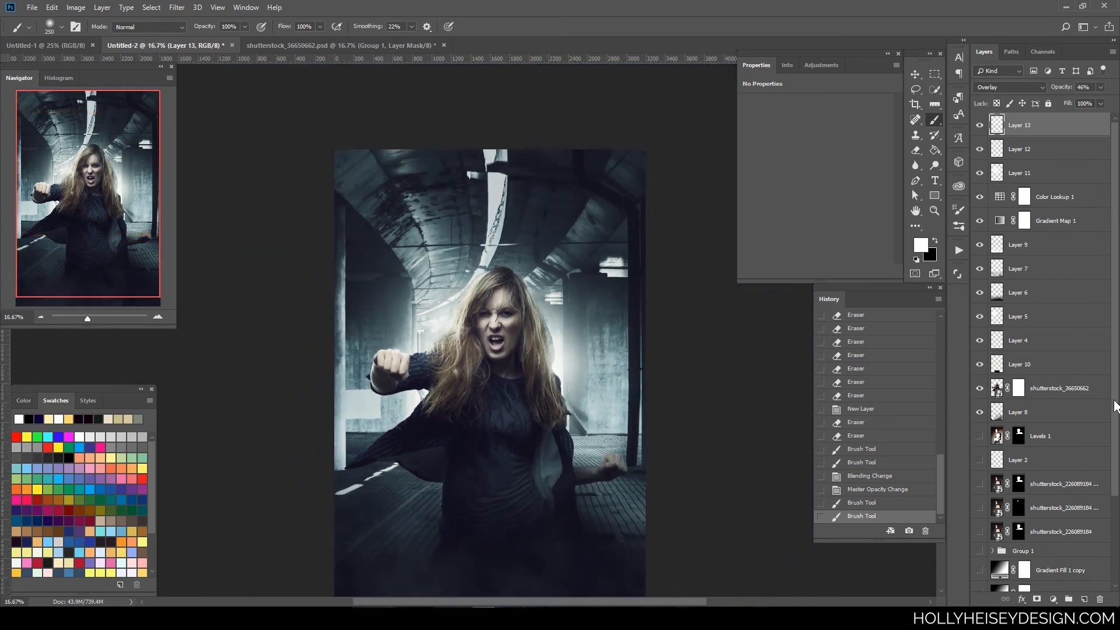
scroll(992, 373, "down", 2)
left_click(981, 353)
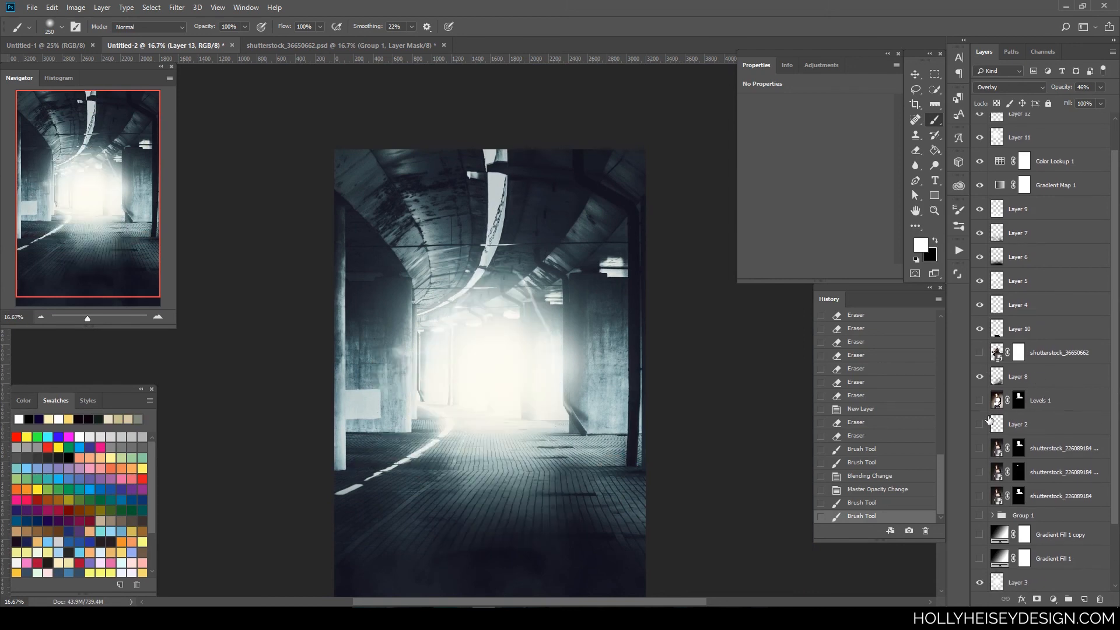
left_click(980, 401)
left_click(980, 401)
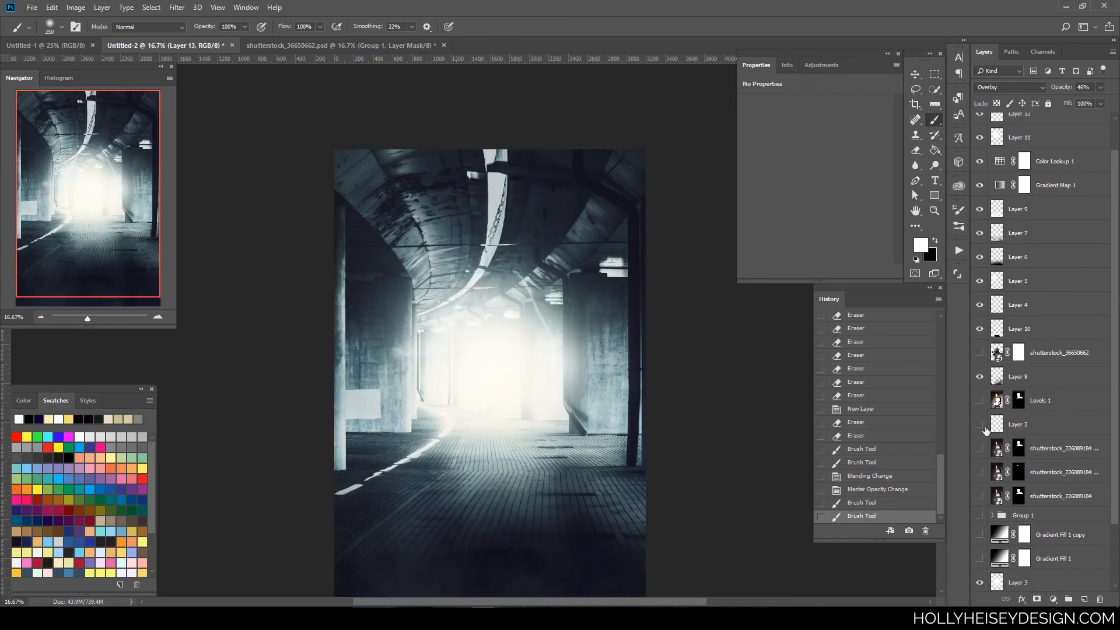
left_click(980, 516)
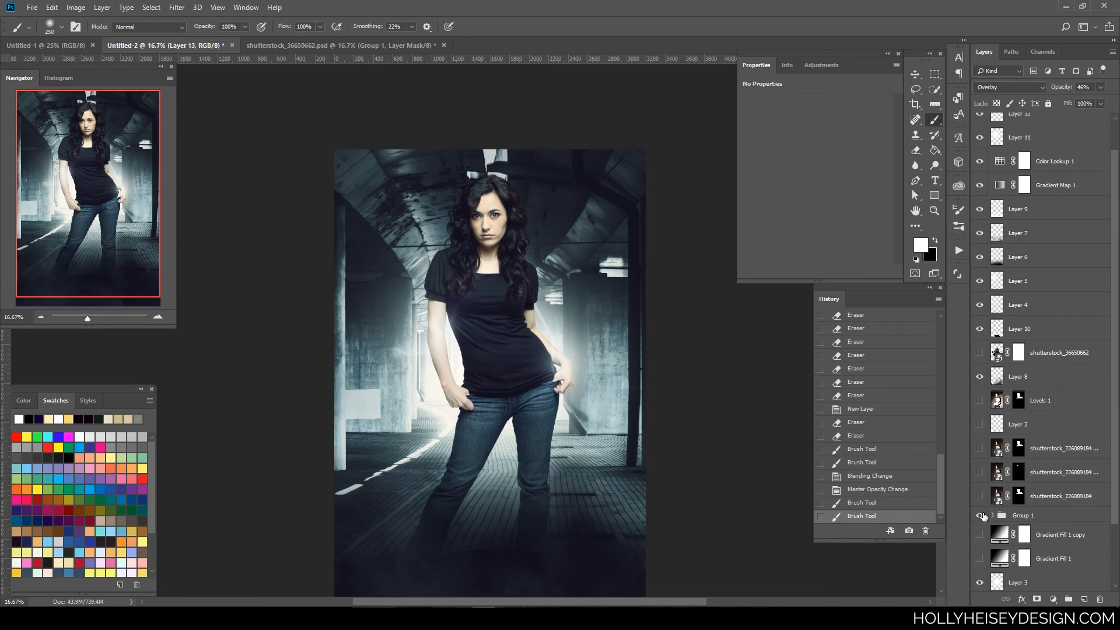
left_click(980, 516)
left_click(980, 516)
Examine the dark-haired woman's face and curly hair edges up close against the tunnel
key("ctrl+plus")
key("ctrl+plus")
key("ctrl+plus")
left_click_drag(701, 280, 697, 505)
key("ctrl+plus")
left_click_drag(703, 328, 583, 491)
key("ctrl+plus")
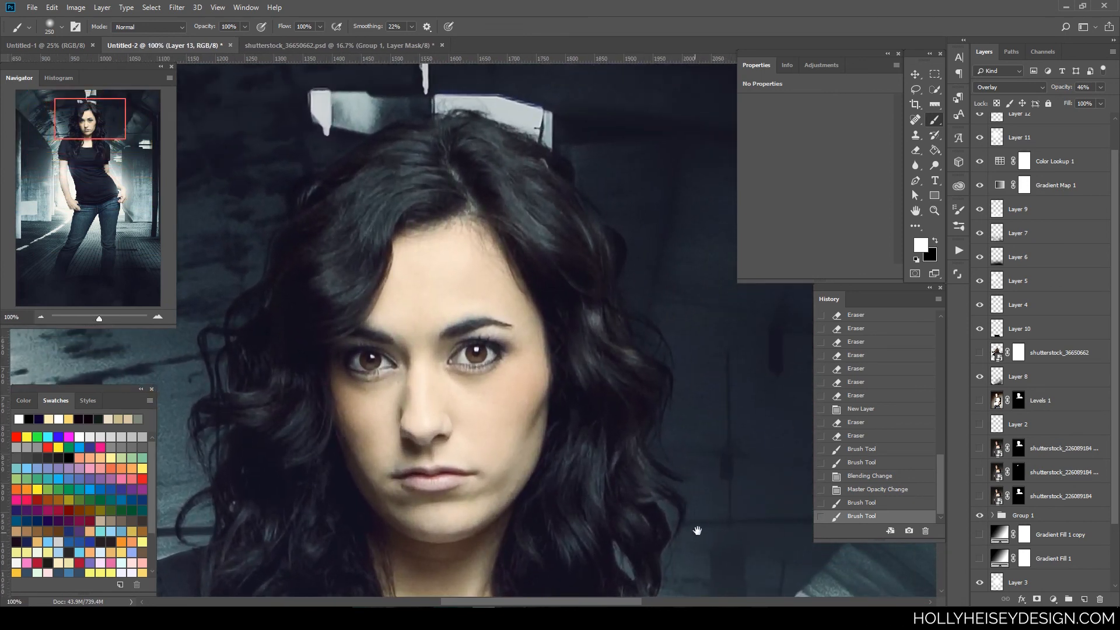
key("ctrl+minus")
key("ctrl+minus")
key("ctrl+minus")
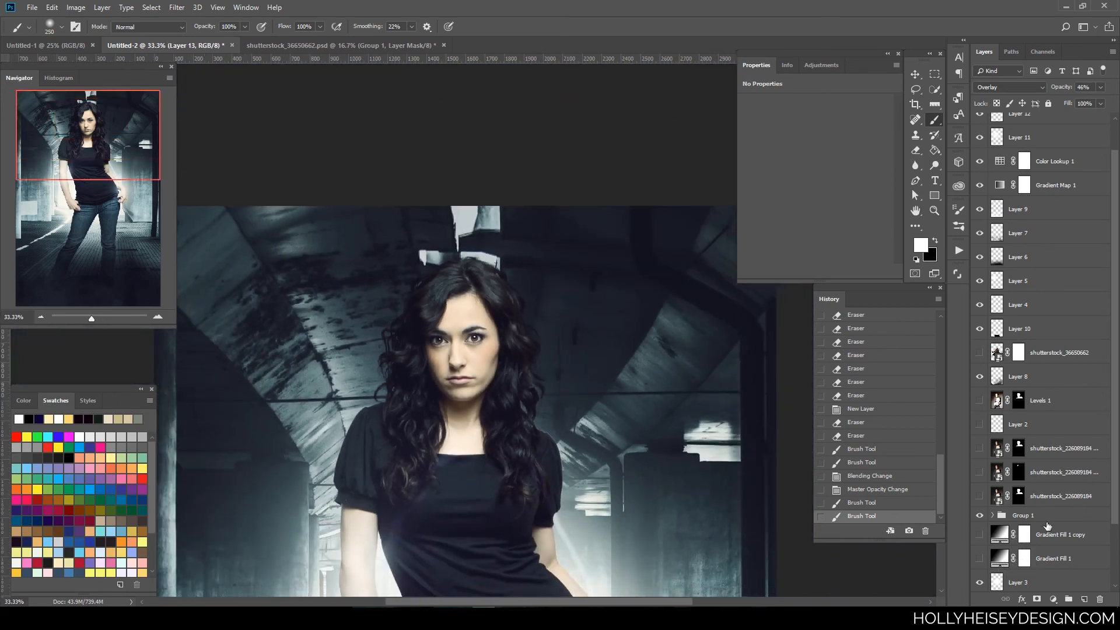
Hide Group 1 and show the three shutterstock_226089184 layers together with Layer 2
left_click(981, 516)
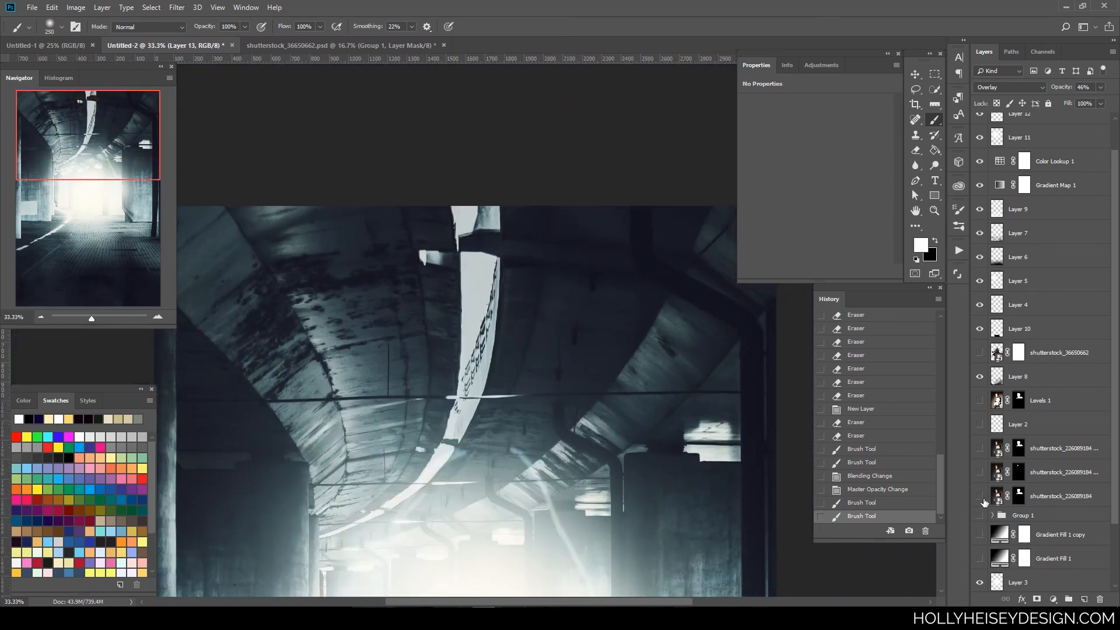
left_click_drag(985, 499, 983, 462)
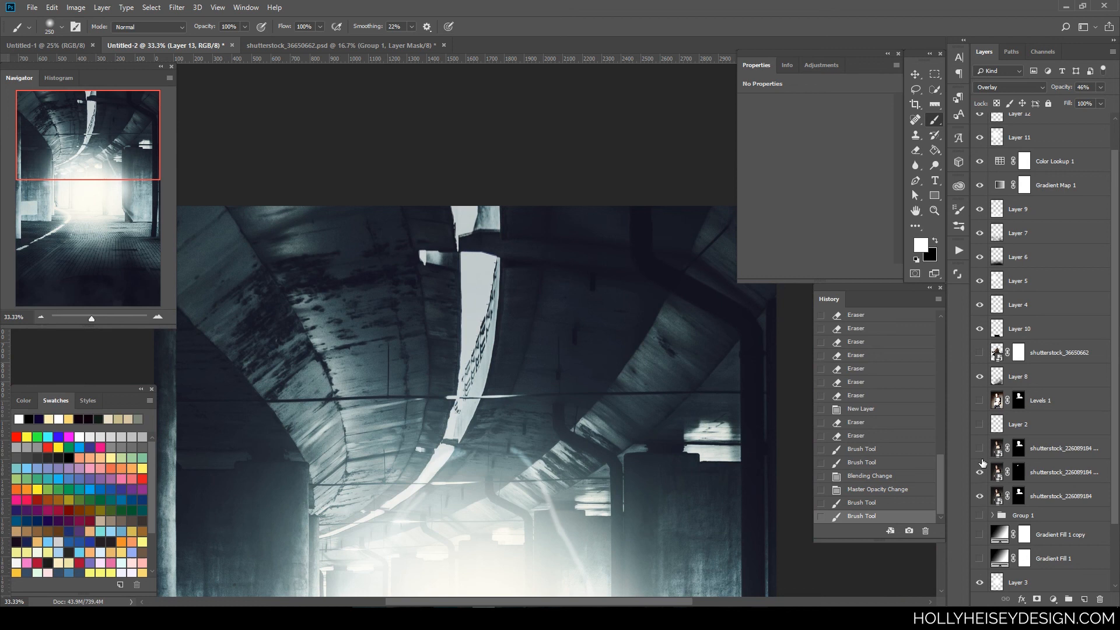
left_click(980, 424)
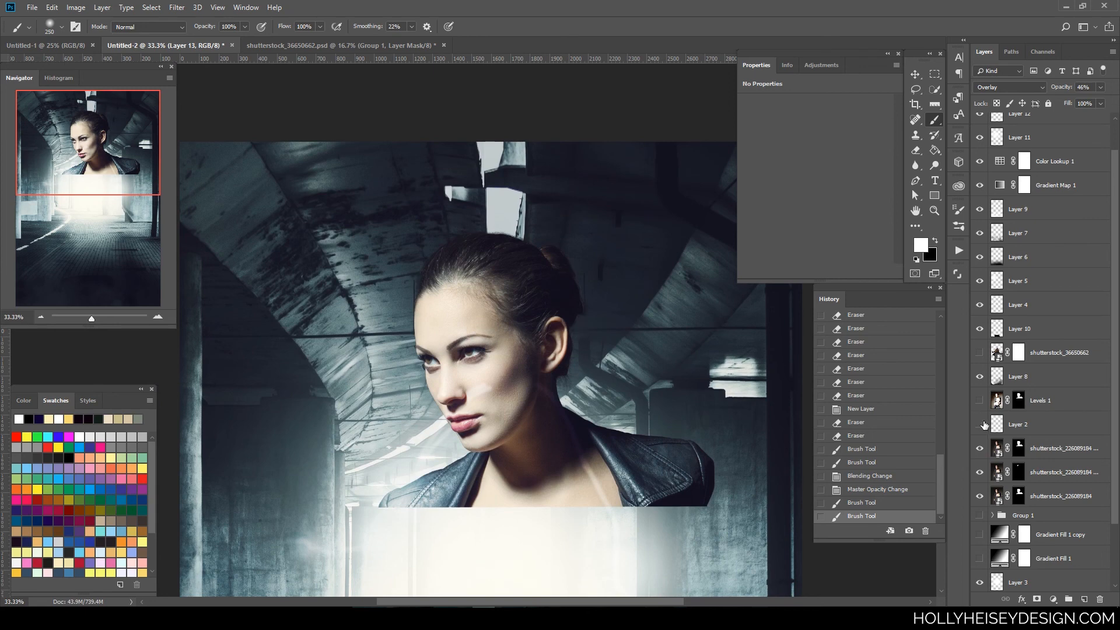
left_click(984, 425)
left_click(984, 425)
left_click(984, 424)
Compare the edges of the pulled-back hair up close with Layer 2 hidden and shown
left_click_drag(657, 466, 698, 491)
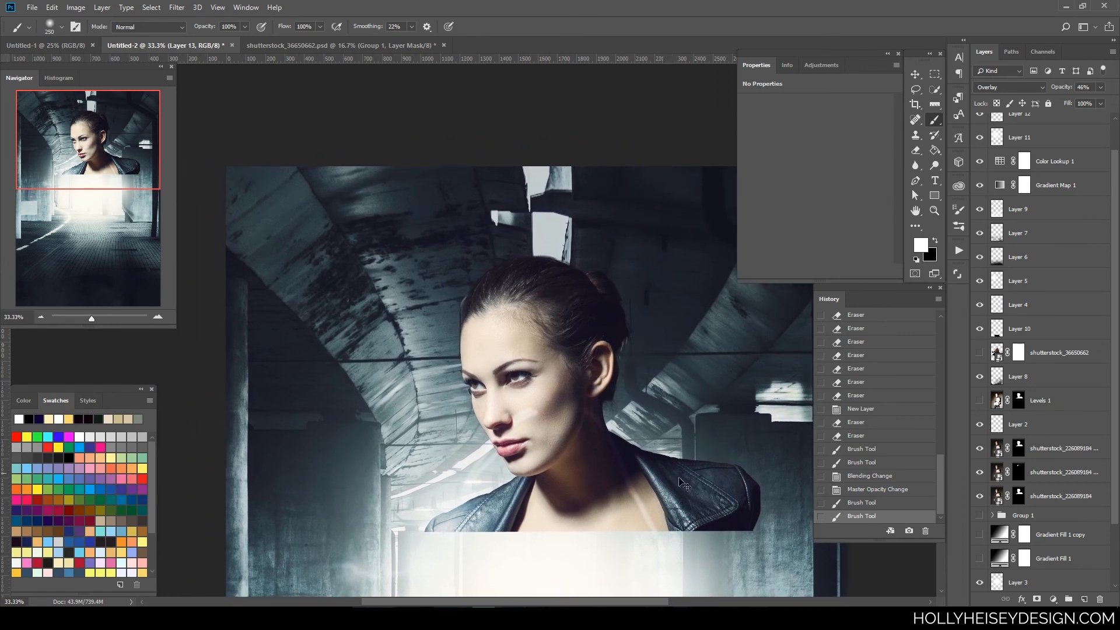
left_click(738, 515, "ctrl")
left_click(738, 515, "ctrl")
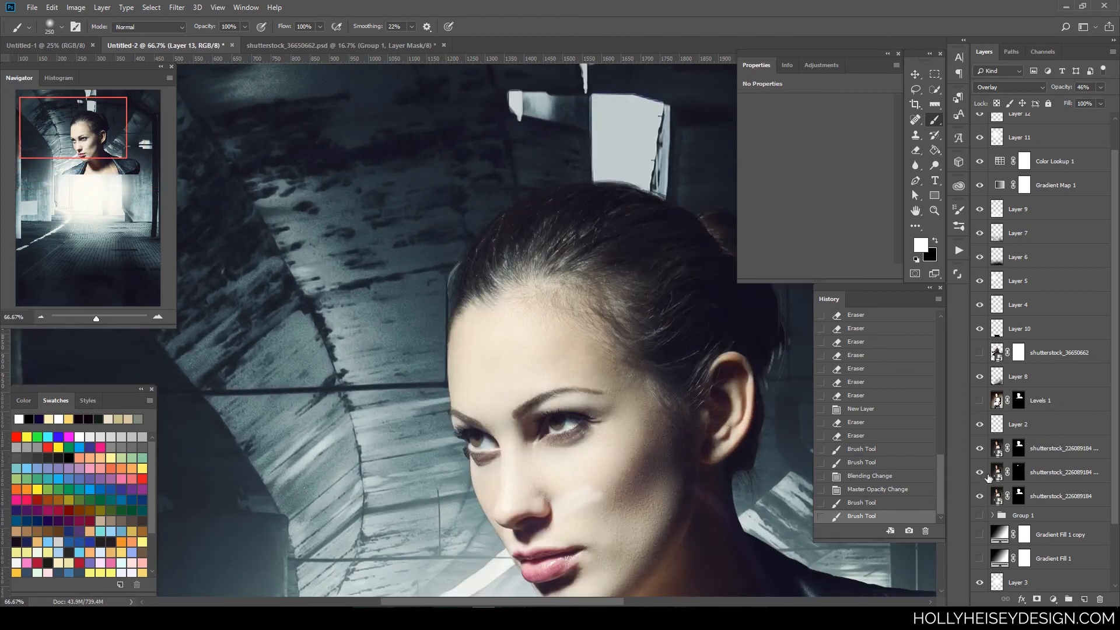
left_click(981, 425)
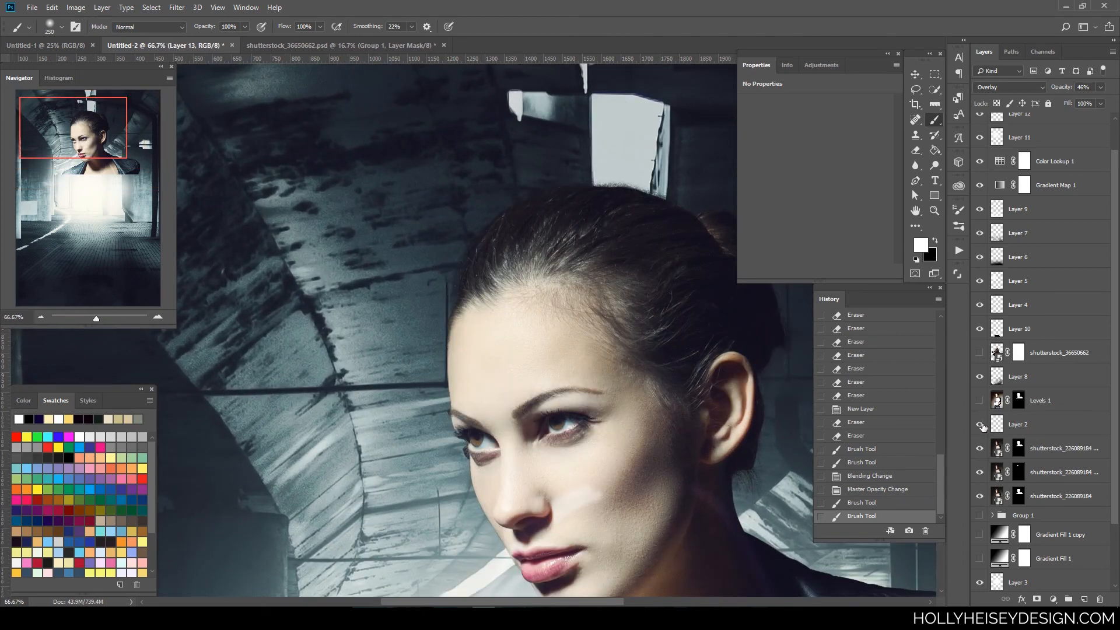
left_click(981, 426)
left_click_drag(694, 499, 605, 453)
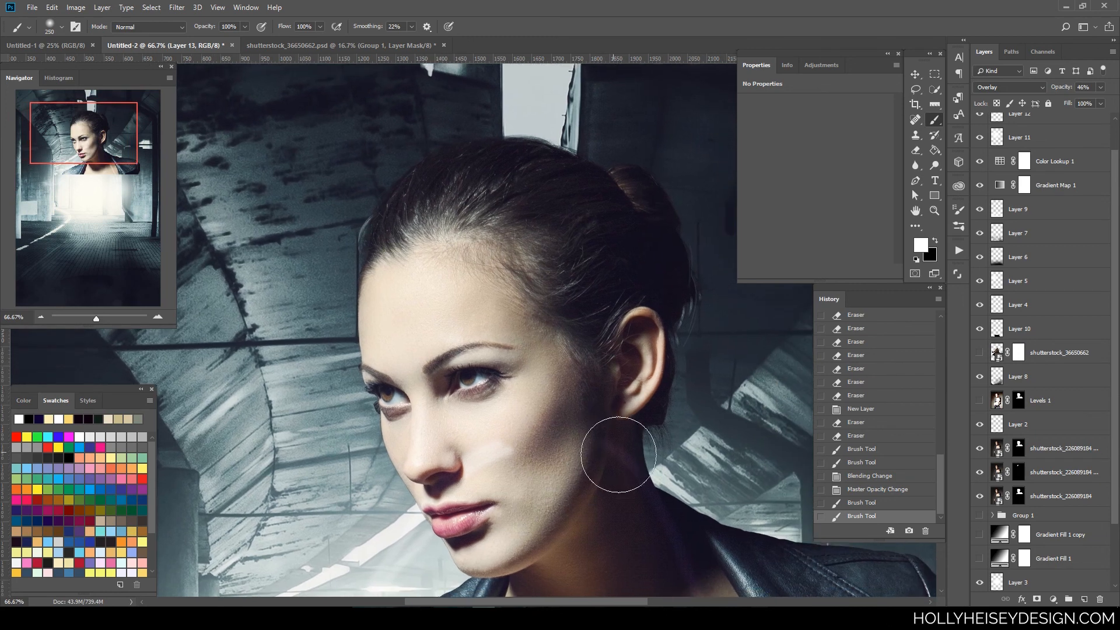
key("ctrl+minus")
key("ctrl+minus")
Duplicate Layer 2 above the shutterstock_226089184 layers
left_click_drag(1112, 435, 1112, 391)
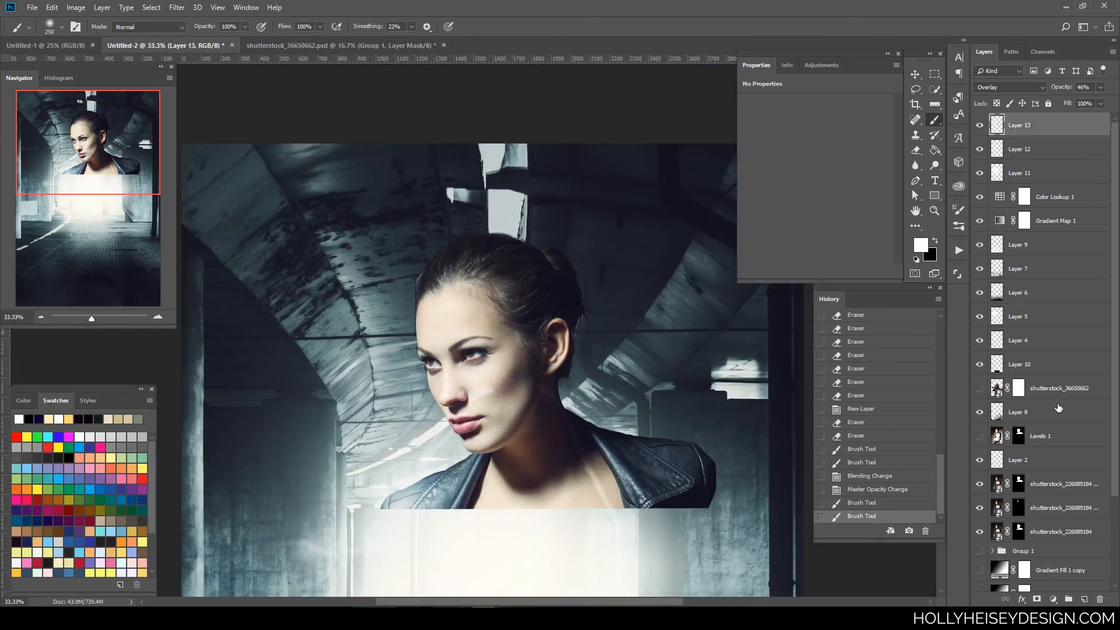
left_click(1046, 461)
left_click_drag(1073, 464, 1084, 597)
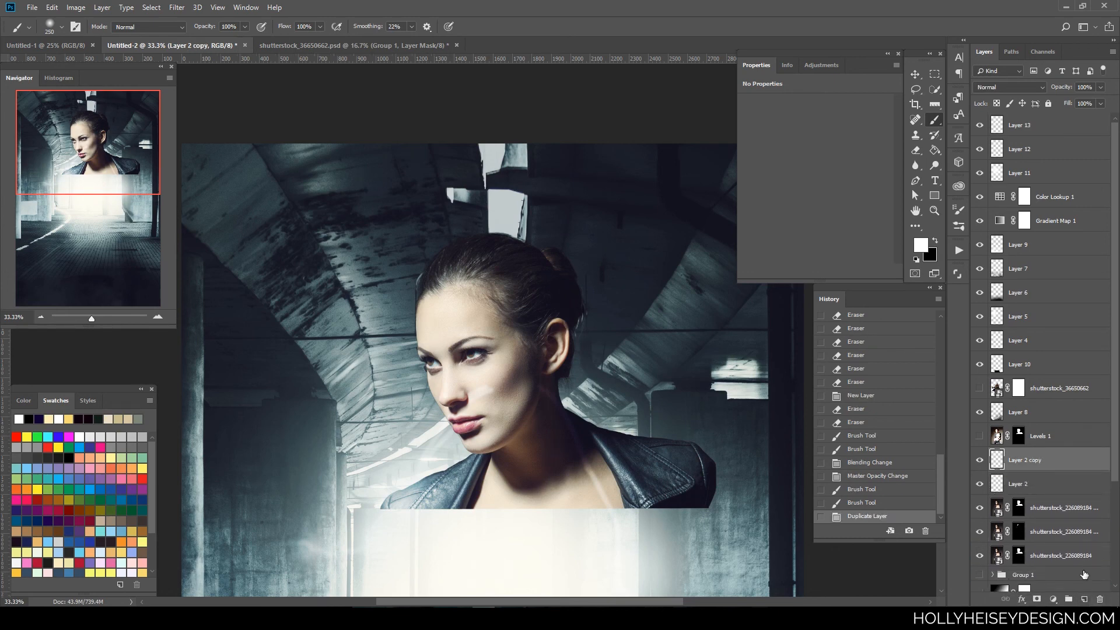
Add a dark gray Solid Color fill layer above Layer 2 copy and clip it to that layer
left_click(1053, 600)
left_click(1061, 394)
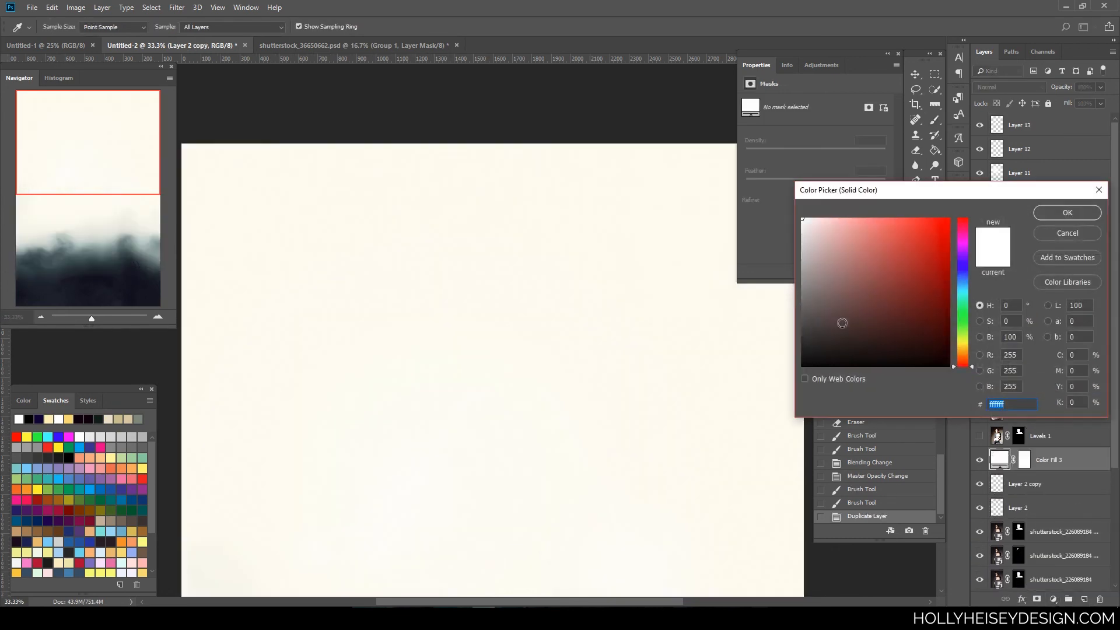
left_click(823, 337)
left_click(1061, 210)
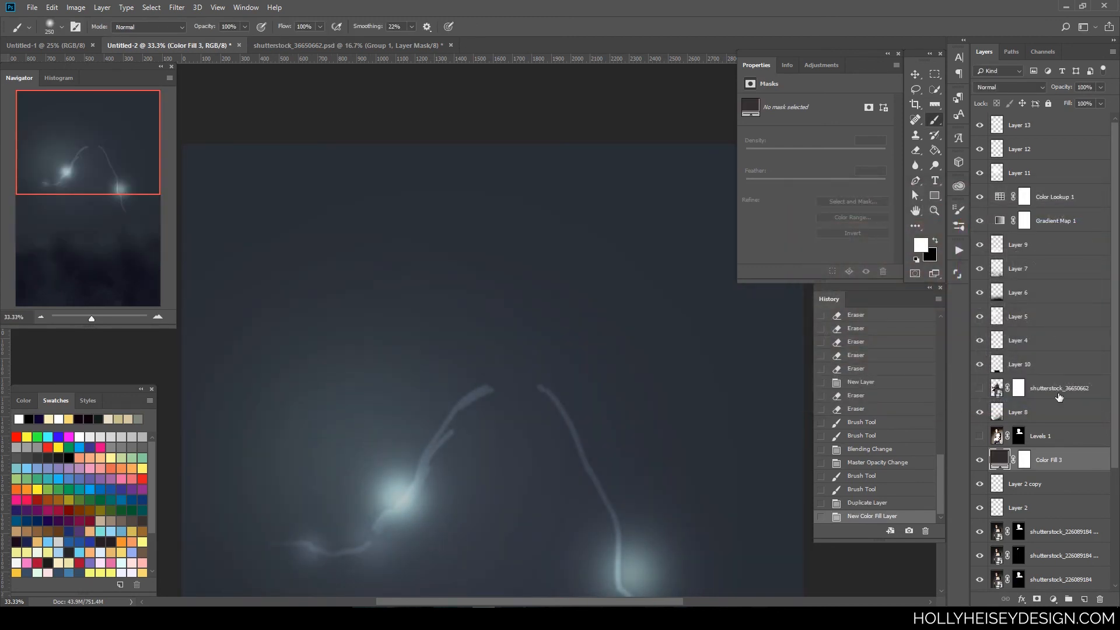
right_click(1048, 459)
left_click(937, 331)
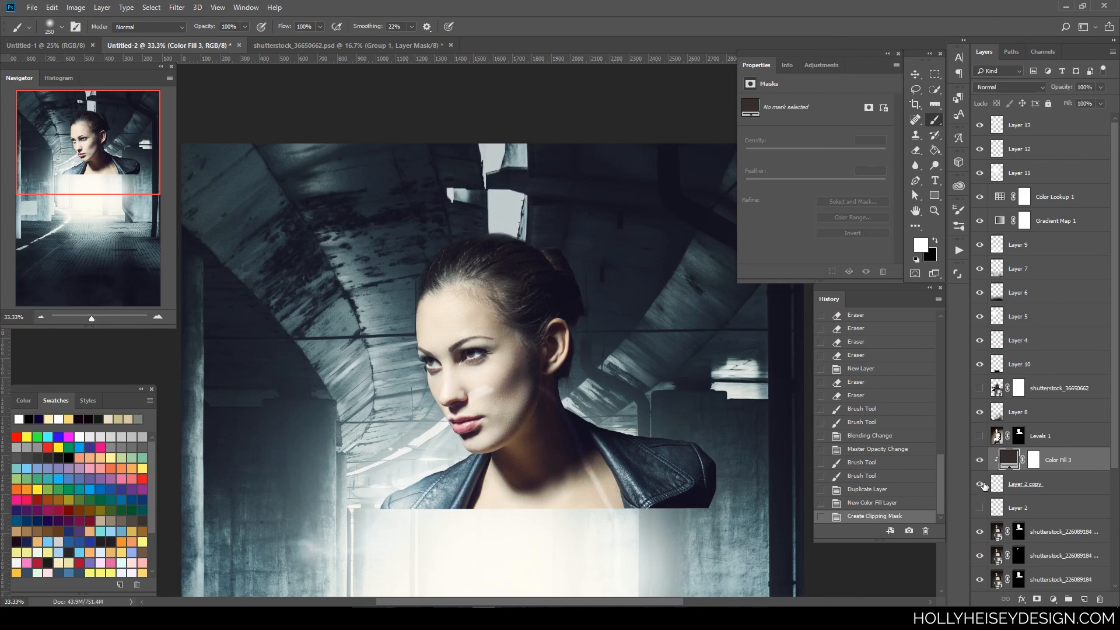
Compare the hair edges with the clipped Color Fill 3 hidden and shown, up close and across the whole image
key("ctrl")
key("ctrl+minus")
key("ctrl+plus")
key("ctrl+plus")
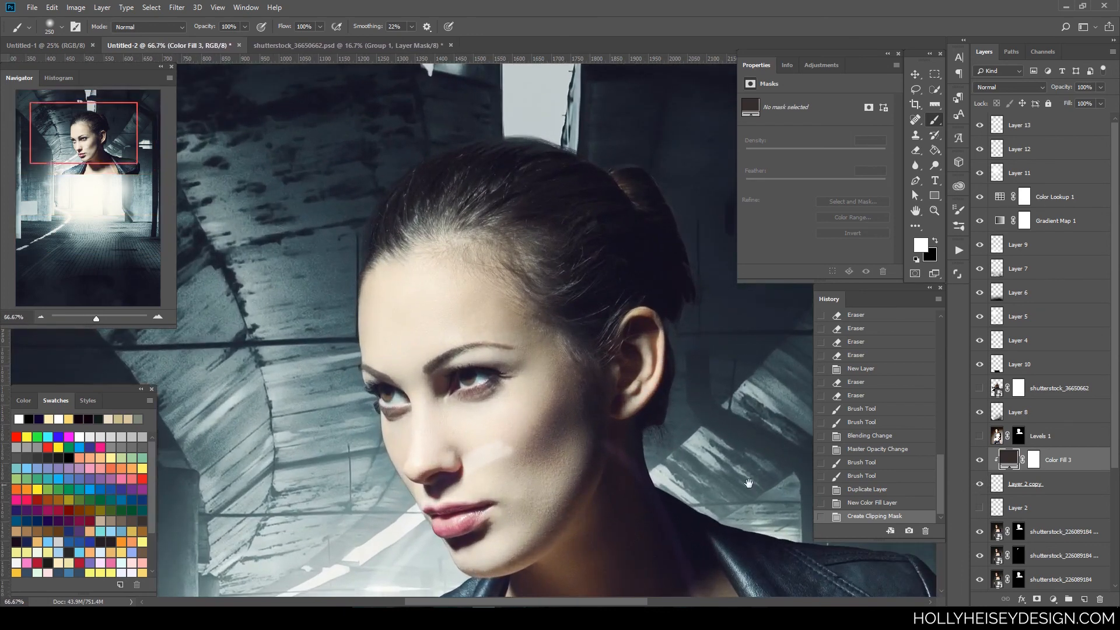
left_click_drag(747, 482, 726, 503)
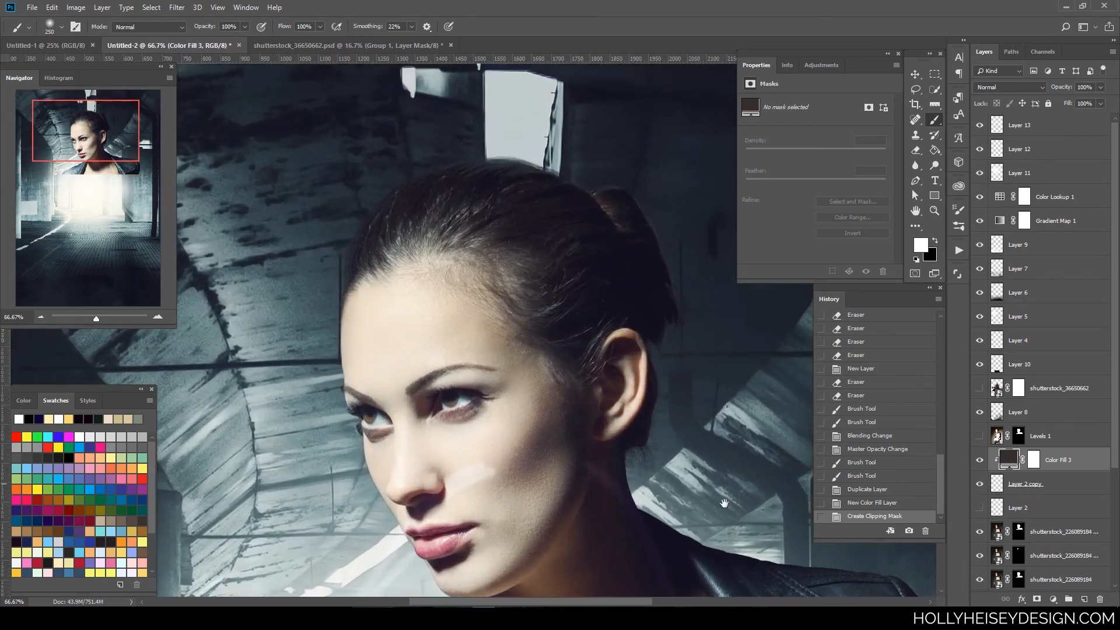
left_click(982, 461)
left_click(983, 461)
key("ctrl+minus")
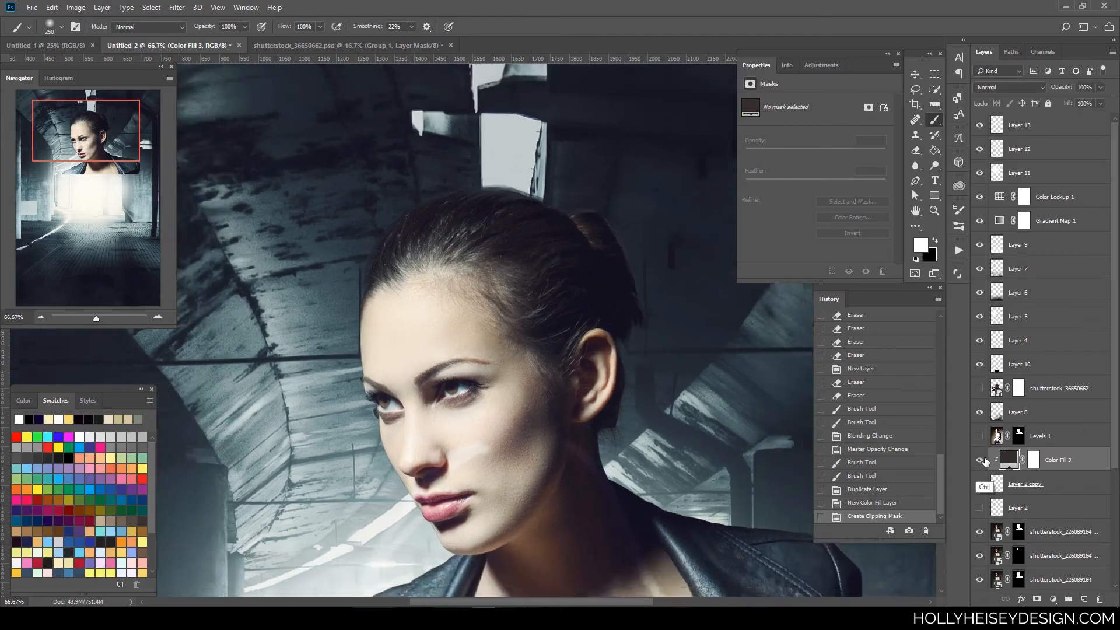
key("ctrl+minus")
key("ctrl+minus")
key("ctrl+minus")
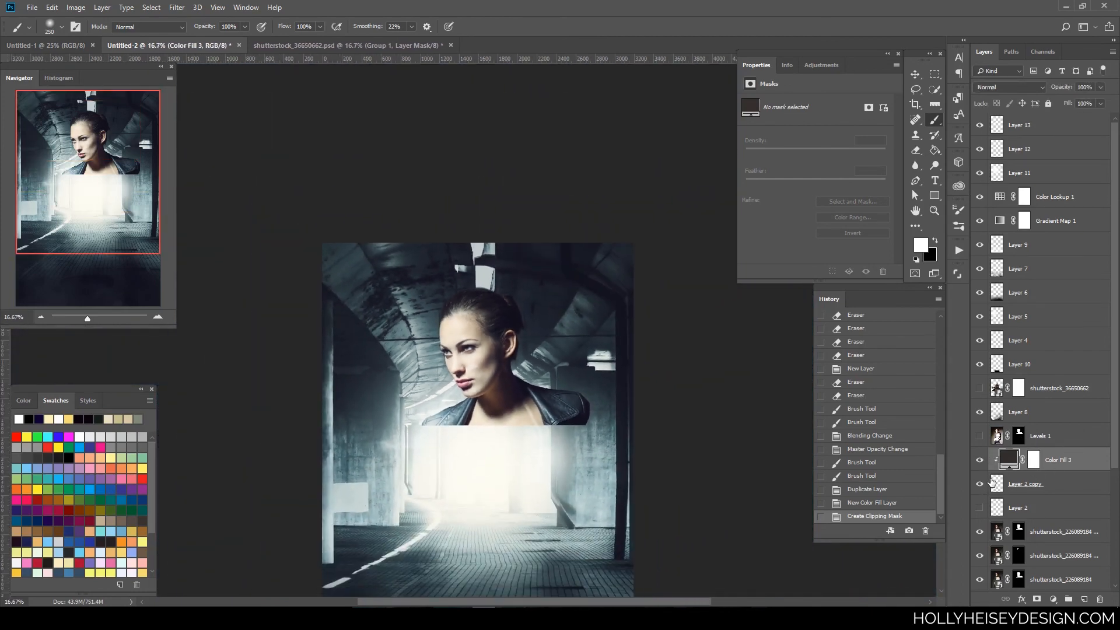
Hide Color Fill 3, Layer 2 copy and the three shutterstock_226089184 layers, and show the shutterstock_36650662 layer again
left_click_drag(982, 484, 982, 461)
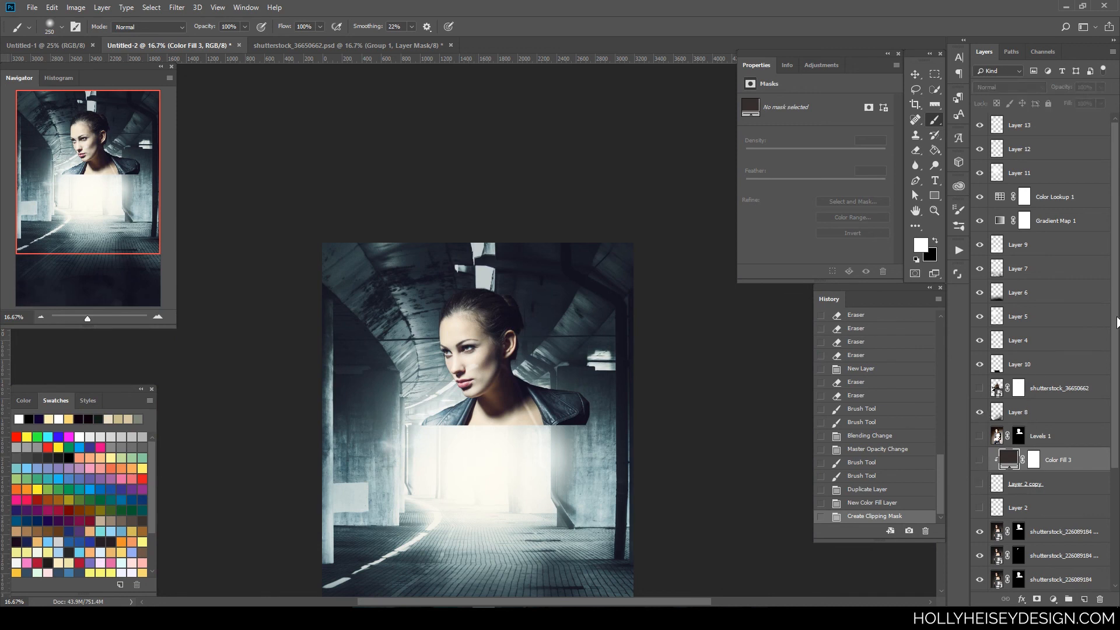
left_click(980, 389)
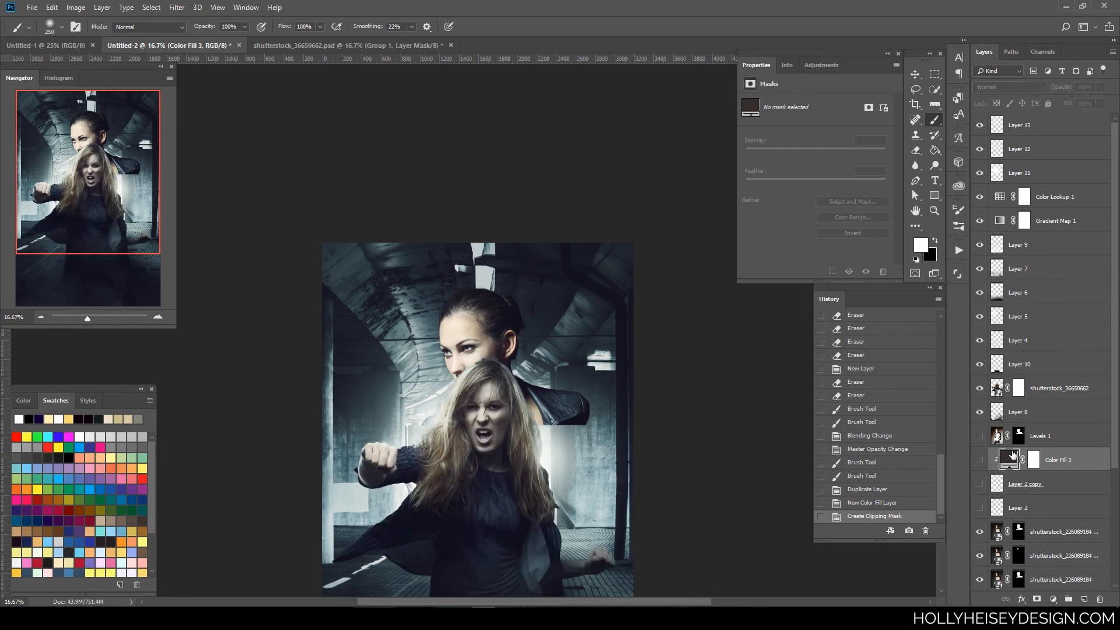
scroll(1085, 509, "down", 4)
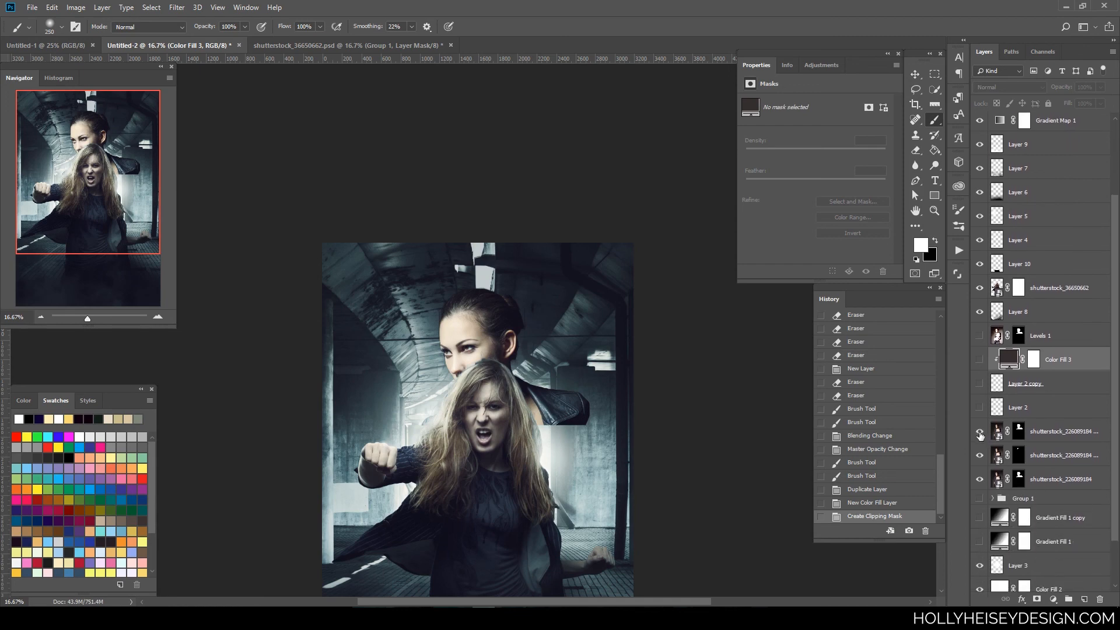
left_click_drag(980, 434, 982, 479)
left_click_drag(586, 479, 614, 363)
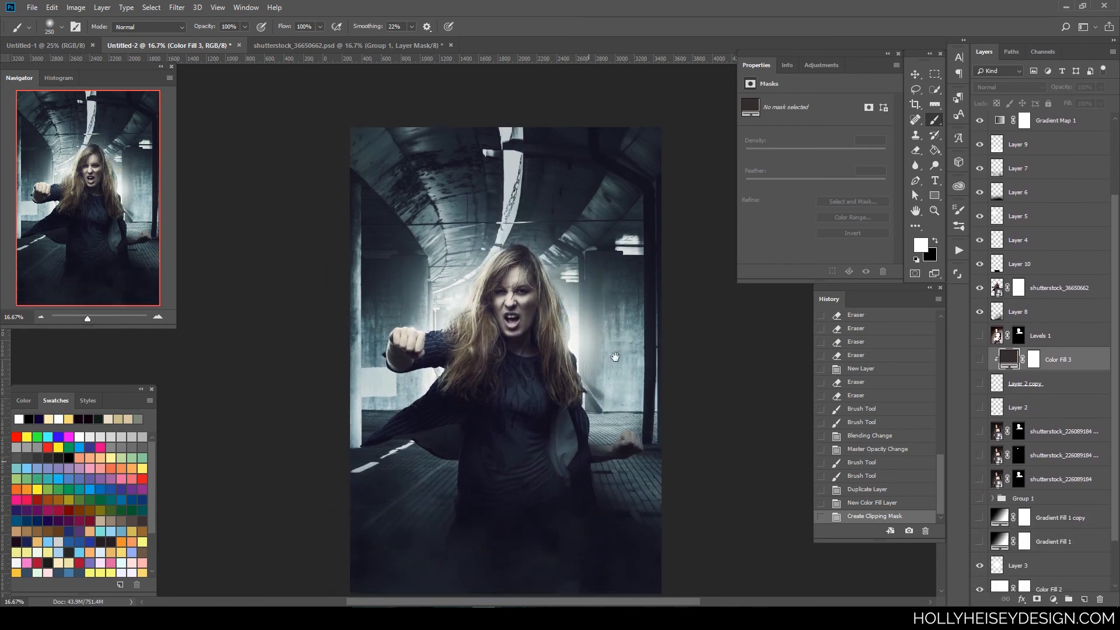
Examine the long-haired woman's hair edges and the glow around her at closer magnifications
key("ctrl+plus")
left_click_drag(672, 491, 609, 472)
key("ctrl+plus")
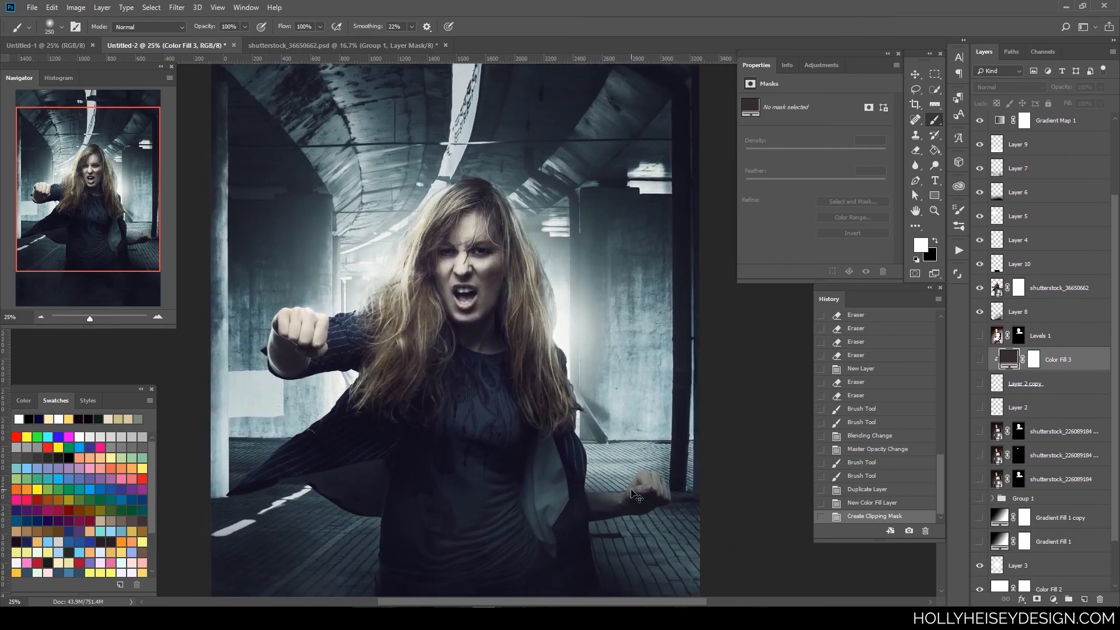
left_click_drag(648, 507, 694, 504)
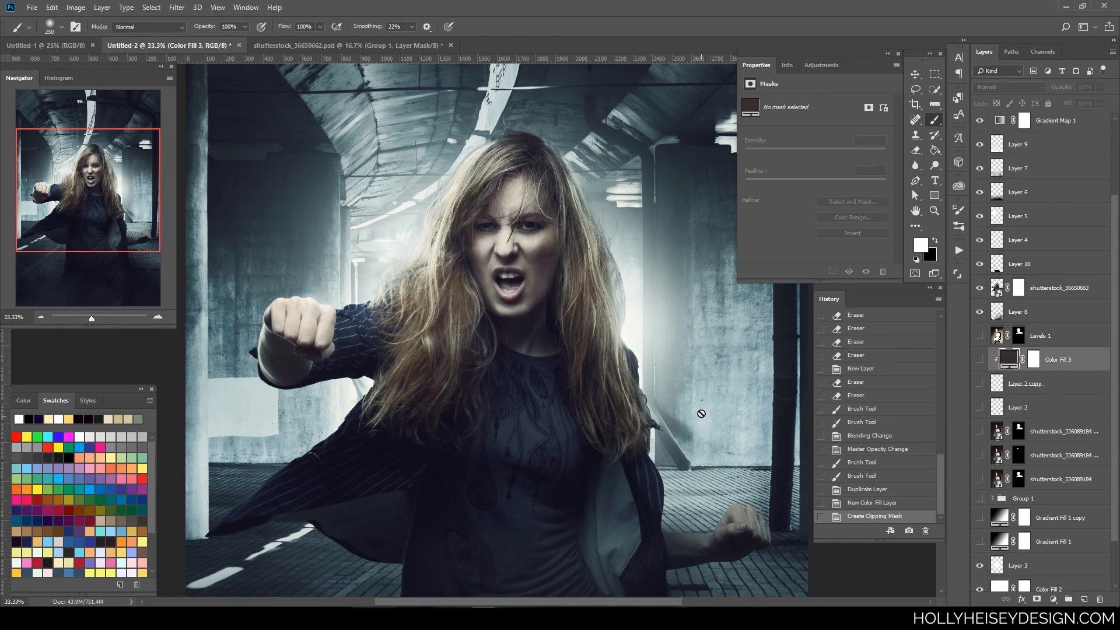
left_click_drag(692, 378, 684, 444)
key("ctrl+plus")
key("ctrl+plus")
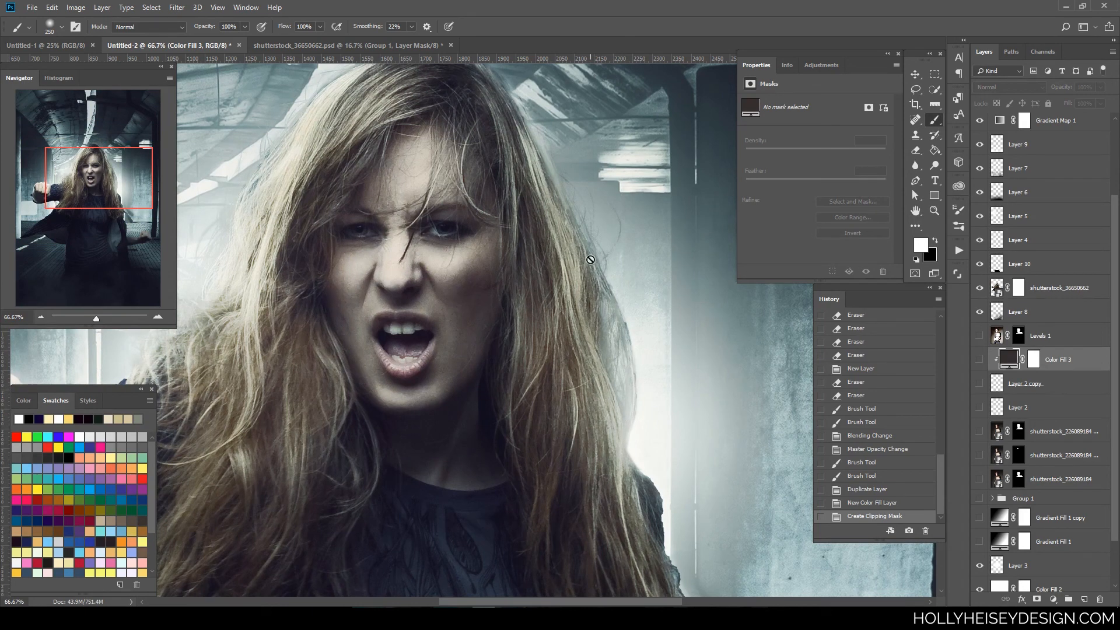
Review the long-haired woman's hair on both sides and check how she blends into the tunnel across the whole composite
left_click_drag(573, 380, 634, 455)
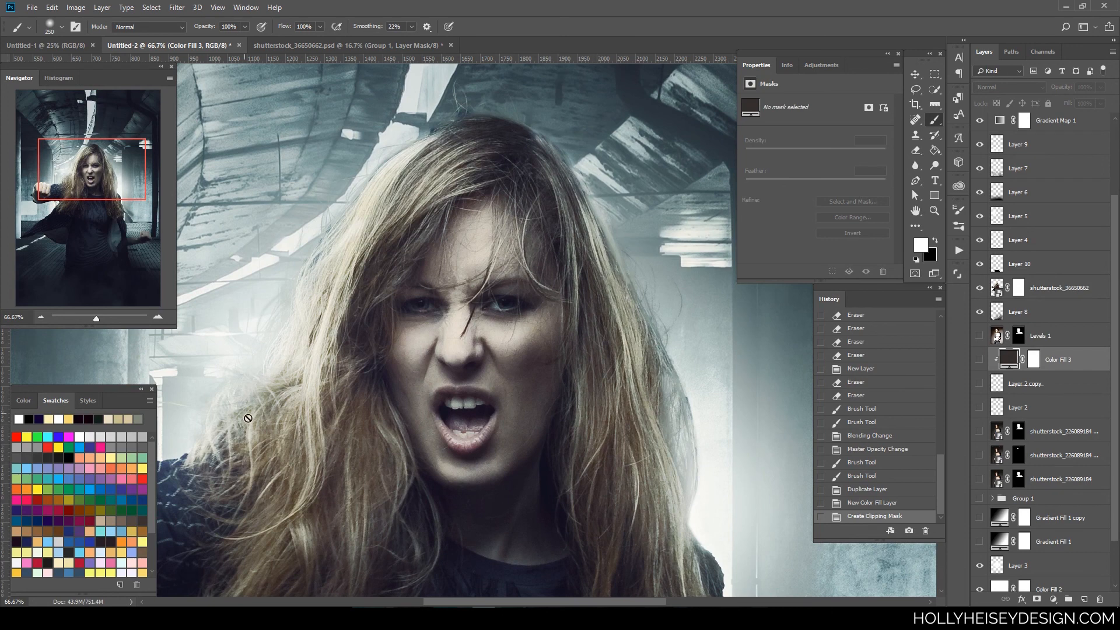
left_click_drag(410, 411, 520, 397)
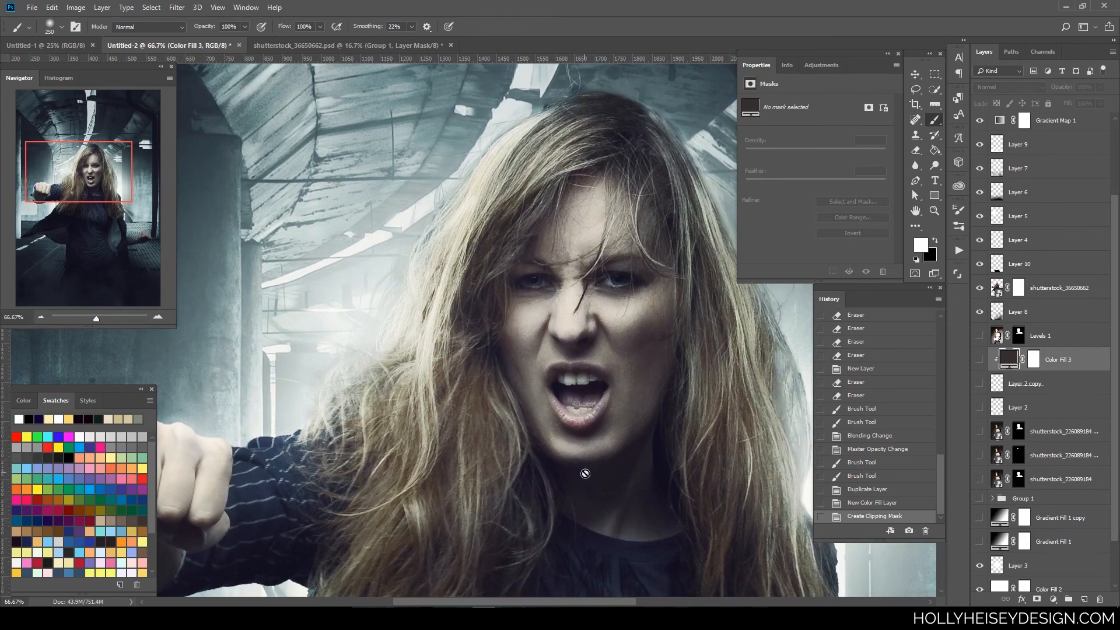
key("ctrl+minus")
key("ctrl+minus")
key("ctrl+minus")
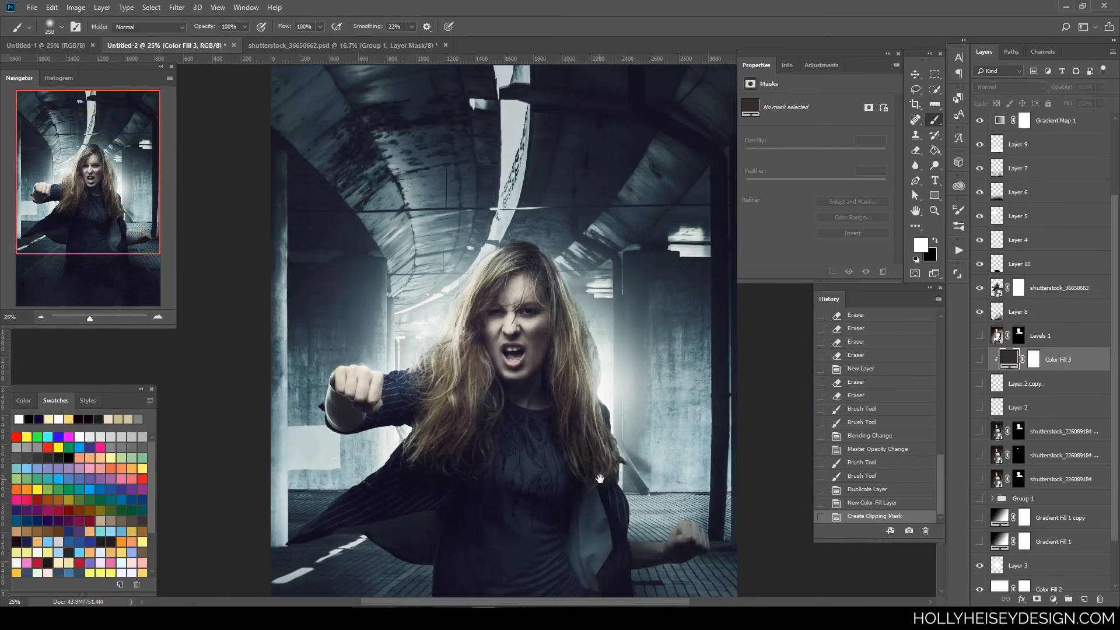
left_click_drag(600, 479, 574, 414)
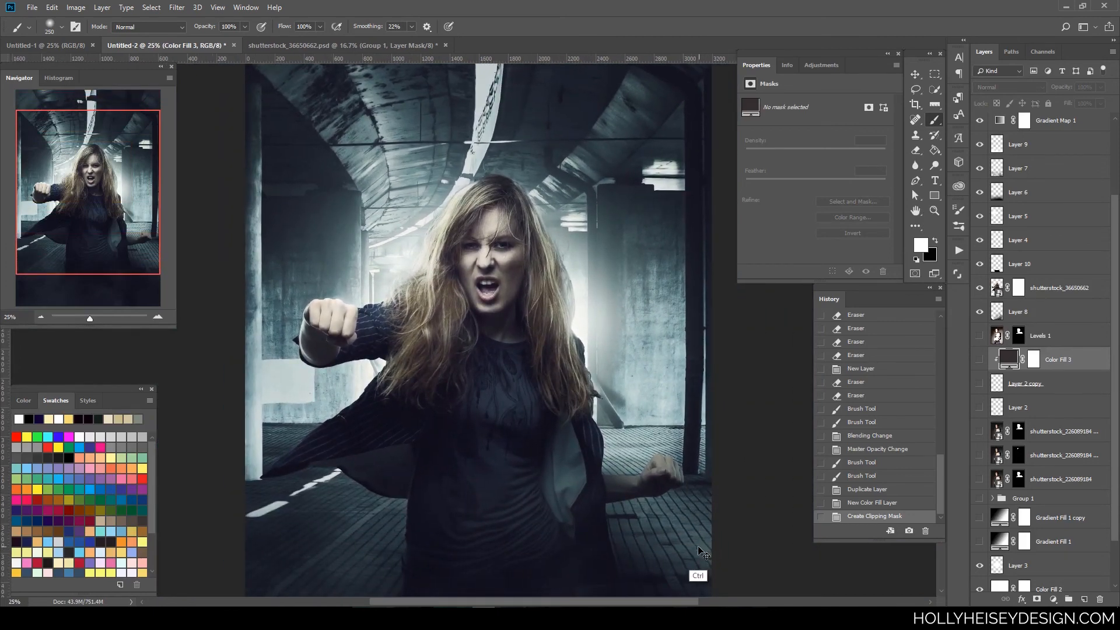
key("ctrl+minus")
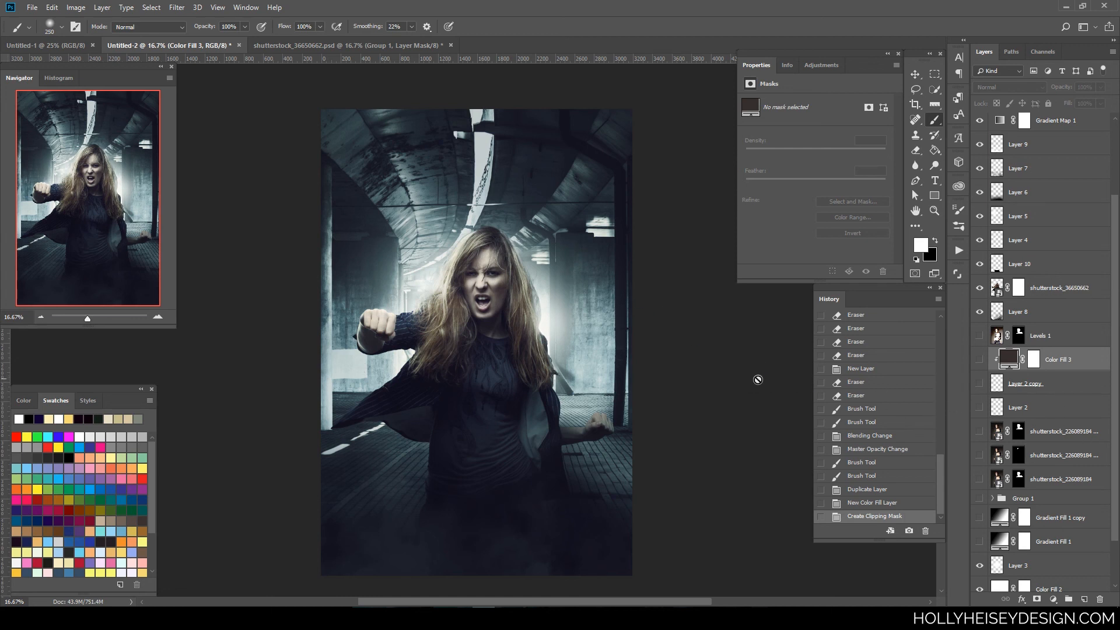
key("ctrl+plus")
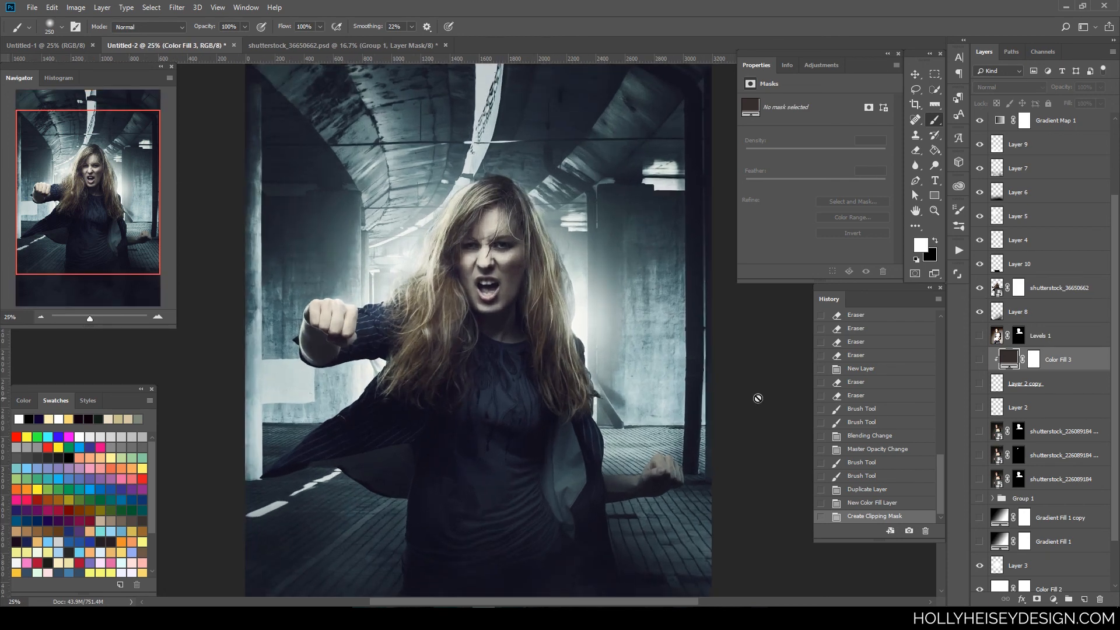